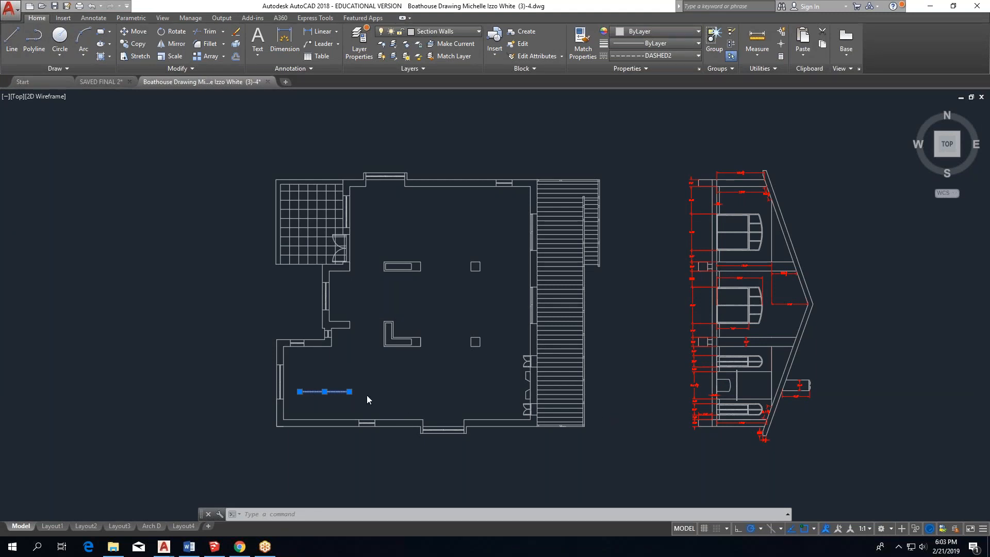
Delete the short dashed horizontal line inside the lower-left room of the floor plan.
{"action": "left_click", "coordinate": [388, 383]}
{"action": "left_click", "coordinate": [289, 406]}
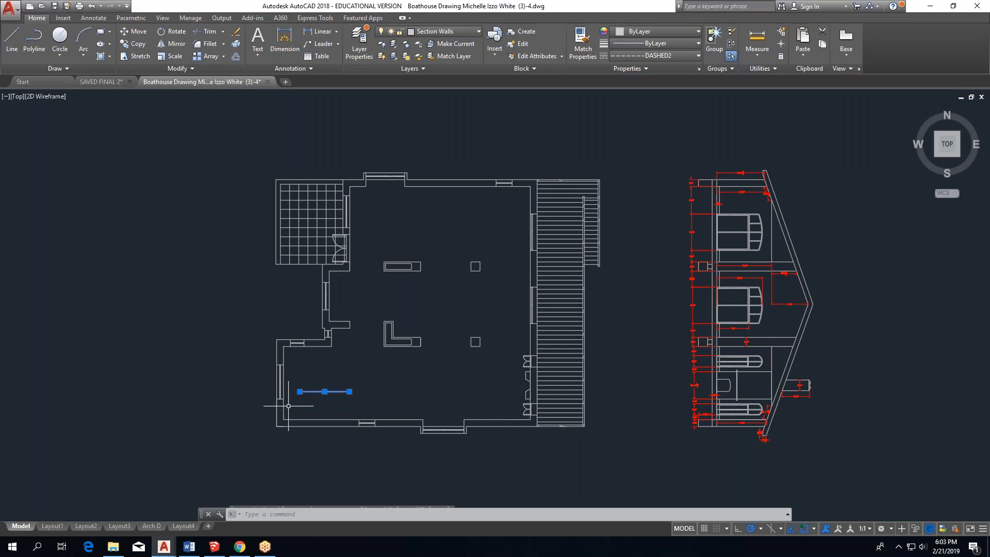
{"action": "key", "text": "Delete"}
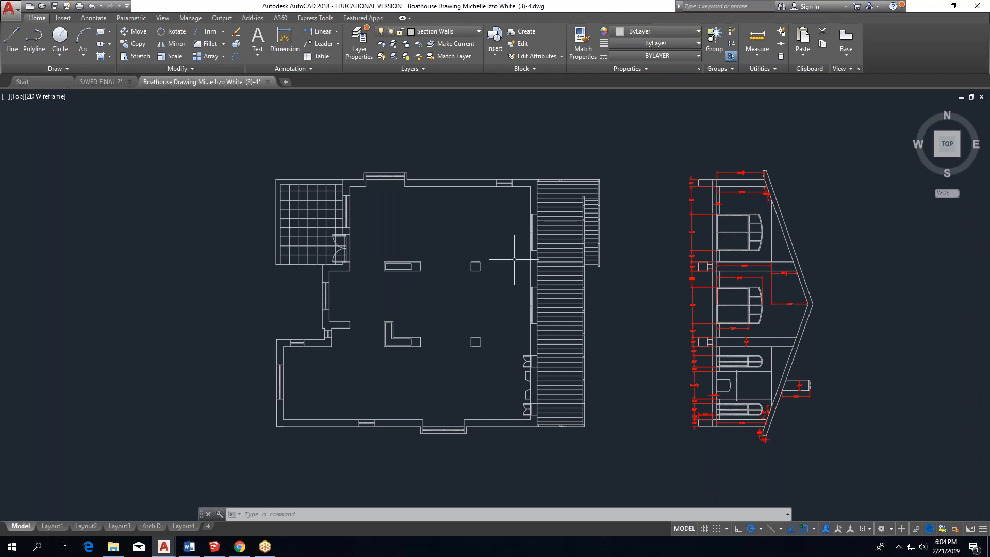
{"action": "middle_click_drag", "start_coordinate": [626, 331], "coordinate": [515, 332]}
{"action": "scroll", "coordinate": [516, 331], "scroll_direction": "down", "scroll_amount": 5}
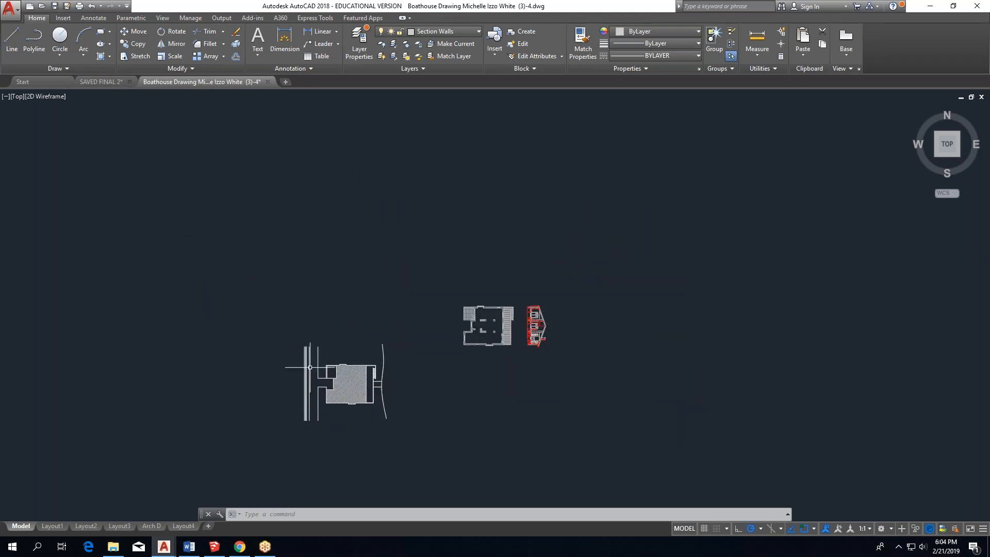
{"action": "scroll", "coordinate": [513, 288], "scroll_direction": "up", "scroll_amount": 6}
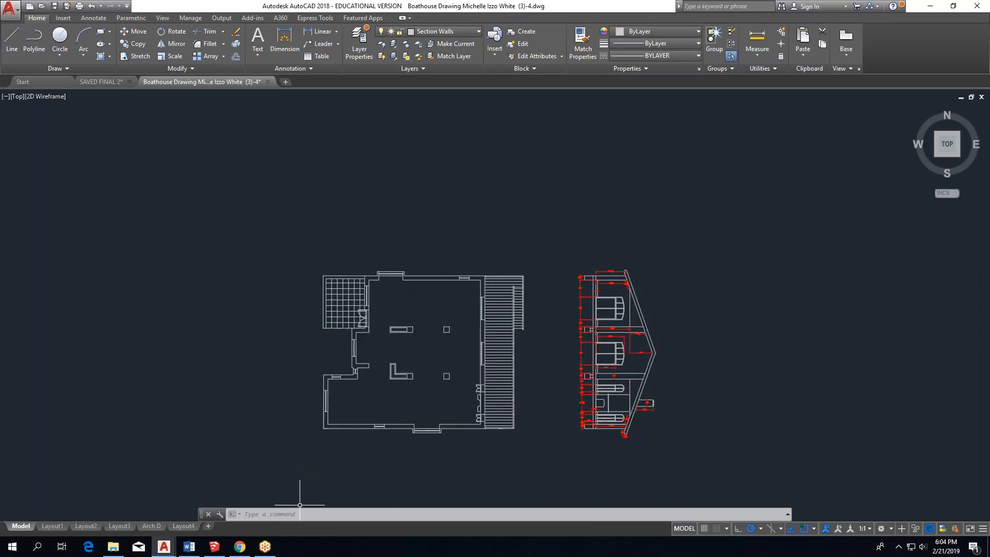
Switch to the course modules in Chrome and open the Week 6 Video Agenda page for reading.
{"action": "left_click", "coordinate": [241, 546]}
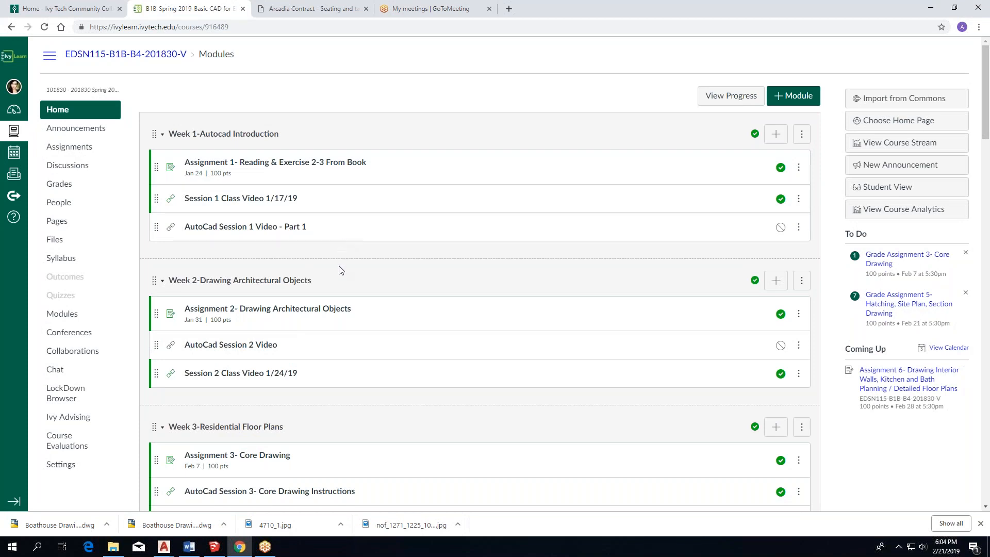
{"action": "scroll", "coordinate": [340, 278], "scroll_direction": "down", "scroll_amount": 1}
{"action": "scroll", "coordinate": [341, 279], "scroll_direction": "down", "scroll_amount": 9}
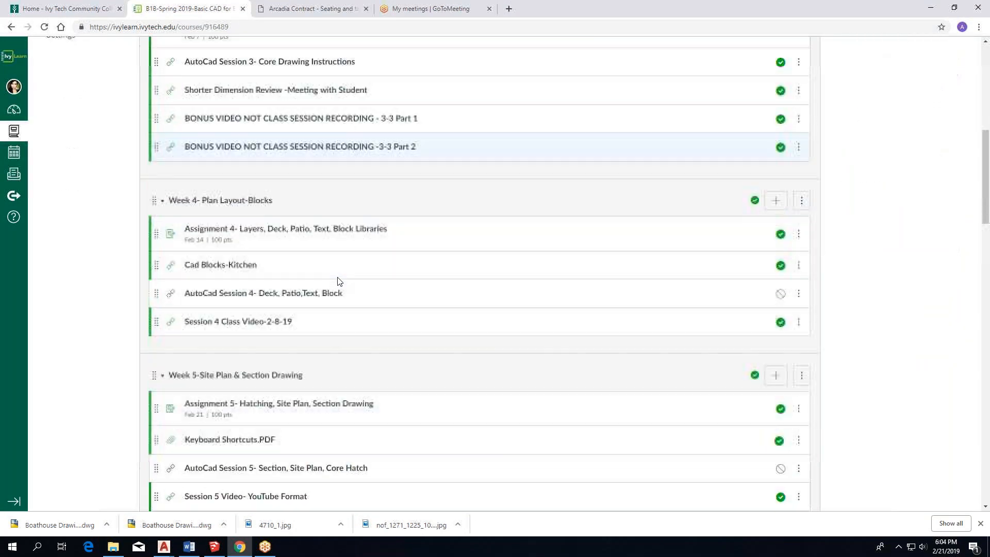
{"action": "scroll", "coordinate": [338, 283], "scroll_direction": "down", "scroll_amount": 2}
{"action": "scroll", "coordinate": [268, 308], "scroll_direction": "down", "scroll_amount": 1}
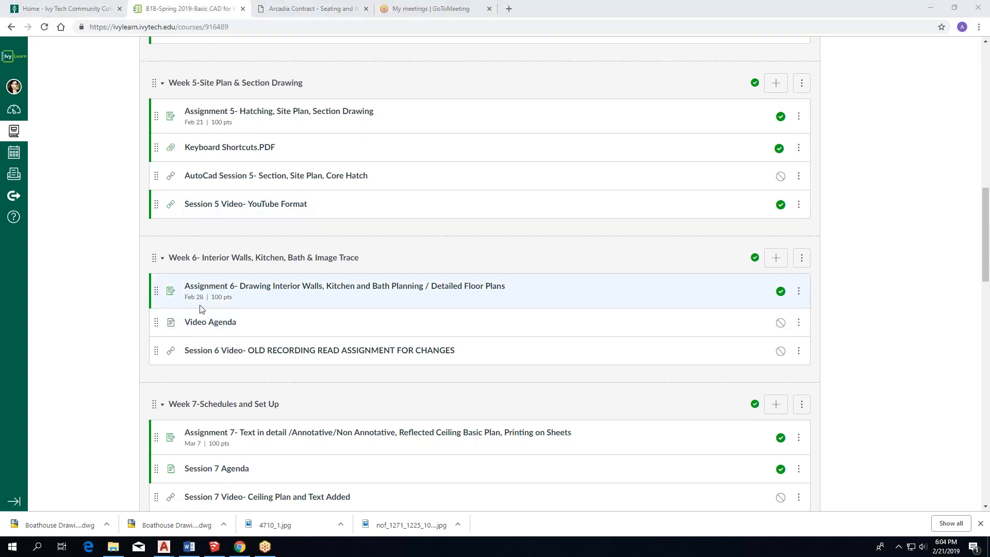
{"action": "left_click", "coordinate": [195, 322]}
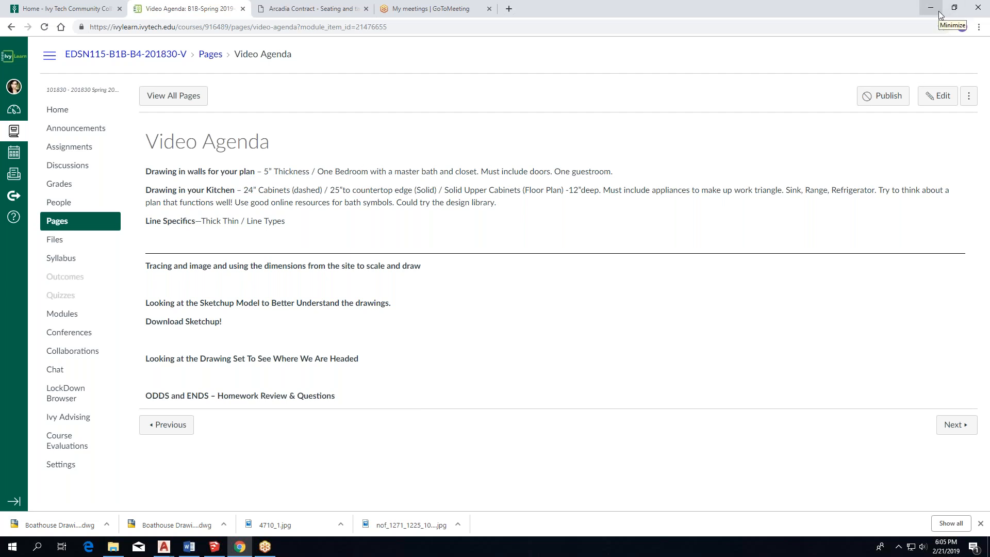
Return to the course modules and open Assignment 6, on interior walls, kitchen and bath planning, for editing.
{"action": "left_click", "coordinate": [12, 27]}
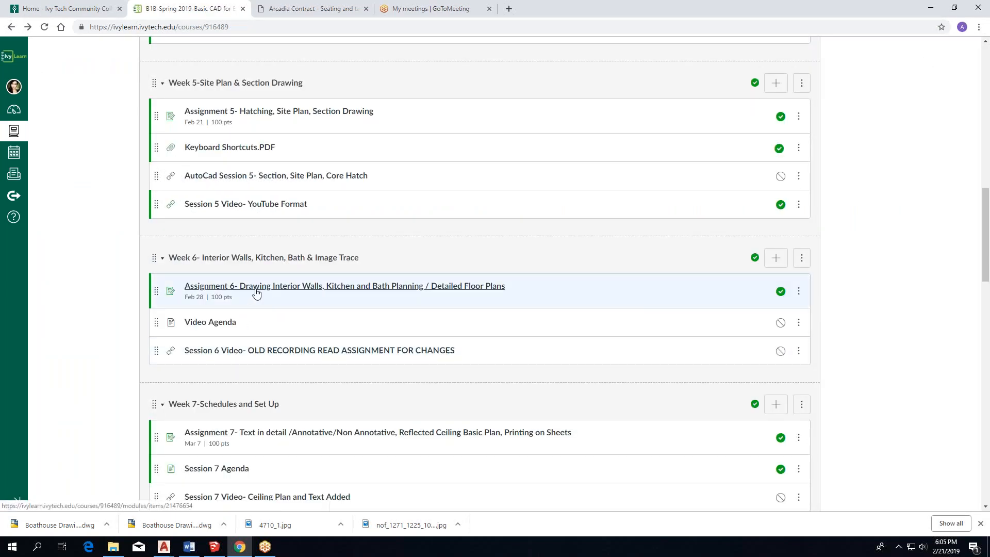
{"action": "left_click", "coordinate": [256, 287]}
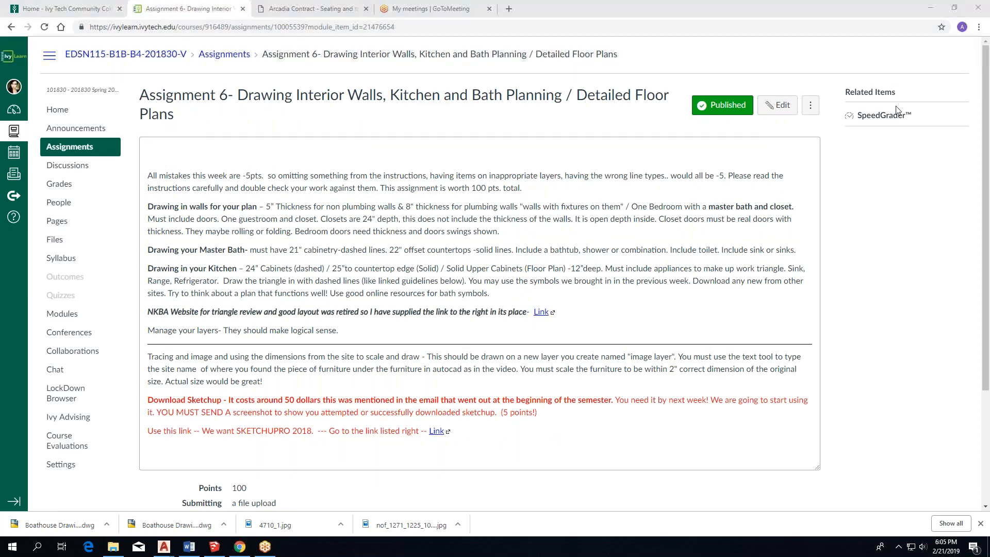
{"action": "left_click", "coordinate": [782, 105]}
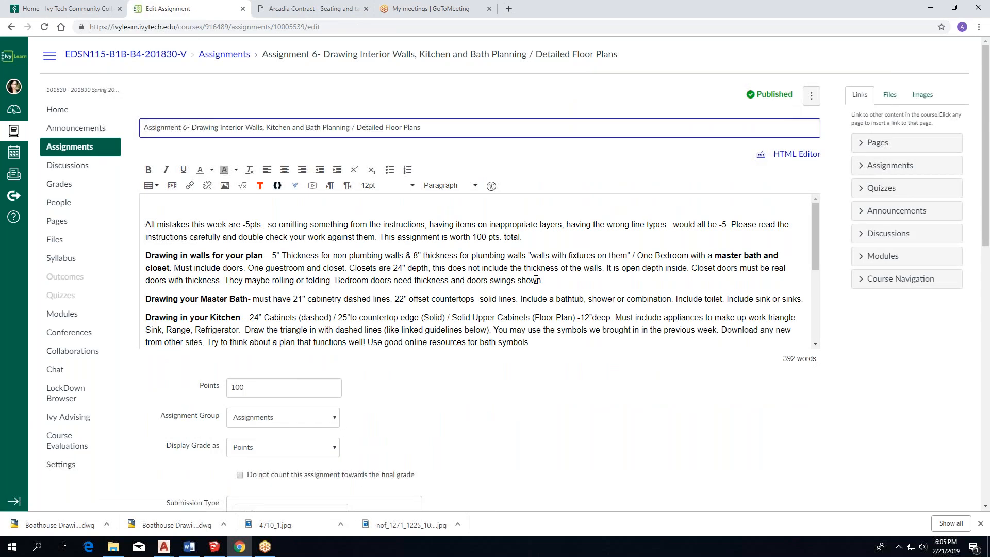
Insert "that are back to back/" after "8" thickness for plumbing walls" in the walls paragraph.
{"action": "mouse_move", "coordinate": [526, 257]}
{"action": "left_mouse_down"}
{"action": "mouse_move", "coordinate": [446, 268]}
{"action": "mouse_move", "coordinate": [537, 262]}
{"action": "mouse_move", "coordinate": [528, 256]}
{"action": "left_mouse_up"}
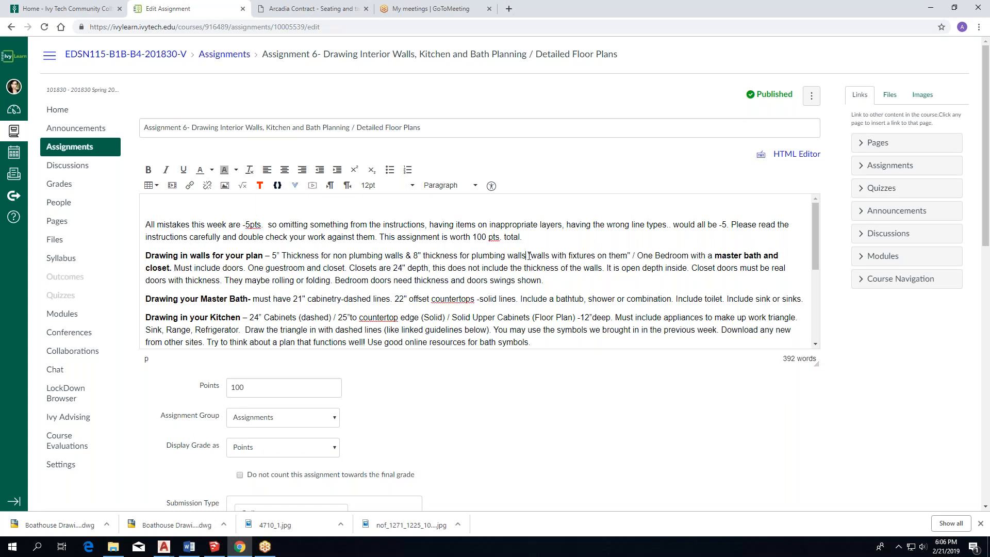
{"action": "type", "text": "that are "}
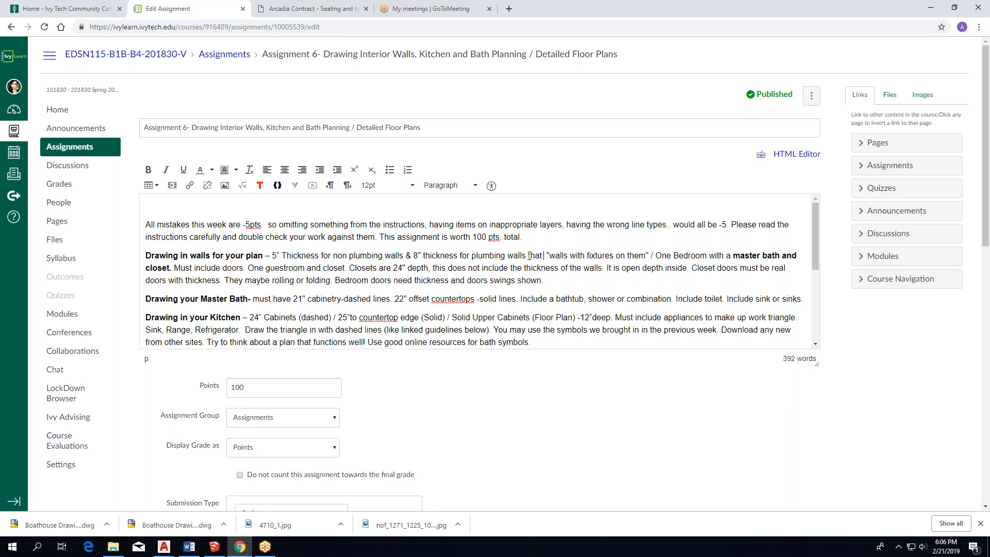
{"action": "type", "text": "back t"}
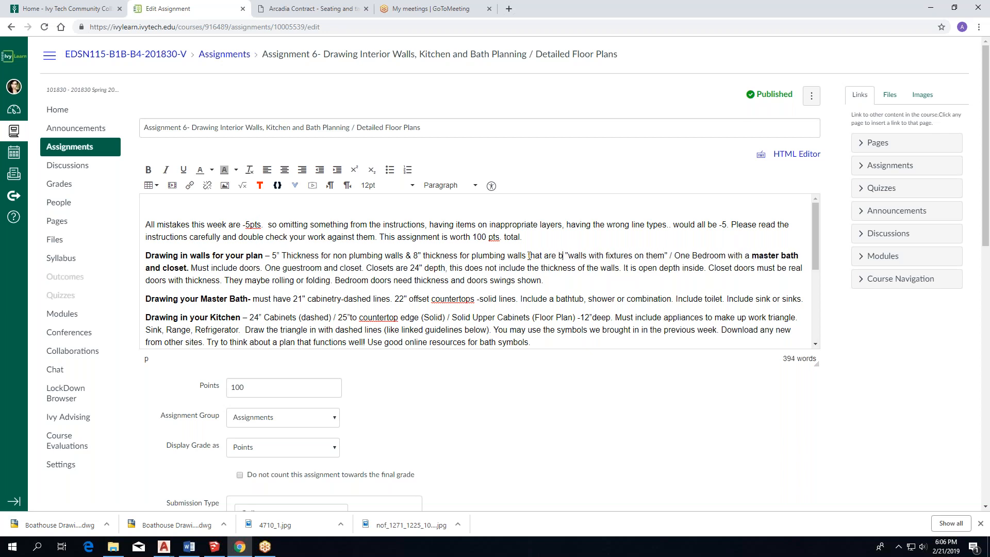
{"action": "type", "text": "o back/"}
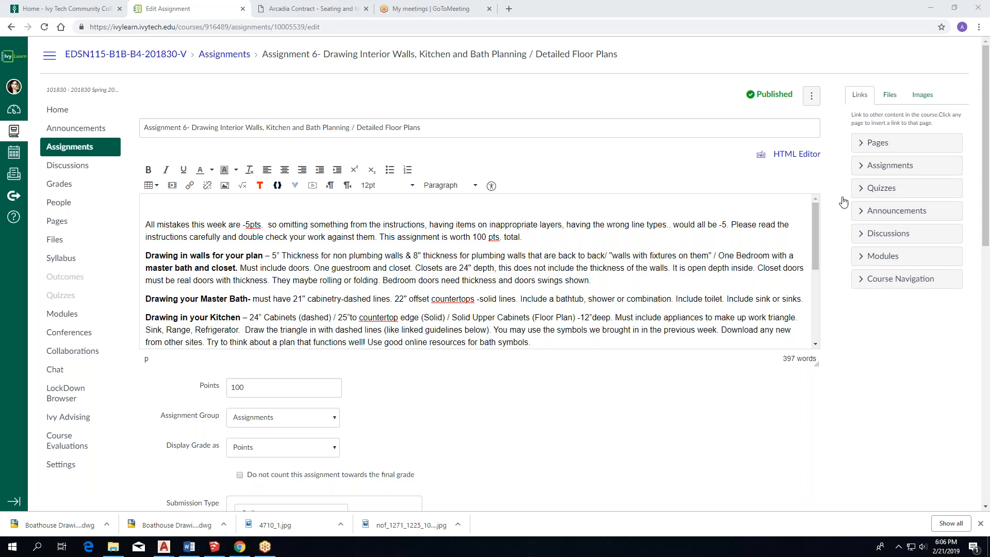
Insert "Master" between "One" and "Bedroom" in the walls paragraph, with a capital M.
{"action": "left_click", "coordinate": [735, 256]}
{"action": "type", "text": "mas"}
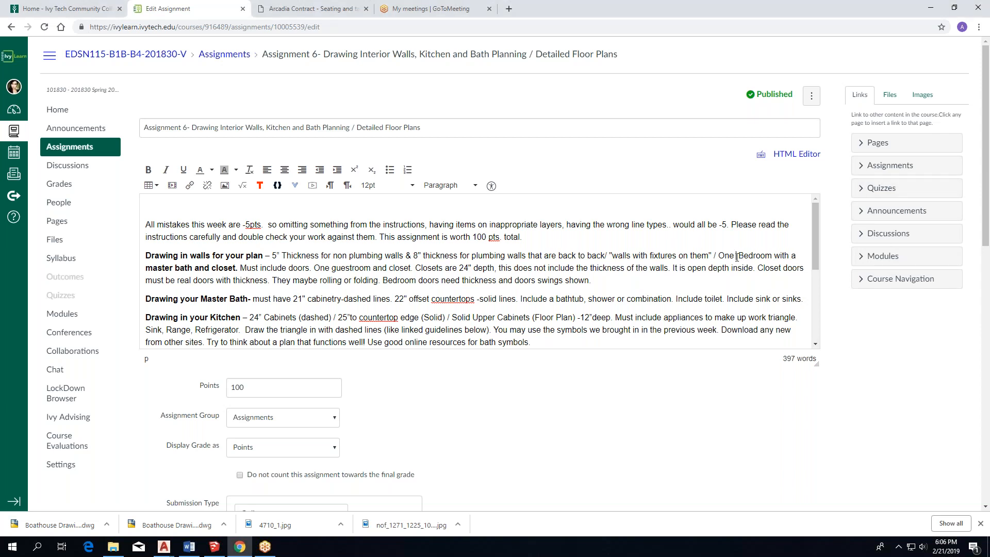
{"action": "type", "text": "ter"}
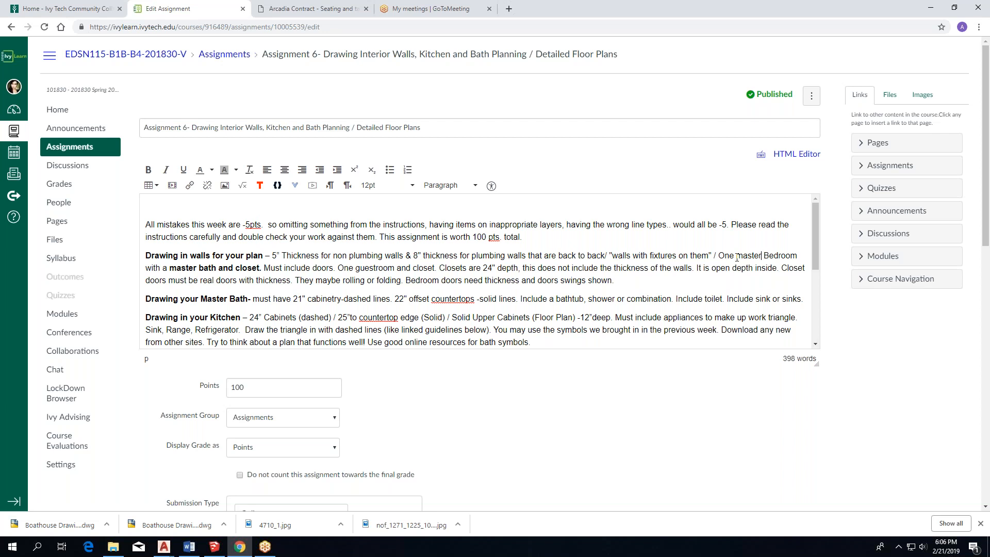
{"action": "left_click", "coordinate": [743, 256]}
{"action": "key", "text": "BackSpace"}
{"action": "type", "text": "M"}
Look over the remaining Assignment 6 instructions and save the edited assignment.
{"action": "left_click_drag", "start_coordinate": [816, 238], "coordinate": [818, 253]}
{"action": "left_click_drag", "start_coordinate": [984, 227], "coordinate": [949, 543]}
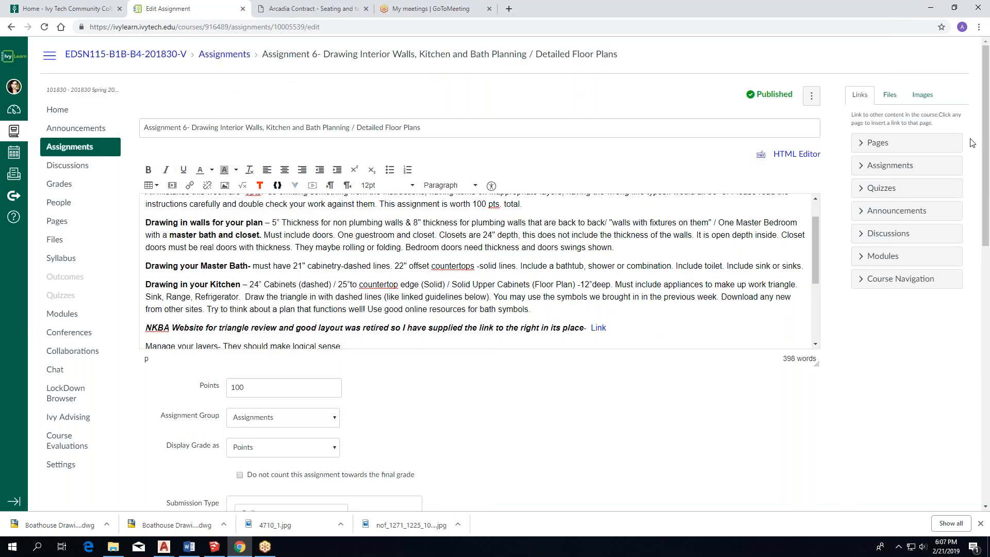
{"action": "left_click_drag", "start_coordinate": [983, 145], "coordinate": [974, 485]}
{"action": "left_click", "coordinate": [791, 467]}
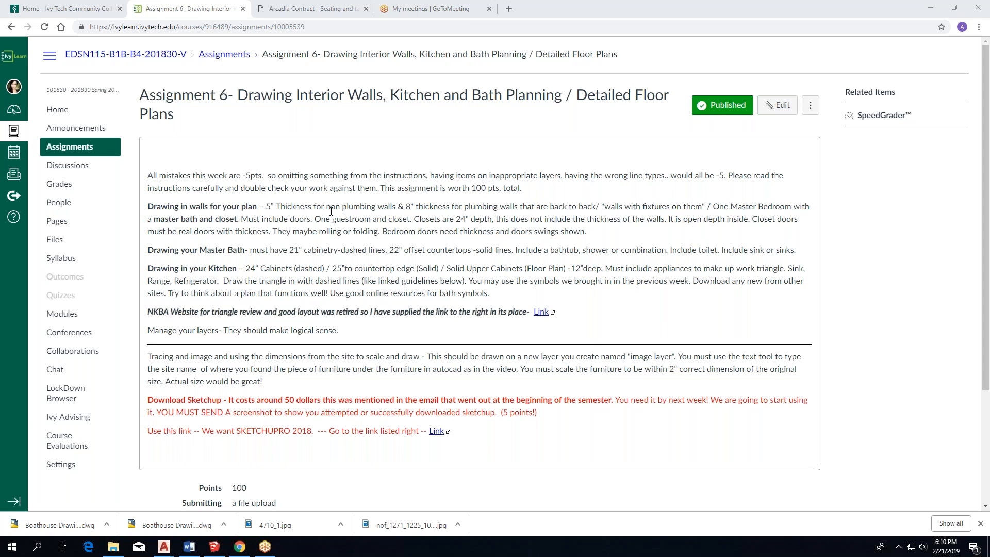
Switch back to AutoCAD, bring up the SAVED FINAL 2 drawing and dismiss the invalid-shortcut warning.
{"action": "key", "text": "alt+Tab"}
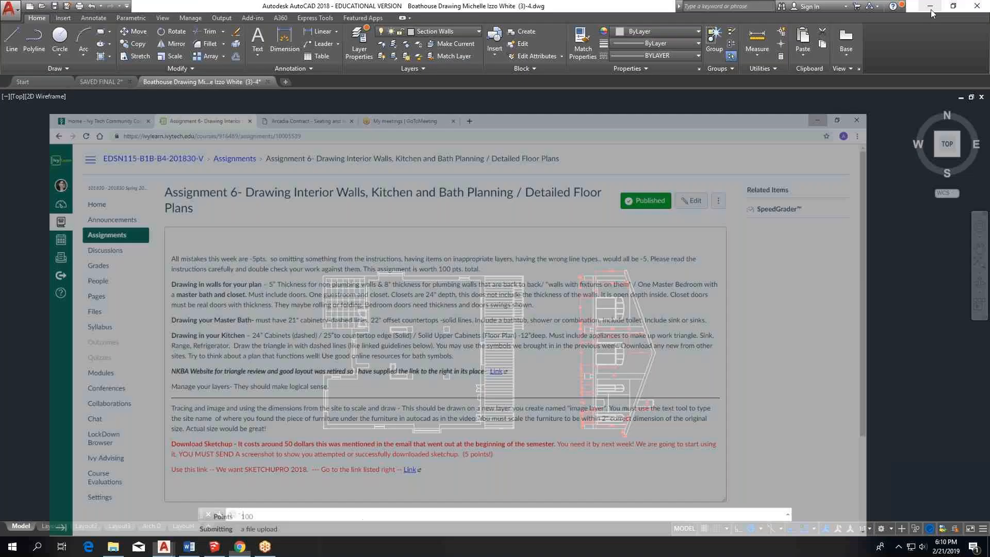
{"action": "middle_click_drag", "start_coordinate": [422, 350], "coordinate": [449, 299]}
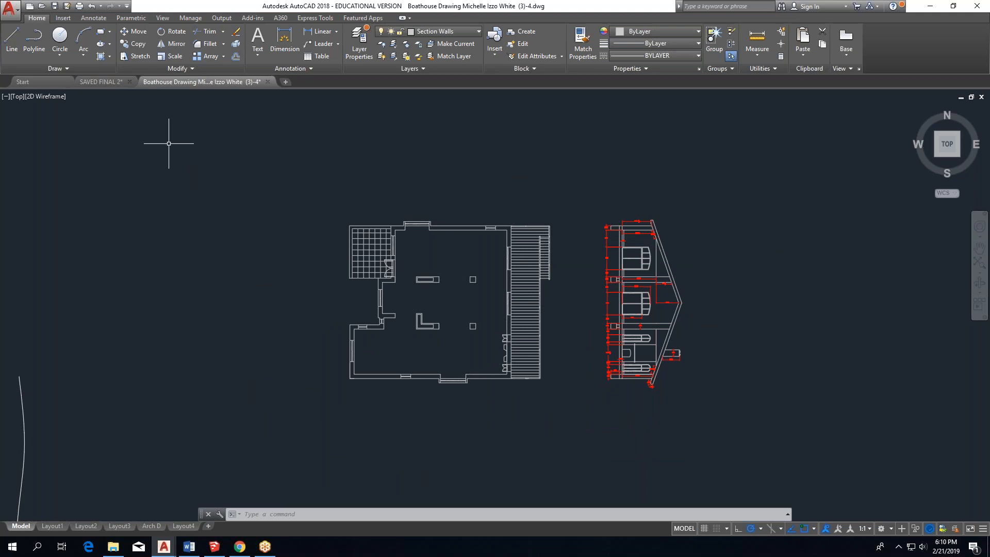
{"action": "left_click", "coordinate": [107, 83]}
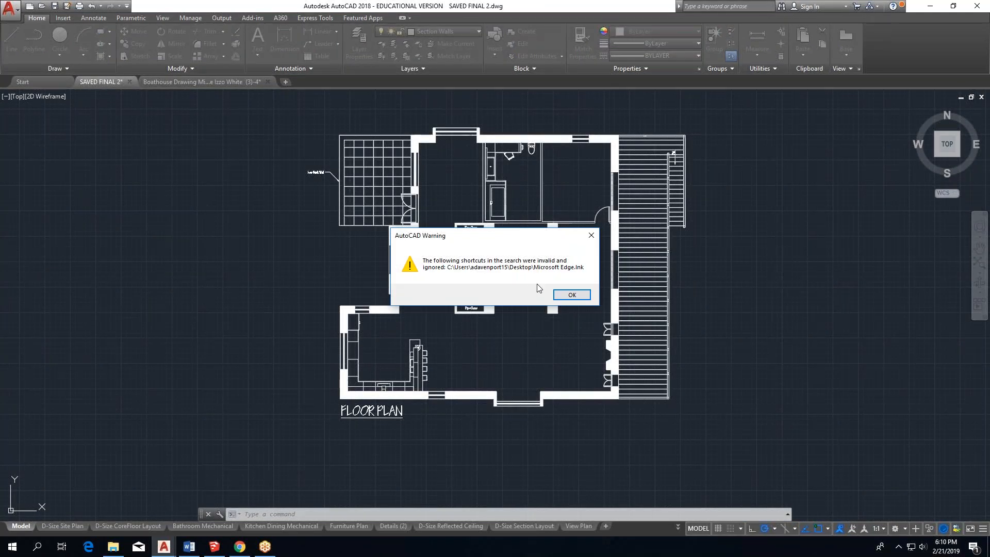
{"action": "left_click", "coordinate": [571, 295]}
Survey the drawings in model space and examine the overall layout of the finished floor plan.
{"action": "scroll", "coordinate": [467, 263], "scroll_direction": "down", "scroll_amount": 1}
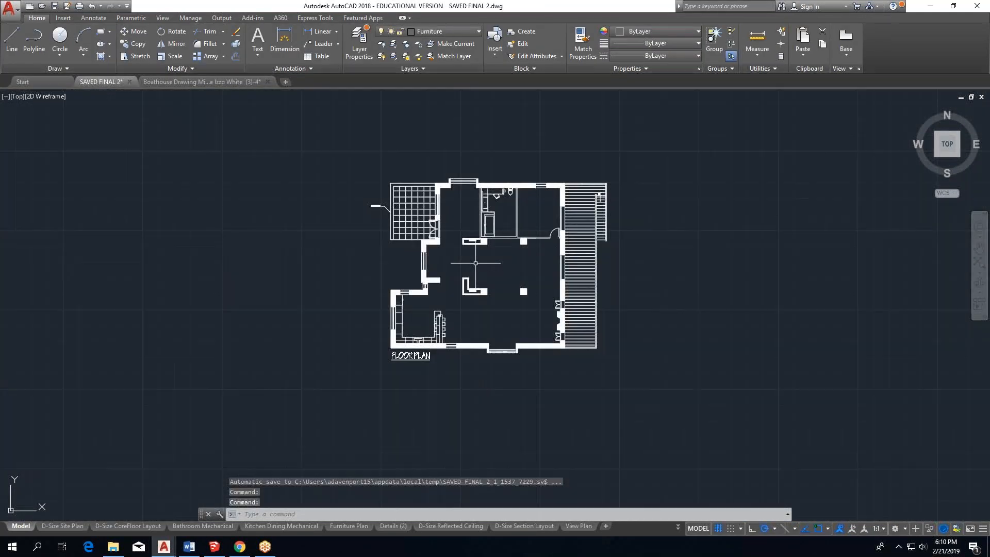
{"action": "scroll", "coordinate": [476, 247], "scroll_direction": "up", "scroll_amount": 1}
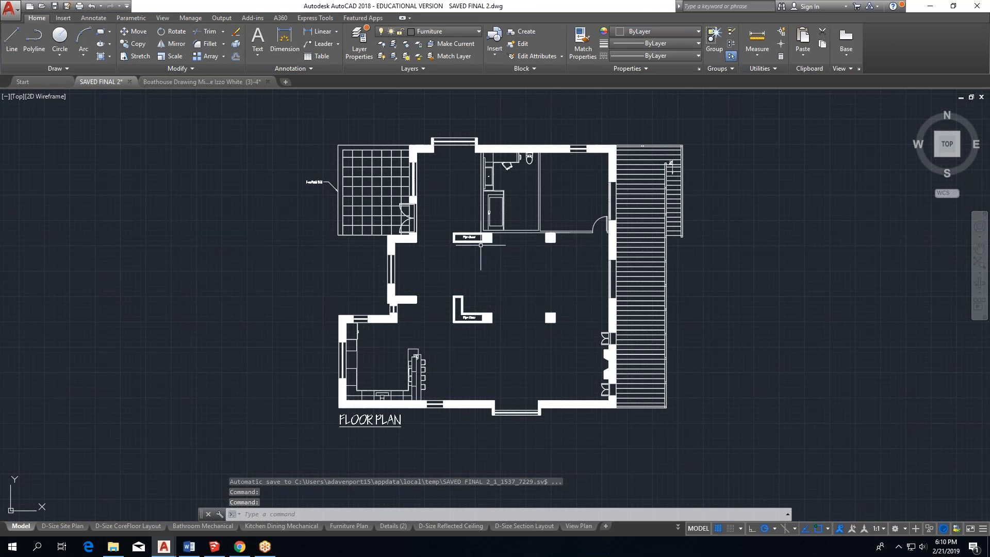
{"action": "scroll", "coordinate": [470, 258], "scroll_direction": "down", "scroll_amount": 5}
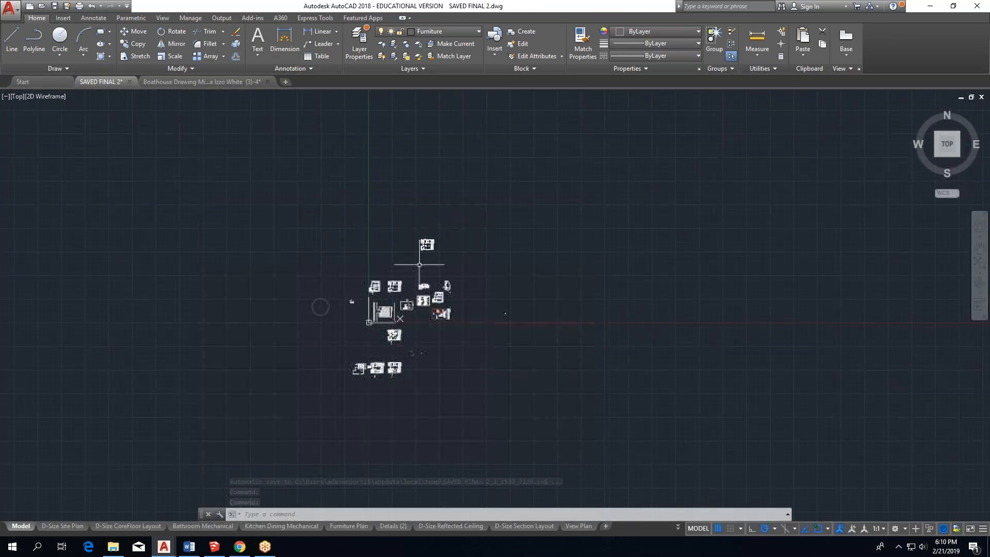
{"action": "scroll", "coordinate": [398, 346], "scroll_direction": "up", "scroll_amount": 6}
{"action": "scroll", "coordinate": [443, 202], "scroll_direction": "down", "scroll_amount": 4}
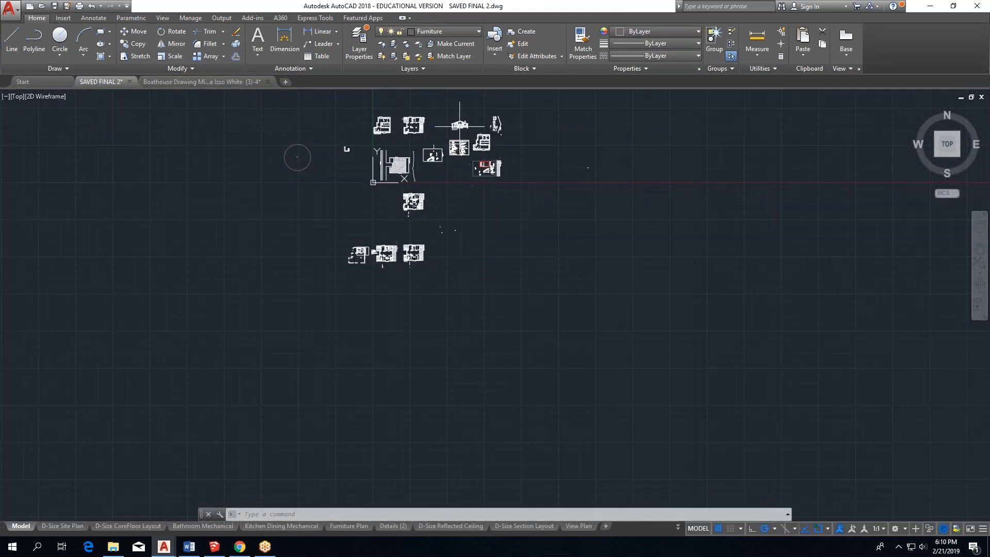
{"action": "scroll", "coordinate": [459, 126], "scroll_direction": "up", "scroll_amount": 2}
{"action": "scroll", "coordinate": [459, 125], "scroll_direction": "up", "scroll_amount": 2}
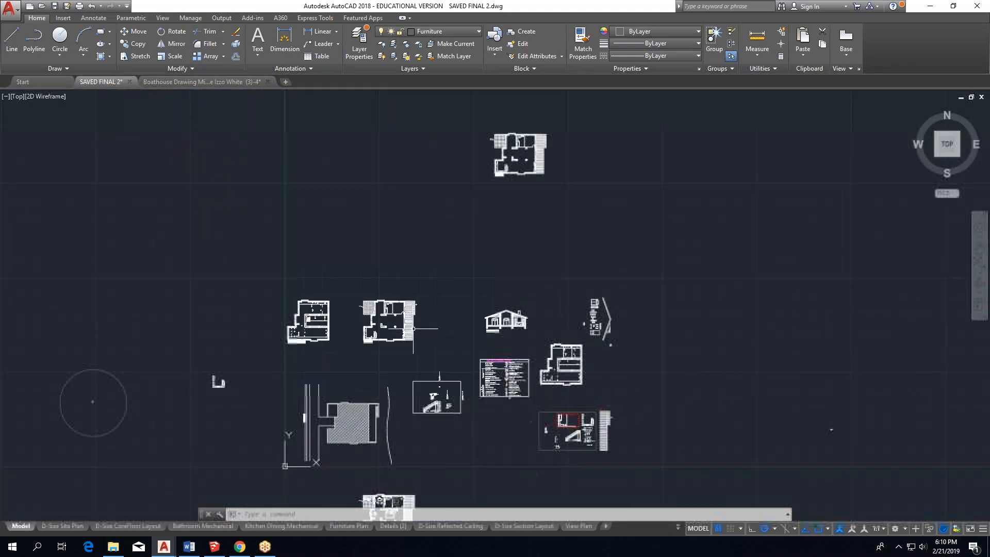
{"action": "scroll", "coordinate": [376, 330], "scroll_direction": "up", "scroll_amount": 6}
{"action": "scroll", "coordinate": [344, 201], "scroll_direction": "up", "scroll_amount": 4}
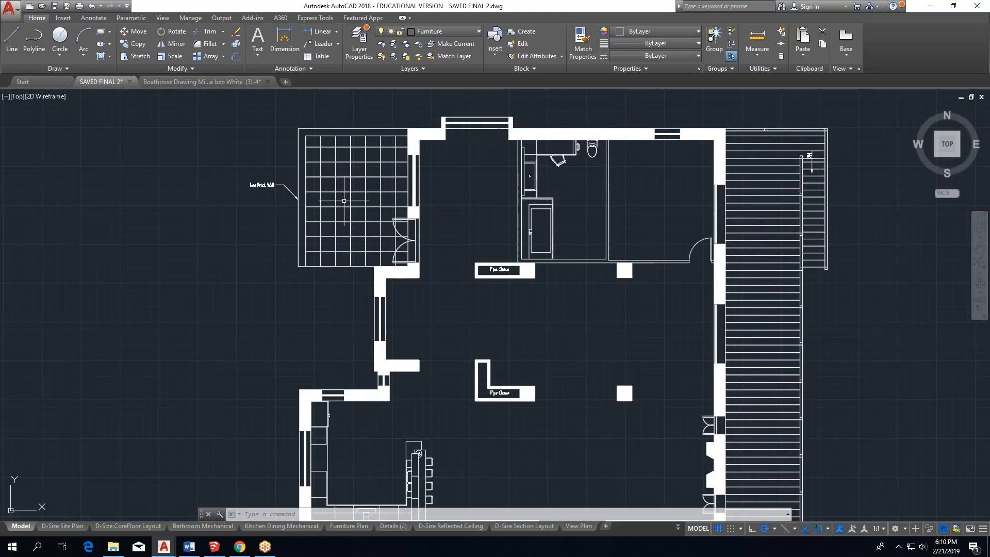
{"action": "scroll", "coordinate": [344, 201], "scroll_direction": "down", "scroll_amount": 2}
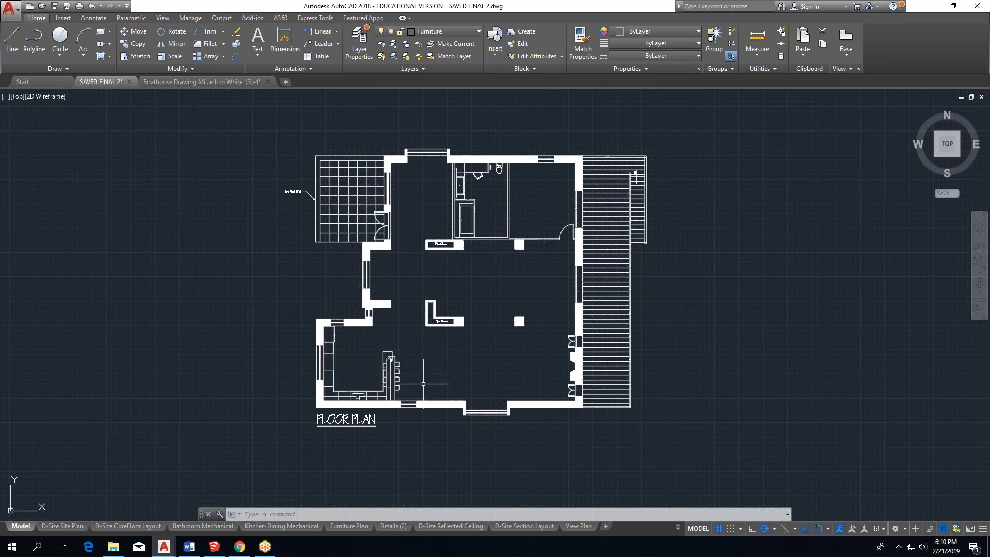
Examine the kitchen cabinetry and island and the bathroom fixtures and walls in the finished floor plan up close.
{"action": "scroll", "coordinate": [411, 335], "scroll_direction": "up", "scroll_amount": 2}
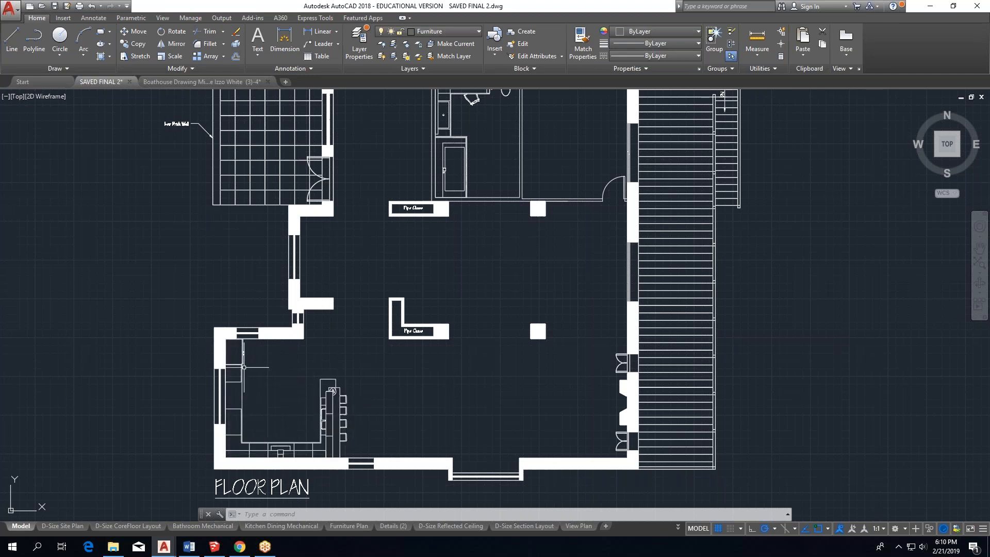
{"action": "middle_click_drag", "start_coordinate": [509, 217], "coordinate": [428, 336]}
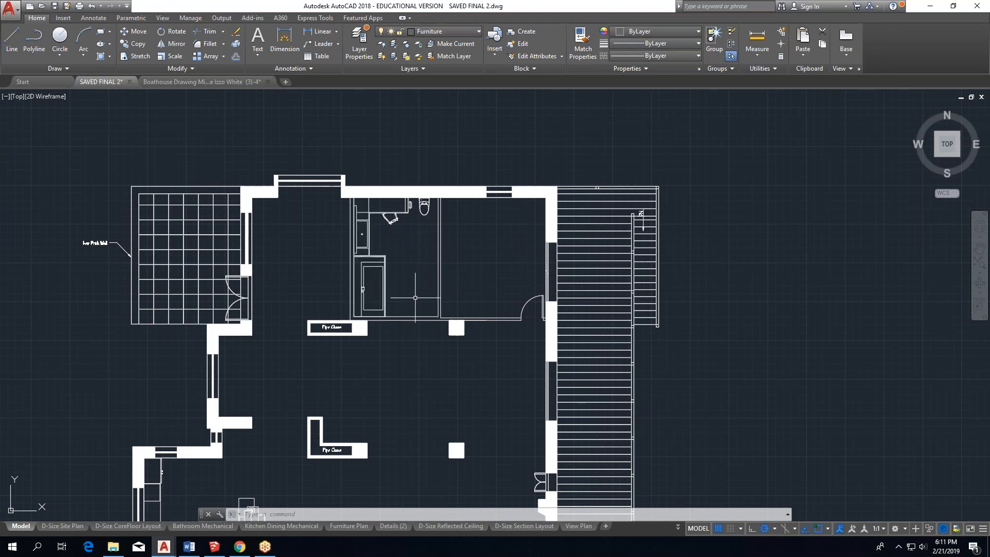
{"action": "scroll", "coordinate": [377, 204], "scroll_direction": "up", "scroll_amount": 2}
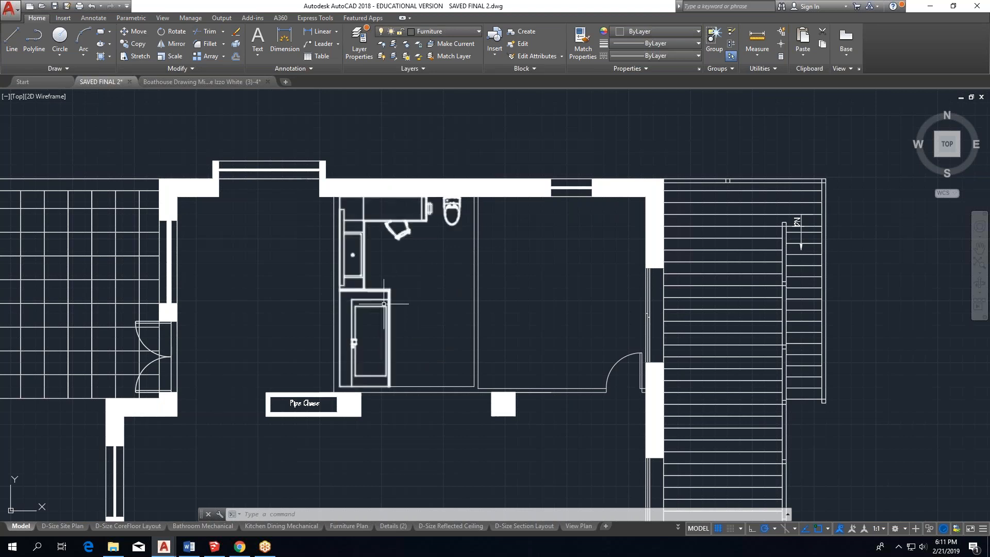
{"action": "middle_click_drag", "start_coordinate": [338, 447], "coordinate": [357, 247]}
{"action": "scroll", "coordinate": [357, 247], "scroll_direction": "down", "scroll_amount": 6}
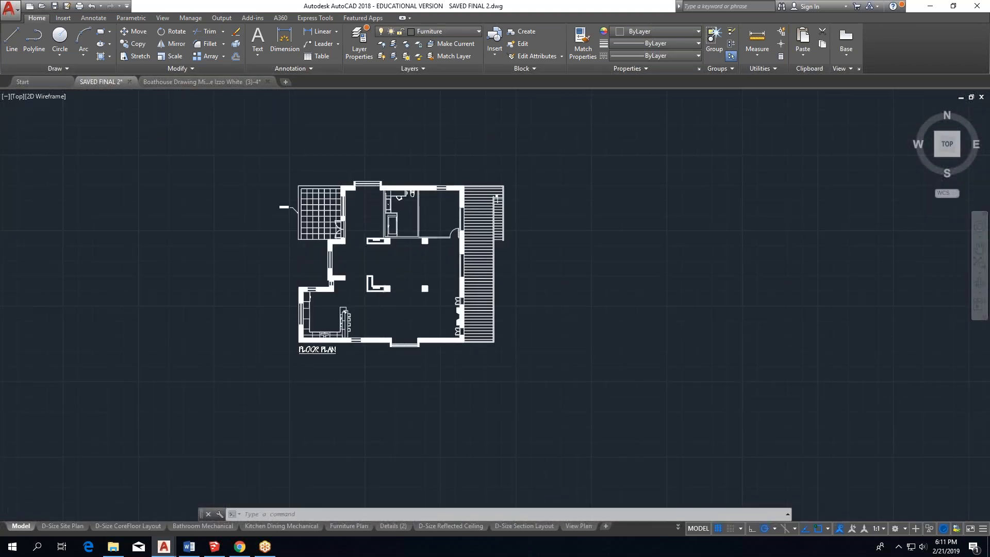
{"action": "scroll", "coordinate": [246, 323], "scroll_direction": "up", "scroll_amount": 4}
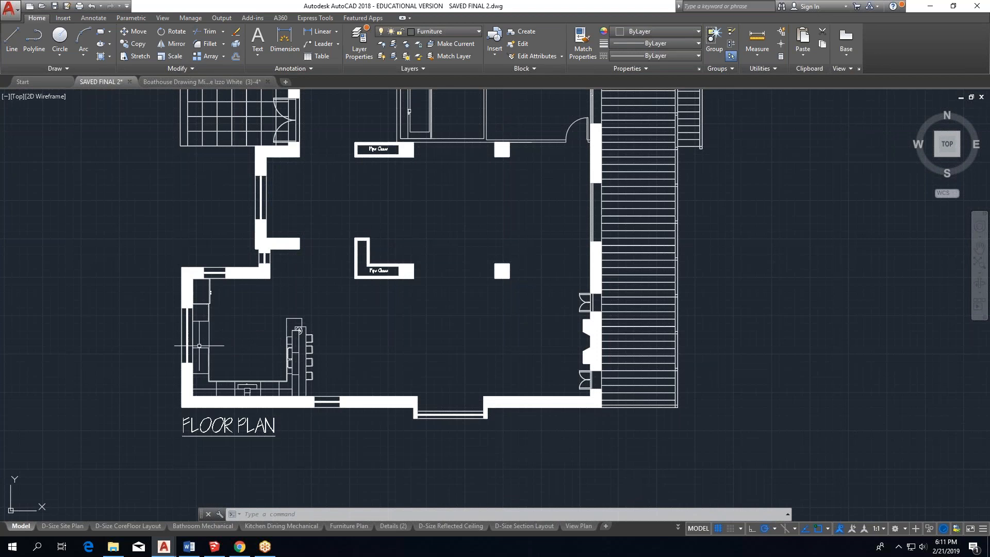
{"action": "scroll", "coordinate": [192, 321], "scroll_direction": "up", "scroll_amount": 4}
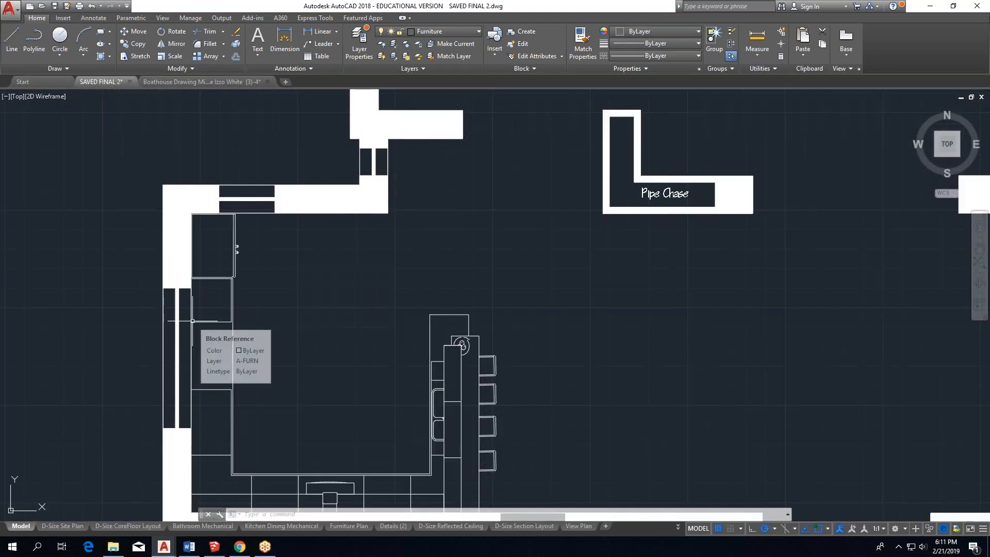
Look over the layout of the finished floor plan and measure the thickness of the interior wall between the square column and the door.
{"action": "scroll", "coordinate": [269, 397], "scroll_direction": "down", "scroll_amount": 4}
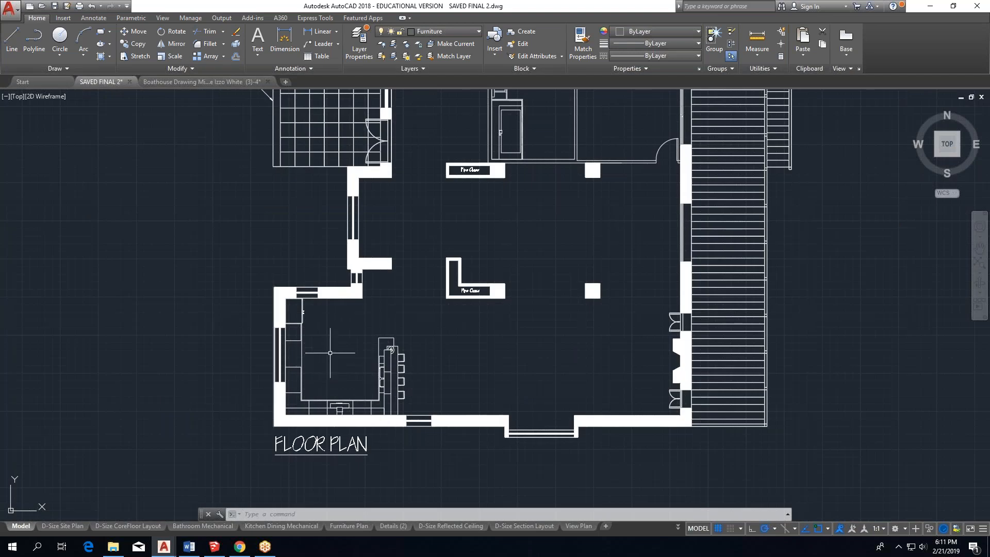
{"action": "middle_click_drag", "start_coordinate": [555, 176], "coordinate": [486, 281]}
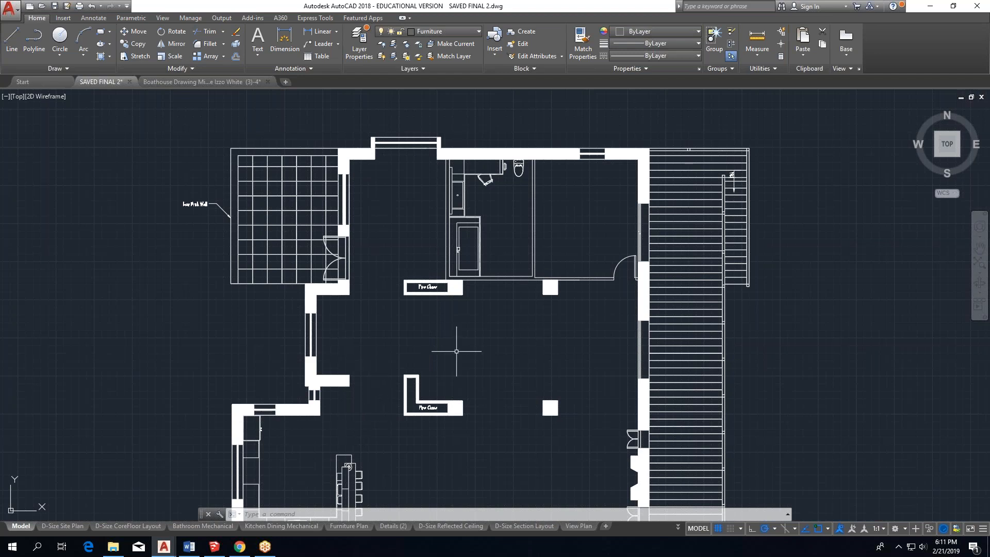
{"action": "middle_click_drag", "start_coordinate": [398, 442], "coordinate": [398, 397]}
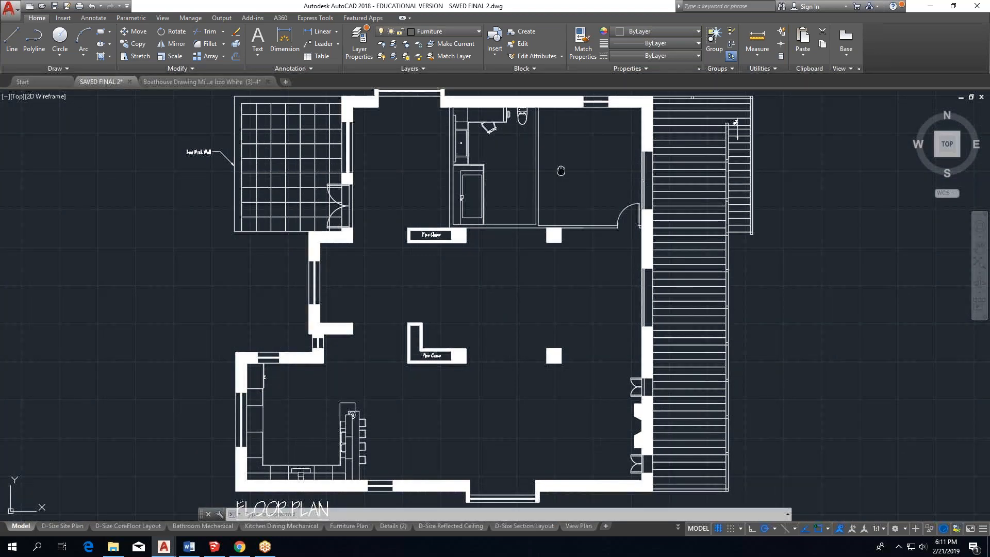
{"action": "scroll", "coordinate": [561, 166], "scroll_direction": "up", "scroll_amount": 2}
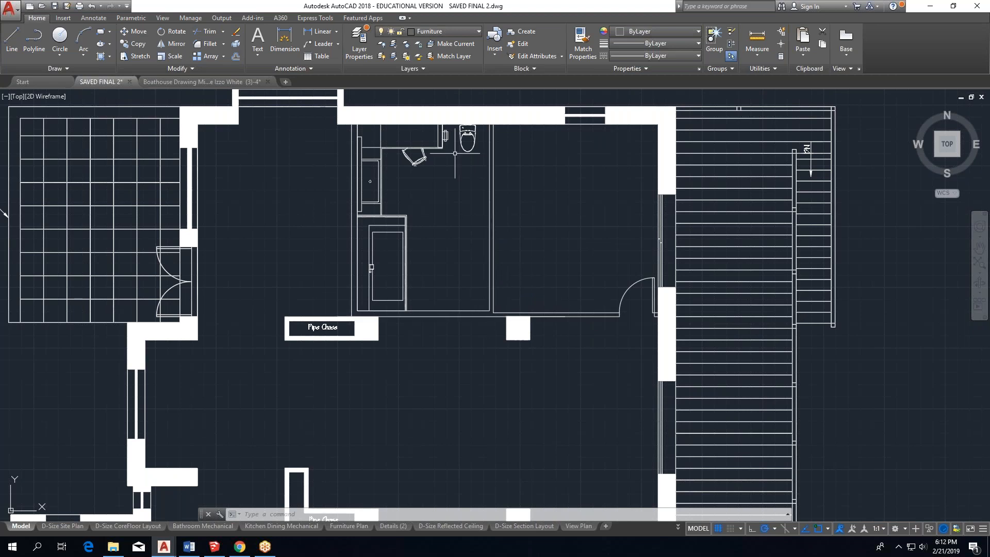
{"action": "left_click", "coordinate": [756, 37]}
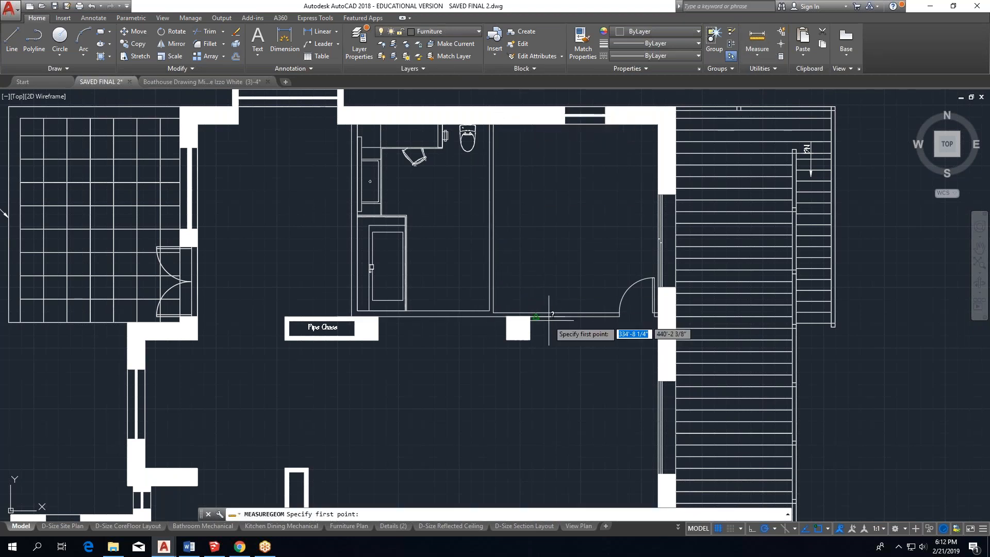
{"action": "scroll", "coordinate": [550, 320], "scroll_direction": "up", "scroll_amount": 6}
{"action": "left_click", "coordinate": [599, 304]}
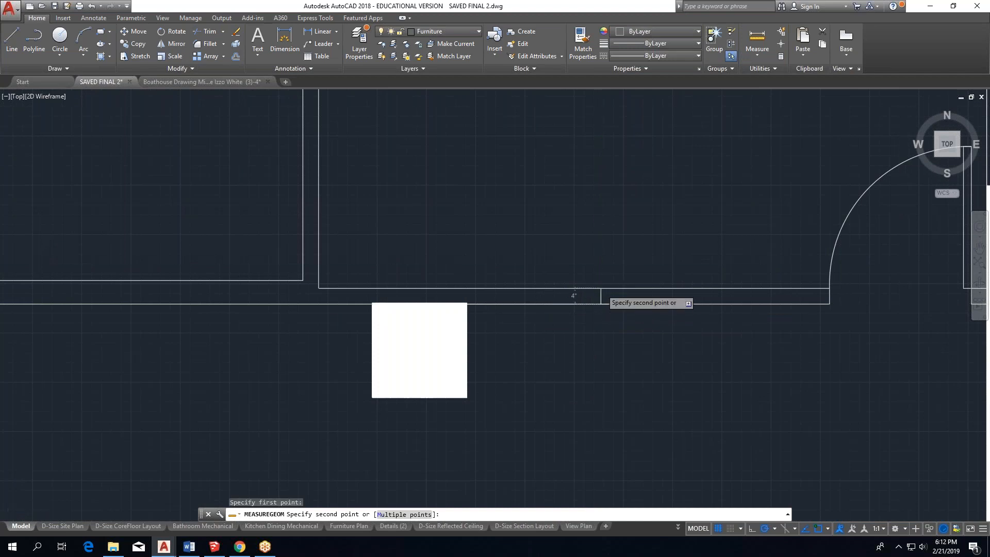
Switch to the Boathouse drawing and draw a wall line from the north column's upper east corner straight to the east exterior wall.
{"action": "left_click", "coordinate": [231, 80]}
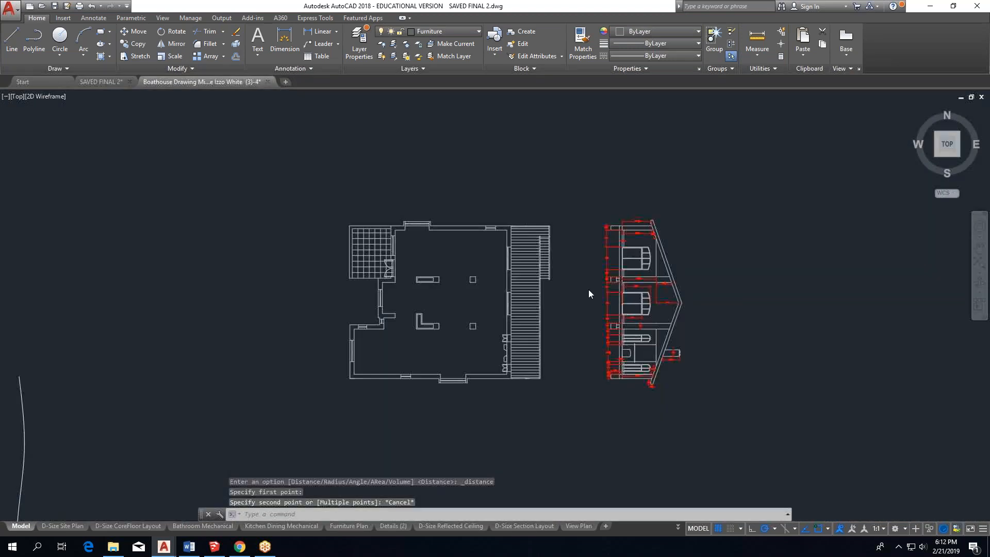
{"action": "scroll", "coordinate": [464, 222], "scroll_direction": "up", "scroll_amount": 6}
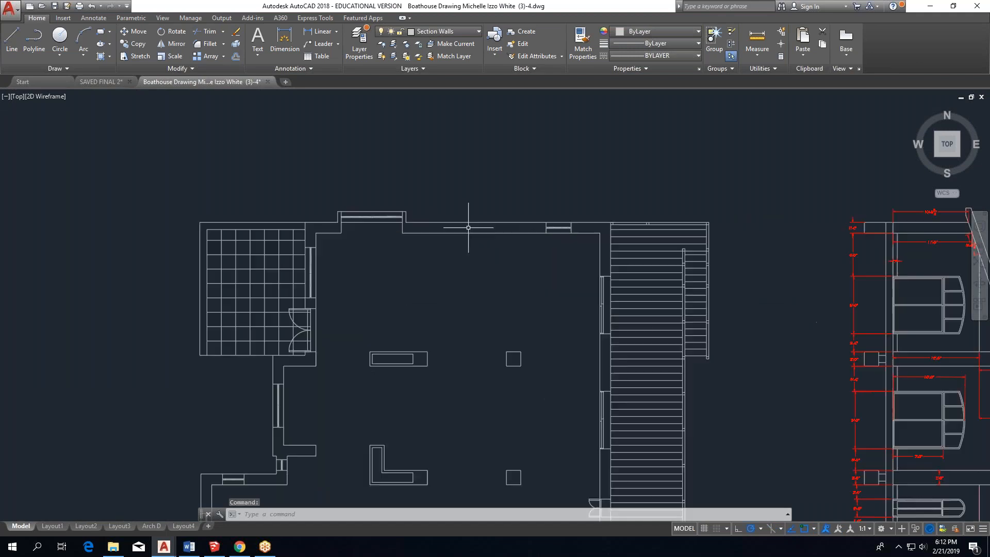
{"action": "middle_click_drag", "start_coordinate": [484, 294], "coordinate": [416, 200]}
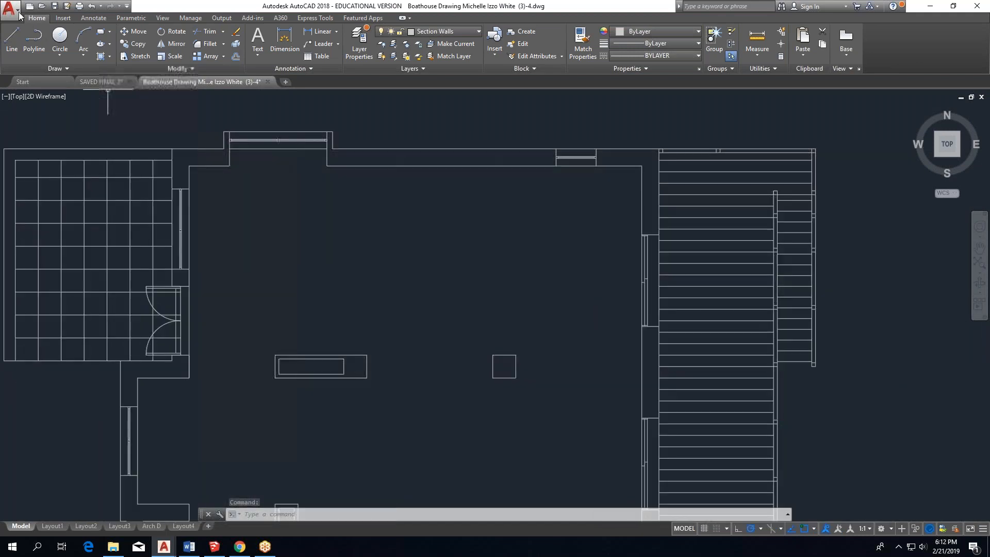
{"action": "left_click", "coordinate": [12, 40]}
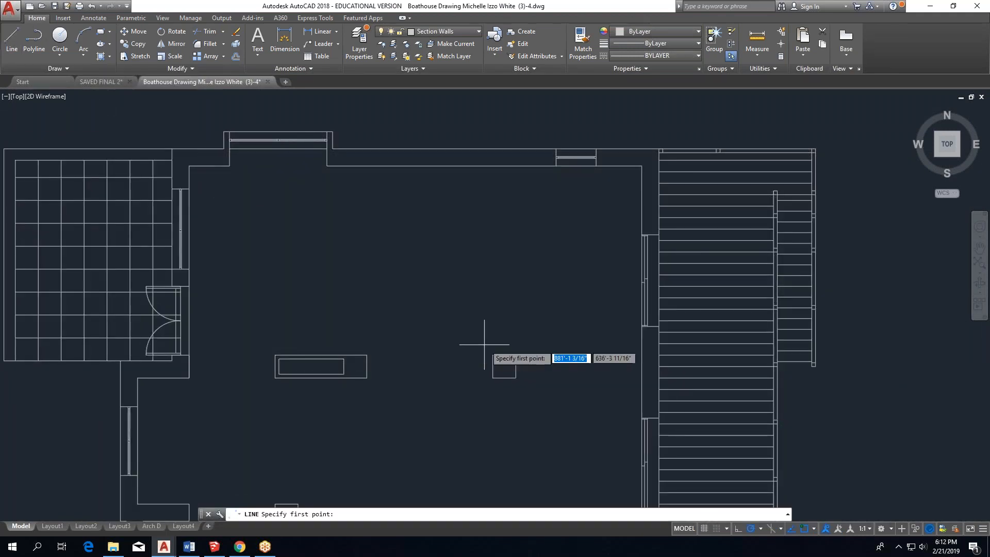
{"action": "scroll", "coordinate": [503, 360], "scroll_direction": "up", "scroll_amount": 2}
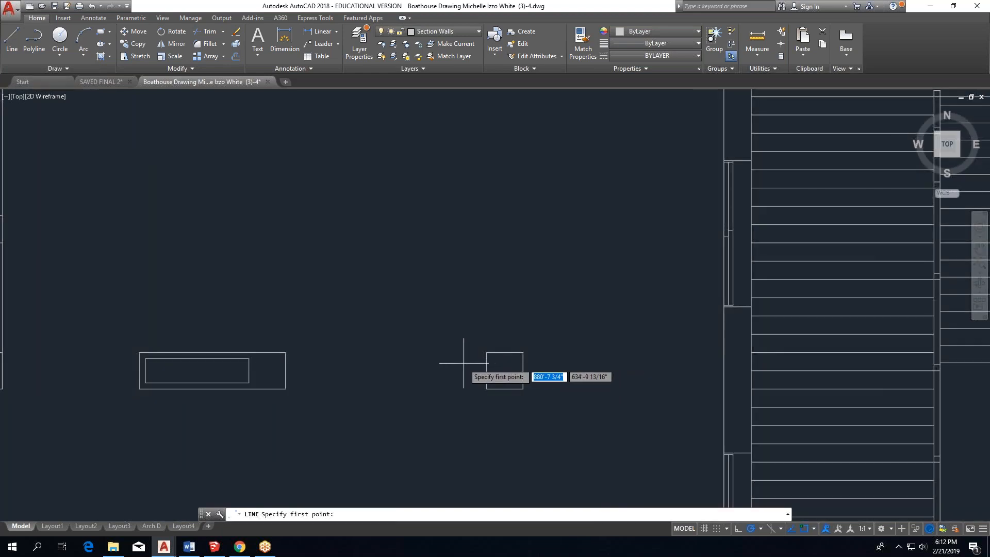
{"action": "scroll", "coordinate": [464, 355], "scroll_direction": "down", "scroll_amount": 2}
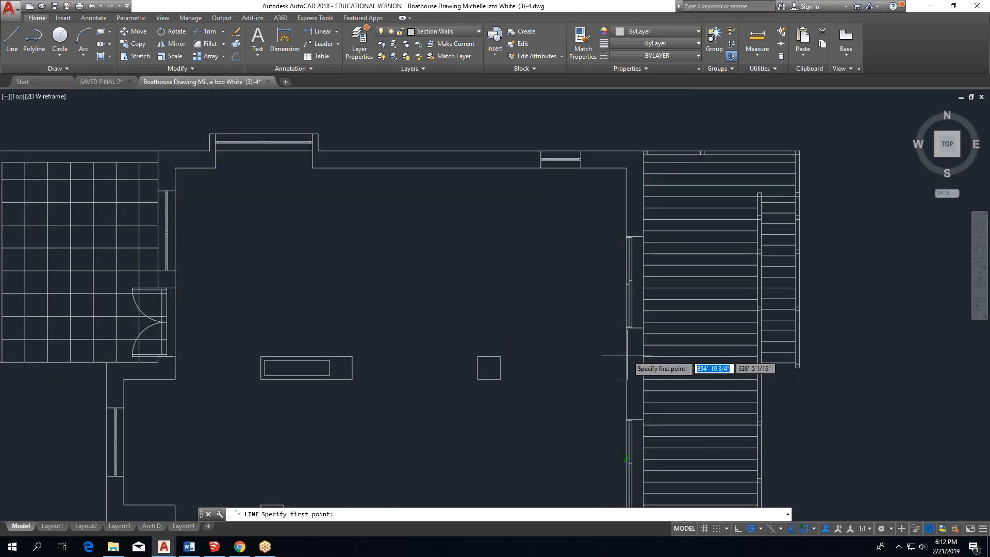
{"action": "left_click", "coordinate": [500, 356]}
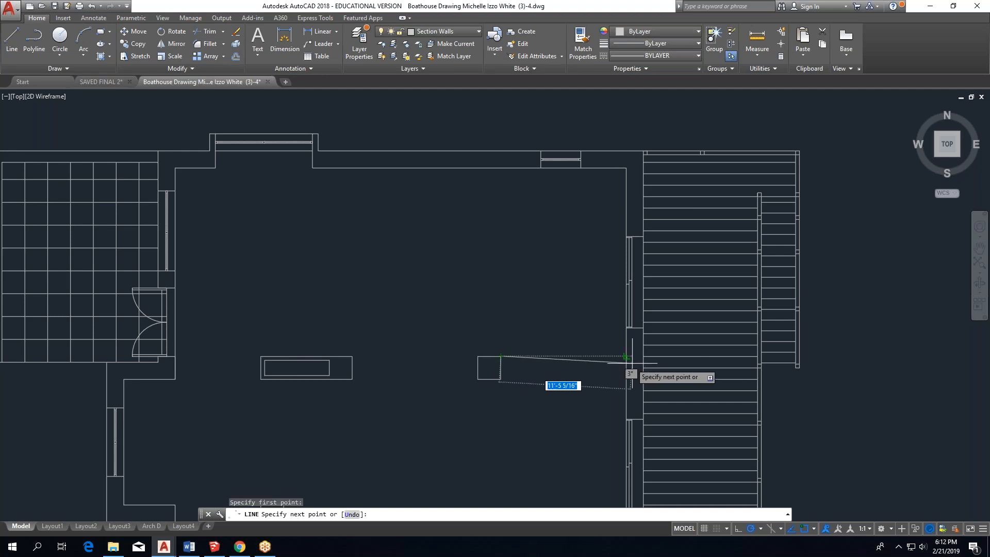
{"action": "left_click", "coordinate": [626, 356]}
{"action": "key", "text": "Escape"}
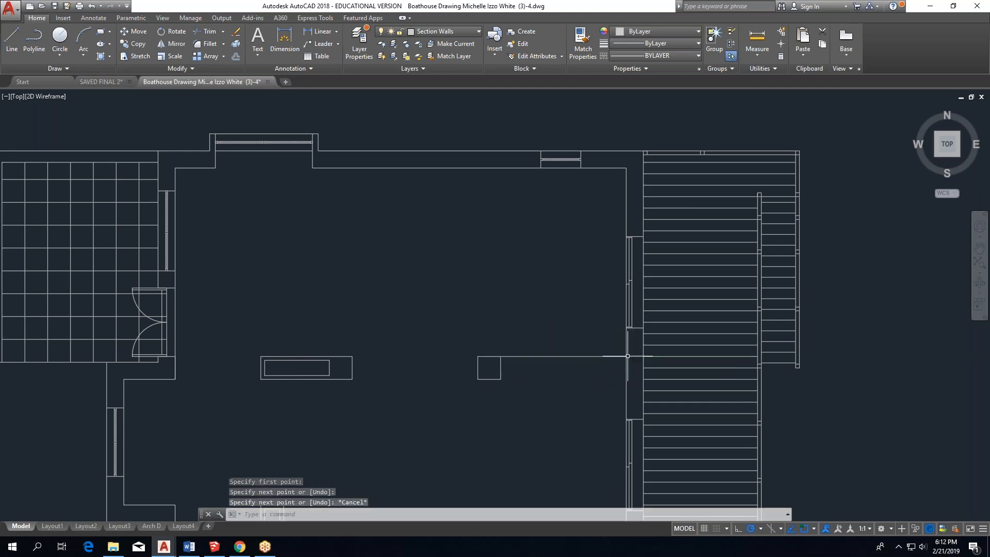
Draw a wall line from the column's upper west corner to the upper east corner of the rectangular pipe chase.
{"action": "left_click", "coordinate": [15, 40]}
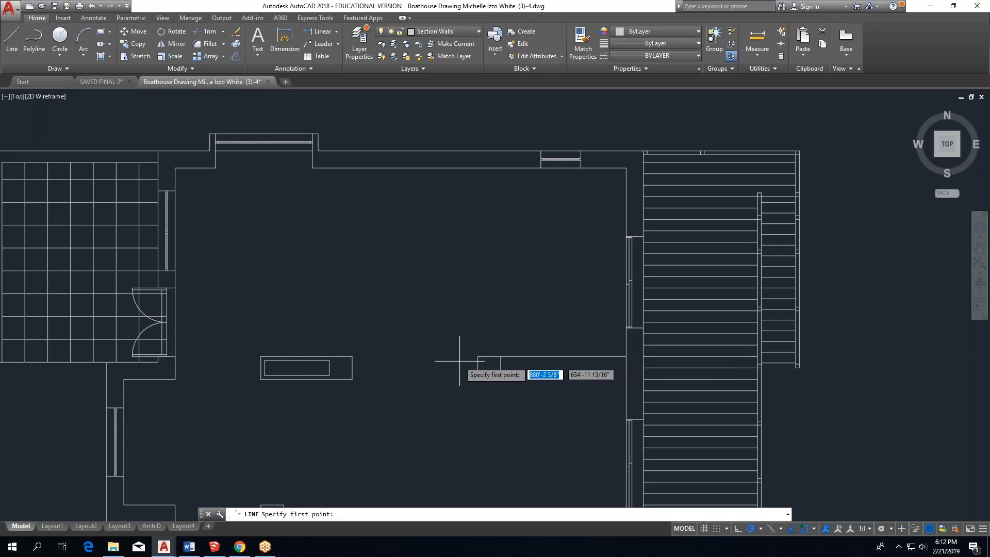
{"action": "left_click", "coordinate": [476, 356]}
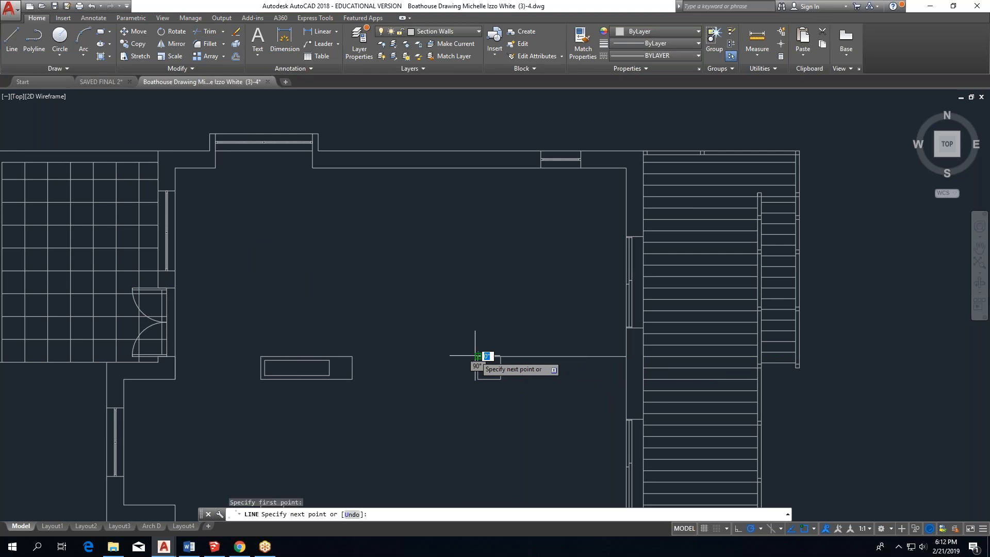
{"action": "left_click", "coordinate": [352, 356]}
{"action": "key", "text": "Return"}
{"action": "key", "text": "Escape"}
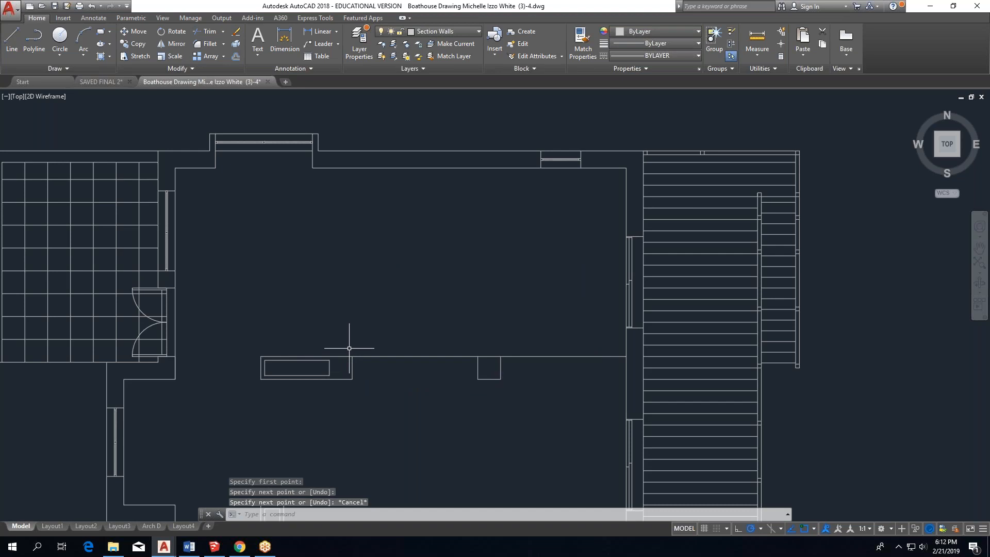
Offset the two wall lines on either side of the column 5" to the north.
{"action": "left_click", "coordinate": [236, 56]}
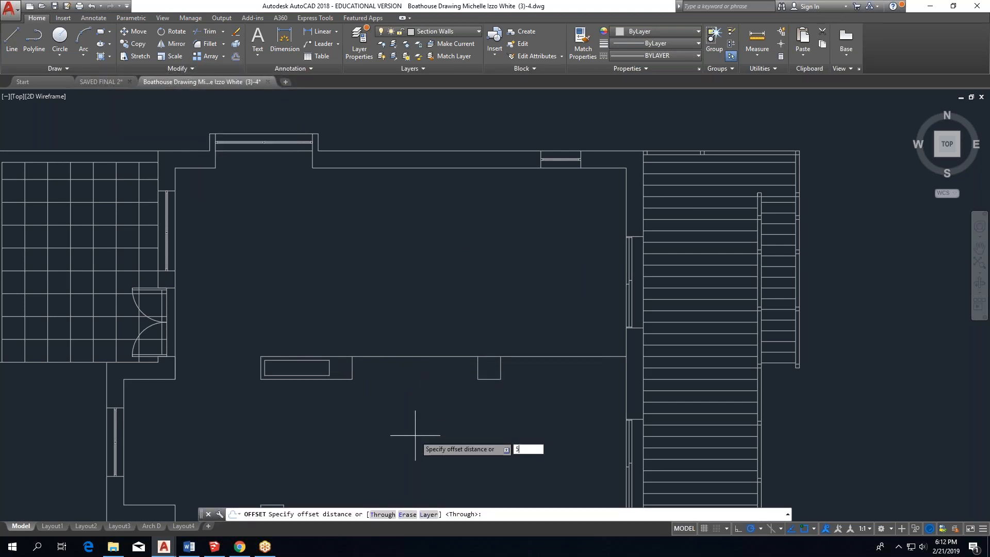
{"action": "type", "text": "5\""}
{"action": "key", "text": "Return"}
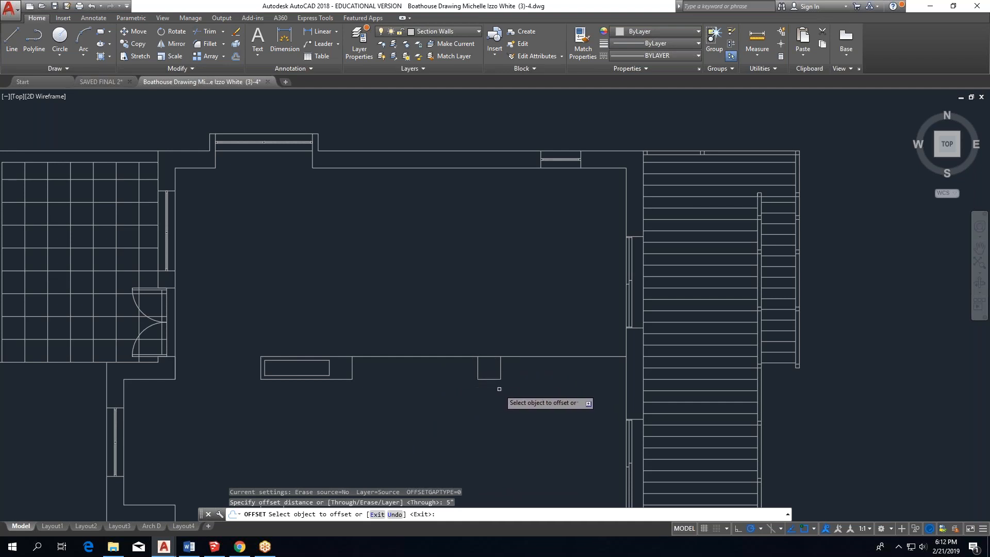
{"action": "left_click", "coordinate": [432, 355]}
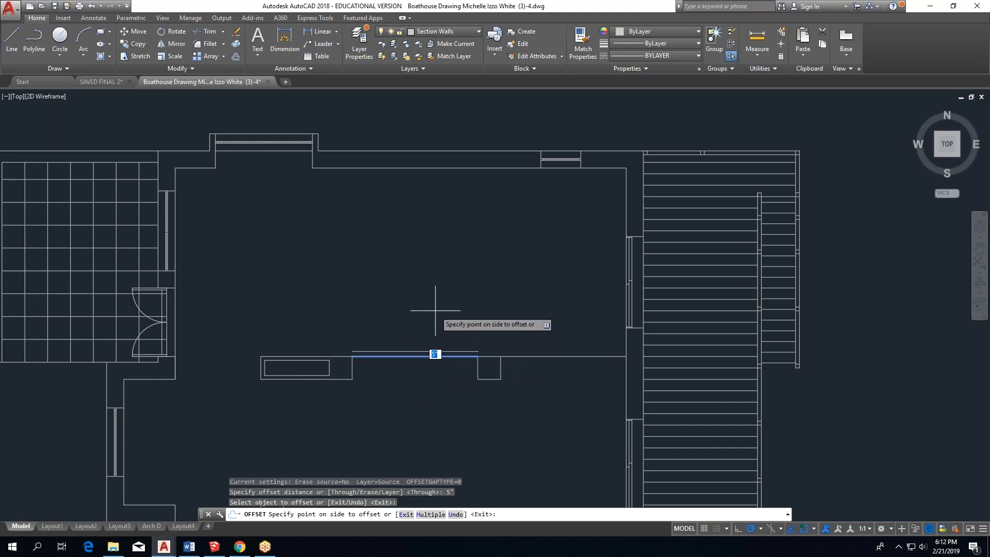
{"action": "left_click", "coordinate": [435, 310]}
{"action": "left_click", "coordinate": [576, 356]}
{"action": "left_click", "coordinate": [542, 332]}
{"action": "key", "text": "Escape"}
Stretch the west end of the eastern offset line across the column to meet the end of the western offset line.
{"action": "left_click", "coordinate": [518, 324]}
{"action": "left_click", "coordinate": [503, 352]}
{"action": "scroll", "coordinate": [504, 327], "scroll_direction": "up", "scroll_amount": 5}
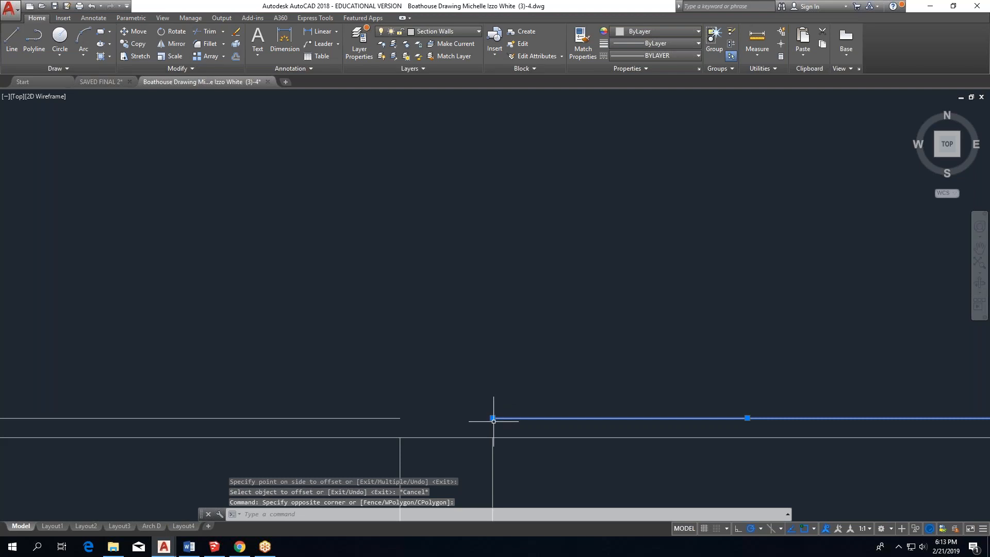
{"action": "left_click", "coordinate": [492, 418]}
{"action": "scroll", "coordinate": [400, 412], "scroll_direction": "down", "scroll_amount": 5}
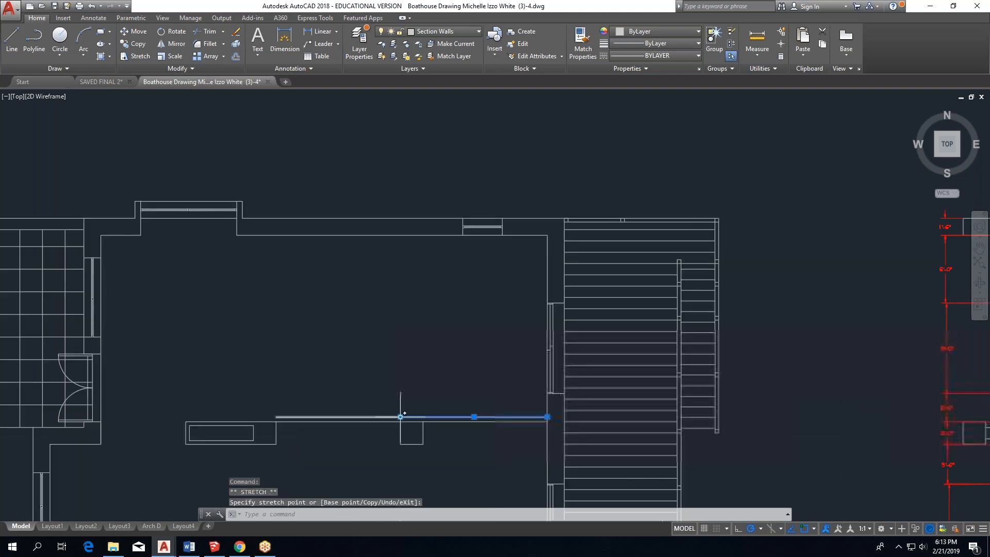
{"action": "key", "text": "Escape"}
{"action": "middle_click_drag", "start_coordinate": [397, 438], "coordinate": [460, 368]}
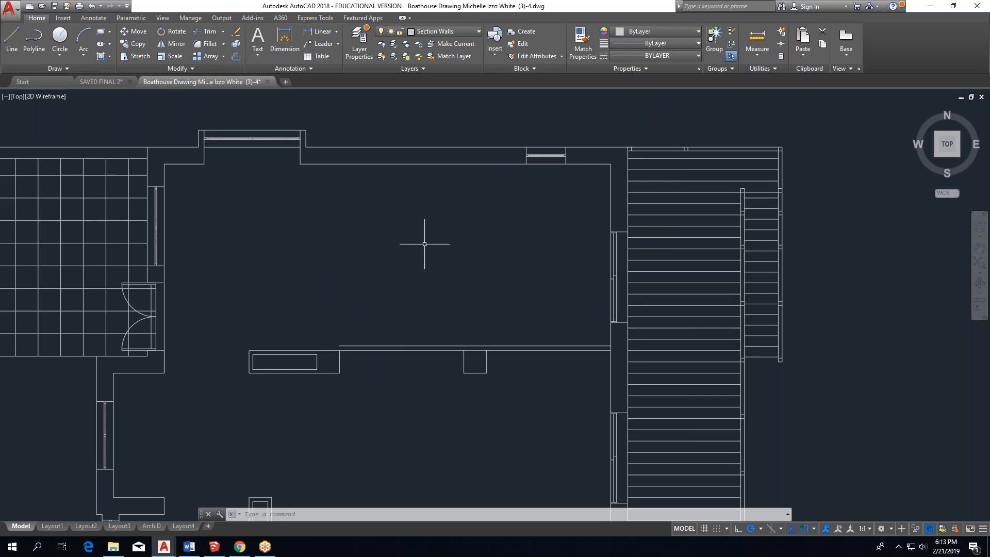
Draw a vertical wall line from the west end of the offset line up to the inner face of the north exterior wall.
{"action": "left_click", "coordinate": [12, 37]}
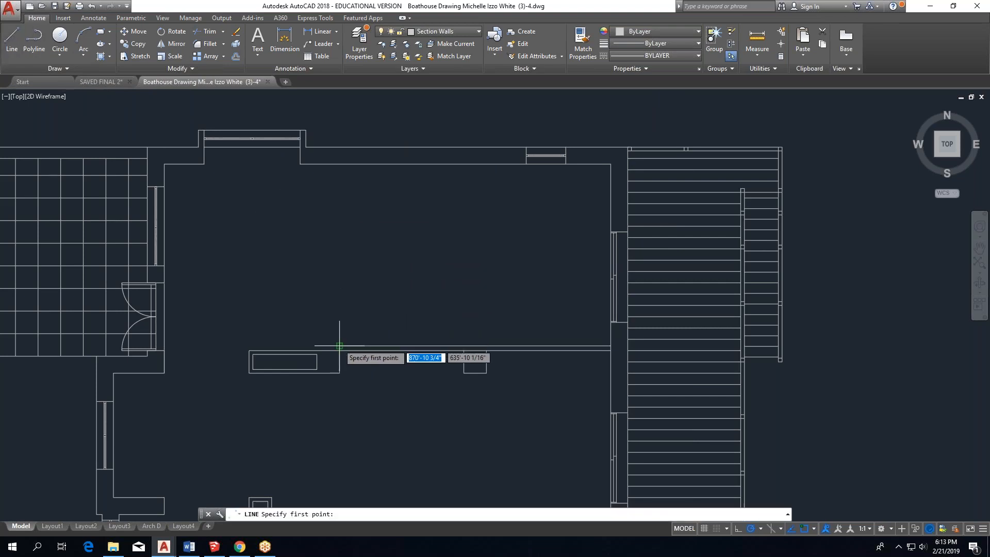
{"action": "left_click", "coordinate": [314, 345]}
{"action": "left_click", "coordinate": [340, 164]}
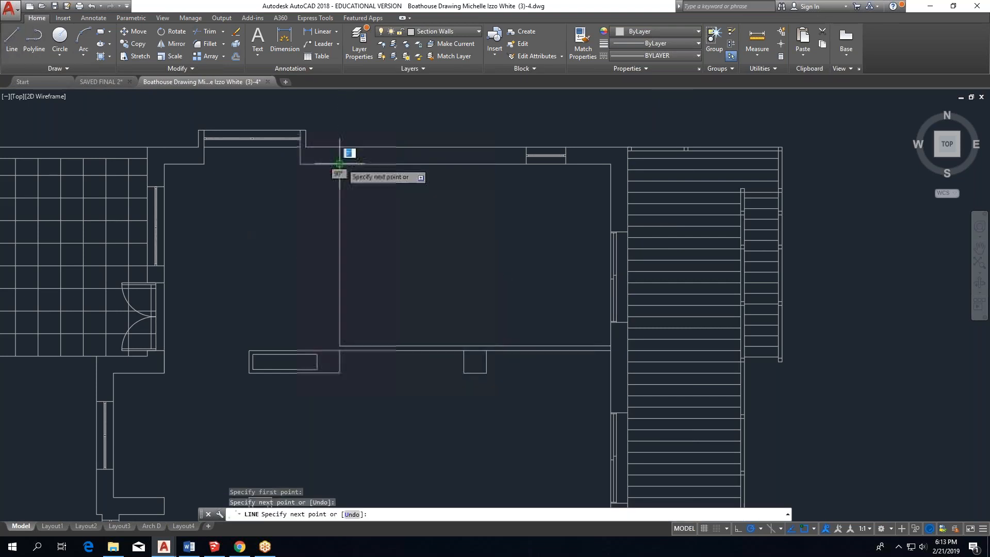
{"action": "key", "text": "Escape"}
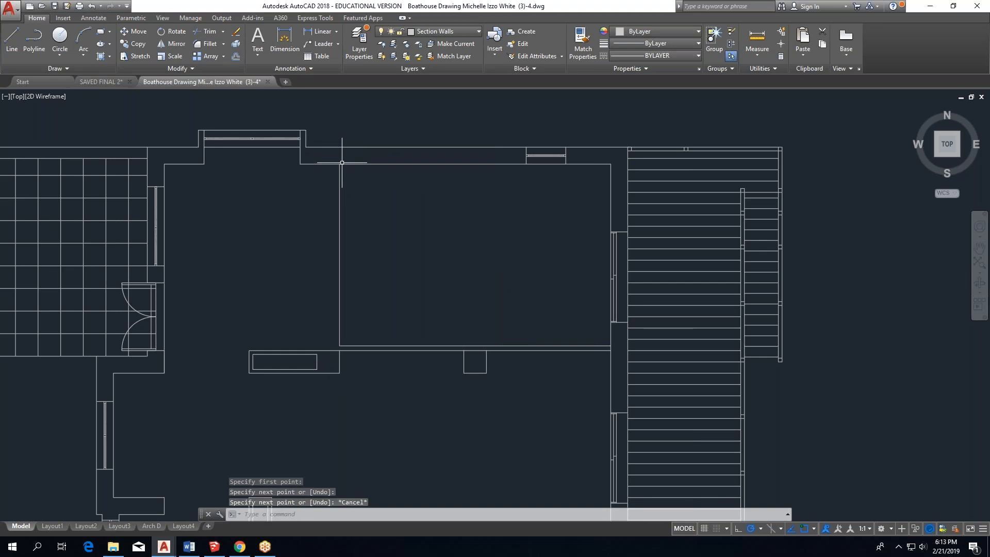
Offset the vertical wall line 5" to the west to give the partition its thickness.
{"action": "scroll", "coordinate": [373, 144], "scroll_direction": "up", "scroll_amount": 2}
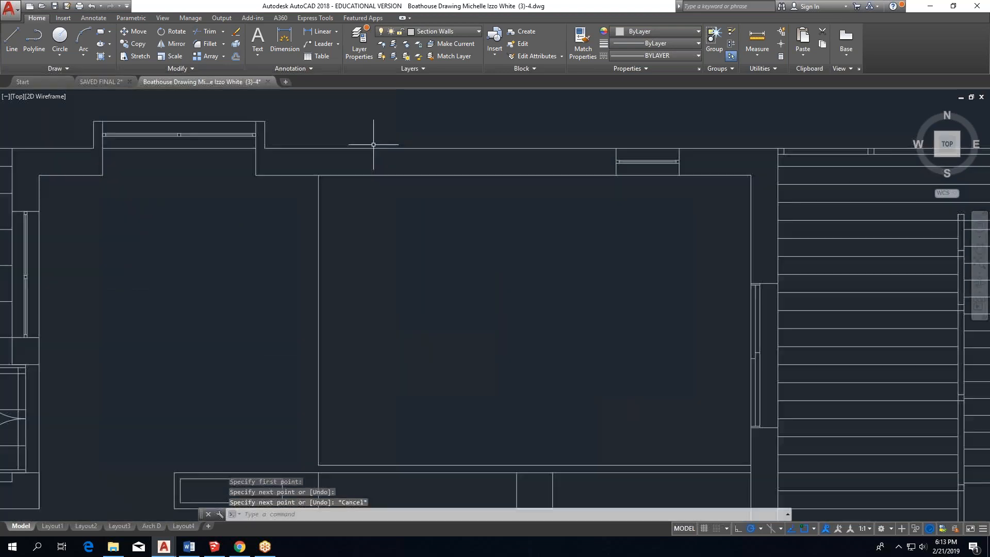
{"action": "left_click", "coordinate": [239, 57]}
{"action": "type", "text": "5"}
{"action": "key", "text": "Return"}
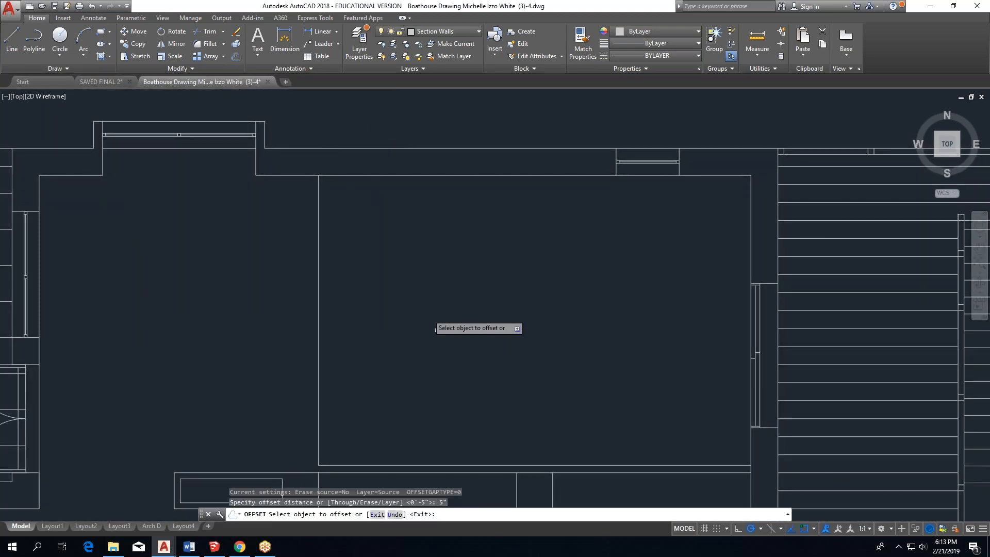
{"action": "left_click", "coordinate": [316, 277]}
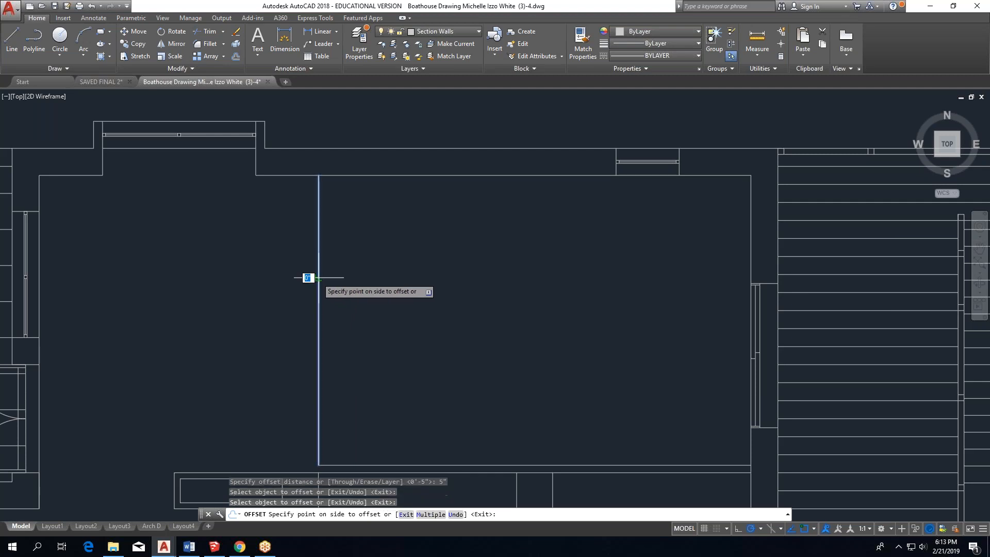
{"action": "left_click", "coordinate": [300, 279]}
{"action": "scroll", "coordinate": [323, 263], "scroll_direction": "down", "scroll_amount": 2}
{"action": "scroll", "coordinate": [348, 204], "scroll_direction": "up", "scroll_amount": 2}
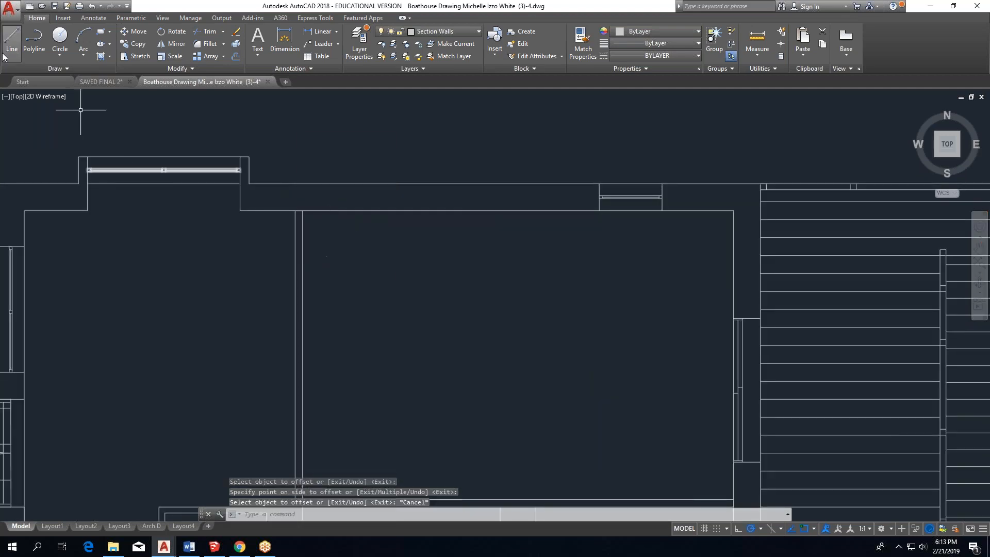
{"action": "left_click", "coordinate": [12, 38]}
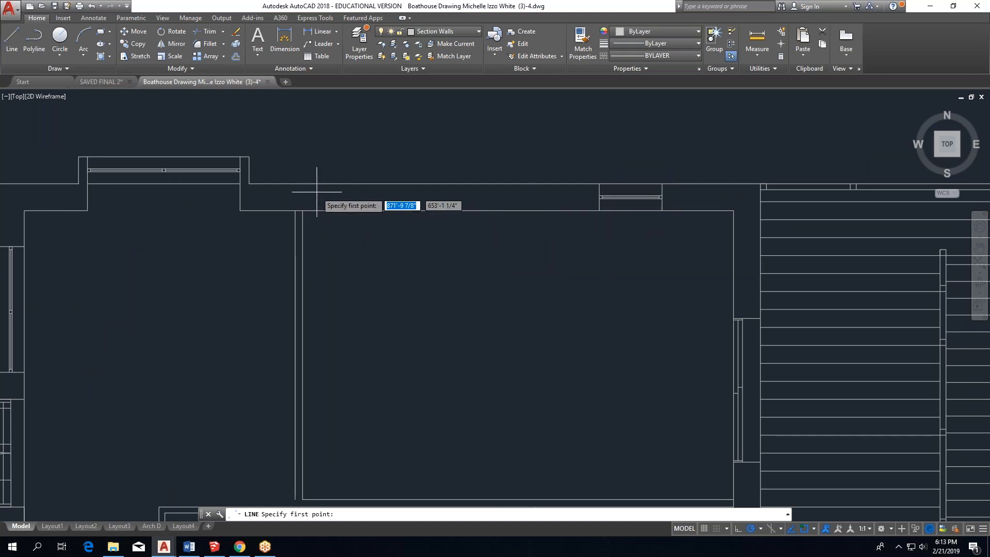
{"action": "key", "text": "Escape"}
{"action": "left_click", "coordinate": [237, 57]}
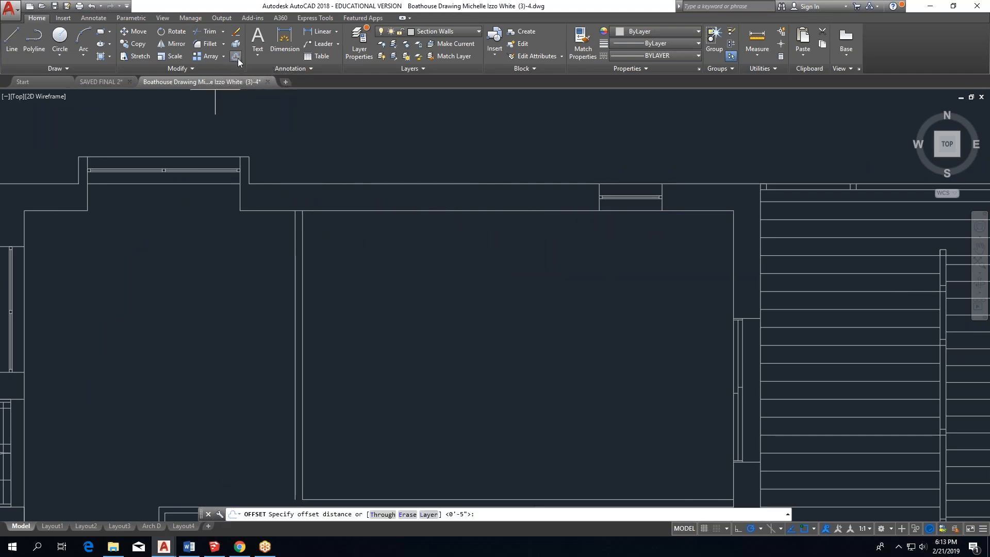
Draw a line from the vertical partition, just below the north exterior wall, to the lower east corner of the window opening.
{"action": "left_click", "coordinate": [12, 39]}
{"action": "scroll", "coordinate": [289, 212], "scroll_direction": "up", "scroll_amount": 5}
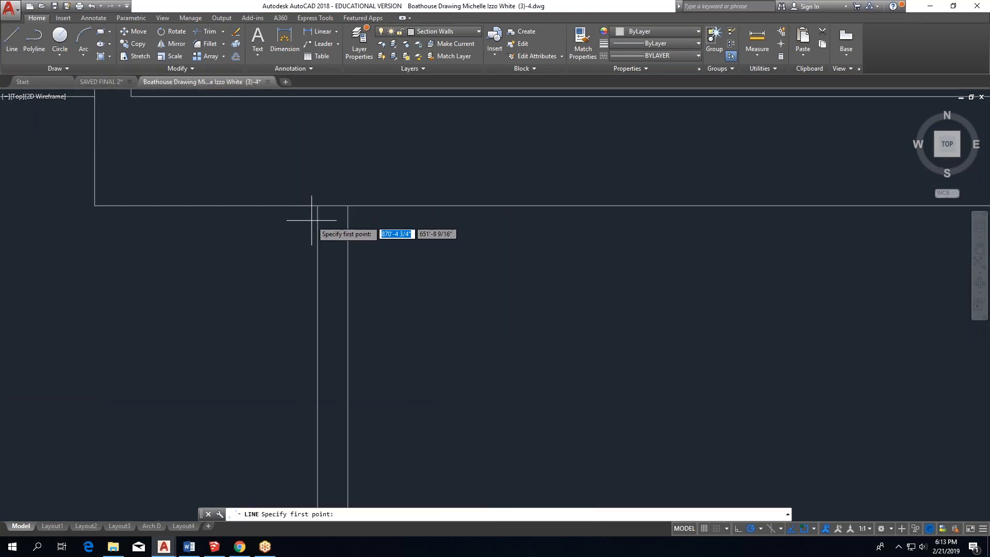
{"action": "left_click", "coordinate": [341, 233]}
{"action": "scroll", "coordinate": [341, 229], "scroll_direction": "down", "scroll_amount": 5}
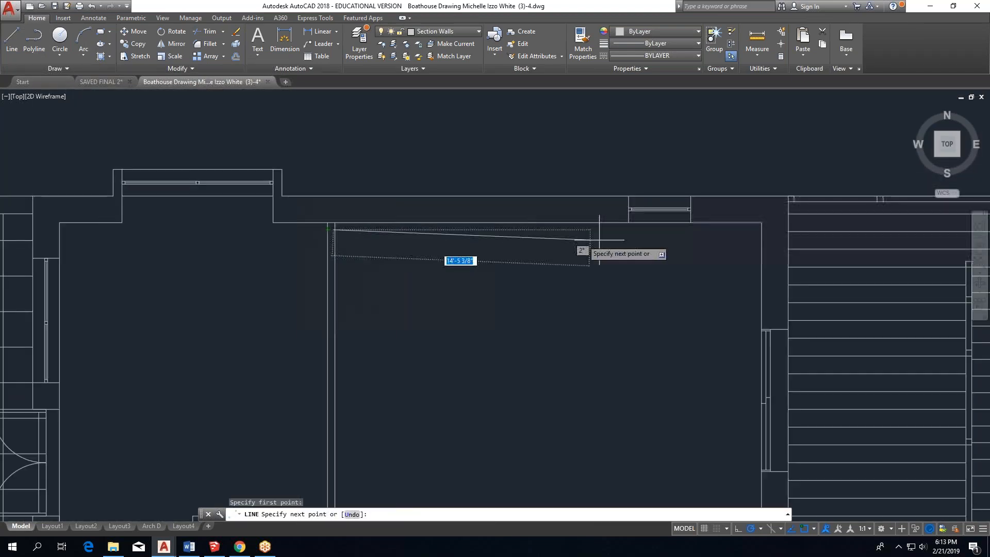
{"action": "left_click", "coordinate": [768, 231]}
{"action": "key", "text": "Escape"}
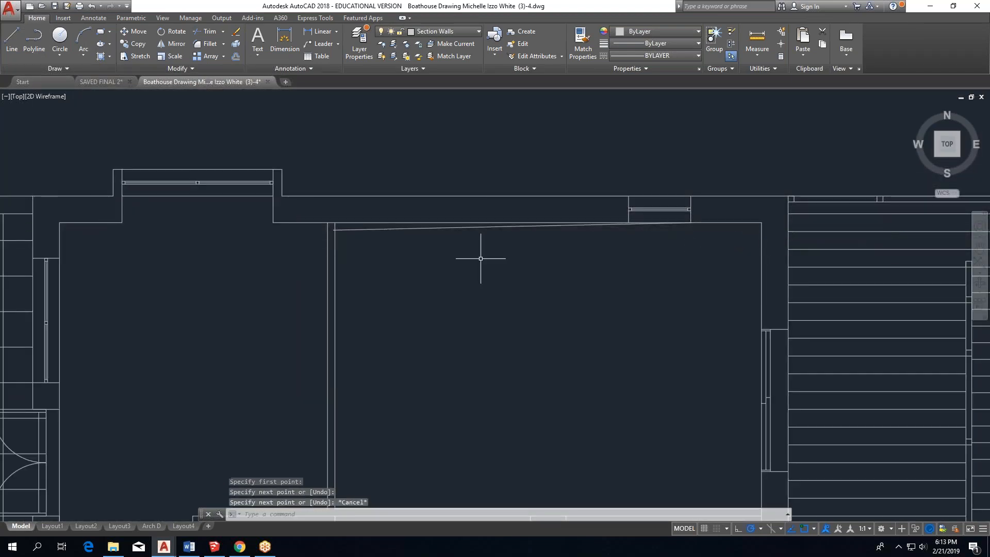
Stretch the east end of the sloped line below the north wall to just past the east wall's inner face.
{"action": "left_click", "coordinate": [418, 229]}
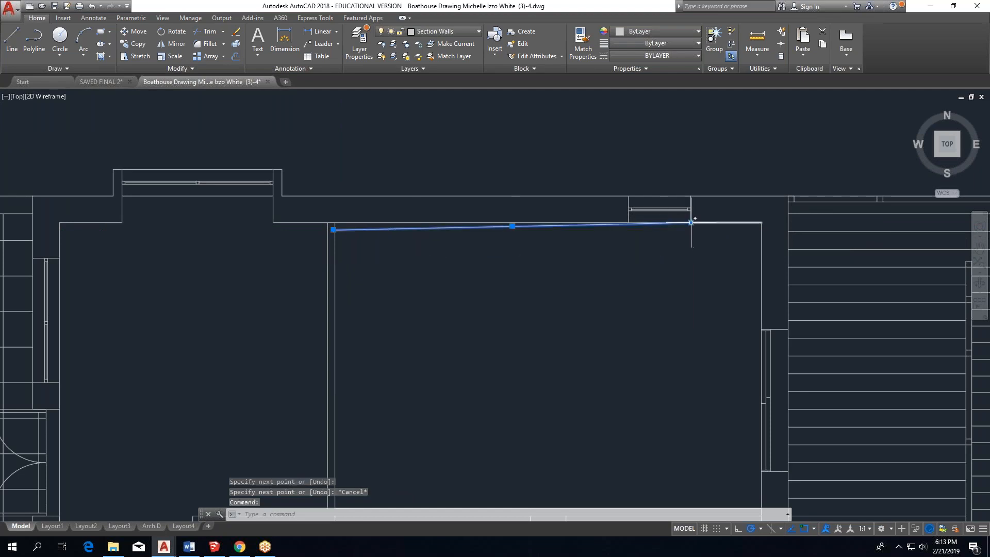
{"action": "left_click", "coordinate": [691, 223]}
{"action": "left_click", "coordinate": [778, 231]}
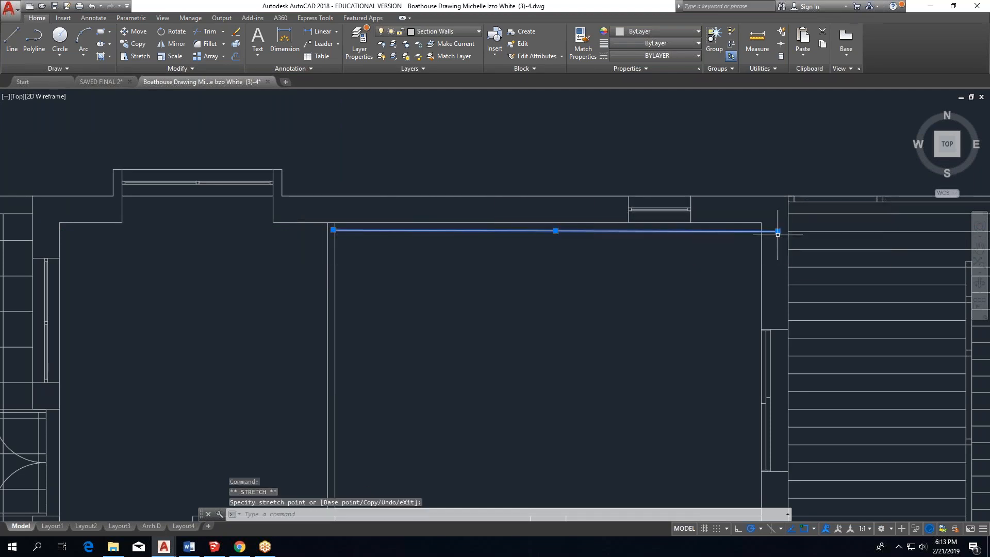
{"action": "key", "text": "Escape"}
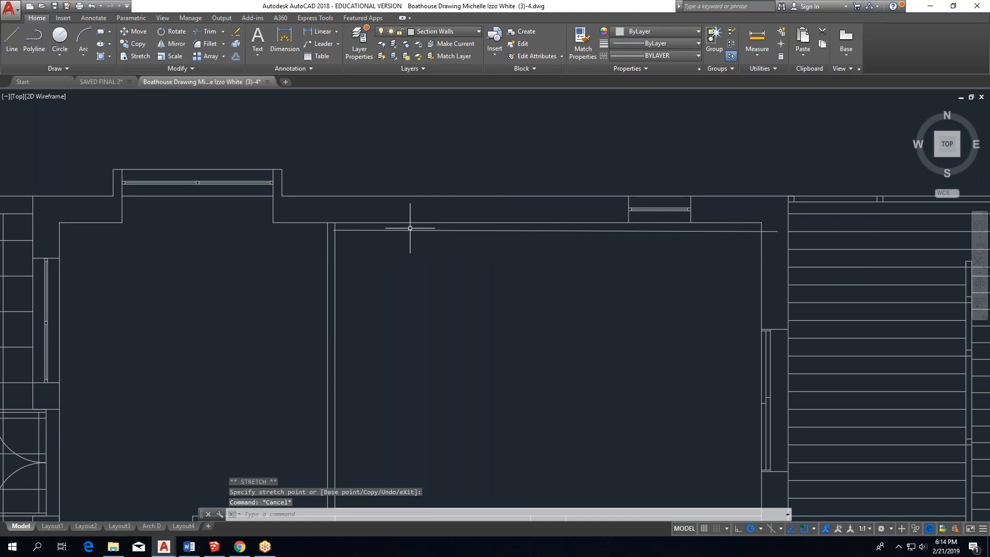
Erase the nearly horizontal line running just below the north exterior wall.
{"action": "scroll", "coordinate": [537, 328], "scroll_direction": "down", "scroll_amount": 4}
{"action": "scroll", "coordinate": [520, 294], "scroll_direction": "up", "scroll_amount": 4}
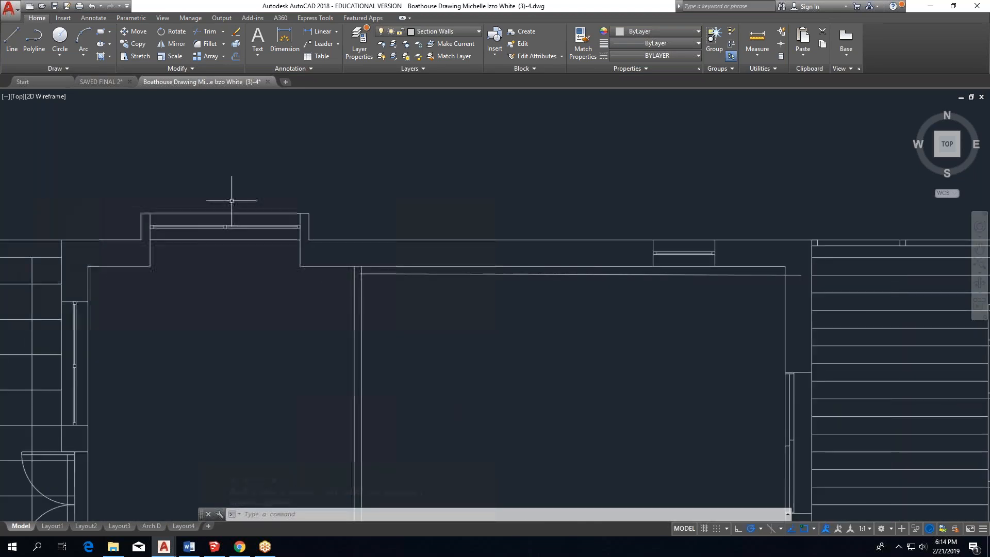
{"action": "left_click", "coordinate": [417, 274]}
{"action": "key", "text": "Delete"}
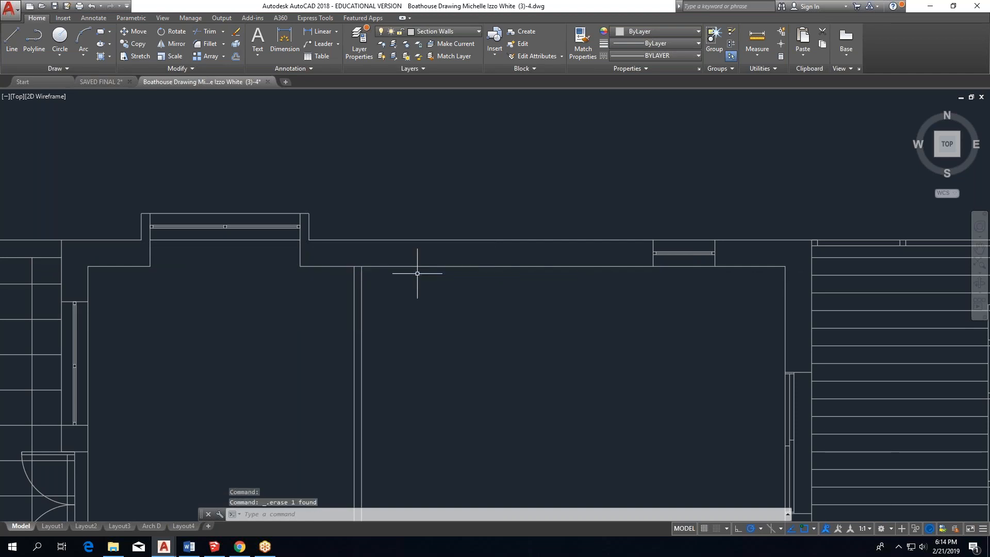
Draw a long, narrow rectangle across the outer line of the north wall, ending just west of the small window.
{"action": "scroll", "coordinate": [419, 273], "scroll_direction": "down", "scroll_amount": 3}
{"action": "scroll", "coordinate": [484, 389], "scroll_direction": "up", "scroll_amount": 2}
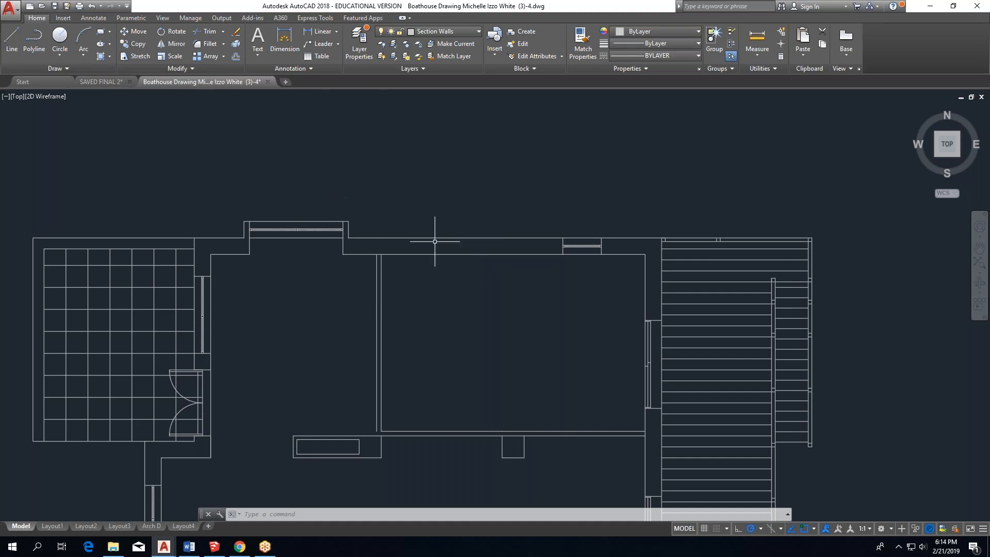
{"action": "scroll", "coordinate": [474, 233], "scroll_direction": "up", "scroll_amount": 2}
{"action": "scroll", "coordinate": [473, 232], "scroll_direction": "up", "scroll_amount": 2}
{"action": "scroll", "coordinate": [412, 242], "scroll_direction": "down", "scroll_amount": 2}
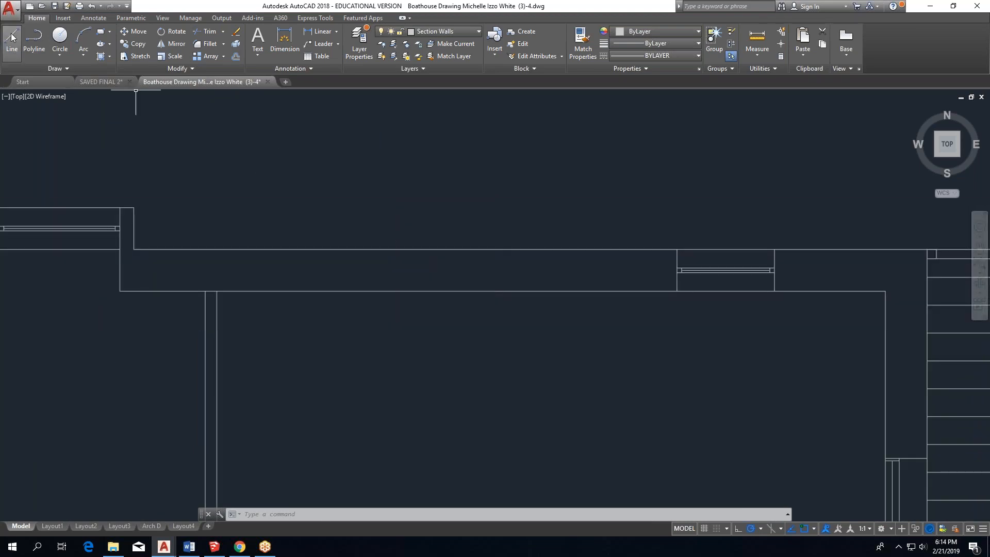
{"action": "left_click", "coordinate": [101, 31]}
{"action": "left_click", "coordinate": [283, 237]}
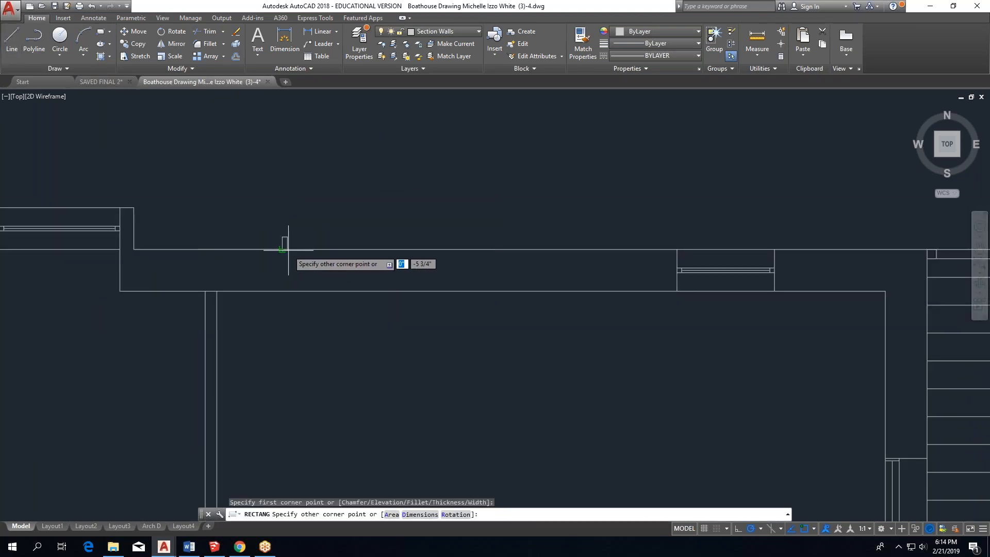
{"action": "left_click", "coordinate": [660, 257]}
Draw a small rectangle below the long rectangle's west end and a longer one directly east of it.
{"action": "key", "text": "Return"}
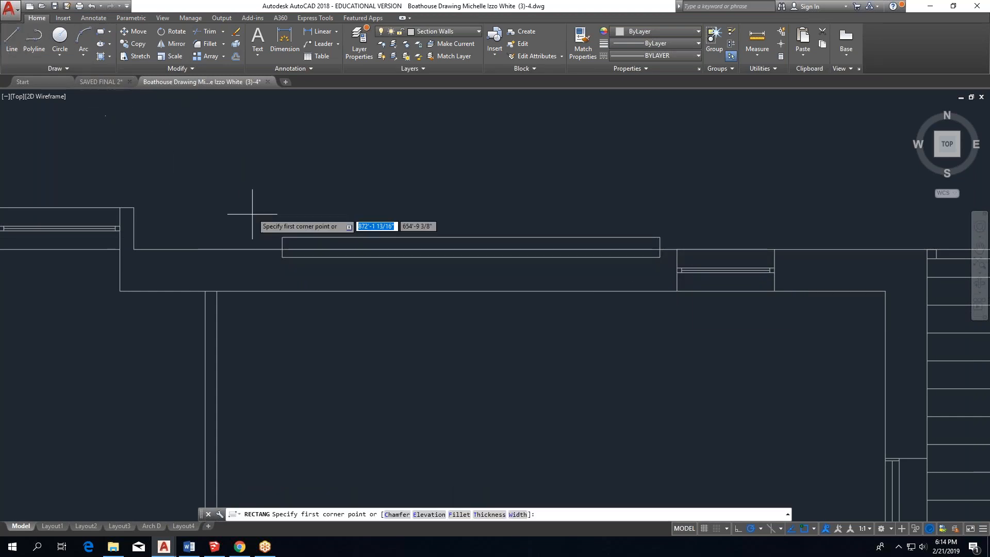
{"action": "left_click", "coordinate": [282, 257]}
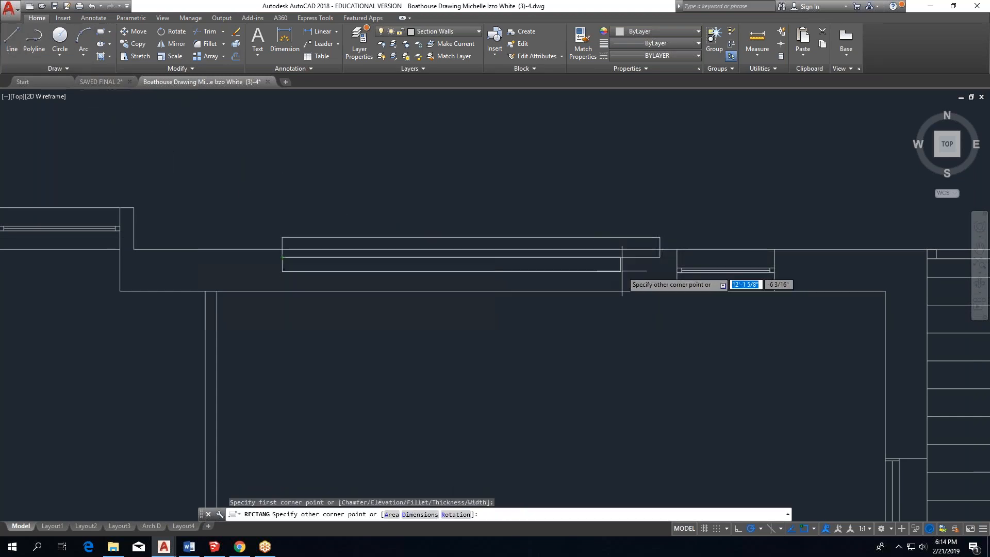
{"action": "left_click", "coordinate": [298, 271]}
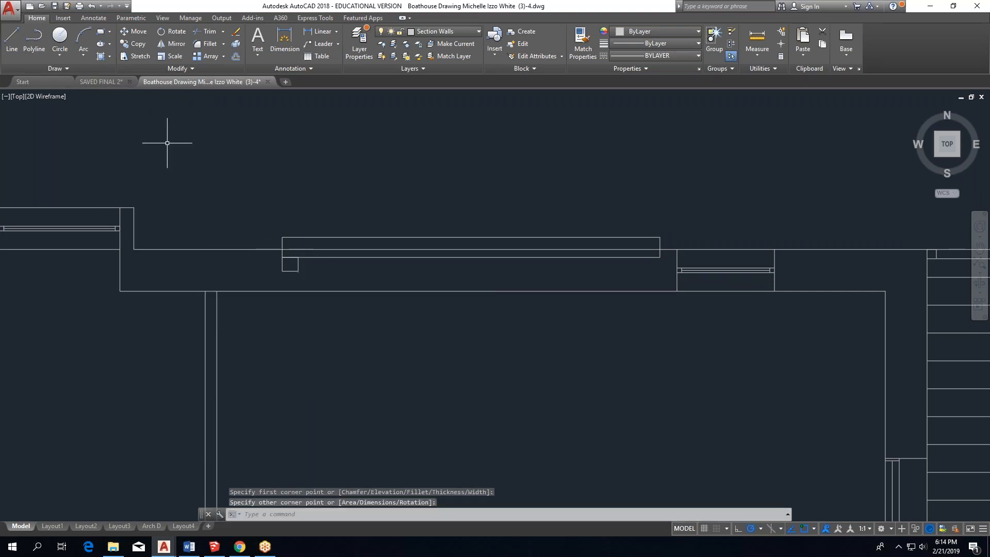
{"action": "left_click", "coordinate": [100, 34]}
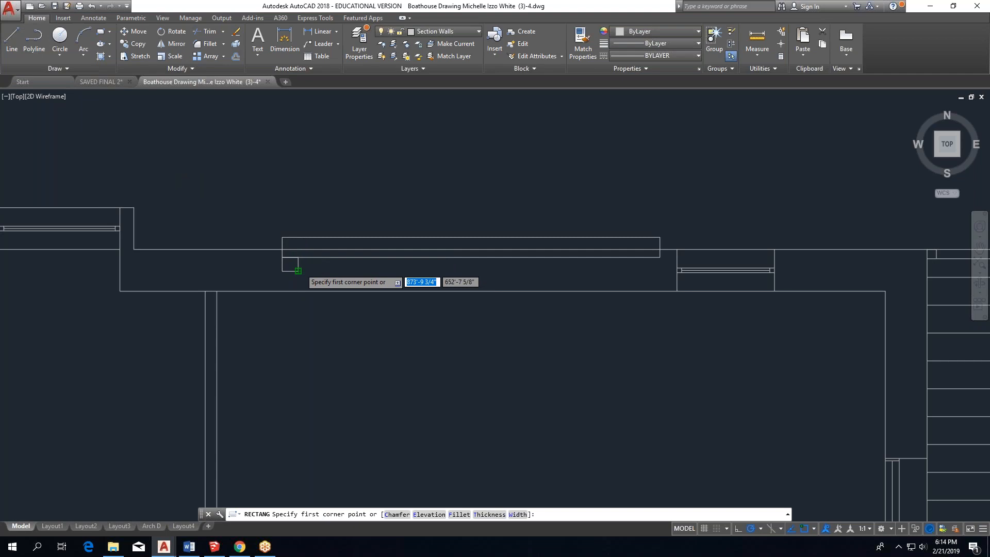
{"action": "left_click", "coordinate": [299, 257]}
{"action": "left_click", "coordinate": [471, 271]}
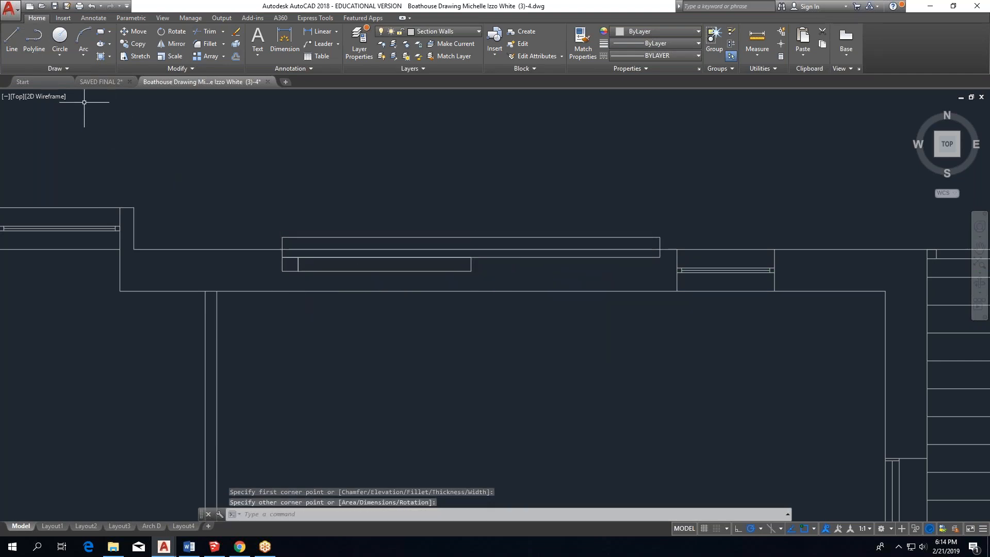
Abandon a further rectangle and erase the three rectangles drawn over the north wall.
{"action": "left_click", "coordinate": [101, 32]}
{"action": "left_click", "coordinate": [282, 271]}
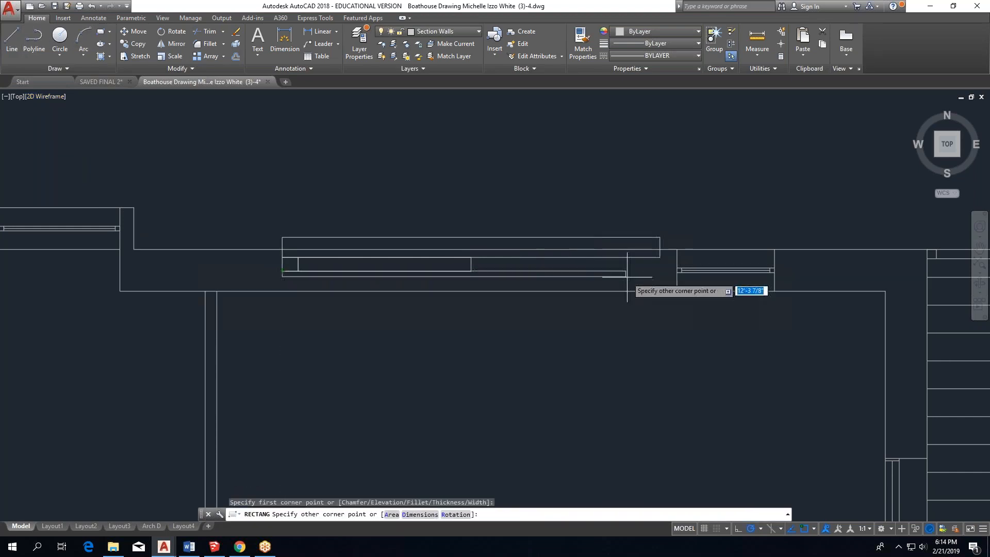
{"action": "key", "text": "Escape"}
{"action": "left_click", "coordinate": [486, 274]}
{"action": "left_click", "coordinate": [272, 256]}
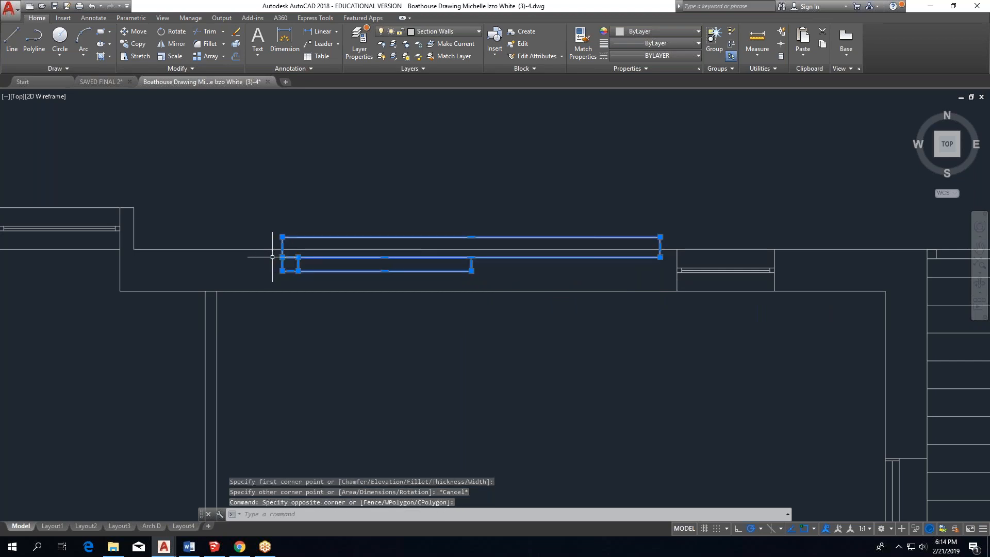
{"action": "key", "text": "Delete"}
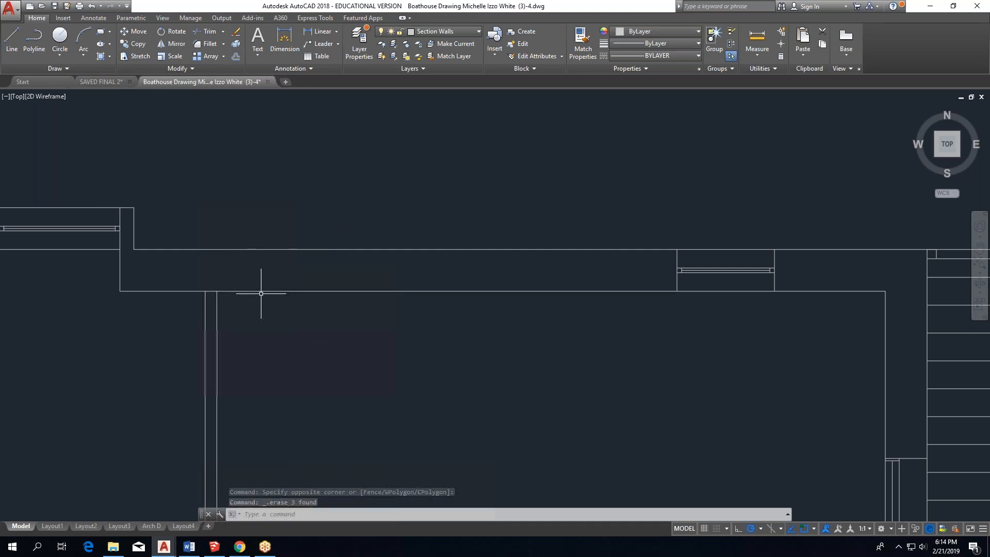
Draw a horizontal line from the southeast corner of the western column to the bottom edge of the square column.
{"action": "scroll", "coordinate": [361, 371], "scroll_direction": "down", "scroll_amount": 3}
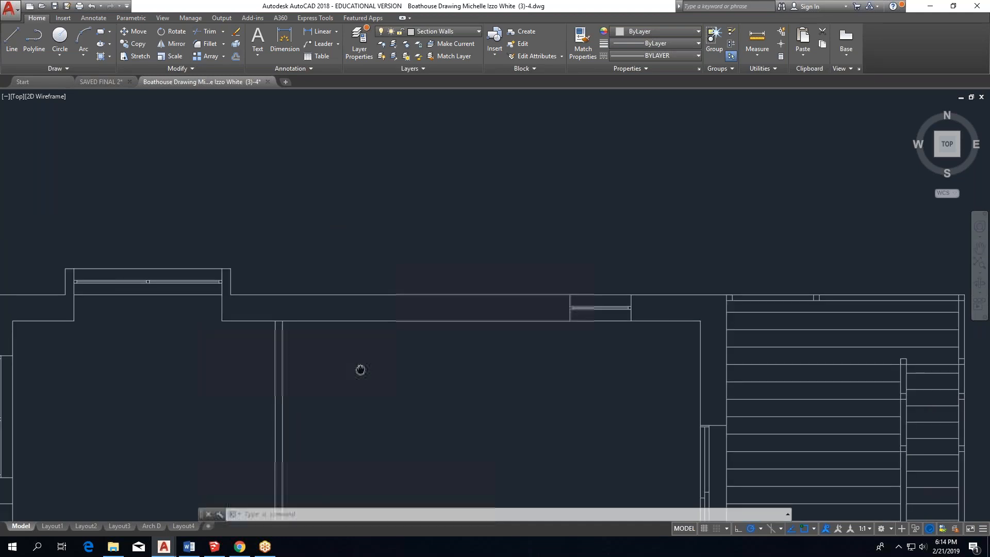
{"action": "scroll", "coordinate": [329, 282], "scroll_direction": "up", "scroll_amount": 1}
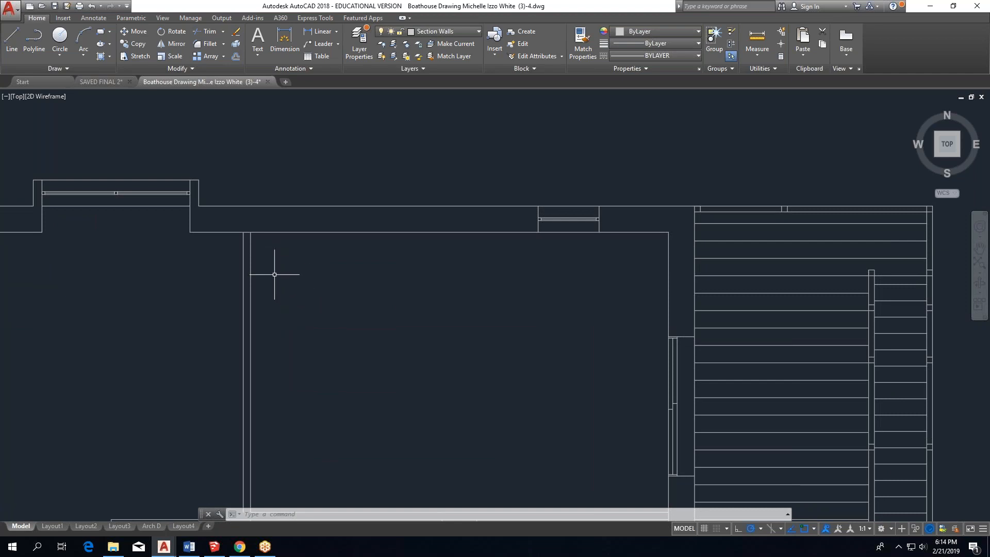
{"action": "middle_click_drag", "start_coordinate": [293, 316], "coordinate": [343, 236]}
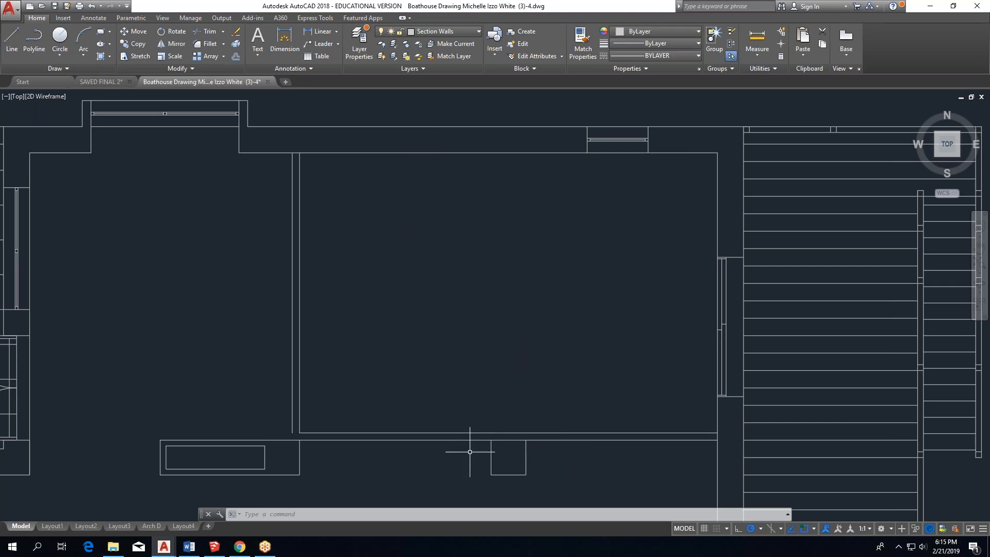
{"action": "middle_click_drag", "start_coordinate": [458, 473], "coordinate": [470, 359]}
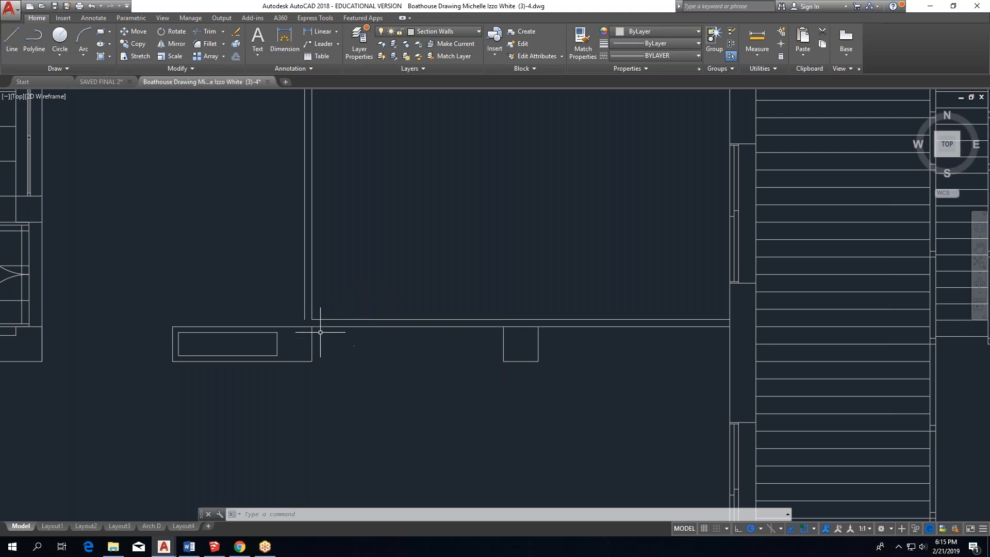
{"action": "scroll", "coordinate": [344, 238], "scroll_direction": "down", "scroll_amount": 2}
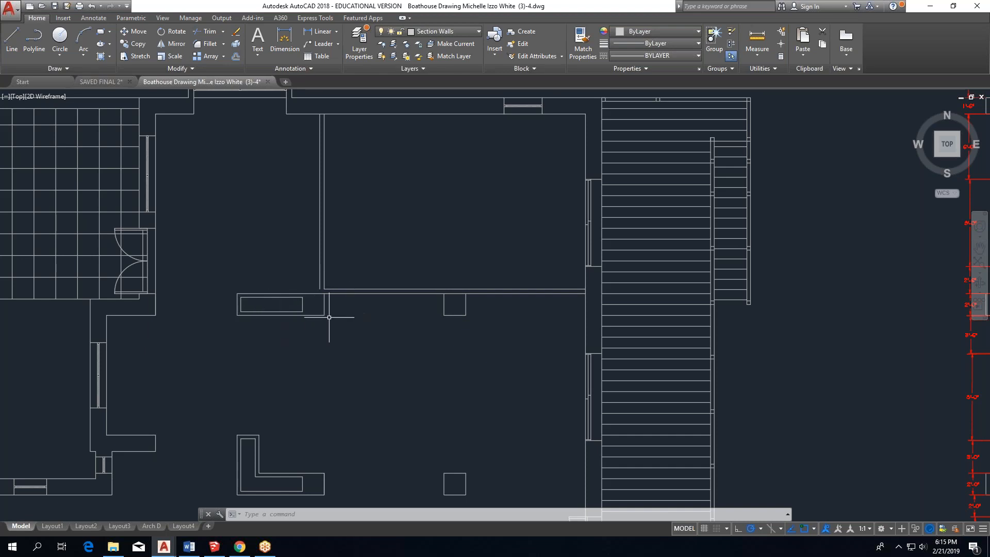
{"action": "left_click", "coordinate": [12, 40]}
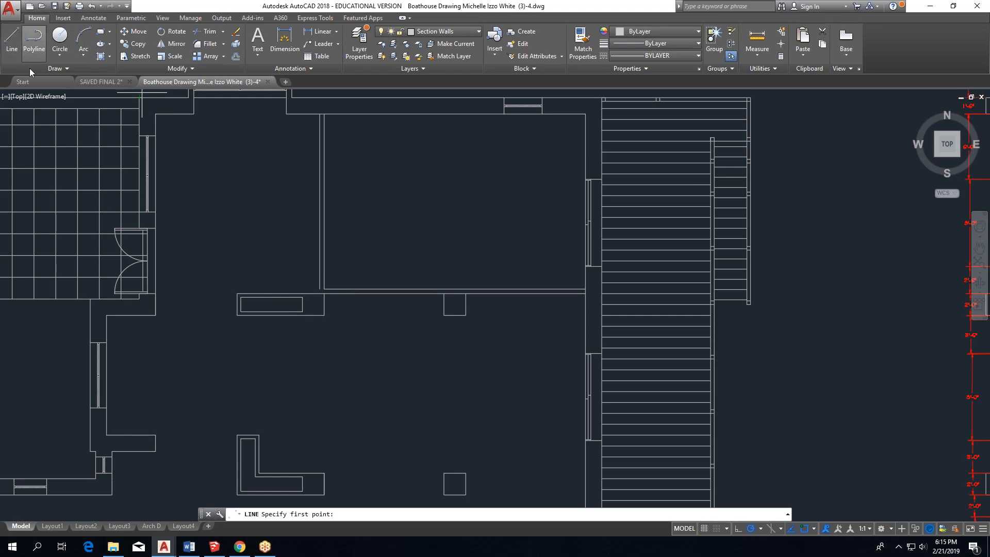
{"action": "left_click", "coordinate": [325, 315]}
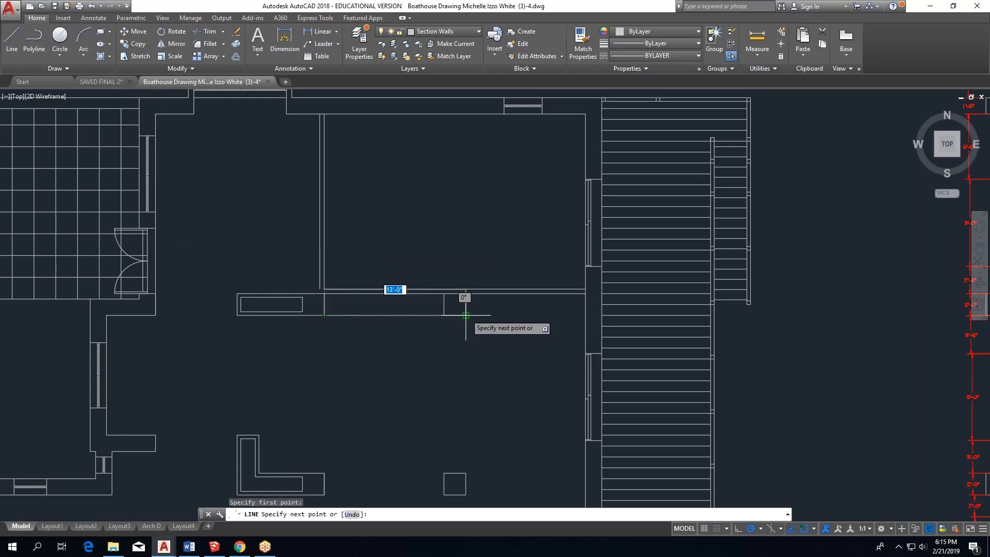
{"action": "left_click", "coordinate": [443, 315]}
{"action": "key", "text": "Escape"}
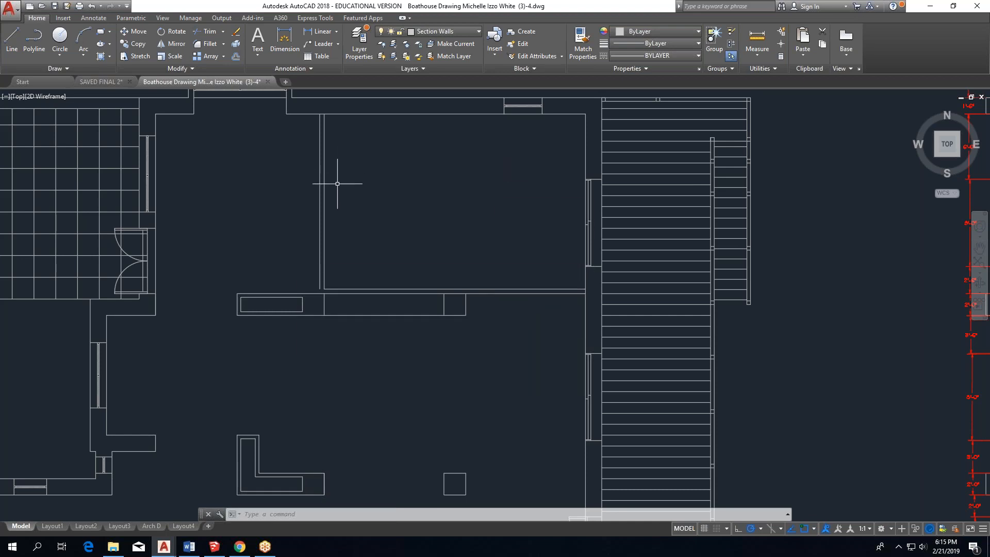
Erase the line joining the bottom edges of the western column and the square column.
{"action": "key", "text": "Escape"}
{"action": "left_click", "coordinate": [421, 323]}
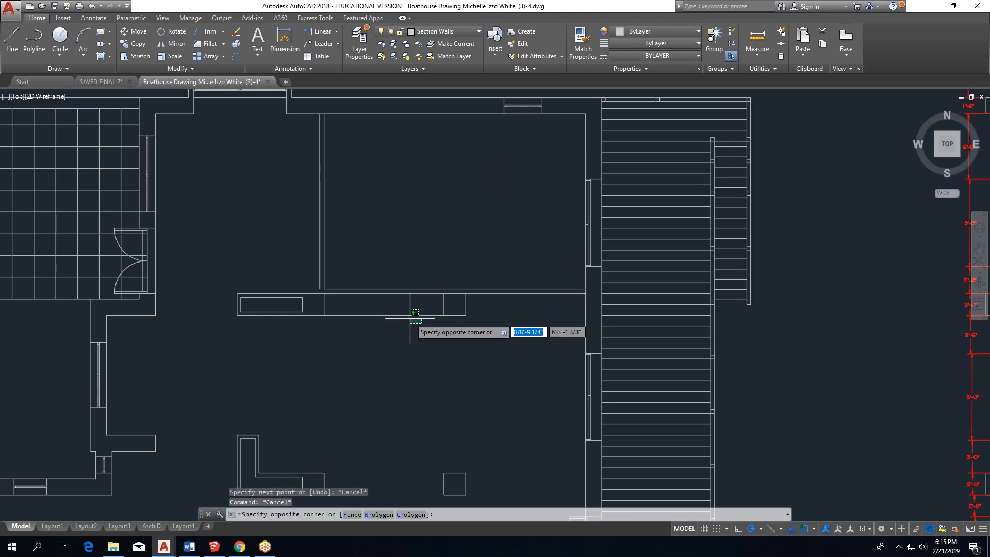
{"action": "left_click", "coordinate": [408, 311]}
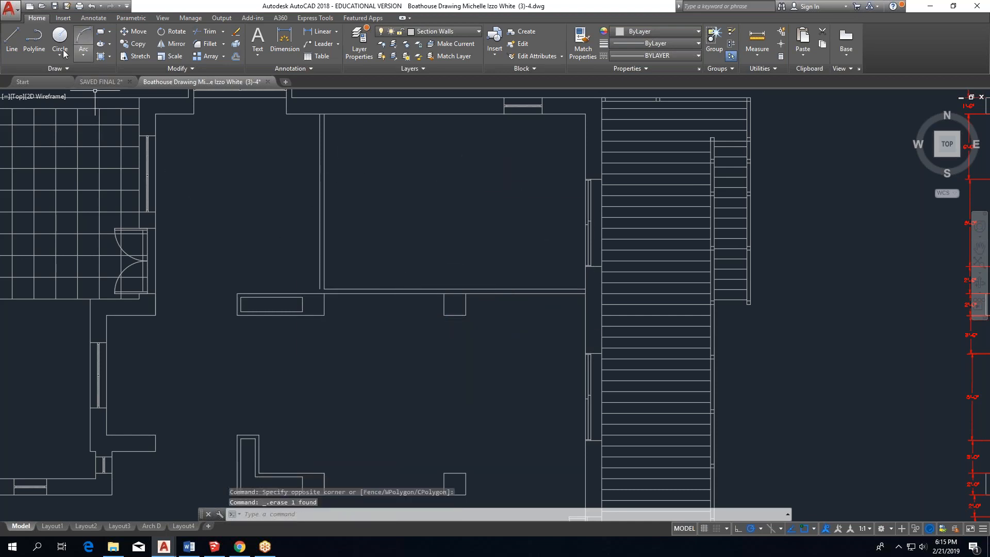
Draw a line from the square column's southwest corner west to the southeast corner of the western column.
{"action": "left_click", "coordinate": [15, 37]}
{"action": "scroll", "coordinate": [391, 281], "scroll_direction": "up", "scroll_amount": 3}
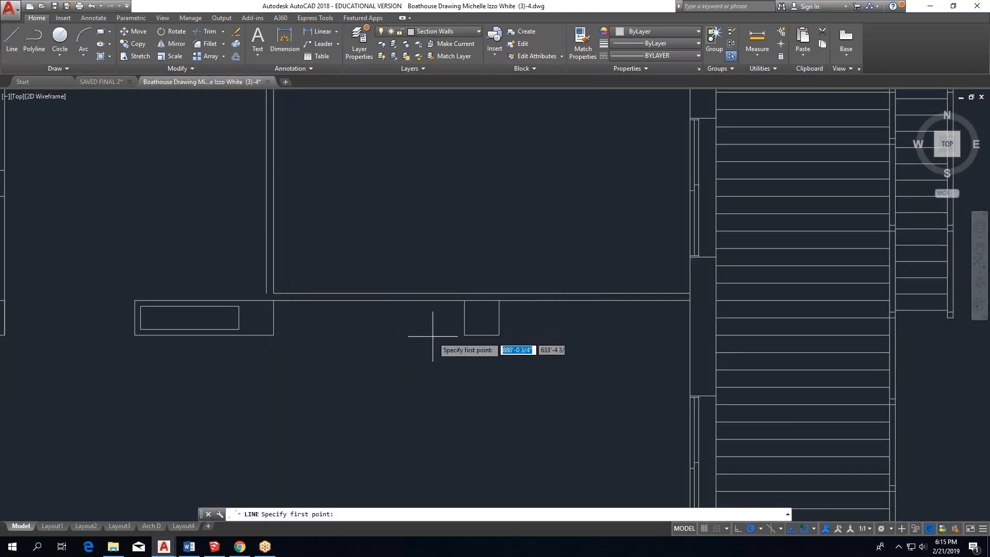
{"action": "left_click", "coordinate": [487, 338]}
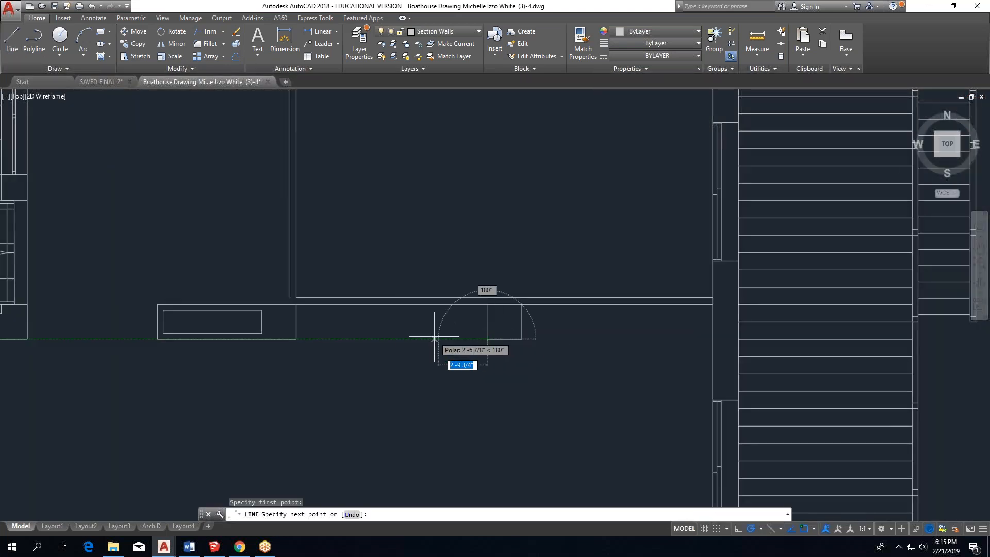
{"action": "left_click", "coordinate": [297, 339]}
{"action": "key", "text": "Escape"}
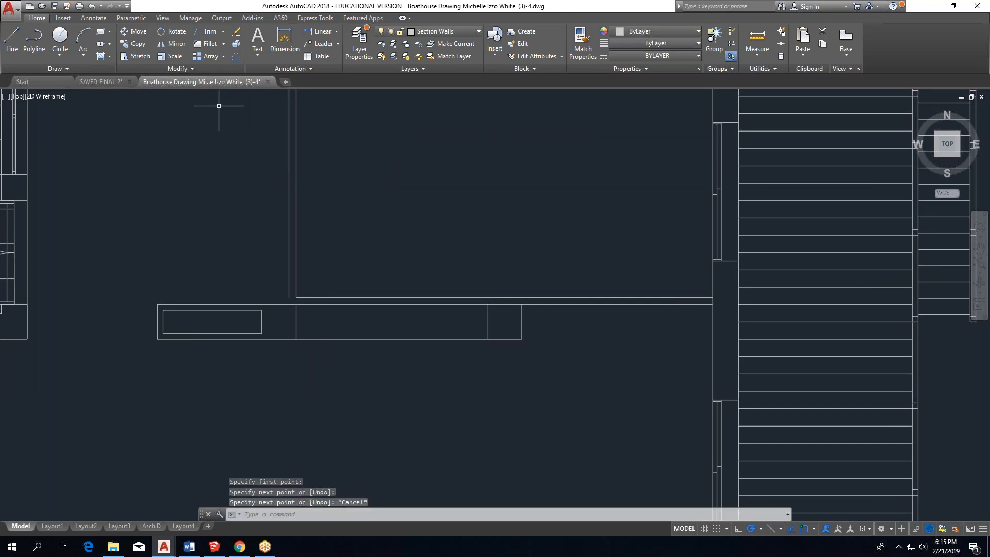
Offset the line joining the two columns 5" to the north to give the wall its thickness.
{"action": "left_click", "coordinate": [237, 58]}
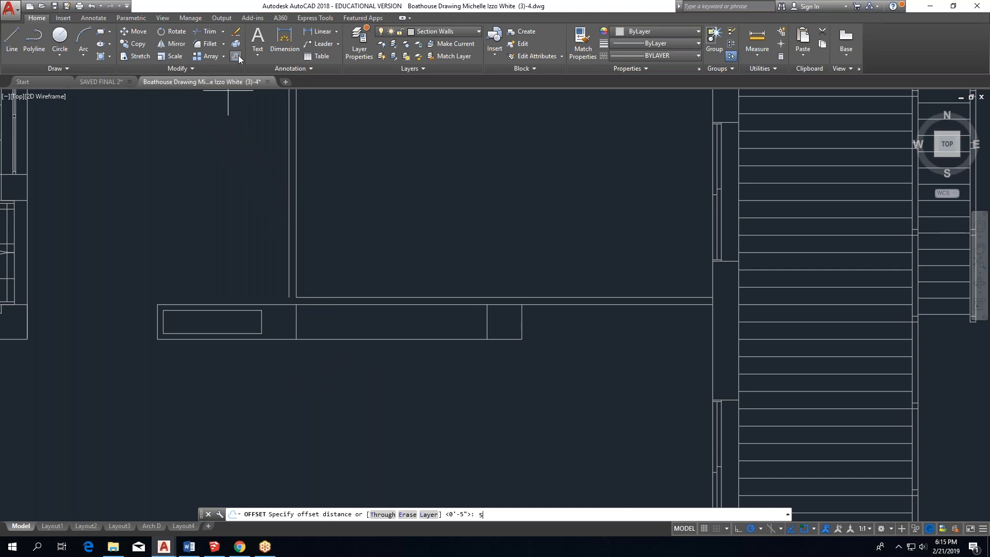
{"action": "type", "text": "5\""}
{"action": "key", "text": "Return"}
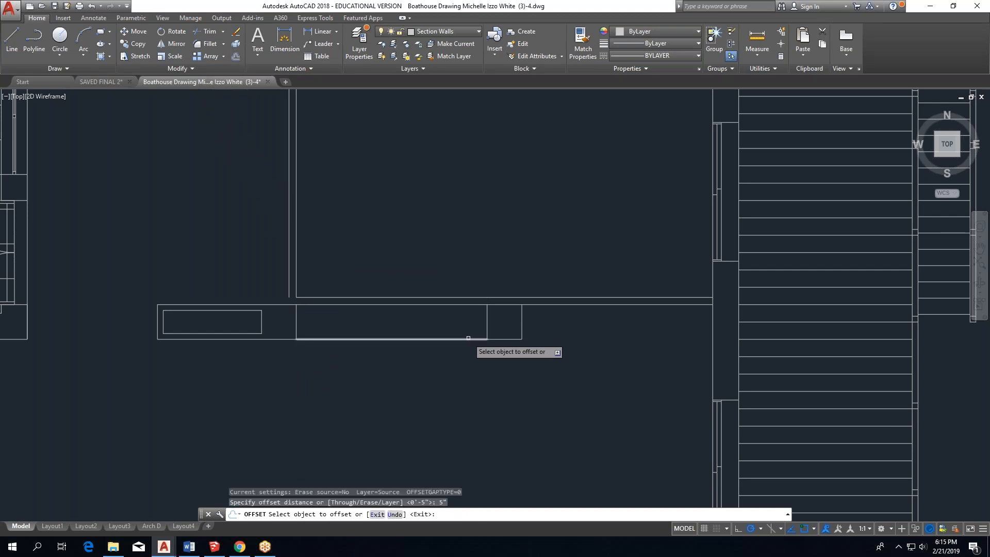
{"action": "left_click", "coordinate": [468, 338]}
{"action": "left_click", "coordinate": [464, 322]}
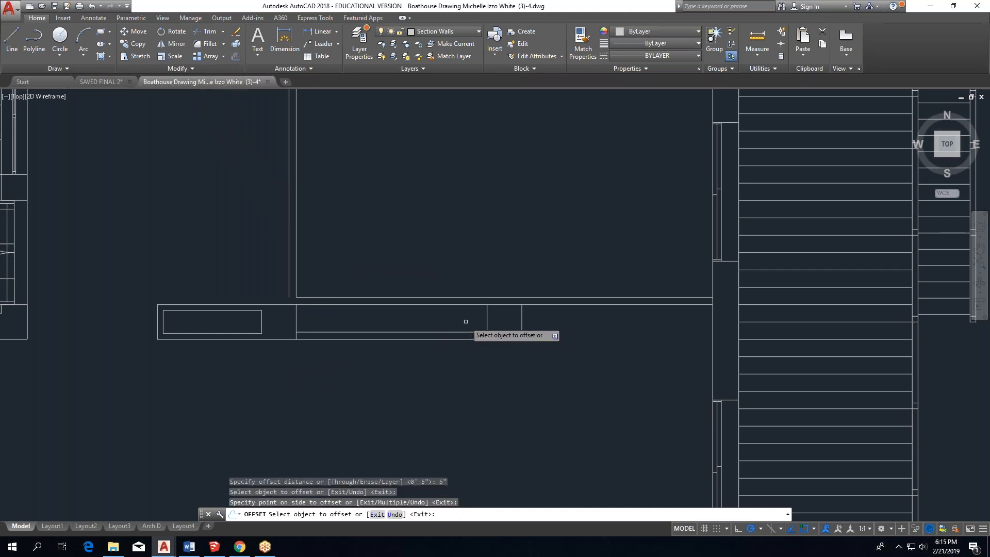
{"action": "key", "text": "Escape"}
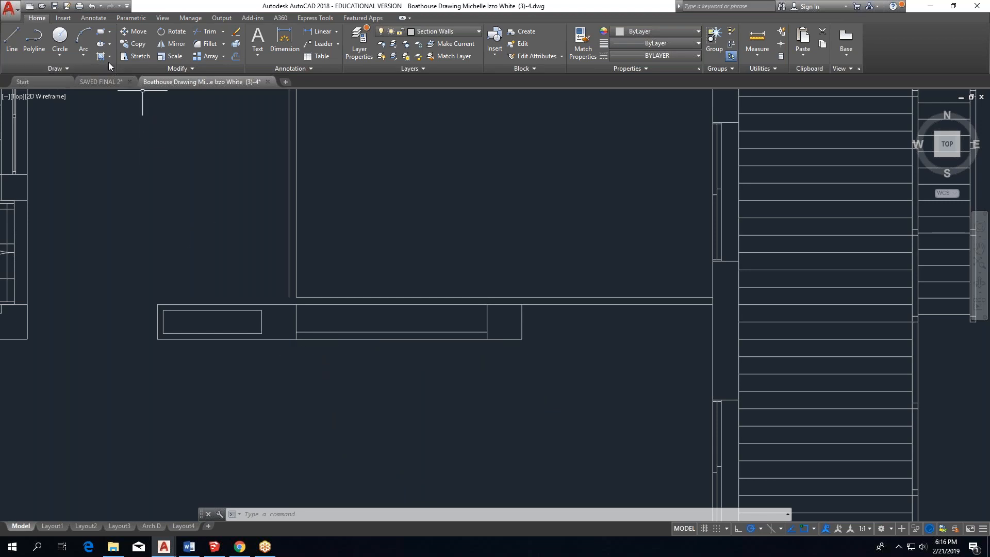
{"action": "type", "text": "h"}
{"action": "key", "text": "Return"}
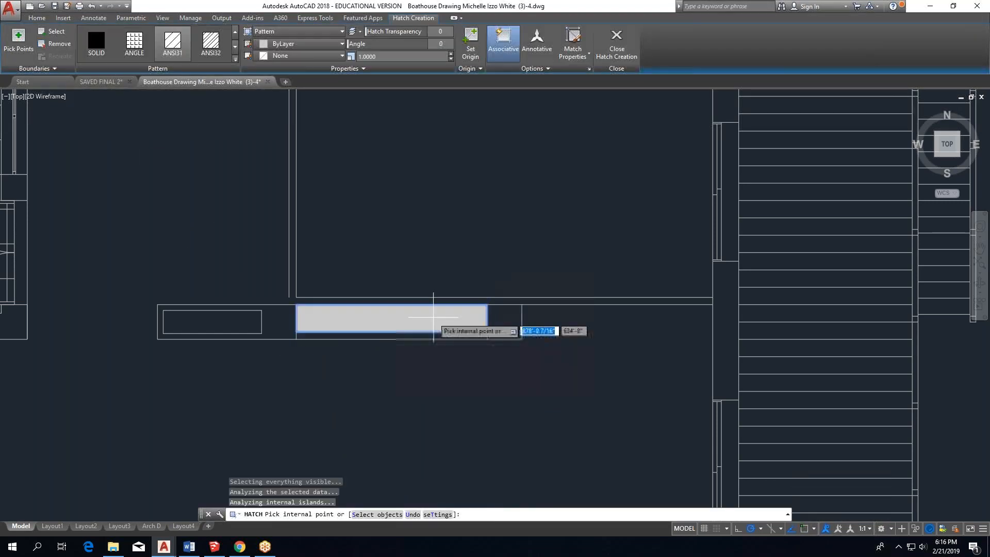
{"action": "scroll", "coordinate": [431, 349], "scroll_direction": "down", "scroll_amount": 1}
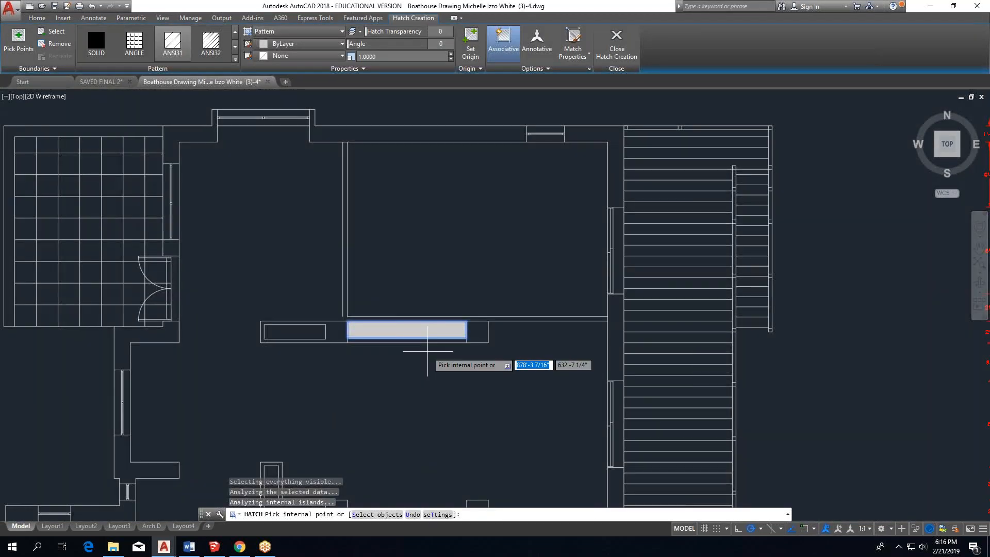
{"action": "scroll", "coordinate": [427, 351], "scroll_direction": "down", "scroll_amount": 3}
{"action": "scroll", "coordinate": [420, 354], "scroll_direction": "up", "scroll_amount": 1}
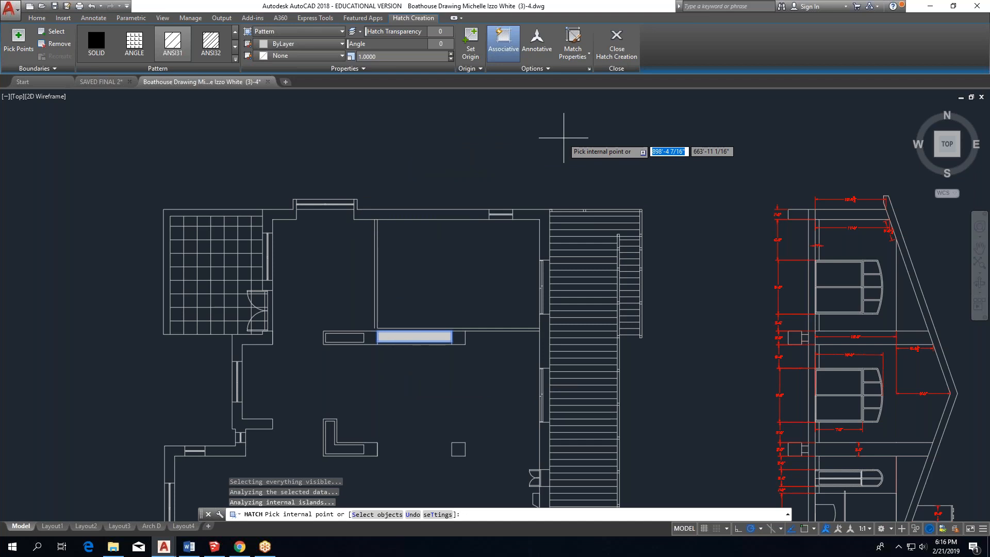
{"action": "key", "text": "Escape"}
Erase the line joining the bottom edges of the western column and the square column, together with its 5" offset copy.
{"action": "scroll", "coordinate": [415, 345], "scroll_direction": "up", "scroll_amount": 4}
{"action": "left_click", "coordinate": [425, 335]}
{"action": "left_click", "coordinate": [415, 323]}
{"action": "key", "text": "Delete"}
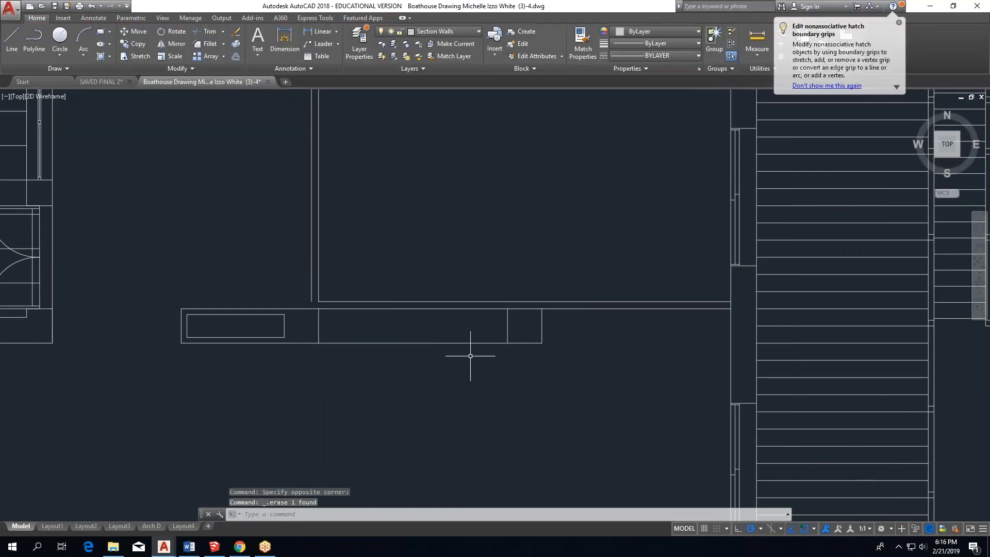
{"action": "left_click", "coordinate": [464, 341]}
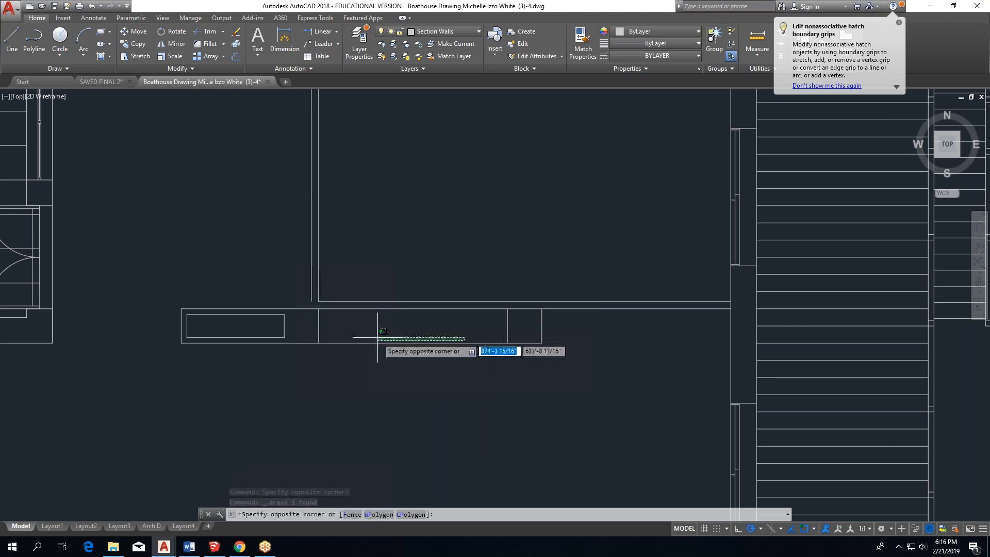
{"action": "key", "text": "Escape"}
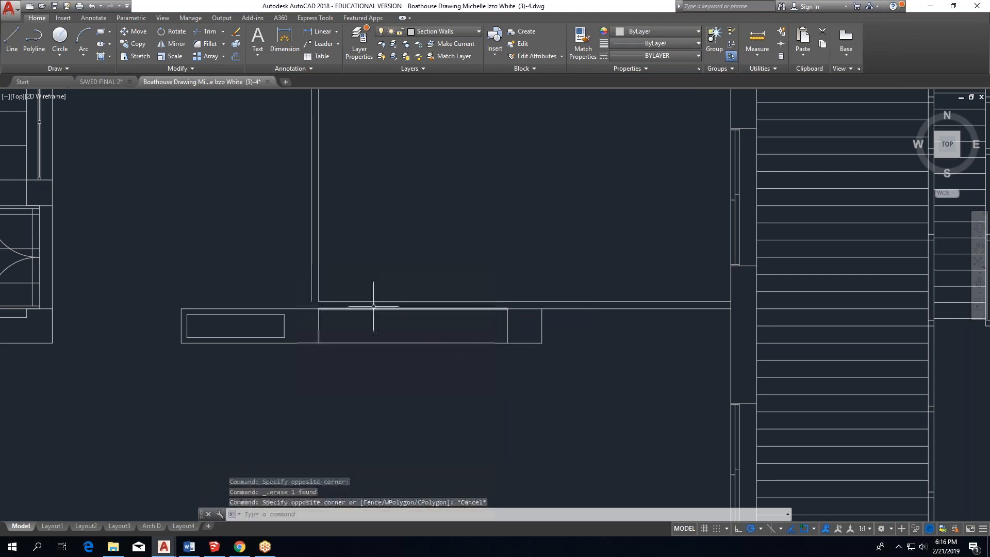
{"action": "key", "text": "Escape"}
{"action": "left_click_drag", "start_coordinate": [393, 325], "coordinate": [363, 364]}
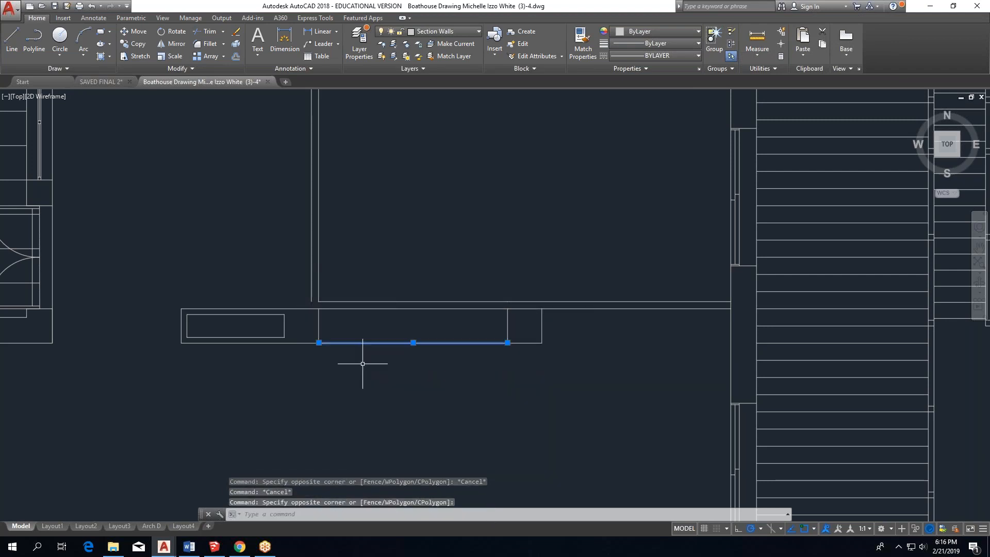
{"action": "key", "text": "Delete"}
Draw a vertical line from the midpoint of the square column's top edge north to the inner face of the north exterior wall.
{"action": "scroll", "coordinate": [362, 368], "scroll_direction": "down", "scroll_amount": 3}
{"action": "scroll", "coordinate": [369, 294], "scroll_direction": "up", "scroll_amount": 2}
{"action": "scroll", "coordinate": [325, 256], "scroll_direction": "down", "scroll_amount": 2}
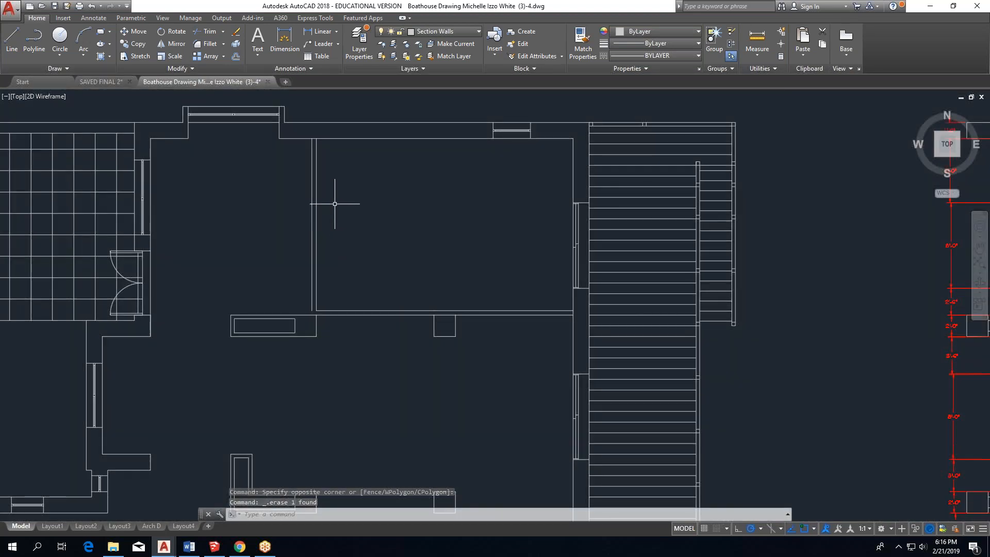
{"action": "left_click", "coordinate": [12, 39]}
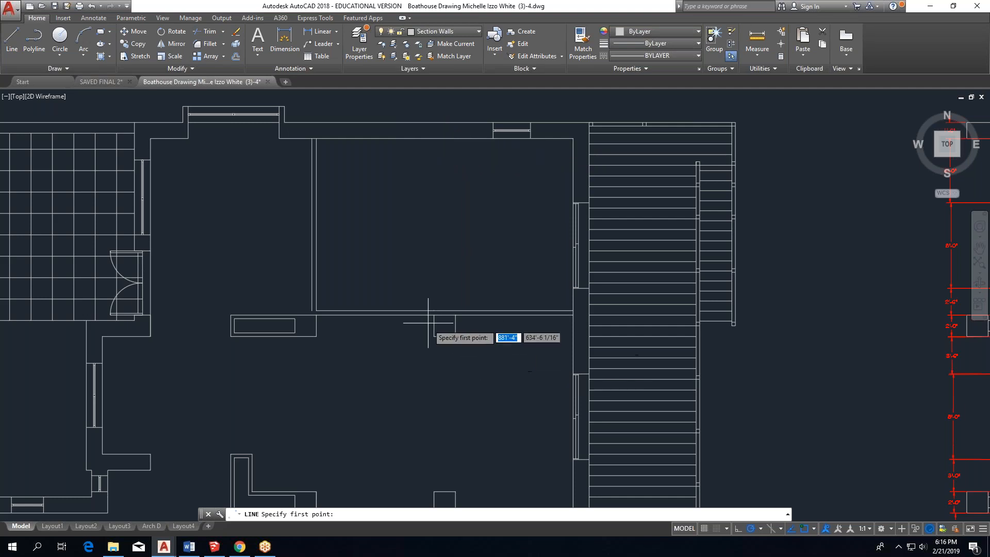
{"action": "scroll", "coordinate": [441, 314], "scroll_direction": "up", "scroll_amount": 1}
{"action": "left_click", "coordinate": [447, 316]}
{"action": "scroll", "coordinate": [448, 316], "scroll_direction": "down", "scroll_amount": 1}
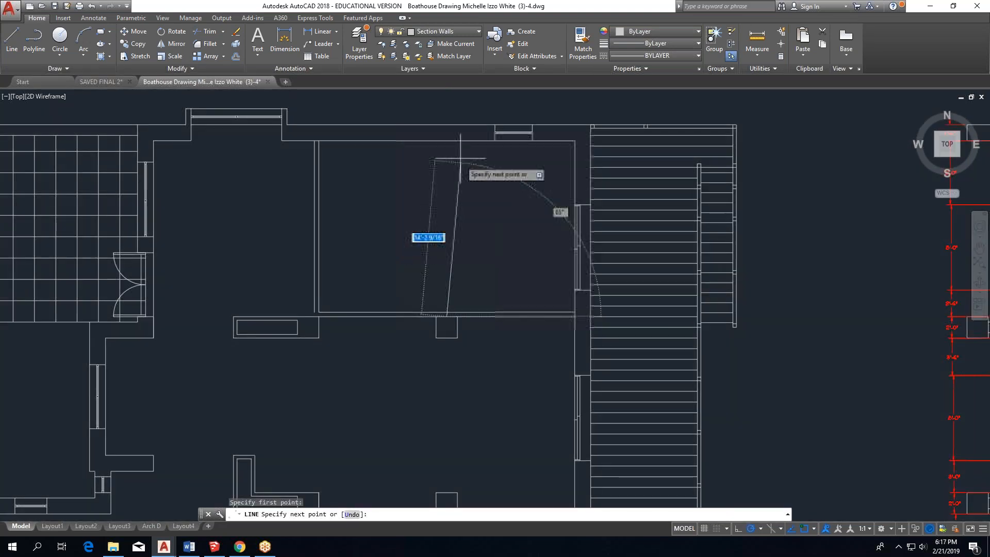
{"action": "left_click", "coordinate": [445, 140]}
{"action": "key", "text": "Escape"}
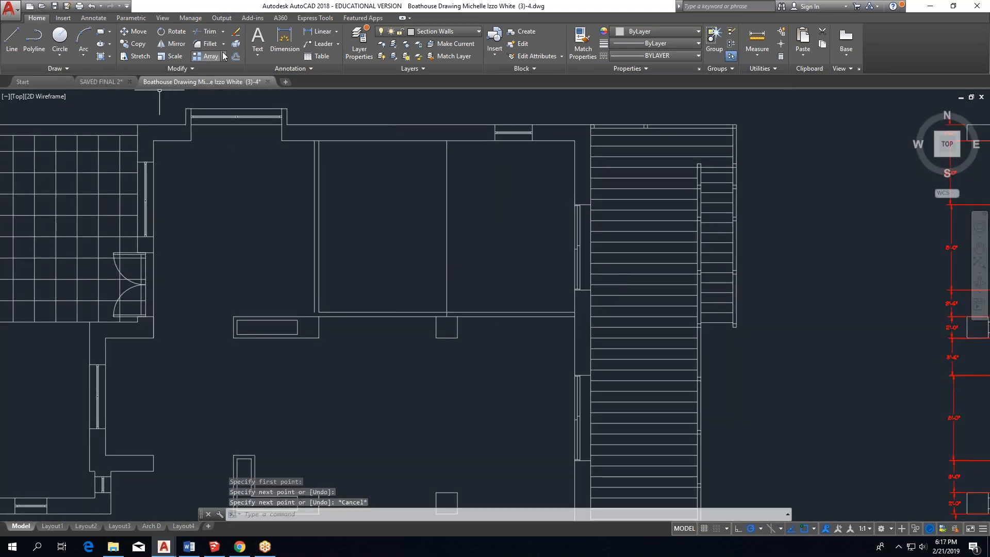
Offset the new vertical partition line 5" to the east to give the wall its thickness.
{"action": "left_click", "coordinate": [236, 58]}
{"action": "key", "text": "Return"}
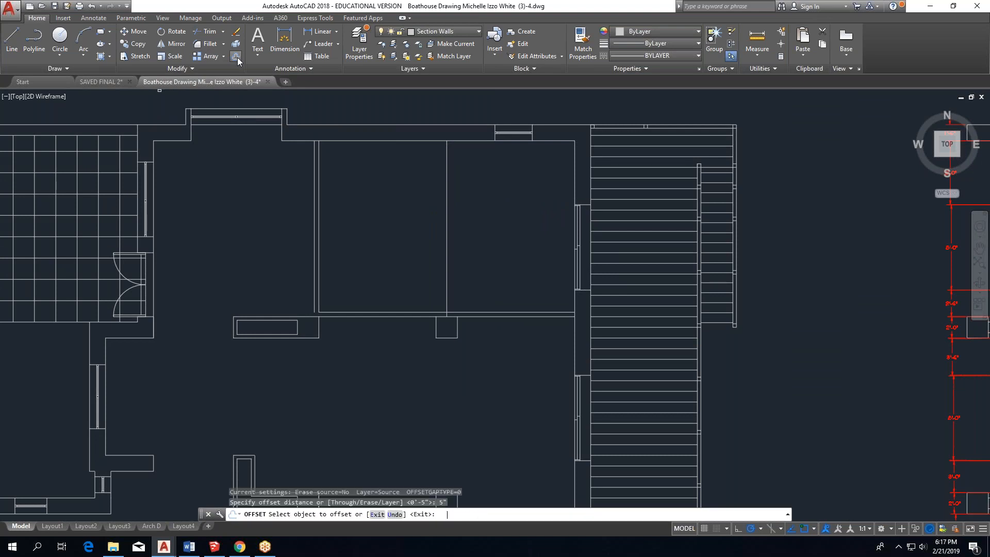
{"action": "left_click", "coordinate": [446, 241]}
{"action": "left_click", "coordinate": [456, 243]}
{"action": "key", "text": "Escape"}
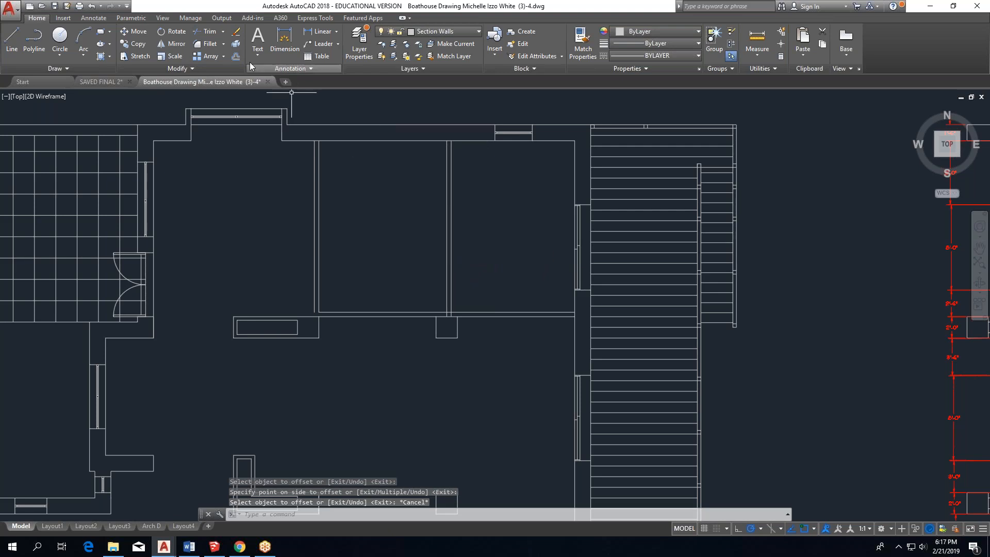
Fillet both faces of the new vertical partition with the north line of the horizontal wall to form two square corners.
{"action": "left_click", "coordinate": [204, 44]}
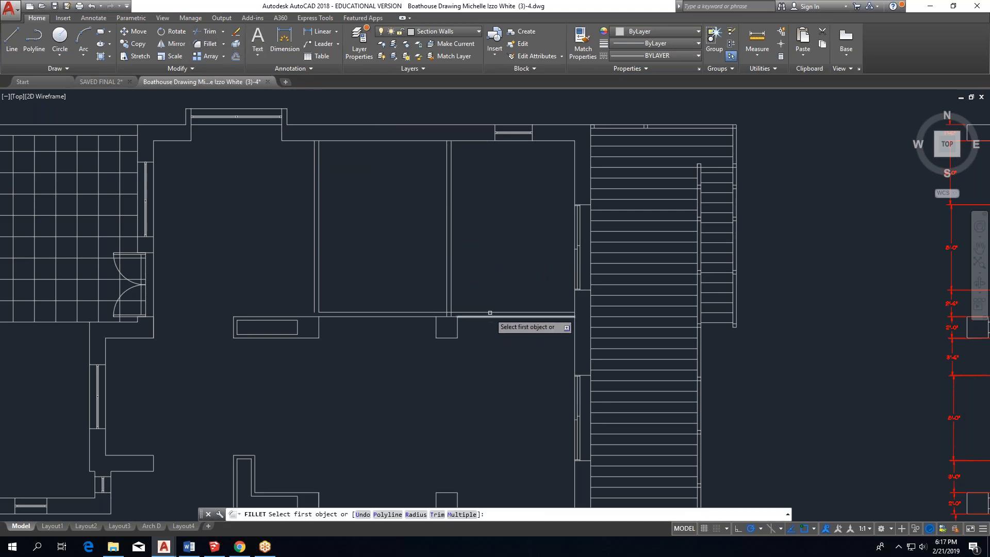
{"action": "left_click", "coordinate": [462, 309]}
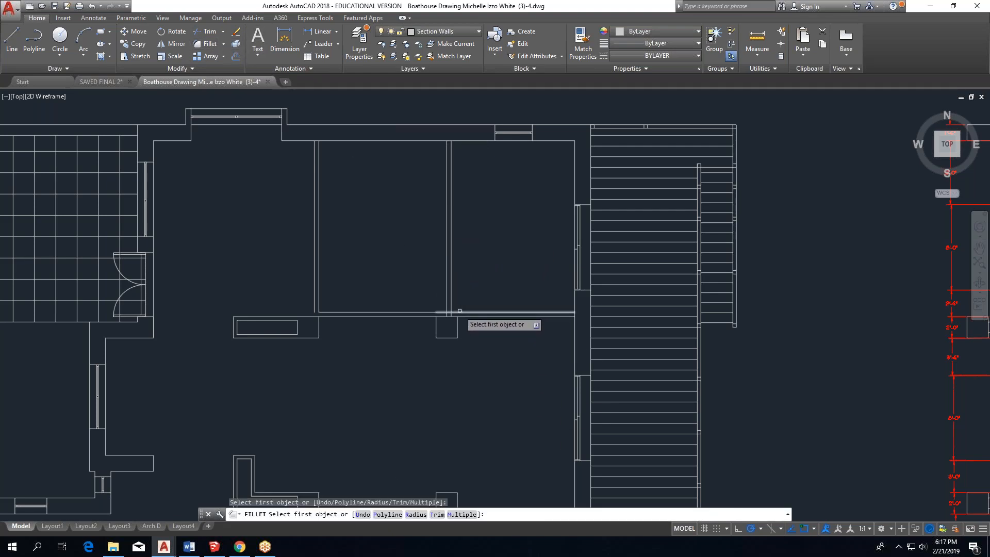
{"action": "left_click", "coordinate": [459, 311]}
{"action": "left_click", "coordinate": [451, 298]}
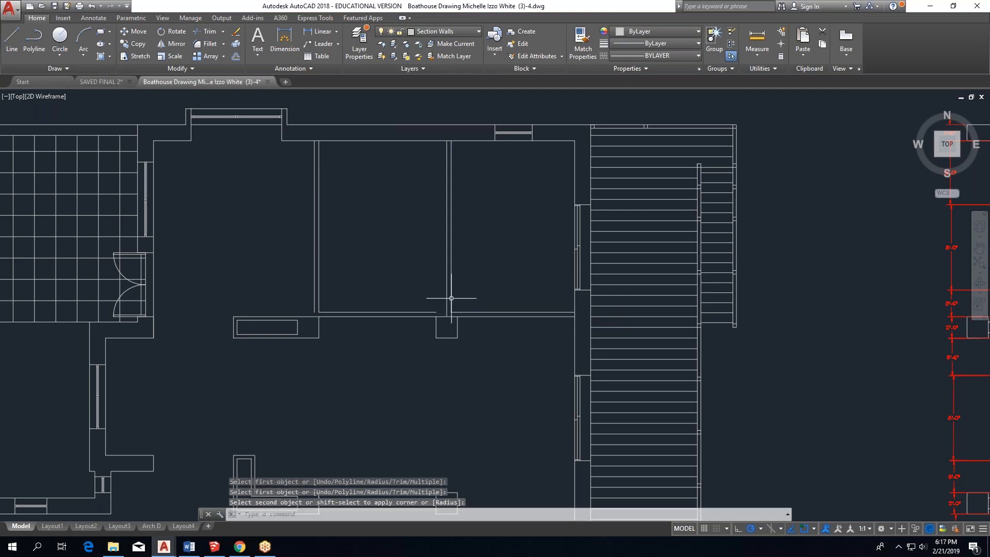
{"action": "key", "text": "Return"}
{"action": "left_click", "coordinate": [446, 300]}
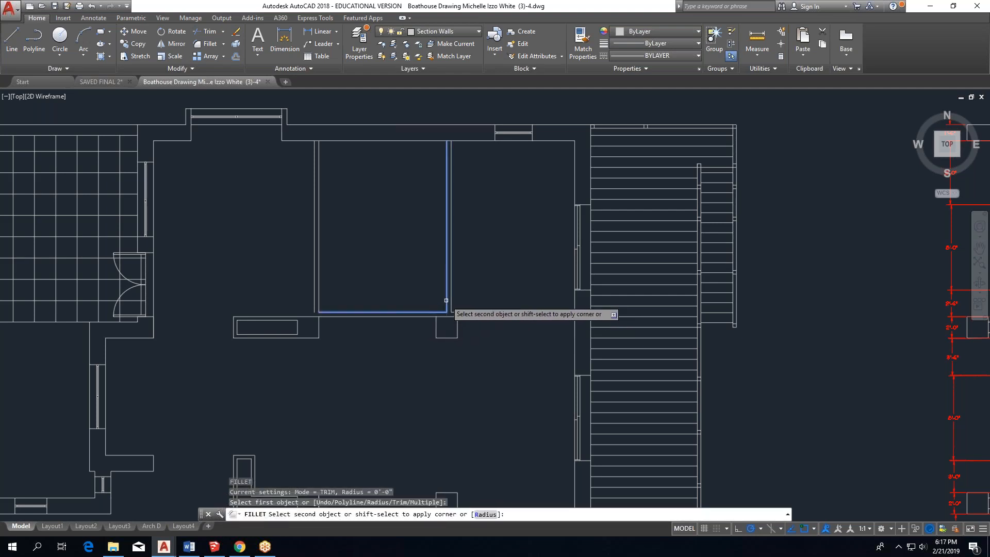
{"action": "key", "text": "Escape"}
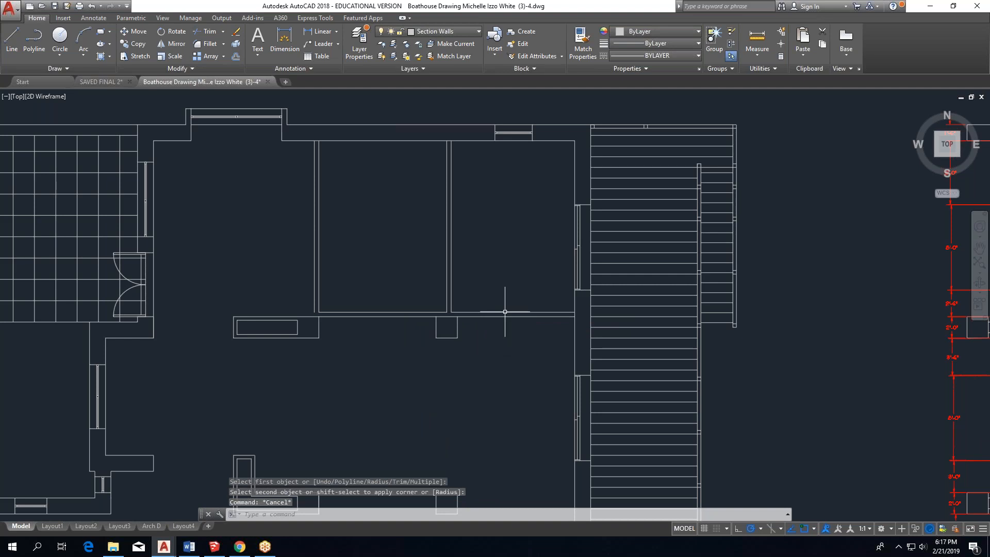
Draw a door jamb line across the vertical partition, 6" north of its corner with the horizontal wall.
{"action": "scroll", "coordinate": [444, 186], "scroll_direction": "up", "scroll_amount": 2}
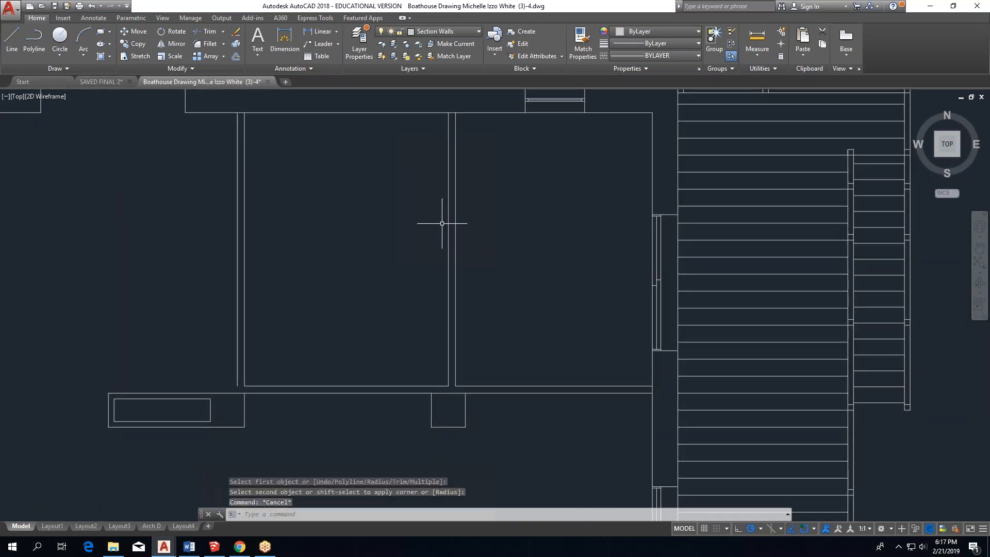
{"action": "left_click", "coordinate": [11, 38]}
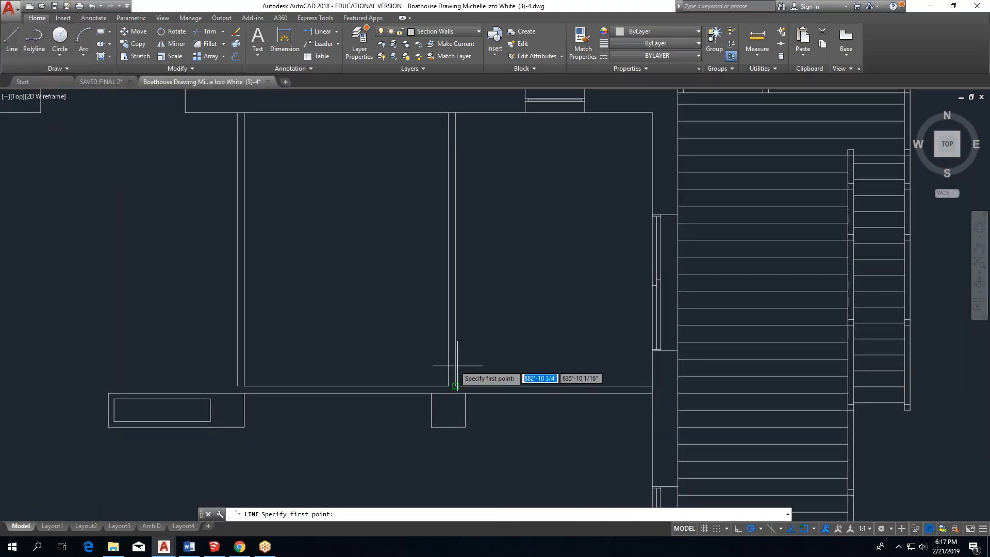
{"action": "scroll", "coordinate": [449, 392], "scroll_direction": "up", "scroll_amount": 3}
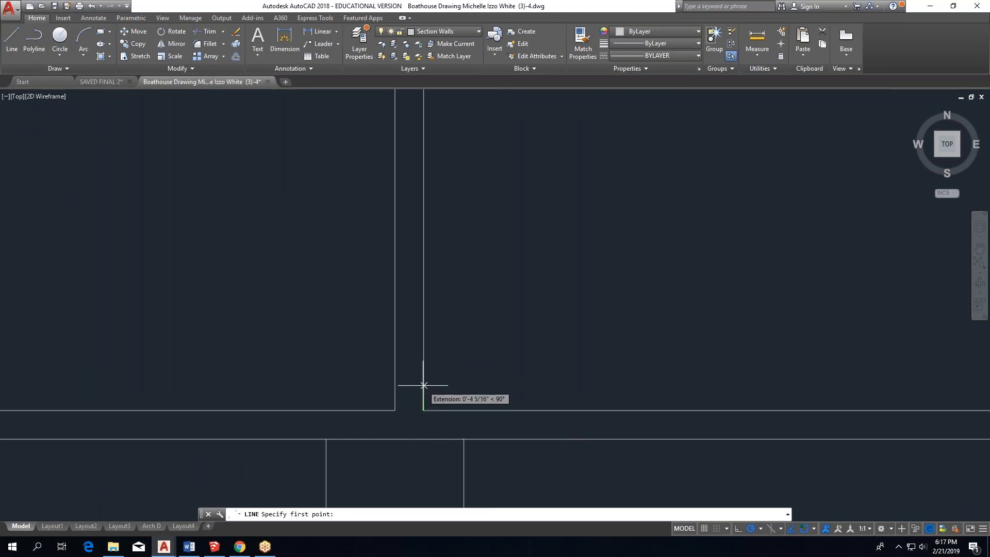
{"action": "type", "text": "6"}
{"action": "key", "text": "Return"}
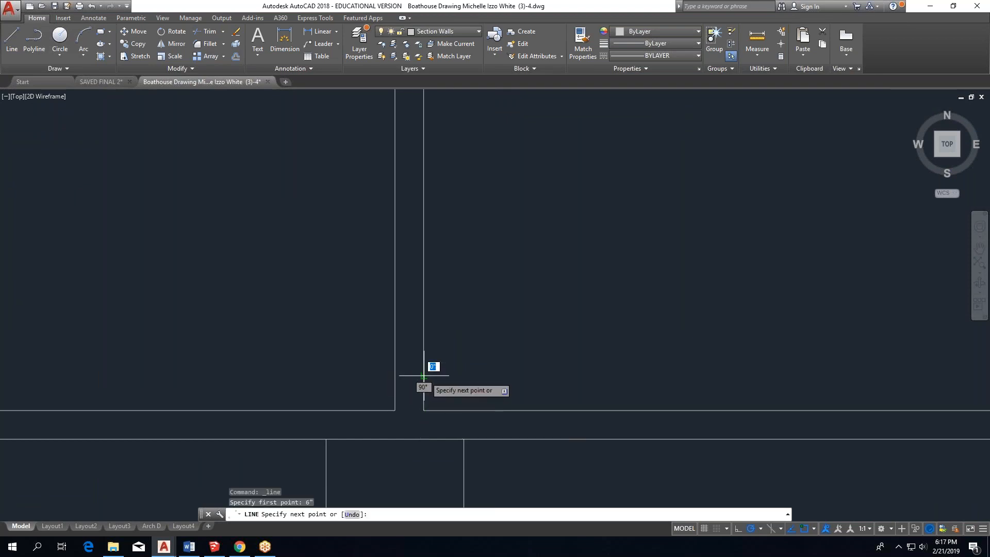
{"action": "left_click", "coordinate": [424, 375]}
{"action": "left_click", "coordinate": [400, 376]}
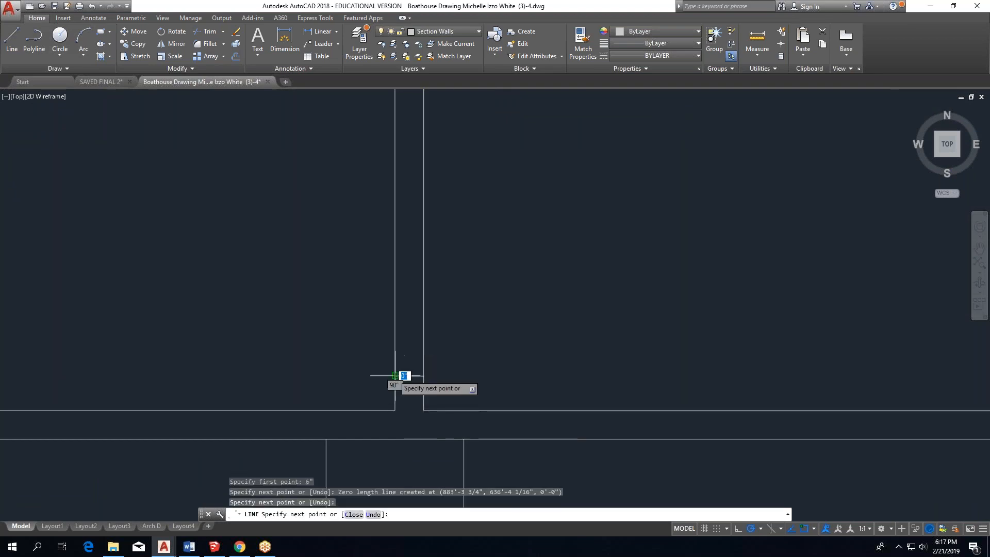
{"action": "key", "text": "Escape"}
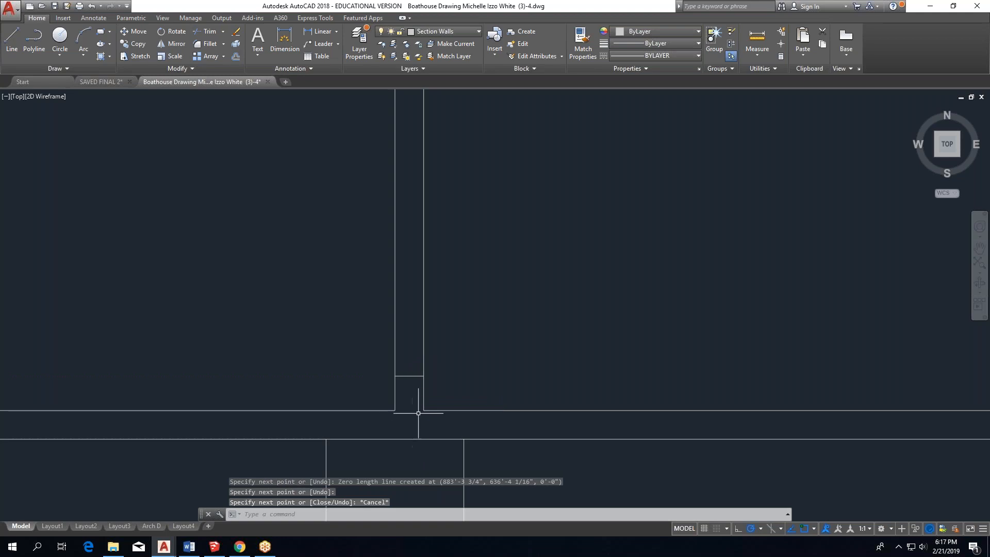
{"action": "left_click", "coordinate": [12, 38]}
{"action": "left_click", "coordinate": [400, 407]}
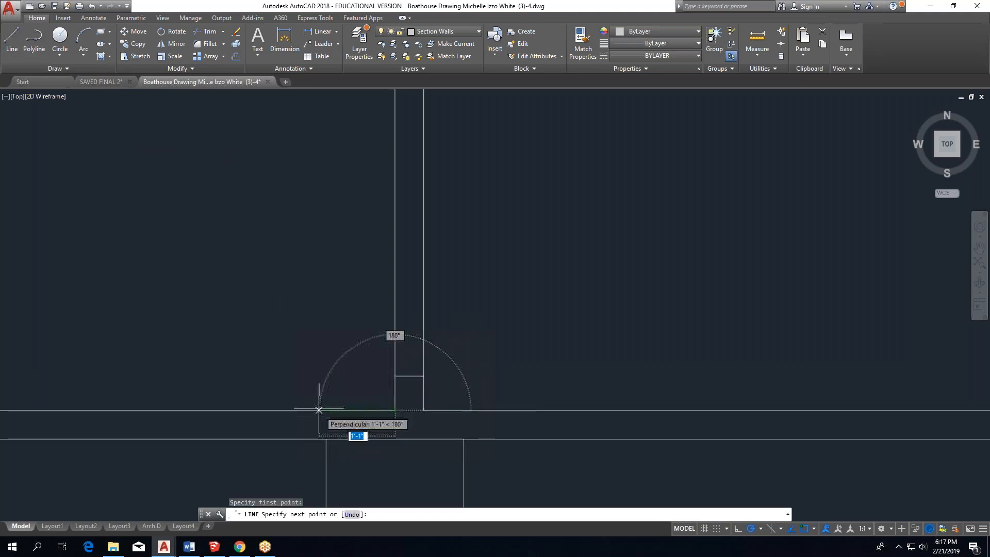
{"action": "key", "text": "Escape"}
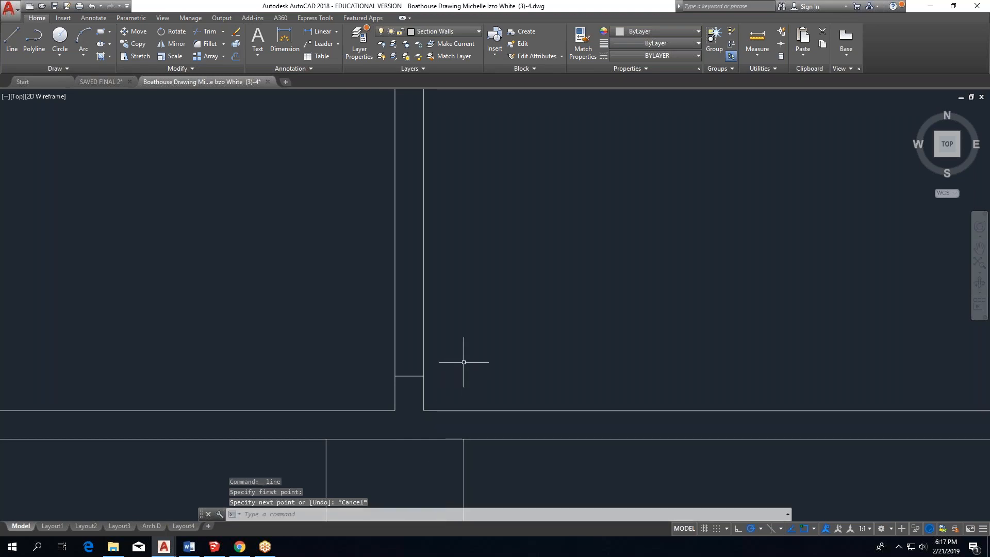
Draw an open door leaf from the jamb line's west end, 36" west and 2" north, then back east to the partition face.
{"action": "mouse_move", "coordinate": [467, 330]}
{"action": "middle_mouse_down"}
{"action": "mouse_move", "coordinate": [484, 354]}
{"action": "mouse_move", "coordinate": [478, 363]}
{"action": "middle_mouse_up"}
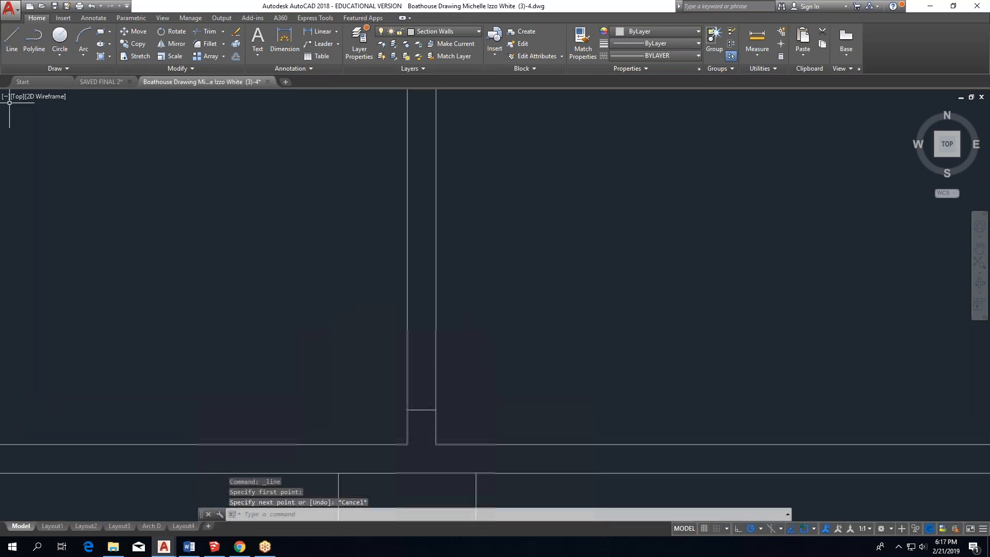
{"action": "left_click", "coordinate": [11, 40]}
{"action": "scroll", "coordinate": [401, 308], "scroll_direction": "down", "scroll_amount": 4}
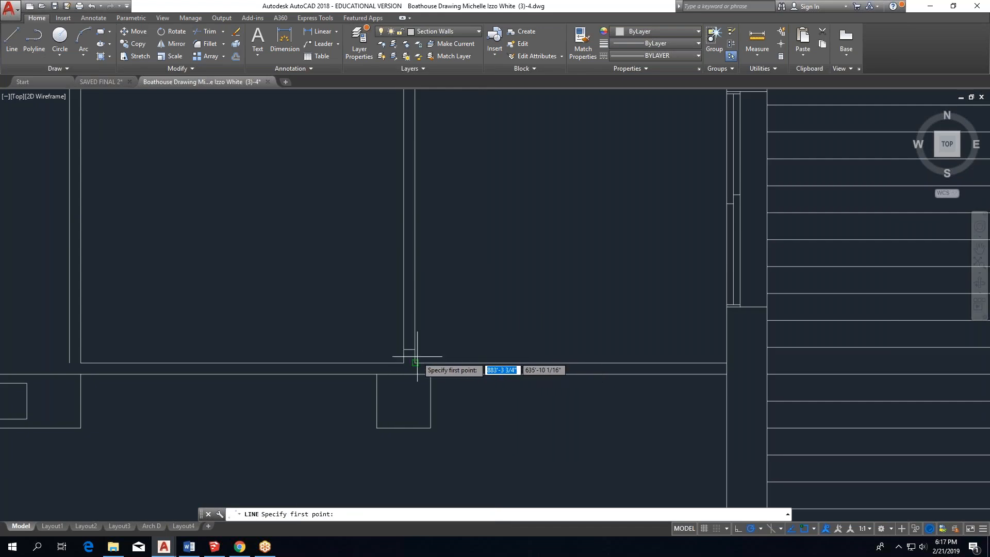
{"action": "left_click", "coordinate": [404, 349]}
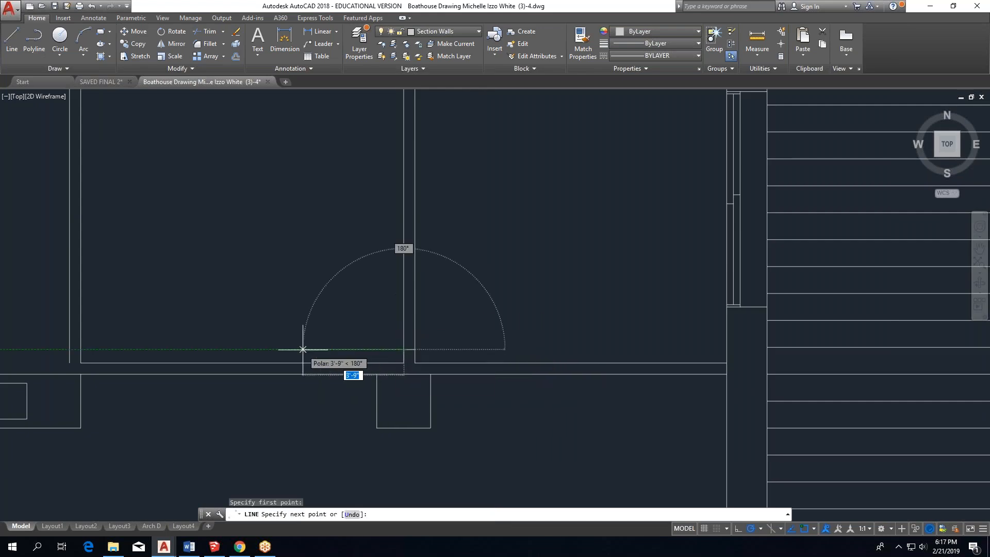
{"action": "type", "text": "36\""}
{"action": "key", "text": "Return"}
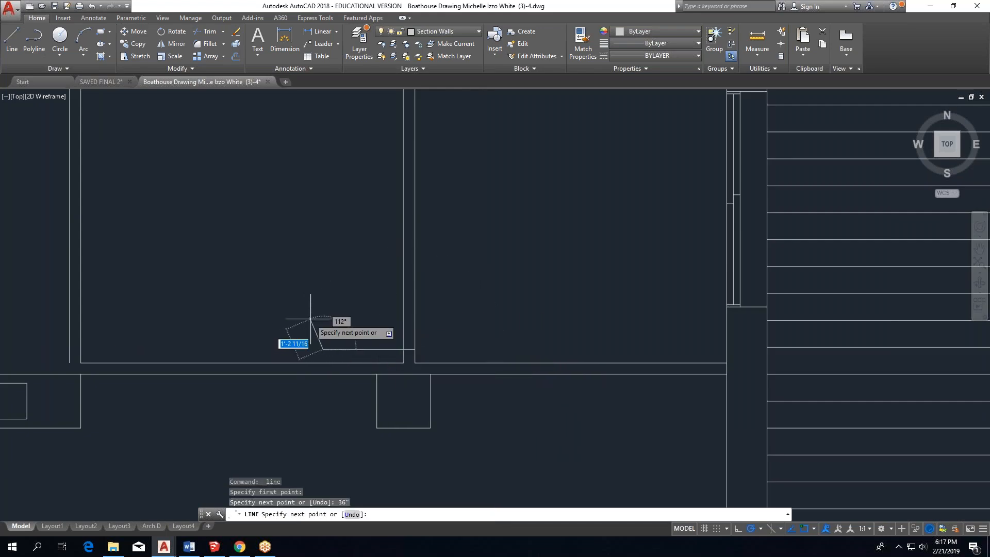
{"action": "type", "text": "2\""}
{"action": "key", "text": "Return"}
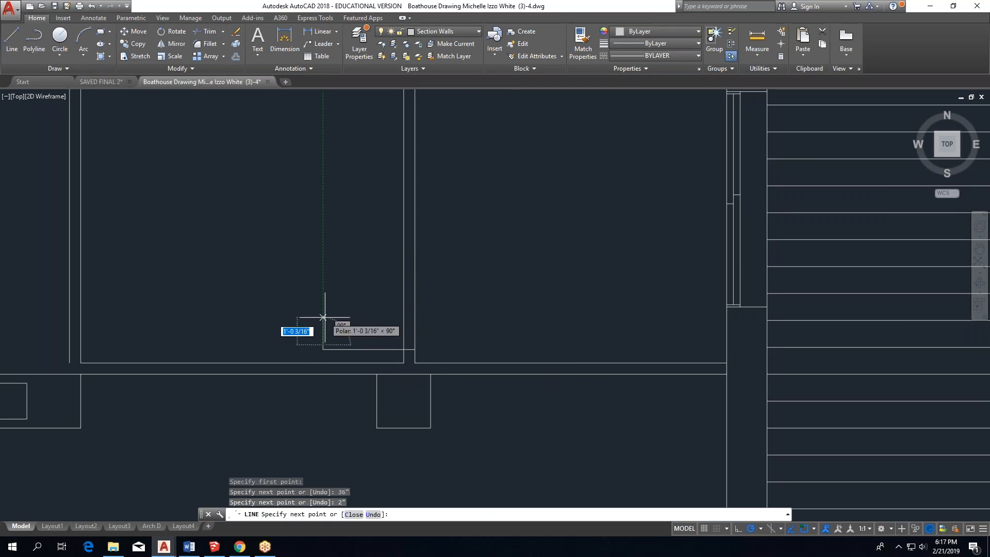
{"action": "scroll", "coordinate": [373, 340], "scroll_direction": "up", "scroll_amount": 4}
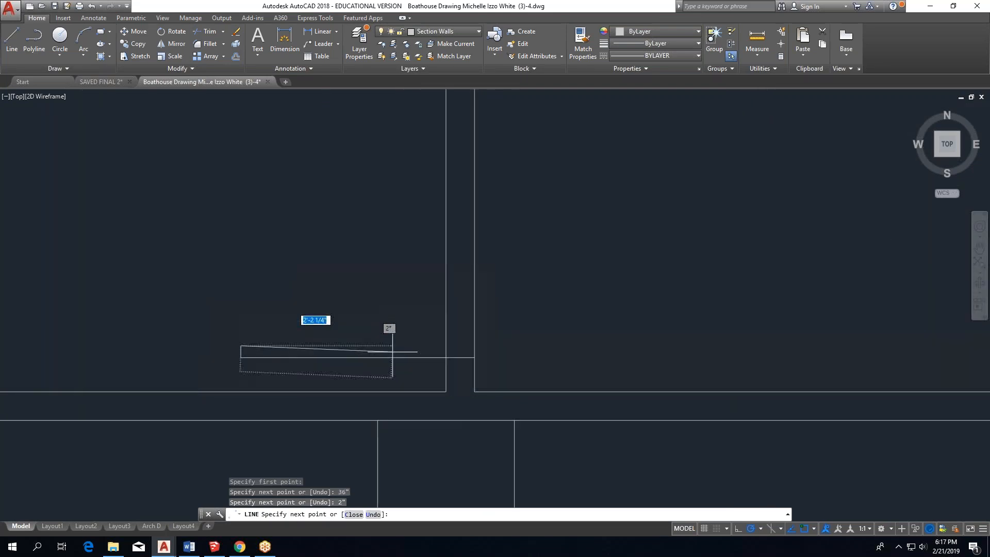
{"action": "left_click", "coordinate": [446, 346]}
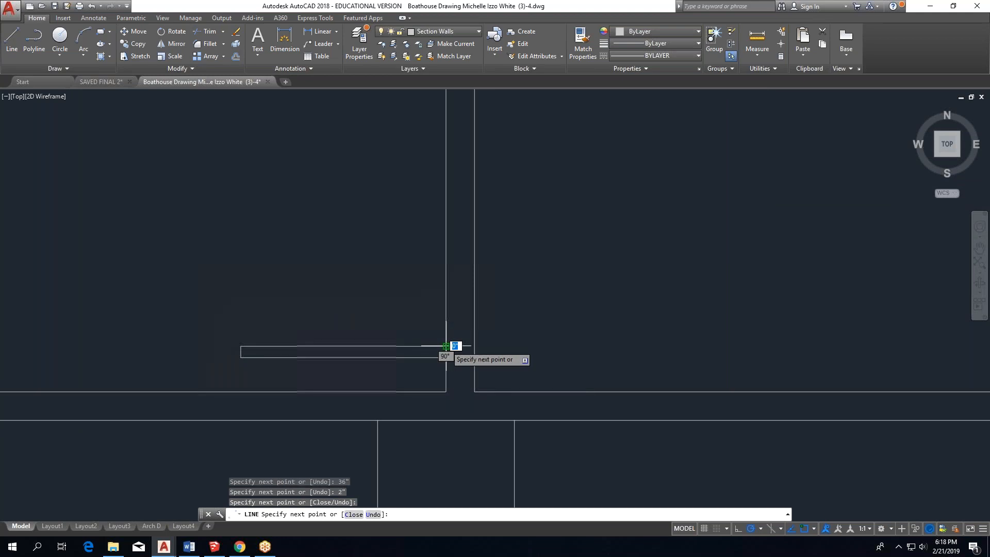
{"action": "key", "text": "Escape"}
Offset the door jamb line 36" north across the vertical partition to mark the other side of the door opening.
{"action": "scroll", "coordinate": [446, 345], "scroll_direction": "down", "scroll_amount": 2}
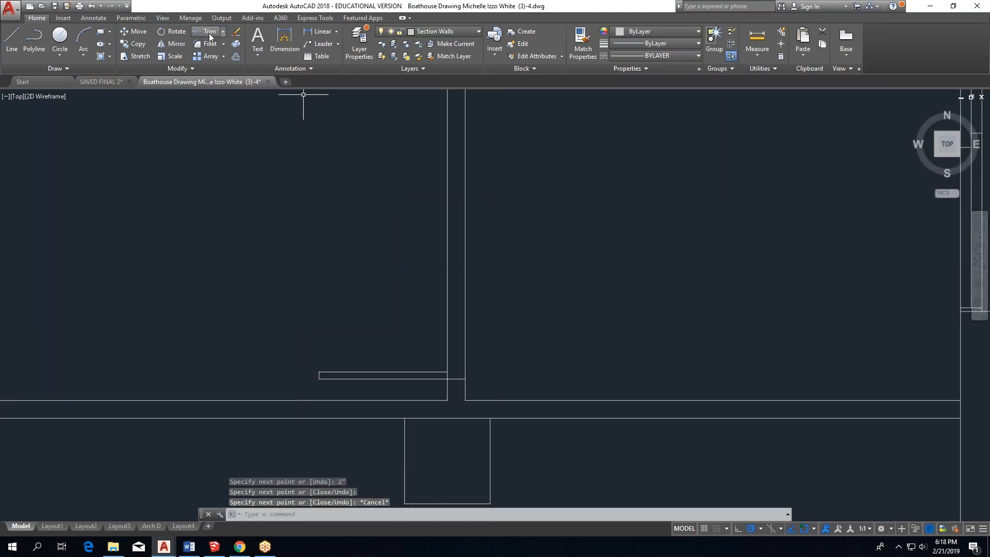
{"action": "left_click", "coordinate": [236, 57]}
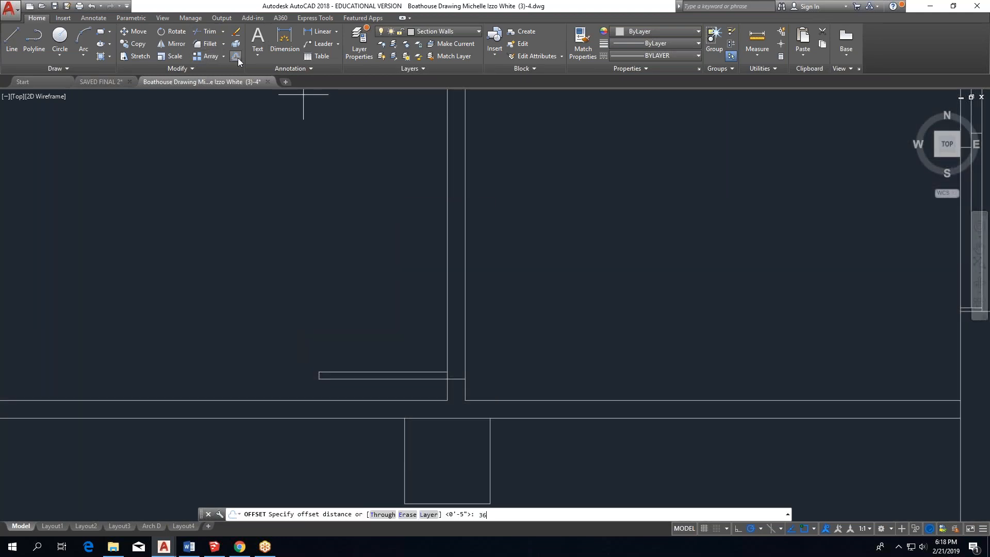
{"action": "type", "text": "36"}
{"action": "key", "text": "Return"}
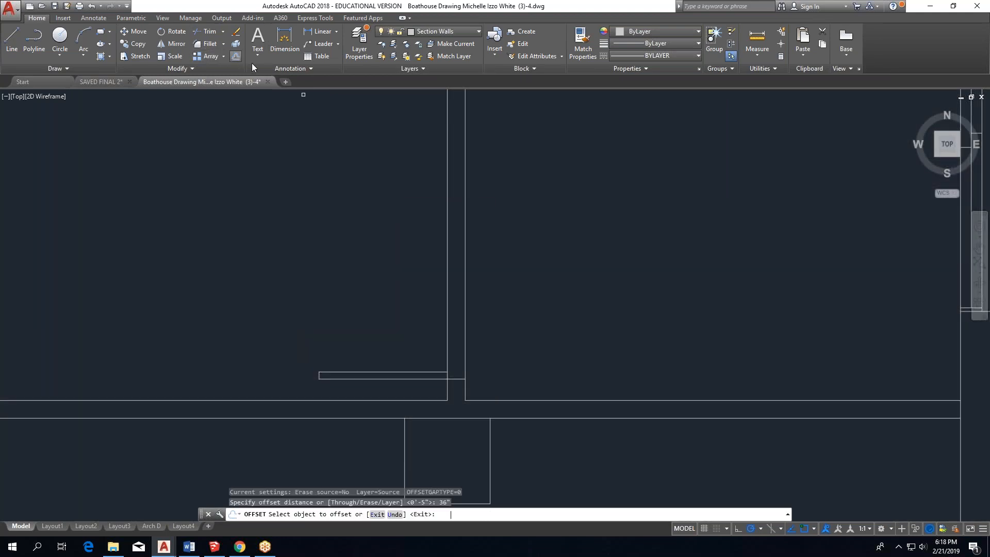
{"action": "left_click", "coordinate": [456, 379]}
{"action": "left_click", "coordinate": [513, 272]}
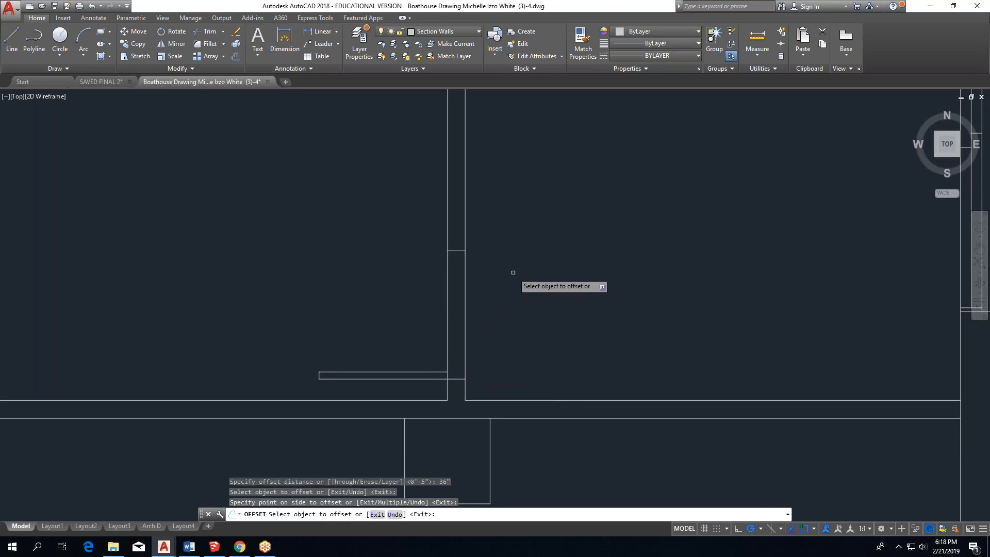
{"action": "key", "text": "Escape"}
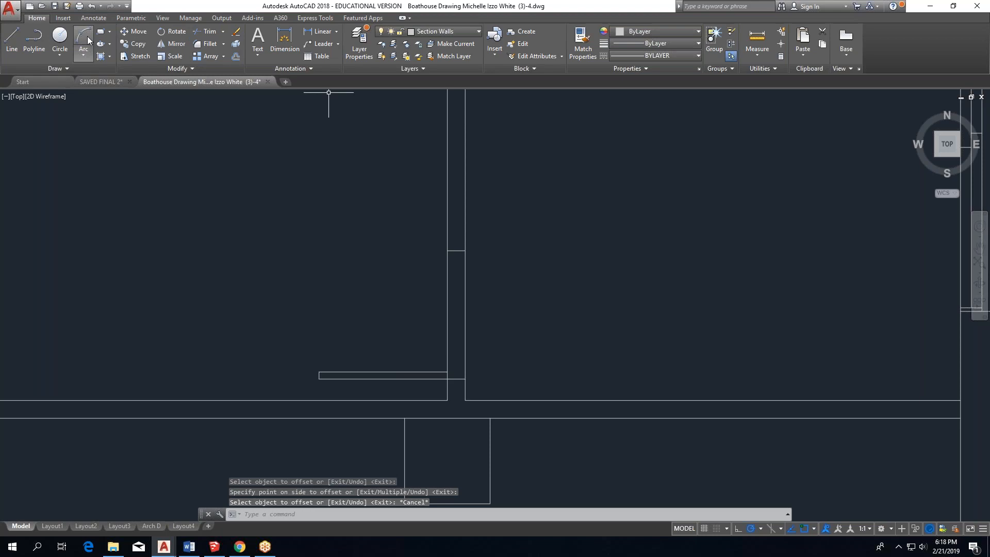
Draw the door swing arc from the open leaf's northwest corner to the west end of the north jamb line.
{"action": "left_click", "coordinate": [87, 39]}
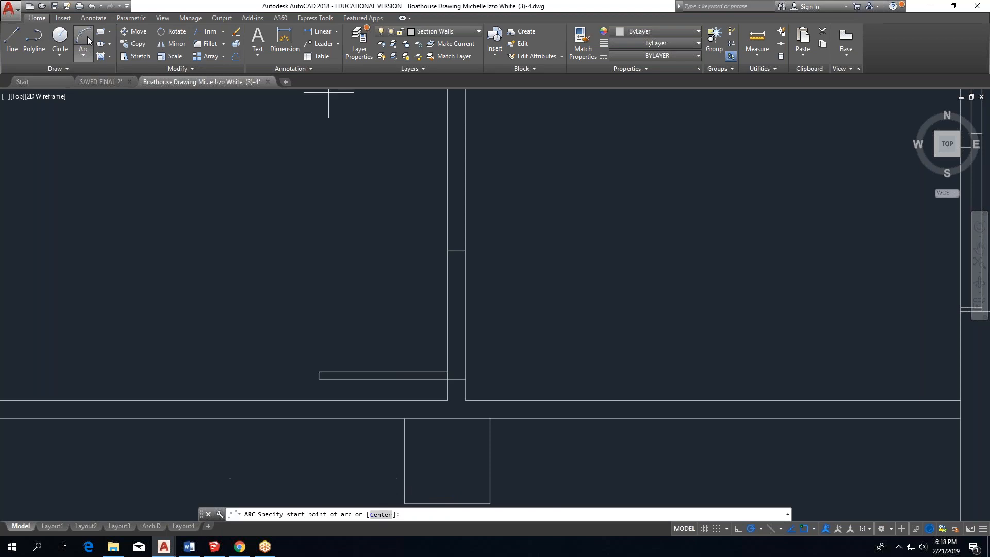
{"action": "left_click", "coordinate": [319, 372]}
{"action": "left_click", "coordinate": [343, 308]}
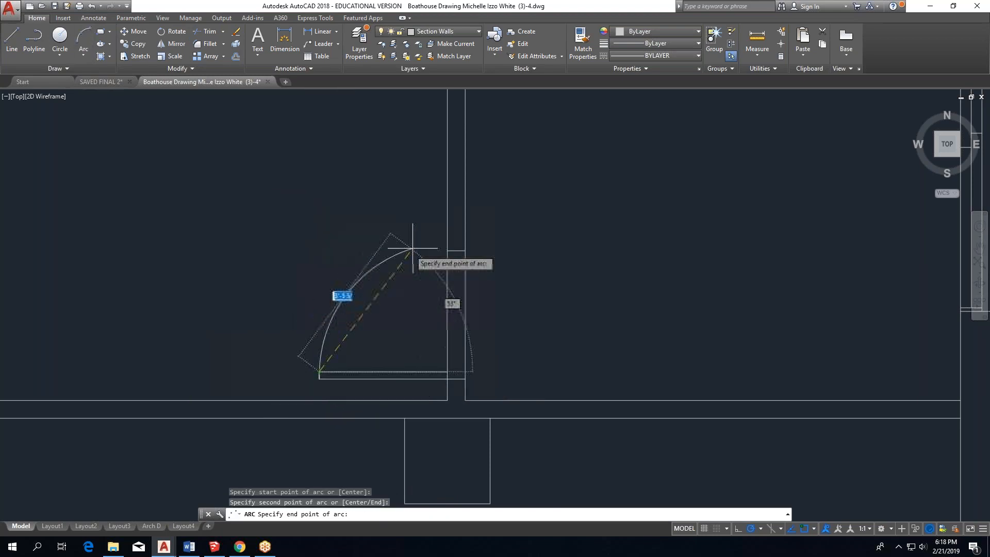
{"action": "left_click", "coordinate": [447, 249]}
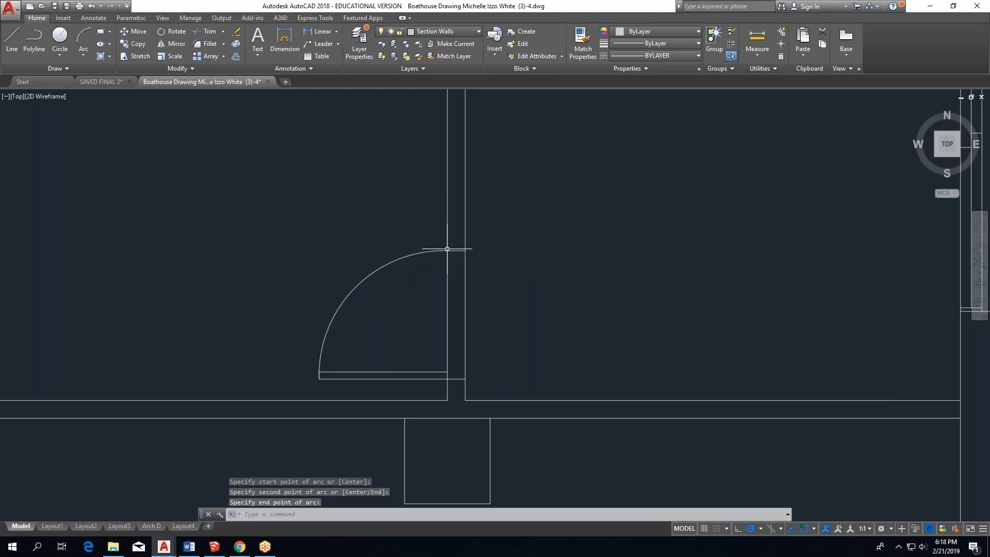
{"action": "key", "text": "Escape"}
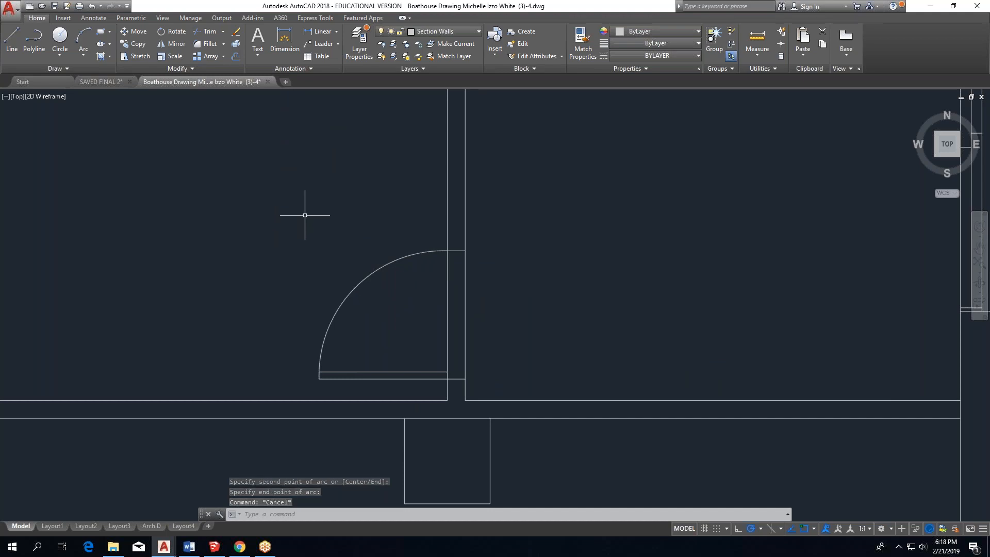
Trim both faces of the vertical partition between the two jamb lines to open the doorway.
{"action": "left_click", "coordinate": [204, 31]}
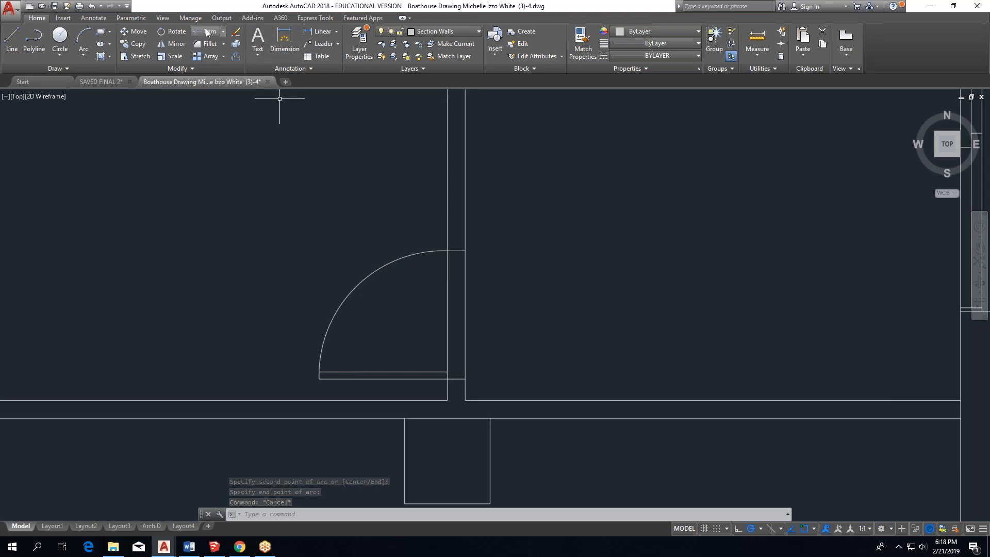
{"action": "left_click", "coordinate": [461, 253]}
{"action": "key", "text": "Return"}
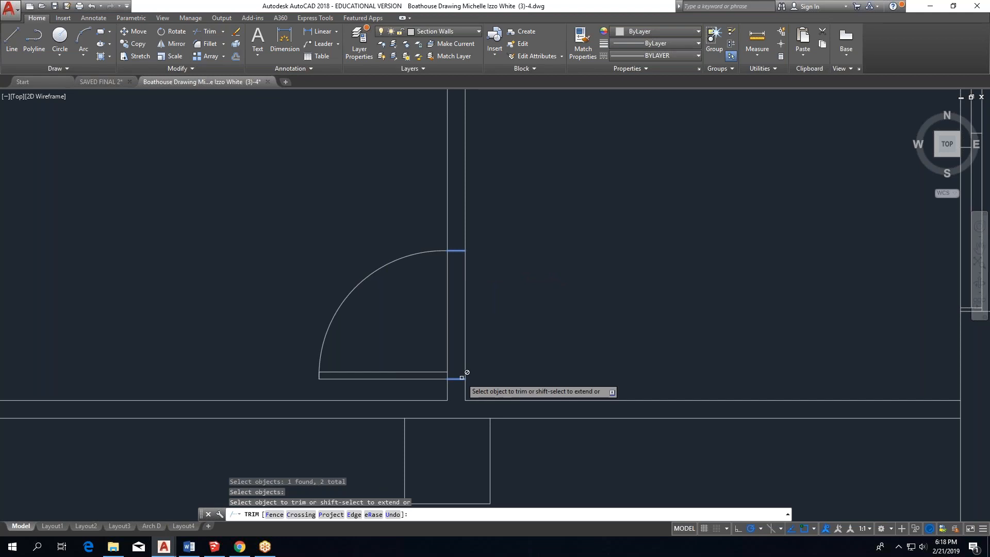
{"action": "left_click", "coordinate": [491, 338]}
{"action": "left_click", "coordinate": [425, 326]}
{"action": "key", "text": "Escape"}
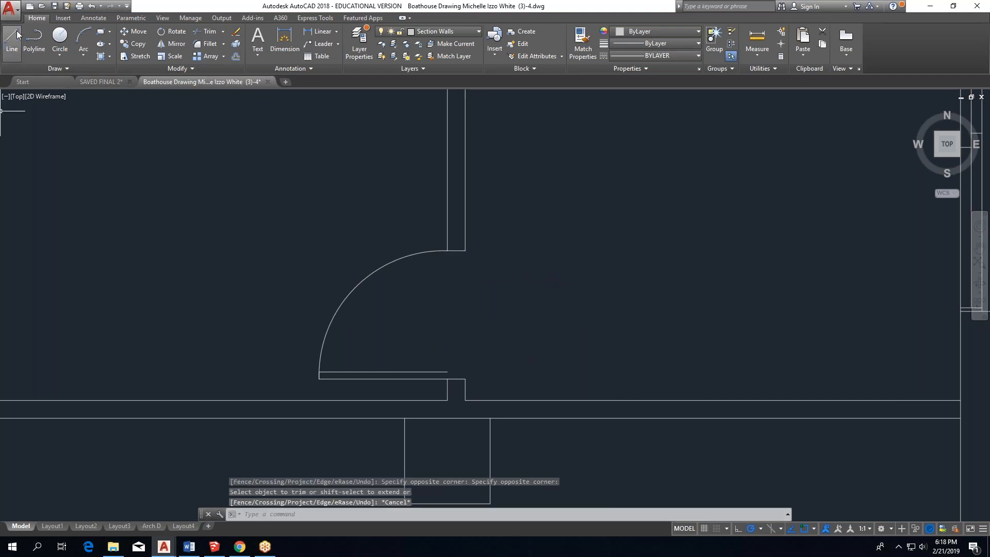
Draw a short line closing the hinge end of the door leaf, from its north edge down to the south jamb.
{"action": "left_click", "coordinate": [17, 35]}
{"action": "left_click", "coordinate": [447, 372]}
{"action": "scroll", "coordinate": [447, 372], "scroll_direction": "up", "scroll_amount": 4}
{"action": "scroll", "coordinate": [444, 371], "scroll_direction": "up", "scroll_amount": 2}
{"action": "key", "text": "Escape"}
{"action": "scroll", "coordinate": [441, 405], "scroll_direction": "down", "scroll_amount": 6}
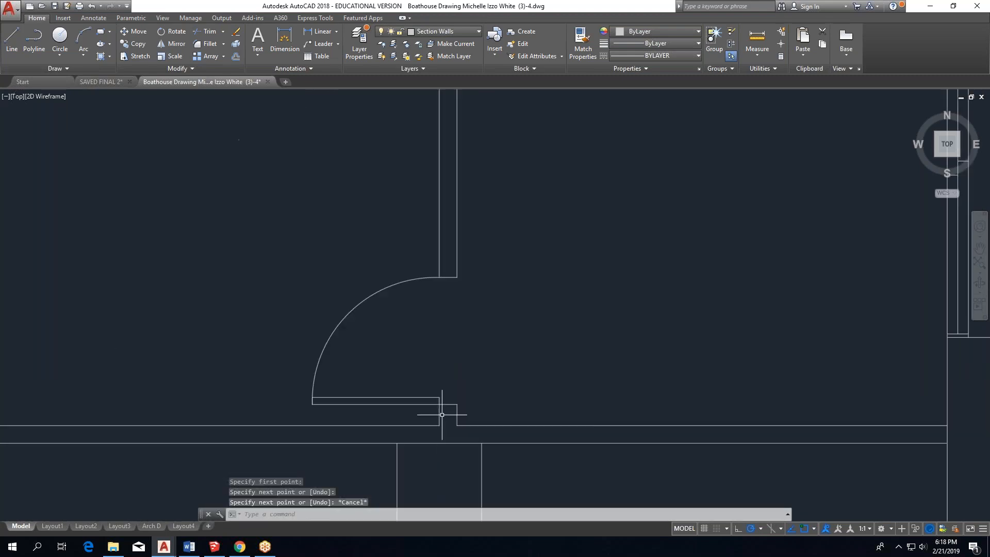
Draw a line extending the west partition's outer face south to the horizontal wall's south line, closing the wall corner.
{"action": "scroll", "coordinate": [449, 402], "scroll_direction": "down", "scroll_amount": 5}
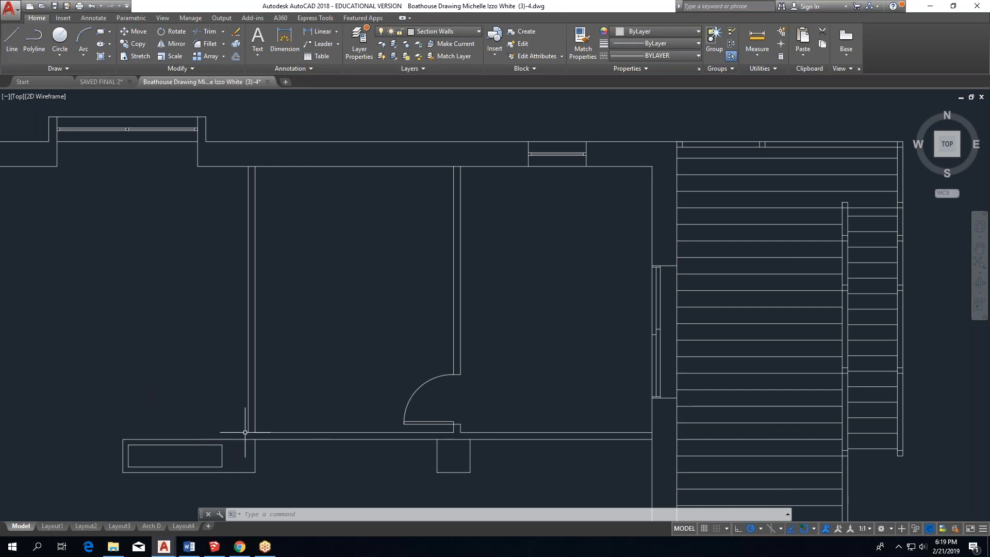
{"action": "left_click", "coordinate": [17, 42]}
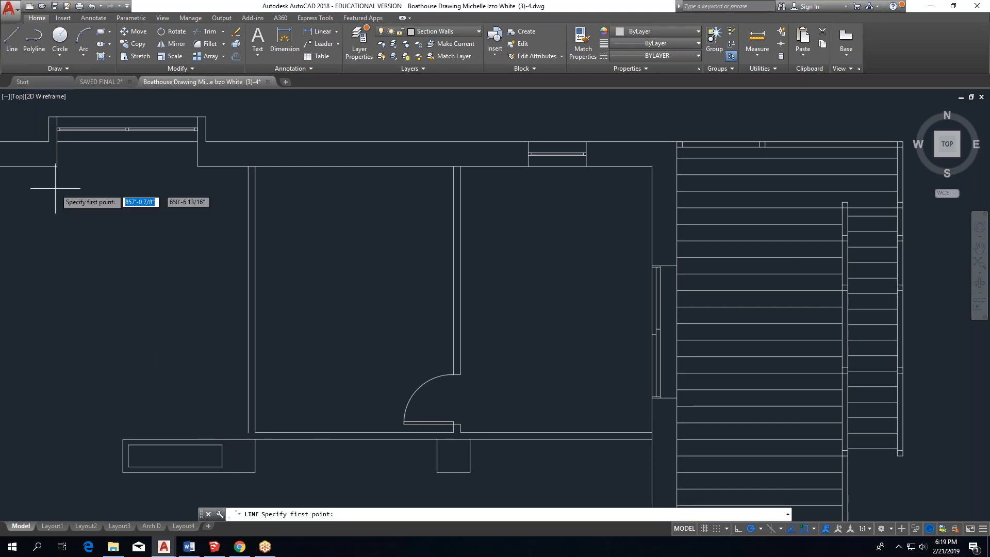
{"action": "left_click", "coordinate": [248, 439]}
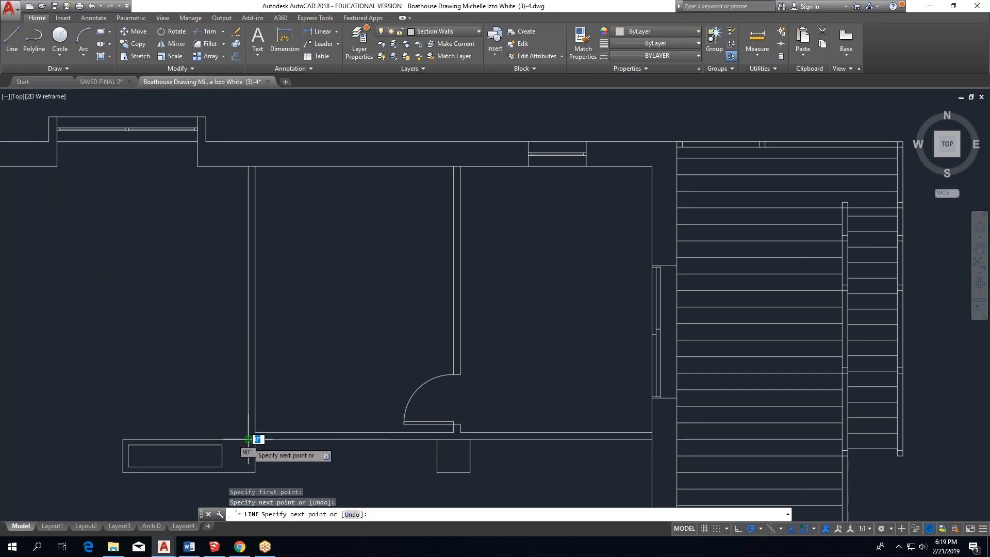
{"action": "key", "text": "Escape"}
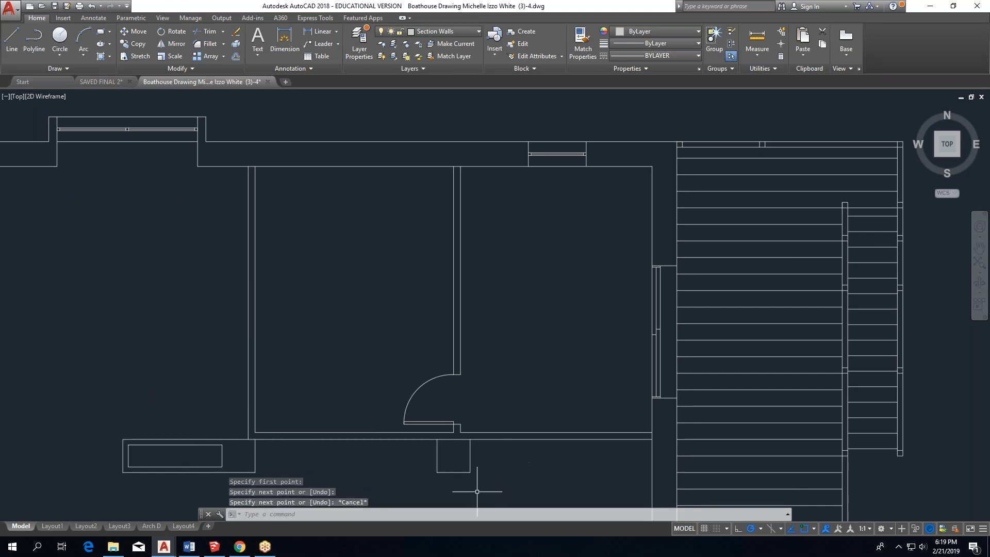
{"action": "middle_click_drag", "start_coordinate": [514, 496], "coordinate": [537, 386]}
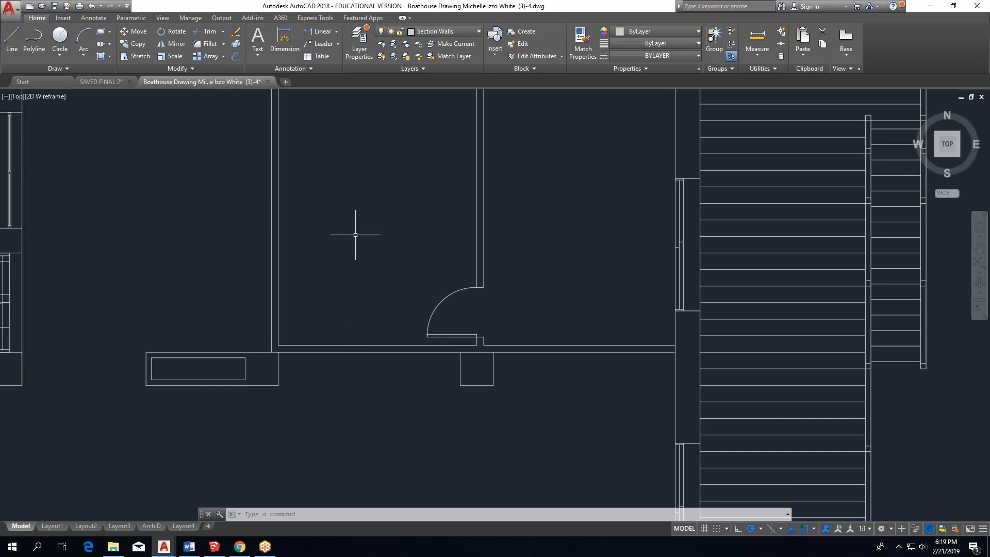
{"action": "mouse_move", "coordinate": [400, 126]}
{"action": "middle_mouse_down"}
{"action": "mouse_move", "coordinate": [387, 259]}
{"action": "mouse_move", "coordinate": [403, 230]}
{"action": "middle_mouse_up"}
{"action": "mouse_move", "coordinate": [309, 412]}
{"action": "middle_mouse_down"}
{"action": "mouse_move", "coordinate": [320, 376]}
{"action": "mouse_move", "coordinate": [383, 337]}
{"action": "middle_mouse_up"}
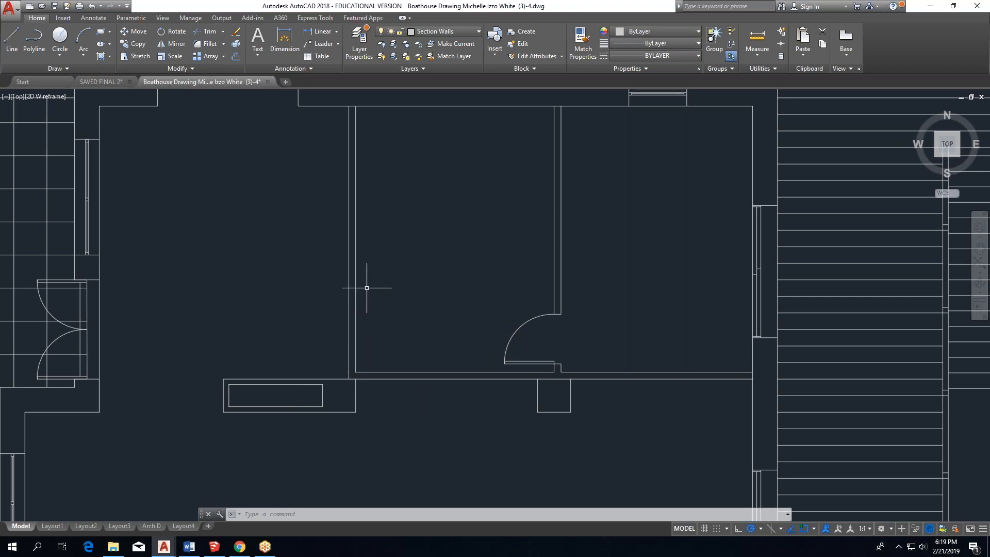
{"action": "scroll", "coordinate": [367, 288], "scroll_direction": "down", "scroll_amount": 4}
{"action": "middle_click_drag", "start_coordinate": [347, 377], "coordinate": [376, 338]}
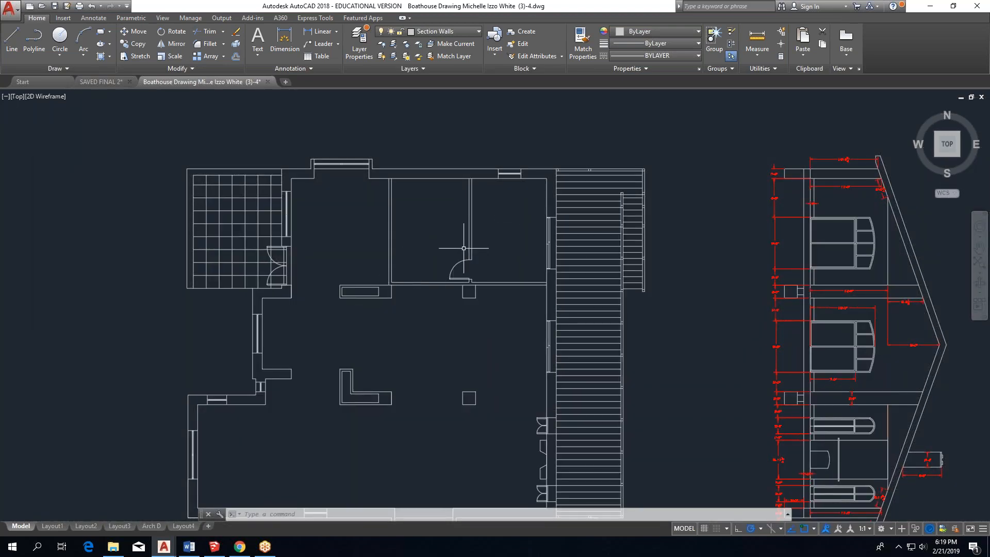
{"action": "scroll", "coordinate": [476, 227], "scroll_direction": "up", "scroll_amount": 2}
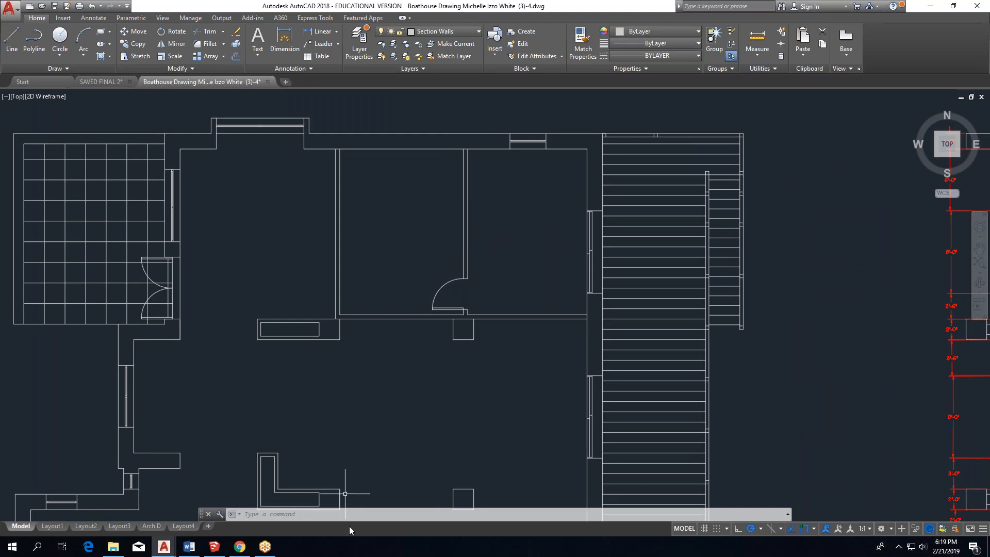
Switch to Chrome to check the wall thickness requirements in Assignment 6, and return to the boathouse drawing in AutoCAD.
{"action": "left_click", "coordinate": [238, 546]}
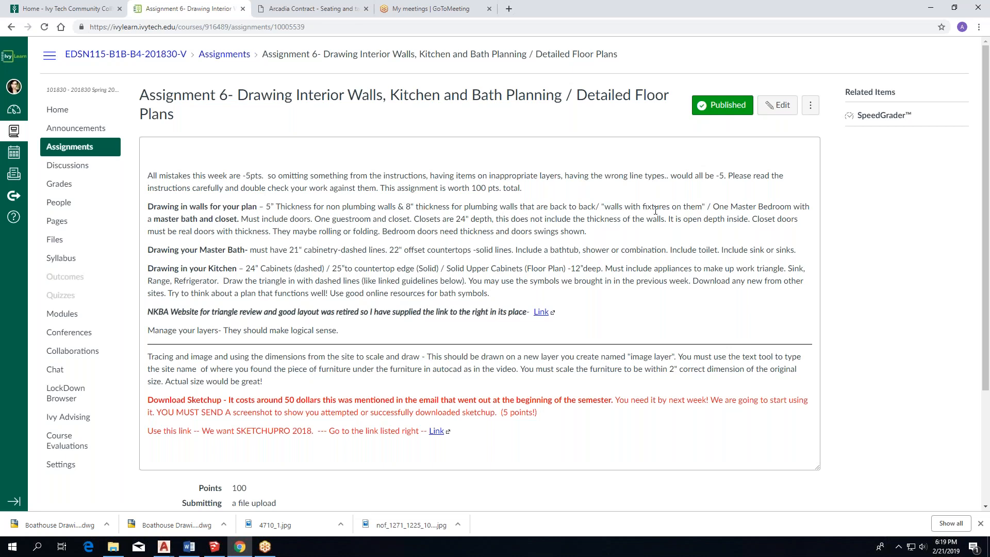
{"action": "left_click", "coordinate": [932, 7]}
{"action": "scroll", "coordinate": [336, 255], "scroll_direction": "up", "scroll_amount": 3}
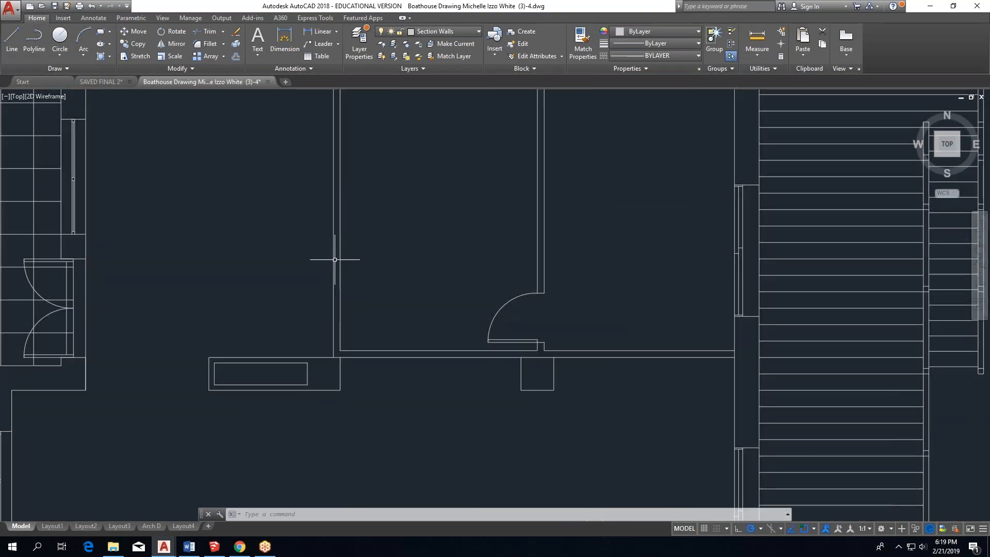
{"action": "scroll", "coordinate": [330, 289], "scroll_direction": "down", "scroll_amount": 4}
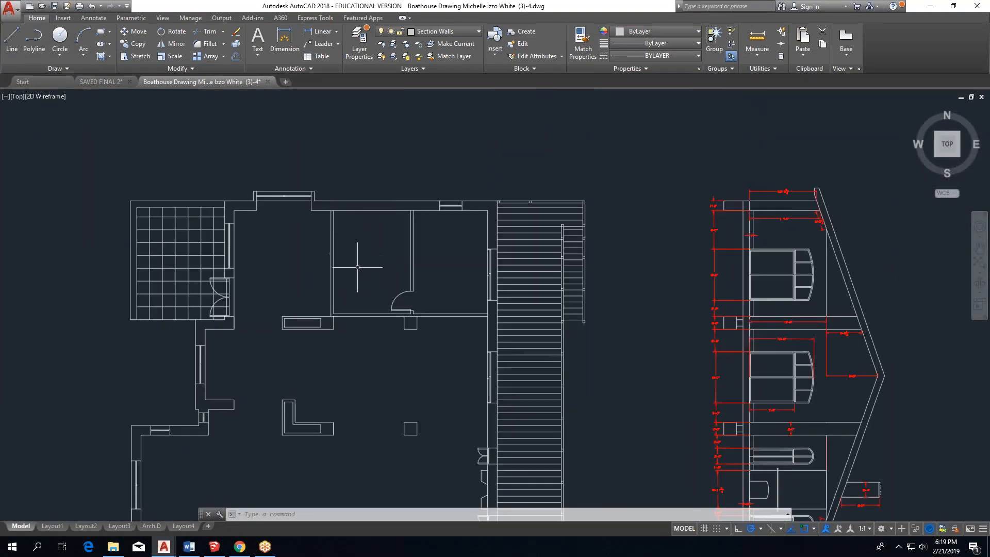
{"action": "scroll", "coordinate": [397, 196], "scroll_direction": "down", "scroll_amount": 2}
{"action": "mouse_move", "coordinate": [132, 530]}
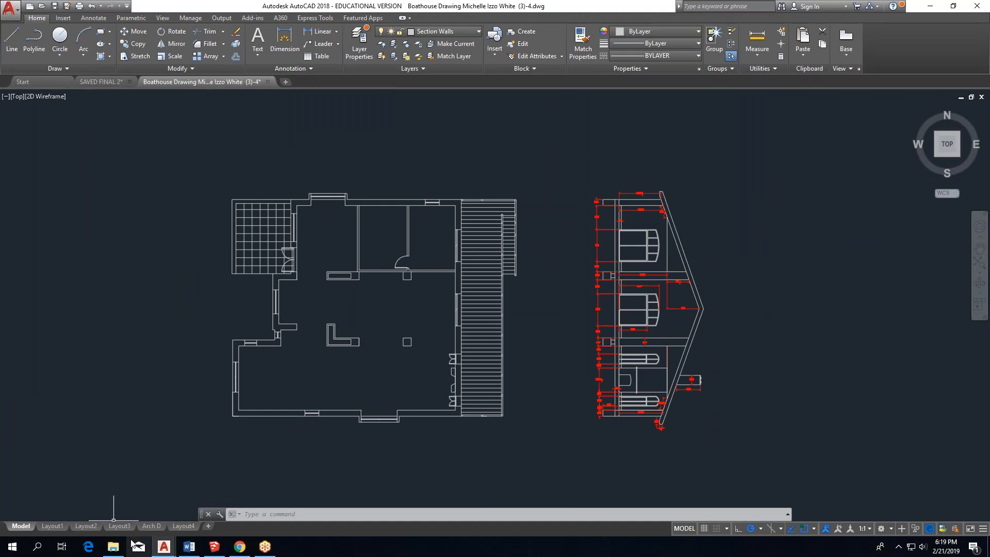
Switch to the SAVED FINAL 2 drawing and examine the bathroom's plumbing wall and the adjoining partition walls.
{"action": "left_click", "coordinate": [85, 80]}
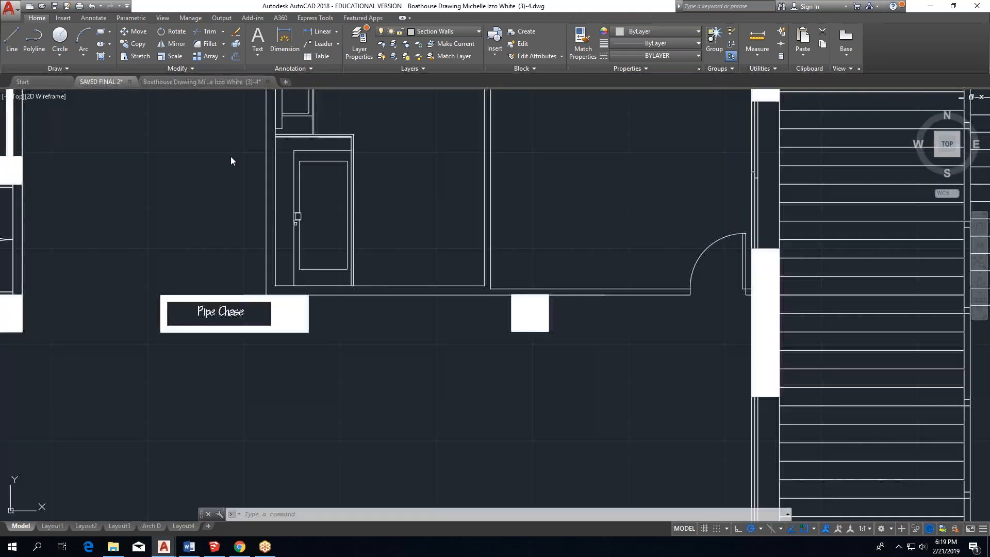
{"action": "scroll", "coordinate": [418, 198], "scroll_direction": "up", "scroll_amount": 2}
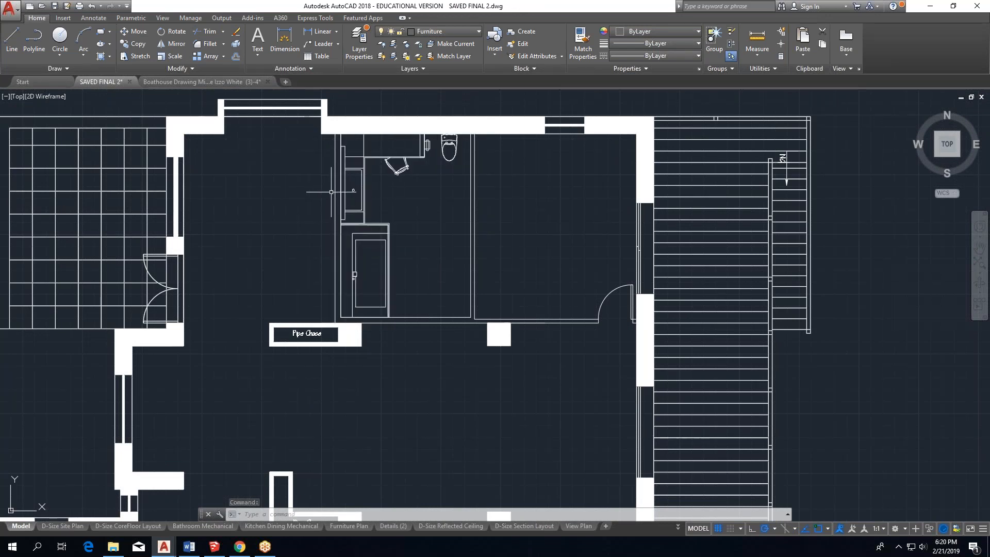
{"action": "scroll", "coordinate": [333, 176], "scroll_direction": "up", "scroll_amount": 4}
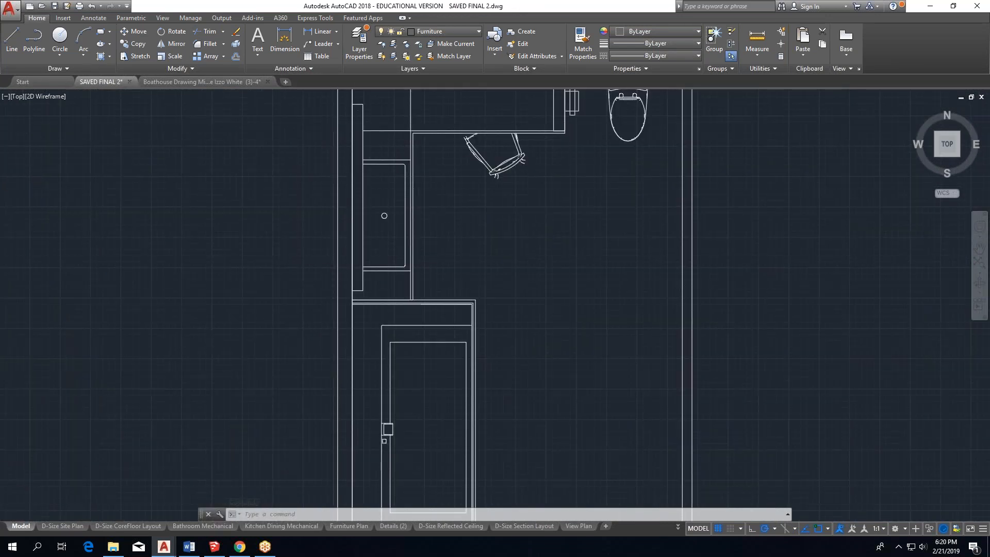
{"action": "scroll", "coordinate": [344, 218], "scroll_direction": "down", "scroll_amount": 2}
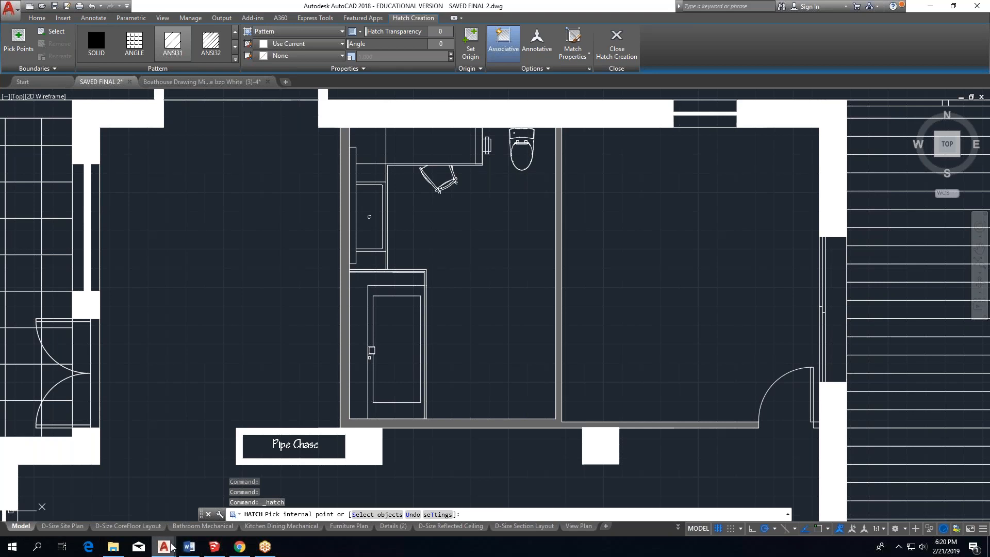
{"action": "mouse_move", "coordinate": [172, 547]}
{"action": "key", "text": "Escape"}
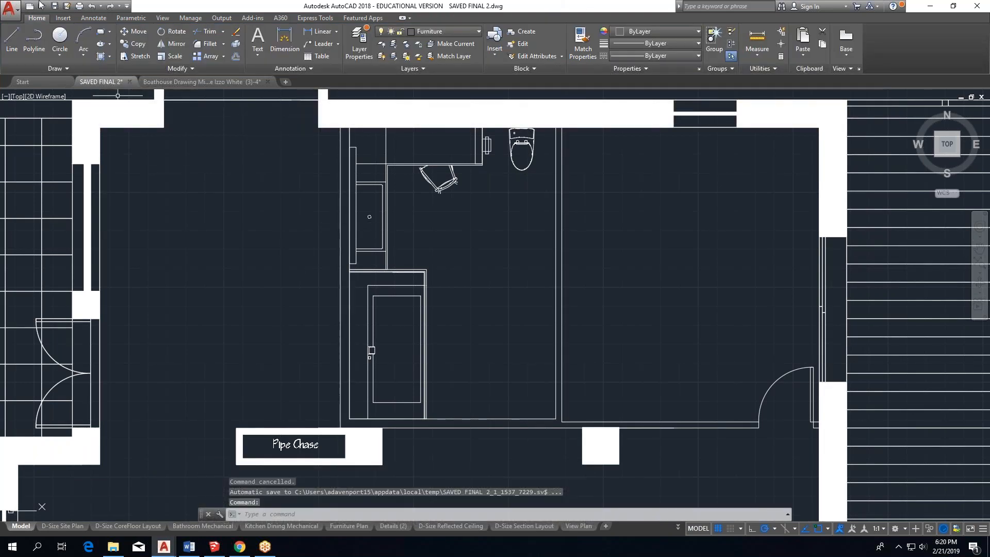
Draw a line from the bathroom's southwest inside corner south to the horizontal wall's south line in the finished plan.
{"action": "left_click", "coordinate": [12, 41]}
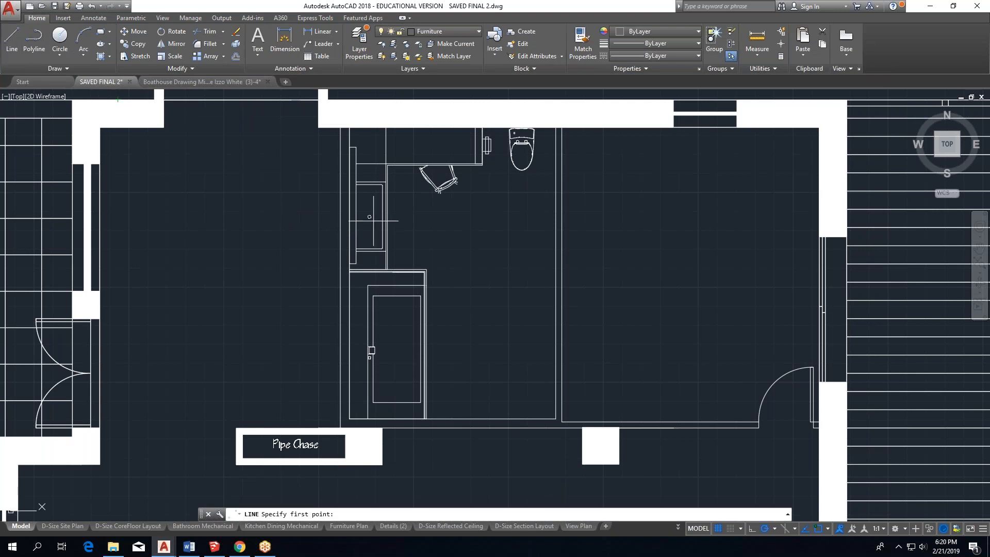
{"action": "scroll", "coordinate": [350, 422], "scroll_direction": "up", "scroll_amount": 5}
{"action": "left_click", "coordinate": [350, 418]}
{"action": "scroll", "coordinate": [350, 413], "scroll_direction": "up", "scroll_amount": 5}
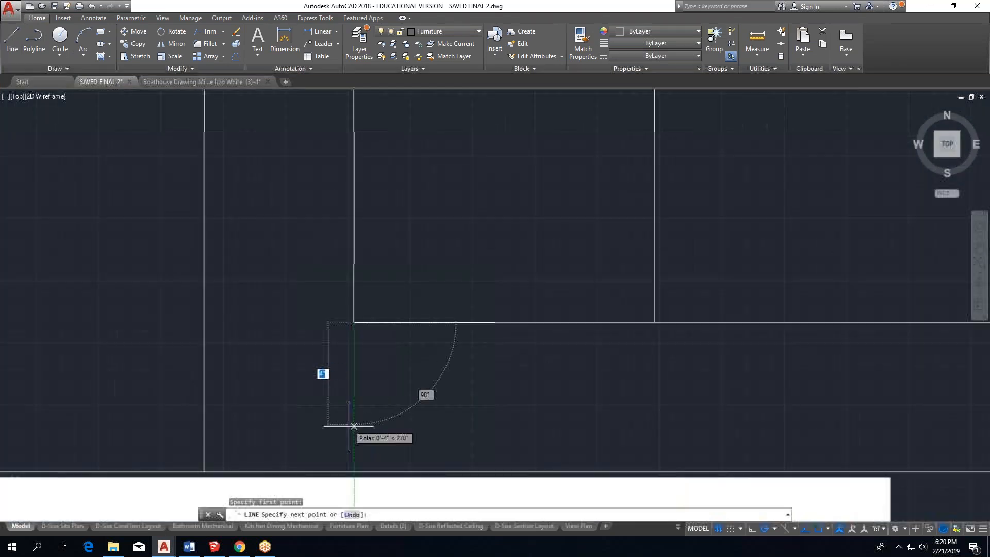
{"action": "key", "text": "Escape"}
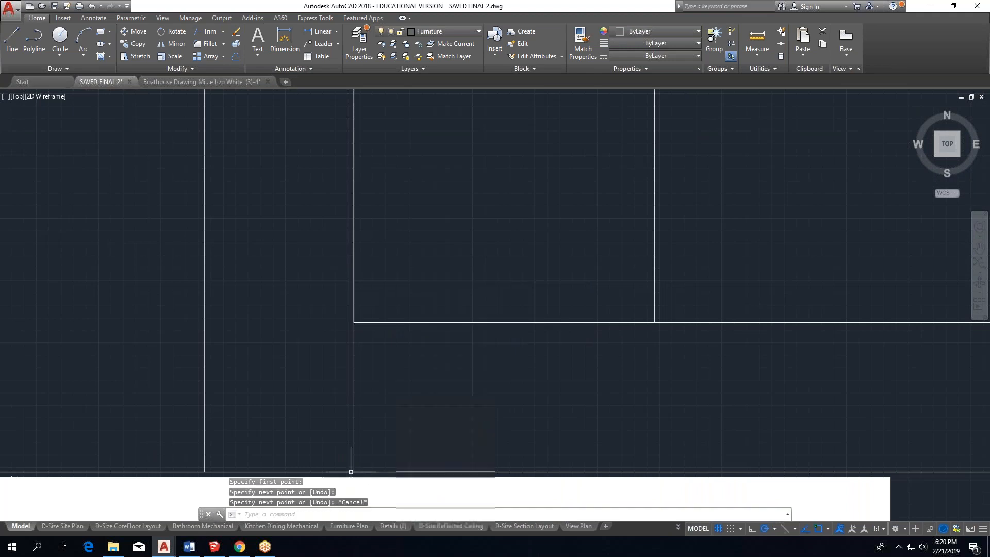
{"action": "scroll", "coordinate": [354, 464], "scroll_direction": "down", "scroll_amount": 8}
{"action": "scroll", "coordinate": [357, 247], "scroll_direction": "up", "scroll_amount": 5}
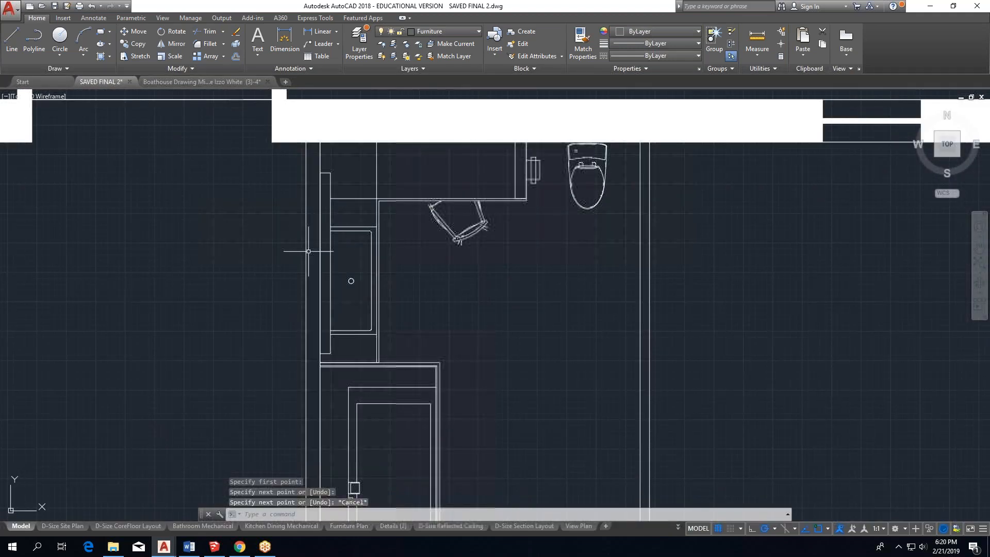
{"action": "scroll", "coordinate": [309, 248], "scroll_direction": "down", "scroll_amount": 2}
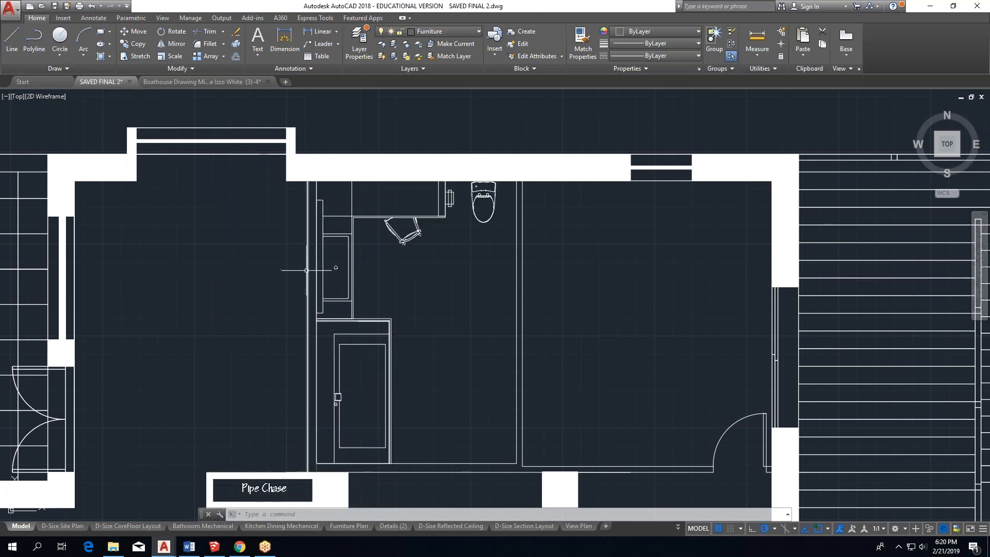
{"action": "left_click", "coordinate": [361, 253]}
{"action": "left_click", "coordinate": [340, 316]}
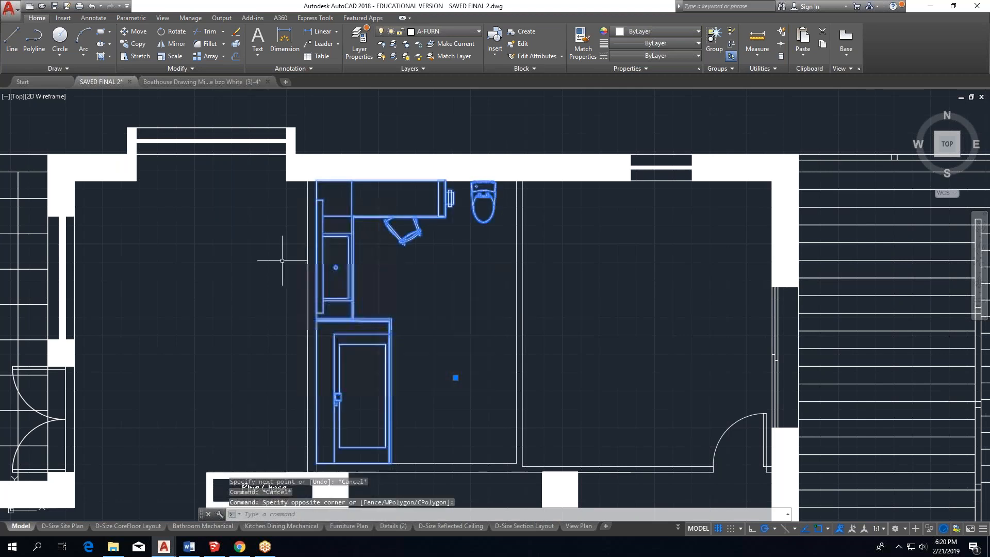
{"action": "left_click", "coordinate": [172, 44]}
{"action": "left_click", "coordinate": [286, 181]}
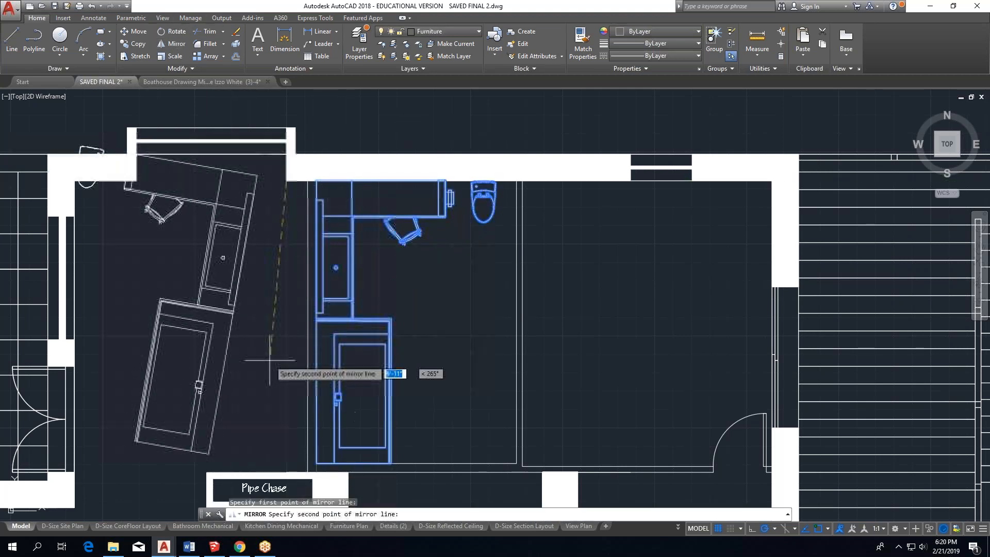
{"action": "left_click", "coordinate": [286, 396]}
{"action": "key", "text": "Escape"}
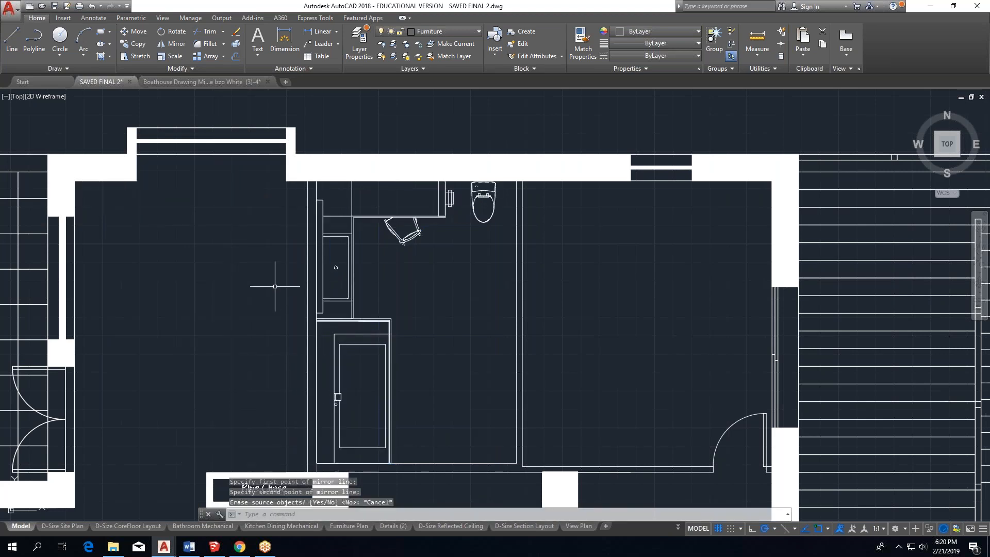
{"action": "left_click", "coordinate": [172, 44]}
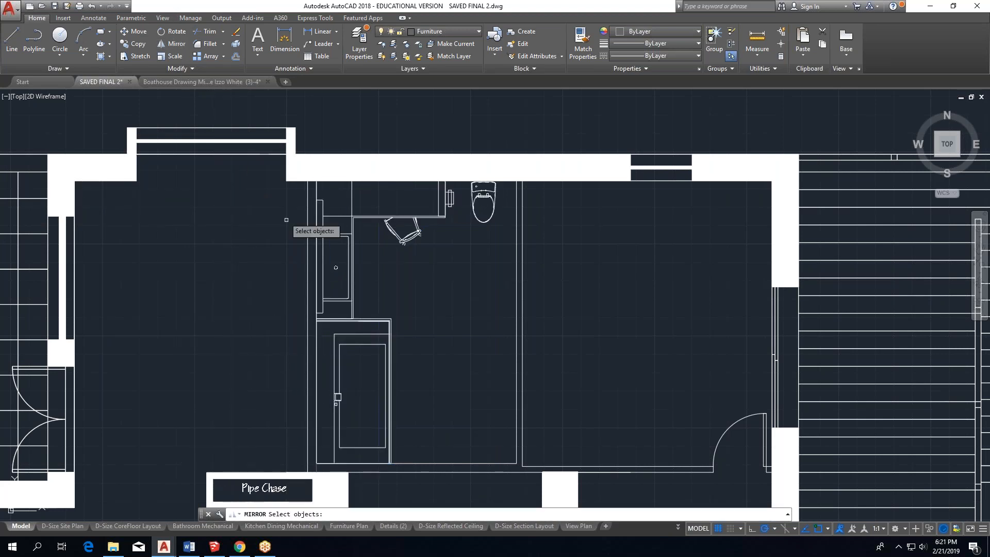
{"action": "left_click", "coordinate": [335, 267]}
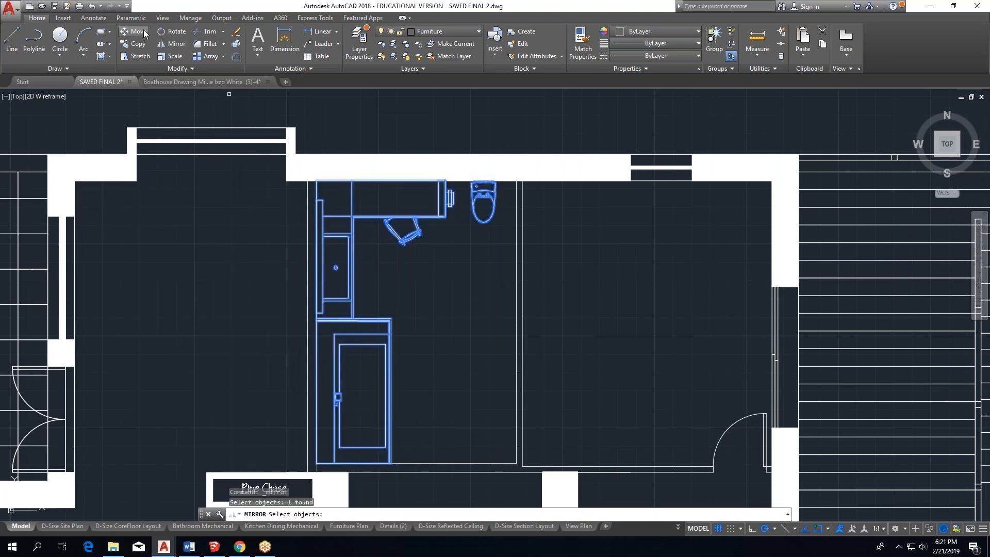
Mirror the bathroom fixtures block across a vertical line just west of the plumbing wall, keeping the original.
{"action": "left_click", "coordinate": [178, 46]}
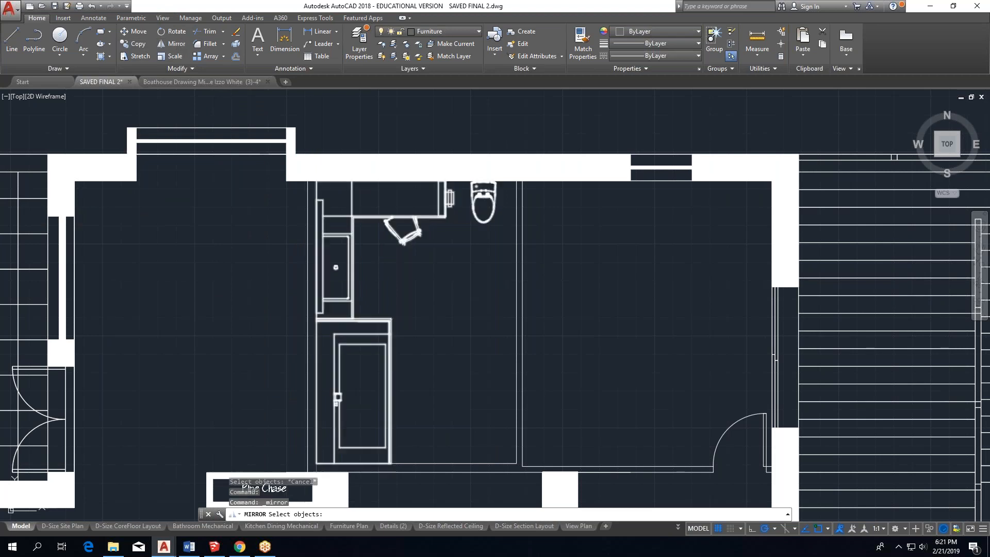
{"action": "left_click", "coordinate": [342, 235]}
{"action": "key", "text": "Return"}
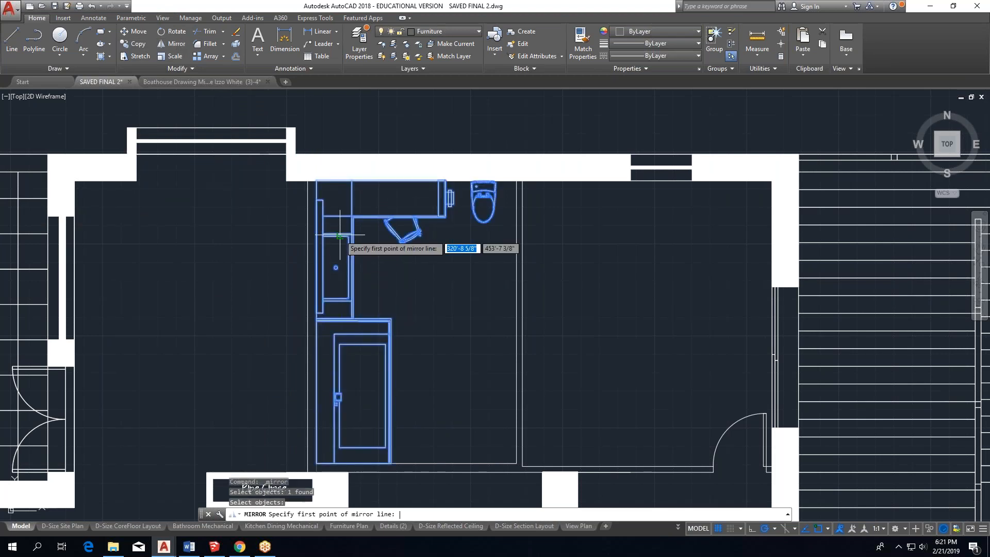
{"action": "left_click", "coordinate": [289, 196]}
{"action": "left_click", "coordinate": [292, 298]}
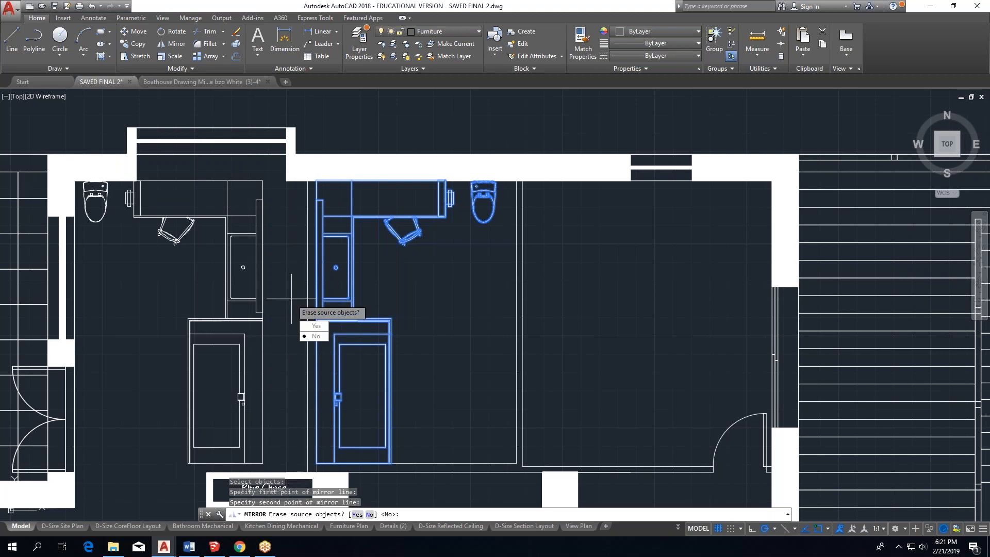
{"action": "key", "text": "Return"}
Move the mirrored fixtures block about 2'-5" east so it sits against the west side of the plumbing wall.
{"action": "left_click", "coordinate": [227, 278]}
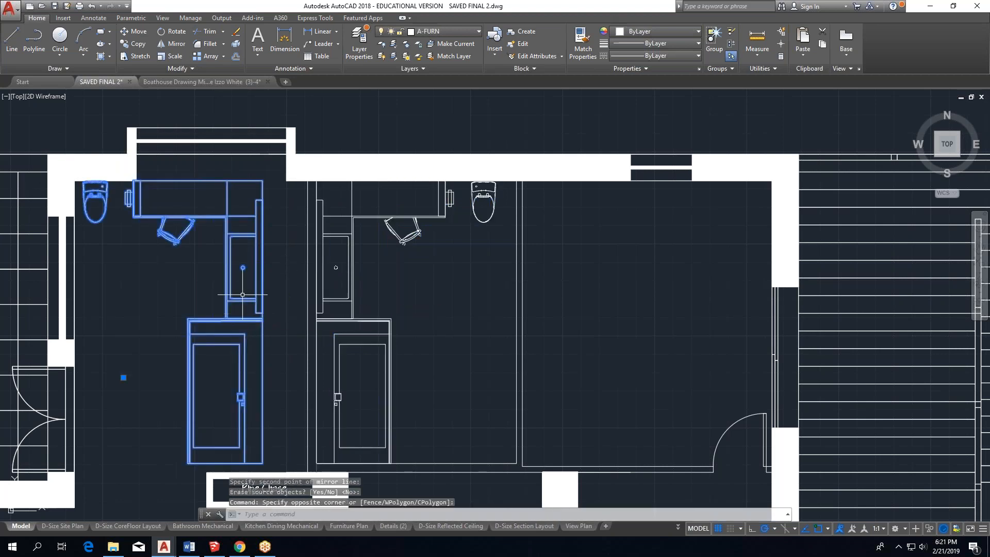
{"action": "left_click", "coordinate": [135, 32]}
{"action": "left_click", "coordinate": [209, 308]}
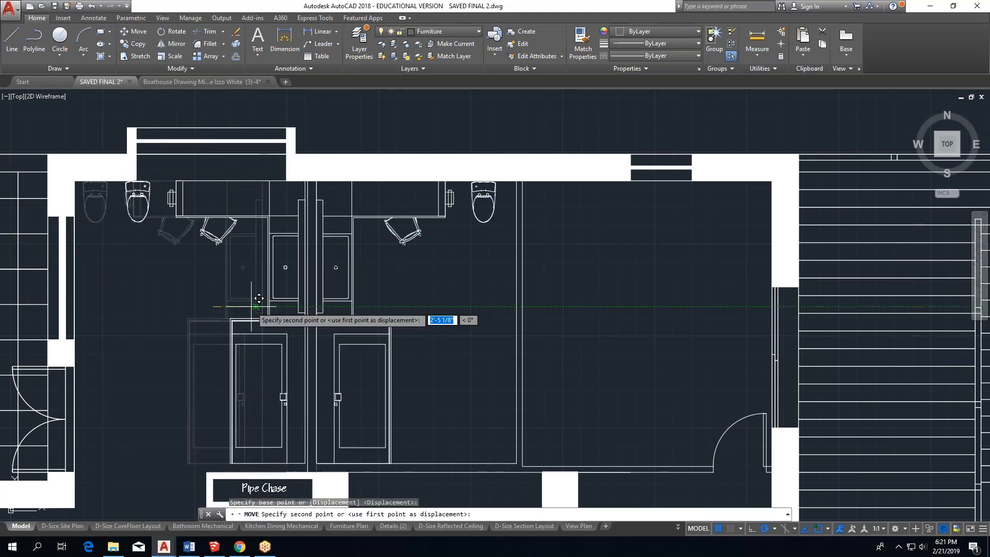
{"action": "left_click", "coordinate": [251, 306]}
Examine the plumbing wall between the back-to-back fixtures, its west face line and where it meets the pipe chase.
{"action": "scroll", "coordinate": [300, 265], "scroll_direction": "up", "scroll_amount": 5}
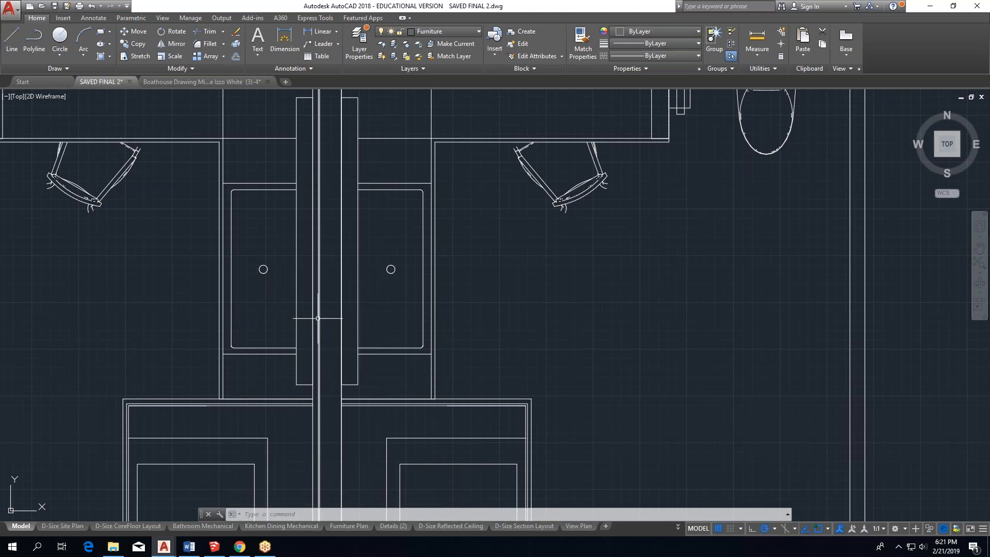
{"action": "scroll", "coordinate": [319, 283], "scroll_direction": "down", "scroll_amount": 5}
{"action": "scroll", "coordinate": [303, 388], "scroll_direction": "up", "scroll_amount": 2}
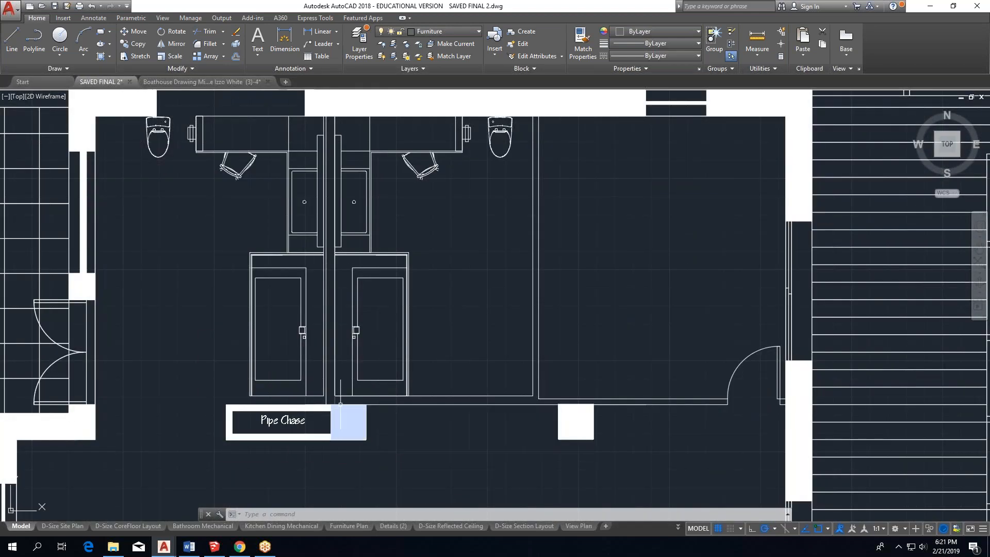
{"action": "scroll", "coordinate": [329, 397], "scroll_direction": "up", "scroll_amount": 2}
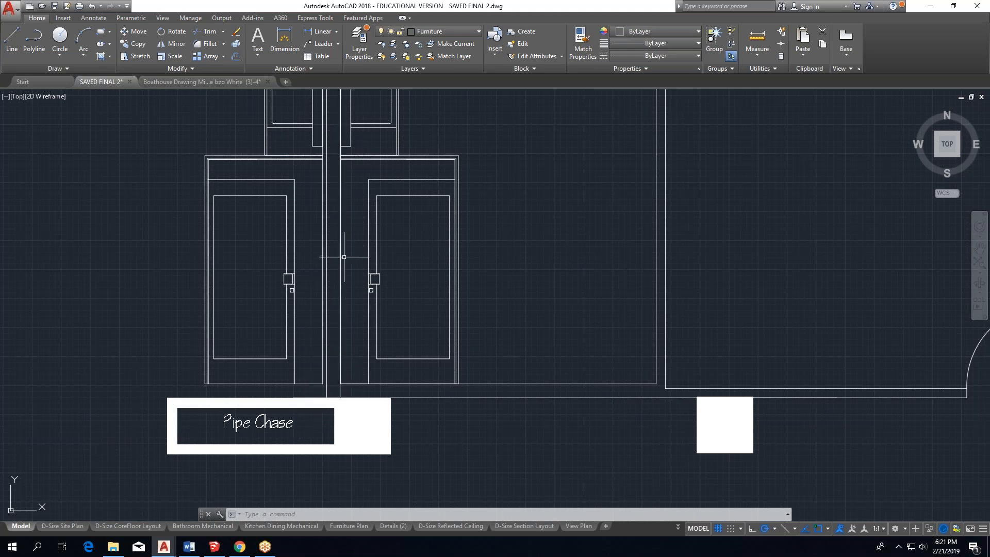
{"action": "left_click", "coordinate": [327, 245]}
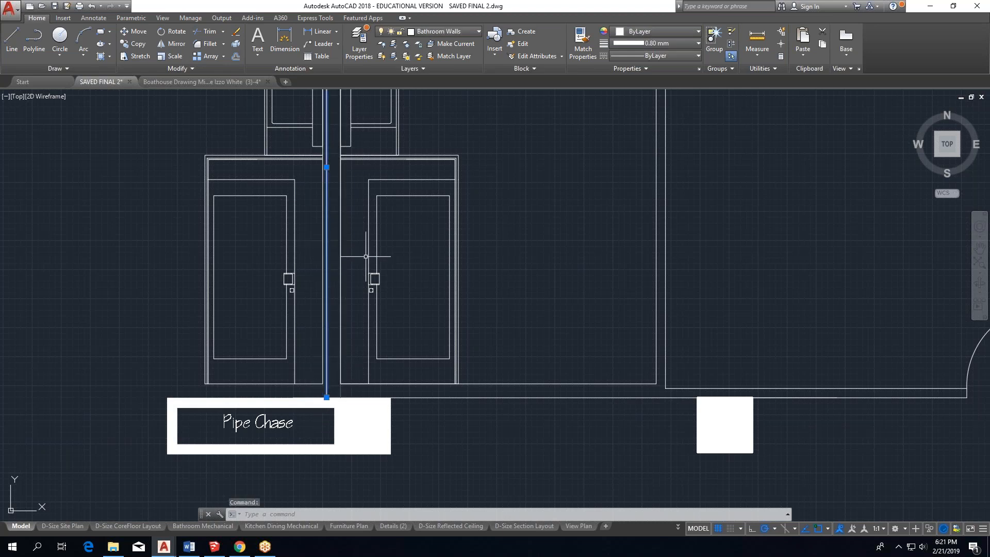
{"action": "scroll", "coordinate": [400, 197], "scroll_direction": "down", "scroll_amount": 5}
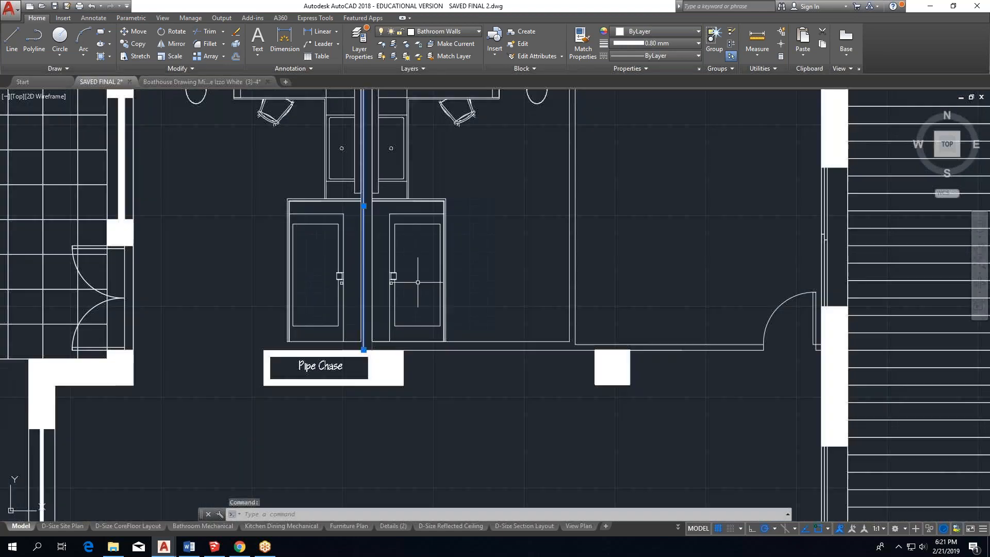
{"action": "scroll", "coordinate": [368, 187], "scroll_direction": "up", "scroll_amount": 2}
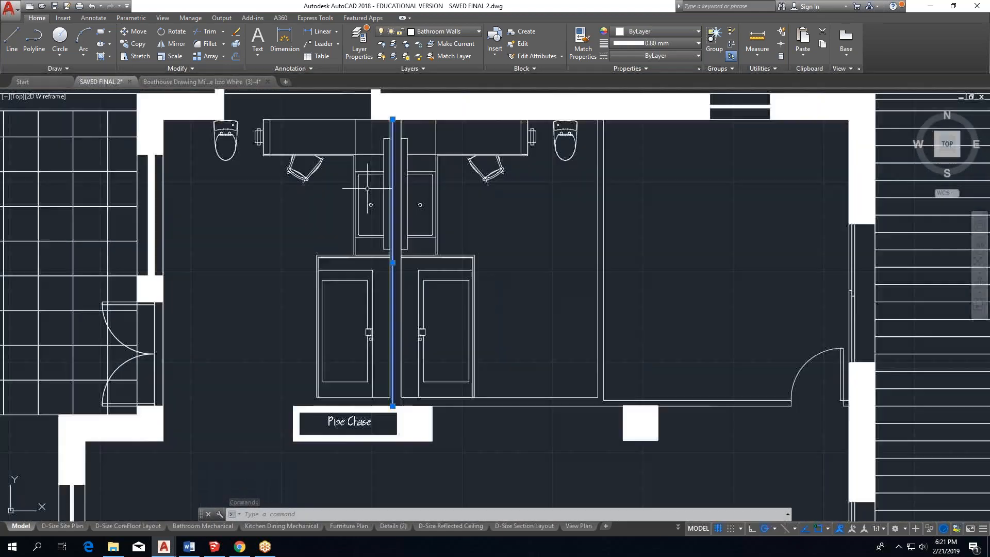
{"action": "key", "text": "Escape"}
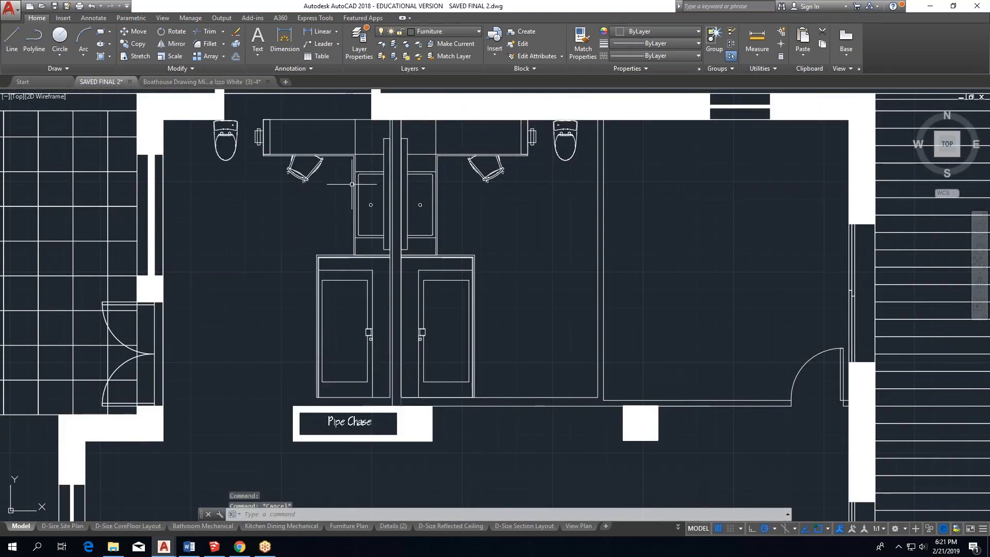
Move the plumbing wall's west face line together with the mirrored fixtures block 3" west to thicken the wall.
{"action": "left_click", "coordinate": [384, 207]}
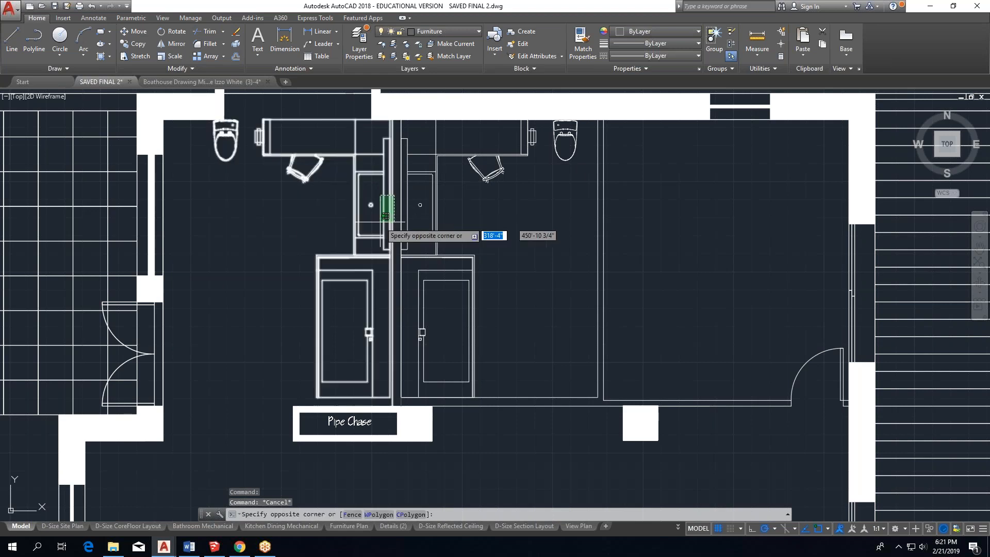
{"action": "left_click", "coordinate": [282, 201]}
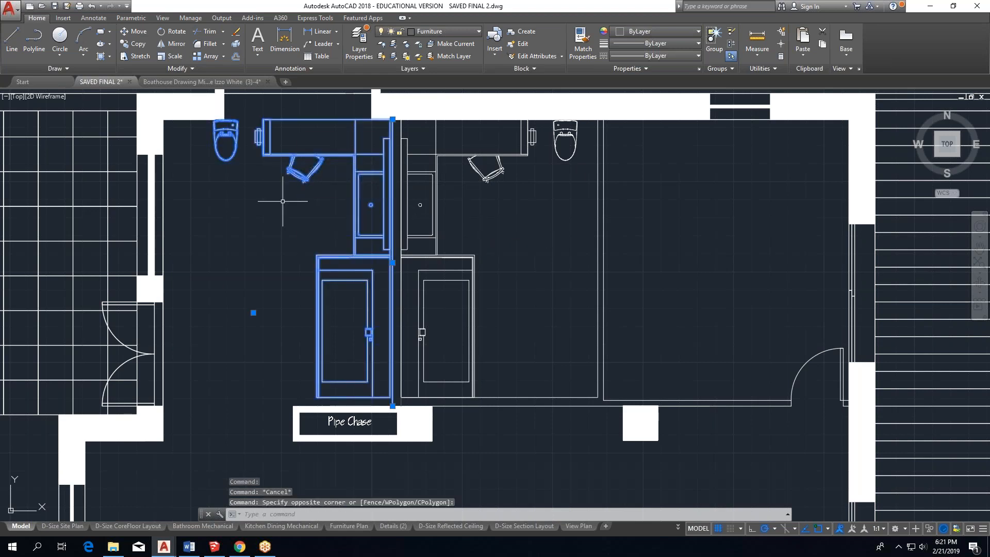
{"action": "left_click", "coordinate": [130, 32]}
{"action": "left_click", "coordinate": [260, 287]}
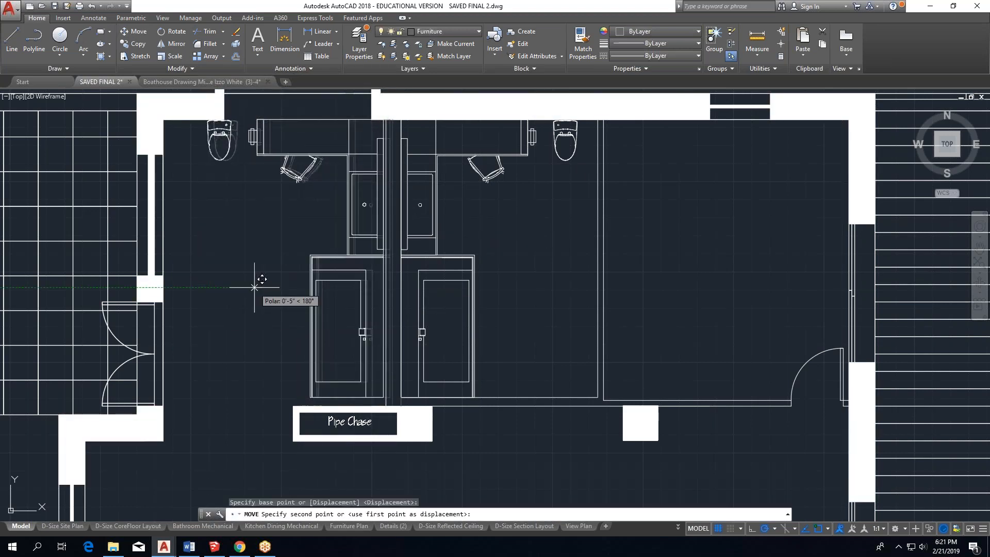
{"action": "type", "text": "3\""}
{"action": "key", "text": "Return"}
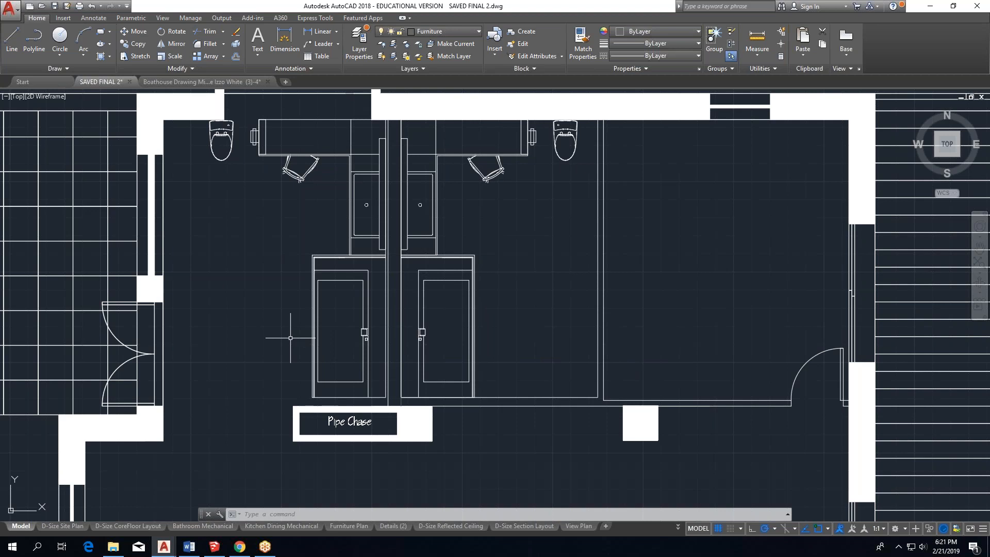
Switch to the Boathouse drawing and bring the floor plan's southwest room into view.
{"action": "scroll", "coordinate": [302, 321], "scroll_direction": "down", "scroll_amount": 5}
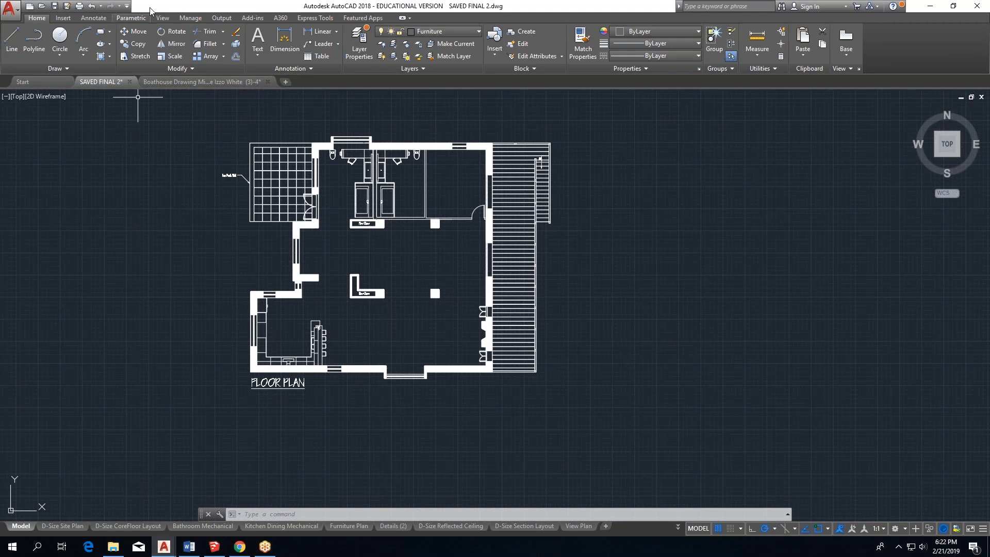
{"action": "left_click", "coordinate": [193, 82]}
{"action": "scroll", "coordinate": [275, 398], "scroll_direction": "up", "scroll_amount": 5}
{"action": "middle_click_drag", "start_coordinate": [228, 389], "coordinate": [276, 350]}
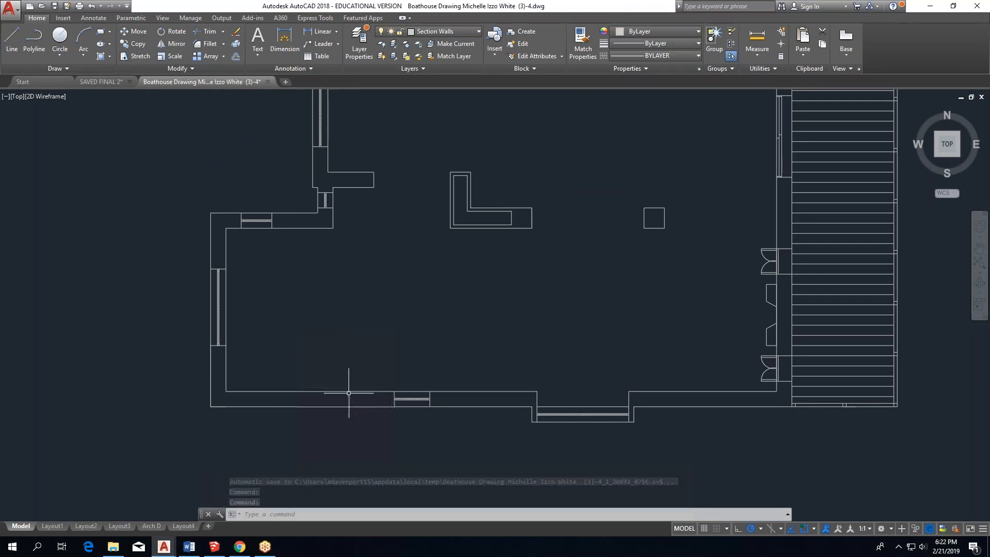
Draw a line about 4'-2" long straight north from the inside west corner of the small south window opening.
{"action": "left_click", "coordinate": [8, 39]}
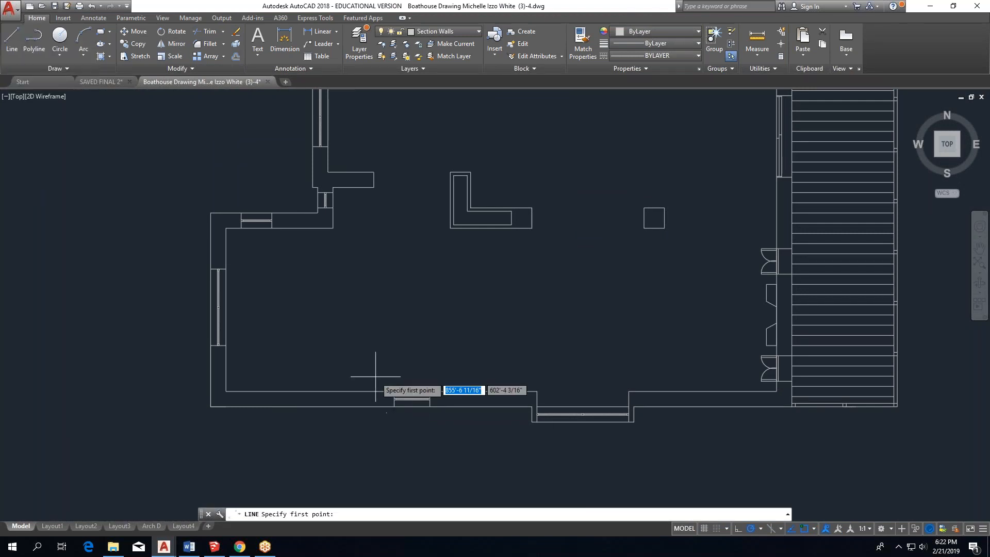
{"action": "scroll", "coordinate": [382, 380], "scroll_direction": "up", "scroll_amount": 4}
{"action": "scroll", "coordinate": [409, 381], "scroll_direction": "down", "scroll_amount": 3}
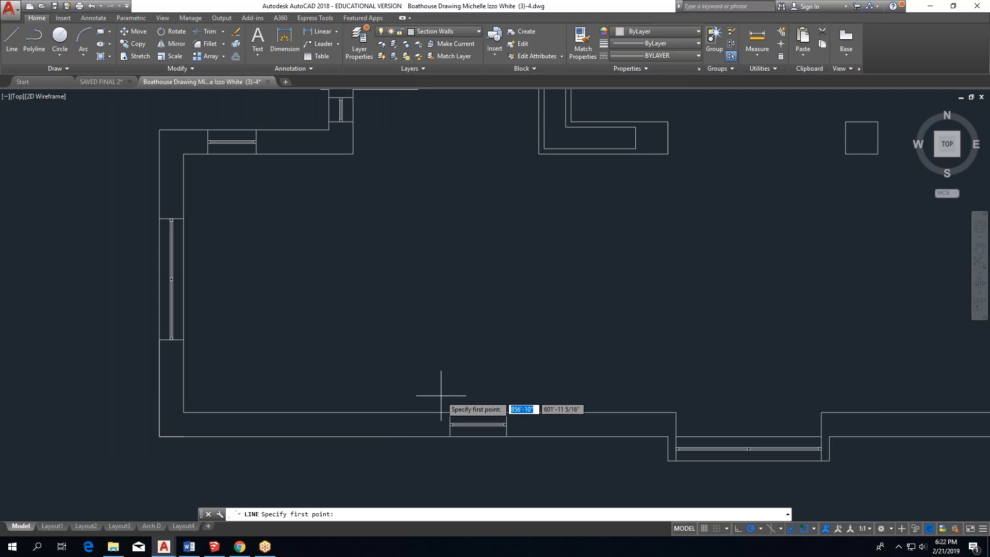
{"action": "scroll", "coordinate": [446, 411], "scroll_direction": "up", "scroll_amount": 4}
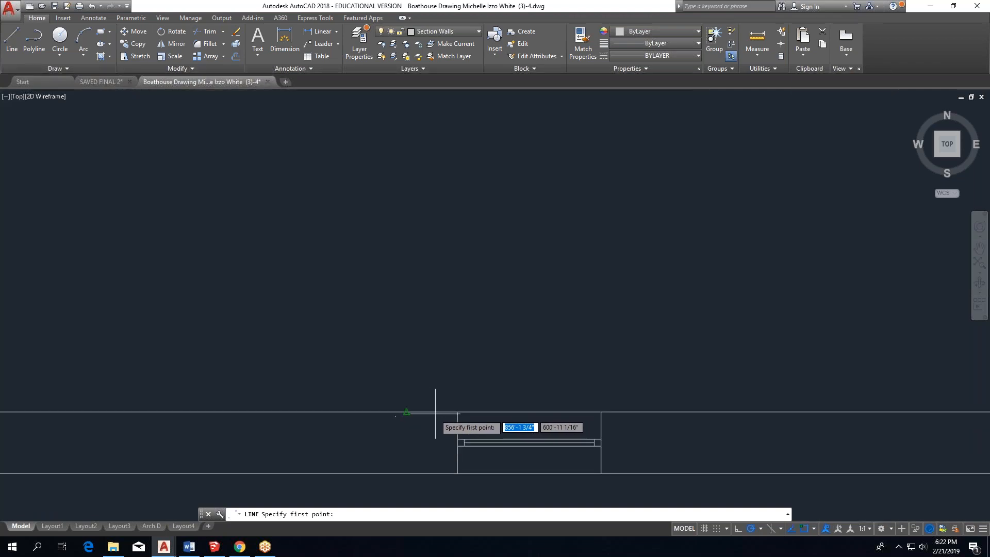
{"action": "scroll", "coordinate": [440, 411], "scroll_direction": "up", "scroll_amount": 1}
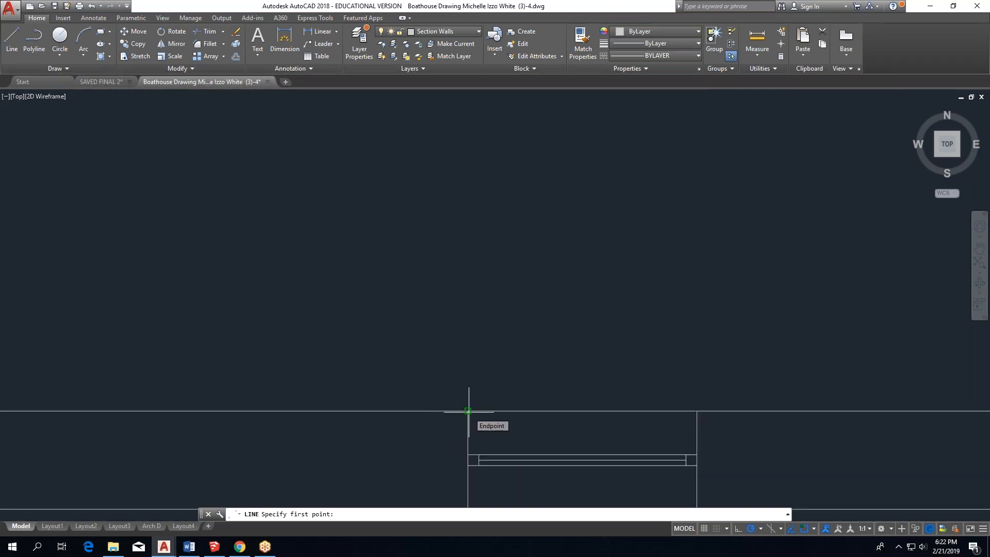
{"action": "left_click", "coordinate": [468, 411]}
{"action": "scroll", "coordinate": [468, 384], "scroll_direction": "down", "scroll_amount": 3}
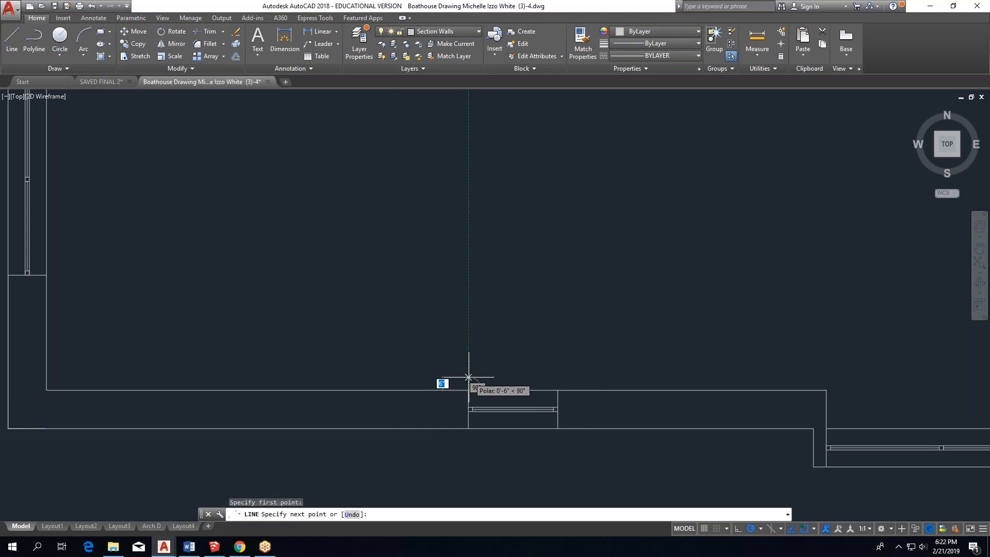
{"action": "left_click", "coordinate": [468, 283]}
{"action": "key", "text": "Escape"}
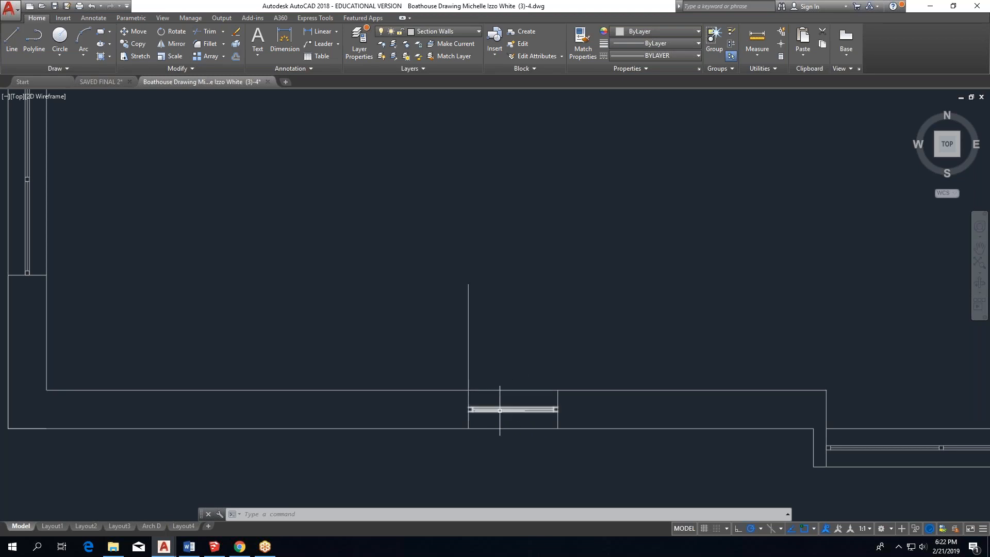
Measure the distance from the small south window's west jamb to the west wall's inside face.
{"action": "left_click", "coordinate": [758, 32]}
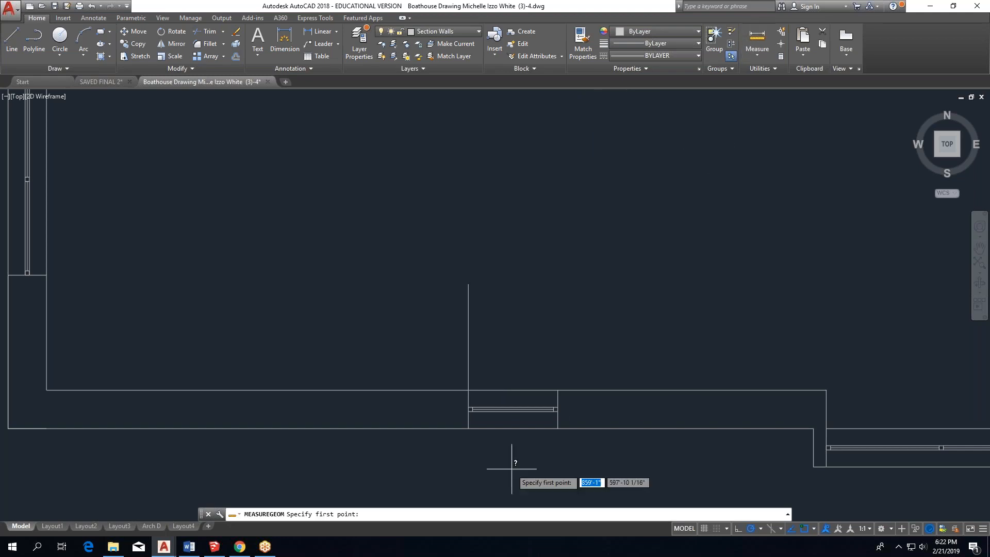
{"action": "left_click", "coordinate": [468, 390]}
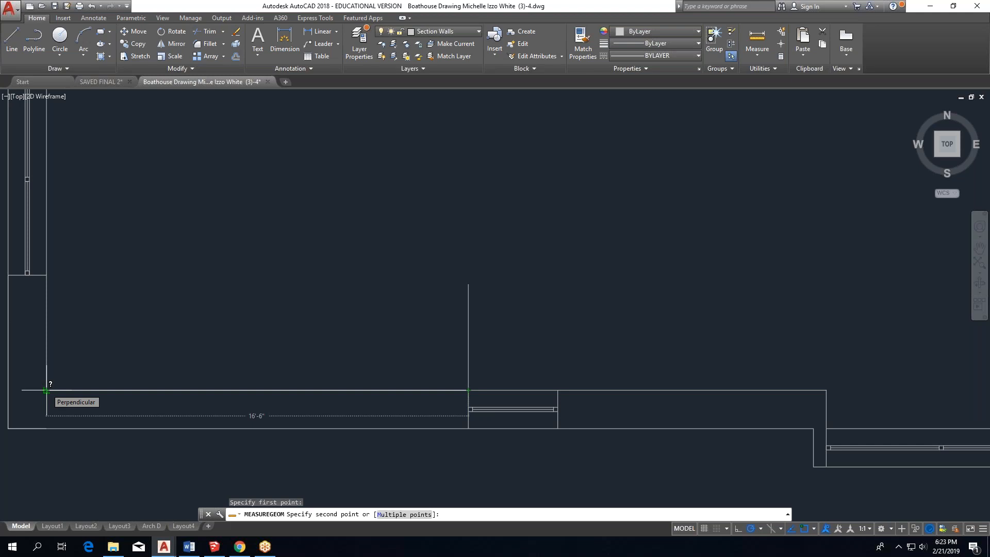
{"action": "key", "text": "Escape"}
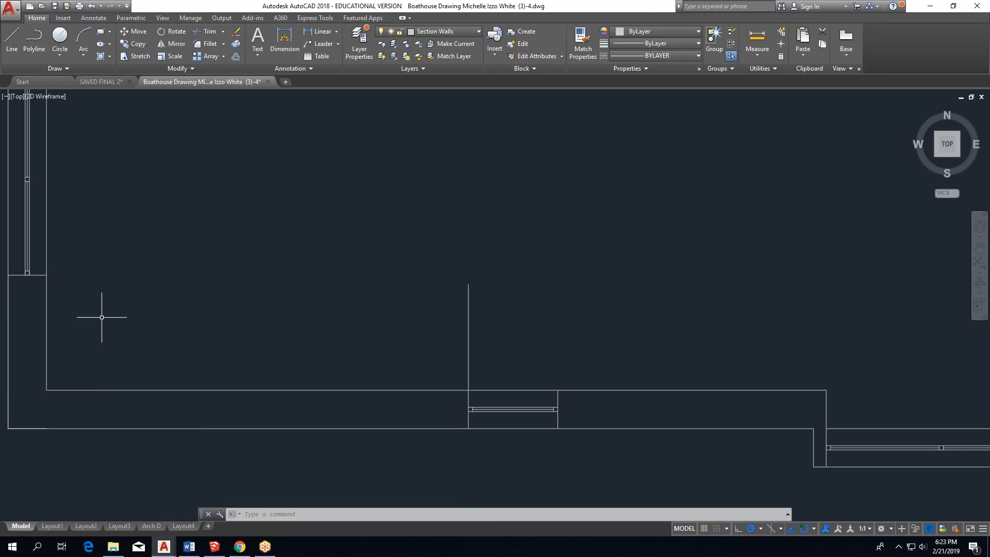
Delete the vertical line rising from the small south window's west corner.
{"action": "left_click", "coordinate": [482, 281]}
{"action": "left_click", "coordinate": [461, 320]}
{"action": "key", "text": "Delete"}
Draw a line 24" north from the small south window's inside west corner, continuing west to the west wall's inside face.
{"action": "left_click", "coordinate": [12, 37]}
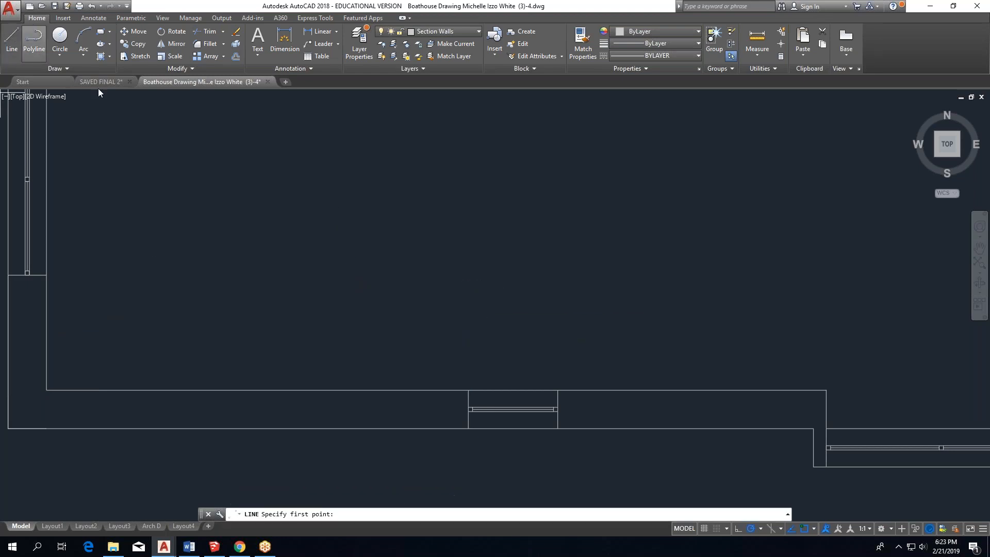
{"action": "left_click", "coordinate": [468, 391]}
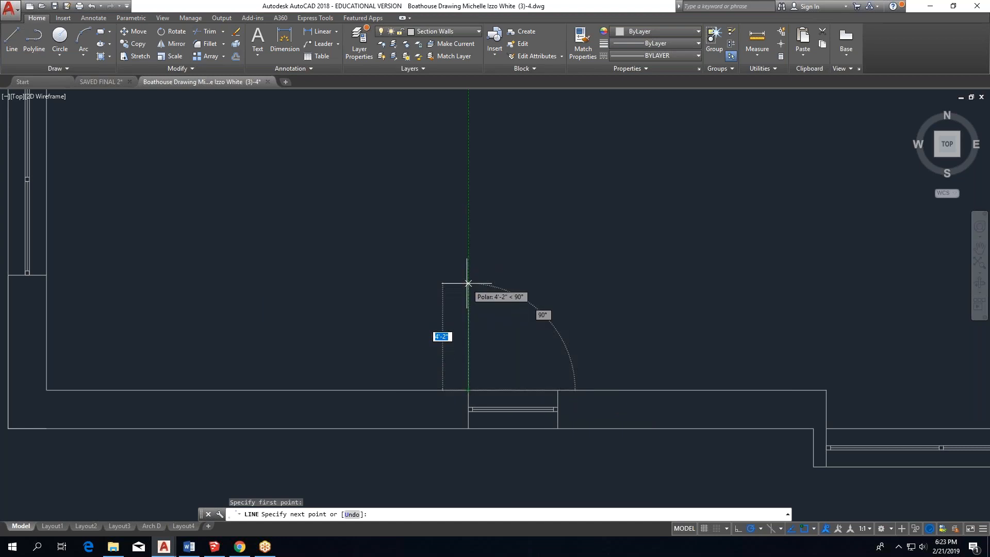
{"action": "type", "text": "4"}
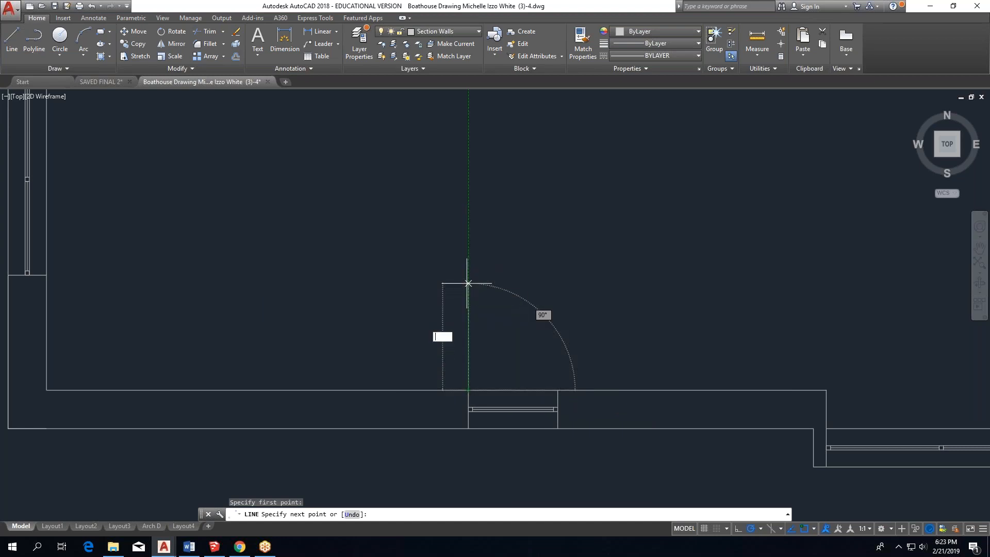
{"action": "key", "text": "Return"}
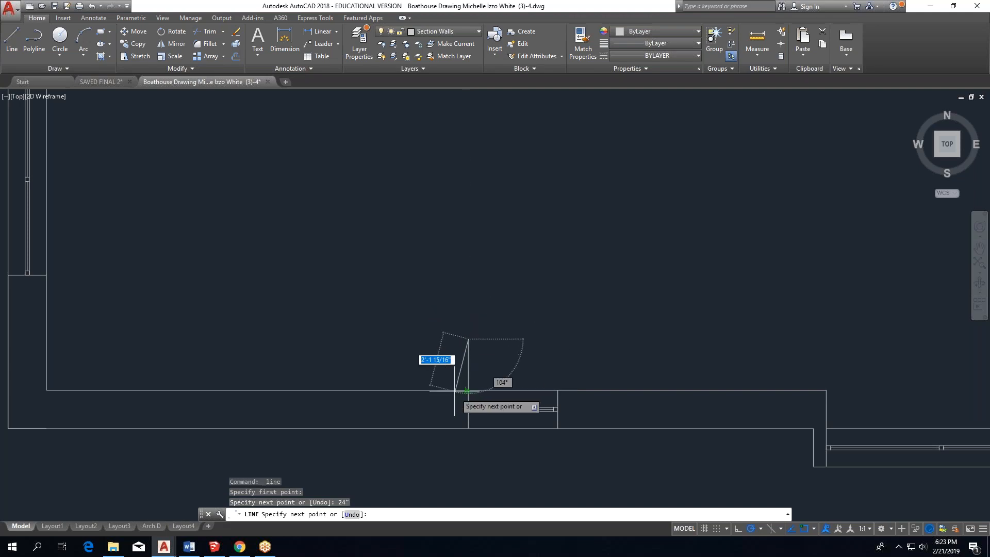
{"action": "scroll", "coordinate": [340, 360], "scroll_direction": "up", "scroll_amount": 2}
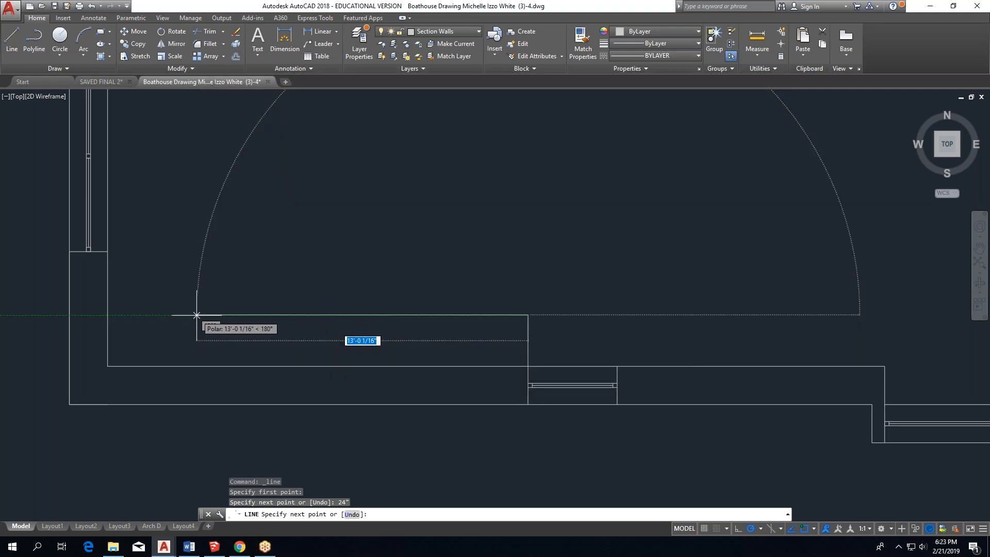
{"action": "left_click", "coordinate": [108, 315]}
{"action": "key", "text": "Escape"}
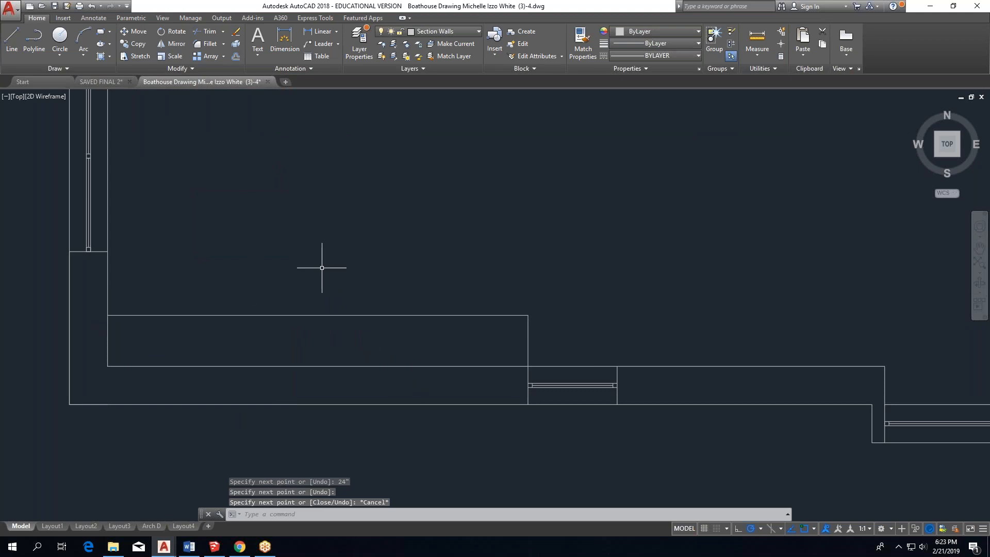
Offset the west wall's inside face 24" east into the southwest room for the west cabinet run.
{"action": "scroll", "coordinate": [351, 191], "scroll_direction": "down", "scroll_amount": 5}
{"action": "scroll", "coordinate": [294, 316], "scroll_direction": "up", "scroll_amount": 4}
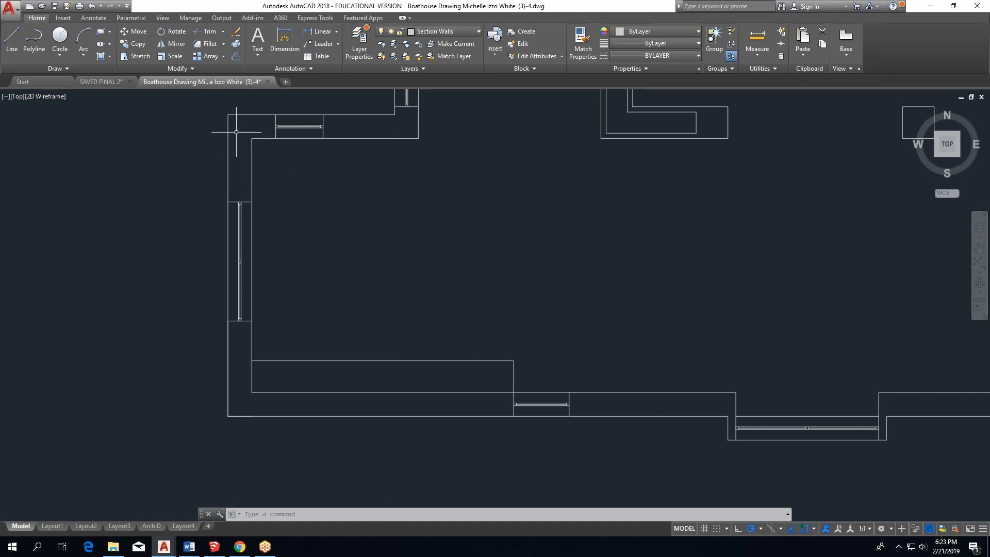
{"action": "left_click", "coordinate": [237, 57]}
{"action": "type", "text": "24\""}
{"action": "key", "text": "Return"}
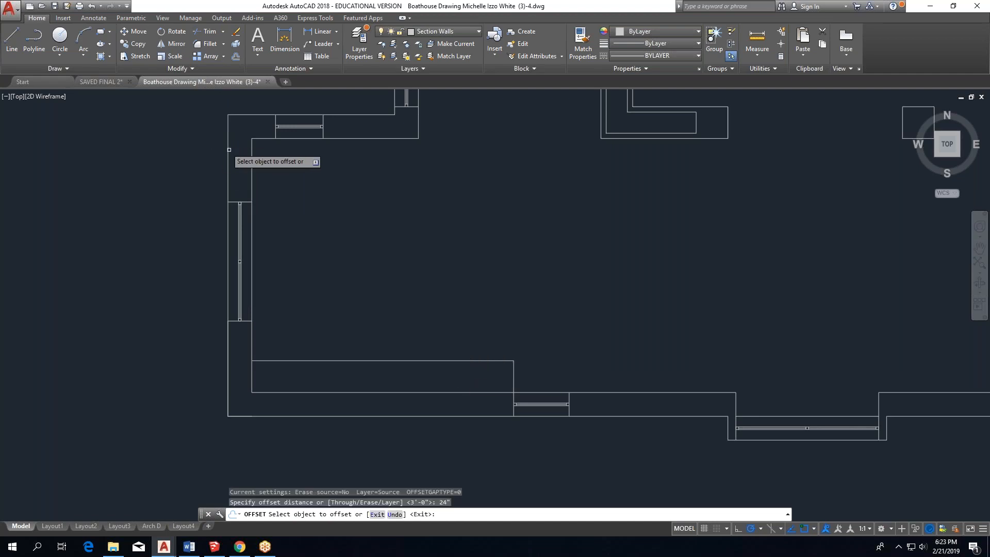
{"action": "left_click", "coordinate": [252, 175]}
{"action": "left_click", "coordinate": [323, 175]}
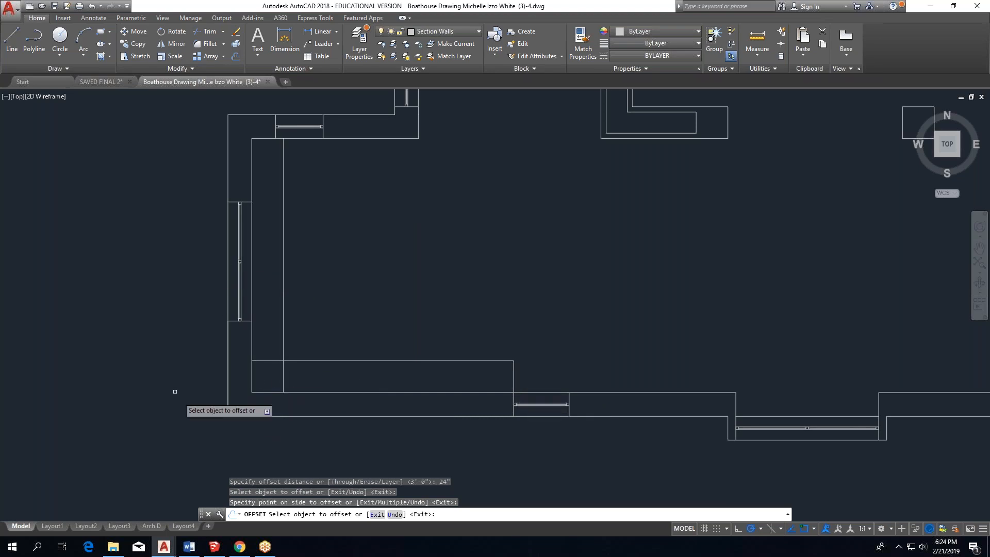
Offset the short vertical end line of the south cabinet run 30" to the west.
{"action": "scroll", "coordinate": [236, 311], "scroll_direction": "up", "scroll_amount": 2}
{"action": "scroll", "coordinate": [380, 352], "scroll_direction": "up", "scroll_amount": 3}
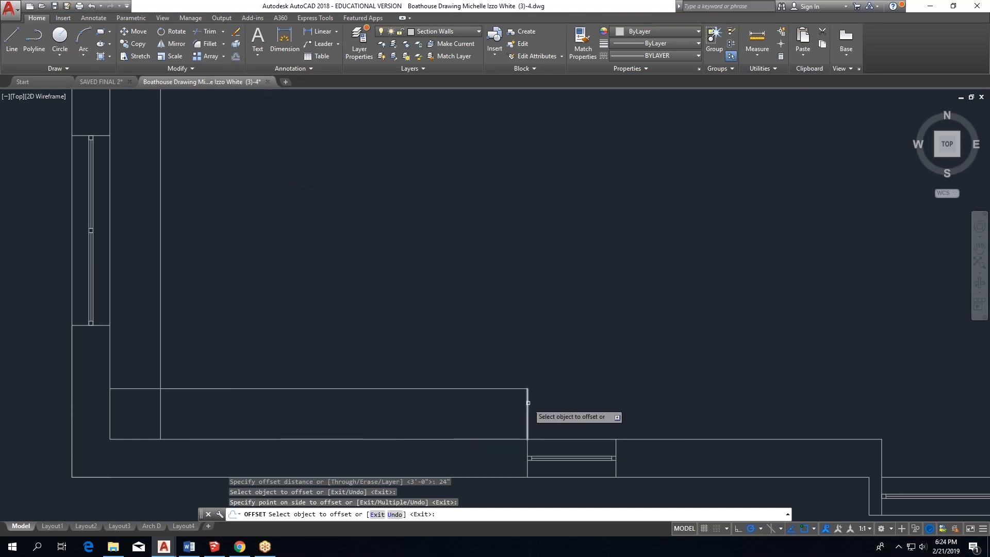
{"action": "left_click", "coordinate": [236, 60]}
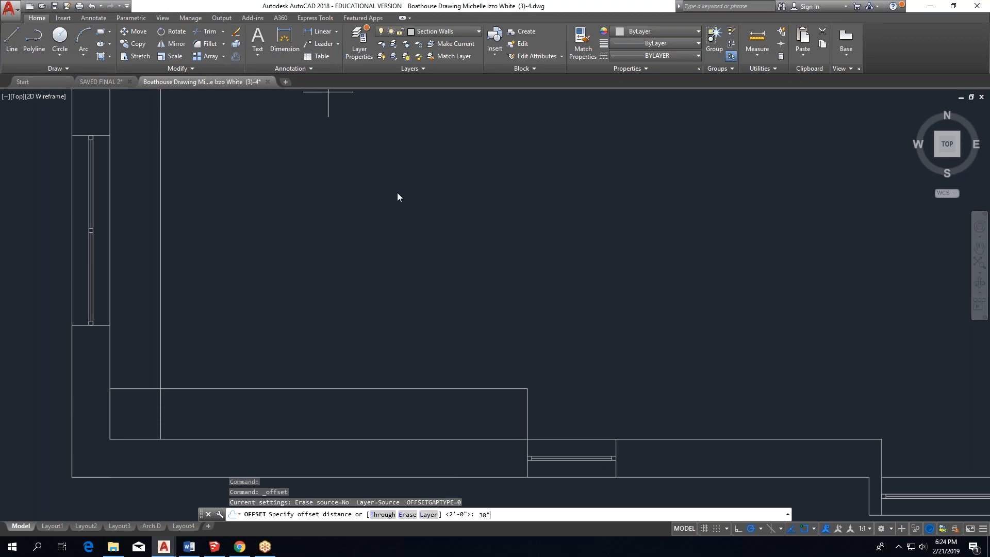
{"action": "key", "text": "Return"}
{"action": "left_click", "coordinate": [528, 413]}
{"action": "left_click", "coordinate": [463, 413]}
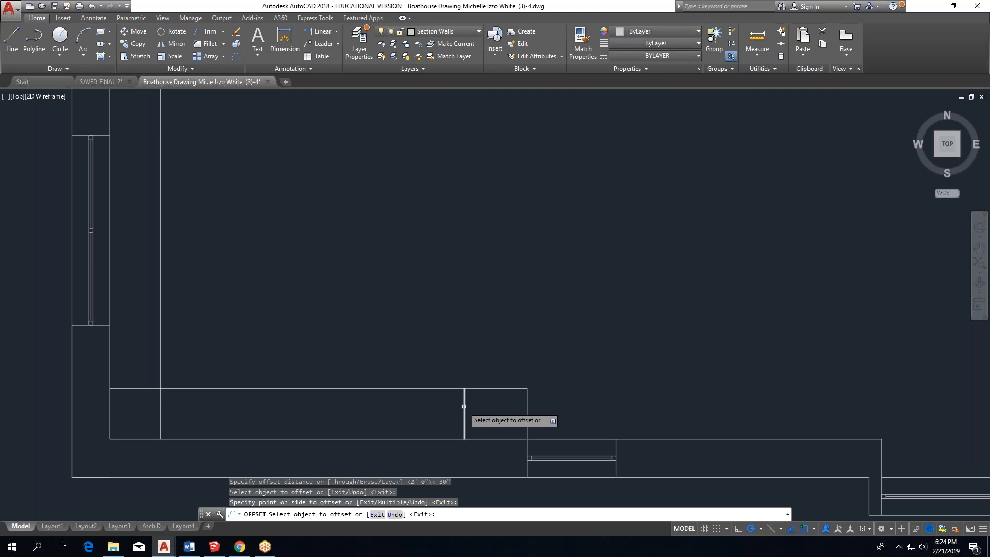
Offset the divider nearest the south cabinet run's east end 36" to the west.
{"action": "left_click", "coordinate": [237, 56]}
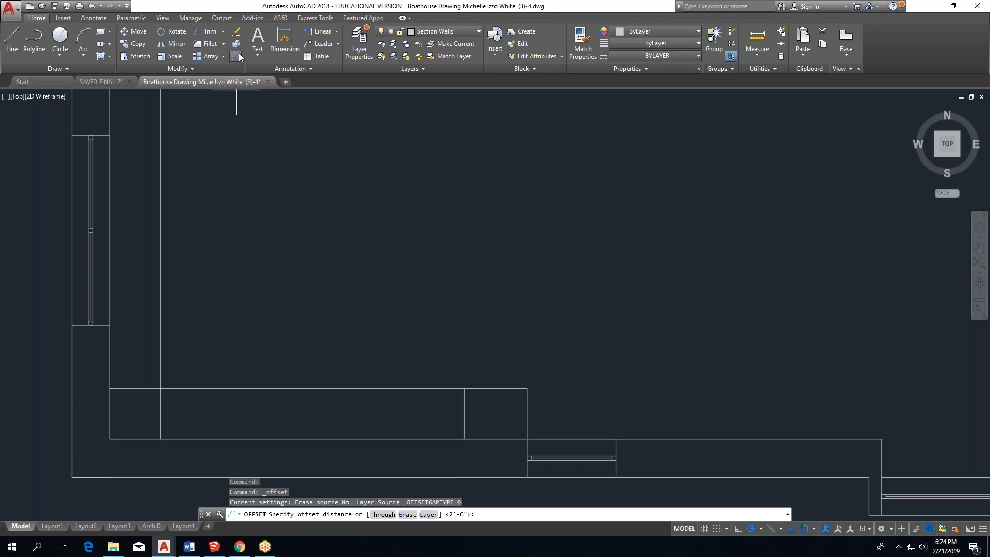
{"action": "type", "text": "36\""}
{"action": "key", "text": "Return"}
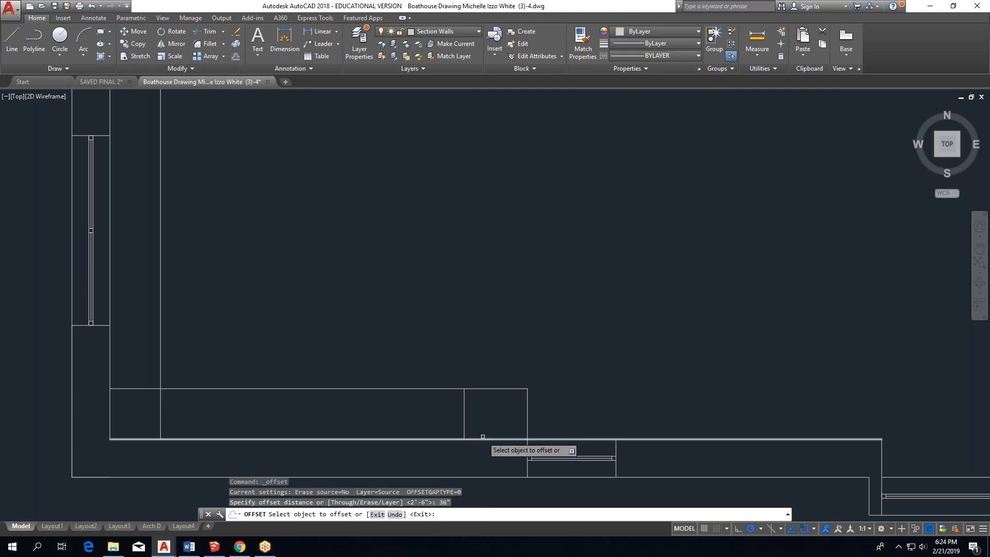
{"action": "left_click", "coordinate": [464, 410]}
{"action": "left_click", "coordinate": [358, 406]}
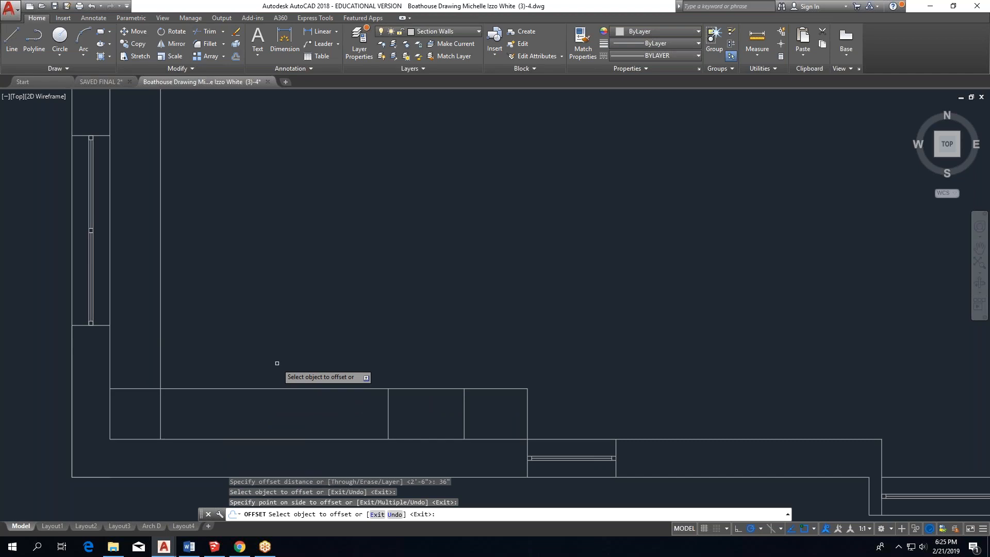
Offset the south cabinet run's front and east end lines and the west run's front line 1" outward for the countertop overhang.
{"action": "left_click", "coordinate": [236, 57]}
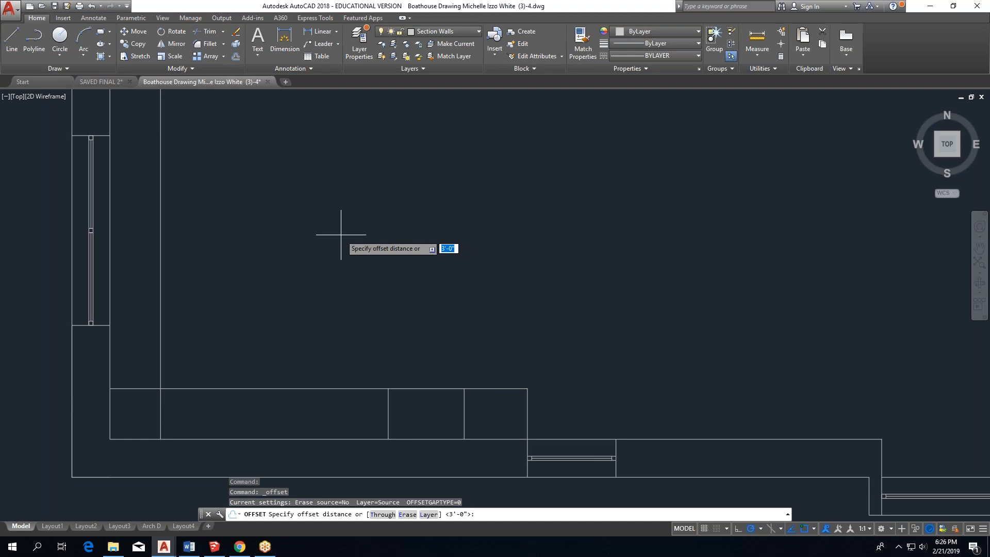
{"action": "key", "text": "Return"}
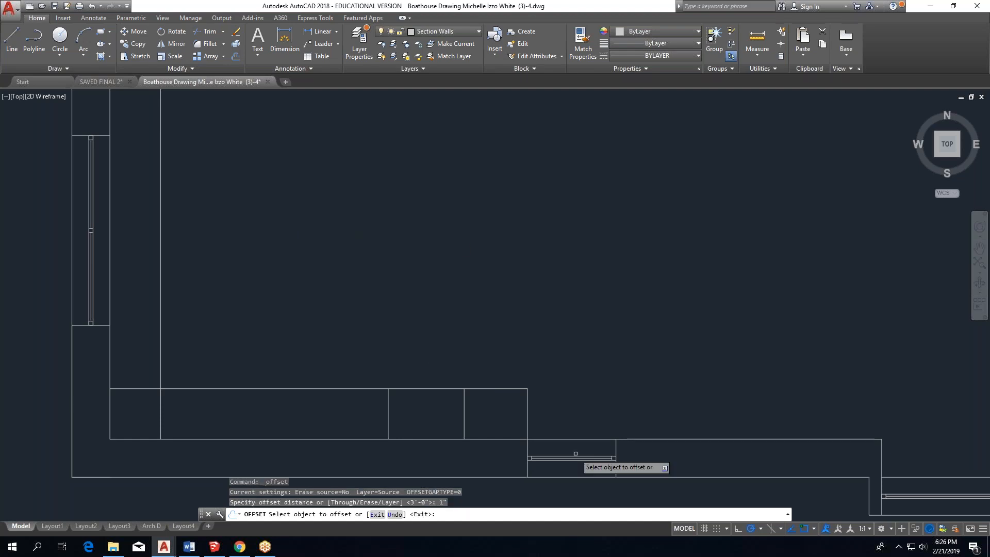
{"action": "left_click", "coordinate": [508, 388]}
{"action": "left_click", "coordinate": [507, 356]}
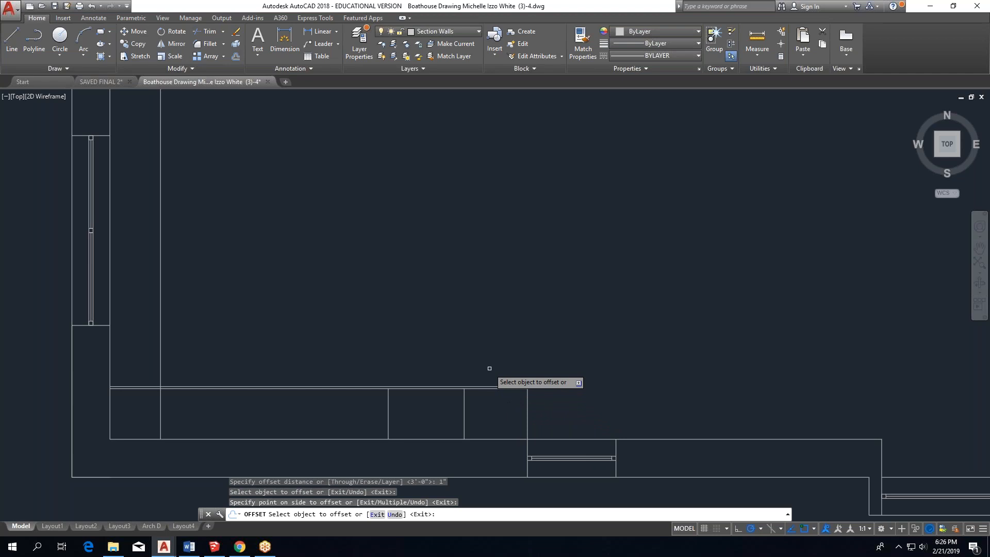
{"action": "left_click", "coordinate": [527, 415]}
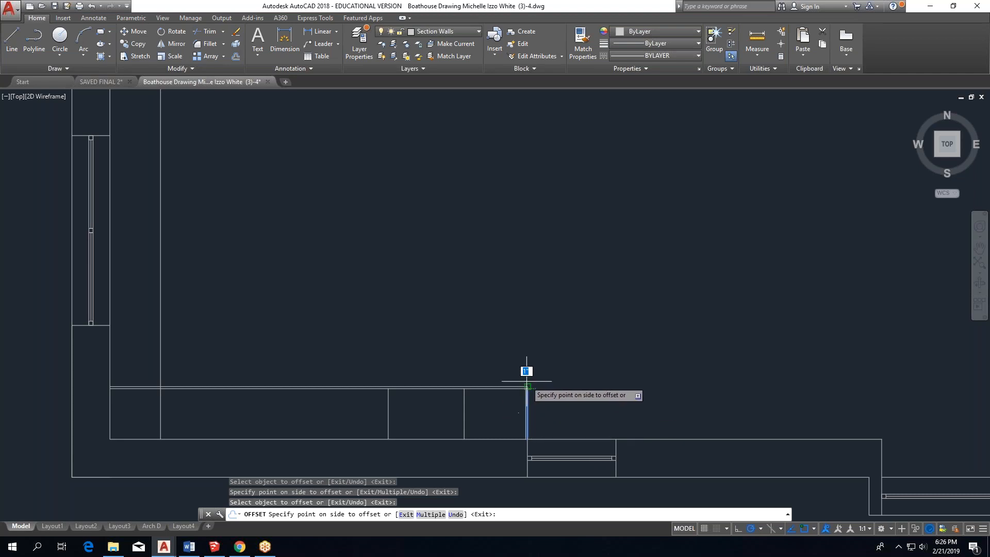
{"action": "left_click", "coordinate": [543, 404]}
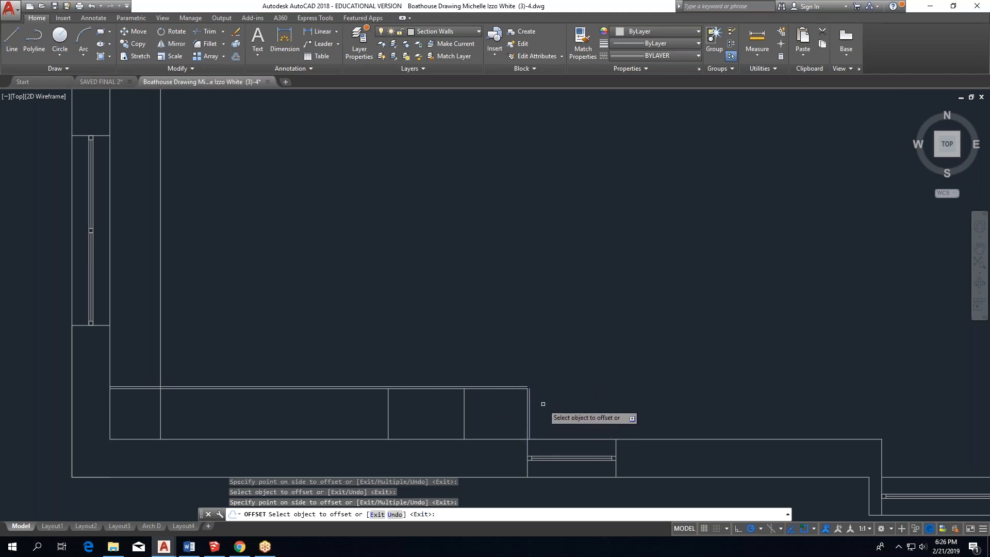
{"action": "left_click", "coordinate": [161, 313]}
{"action": "left_click", "coordinate": [244, 313]}
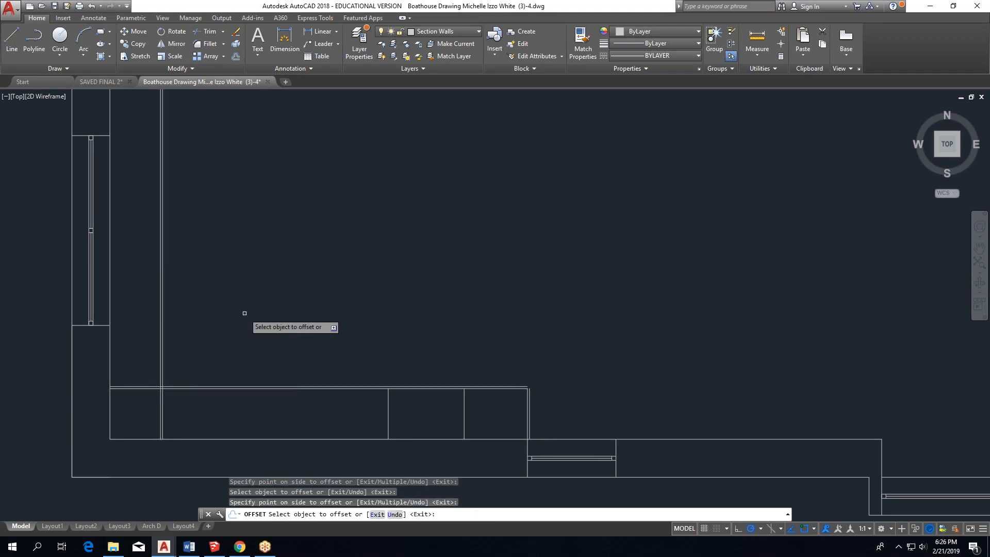
{"action": "scroll", "coordinate": [554, 370], "scroll_direction": "down", "scroll_amount": 2}
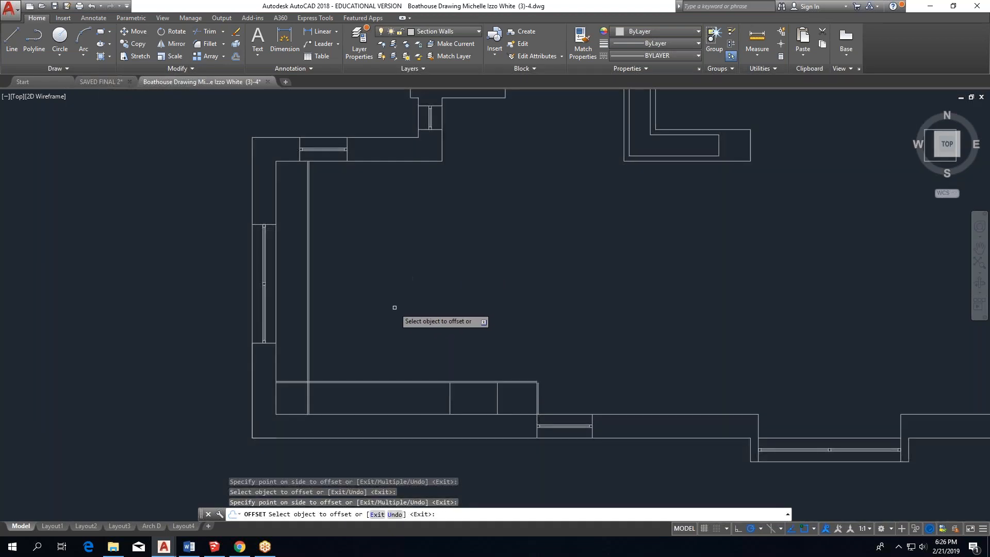
{"action": "scroll", "coordinate": [384, 371], "scroll_direction": "up", "scroll_amount": 2}
{"action": "middle_click_drag", "start_coordinate": [433, 344], "coordinate": [380, 373]}
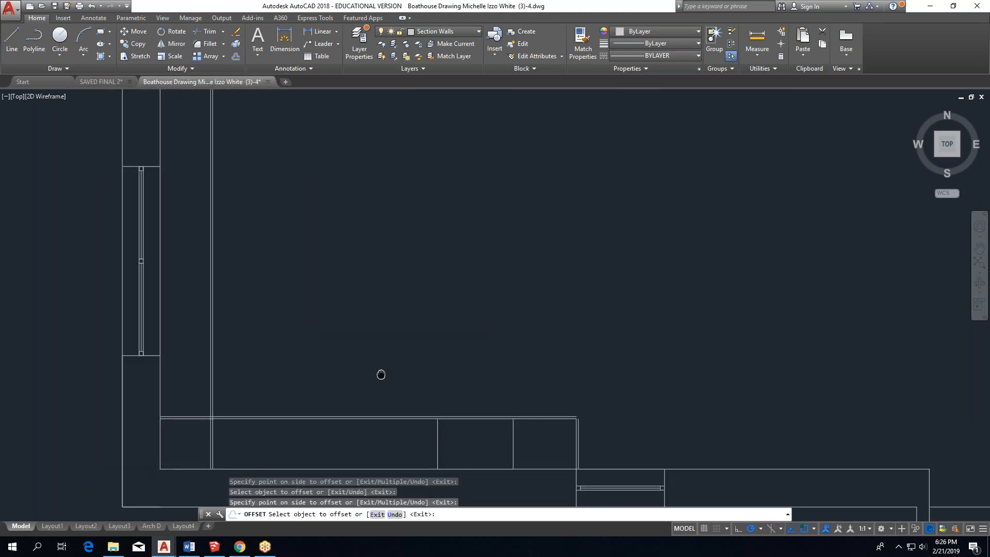
{"action": "key", "text": "Escape"}
{"action": "left_click", "coordinate": [211, 305]}
{"action": "left_click", "coordinate": [263, 416]}
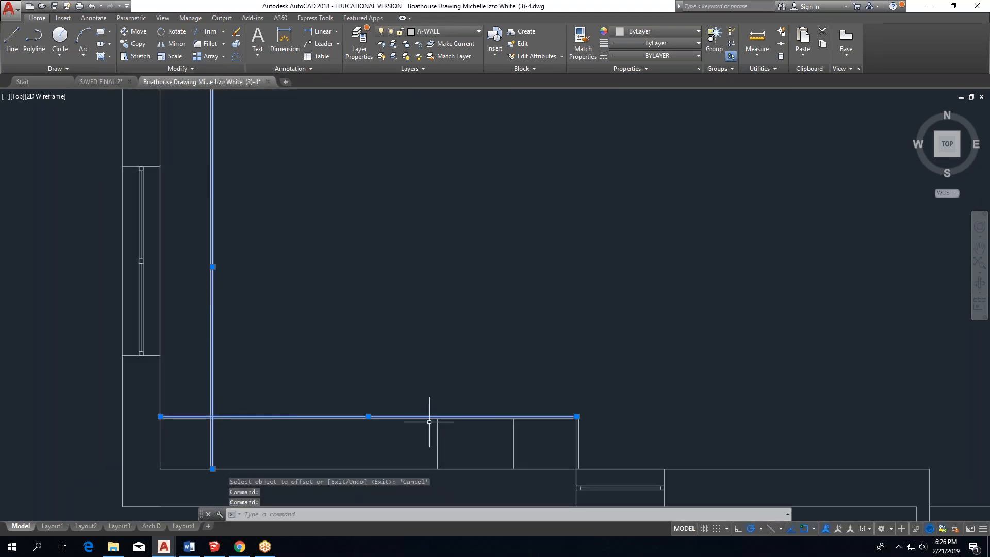
{"action": "left_click", "coordinate": [579, 442]}
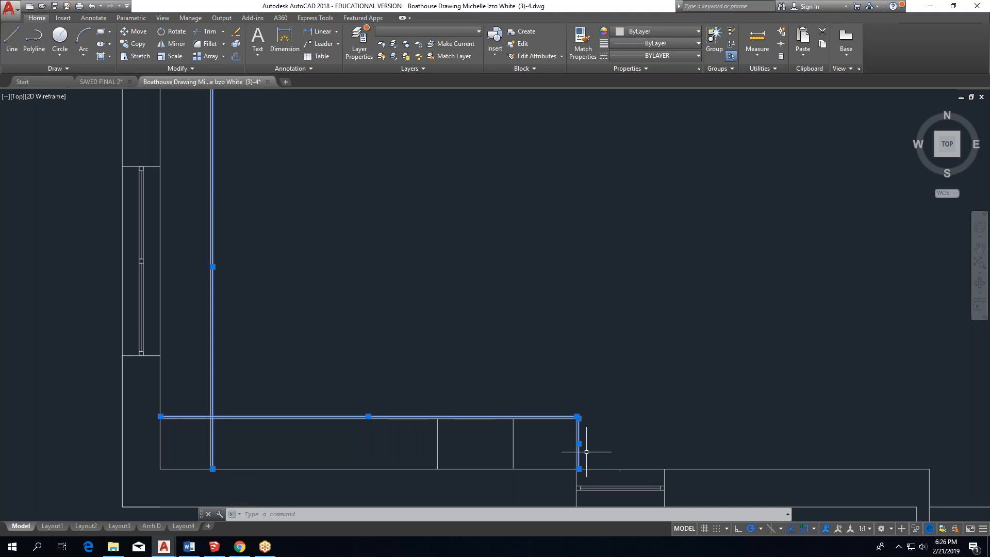
{"action": "key", "text": "Escape"}
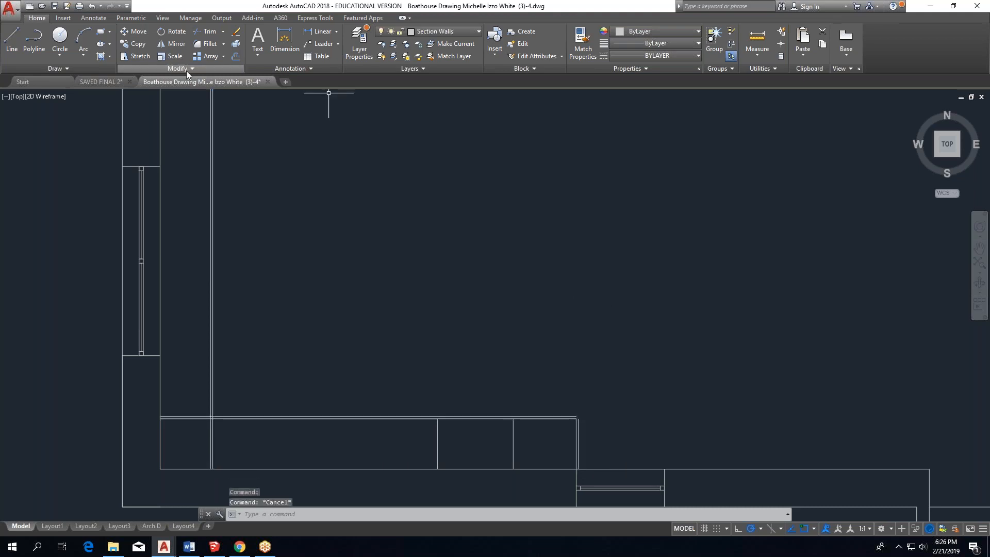
Fillet the outer countertop lines into sharp corners at the south run's east end and where the south and west runs meet.
{"action": "left_click", "coordinate": [206, 45]}
{"action": "left_click", "coordinate": [576, 433]}
{"action": "left_click", "coordinate": [568, 417]}
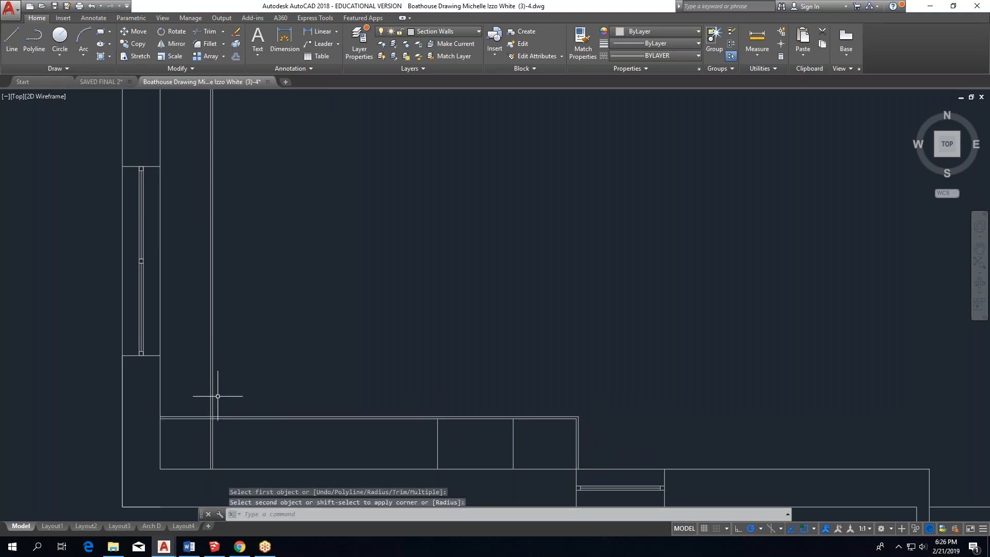
{"action": "key", "text": "Return"}
{"action": "left_click", "coordinate": [215, 416]}
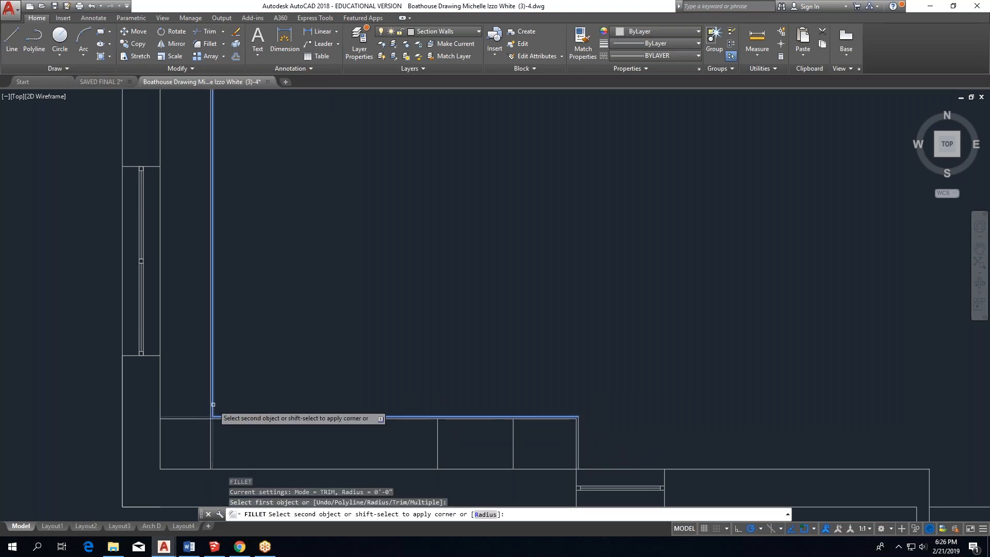
{"action": "left_click", "coordinate": [211, 404]}
{"action": "mouse_move", "coordinate": [236, 206]}
{"action": "middle_mouse_down"}
{"action": "mouse_move", "coordinate": [238, 303]}
{"action": "mouse_move", "coordinate": [248, 206]}
{"action": "middle_mouse_up"}
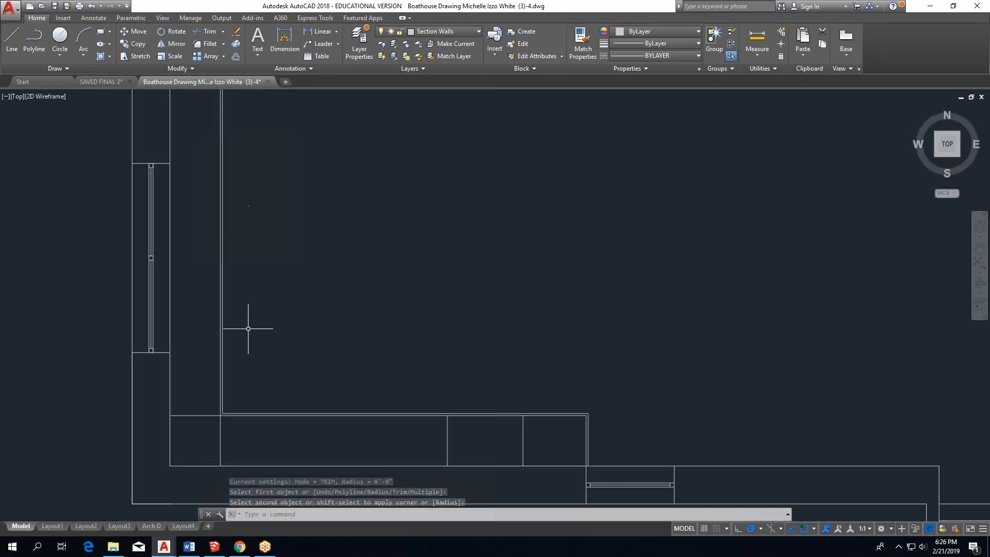
{"action": "key", "text": "Escape"}
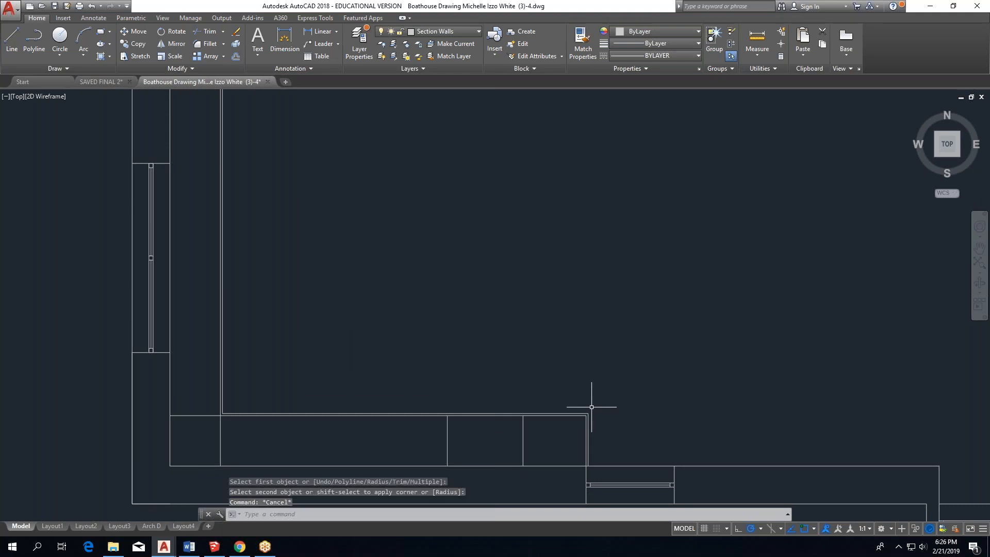
{"action": "left_click", "coordinate": [588, 418]}
{"action": "left_click", "coordinate": [582, 413]}
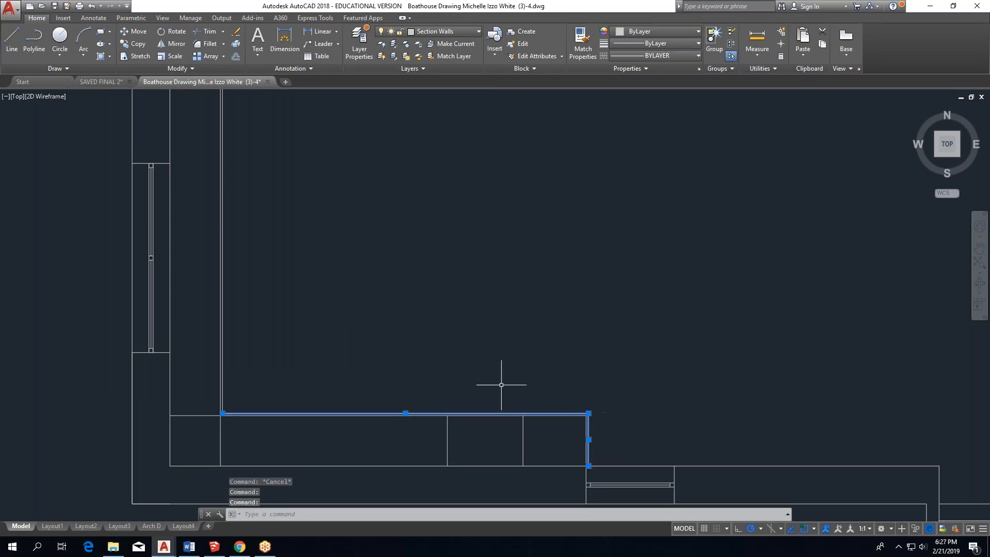
{"action": "left_click", "coordinate": [222, 323]}
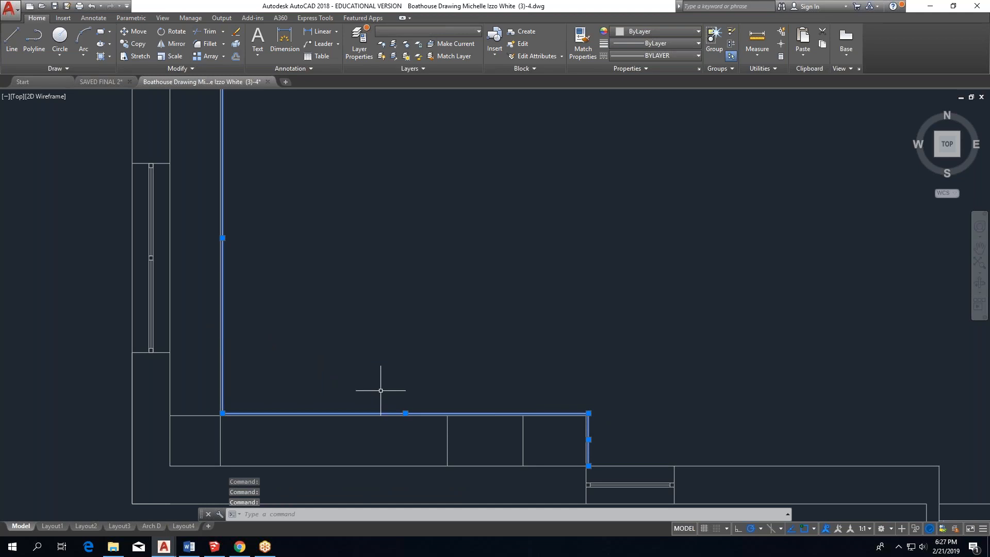
{"action": "key", "text": "Escape"}
Measure the countertop's depth at its east end, from the south wall's inside face to the outer front edge.
{"action": "left_click", "coordinate": [766, 39]}
{"action": "scroll", "coordinate": [587, 469], "scroll_direction": "up", "scroll_amount": 5}
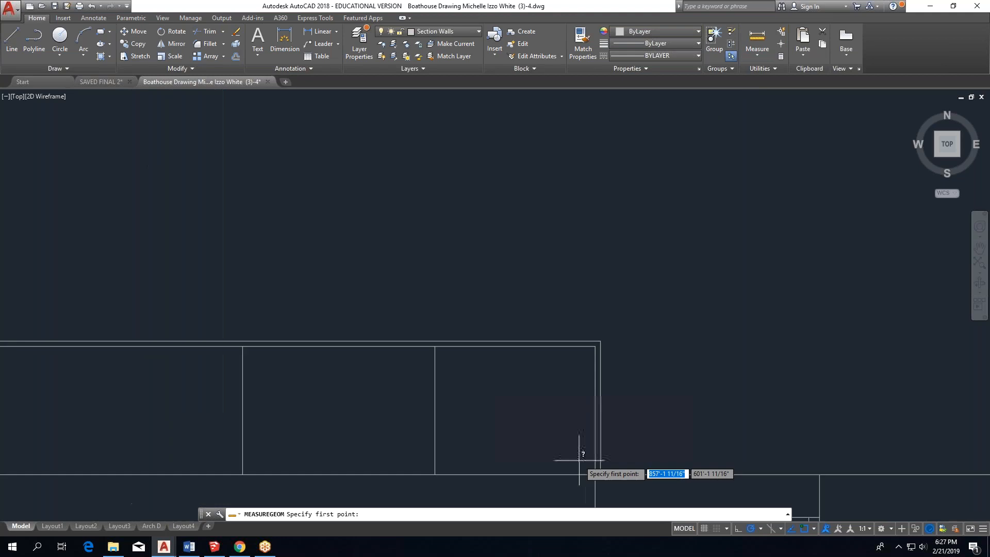
{"action": "left_click", "coordinate": [603, 484]}
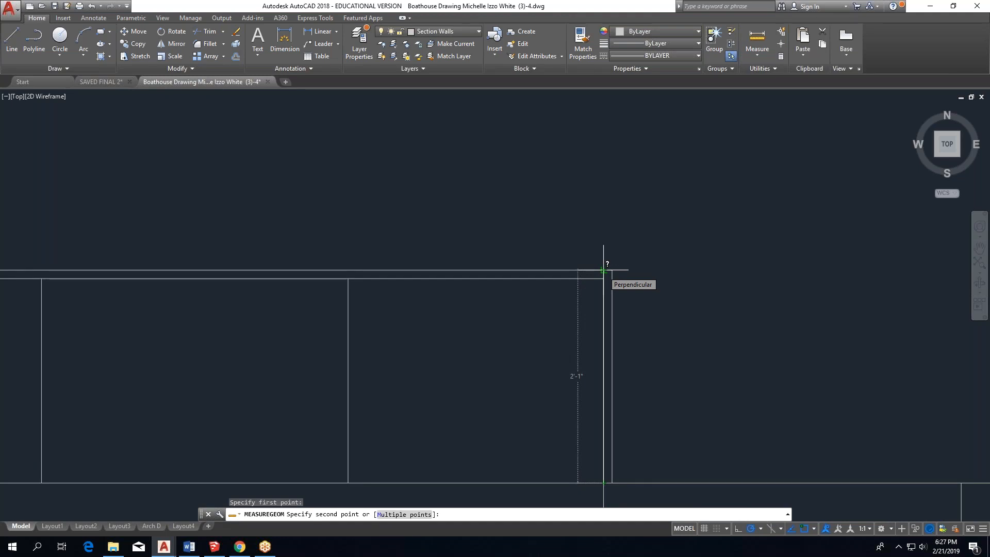
{"action": "key", "text": "Escape"}
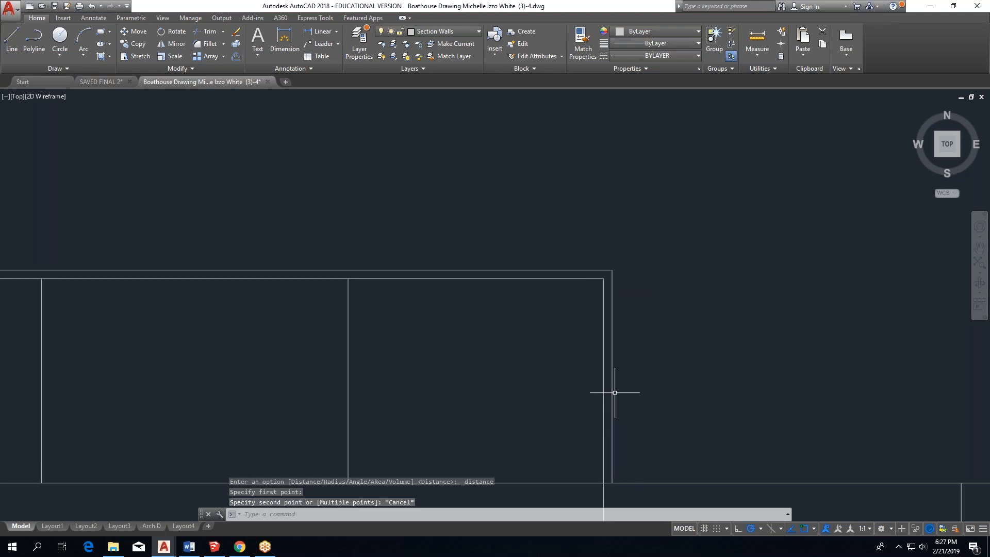
Change the linetype of the cabinet front lines, the south run's east end line and both dividers to DASHED2, leaving the outer countertop lines solid.
{"action": "scroll", "coordinate": [577, 273], "scroll_direction": "down", "scroll_amount": 2}
{"action": "scroll", "coordinate": [436, 298], "scroll_direction": "down", "scroll_amount": 2}
{"action": "mouse_move", "coordinate": [342, 185]}
{"action": "middle_mouse_down"}
{"action": "mouse_move", "coordinate": [346, 403]}
{"action": "mouse_move", "coordinate": [374, 299]}
{"action": "middle_mouse_up"}
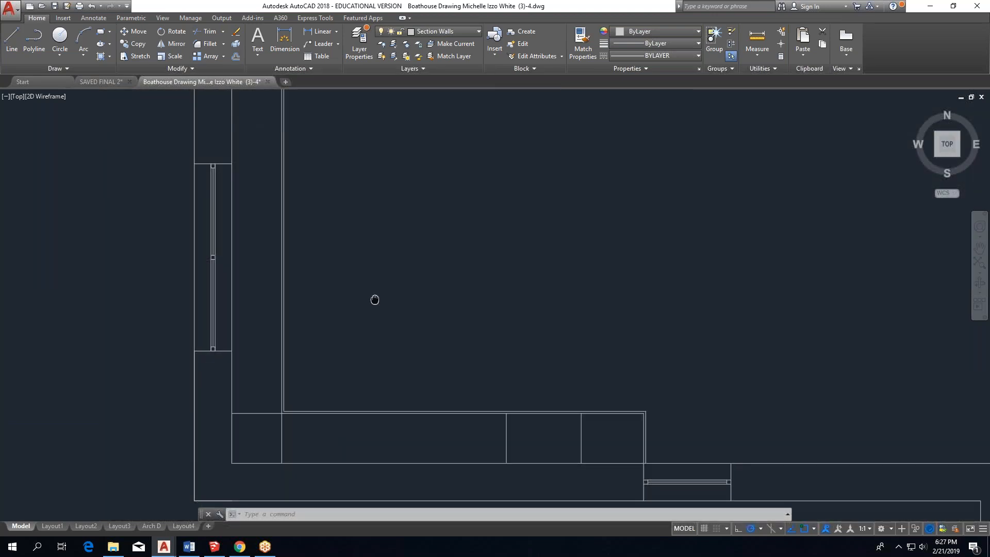
{"action": "scroll", "coordinate": [579, 433], "scroll_direction": "up", "scroll_amount": 4}
{"action": "scroll", "coordinate": [578, 422], "scroll_direction": "down", "scroll_amount": 2}
{"action": "left_click", "coordinate": [683, 415]}
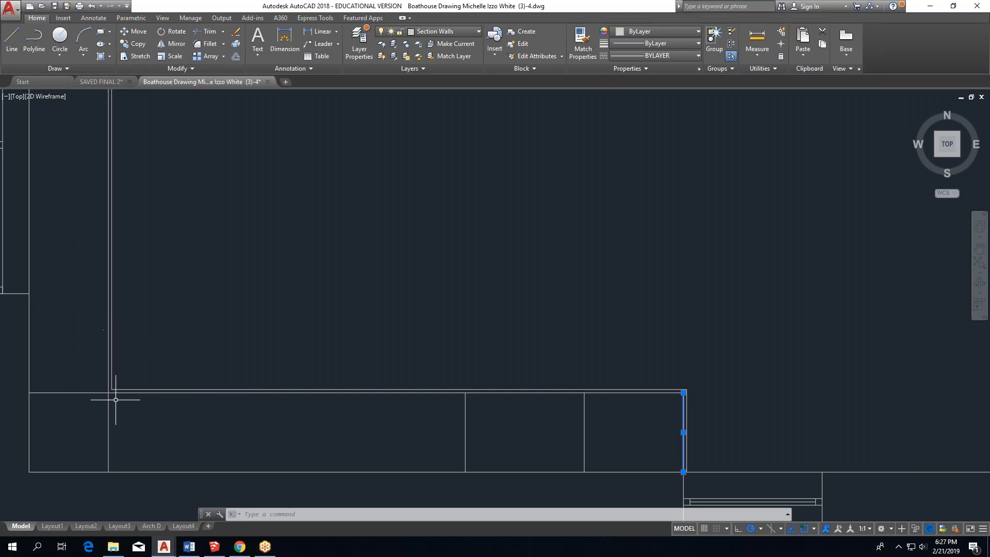
{"action": "left_click", "coordinate": [628, 393]}
{"action": "left_click", "coordinate": [107, 299]}
{"action": "left_click", "coordinate": [465, 419]}
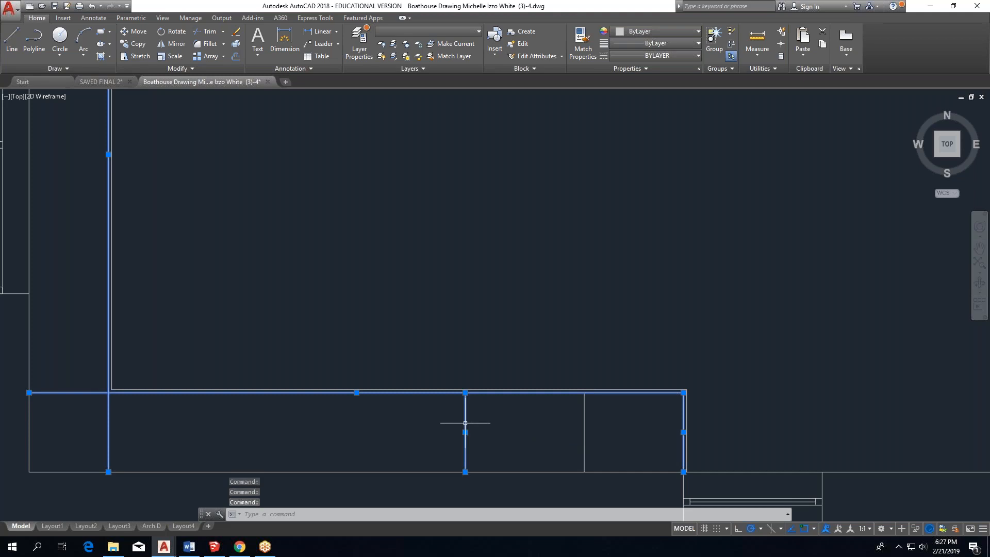
{"action": "left_click", "coordinate": [584, 408]}
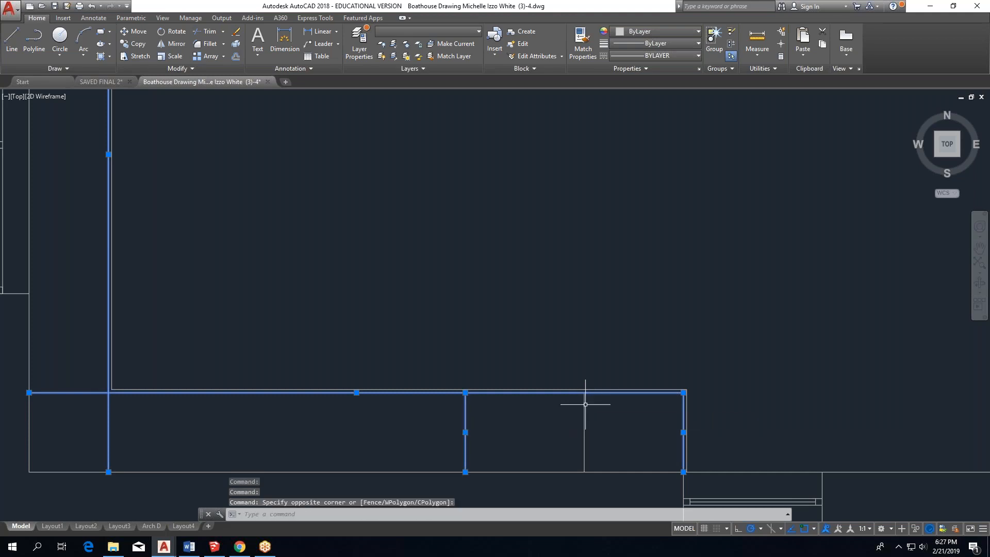
{"action": "left_click", "coordinate": [586, 402]}
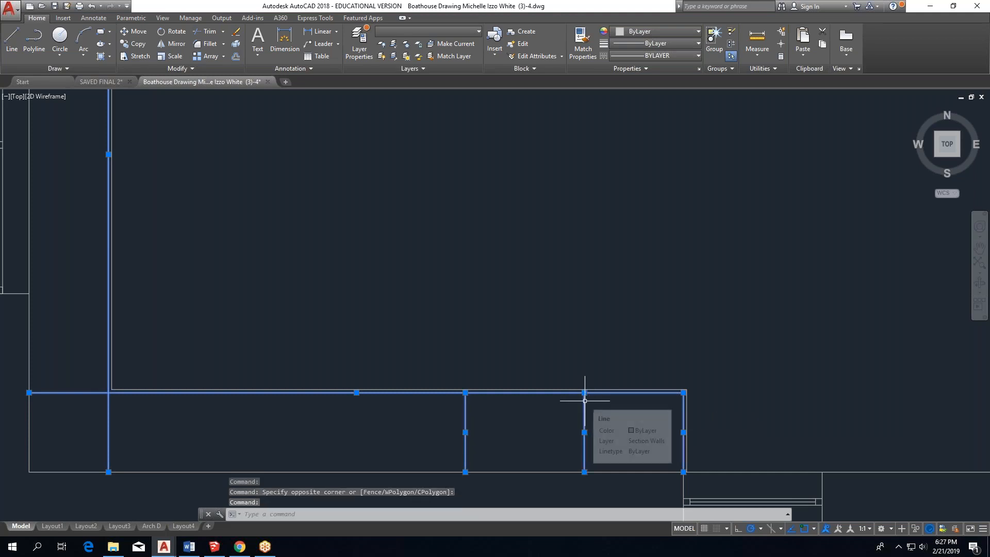
{"action": "right_click", "coordinate": [585, 400]}
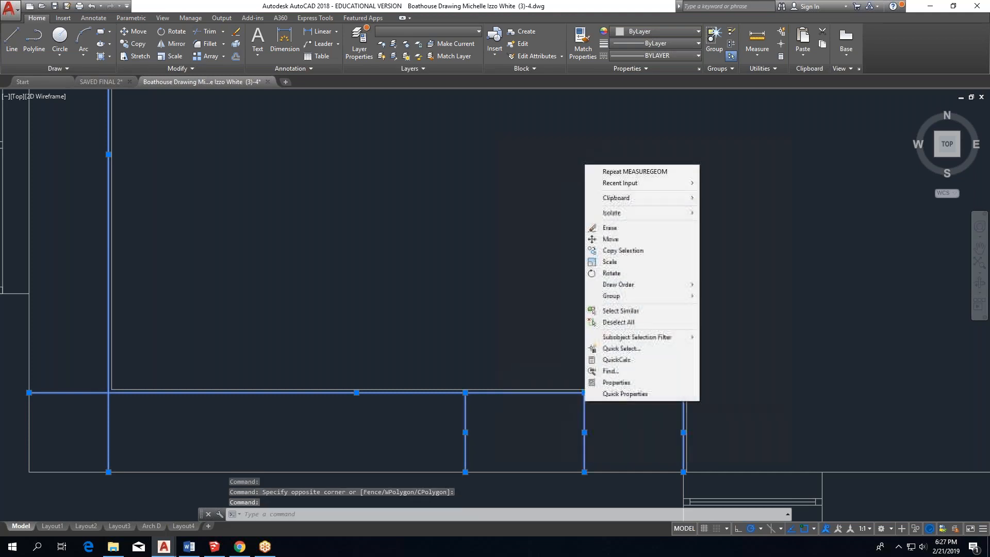
{"action": "left_click", "coordinate": [605, 385]}
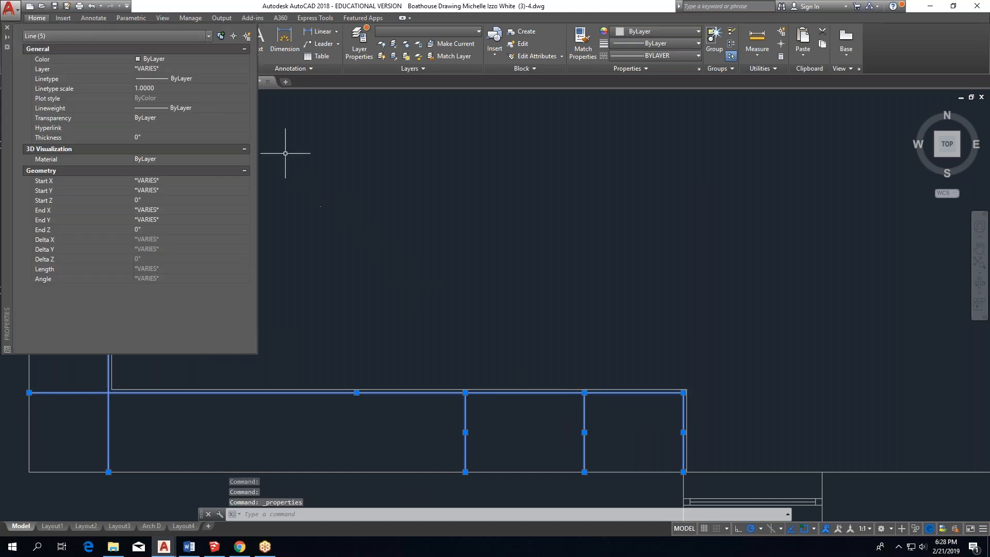
{"action": "left_click", "coordinate": [175, 78]}
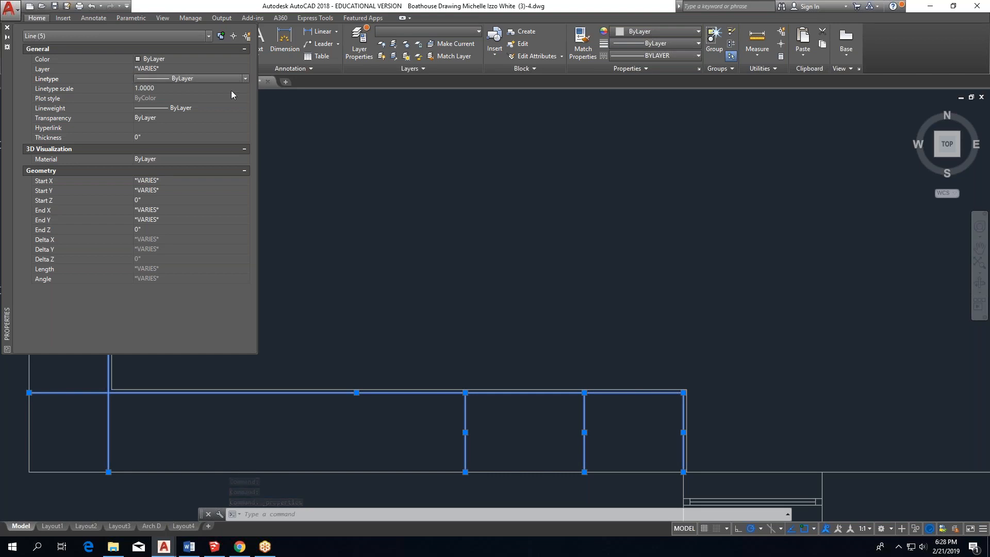
{"action": "left_click", "coordinate": [246, 78]}
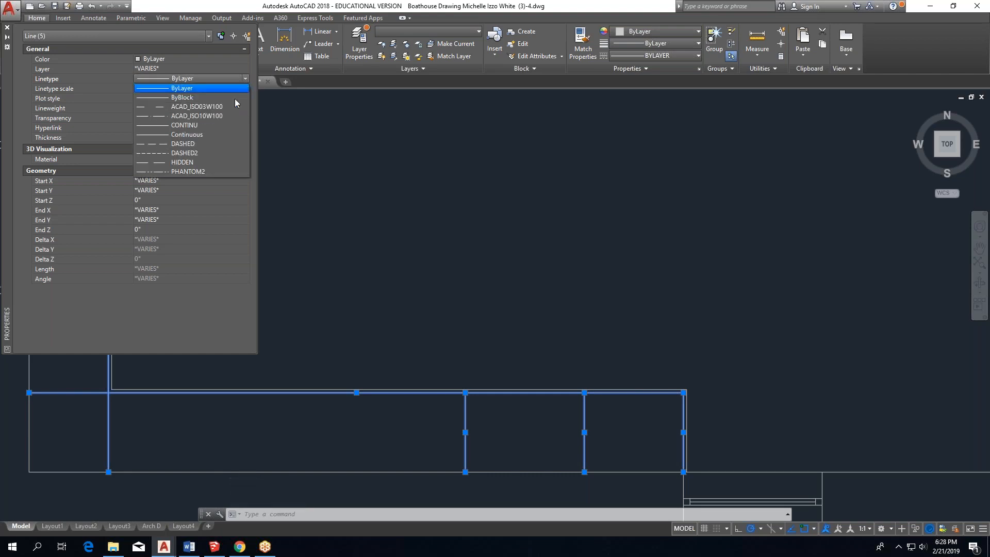
{"action": "left_click", "coordinate": [213, 152]}
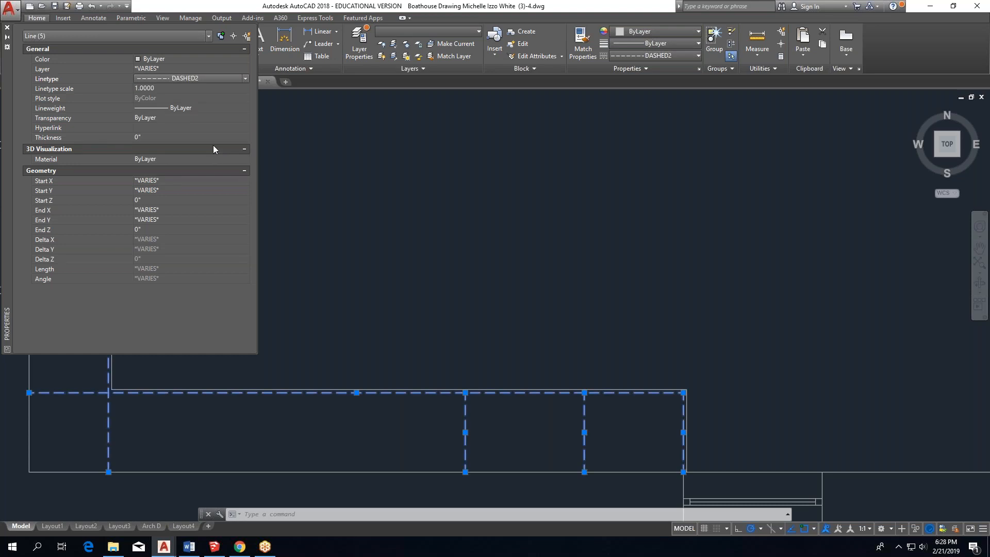
{"action": "left_click", "coordinate": [244, 79]}
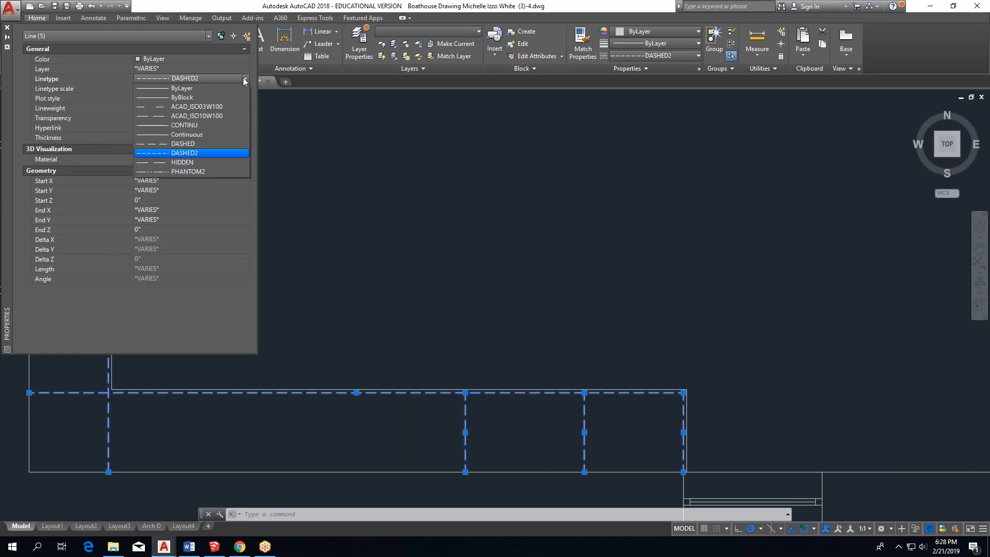
{"action": "left_click", "coordinate": [203, 153]}
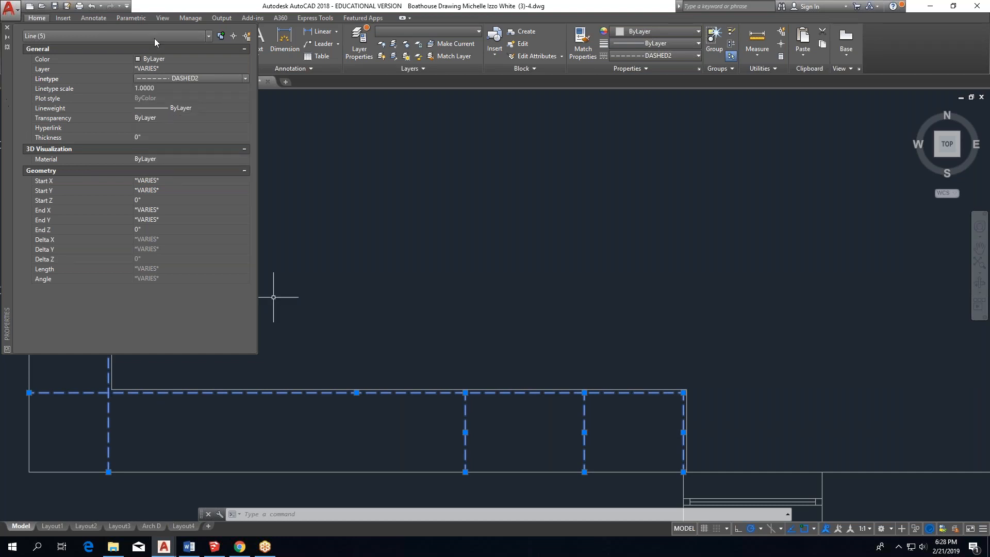
{"action": "left_click", "coordinate": [6, 27]}
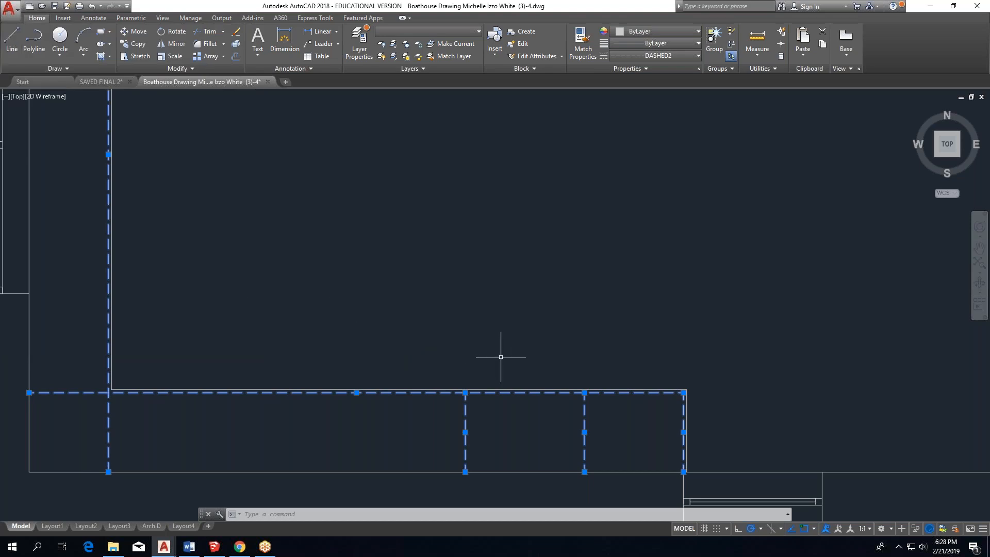
{"action": "key", "text": "Escape"}
Inspect the properties of the two dashed dividers in the south cabinet run.
{"action": "scroll", "coordinate": [458, 348], "scroll_direction": "down", "scroll_amount": 5}
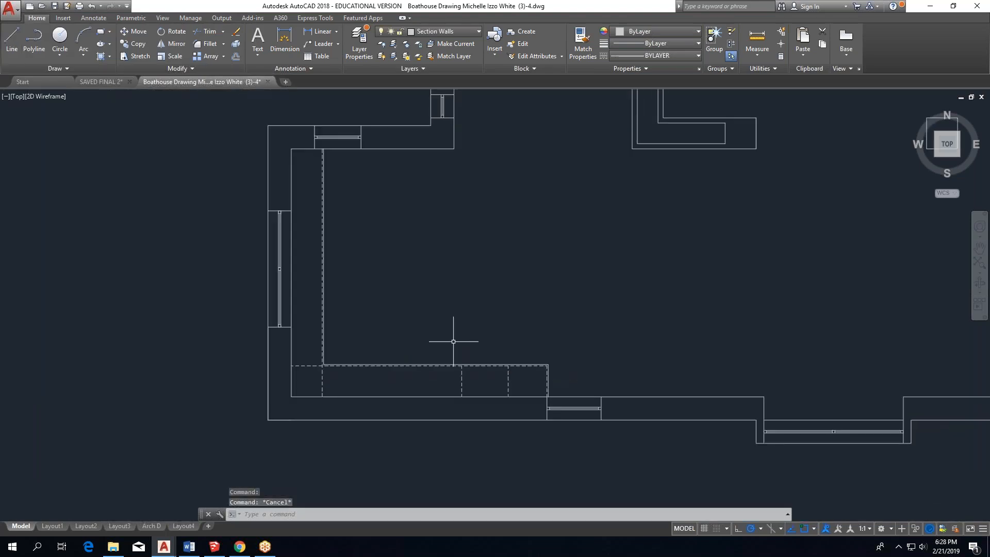
{"action": "left_click", "coordinate": [519, 378]}
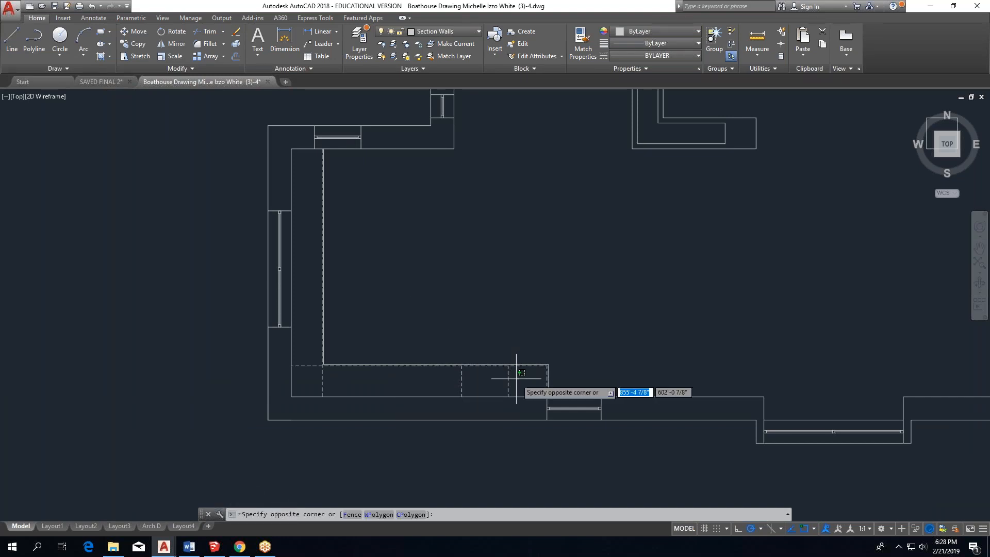
{"action": "left_click", "coordinate": [433, 388]}
{"action": "right_click", "coordinate": [511, 376]}
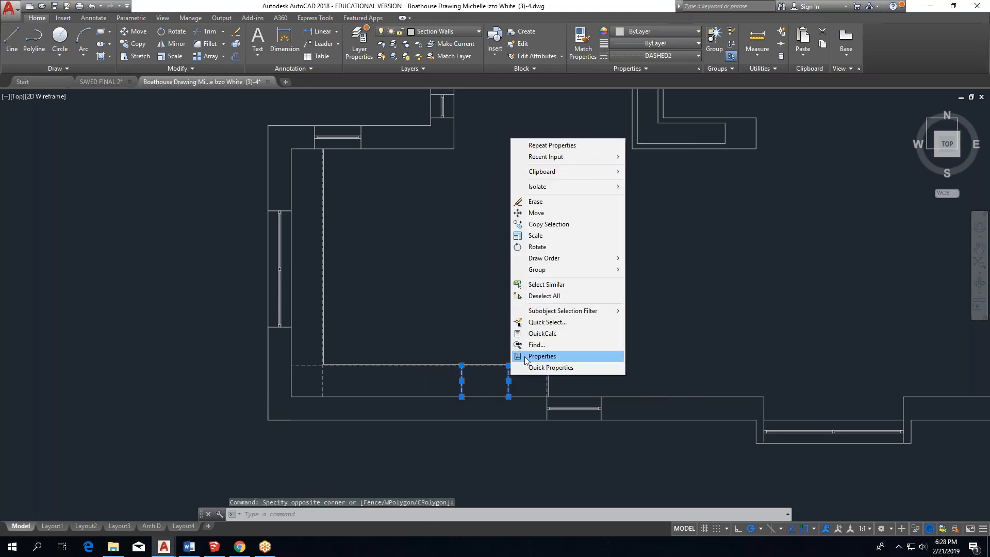
{"action": "left_click", "coordinate": [546, 356]}
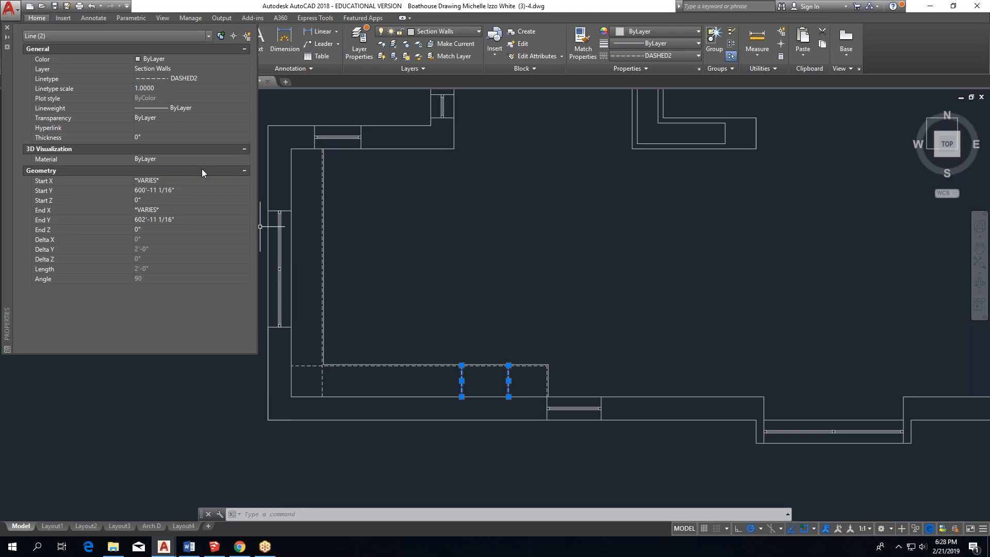
{"action": "key", "text": "Escape"}
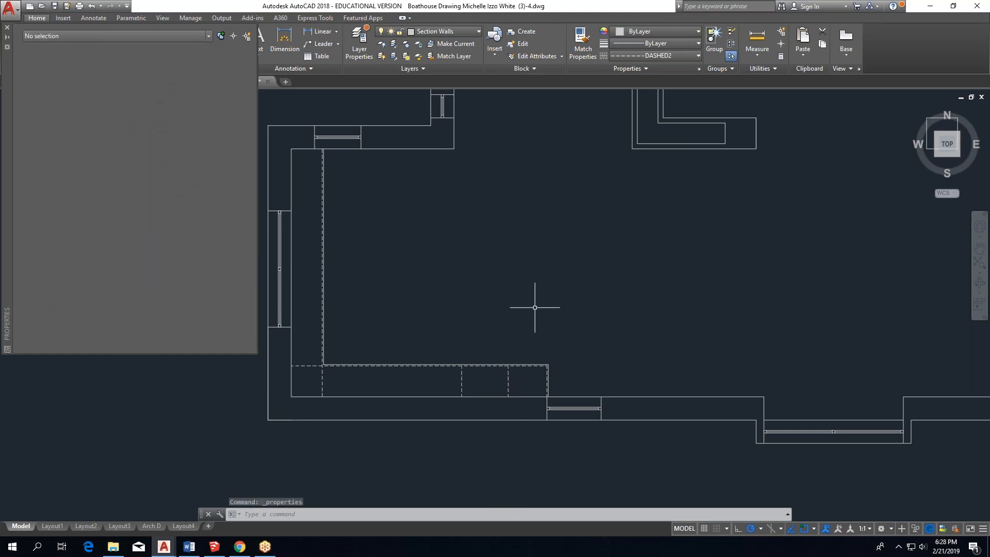
{"action": "left_click", "coordinate": [6, 26]}
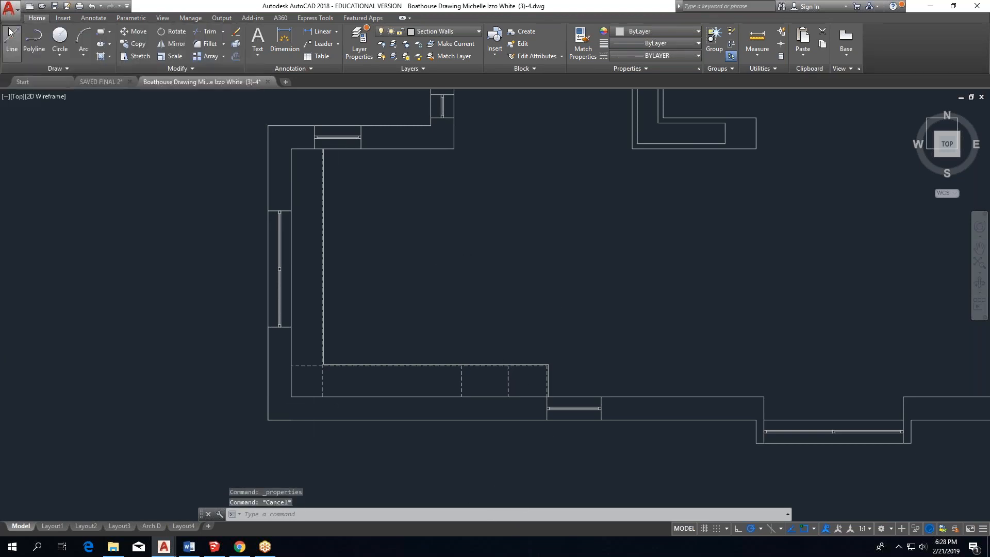
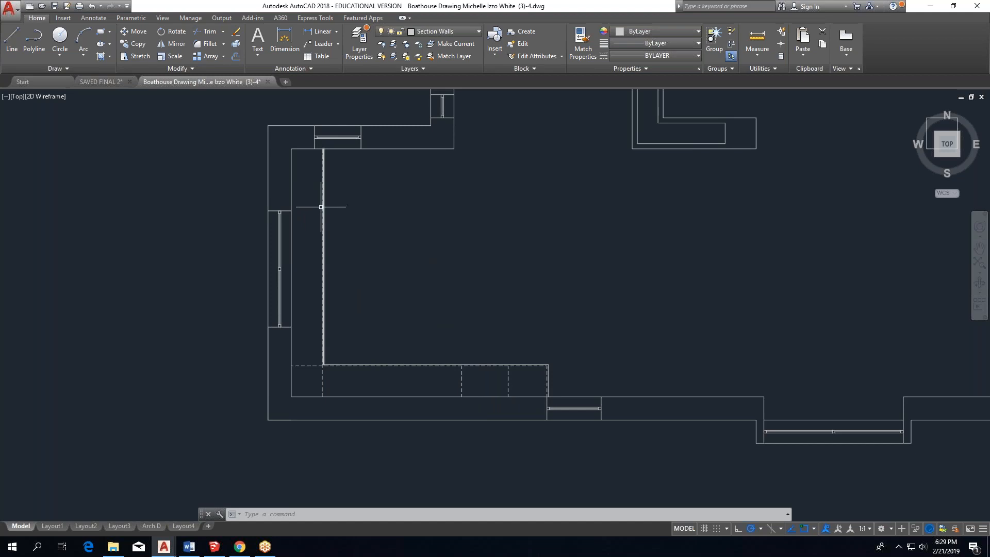
Create a new layer named Kitchen Cabinets.
{"action": "left_click", "coordinate": [460, 30]}
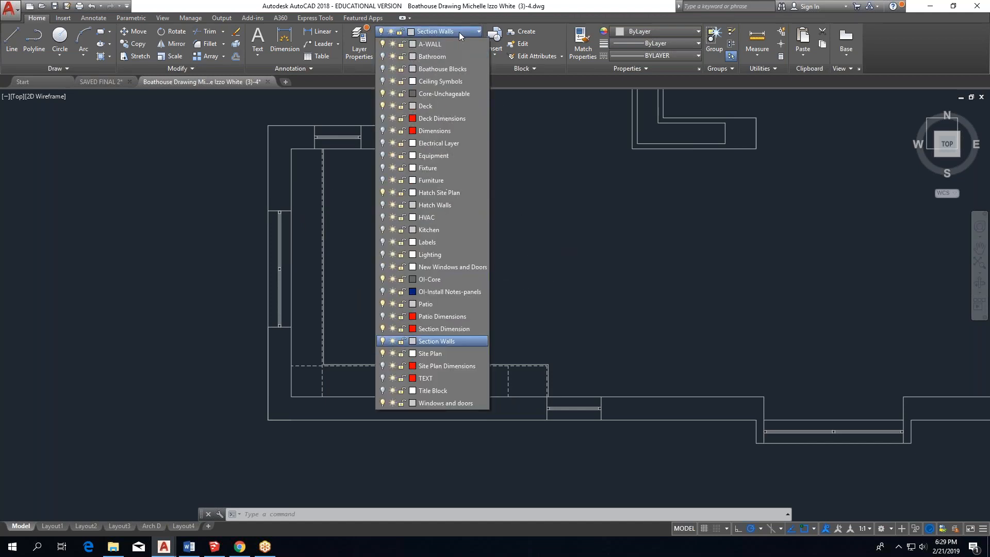
{"action": "left_click", "coordinate": [362, 39]}
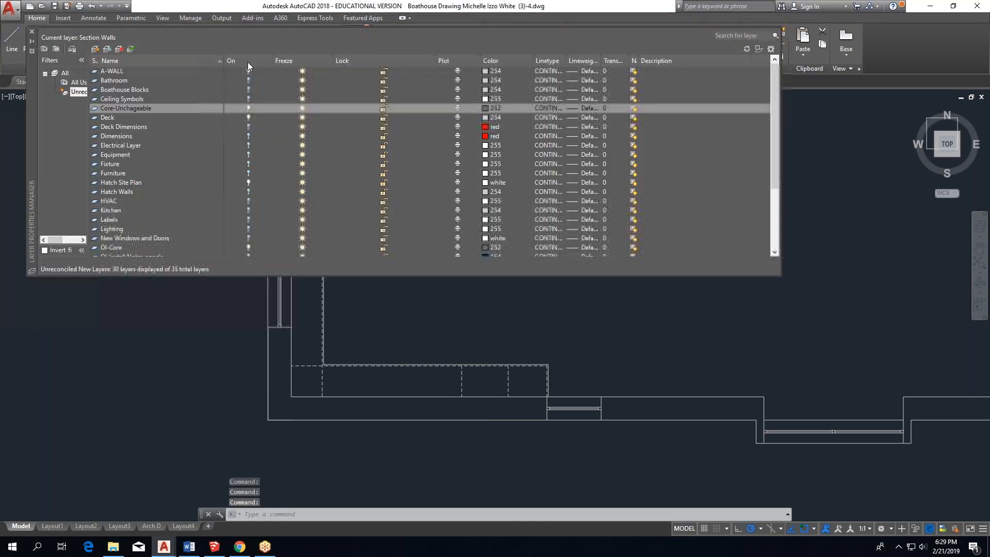
{"action": "left_click", "coordinate": [96, 50]}
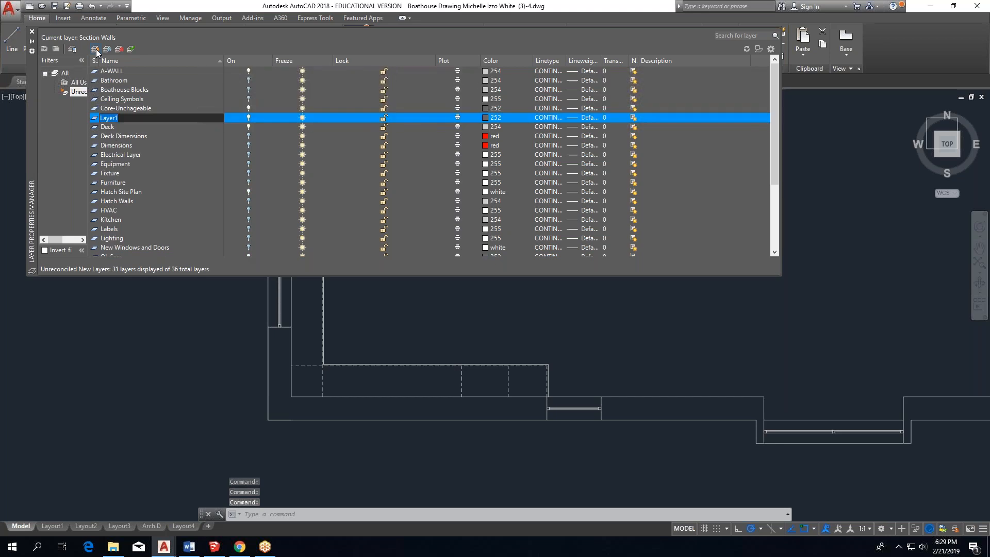
{"action": "type", "text": "K"}
{"action": "type", "text": "itchen Counter"}
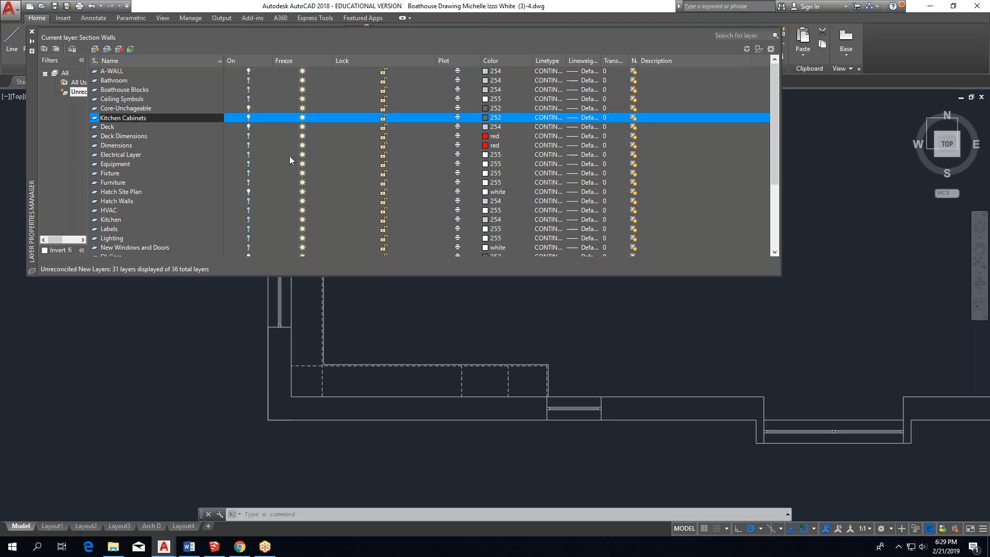
{"action": "left_click", "coordinate": [276, 137]}
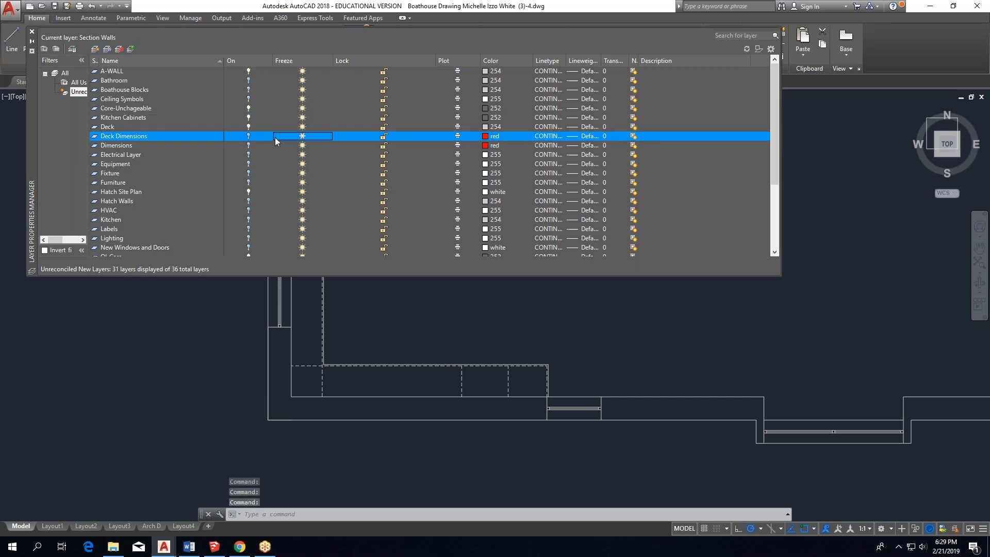
Create a second new layer named Kitchen Countertops.
{"action": "left_click", "coordinate": [96, 51]}
{"action": "key", "text": "BackSpace"}
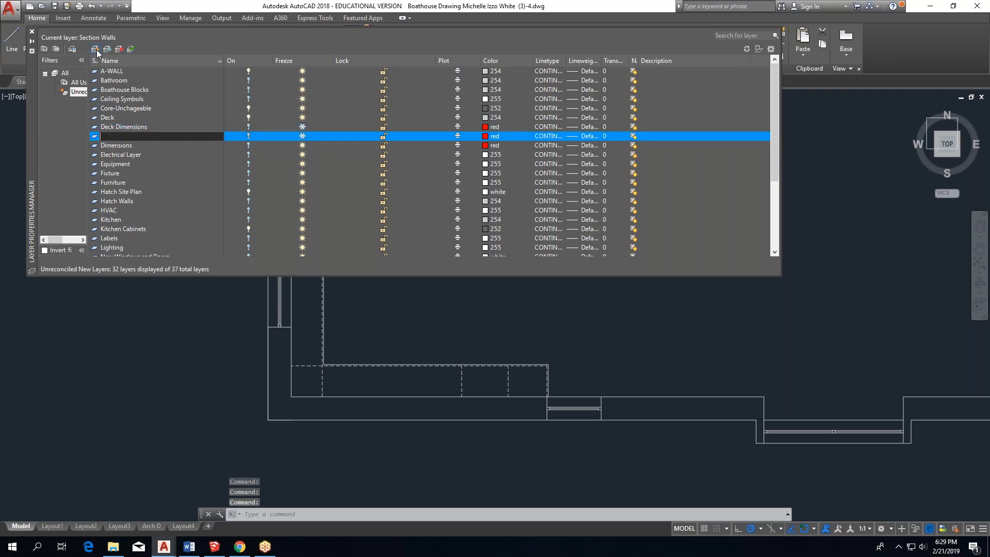
{"action": "type", "text": "Kitchen"}
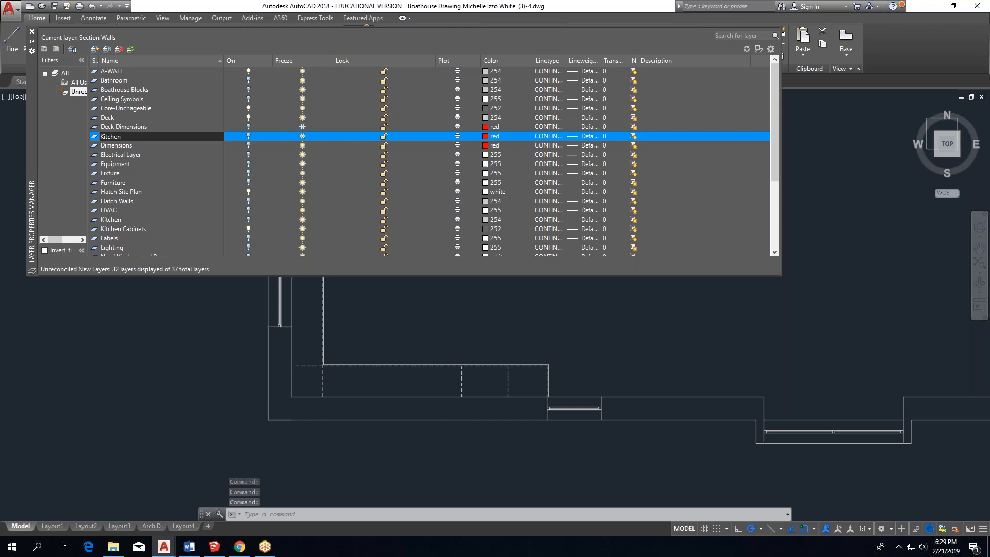
{"action": "type", "text": " Countertops"}
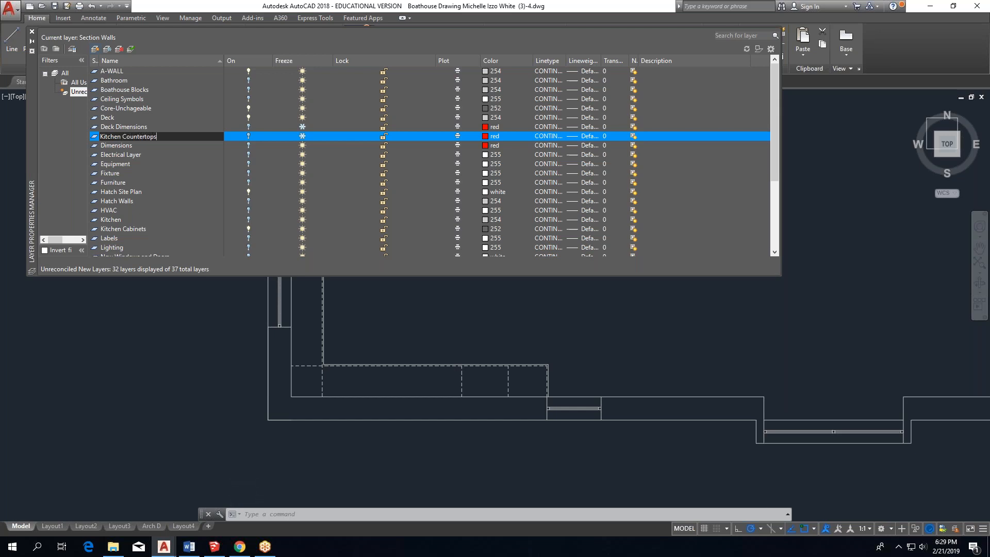
{"action": "left_click", "coordinate": [683, 157]}
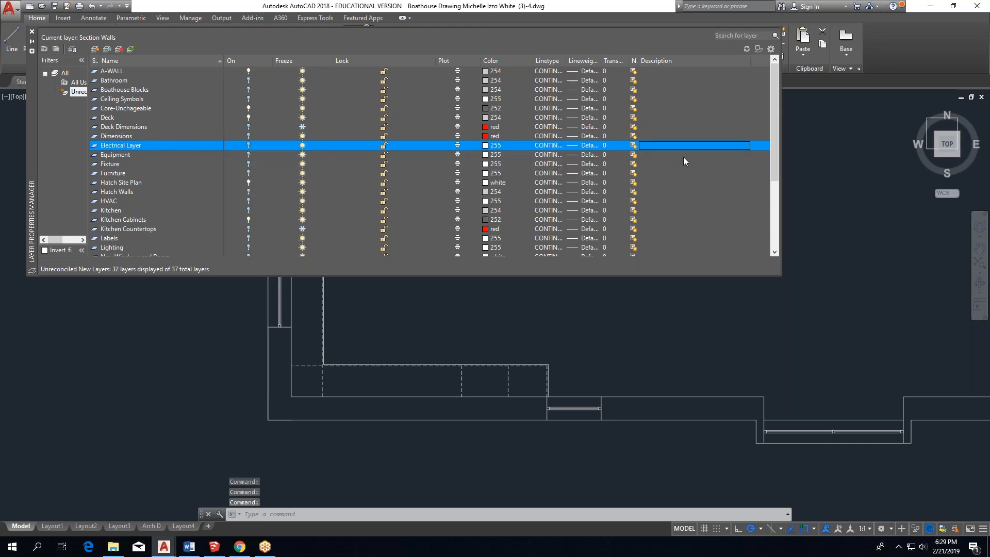
Make Kitchen Cabinets the current layer and close the layer manager.
{"action": "left_click", "coordinate": [122, 228]}
{"action": "left_click", "coordinate": [127, 219]}
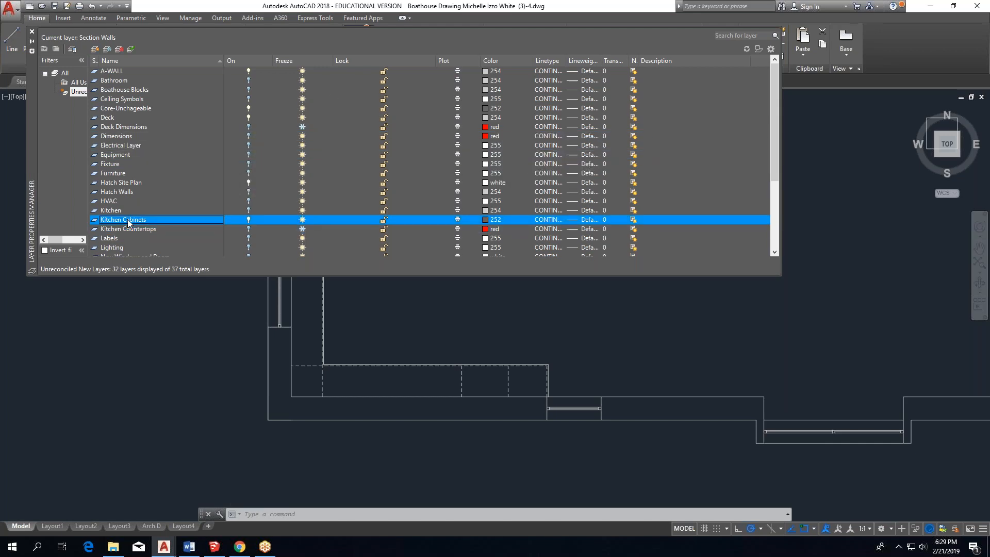
{"action": "double_click", "coordinate": [211, 218]}
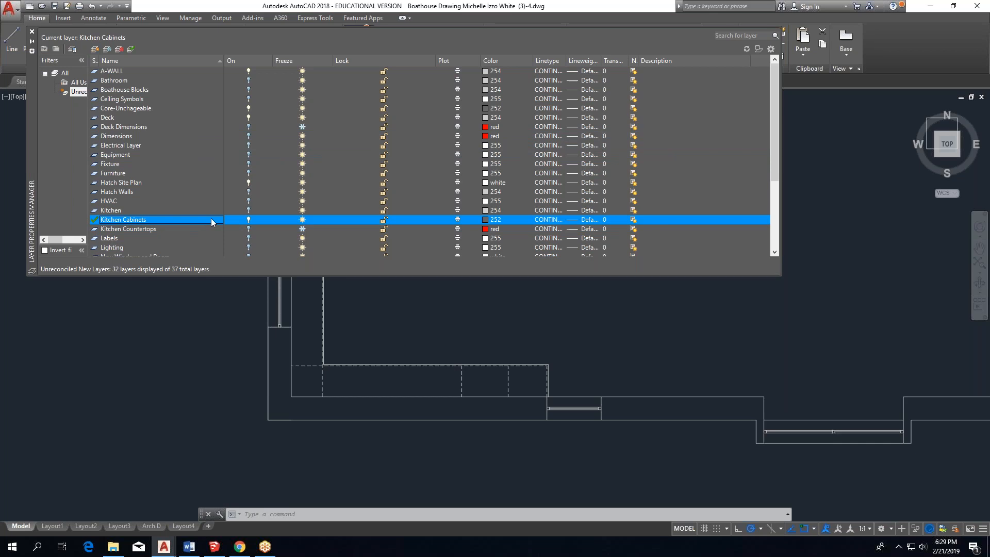
{"action": "left_click", "coordinate": [33, 32]}
Move all the cabinet and countertop lines of the south and west runs to the Kitchen Cabinets layer.
{"action": "left_click", "coordinate": [586, 324]}
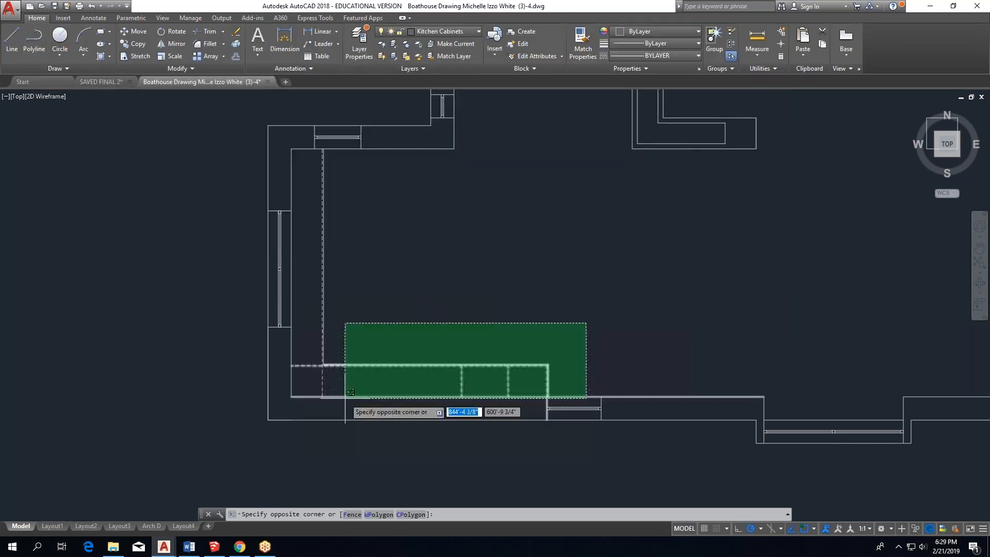
{"action": "left_click", "coordinate": [316, 397]}
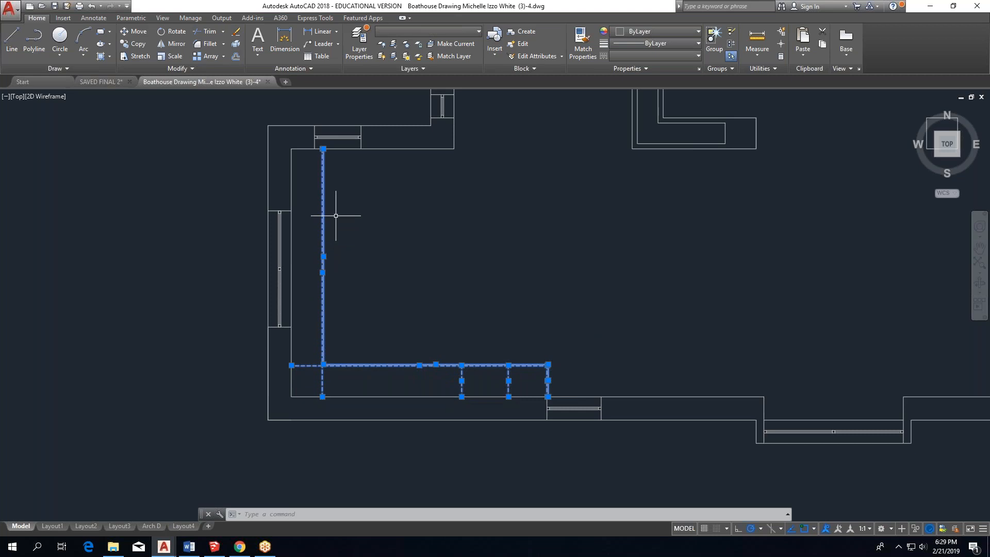
{"action": "left_click", "coordinate": [445, 34]}
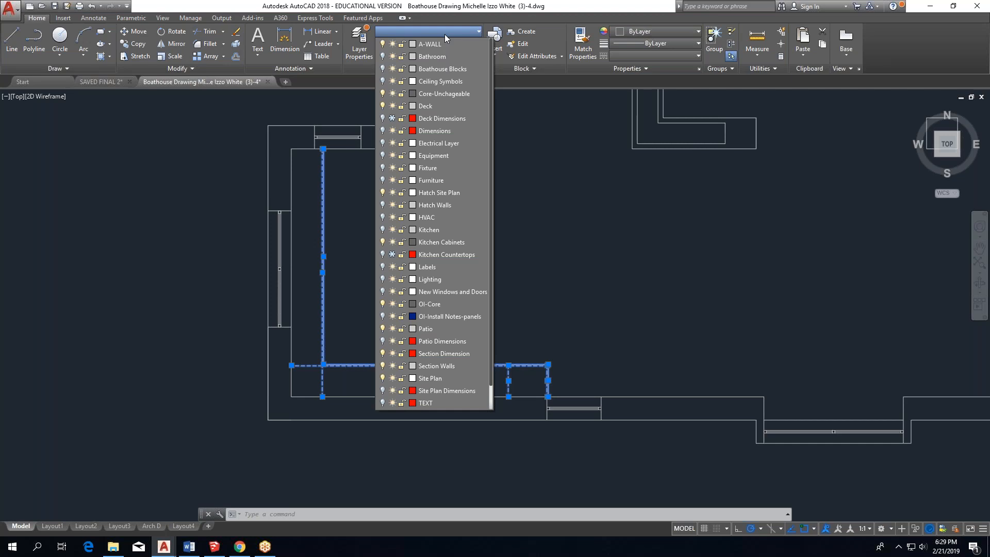
{"action": "left_click", "coordinate": [446, 242]}
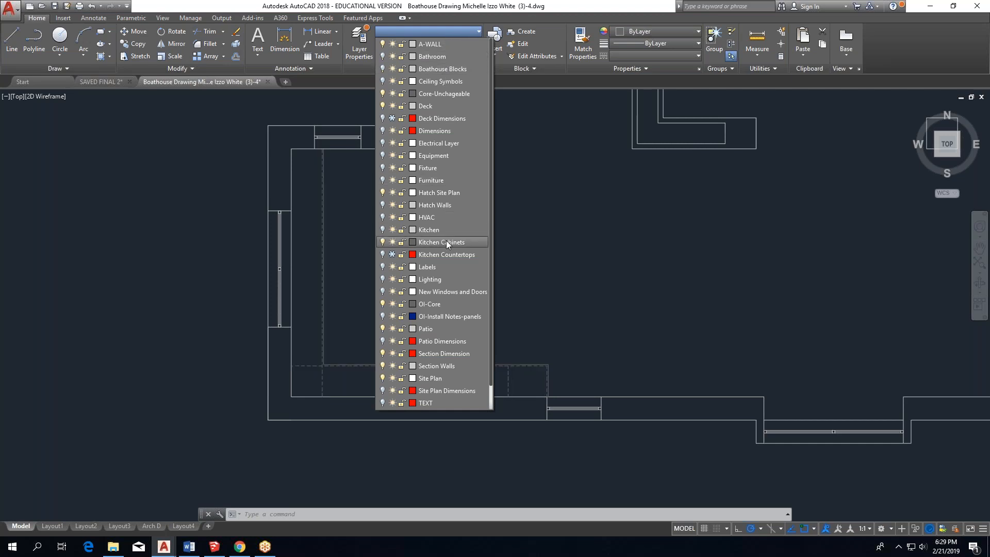
Assign the selected cabinet and countertop lines to the Kitchen Cabinets layer, and check that layer's linetype in the layer manager.
{"action": "left_click", "coordinate": [447, 242]}
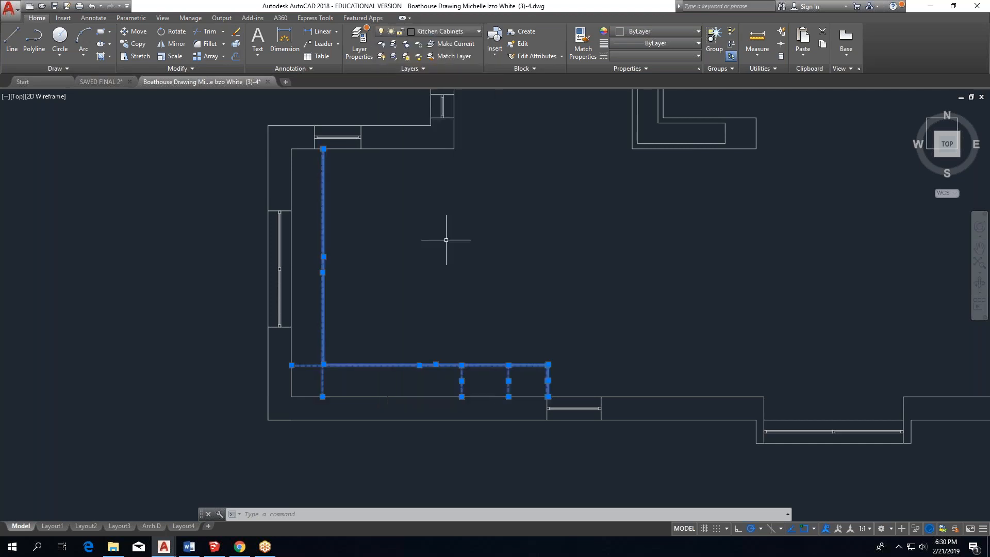
{"action": "key", "text": "Escape"}
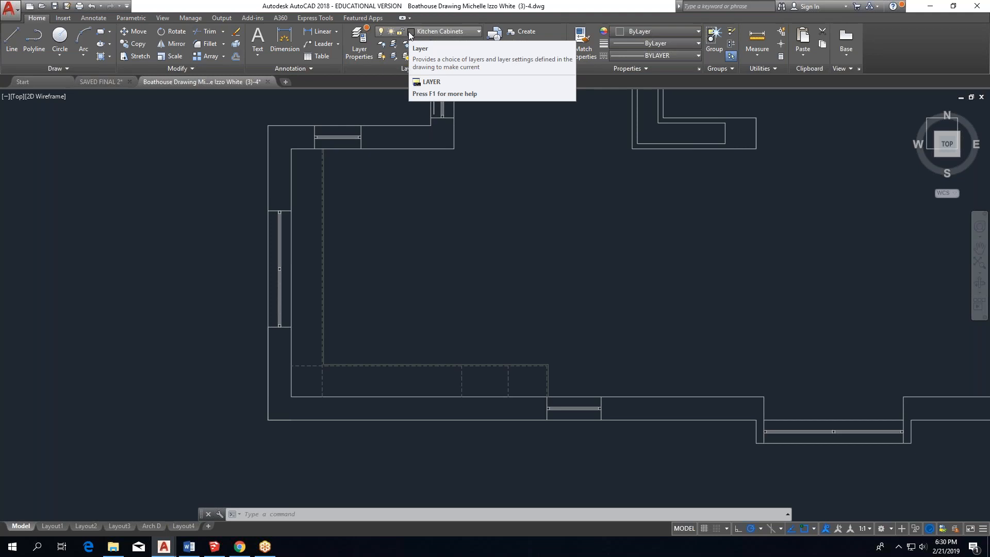
{"action": "left_click", "coordinate": [358, 44]}
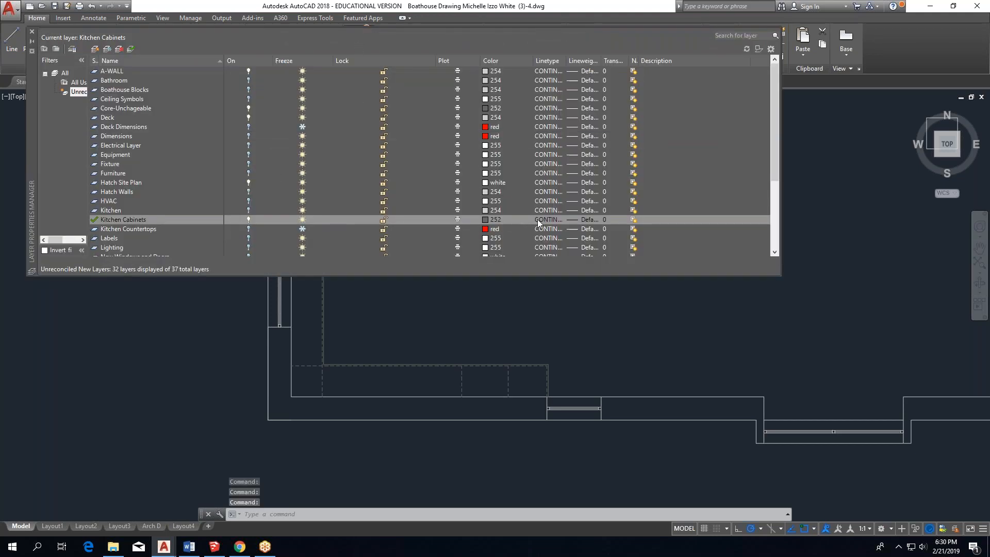
{"action": "left_click", "coordinate": [32, 31]}
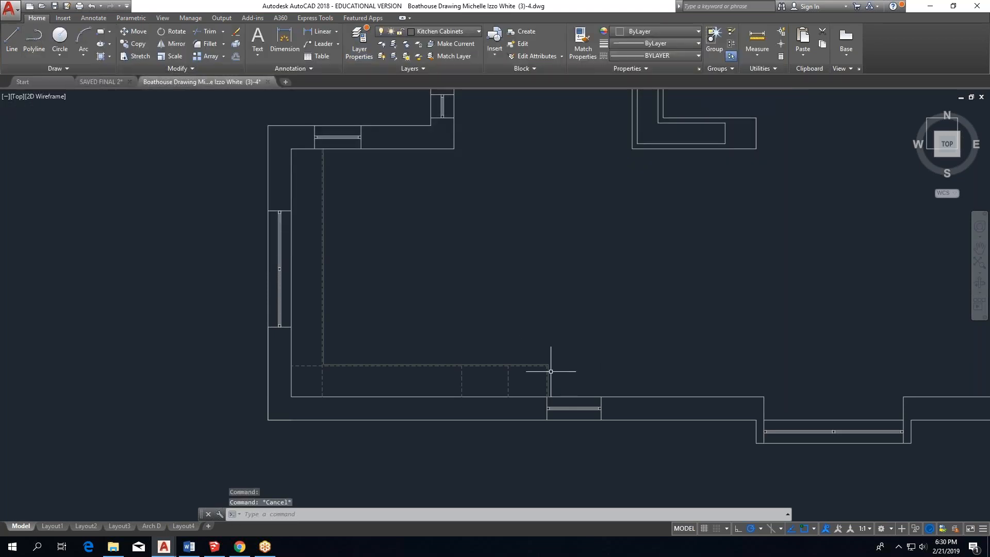
{"action": "key", "text": "Escape"}
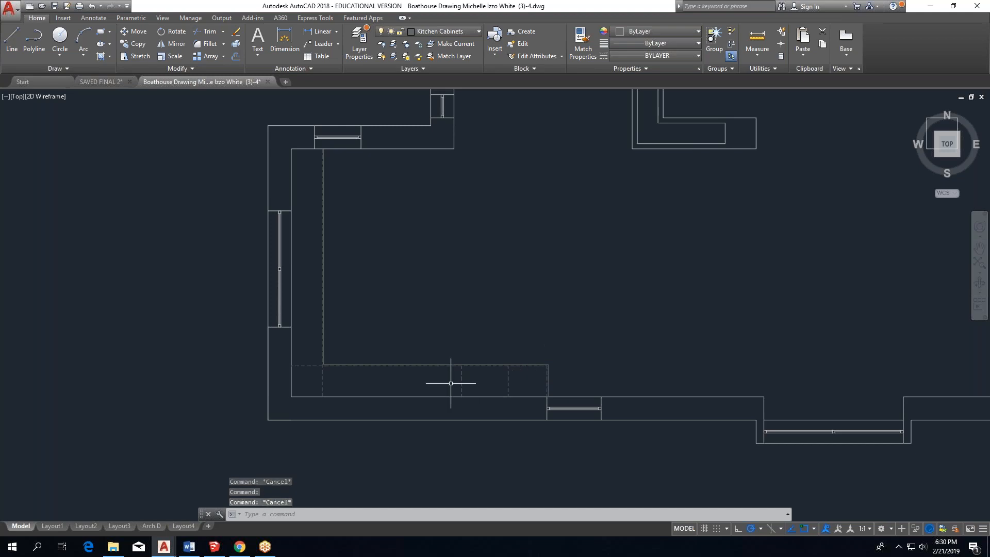
Inspect the layer and linetype properties of the solid horizontal countertop edge along the south run.
{"action": "left_click", "coordinate": [322, 372]}
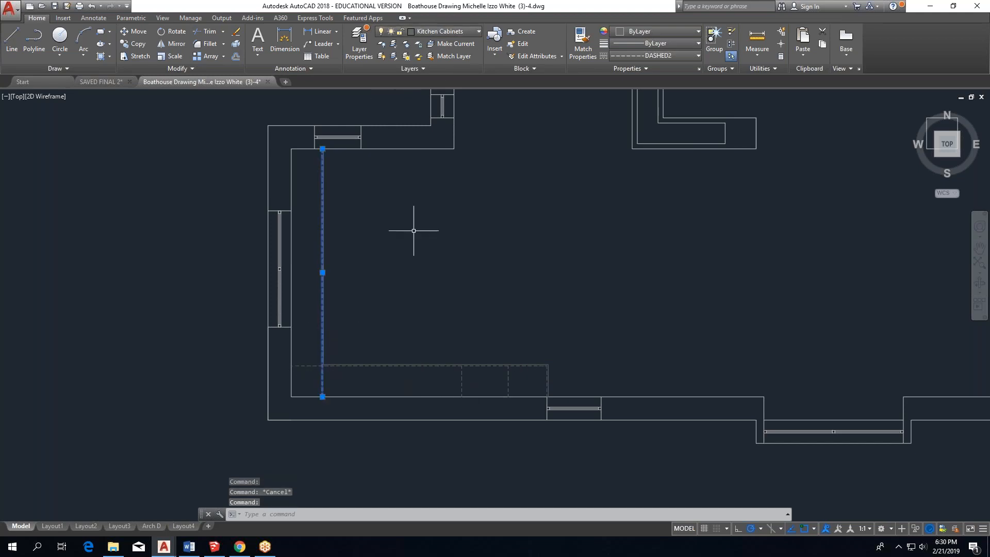
{"action": "key", "text": "Escape"}
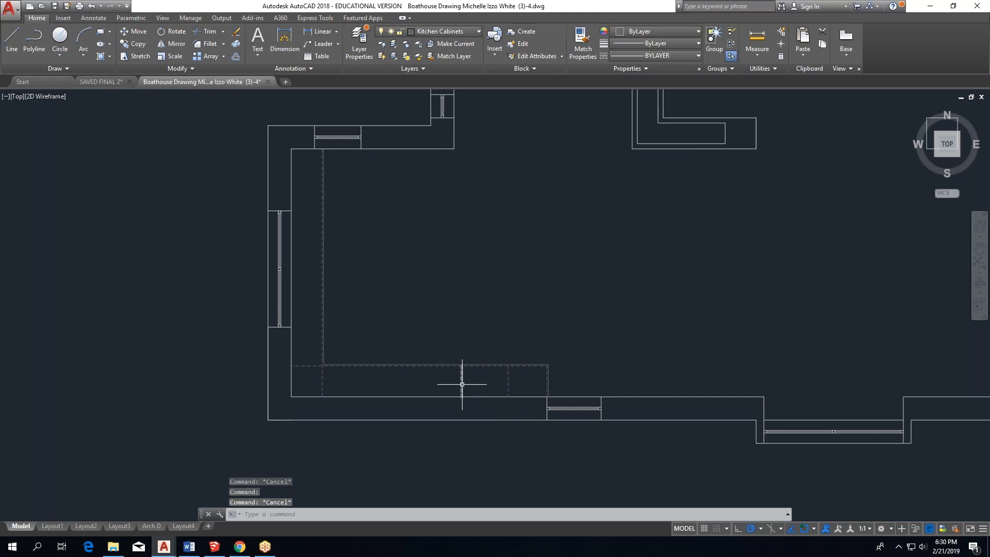
{"action": "left_click", "coordinate": [456, 363]}
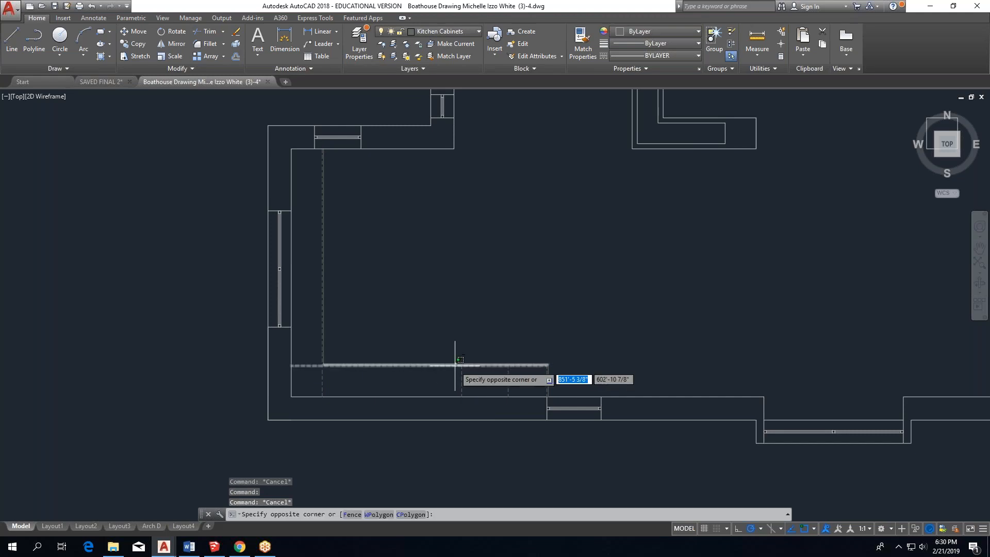
{"action": "key", "text": "Escape"}
{"action": "scroll", "coordinate": [454, 365], "scroll_direction": "up", "scroll_amount": 4}
{"action": "left_click", "coordinate": [454, 369]}
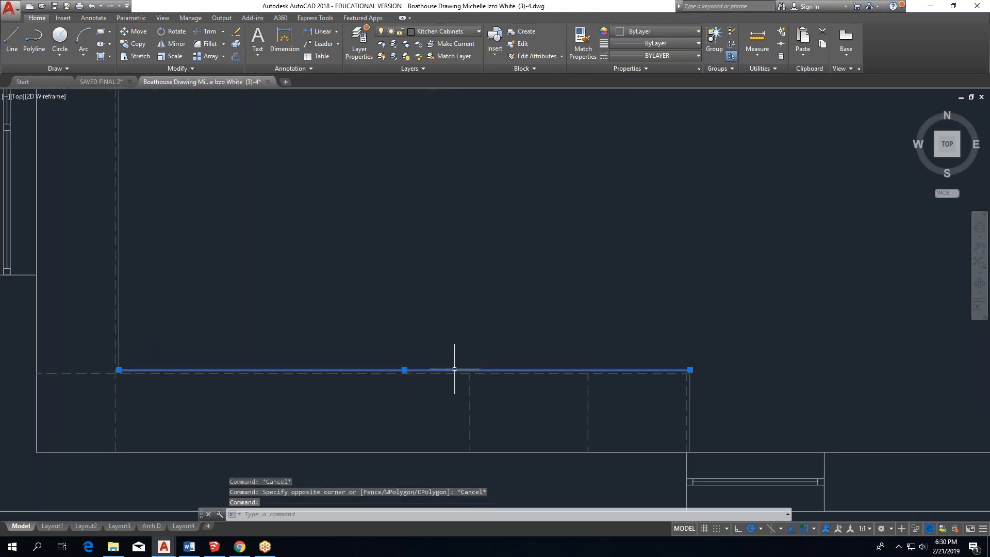
{"action": "right_click", "coordinate": [455, 370]}
{"action": "left_click", "coordinate": [487, 350]}
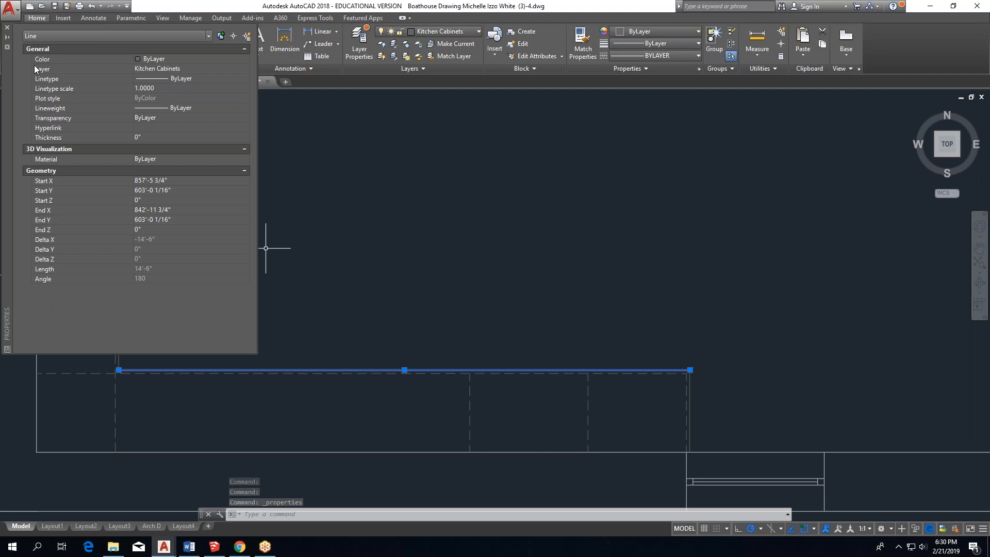
{"action": "left_click", "coordinate": [7, 27]}
{"action": "key", "text": "Escape"}
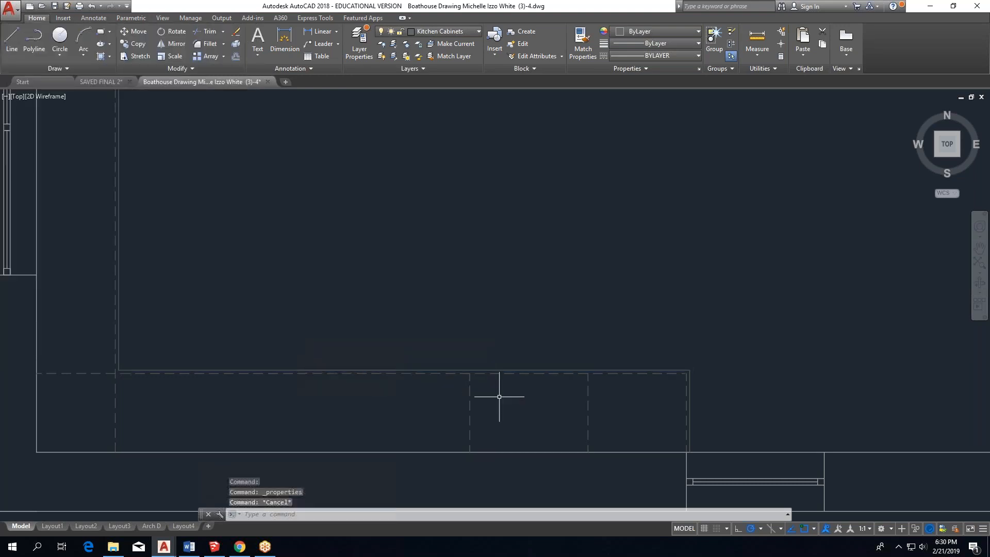
Inspect the layer and linetype properties of the first dashed cabinet divider in the south run.
{"action": "left_click", "coordinate": [470, 397]}
{"action": "right_click", "coordinate": [470, 397]}
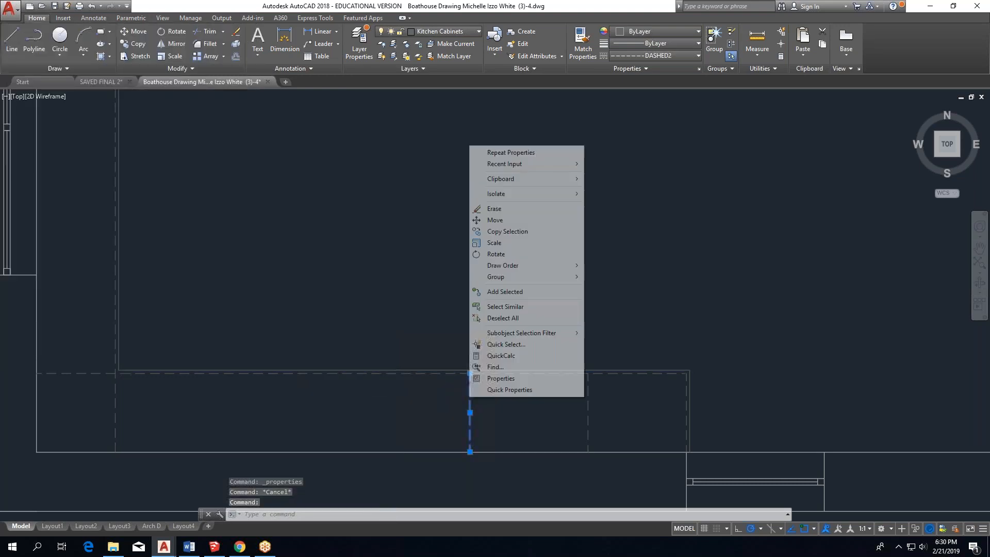
{"action": "left_click", "coordinate": [500, 378]}
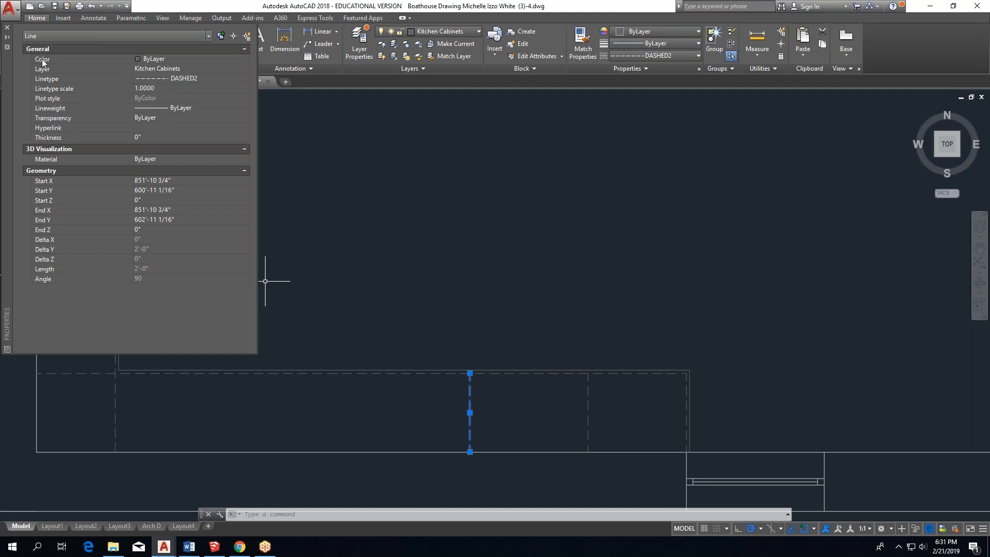
{"action": "left_click", "coordinate": [7, 28]}
{"action": "key", "text": "Escape"}
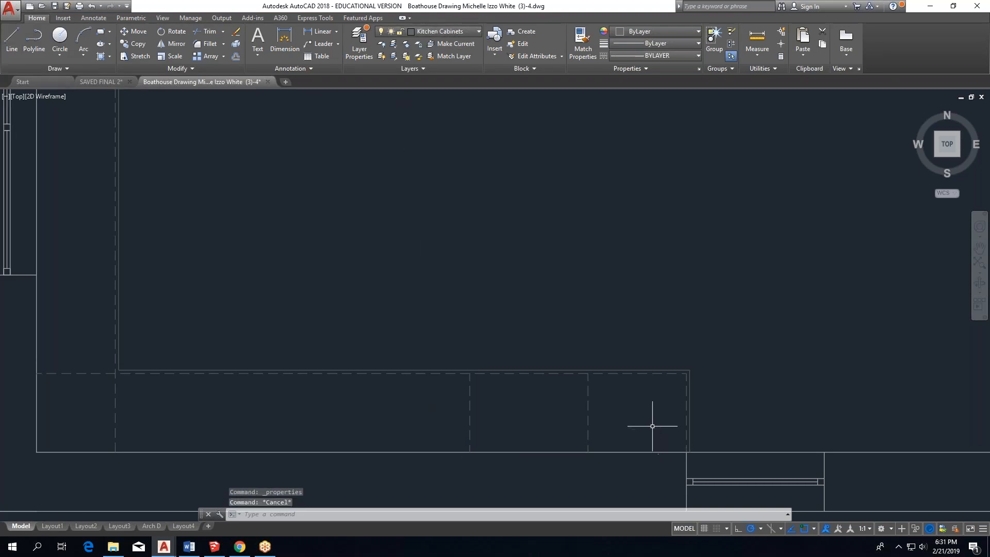
{"action": "scroll", "coordinate": [451, 298], "scroll_direction": "down", "scroll_amount": 2}
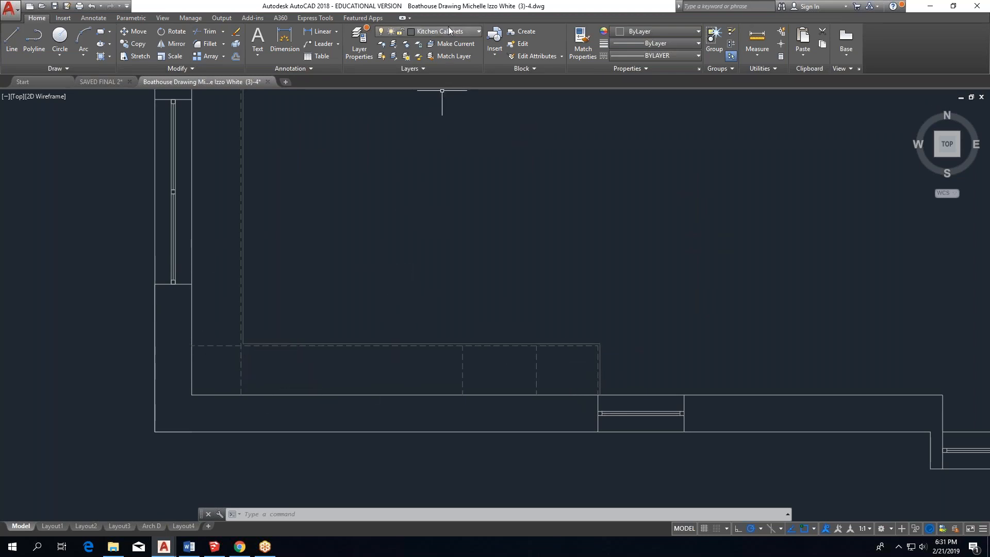
{"action": "scroll", "coordinate": [289, 299], "scroll_direction": "down", "scroll_amount": 2}
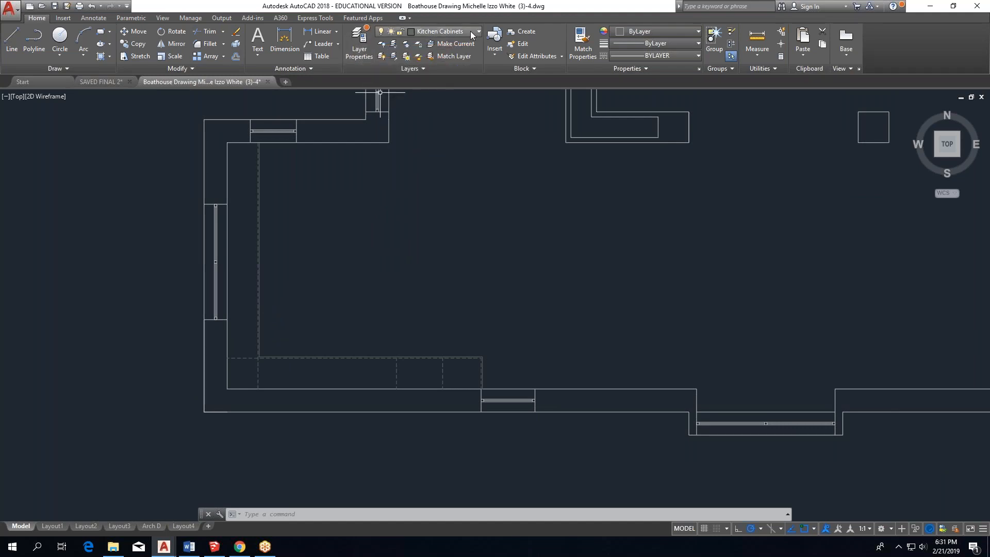
Set the linetype of the Kitchen Countertops layer to DASHED2.
{"action": "left_click", "coordinate": [369, 45]}
{"action": "left_click", "coordinate": [153, 230]}
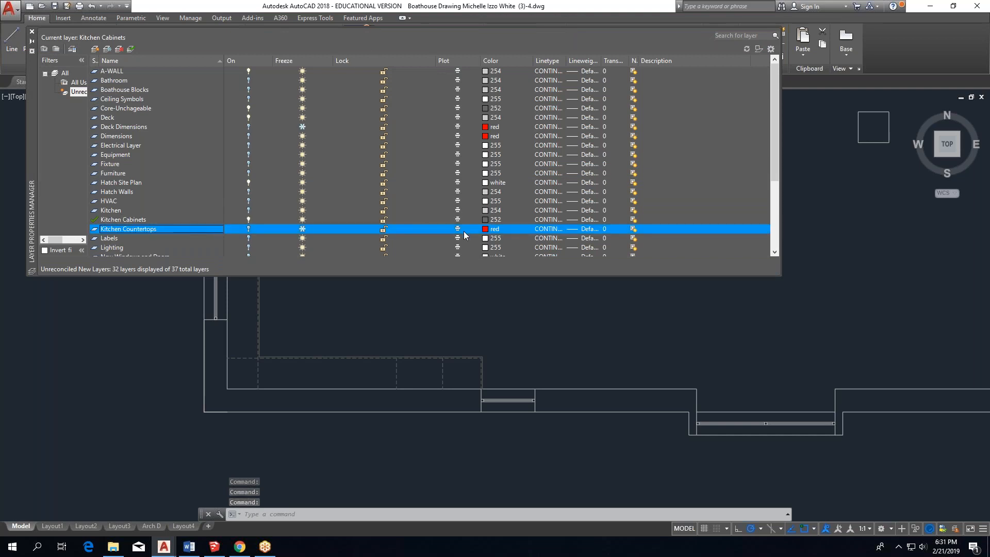
{"action": "left_click", "coordinate": [552, 230]}
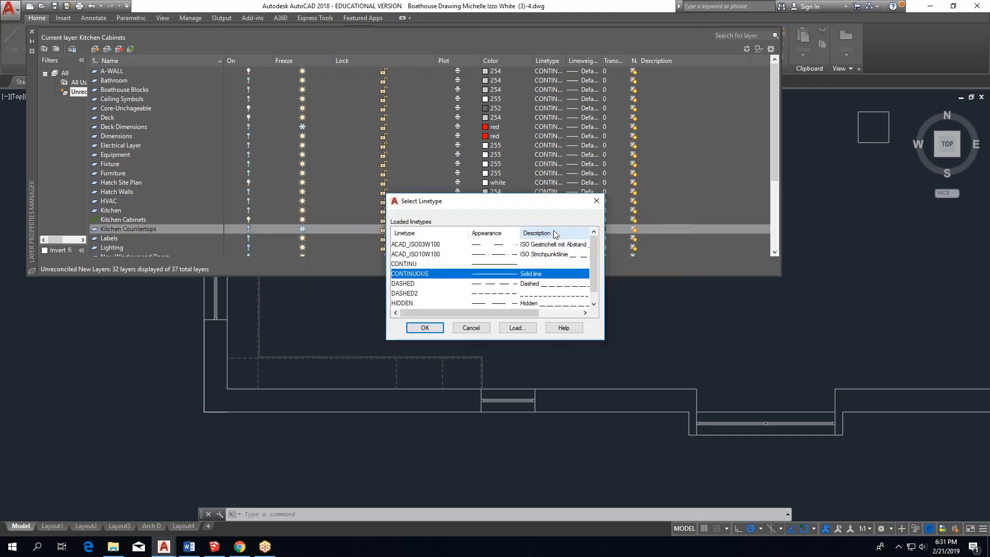
{"action": "left_click", "coordinate": [493, 294]}
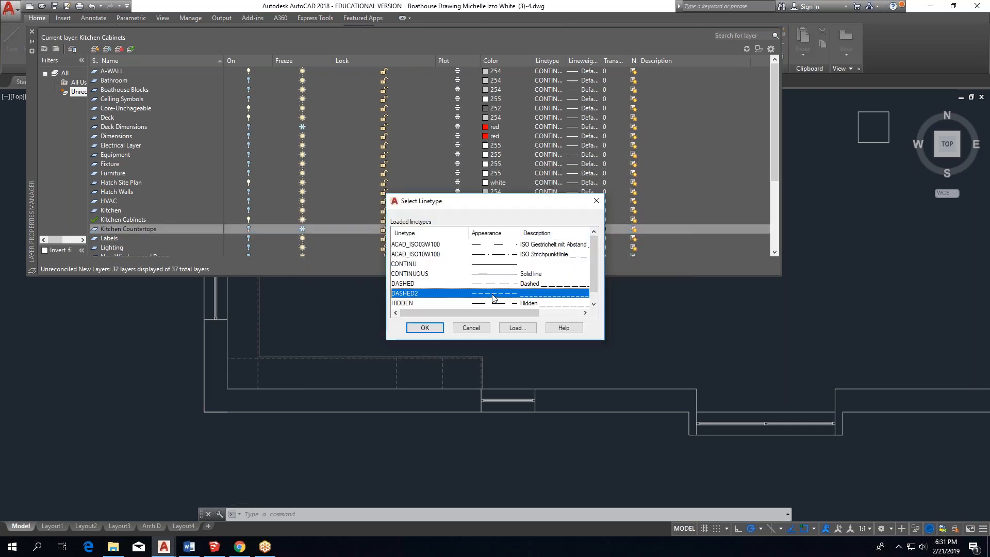
{"action": "left_click", "coordinate": [437, 329]}
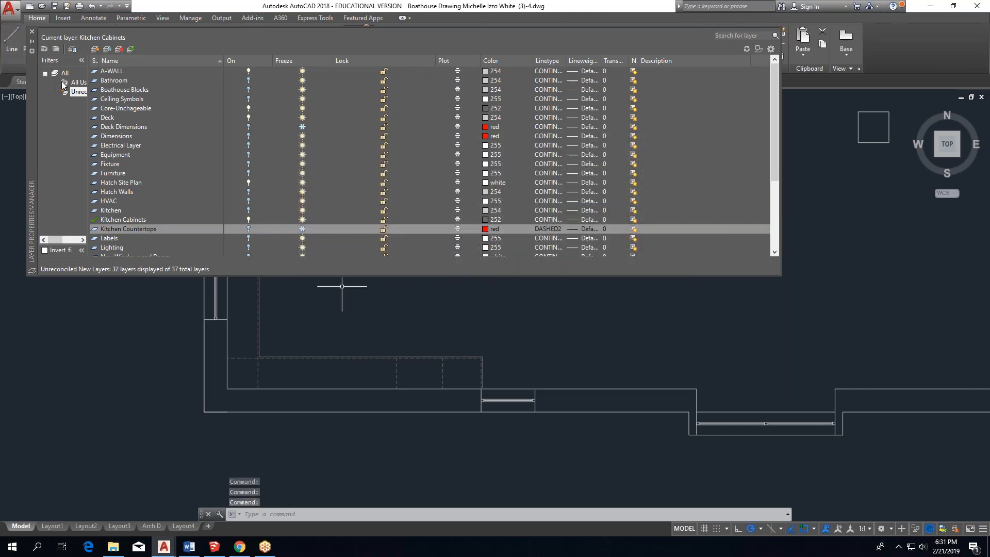
Try to make Kitchen Countertops the current layer while it is frozen.
{"action": "double_click", "coordinate": [193, 230]}
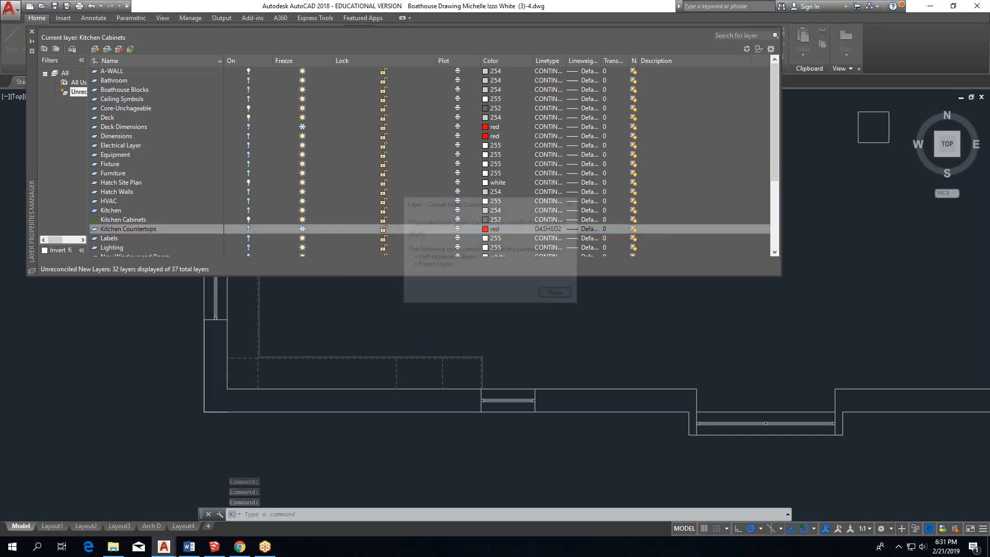
{"action": "left_click", "coordinate": [572, 203]}
{"action": "left_click", "coordinate": [187, 203]}
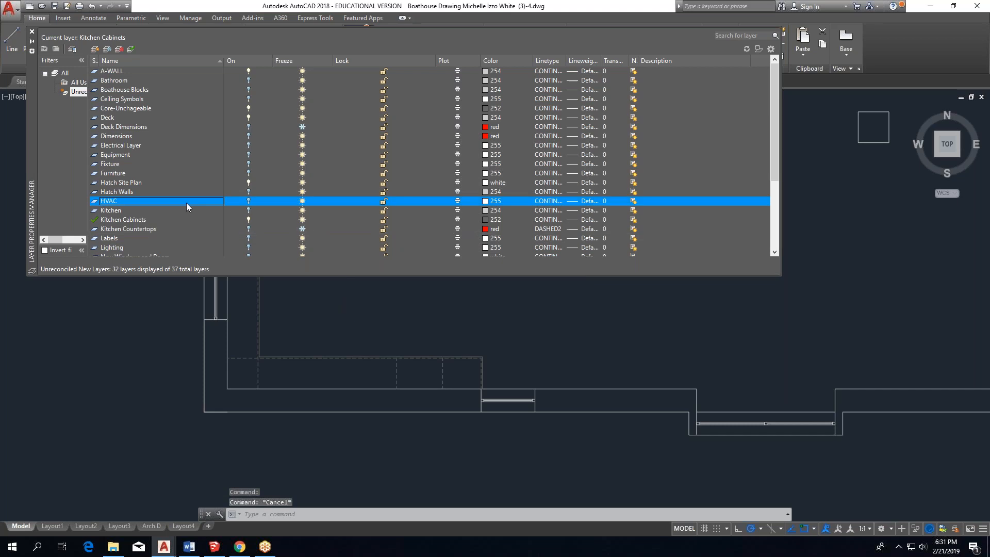
Set the color of the Kitchen Countertops layer to gray index 251.
{"action": "left_click", "coordinate": [129, 228]}
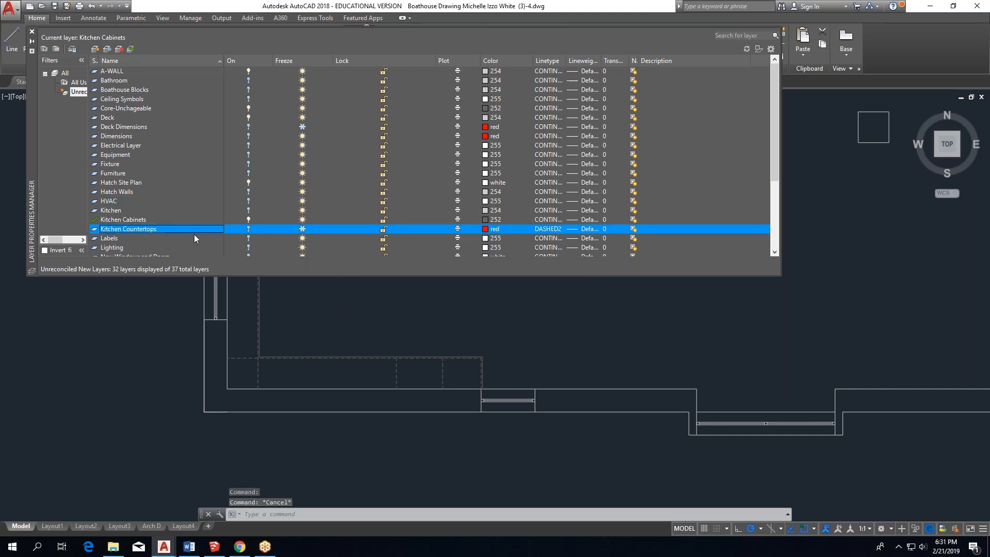
{"action": "left_click", "coordinate": [485, 229]}
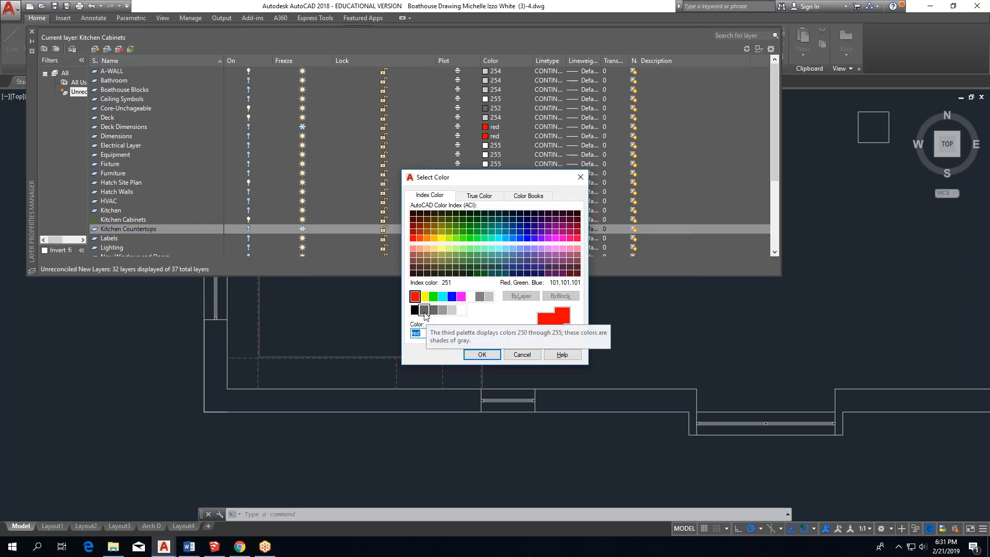
{"action": "left_click", "coordinate": [424, 310]}
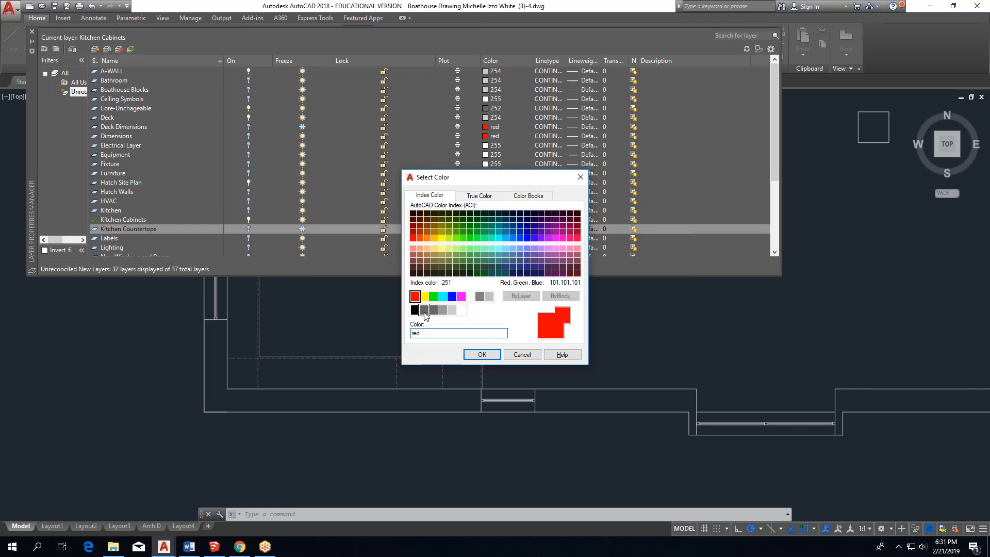
{"action": "left_click", "coordinate": [482, 355]}
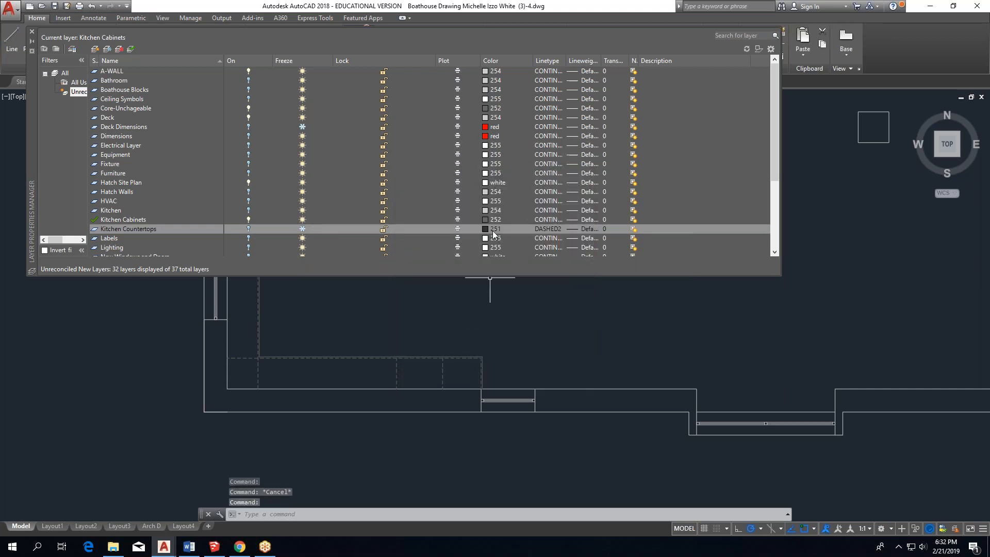
Thaw the Kitchen Countertops layer and make it the current layer.
{"action": "left_click", "coordinate": [303, 230]}
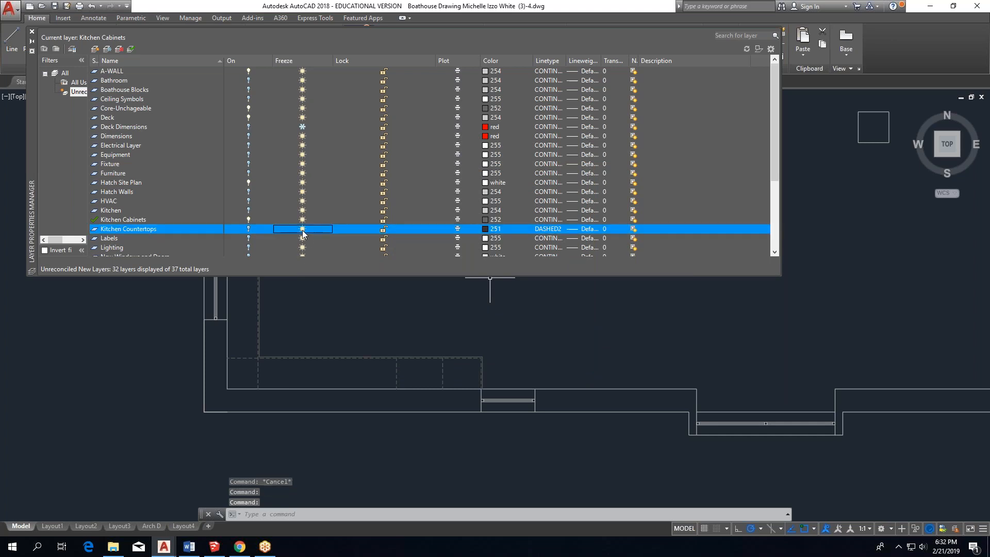
{"action": "double_click", "coordinate": [166, 232]}
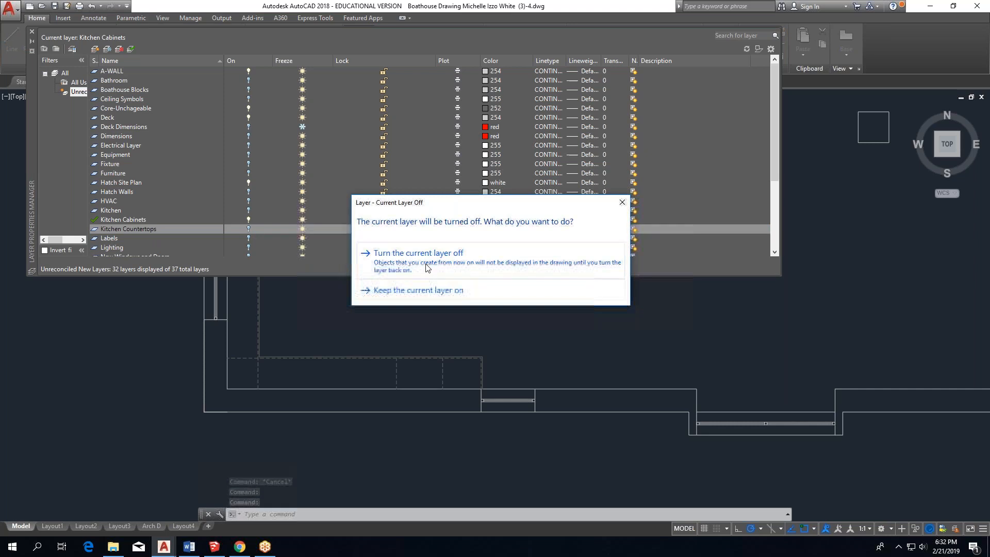
{"action": "left_click", "coordinate": [622, 202]}
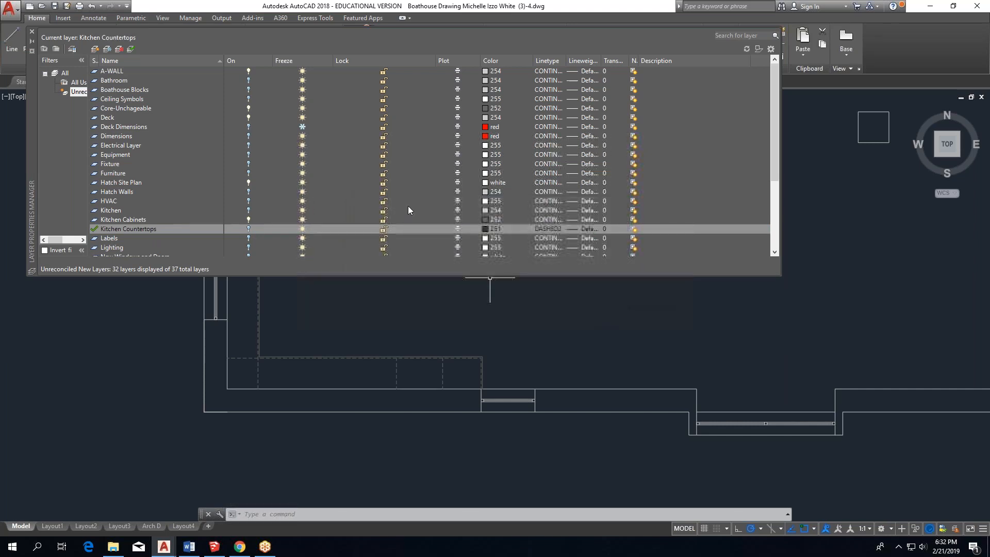
Turn on the Kitchen Countertops layer and close the layer manager.
{"action": "left_click", "coordinate": [248, 230]}
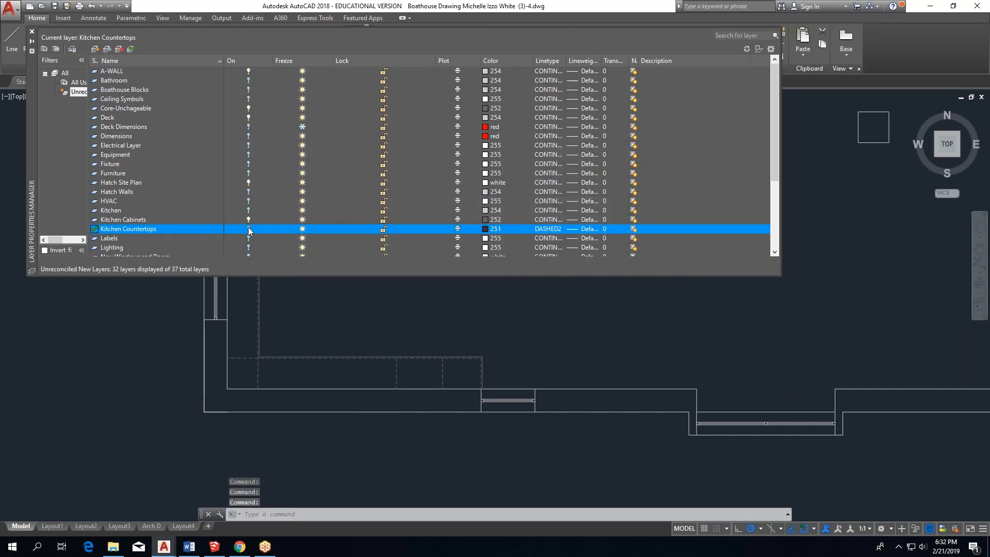
{"action": "left_click", "coordinate": [249, 230]}
{"action": "left_click", "coordinate": [31, 31]}
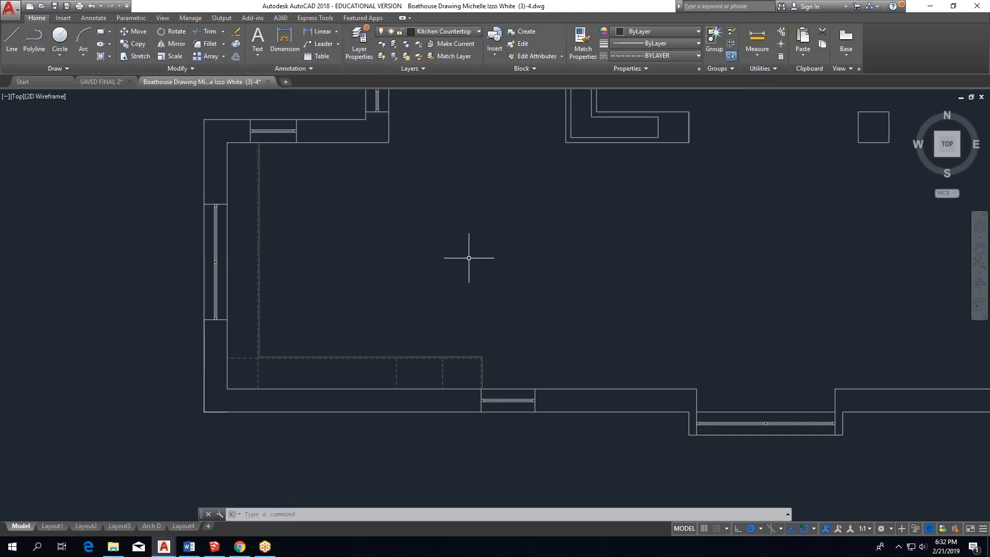
Draw a freehand spiral of ten connected test lines in the open middle of the room on the Kitchen Countertops layer.
{"action": "left_click", "coordinate": [11, 38]}
{"action": "left_click", "coordinate": [391, 216]}
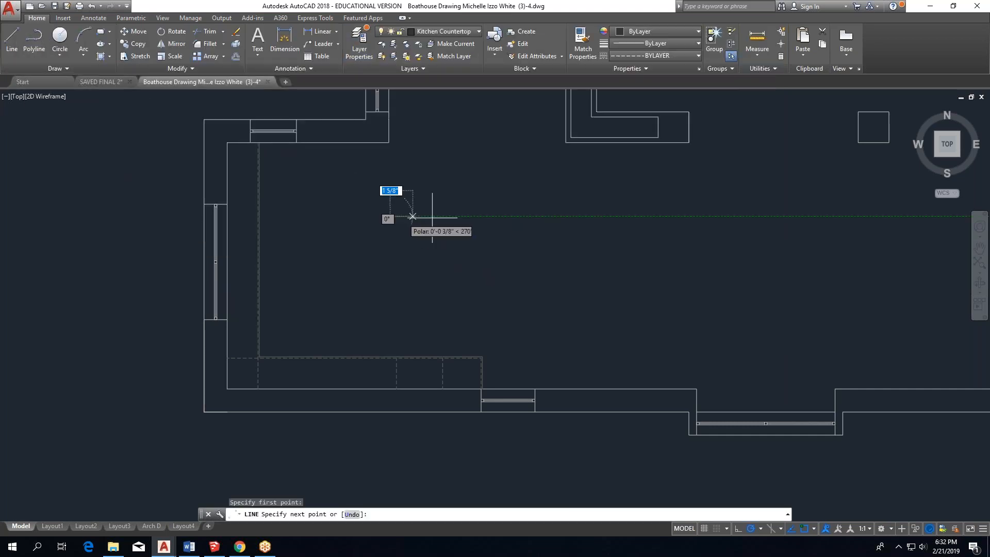
{"action": "left_click", "coordinate": [491, 216]}
{"action": "left_click", "coordinate": [473, 279]}
{"action": "left_click", "coordinate": [401, 259]}
{"action": "left_click", "coordinate": [410, 174]}
{"action": "left_click", "coordinate": [469, 161]}
{"action": "left_click", "coordinate": [552, 194]}
{"action": "left_click", "coordinate": [552, 273]}
{"action": "left_click", "coordinate": [447, 322]}
{"action": "left_click", "coordinate": [364, 299]}
{"action": "left_click", "coordinate": [347, 213]}
{"action": "key", "text": "Escape"}
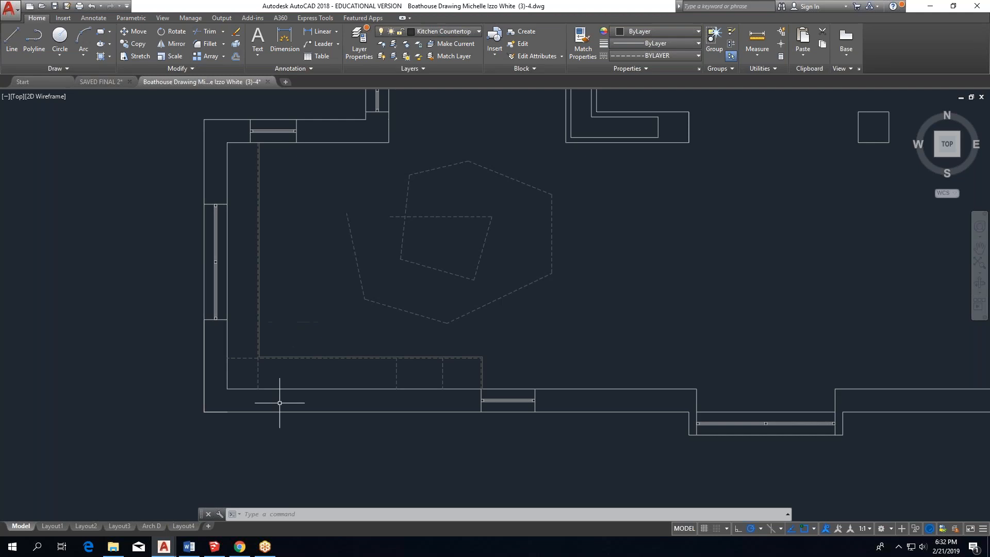
Erase the ten freehand test lines in the middle of the room.
{"action": "left_click", "coordinate": [580, 180]}
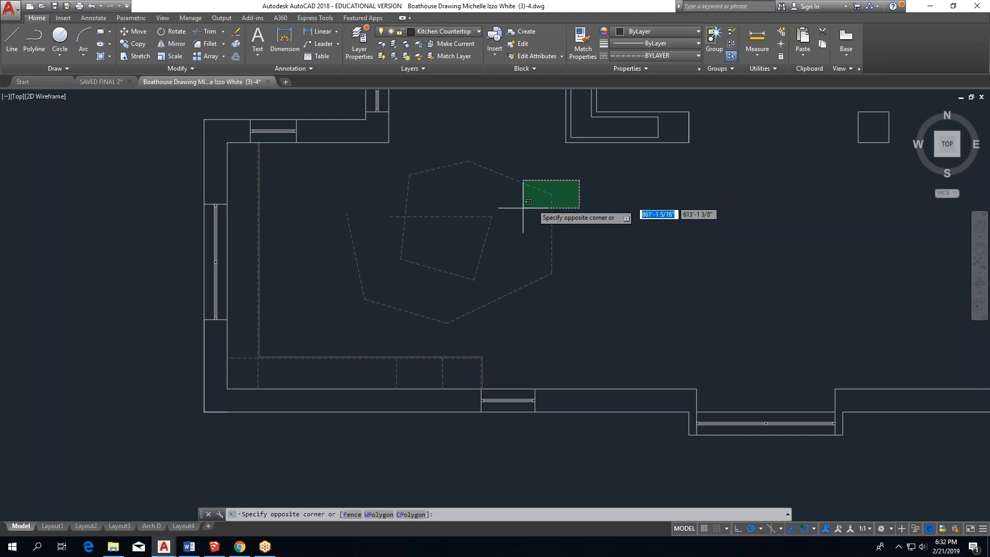
{"action": "left_click", "coordinate": [340, 306]}
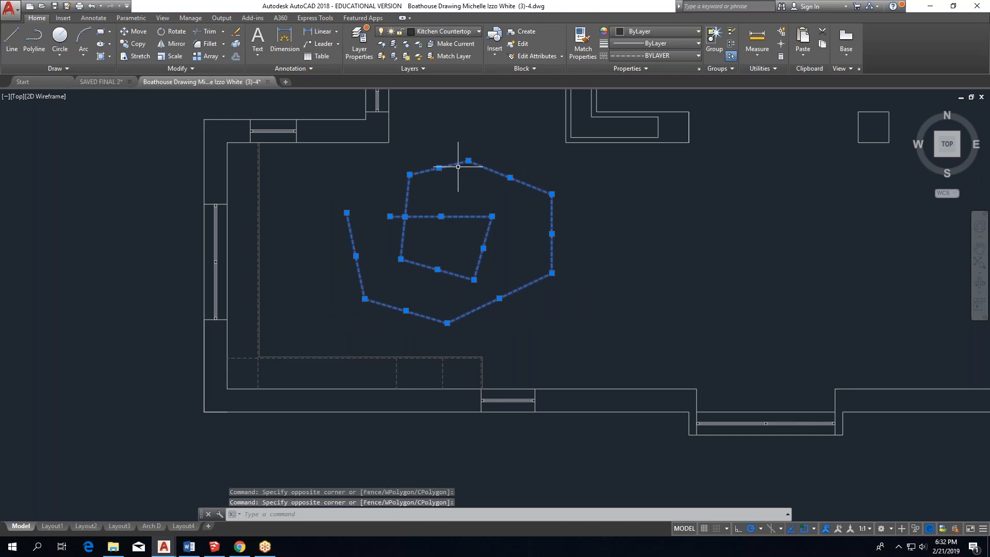
{"action": "key", "text": "Delete"}
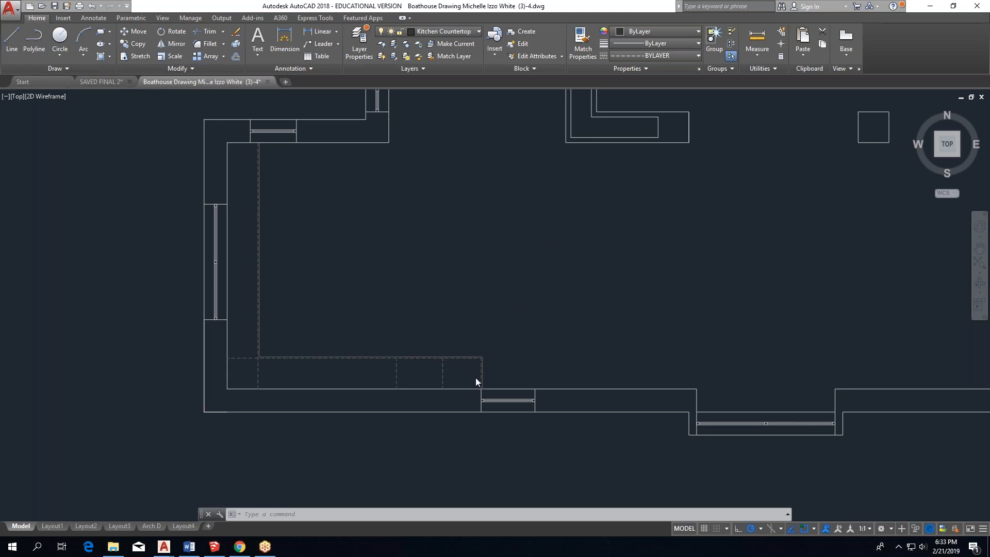
{"action": "scroll", "coordinate": [469, 373], "scroll_direction": "up", "scroll_amount": 4}
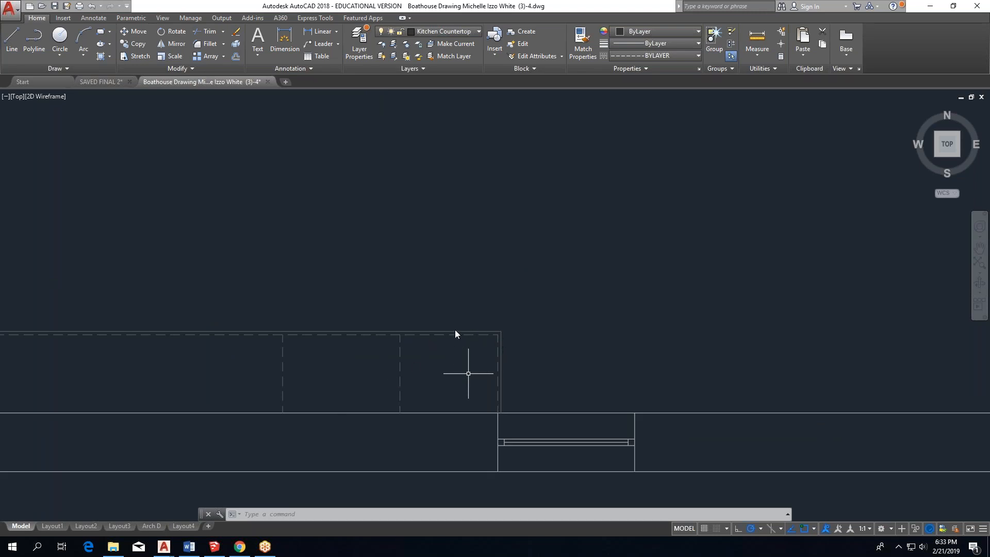
{"action": "scroll", "coordinate": [337, 334], "scroll_direction": "down", "scroll_amount": 4}
{"action": "scroll", "coordinate": [336, 334], "scroll_direction": "up", "scroll_amount": 3}
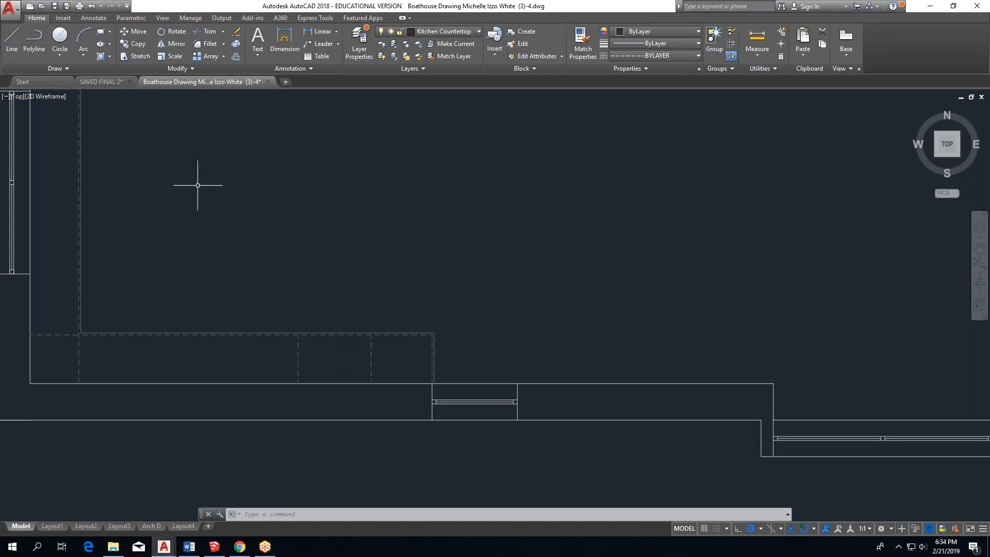
{"action": "left_click", "coordinate": [12, 39]}
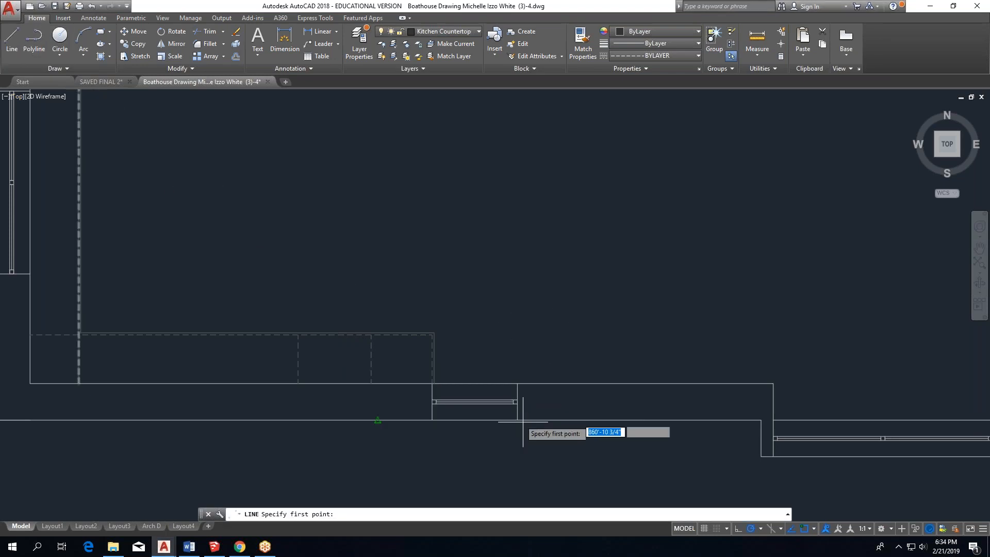
{"action": "scroll", "coordinate": [421, 382], "scroll_direction": "up", "scroll_amount": 5}
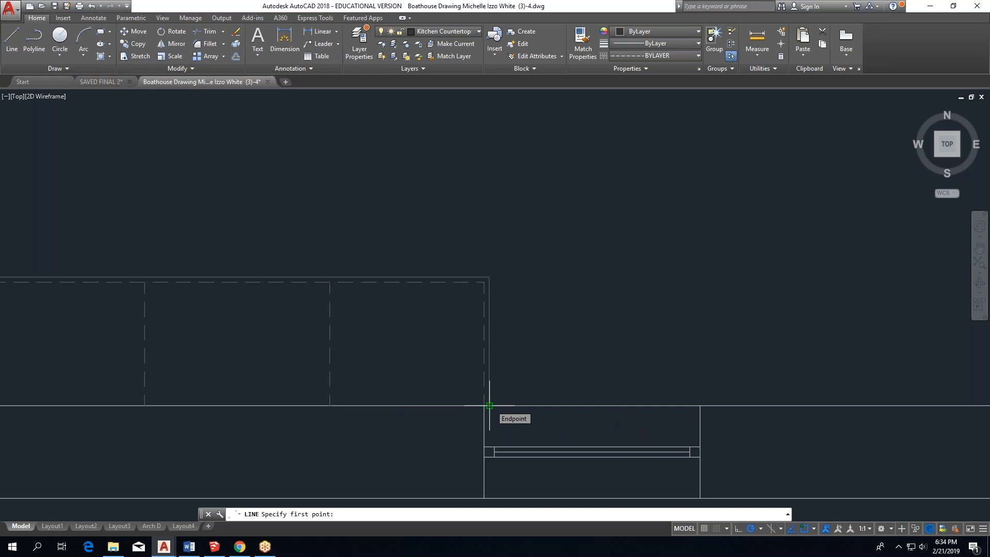
{"action": "left_click", "coordinate": [489, 405]}
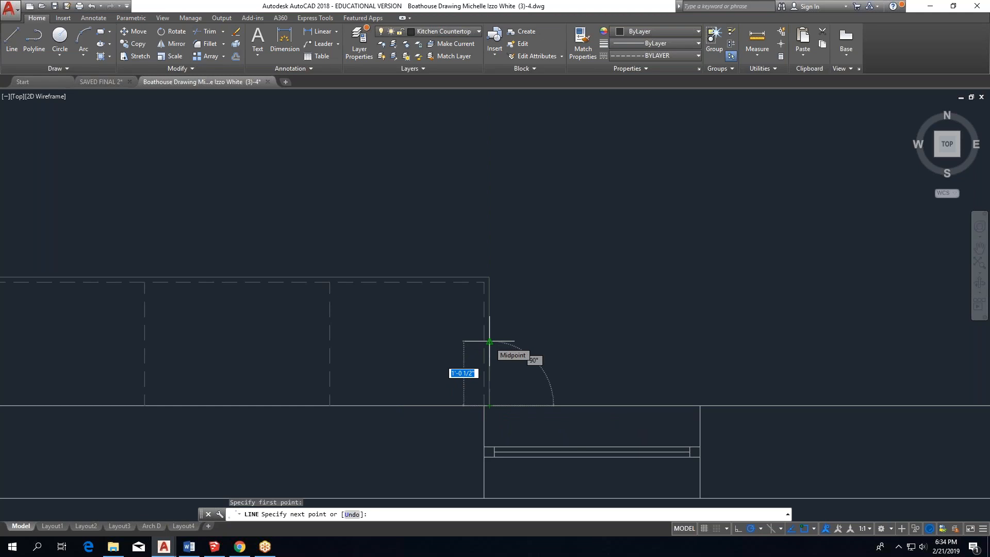
{"action": "type", "text": "1"}
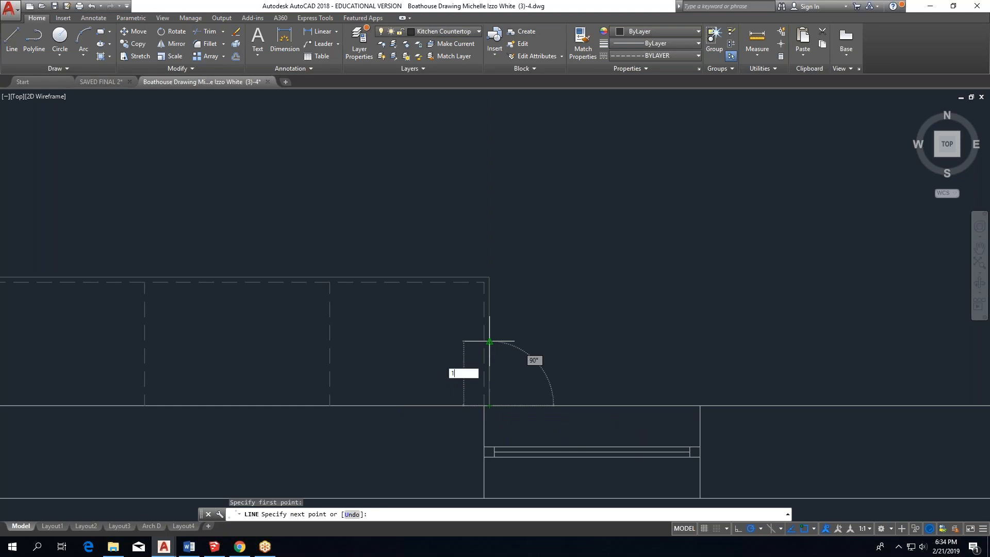
{"action": "type", "text": "2"}
{"action": "key", "text": "Return"}
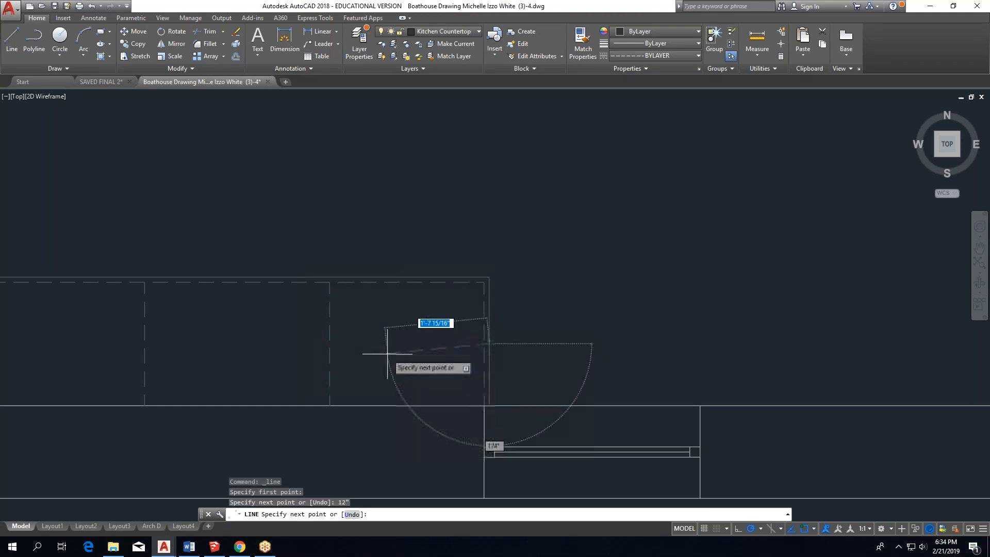
{"action": "scroll", "coordinate": [382, 349], "scroll_direction": "down", "scroll_amount": 2}
{"action": "key", "text": "Escape"}
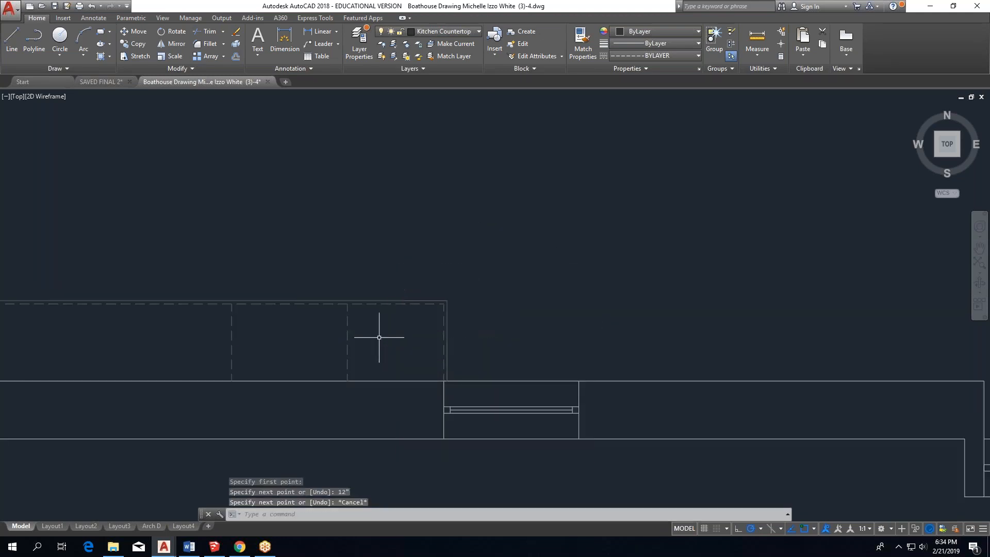
{"action": "left_click", "coordinate": [448, 357]}
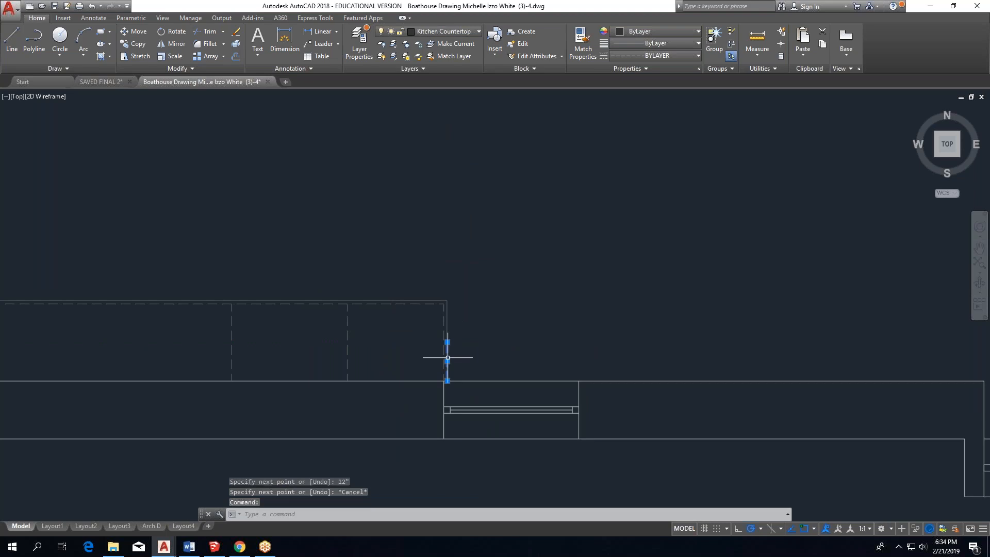
{"action": "key", "text": "Delete"}
On the Kitchen Cabinets layer, draw a line 1' up from the wall at the countertop's east end and straight across to the west wall.
{"action": "left_click", "coordinate": [474, 33]}
{"action": "left_click", "coordinate": [445, 219]}
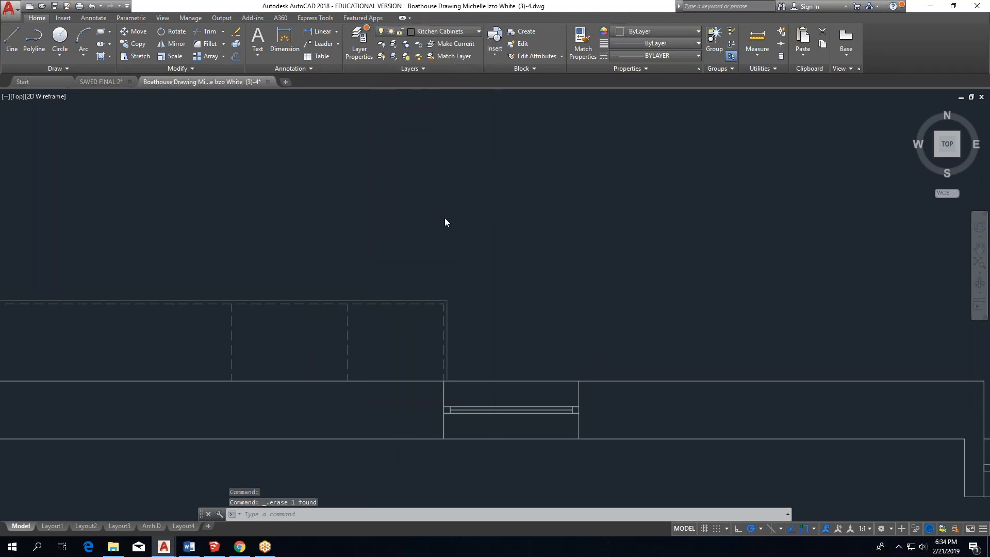
{"action": "left_click", "coordinate": [11, 37]}
{"action": "scroll", "coordinate": [439, 378], "scroll_direction": "up", "scroll_amount": 2}
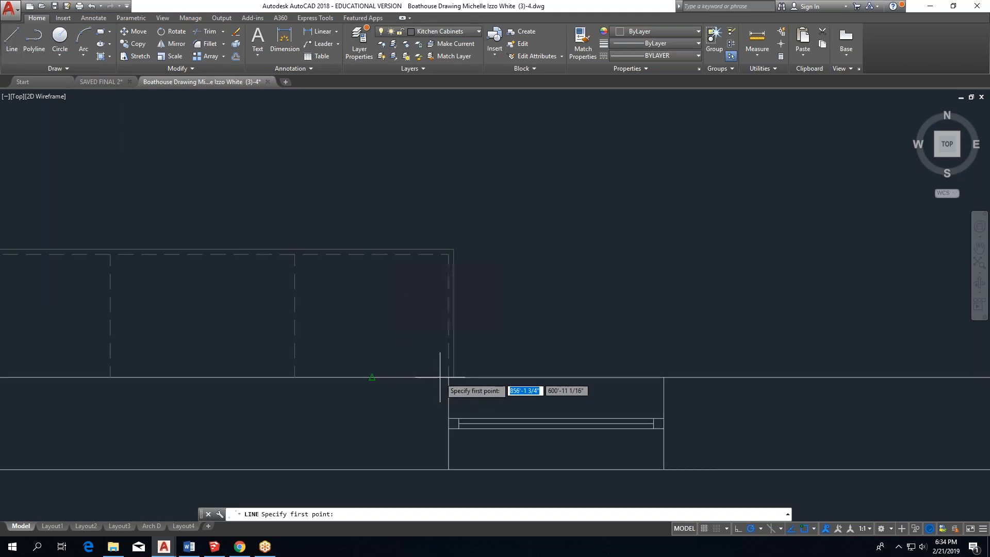
{"action": "left_click", "coordinate": [454, 378]}
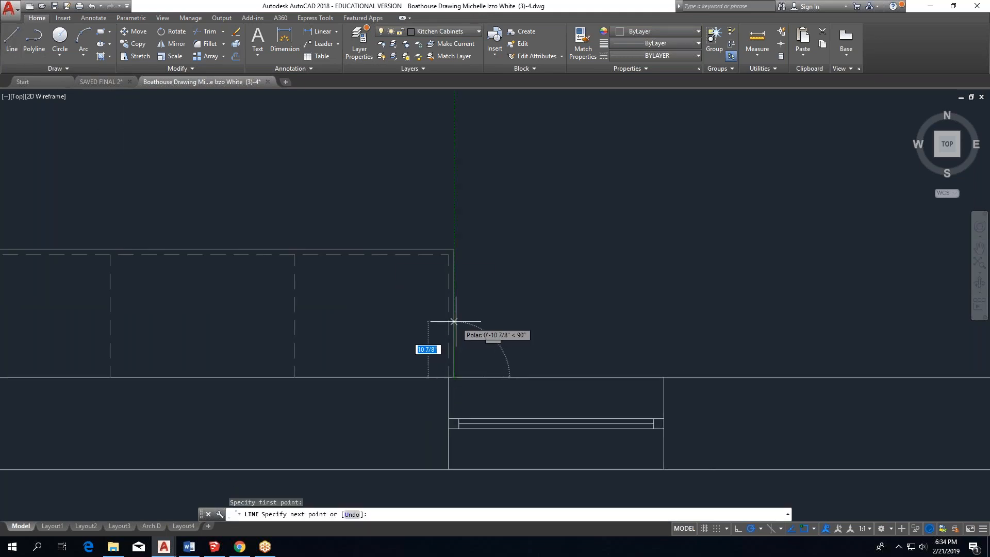
{"action": "type", "text": "1"}
{"action": "key", "text": "Return"}
{"action": "scroll", "coordinate": [513, 272], "scroll_direction": "down", "scroll_amount": 2}
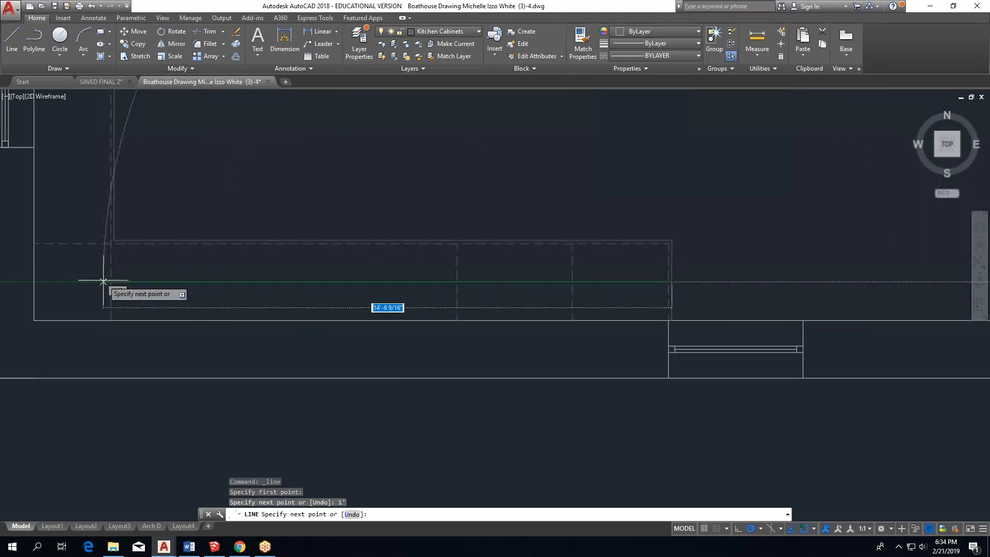
{"action": "left_click", "coordinate": [34, 282]}
{"action": "key", "text": "Escape"}
Erase the short 1' vertical line at the countertop's east end.
{"action": "scroll", "coordinate": [137, 261], "scroll_direction": "down", "scroll_amount": 2}
{"action": "scroll", "coordinate": [139, 261], "scroll_direction": "up", "scroll_amount": 3}
{"action": "scroll", "coordinate": [219, 282], "scroll_direction": "down", "scroll_amount": 2}
{"action": "scroll", "coordinate": [433, 294], "scroll_direction": "up", "scroll_amount": 2}
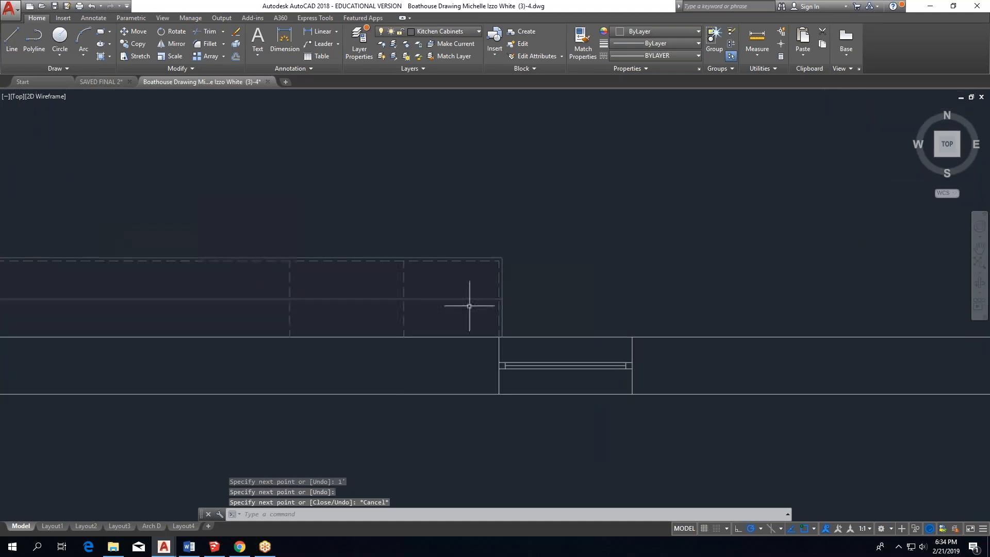
{"action": "left_click", "coordinate": [488, 319]}
{"action": "key", "text": "Delete"}
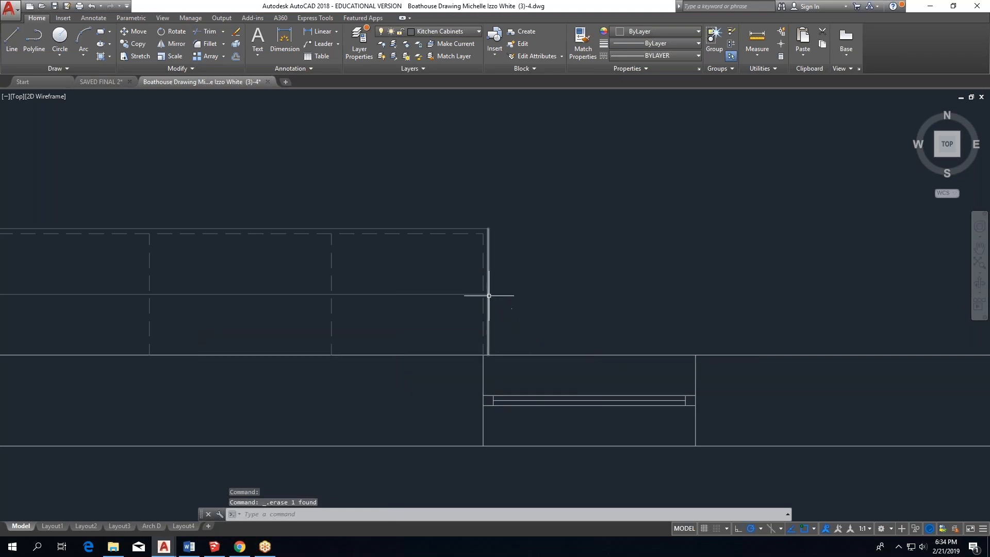
Trim the two dashed cabinet divider lines below the new horizontal cabinet line, using that line as the cutting edge.
{"action": "middle_click_drag", "start_coordinate": [420, 325], "coordinate": [526, 288]}
{"action": "scroll", "coordinate": [516, 278], "scroll_direction": "down", "scroll_amount": 4}
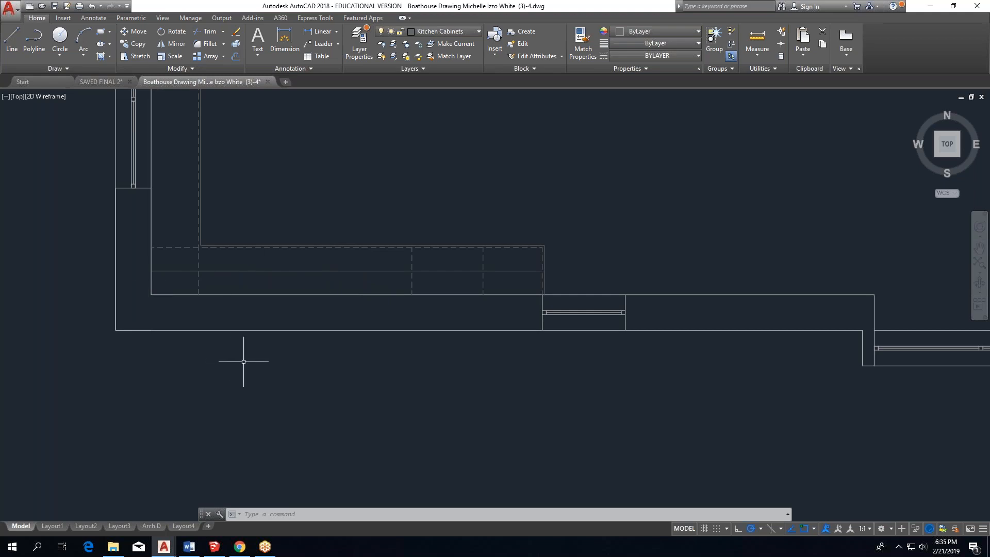
{"action": "scroll", "coordinate": [515, 277], "scroll_direction": "up", "scroll_amount": 2}
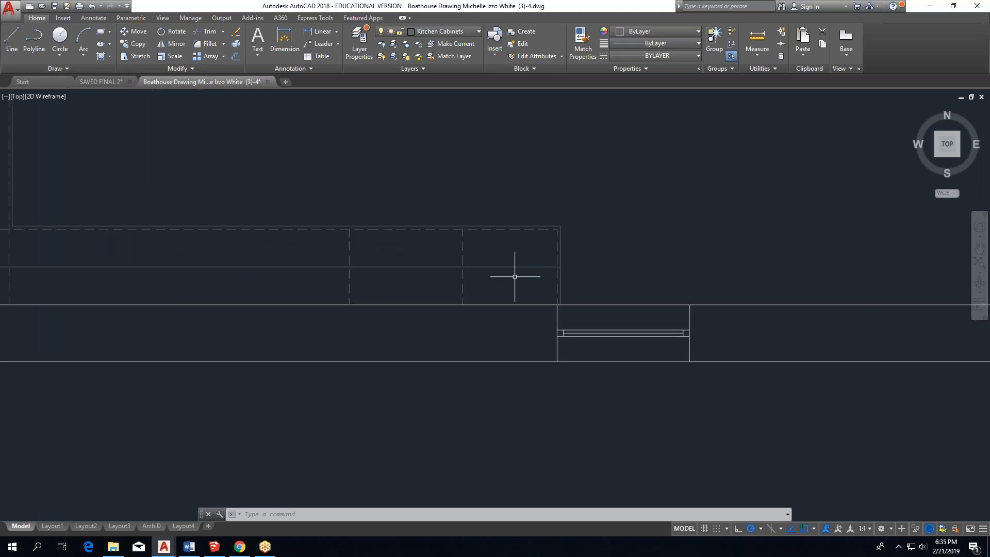
{"action": "scroll", "coordinate": [514, 277], "scroll_direction": "down", "scroll_amount": 2}
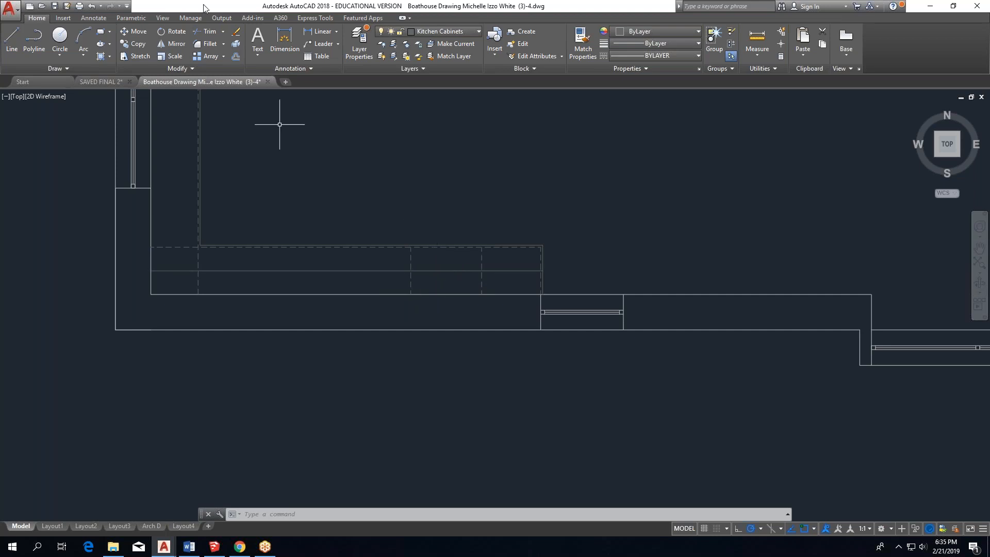
{"action": "type", "text": "tr"}
{"action": "key", "text": "Return"}
{"action": "left_click", "coordinate": [441, 269]}
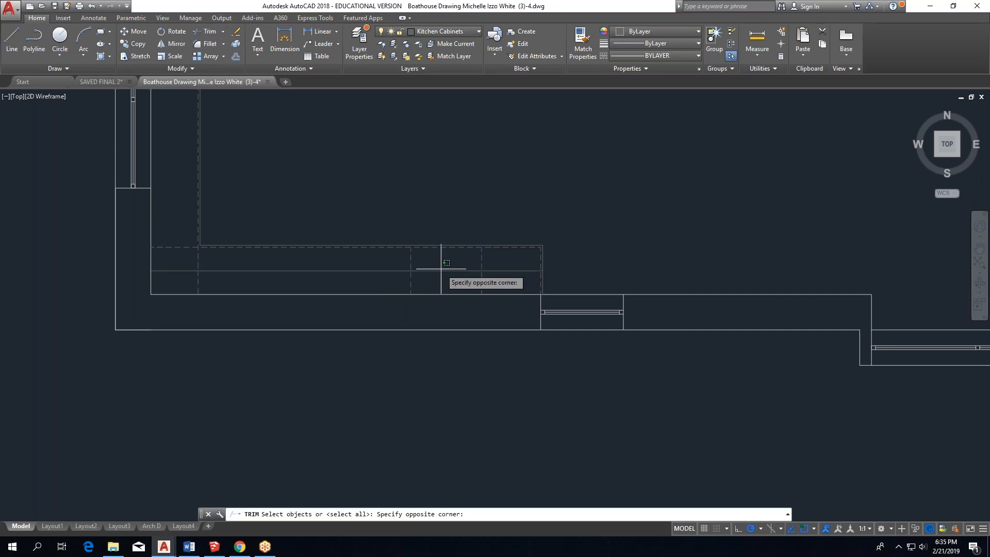
{"action": "left_click", "coordinate": [441, 268]}
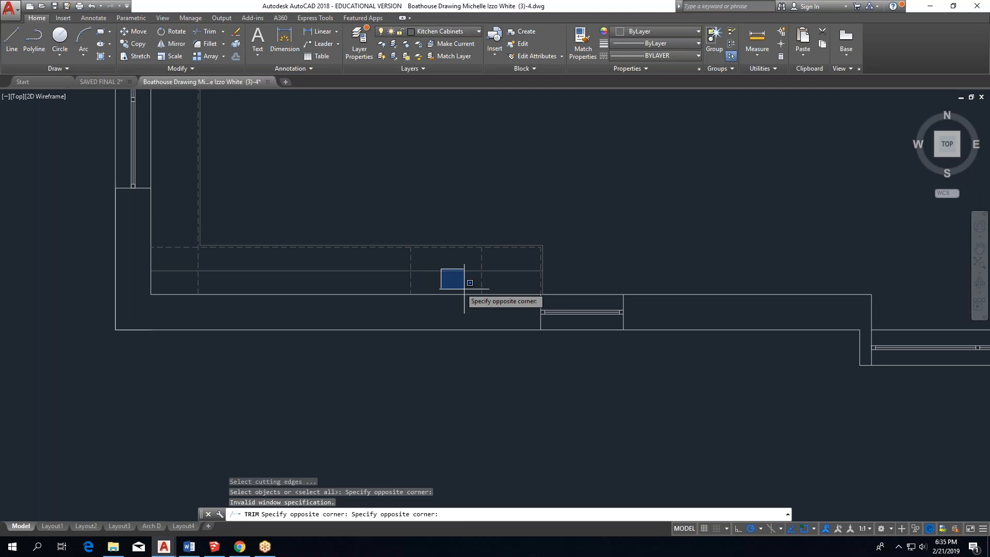
{"action": "left_click", "coordinate": [412, 278]}
{"action": "key", "text": "Return"}
{"action": "left_click", "coordinate": [485, 282]}
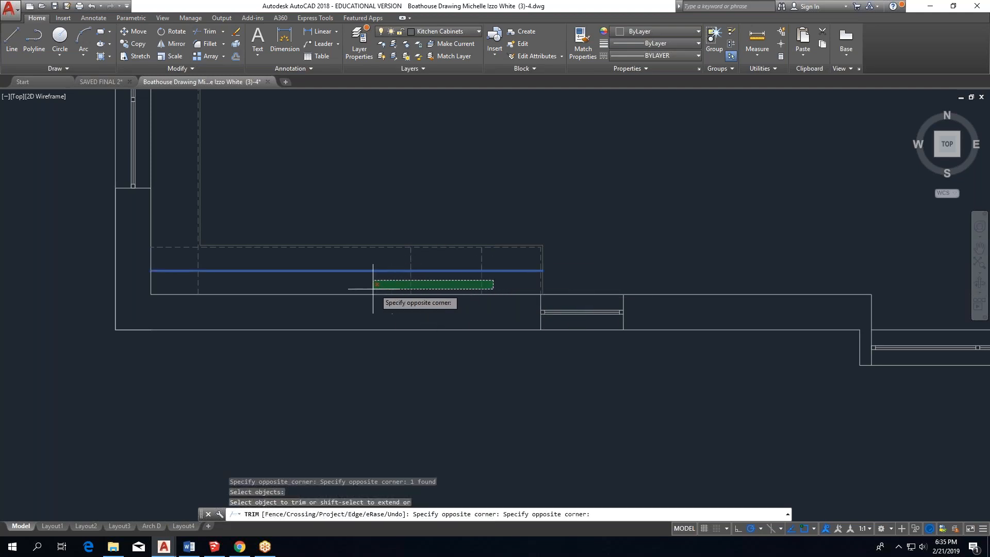
Trim the remaining dashed cabinet divider line below the solid horizontal line of the south kitchen cabinet run.
{"action": "left_click", "coordinate": [347, 289]}
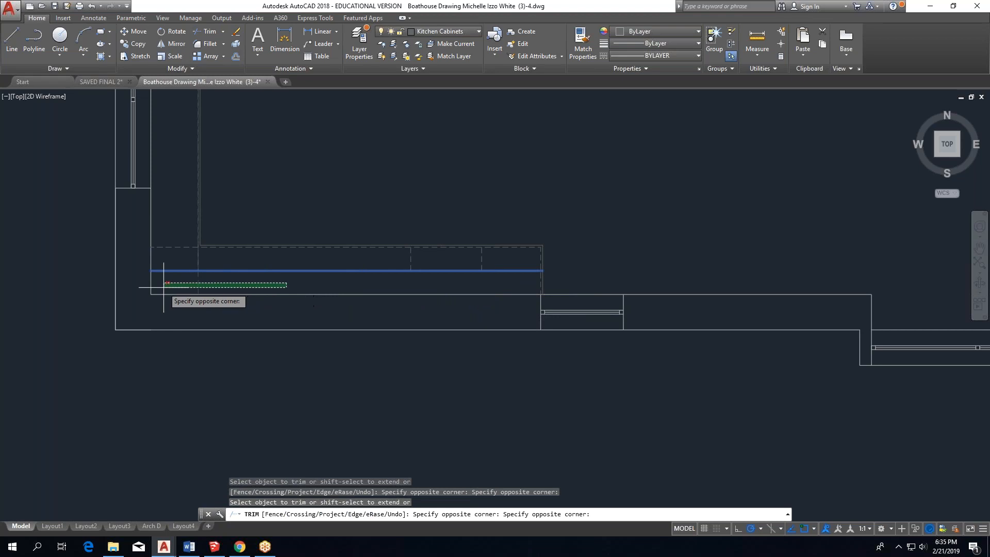
{"action": "key", "text": "Escape"}
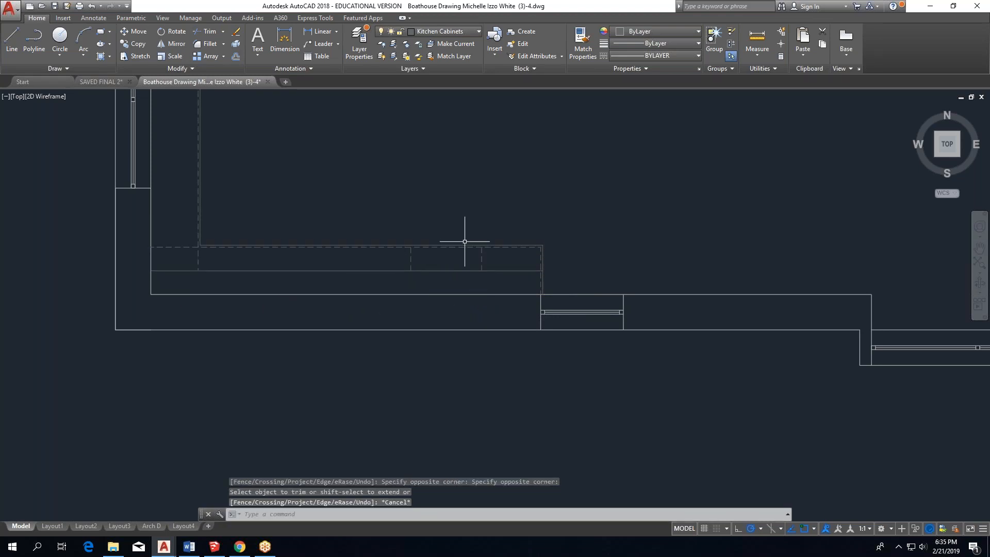
{"action": "scroll", "coordinate": [474, 253], "scroll_direction": "up", "scroll_amount": 2}
{"action": "scroll", "coordinate": [430, 295], "scroll_direction": "down", "scroll_amount": 2}
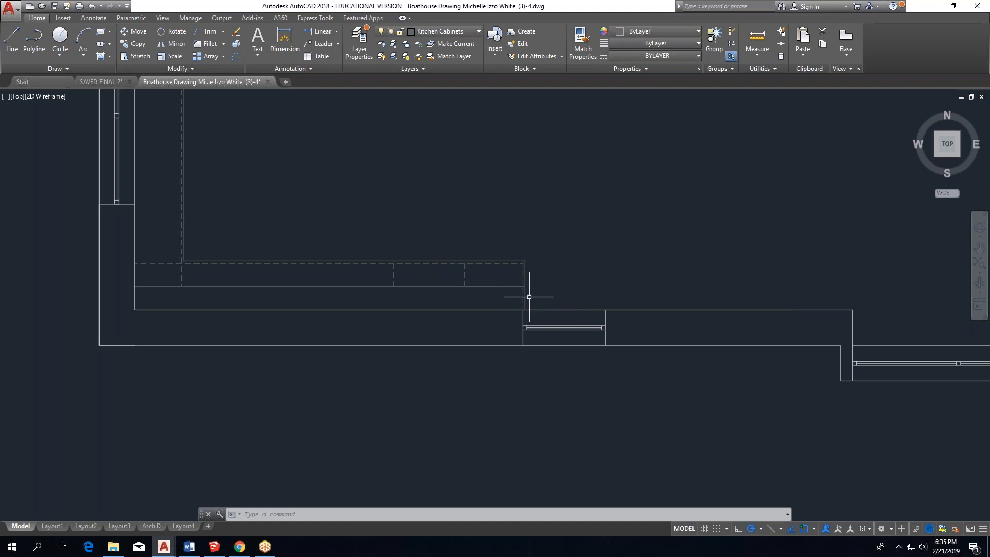
Draw a vertical line from the bottom end of the right dashed kitchen cabinet divider straight down to the wall.
{"action": "left_click", "coordinate": [12, 36]}
{"action": "scroll", "coordinate": [491, 299], "scroll_direction": "up", "scroll_amount": 6}
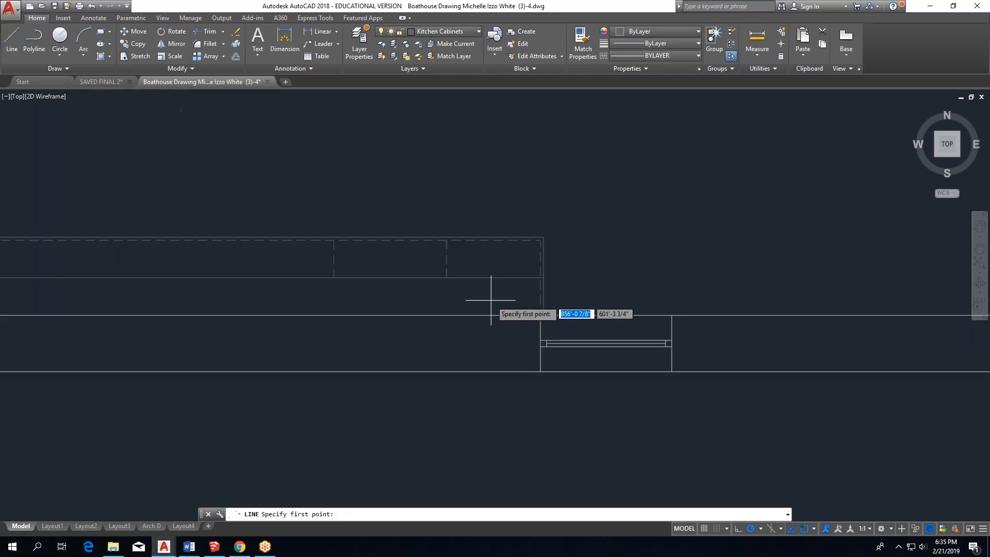
{"action": "left_click", "coordinate": [374, 243]}
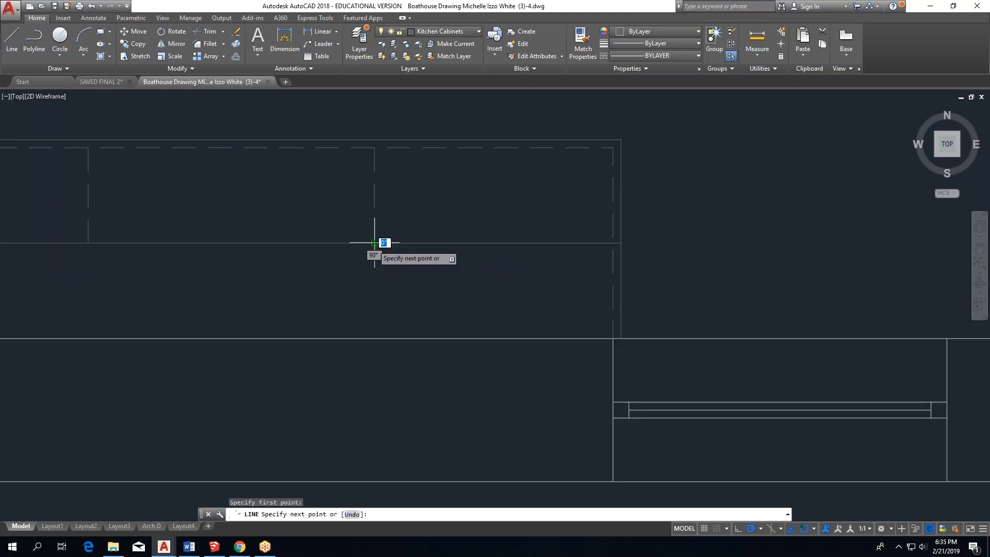
{"action": "left_click", "coordinate": [374, 338]}
{"action": "key", "text": "Escape"}
{"action": "scroll", "coordinate": [267, 164], "scroll_direction": "down", "scroll_amount": 4}
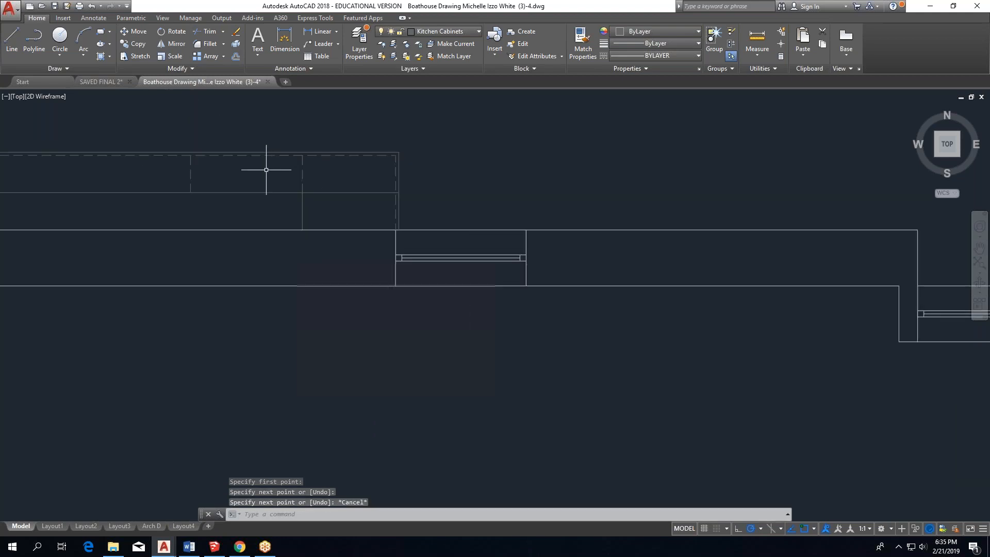
Draw a 1'-0" vertical line from the bottom end of the next dashed divider to its left, down to the wall.
{"action": "left_click", "coordinate": [10, 51]}
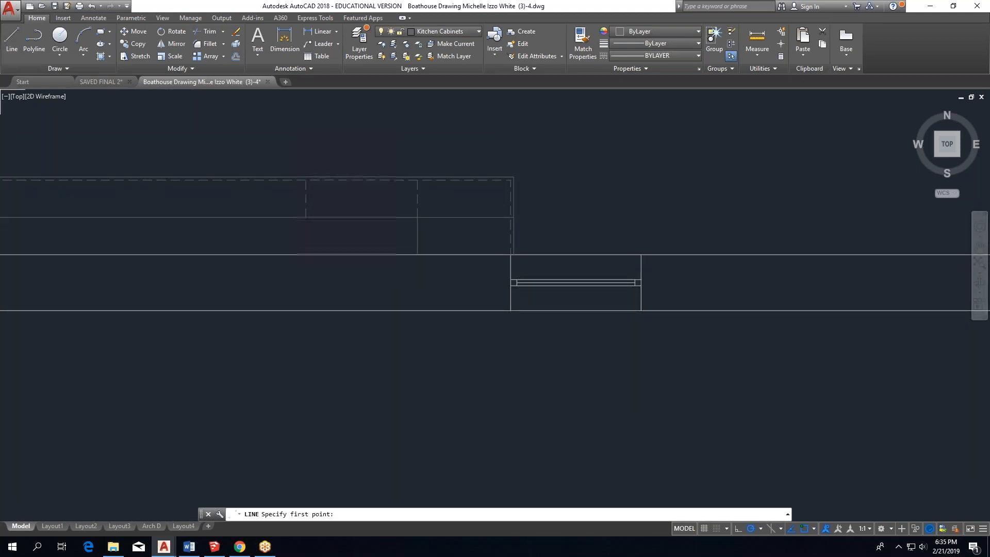
{"action": "left_click", "coordinate": [306, 218]}
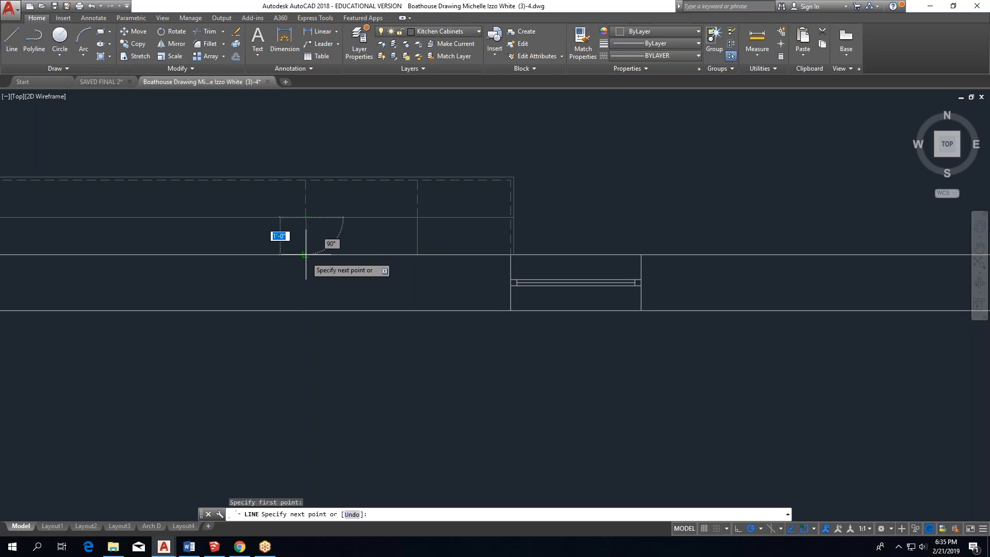
{"action": "key", "text": "Escape"}
{"action": "scroll", "coordinate": [424, 253], "scroll_direction": "down", "scroll_amount": 2}
{"action": "mouse_move", "coordinate": [314, 252]}
{"action": "middle_mouse_down"}
{"action": "mouse_move", "coordinate": [345, 258]}
{"action": "mouse_move", "coordinate": [347, 269]}
{"action": "middle_mouse_up"}
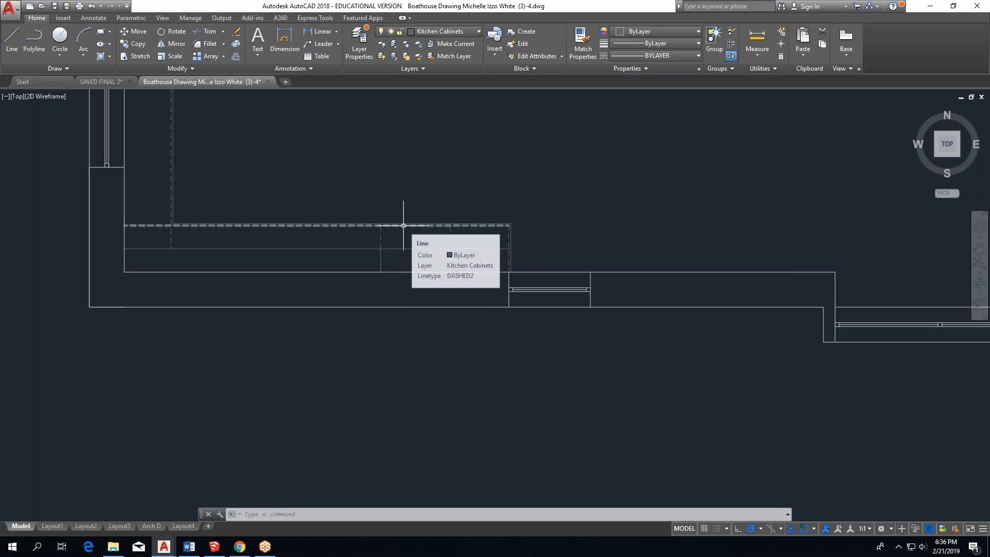
{"action": "scroll", "coordinate": [403, 225], "scroll_direction": "up", "scroll_amount": 2}
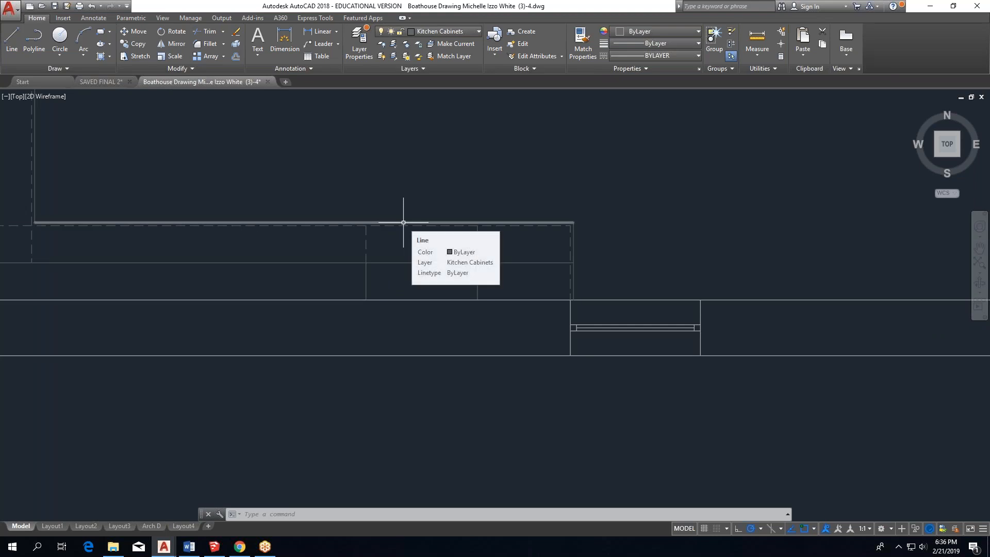
{"action": "scroll", "coordinate": [466, 265], "scroll_direction": "down", "scroll_amount": 4}
{"action": "middle_click_drag", "start_coordinate": [408, 185], "coordinate": [330, 280]}
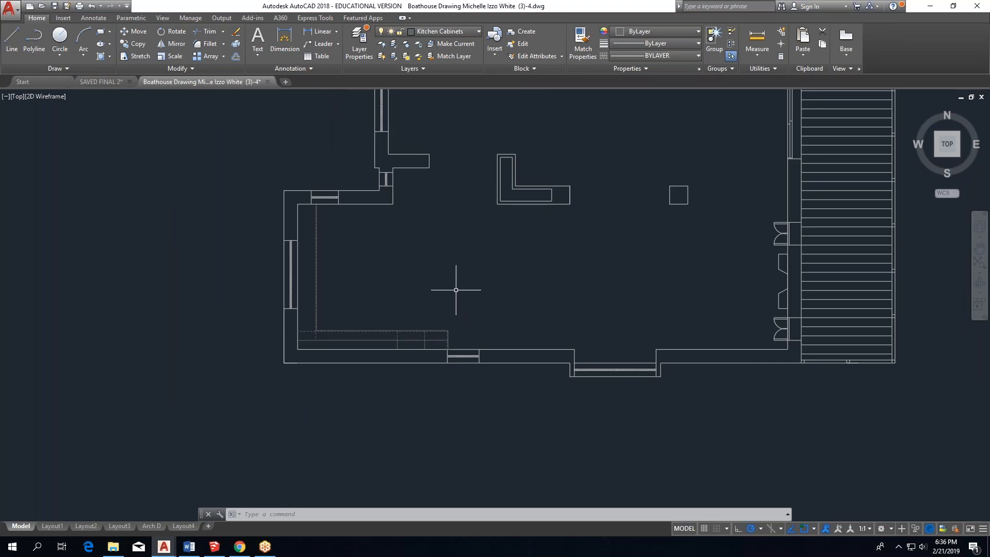
{"action": "mouse_move", "coordinate": [663, 191]}
{"action": "middle_mouse_down"}
{"action": "mouse_move", "coordinate": [620, 212]}
{"action": "mouse_move", "coordinate": [597, 242]}
{"action": "middle_mouse_up"}
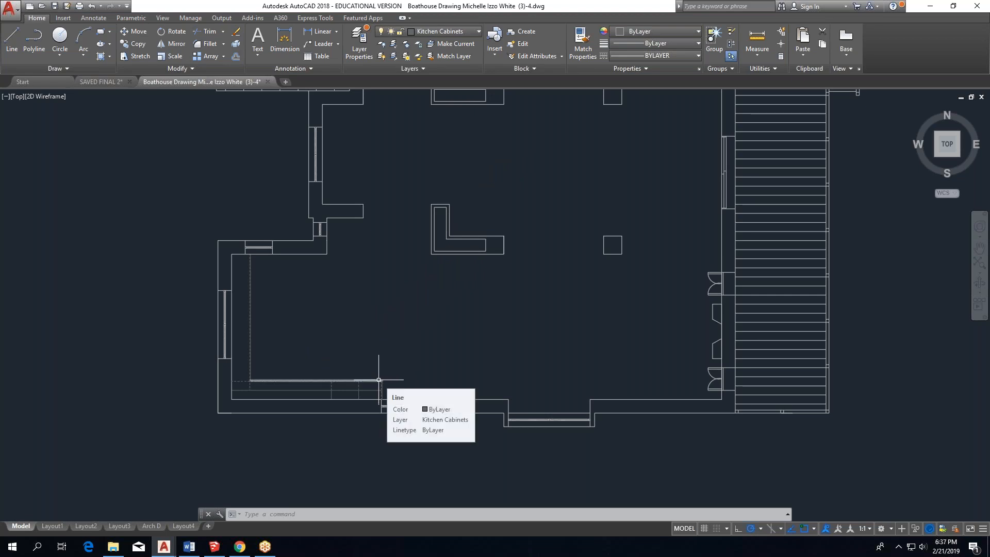
Create a new layer named Bathroom Cabinets and make it the current layer.
{"action": "middle_click_drag", "start_coordinate": [509, 161], "coordinate": [389, 411]}
{"action": "scroll", "coordinate": [432, 283], "scroll_direction": "up", "scroll_amount": 2}
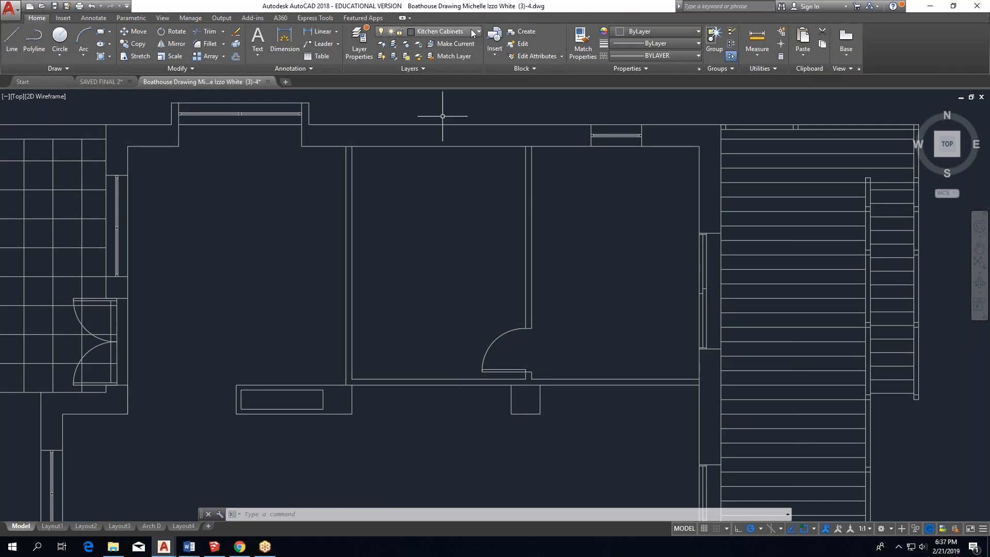
{"action": "left_click", "coordinate": [360, 46]}
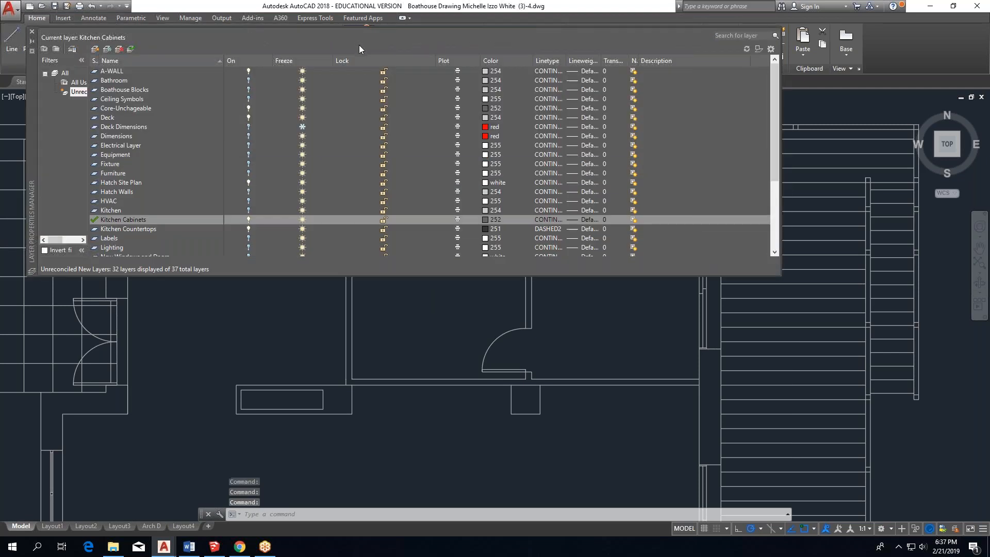
{"action": "left_click", "coordinate": [94, 50]}
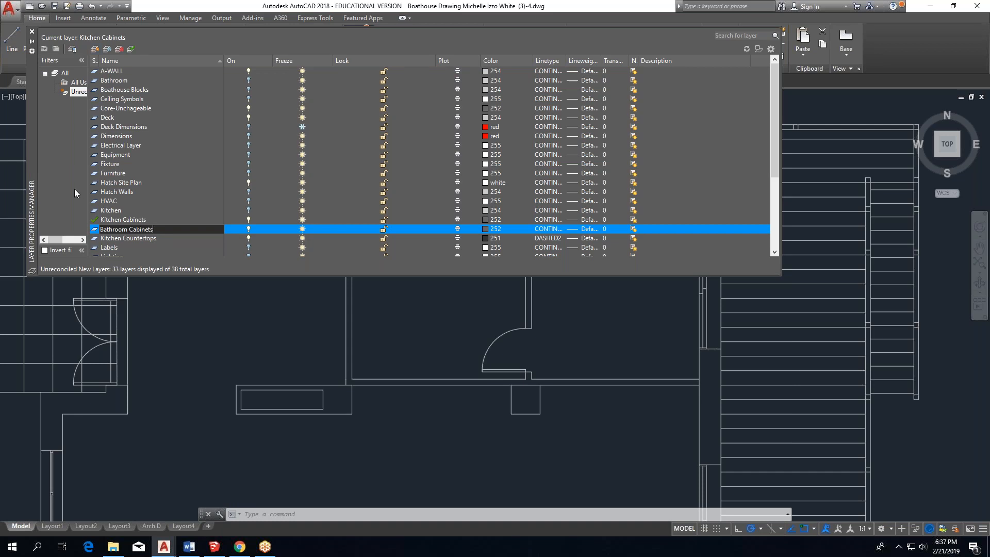
{"action": "key", "text": "Return"}
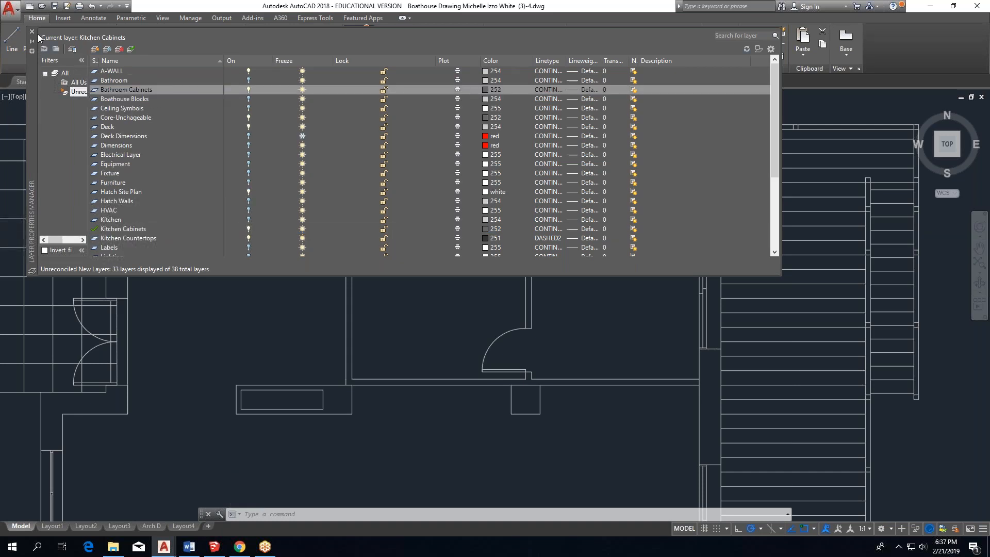
{"action": "left_click", "coordinate": [32, 31]}
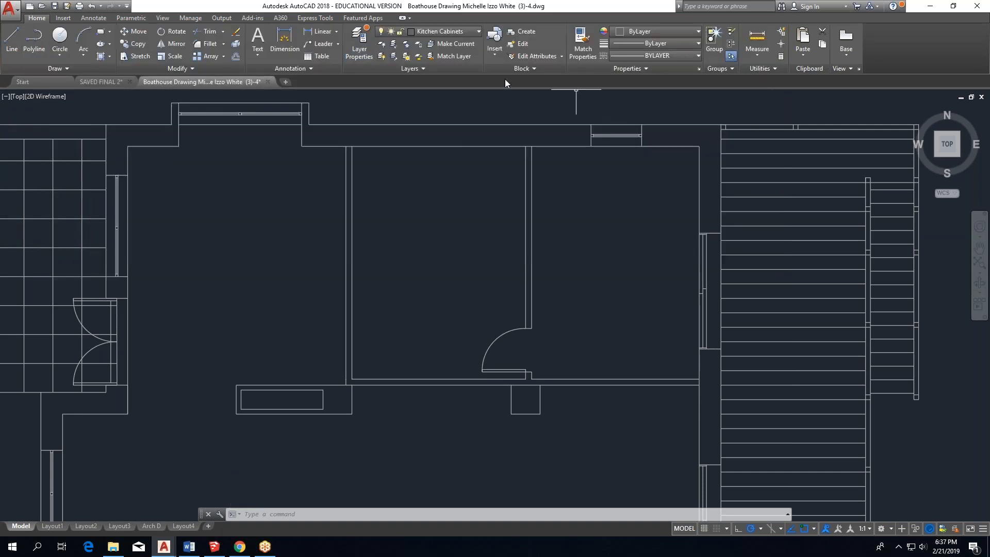
{"action": "left_click", "coordinate": [450, 31]}
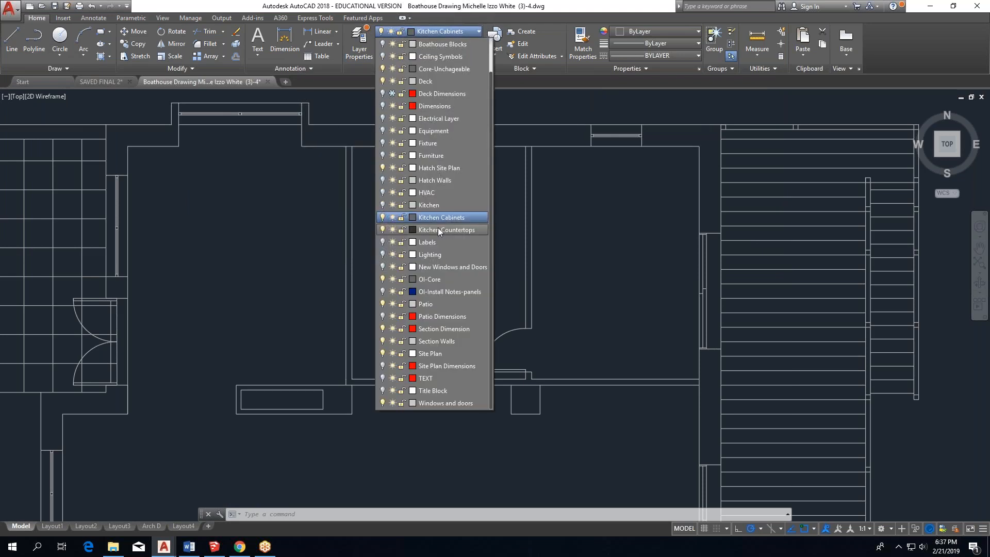
{"action": "scroll", "coordinate": [427, 62], "scroll_direction": "up", "scroll_amount": 1}
{"action": "left_click", "coordinate": [429, 69]}
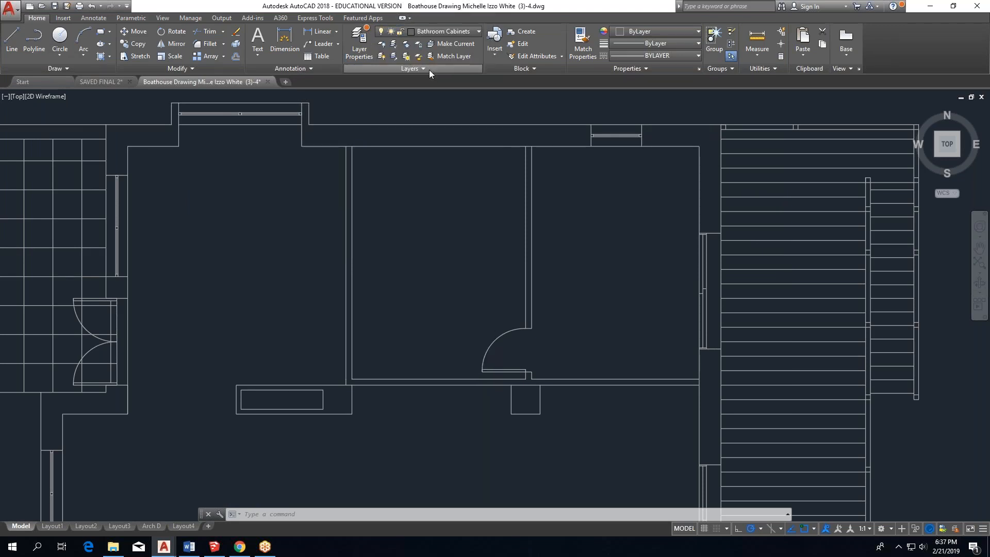
Draw a cabinet outline in the bathroom's southwest corner, starting 21" along the south wall, about 7'-0" up, then back to the west wall.
{"action": "left_click", "coordinate": [15, 51]}
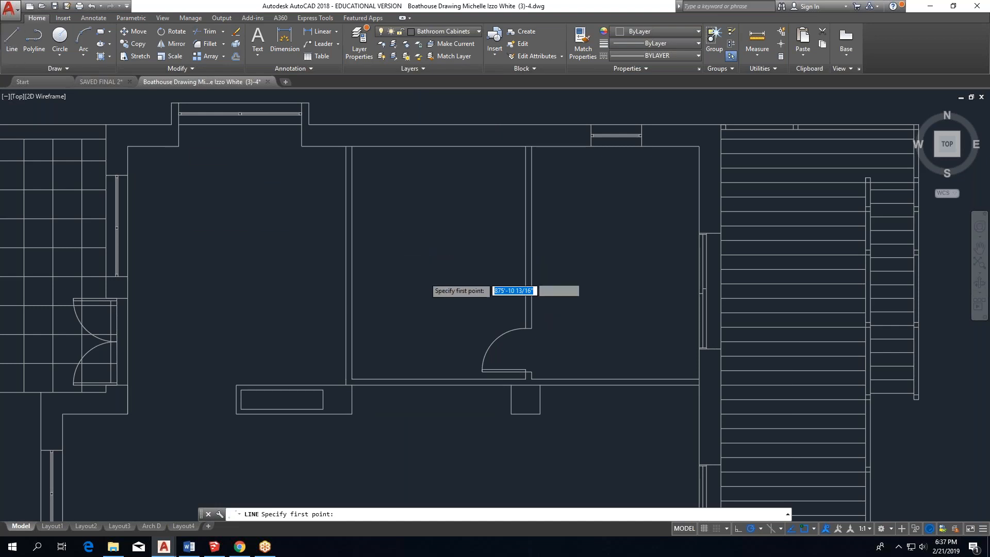
{"action": "scroll", "coordinate": [408, 268], "scroll_direction": "up", "scroll_amount": 2}
{"action": "scroll", "coordinate": [383, 329], "scroll_direction": "down", "scroll_amount": 2}
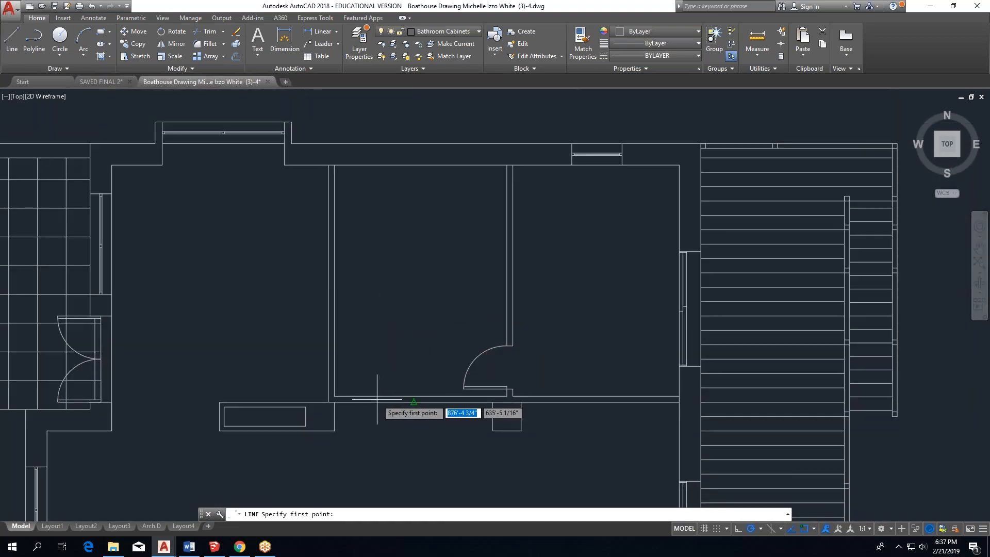
{"action": "scroll", "coordinate": [388, 402], "scroll_direction": "up", "scroll_amount": 2}
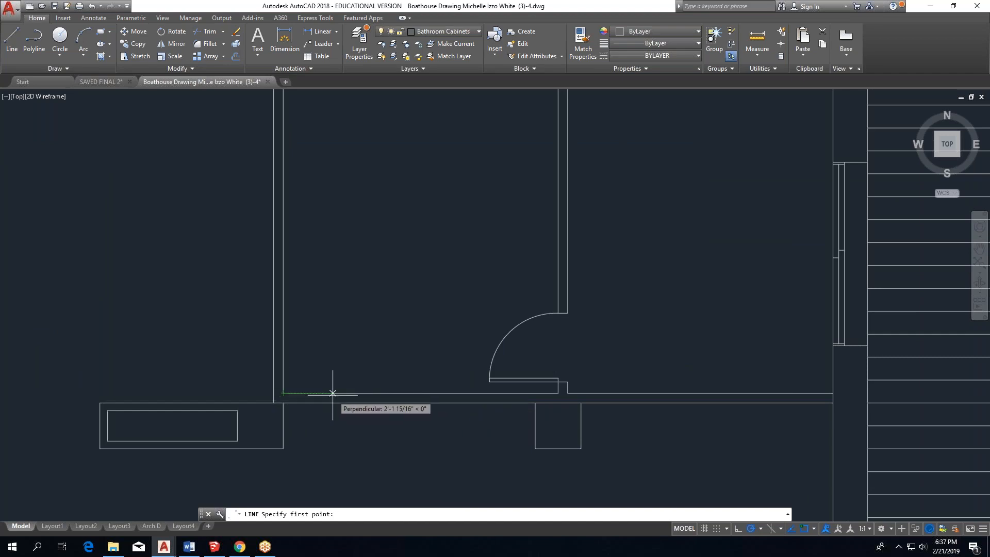
{"action": "type", "text": "21"}
{"action": "key", "text": "Return"}
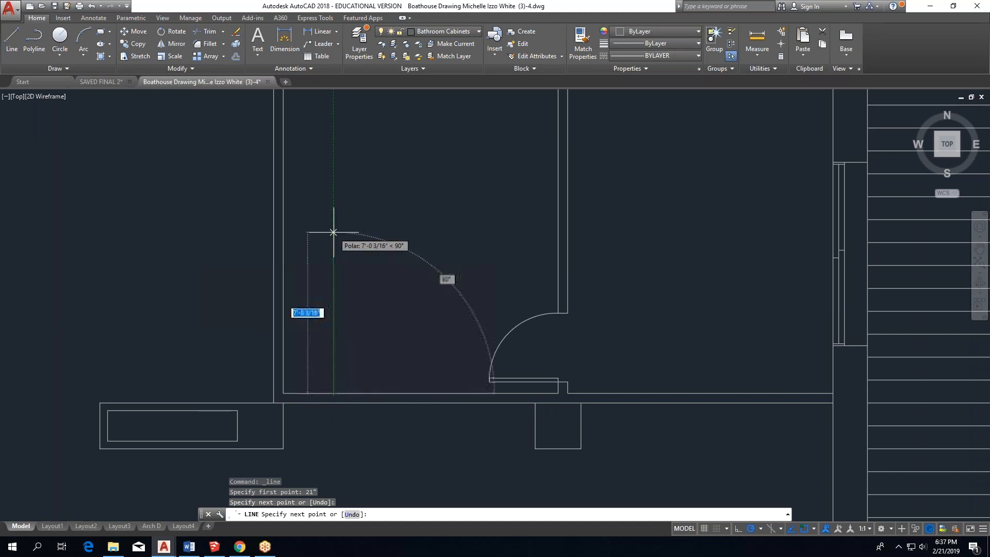
{"action": "left_click", "coordinate": [333, 232]}
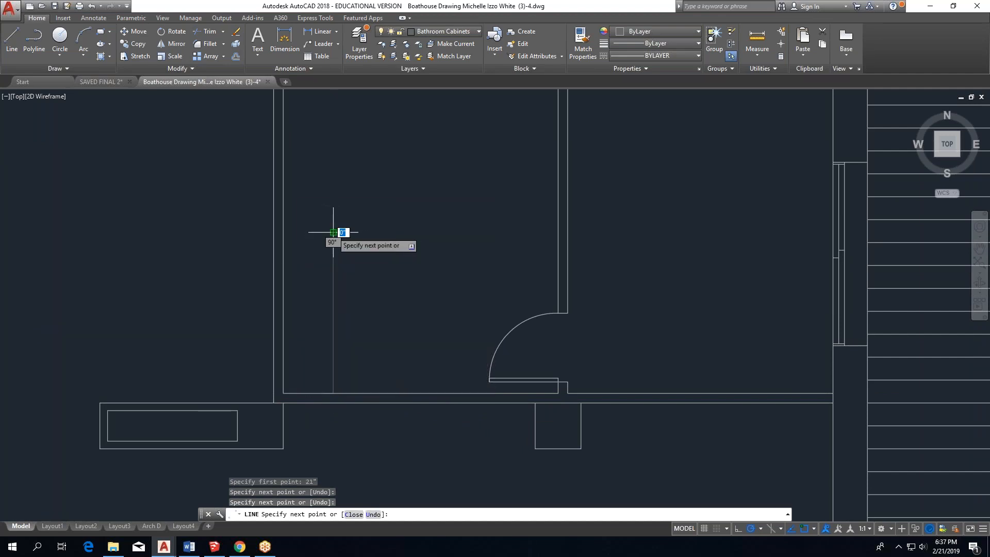
{"action": "left_click", "coordinate": [283, 232]}
{"action": "key", "text": "Escape"}
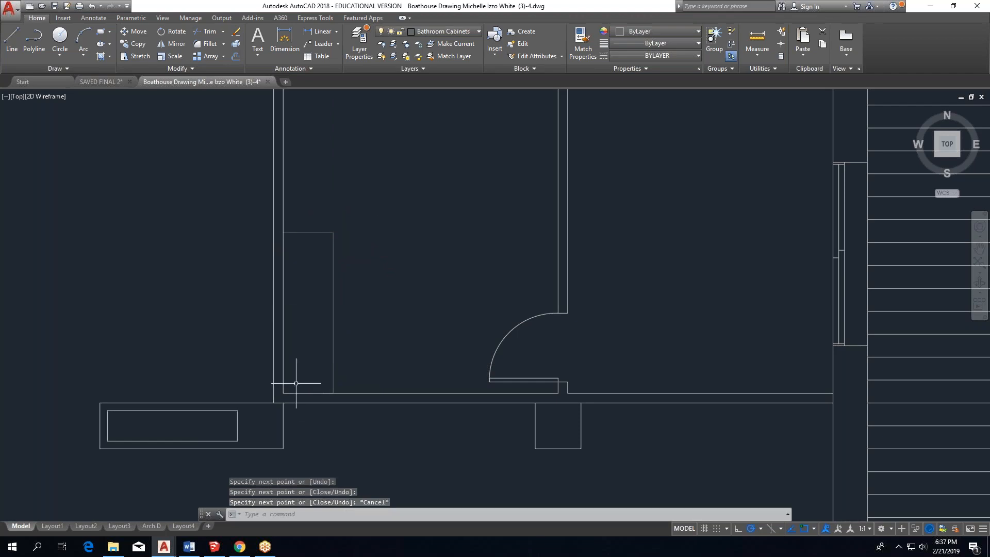
{"action": "scroll", "coordinate": [298, 386], "scroll_direction": "up", "scroll_amount": 2}
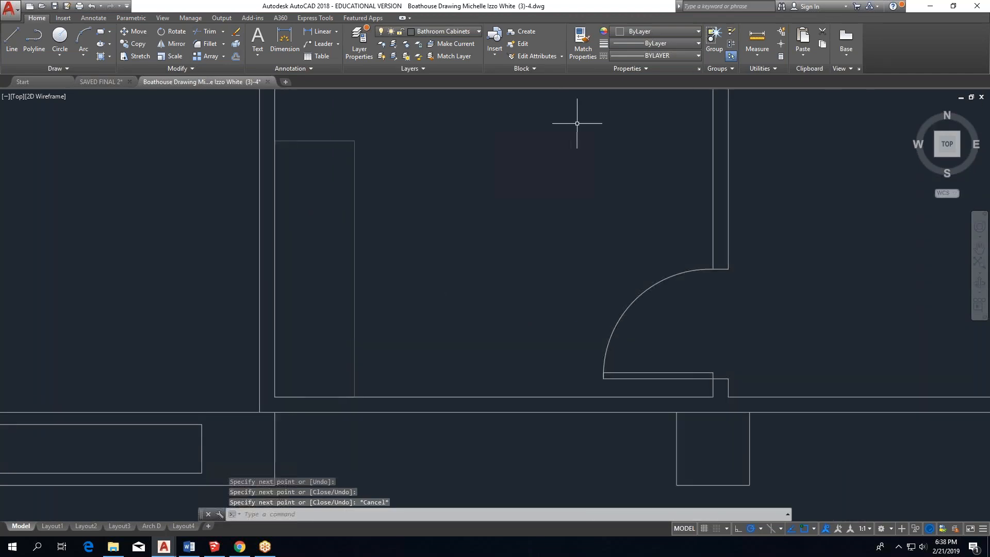
{"action": "left_click", "coordinate": [757, 42]}
{"action": "left_click", "coordinate": [275, 140]}
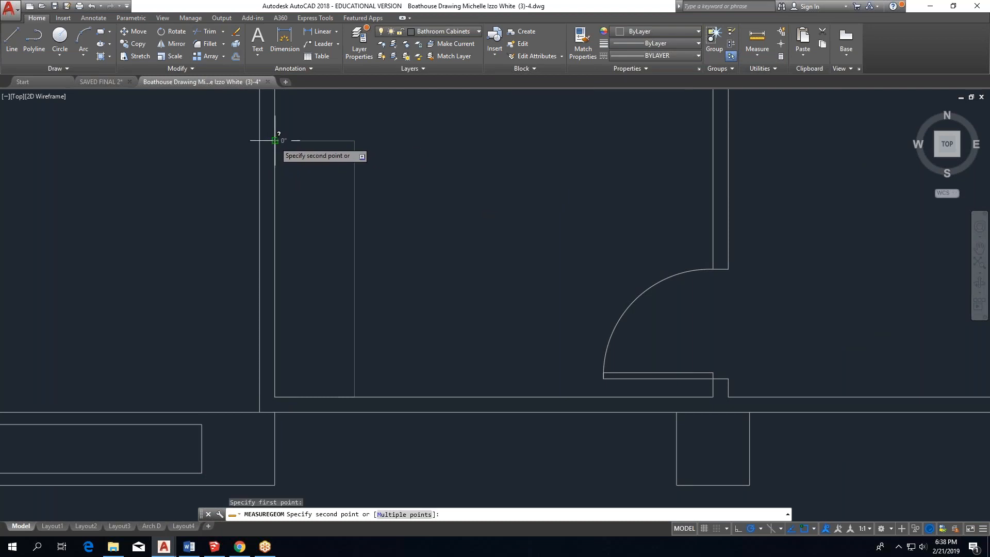
{"action": "key", "text": "Escape"}
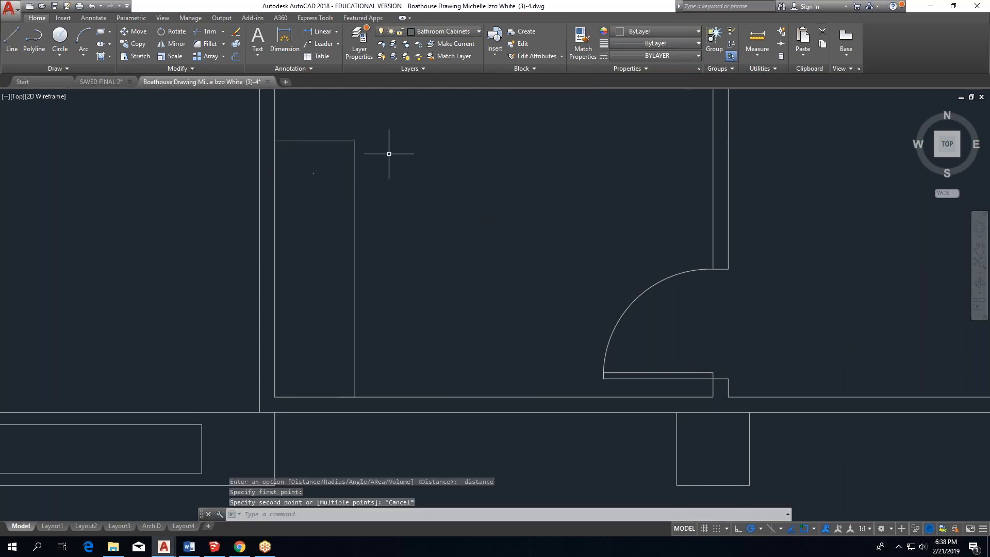
Erase the vertical front line of the bathroom cabinet outline.
{"action": "left_click", "coordinate": [372, 196]}
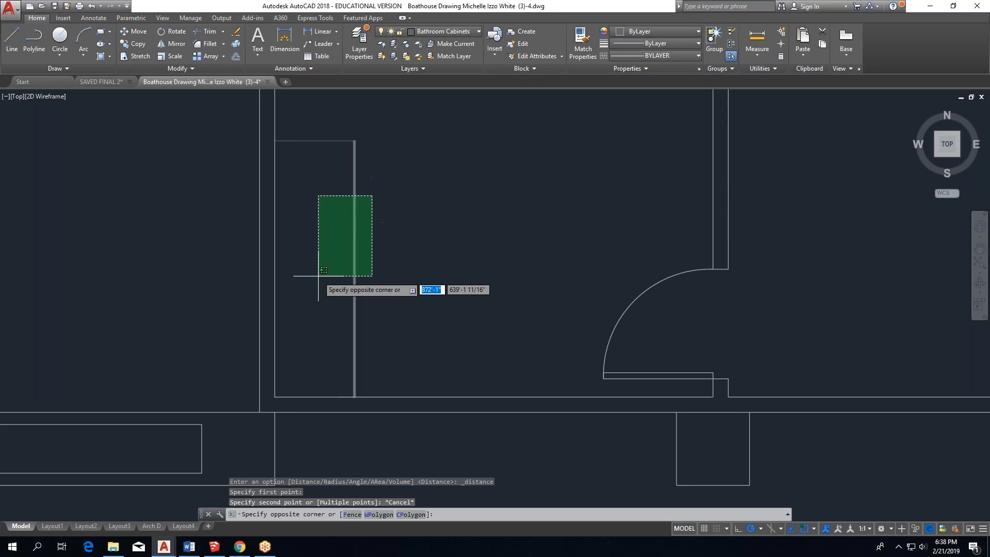
{"action": "left_click", "coordinate": [319, 275]}
{"action": "scroll", "coordinate": [320, 276], "scroll_direction": "up", "scroll_amount": 1}
{"action": "key", "text": "Delete"}
{"action": "scroll", "coordinate": [299, 254], "scroll_direction": "down", "scroll_amount": 1}
{"action": "scroll", "coordinate": [324, 288], "scroll_direction": "down", "scroll_amount": 1}
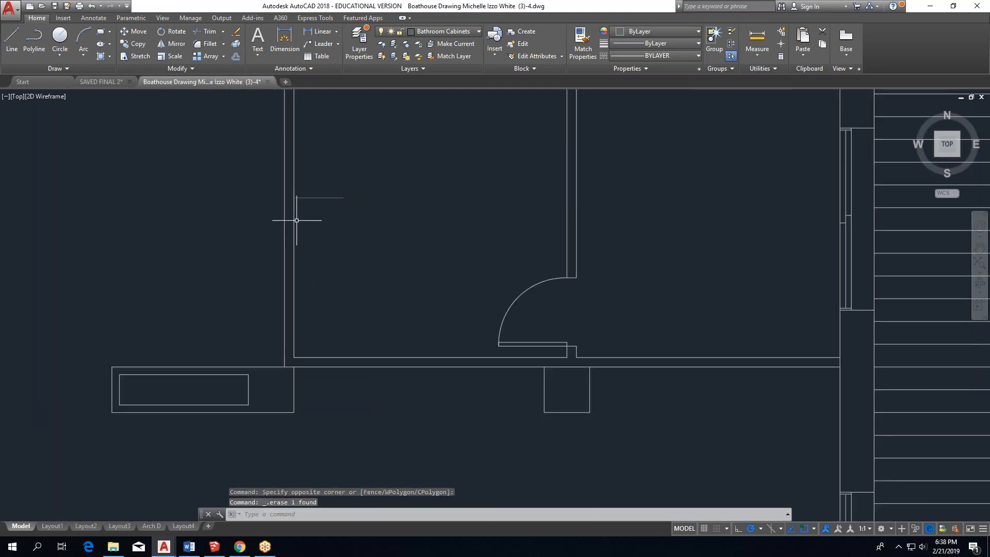
Offset the inner face of the bathroom's west wall 21" into the room as the cabinet front line.
{"action": "left_click", "coordinate": [236, 57]}
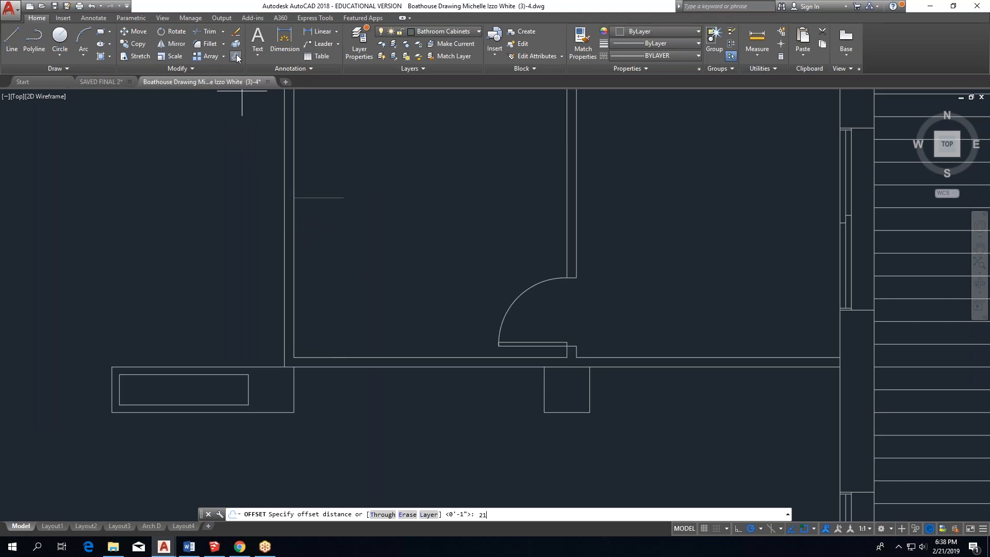
{"action": "key", "text": "Return"}
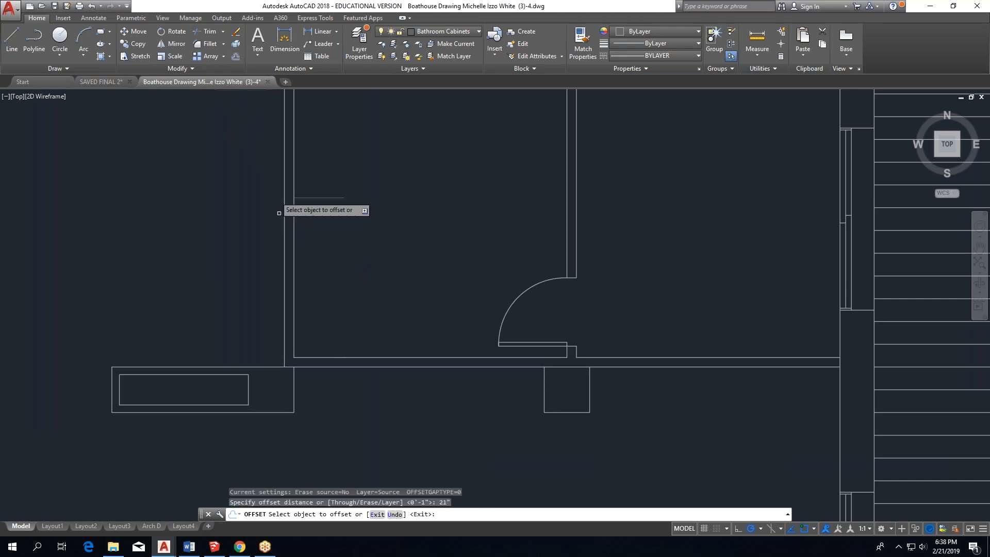
{"action": "left_click", "coordinate": [294, 246]}
{"action": "left_click", "coordinate": [371, 241]}
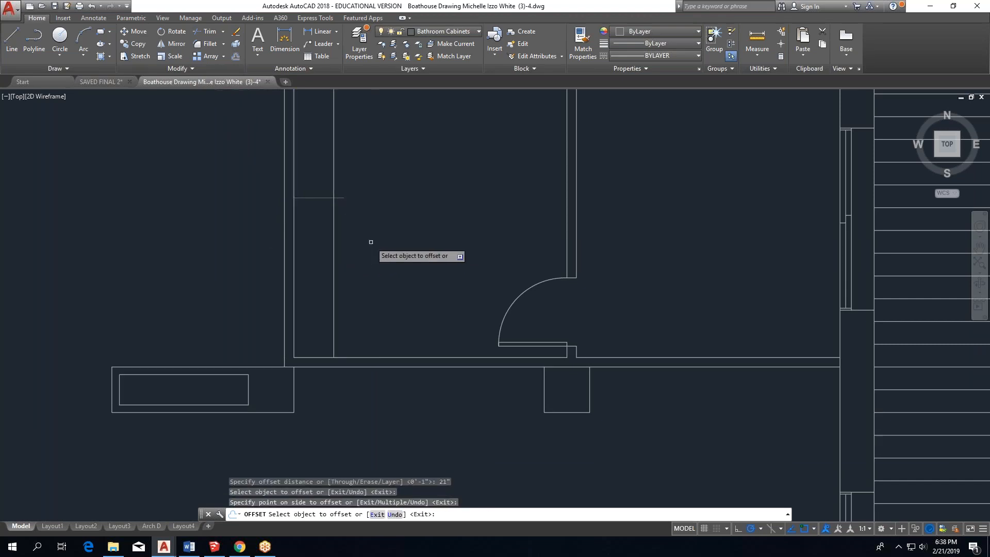
{"action": "key", "text": "Escape"}
Trim the bathroom cabinet's north end line where it extends past the offset front line.
{"action": "scroll", "coordinate": [306, 171], "scroll_direction": "up", "scroll_amount": 4}
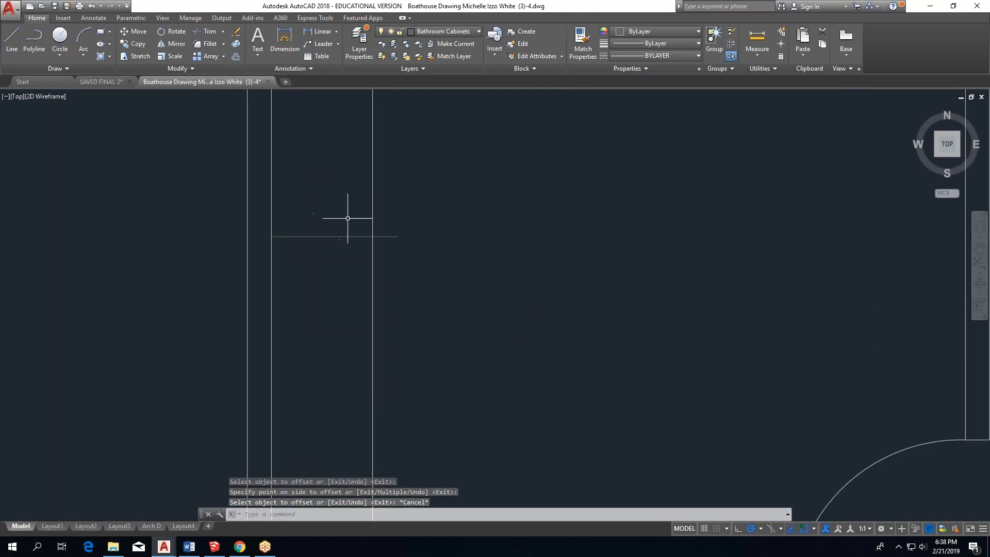
{"action": "left_click", "coordinate": [209, 32]}
{"action": "left_click", "coordinate": [417, 187]}
{"action": "left_click", "coordinate": [283, 205]}
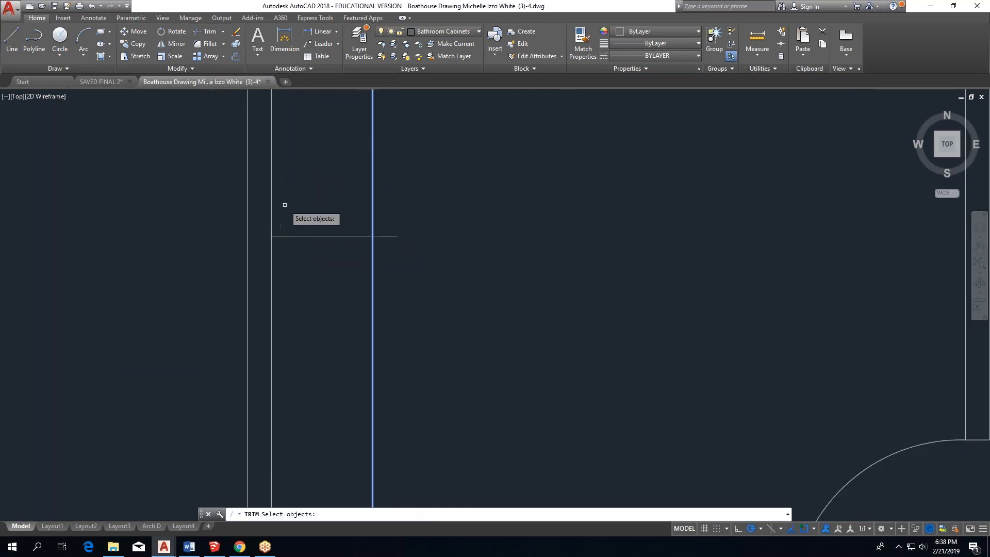
{"action": "key", "text": "Return"}
{"action": "left_click", "coordinate": [434, 193]}
{"action": "left_click", "coordinate": [394, 256]}
{"action": "key", "text": "Escape"}
{"action": "scroll", "coordinate": [361, 206], "scroll_direction": "down", "scroll_amount": 2}
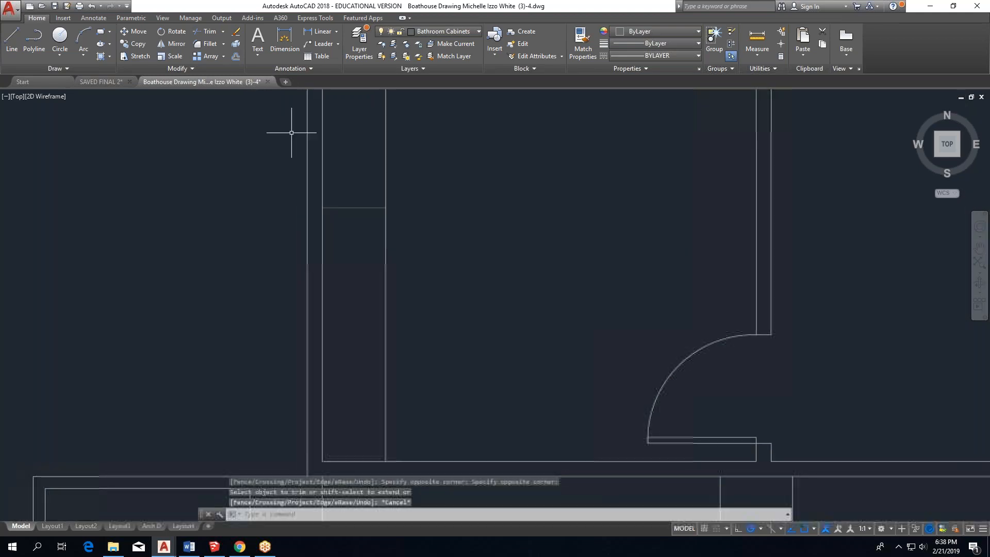
Fillet the cabinet's front line and north end line into a closed corner.
{"action": "left_click", "coordinate": [211, 45]}
{"action": "left_click", "coordinate": [386, 216]}
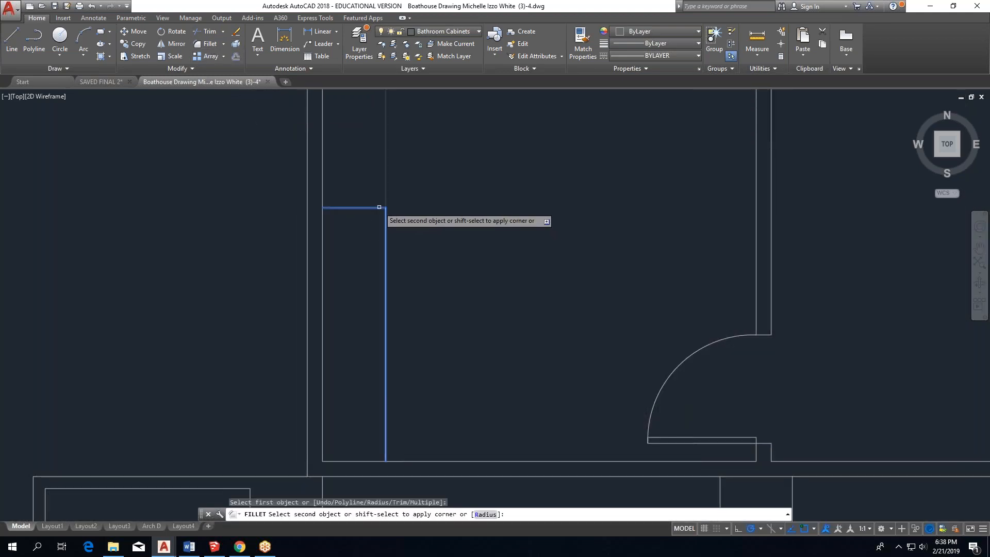
{"action": "key", "text": "Escape"}
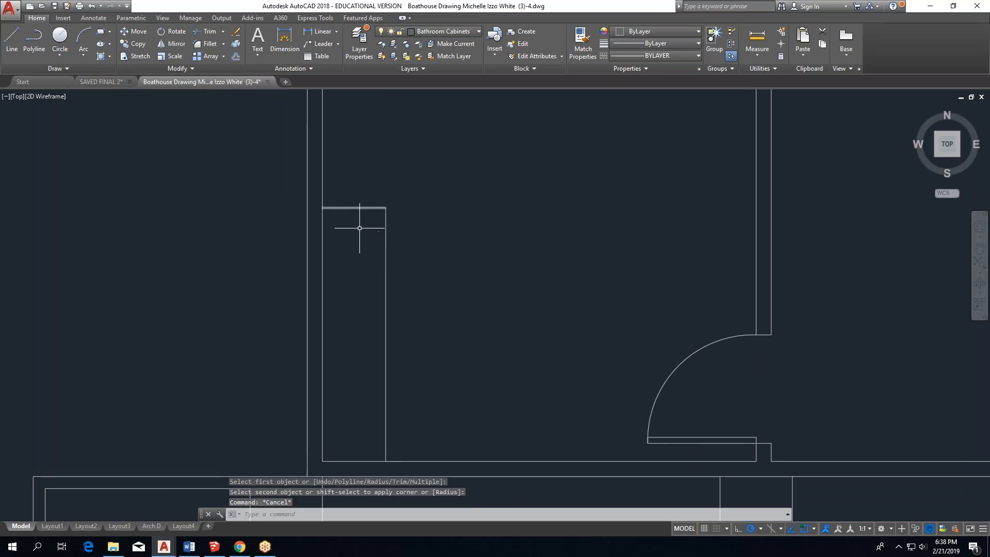
{"action": "key", "text": "Escape"}
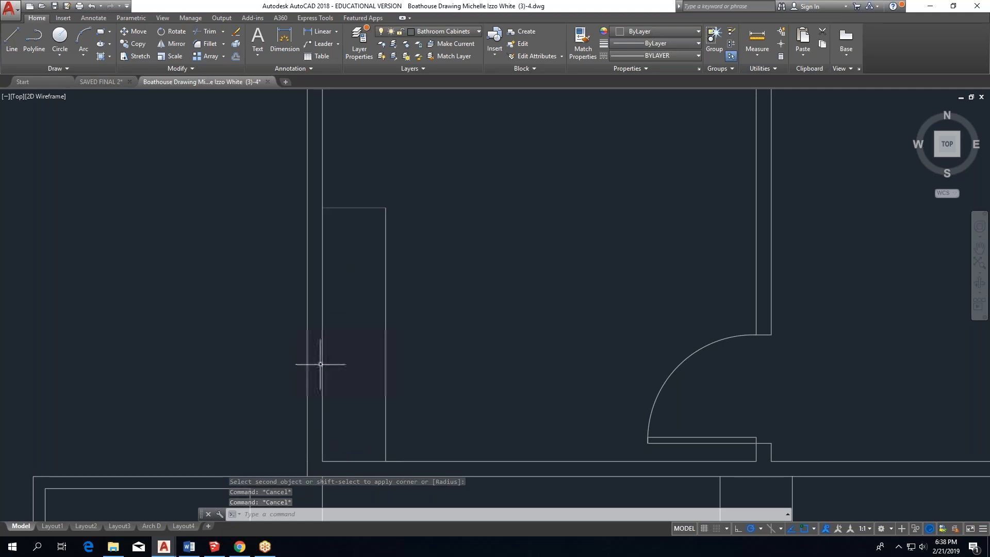
{"action": "key", "text": "Escape"}
Move the cabinet's front line and north end line onto the Bathroom Cabinets layer.
{"action": "left_click", "coordinate": [384, 326]}
{"action": "key", "text": "Escape"}
{"action": "left_click", "coordinate": [385, 310]}
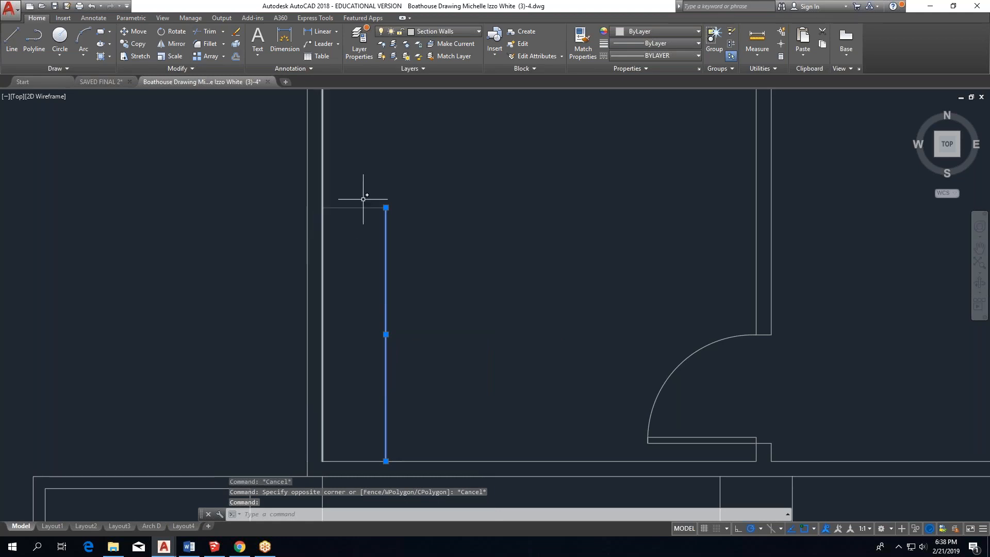
{"action": "scroll", "coordinate": [304, 321], "scroll_direction": "down", "scroll_amount": 2}
{"action": "key", "text": "Escape"}
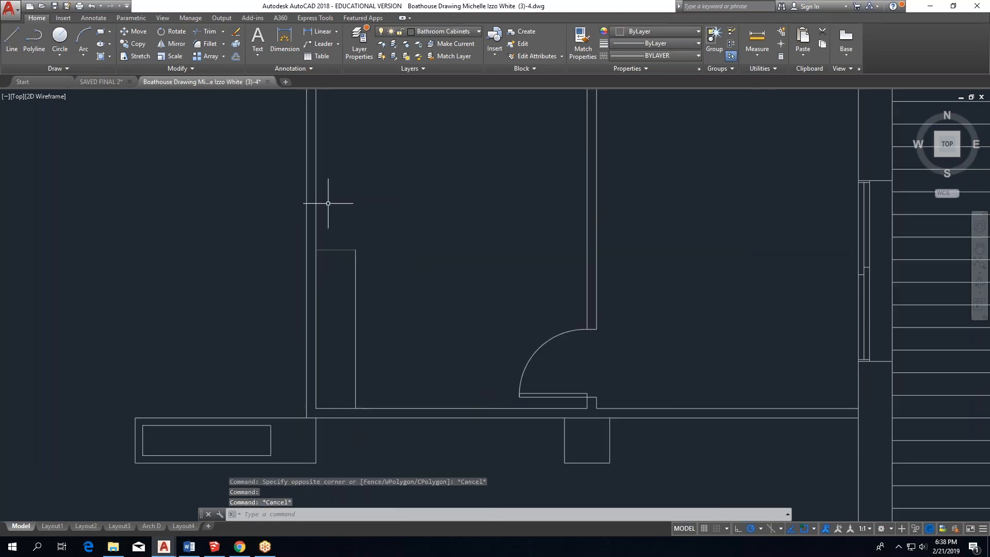
{"action": "key", "text": "Escape"}
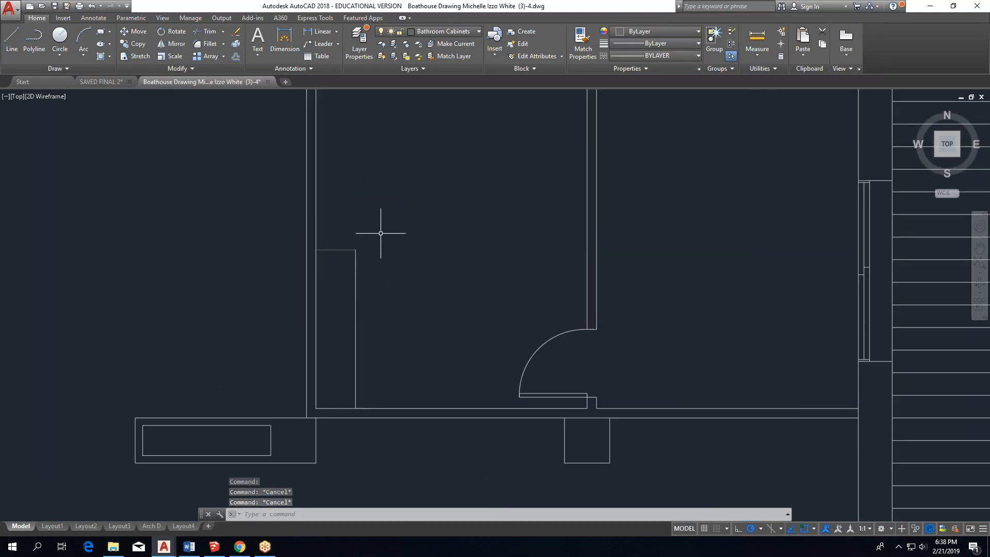
{"action": "left_click", "coordinate": [381, 233]}
{"action": "left_click", "coordinate": [348, 298]}
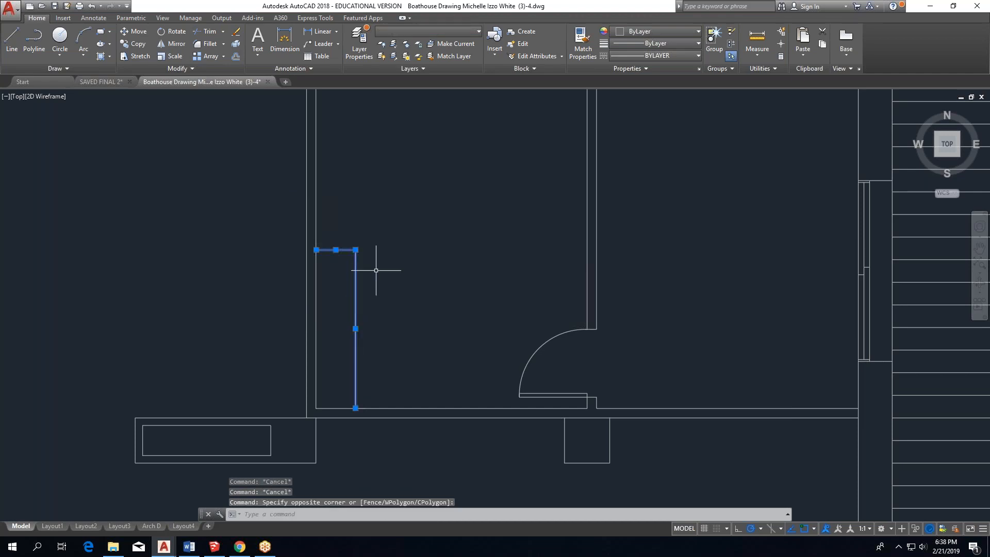
{"action": "left_click", "coordinate": [462, 31]}
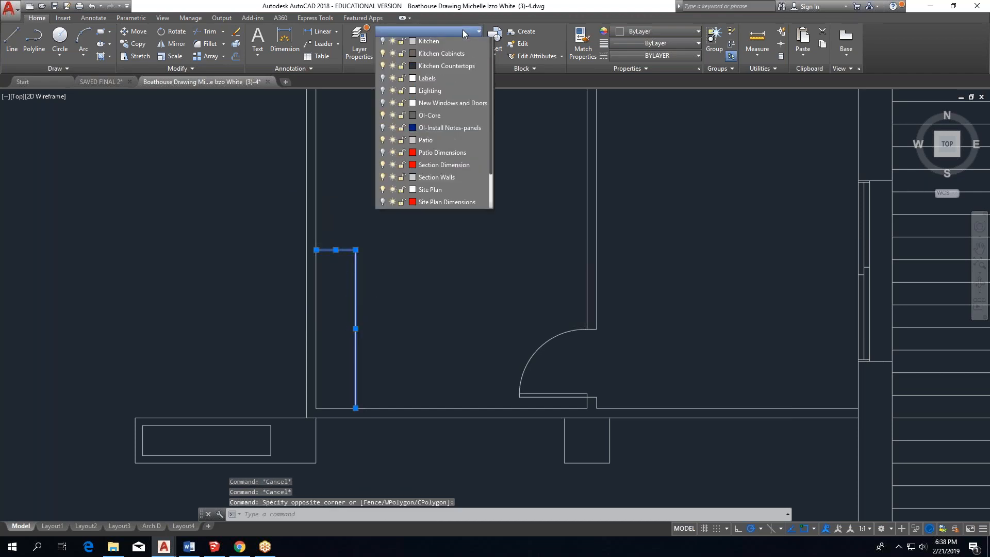
{"action": "left_click", "coordinate": [458, 67]}
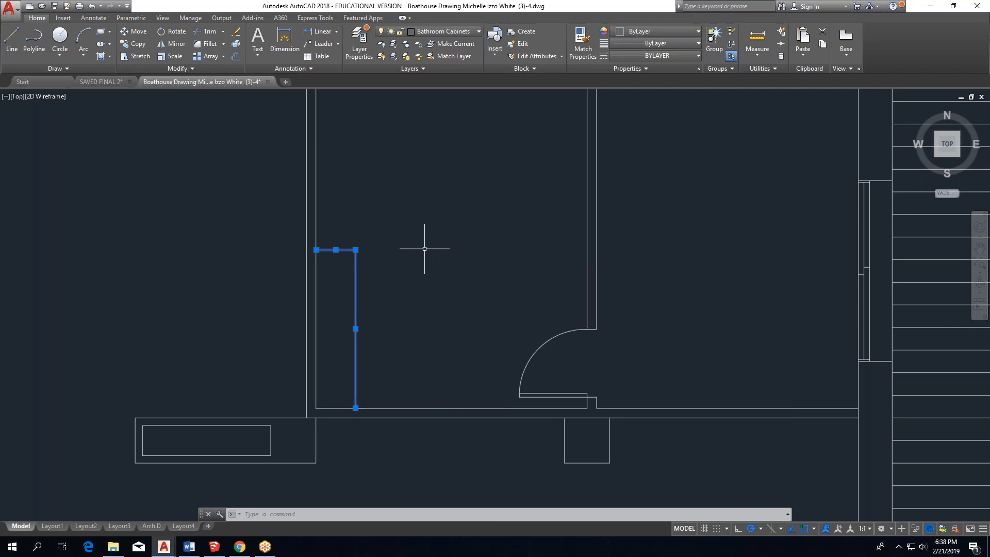
{"action": "key", "text": "Escape"}
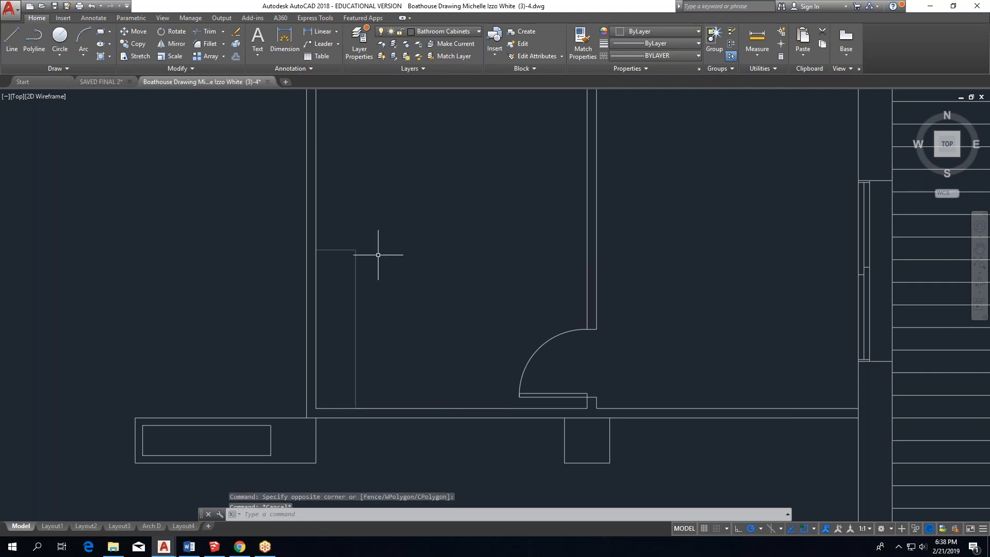
{"action": "scroll", "coordinate": [320, 382], "scroll_direction": "up", "scroll_amount": 2}
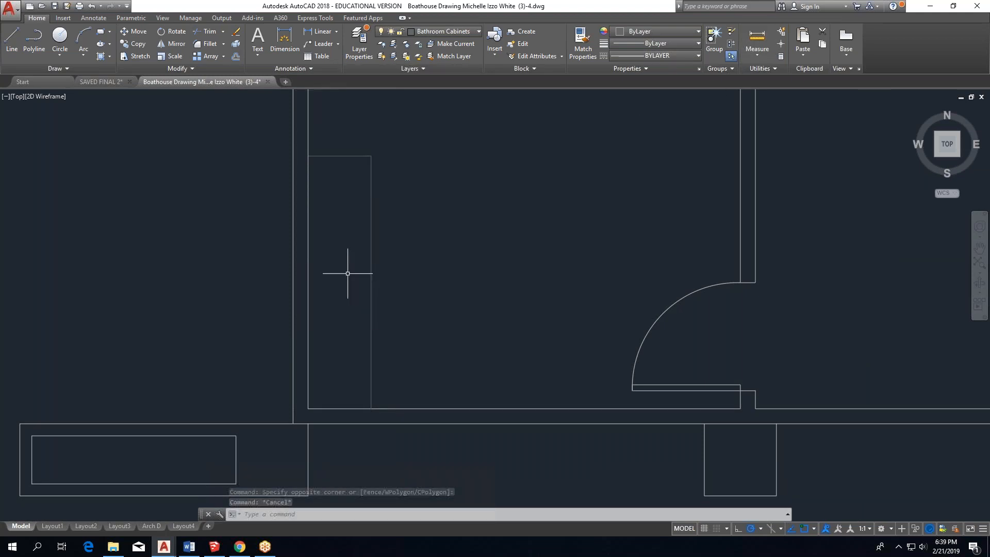
{"action": "left_click", "coordinate": [236, 57]}
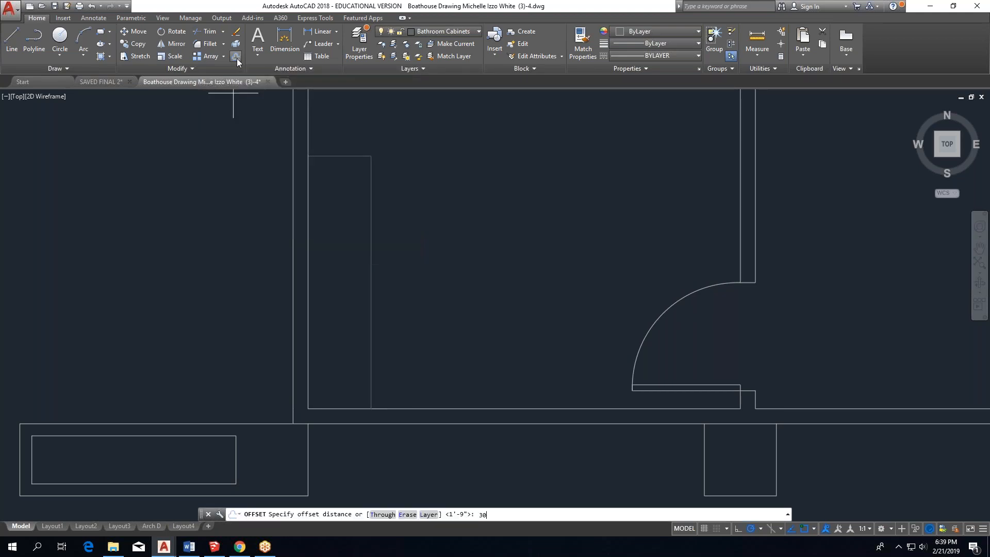
{"action": "type", "text": "30'"}
{"action": "key", "text": "Return"}
{"action": "left_click", "coordinate": [338, 155]}
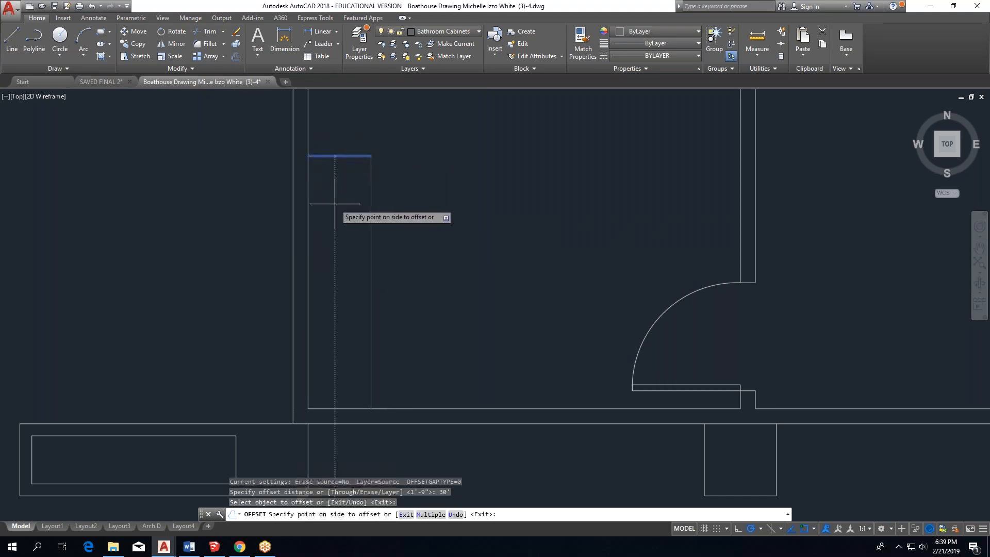
{"action": "key", "text": "Return"}
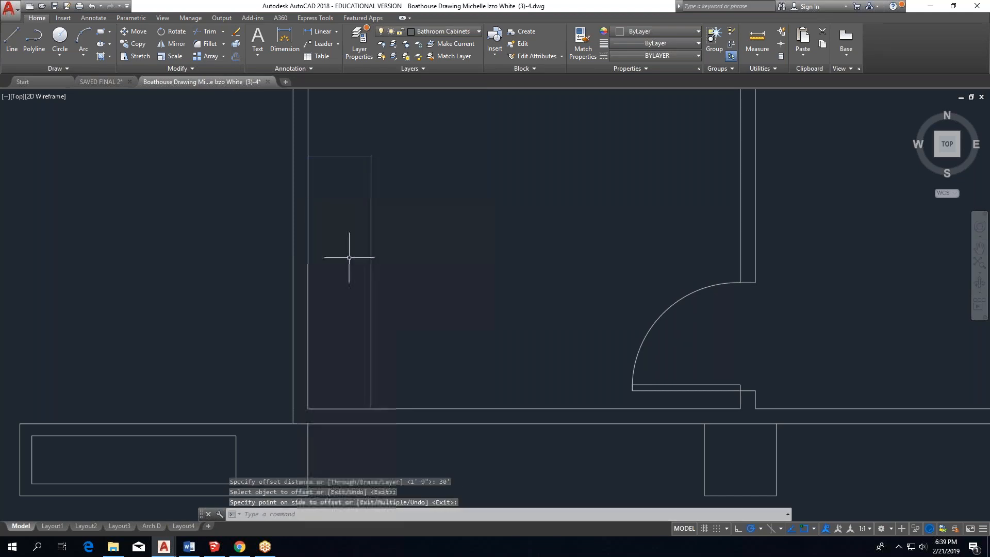
{"action": "left_click", "coordinate": [235, 59]}
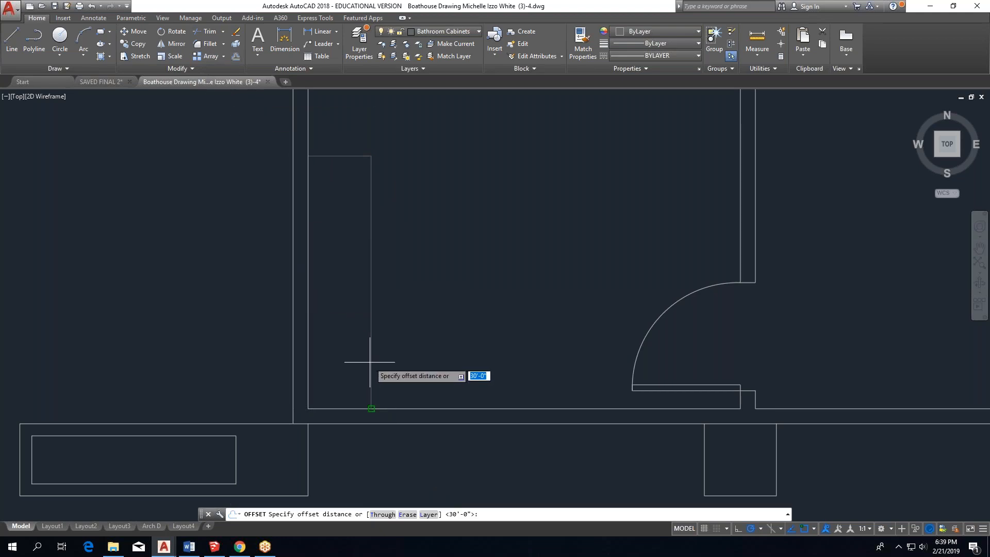
{"action": "type", "text": "30"}
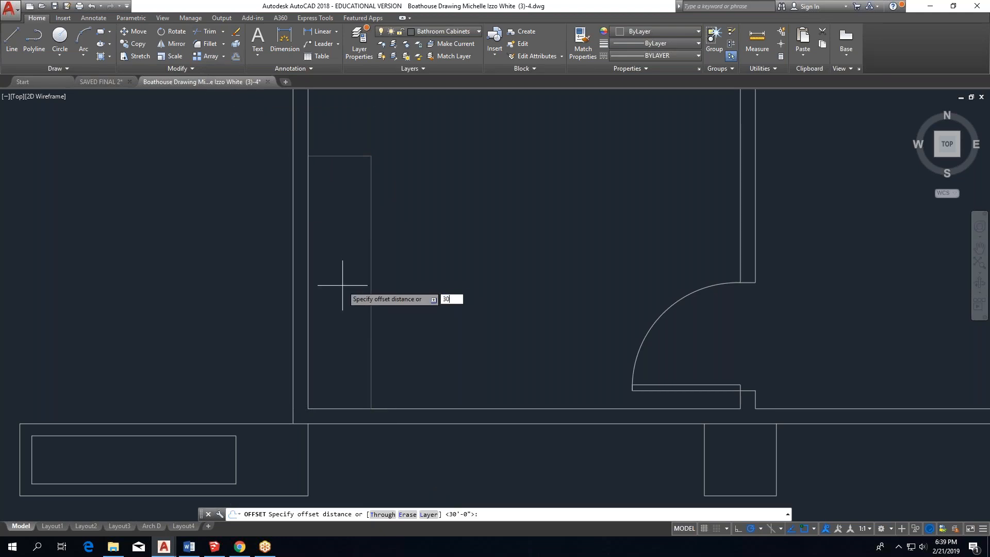
{"action": "type", "text": "'"}
{"action": "key", "text": "Return"}
{"action": "left_click", "coordinate": [362, 156]}
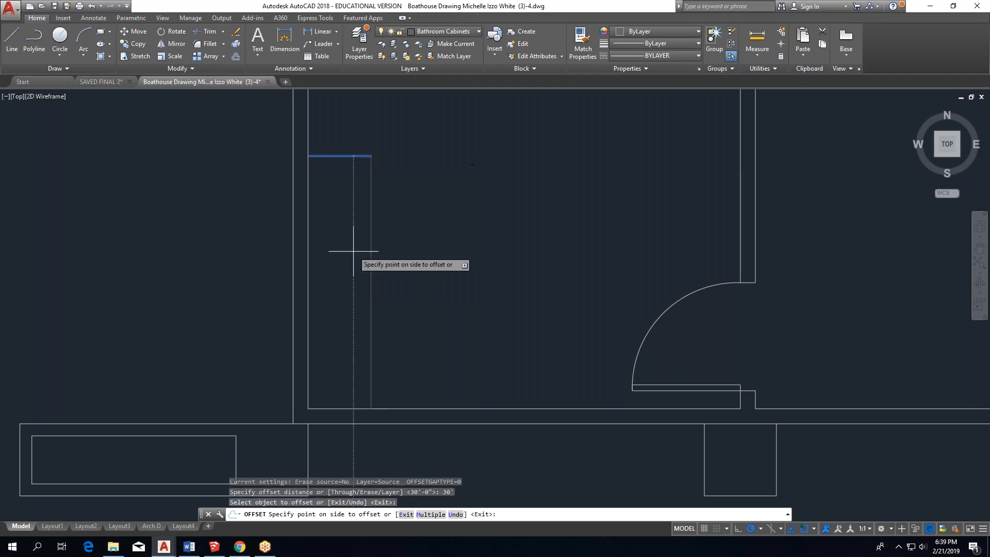
{"action": "key", "text": "Escape"}
{"action": "key", "text": "Escape"}
{"action": "key", "text": "Escape"}
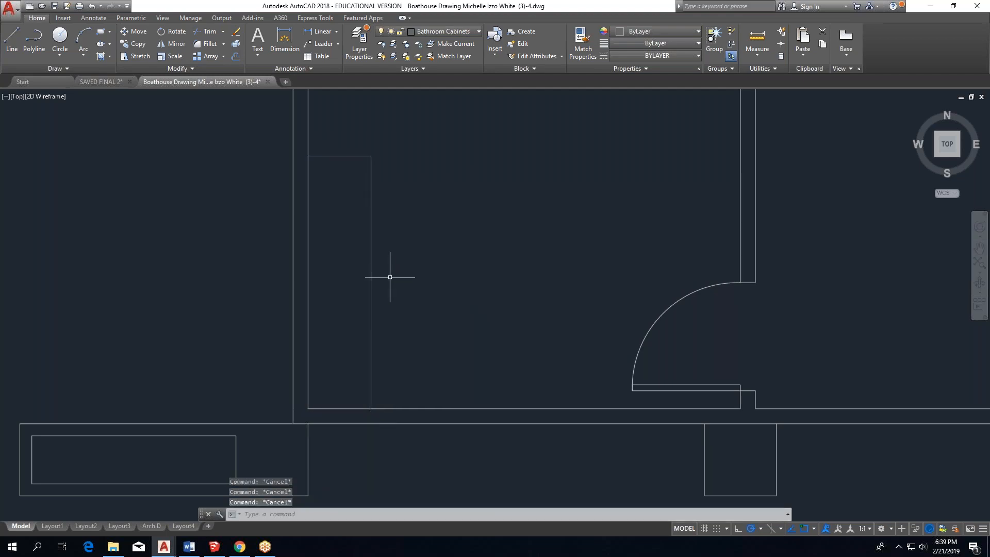
{"action": "left_click", "coordinate": [236, 57]}
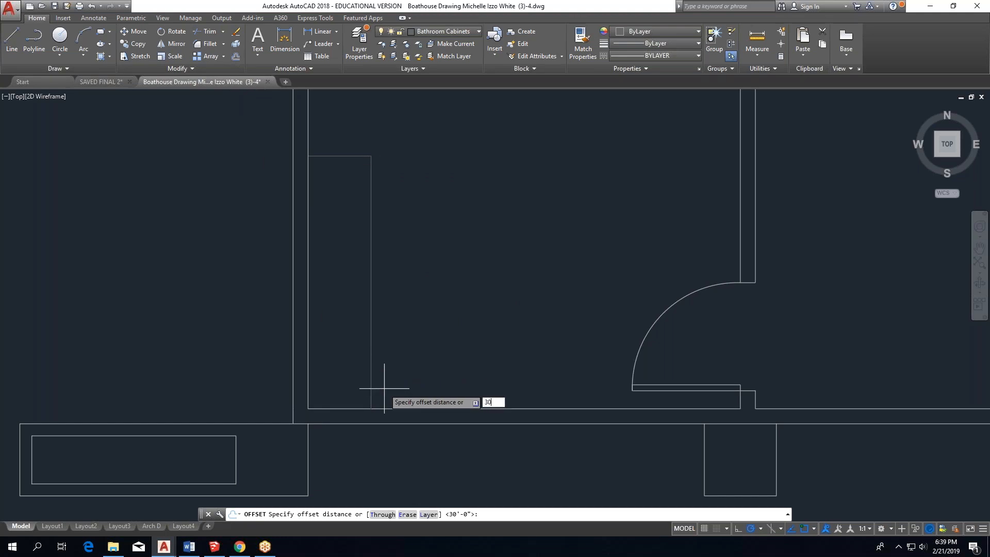
{"action": "key", "text": "Return"}
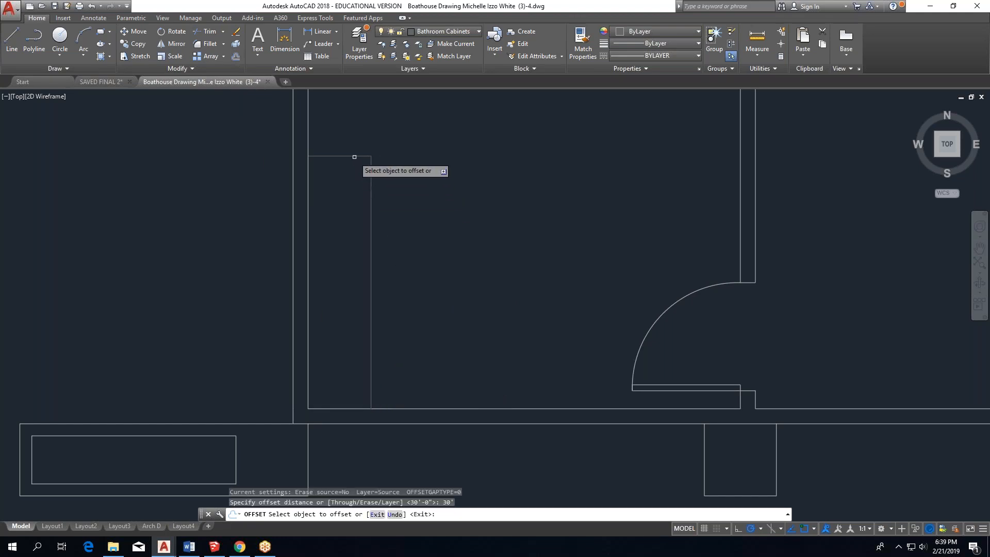
Offset the cabinet's north end line 30" south to divide off the first cabinet.
{"action": "left_click", "coordinate": [236, 57]}
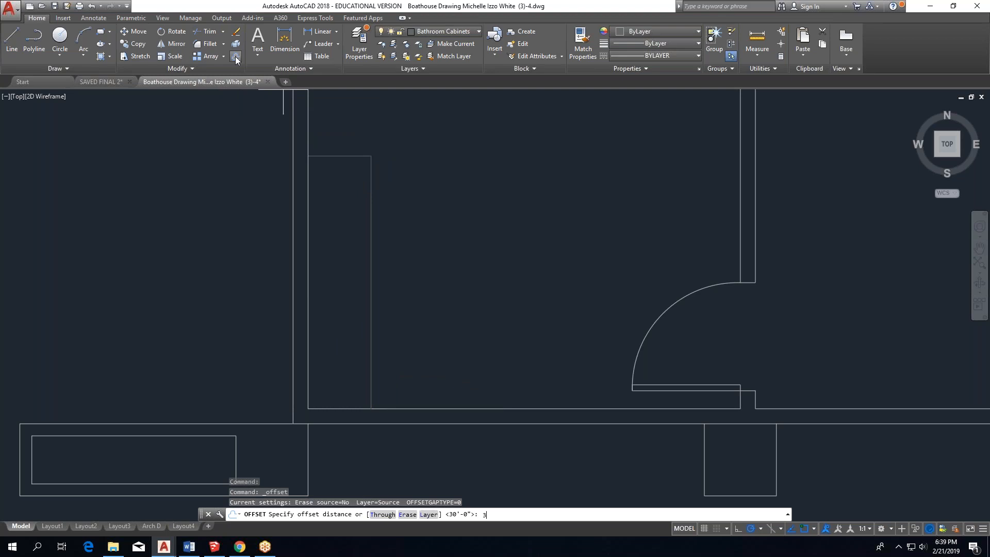
{"action": "type", "text": "30\""}
{"action": "key", "text": "Return"}
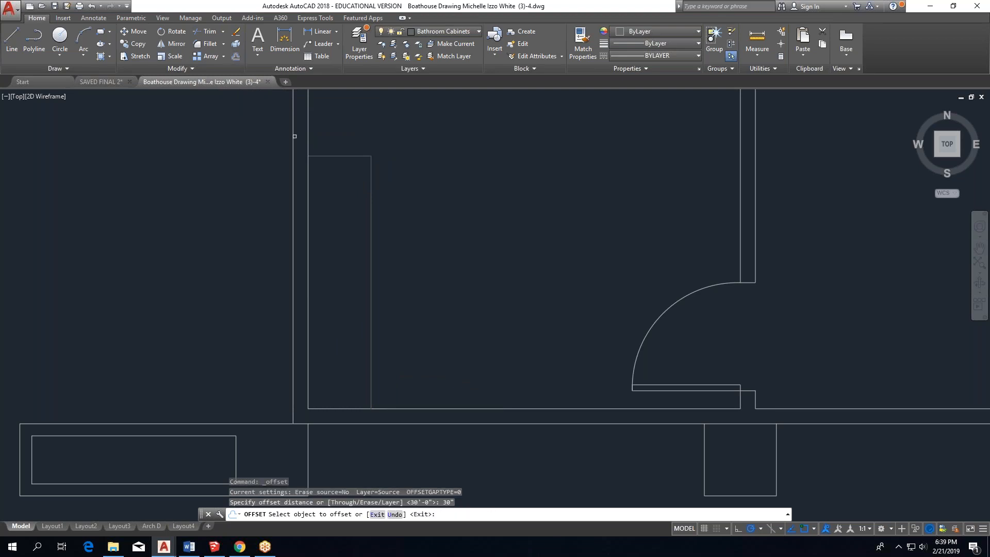
{"action": "left_click", "coordinate": [350, 156]}
{"action": "left_click", "coordinate": [351, 209]}
{"action": "key", "text": "Escape"}
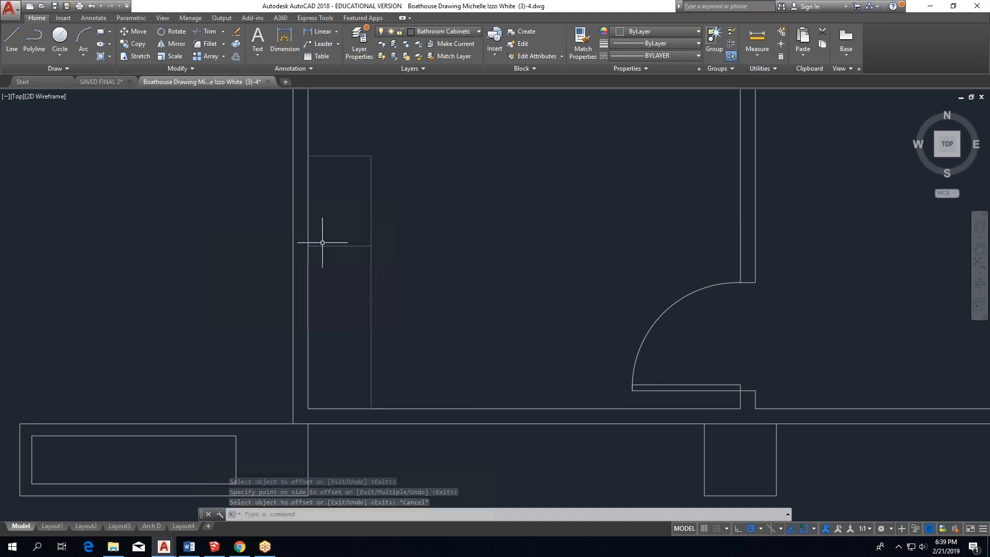
Offset the cabinet's front line 1" east and its north end line 1" north, outside the cabinet.
{"action": "scroll", "coordinate": [347, 225], "scroll_direction": "up", "scroll_amount": 2}
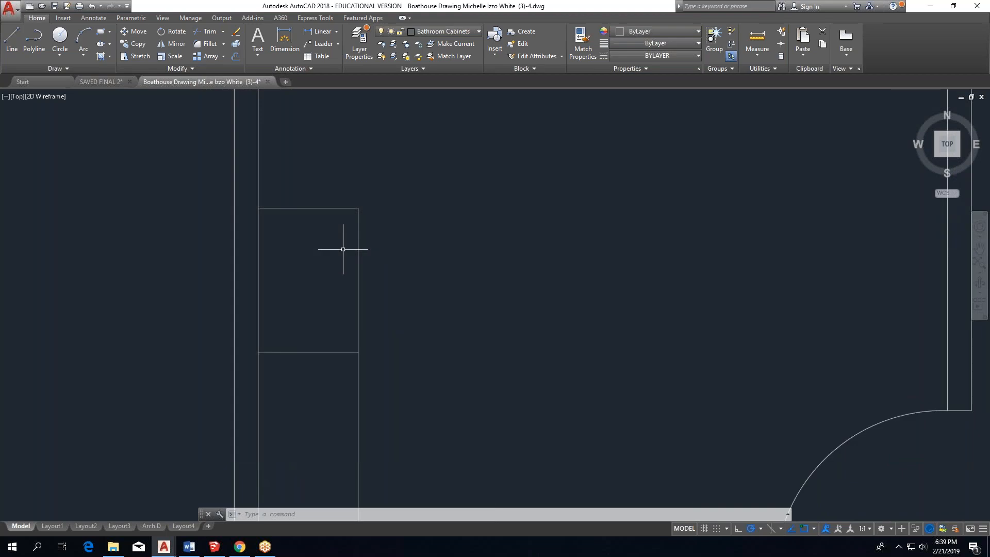
{"action": "middle_click_drag", "start_coordinate": [329, 416], "coordinate": [361, 250]}
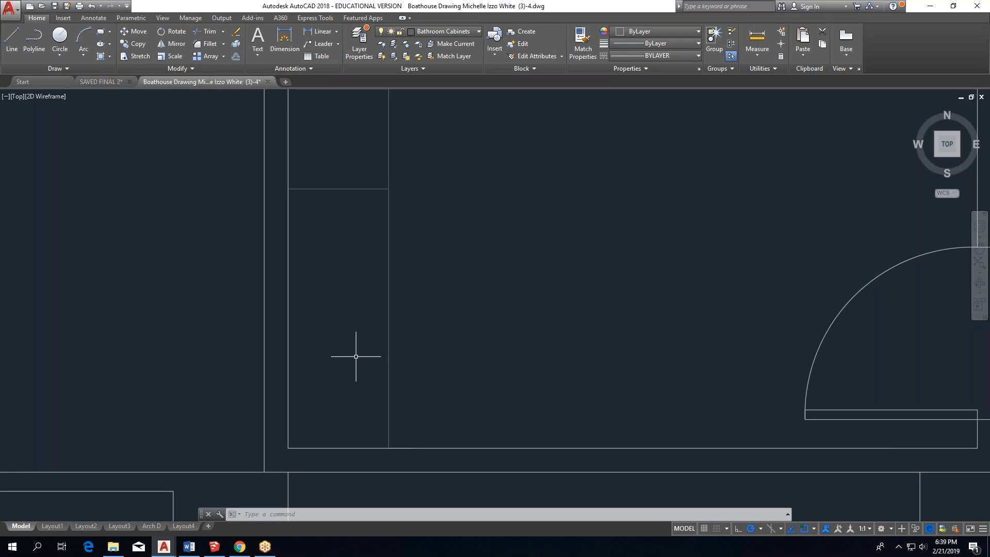
{"action": "middle_click_drag", "start_coordinate": [444, 186], "coordinate": [437, 276]}
{"action": "middle_click_drag", "start_coordinate": [354, 190], "coordinate": [327, 234]}
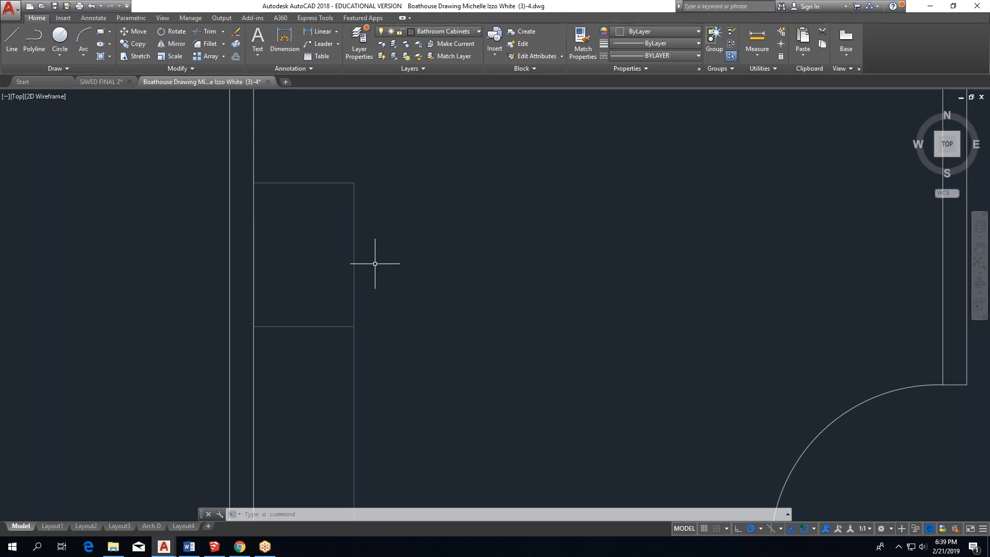
{"action": "left_click", "coordinate": [236, 57]}
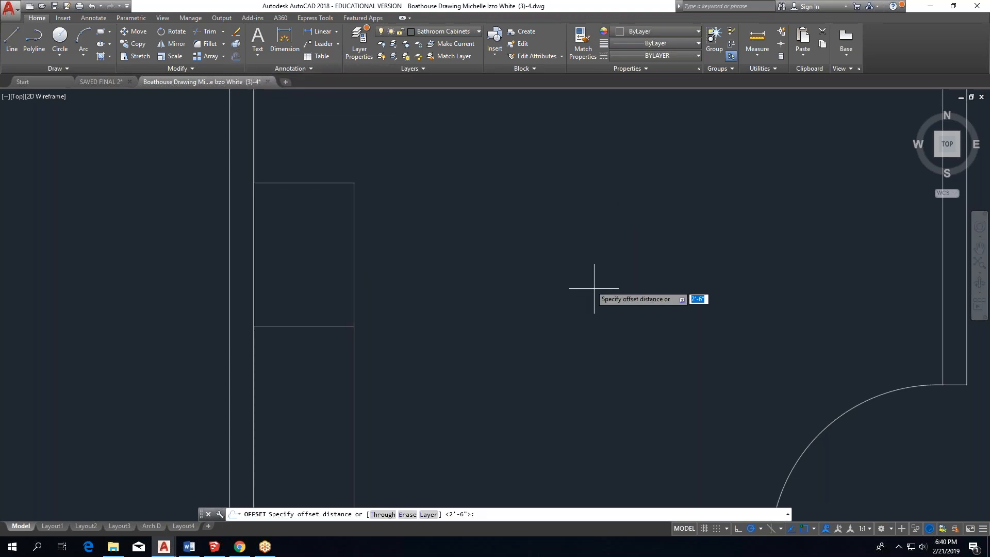
{"action": "type", "text": "1"}
{"action": "key", "text": "Return"}
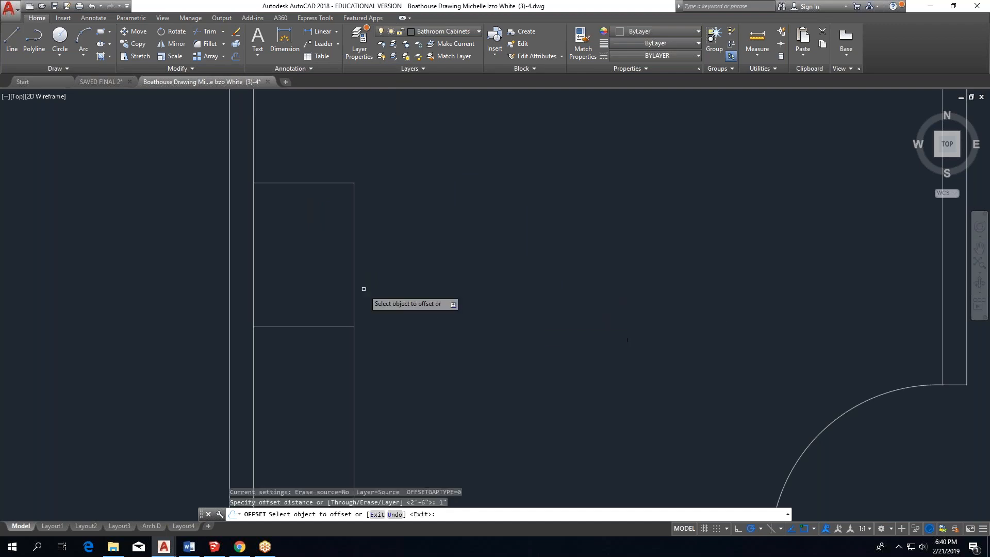
{"action": "left_click", "coordinate": [354, 258]}
{"action": "left_click", "coordinate": [413, 261]}
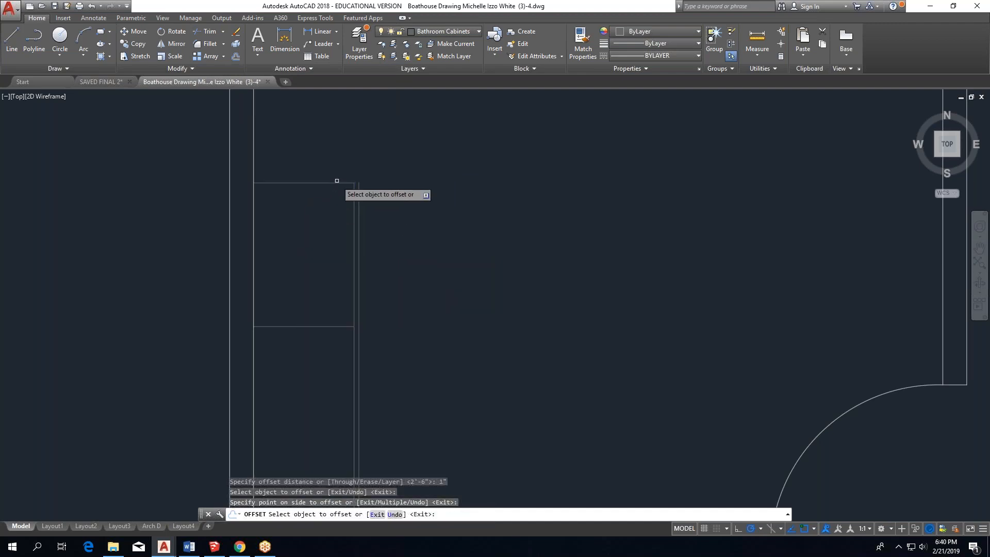
{"action": "left_click", "coordinate": [328, 182]}
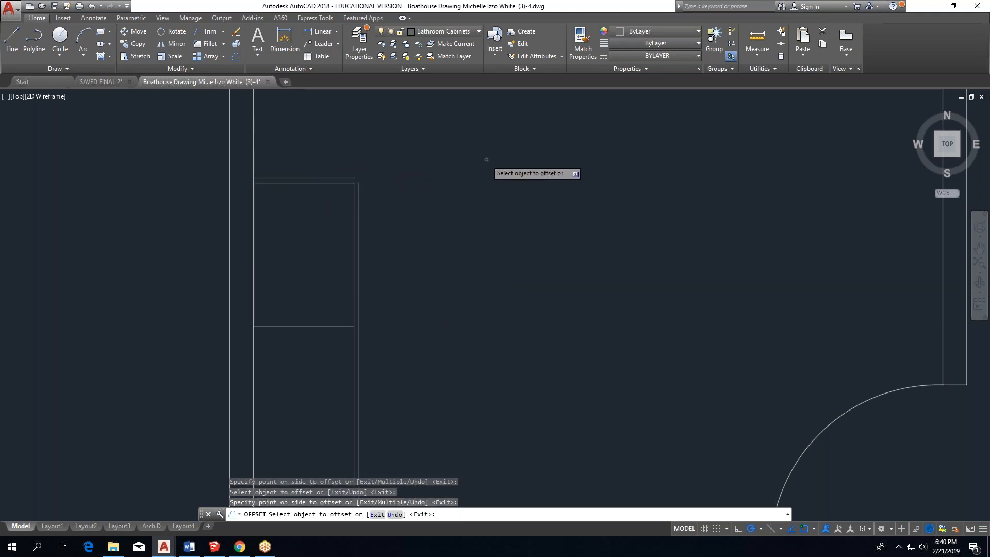
{"action": "key", "text": "Escape"}
Fillet the two outer 1" offset lines together at the cabinet's northeast corner.
{"action": "left_click", "coordinate": [218, 45]}
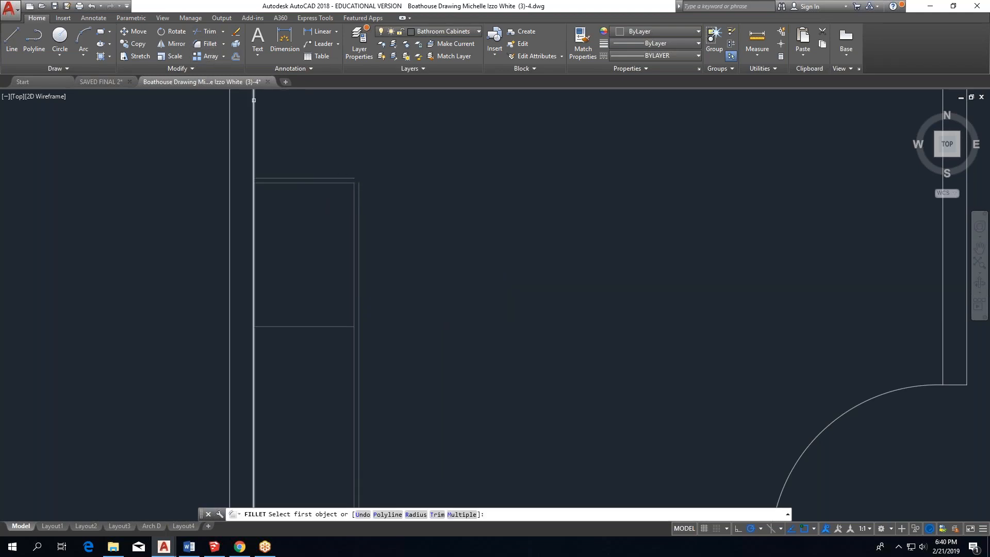
{"action": "left_click", "coordinate": [357, 200]}
{"action": "key", "text": "Escape"}
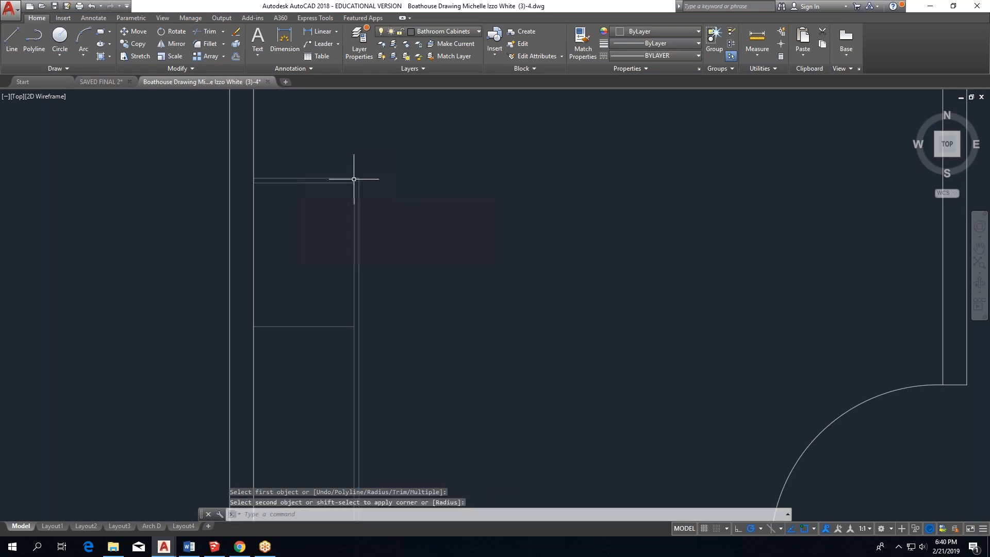
{"action": "middle_click_drag", "start_coordinate": [380, 290], "coordinate": [363, 238]}
{"action": "scroll", "coordinate": [360, 233], "scroll_direction": "down", "scroll_amount": 2}
{"action": "scroll", "coordinate": [339, 160], "scroll_direction": "up", "scroll_amount": 2}
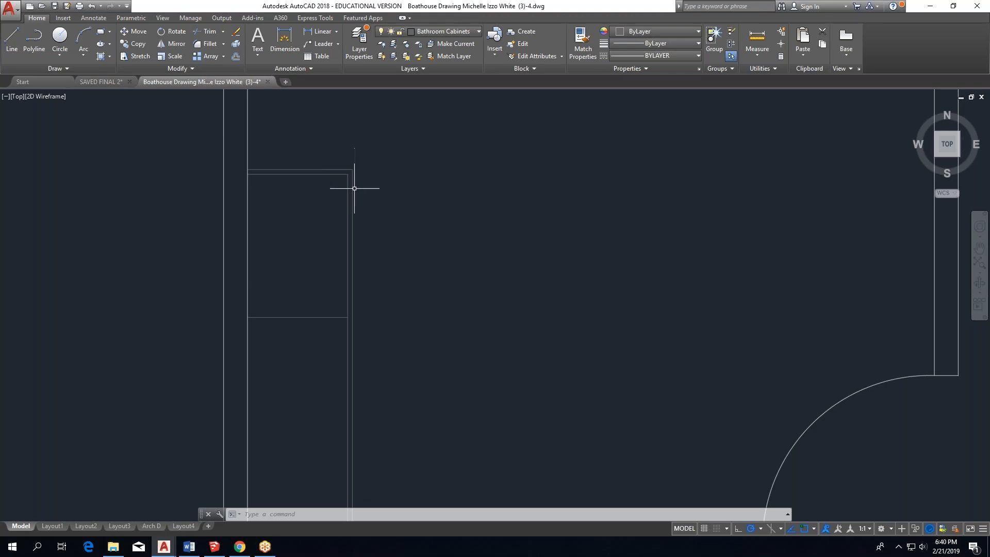
{"action": "left_click", "coordinate": [348, 281]}
{"action": "left_click", "coordinate": [344, 175]}
{"action": "left_click", "coordinate": [327, 317]}
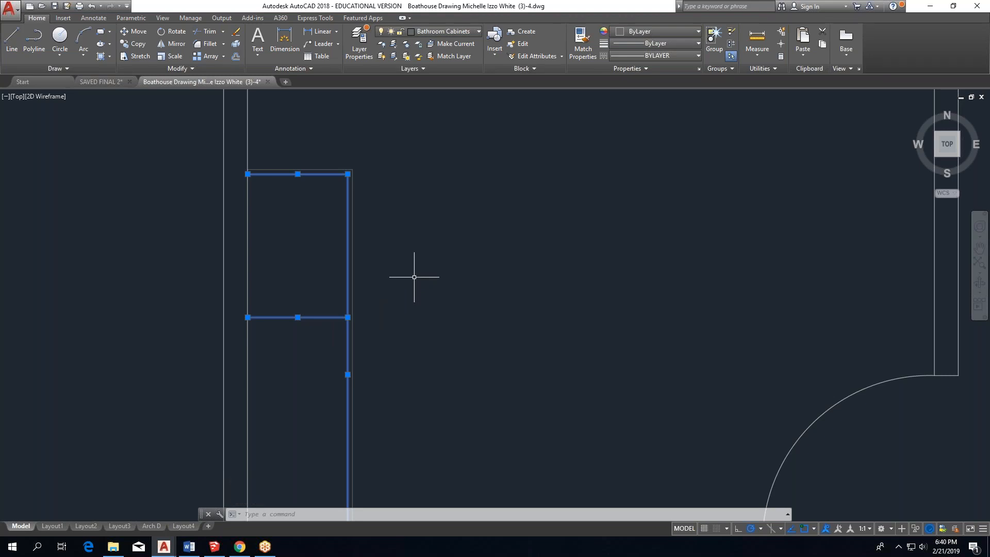
{"action": "key", "text": "Escape"}
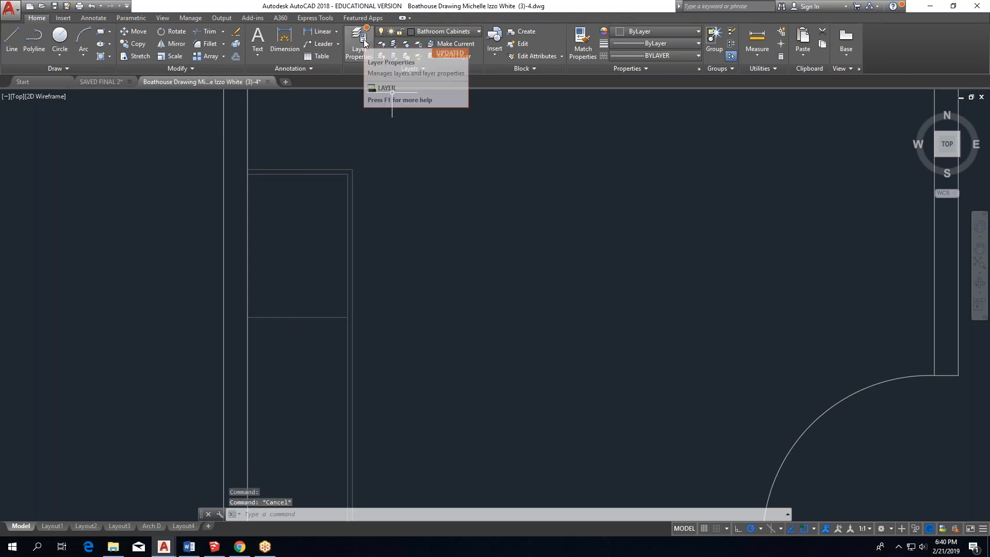
{"action": "left_click", "coordinate": [349, 173]}
{"action": "mouse_move", "coordinate": [347, 174]}
{"action": "key", "text": "Escape"}
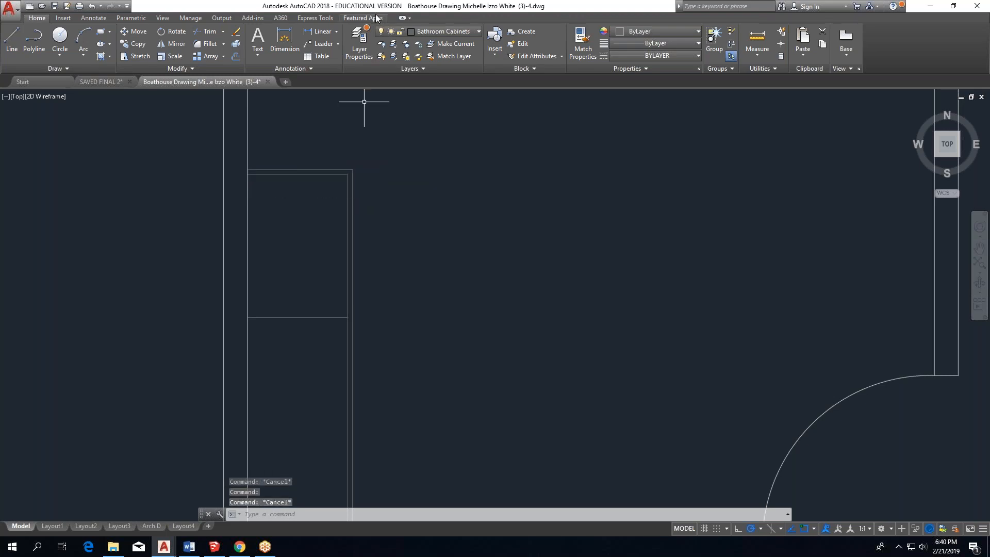
Create a new layer named bathroom Countertop.
{"action": "left_click", "coordinate": [360, 40]}
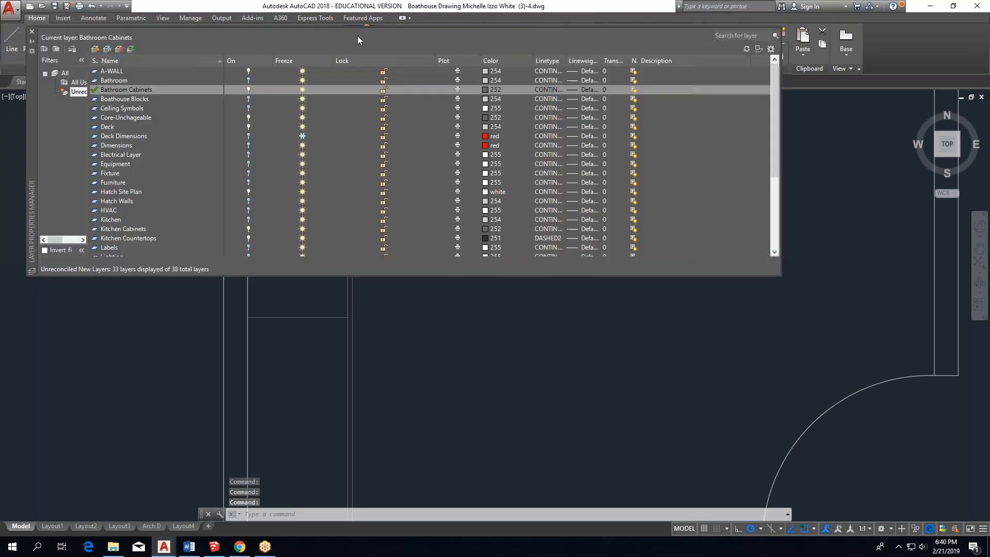
{"action": "left_click", "coordinate": [96, 50]}
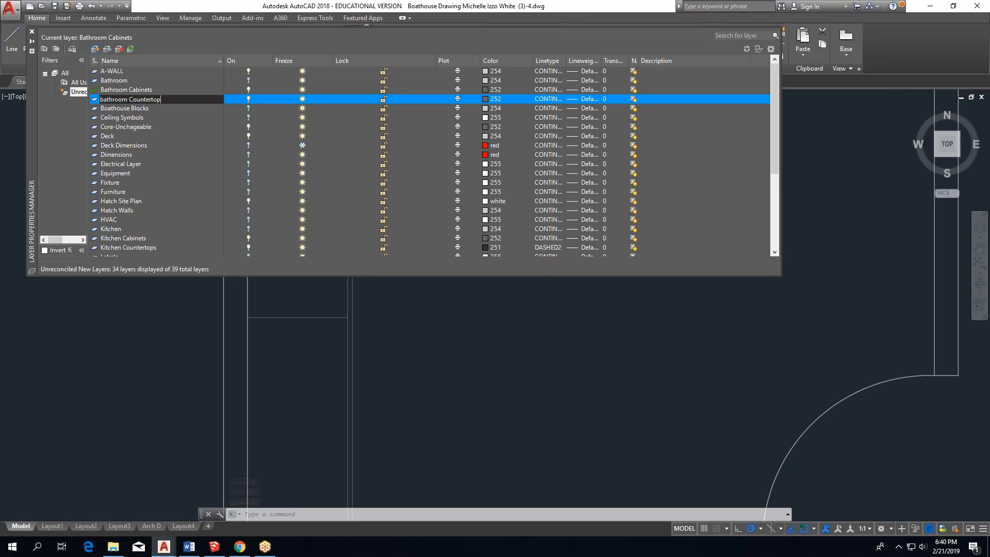
{"action": "left_click", "coordinate": [363, 100]}
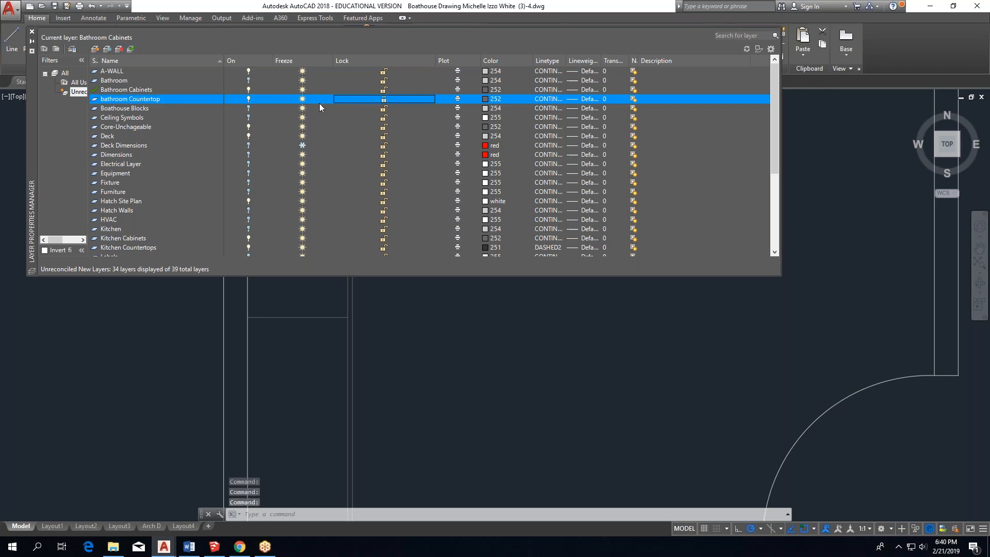
Assign the DASHED2 linetype to the bathroom Countertop layer and make that layer current.
{"action": "left_click", "coordinate": [554, 101]}
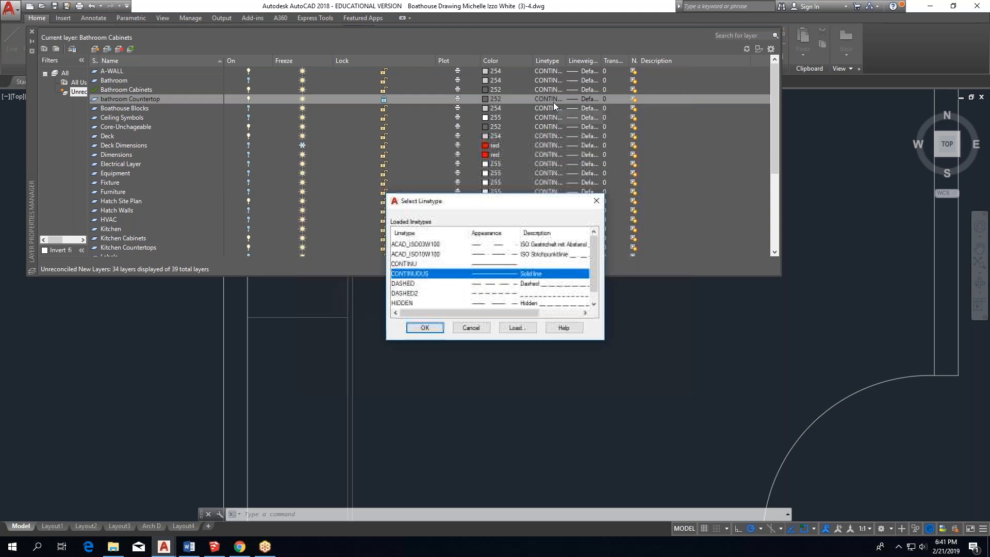
{"action": "left_click", "coordinate": [496, 294]}
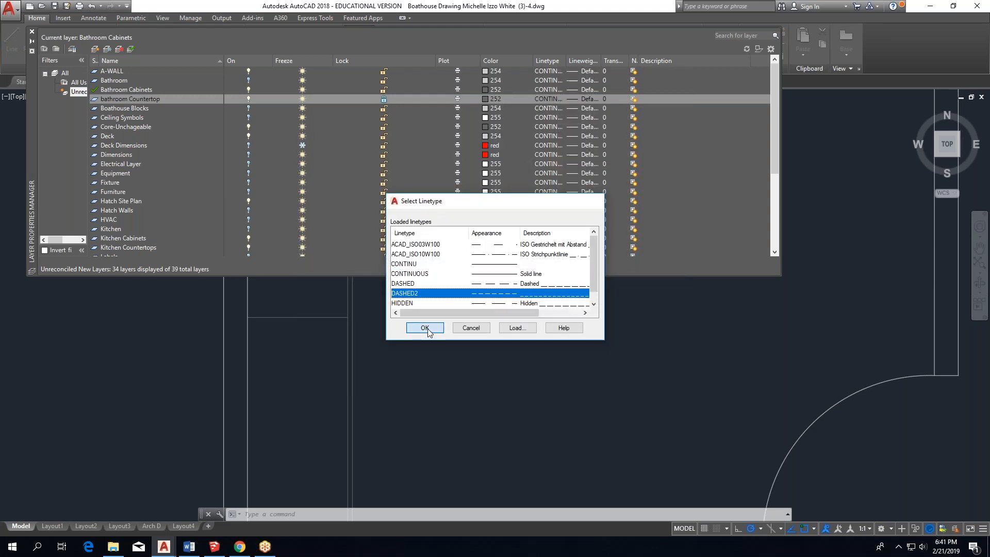
{"action": "left_click", "coordinate": [424, 328]}
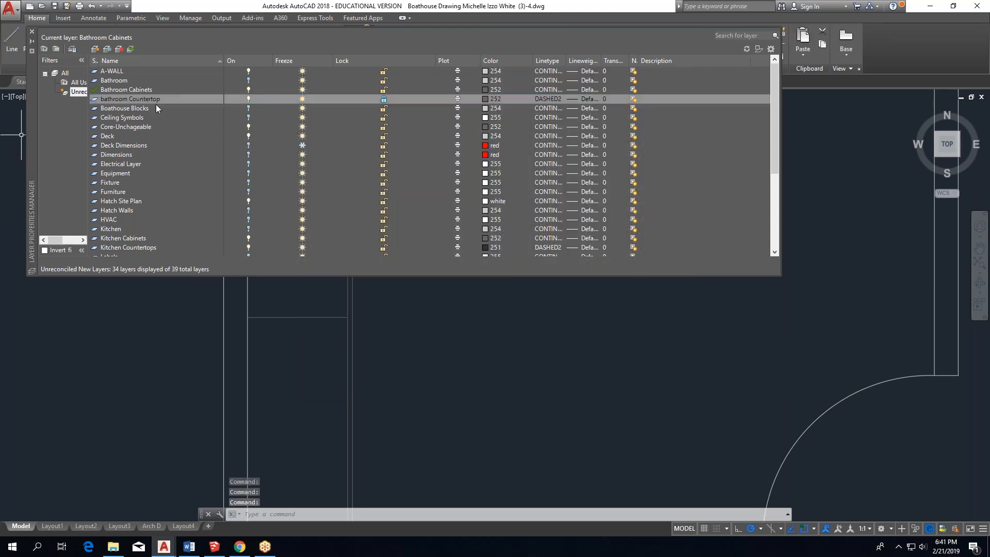
{"action": "double_click", "coordinate": [172, 98]}
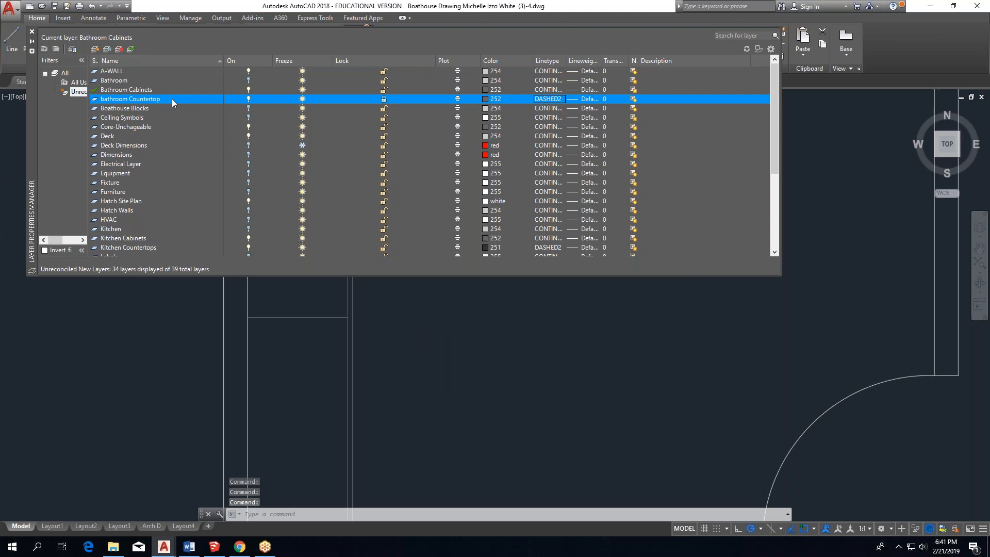
{"action": "left_click", "coordinate": [33, 32]}
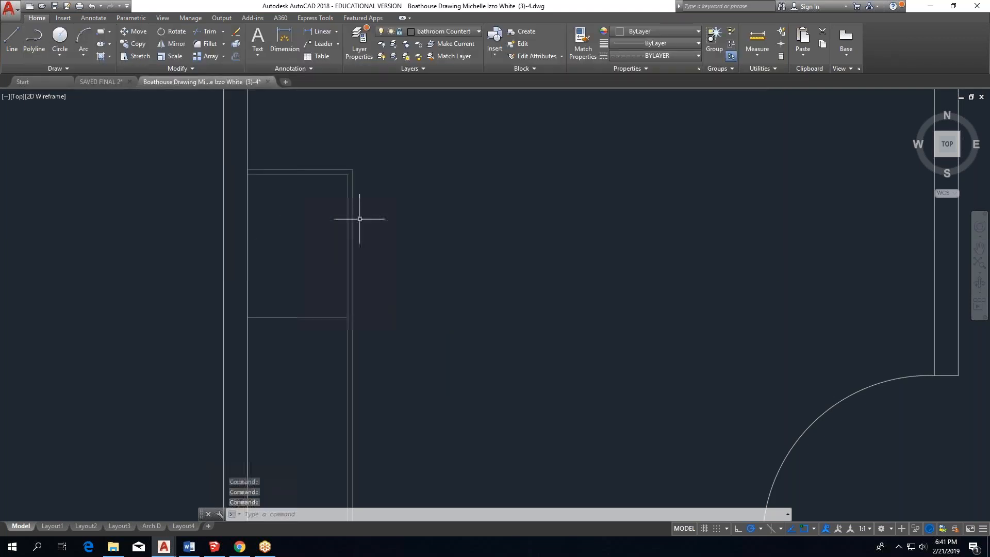
Move the cabinet's inner front line, inner north end line and 30" division line onto the bathroom Countertop layer.
{"action": "left_click", "coordinate": [339, 175]}
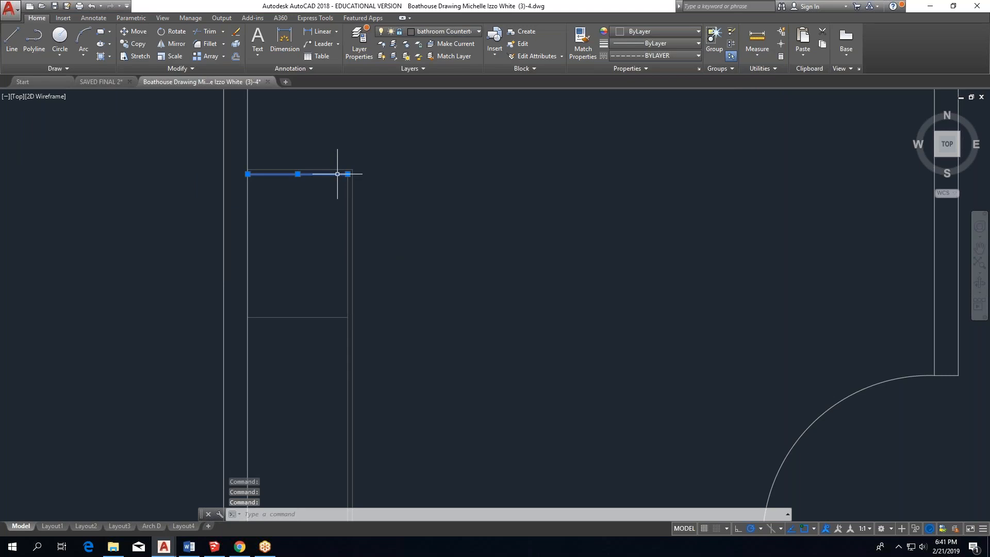
{"action": "left_click", "coordinate": [347, 198]}
{"action": "left_click", "coordinate": [318, 317]}
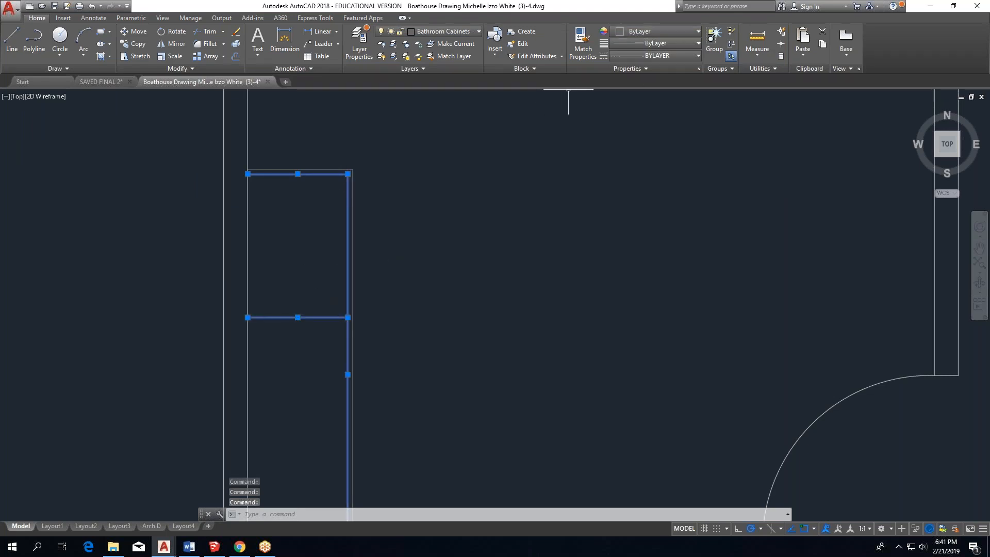
{"action": "right_click", "coordinate": [326, 173]}
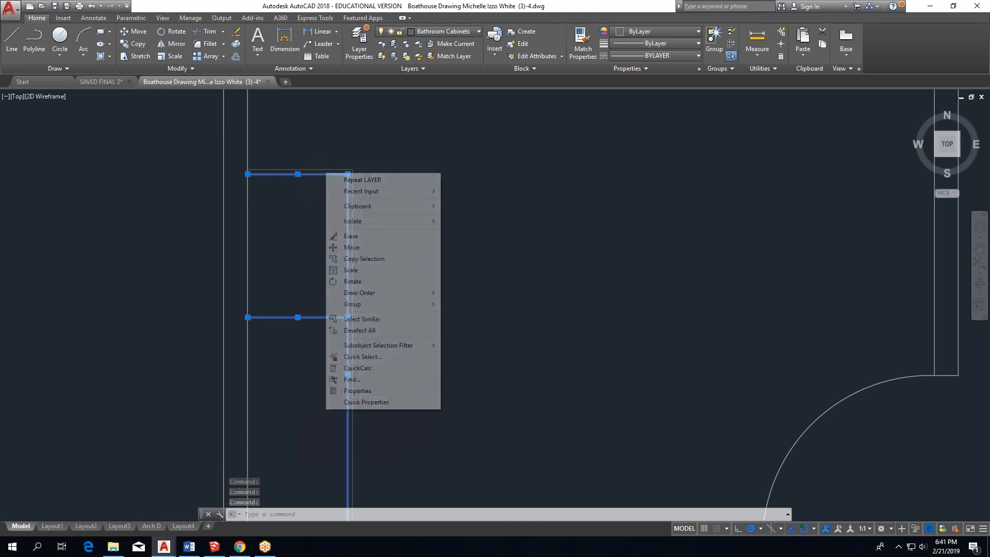
{"action": "left_click", "coordinate": [473, 31]}
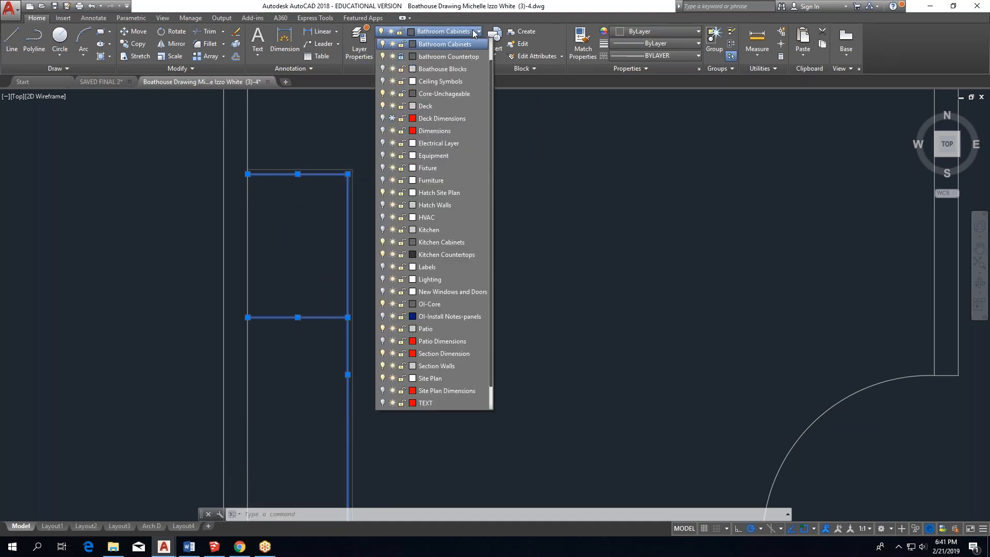
{"action": "left_click", "coordinate": [466, 57]}
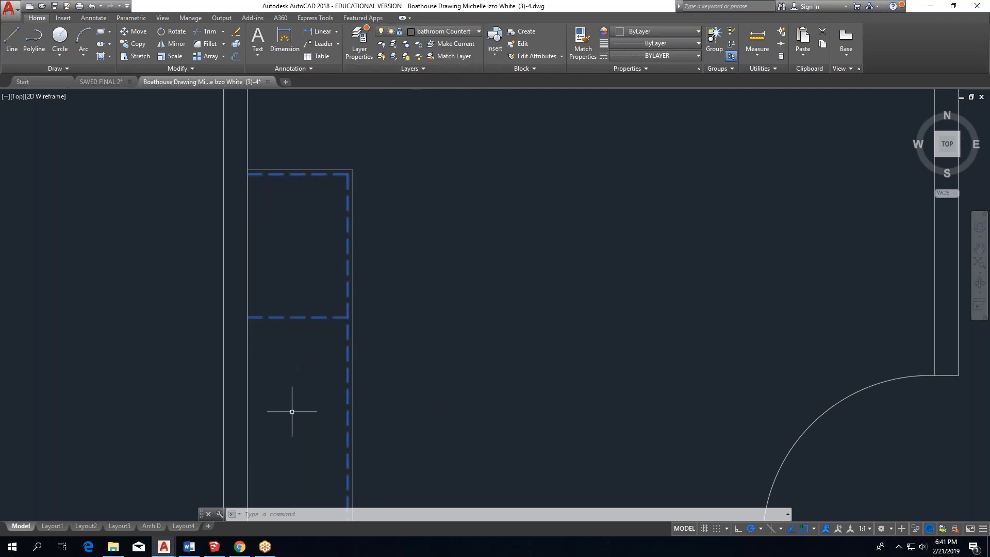
{"action": "scroll", "coordinate": [361, 270], "scroll_direction": "down", "scroll_amount": 2}
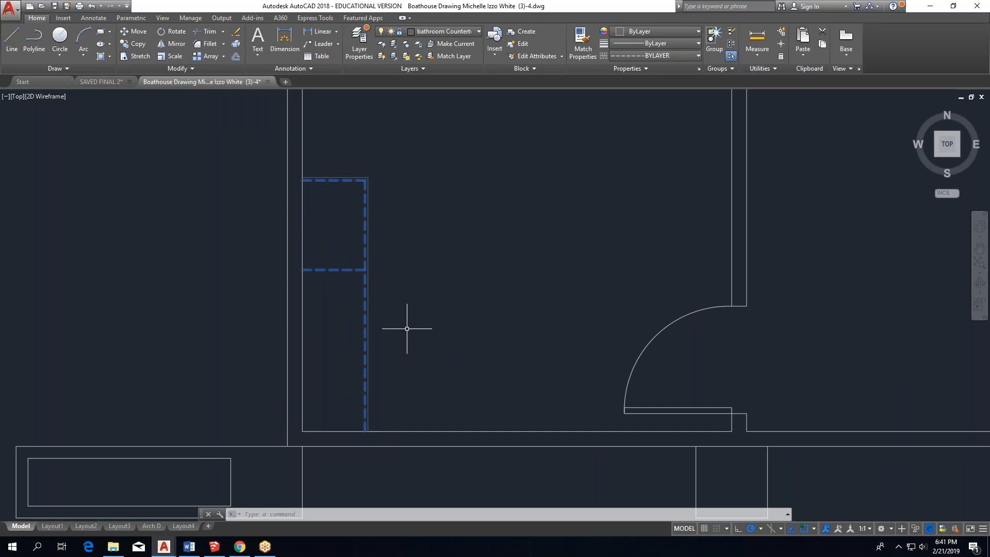
{"action": "key", "text": "Escape"}
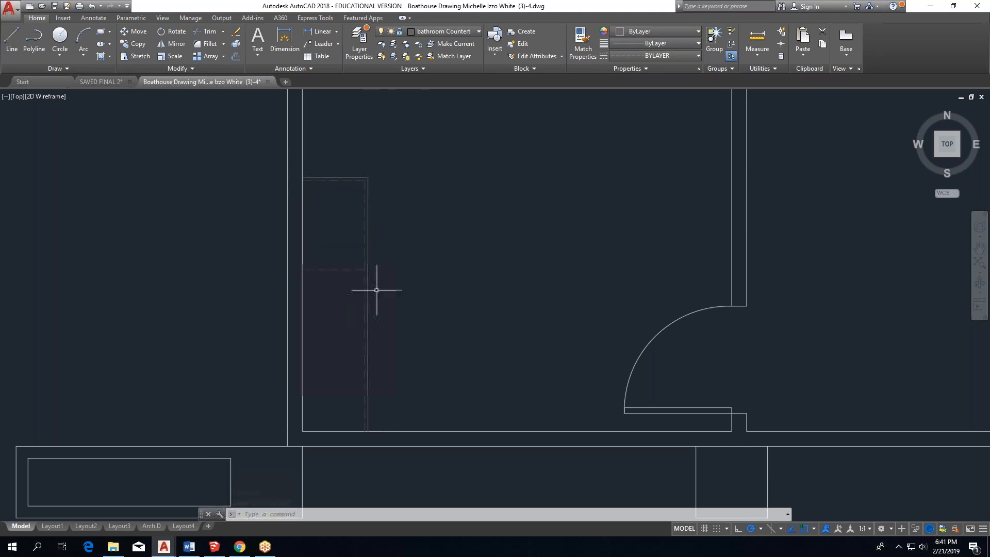
Draw a narrow east-west rectangle inside the cabinet outline, just north of the south wall.
{"action": "scroll", "coordinate": [343, 291], "scroll_direction": "up", "scroll_amount": 2}
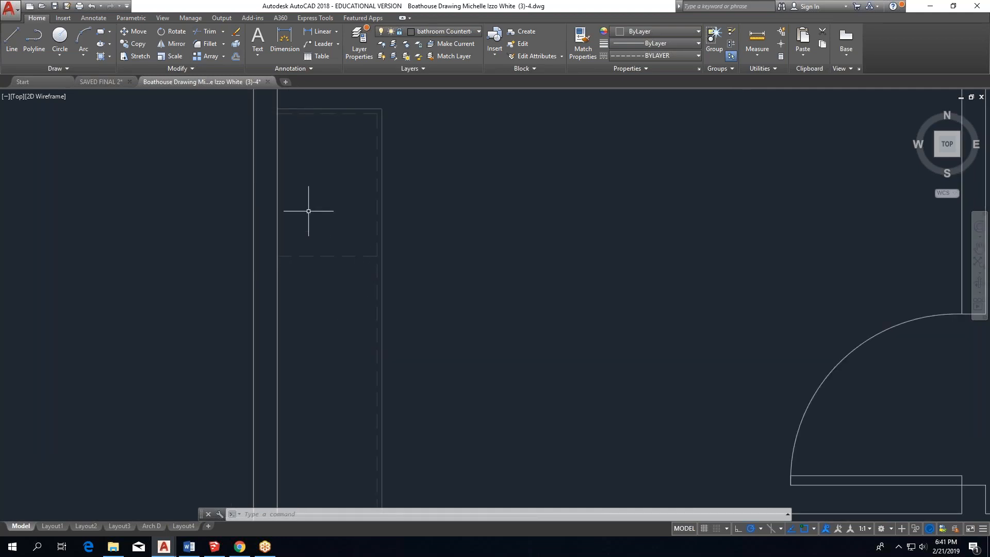
{"action": "middle_click_drag", "start_coordinate": [313, 268], "coordinate": [347, 188]}
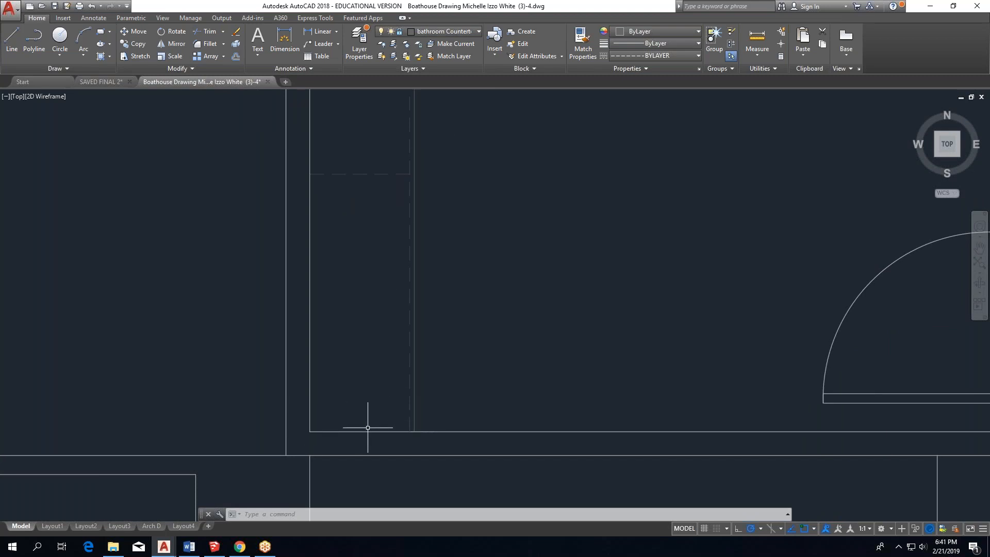
{"action": "middle_click_drag", "start_coordinate": [360, 394], "coordinate": [327, 416]}
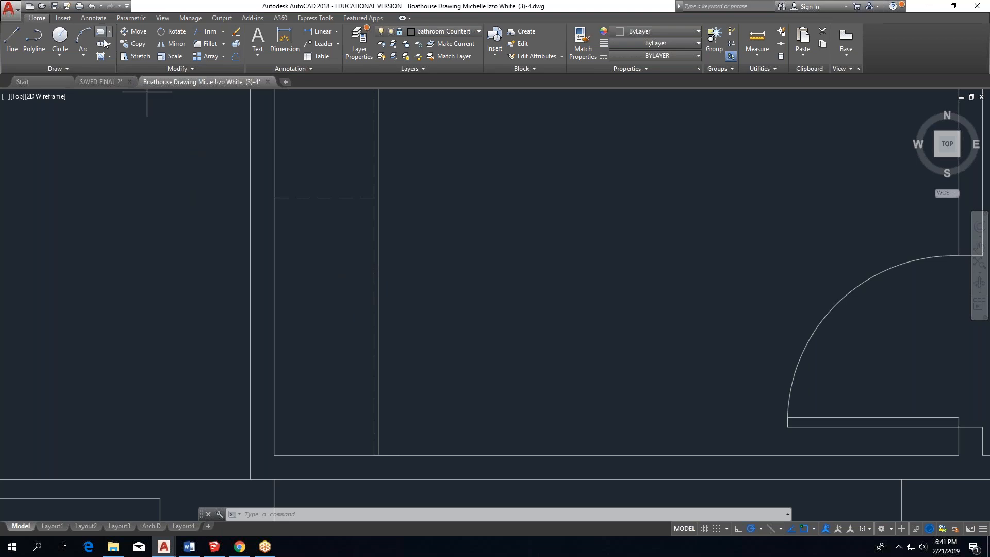
{"action": "left_click", "coordinate": [100, 33]}
{"action": "scroll", "coordinate": [327, 416], "scroll_direction": "up", "scroll_amount": 2}
{"action": "left_click", "coordinate": [264, 440]}
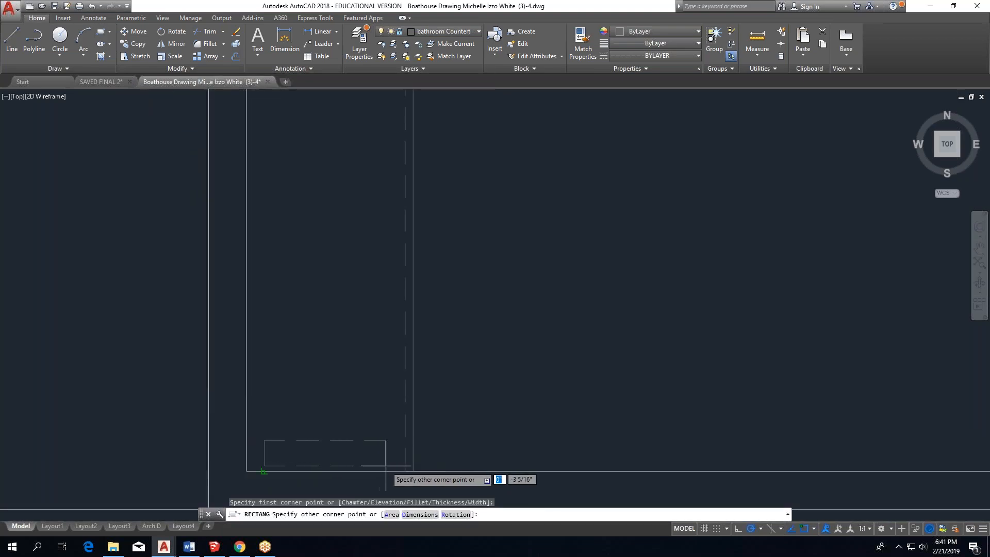
{"action": "left_click", "coordinate": [398, 462]}
{"action": "scroll", "coordinate": [358, 412], "scroll_direction": "down", "scroll_amount": 2}
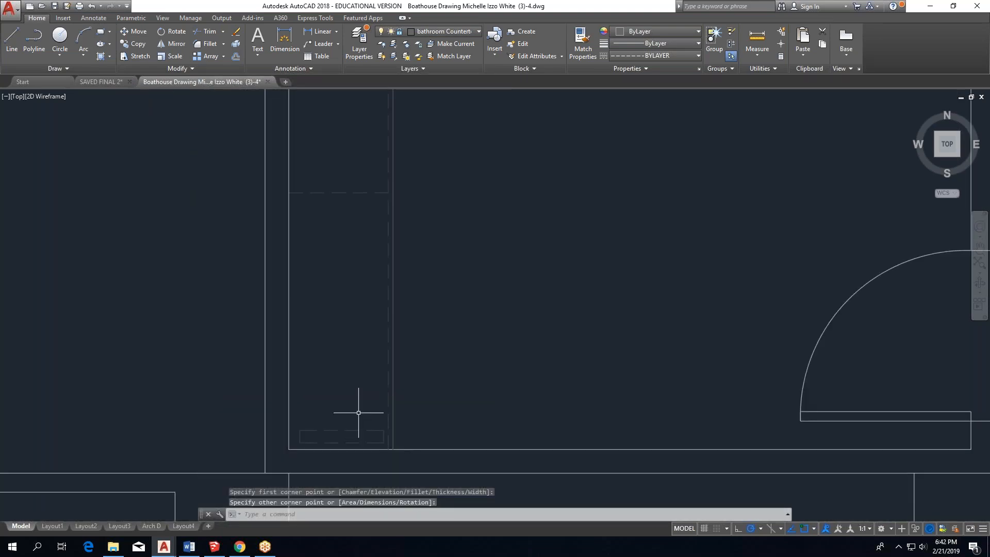
Draw a line 4" east of the west wall, running from the south wall to the cabinet's outer north edge.
{"action": "scroll", "coordinate": [358, 413], "scroll_direction": "down", "scroll_amount": 2}
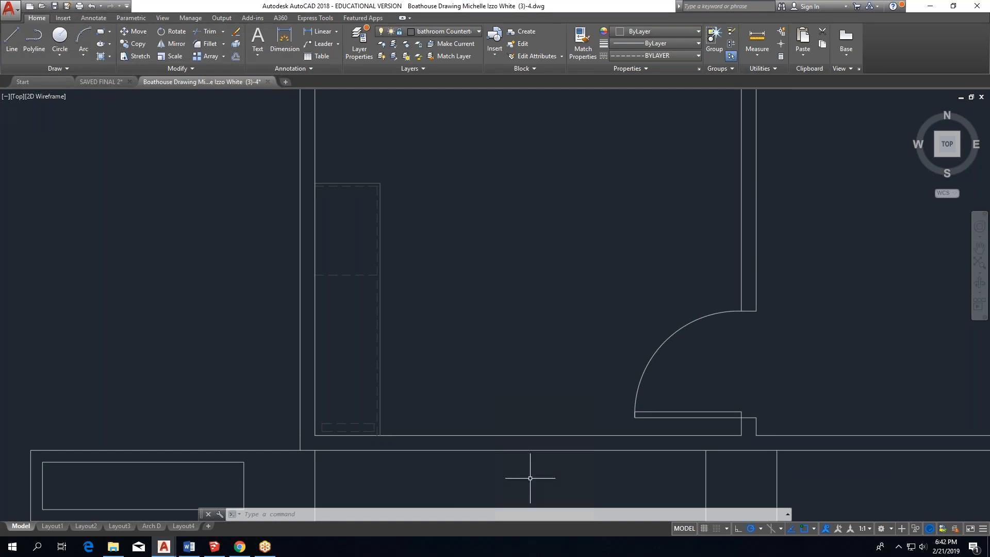
{"action": "middle_click_drag", "start_coordinate": [467, 188], "coordinate": [467, 205]}
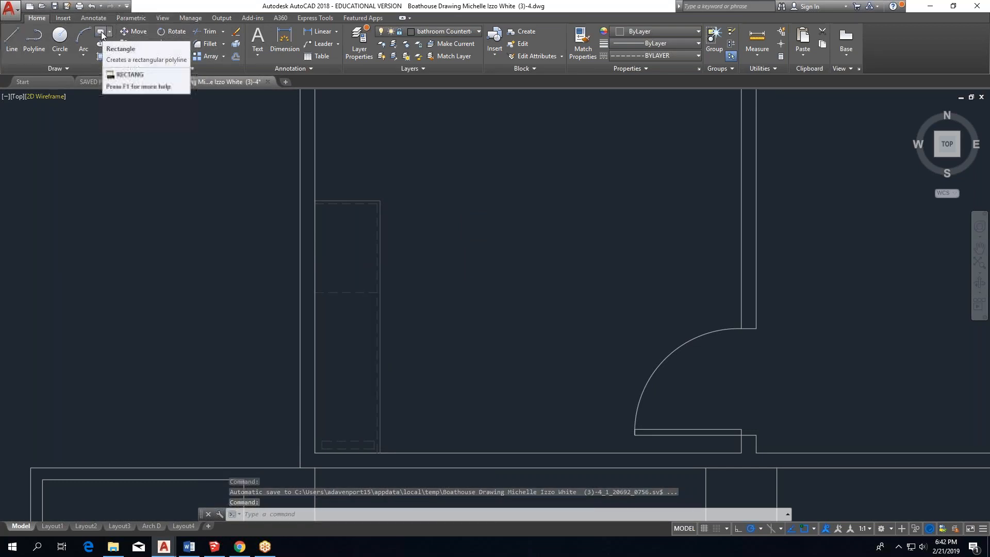
{"action": "left_click", "coordinate": [17, 36]}
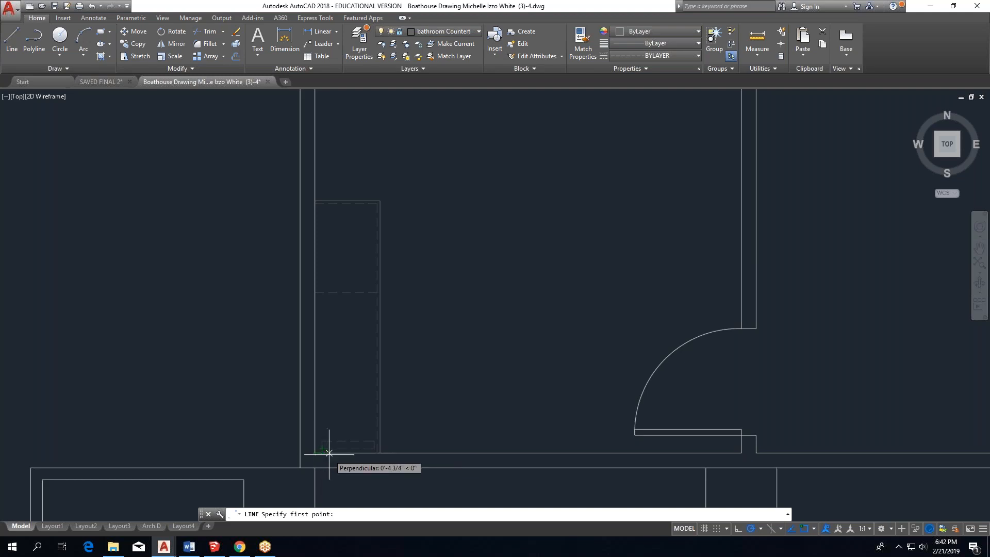
{"action": "type", "text": "4"}
{"action": "key", "text": "Return"}
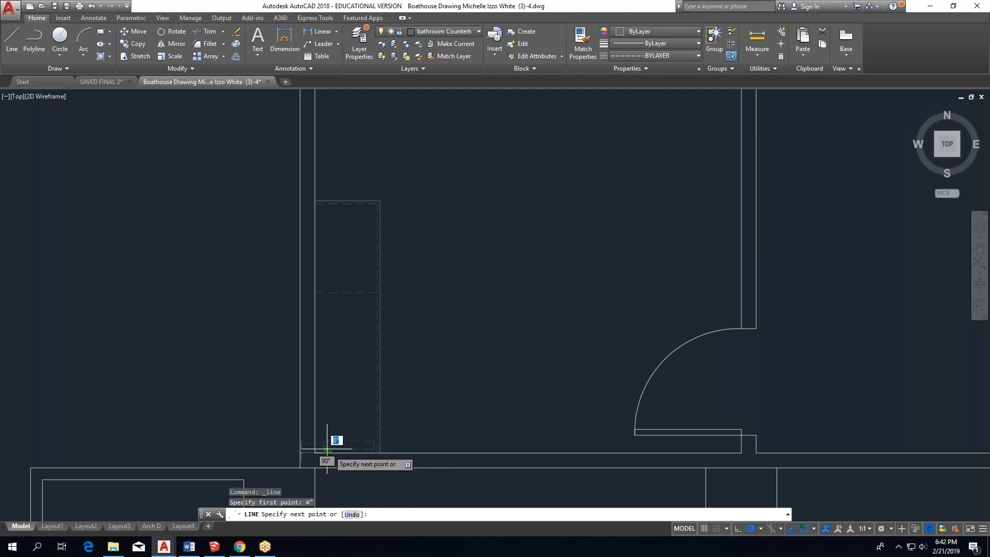
{"action": "left_click", "coordinate": [327, 453]}
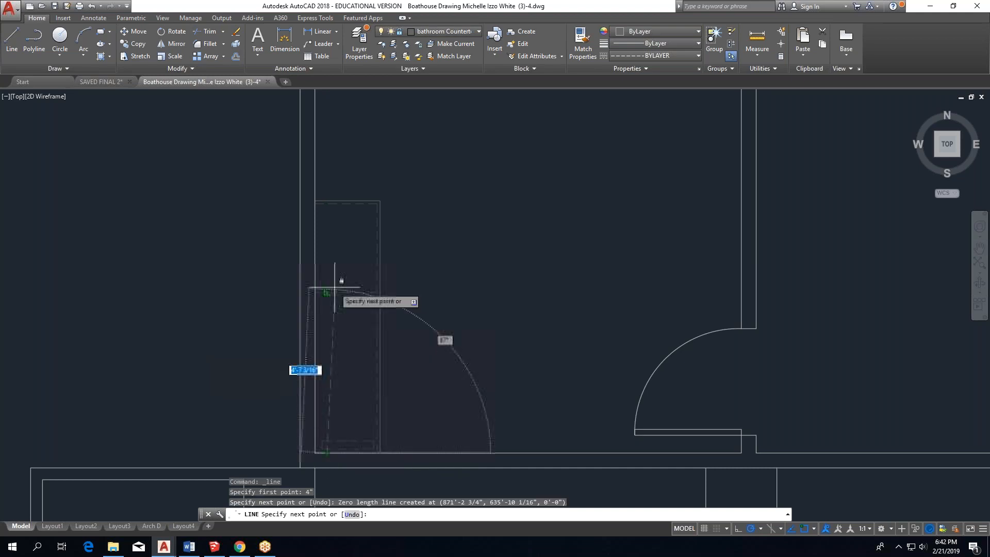
{"action": "left_click", "coordinate": [326, 201]}
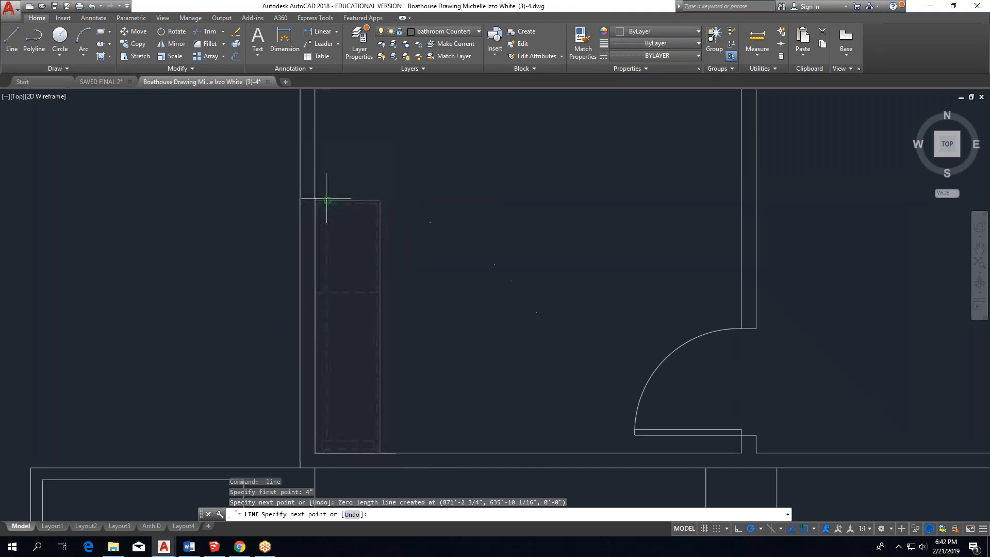
{"action": "key", "text": "Escape"}
Try to move the long line 4" off the west wall onto the Bathroom Cabinets layer.
{"action": "left_click", "coordinate": [344, 343]}
{"action": "left_click", "coordinate": [323, 366]}
{"action": "left_click", "coordinate": [444, 30]}
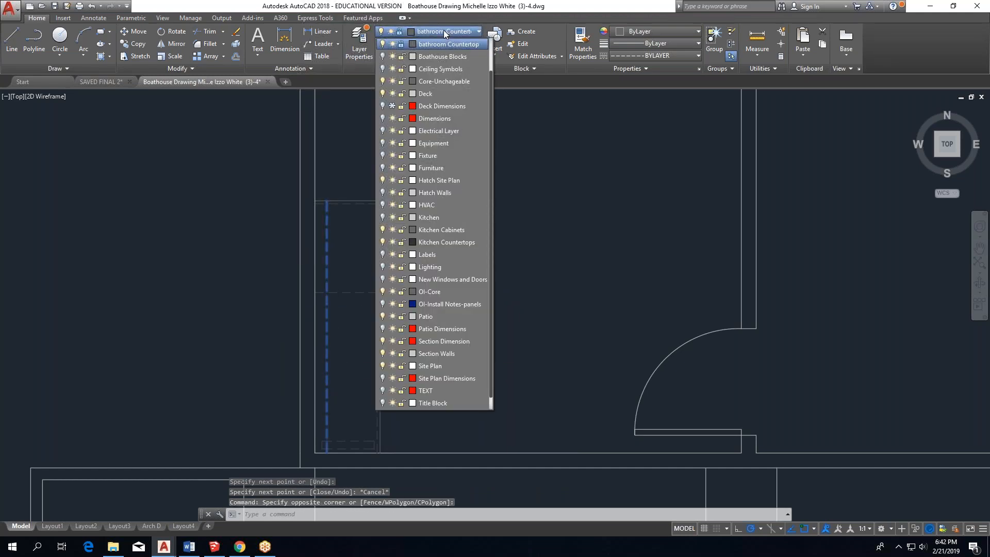
{"action": "scroll", "coordinate": [437, 67], "scroll_direction": "up", "scroll_amount": 1}
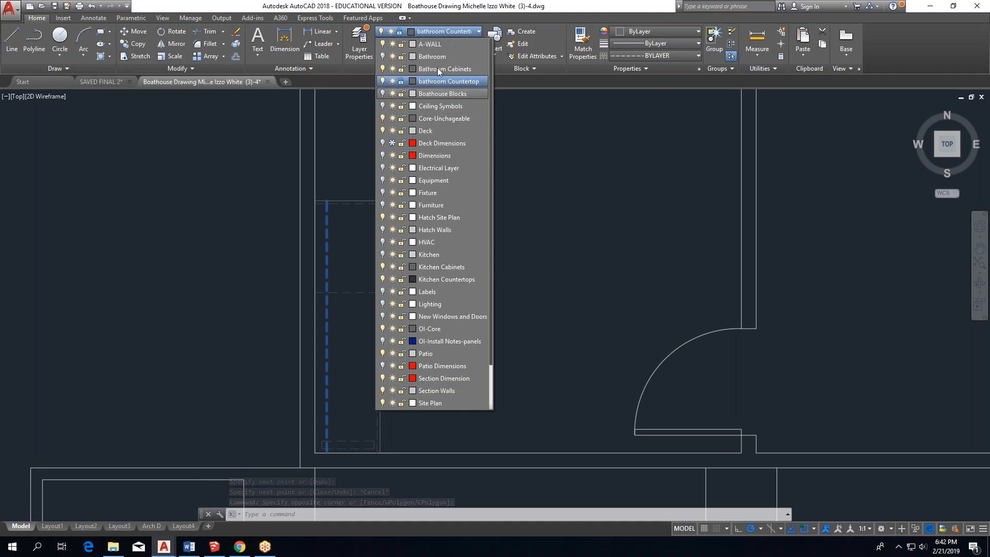
{"action": "left_click", "coordinate": [438, 69]}
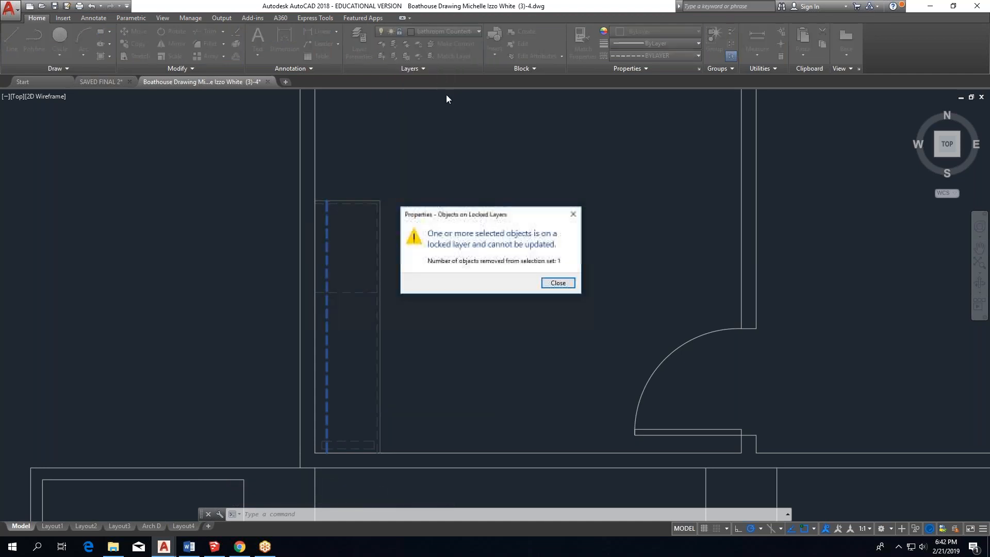
{"action": "left_click", "coordinate": [557, 283]}
Make Bathroom Cabinets the current layer and clear the selection.
{"action": "left_click", "coordinate": [447, 30]}
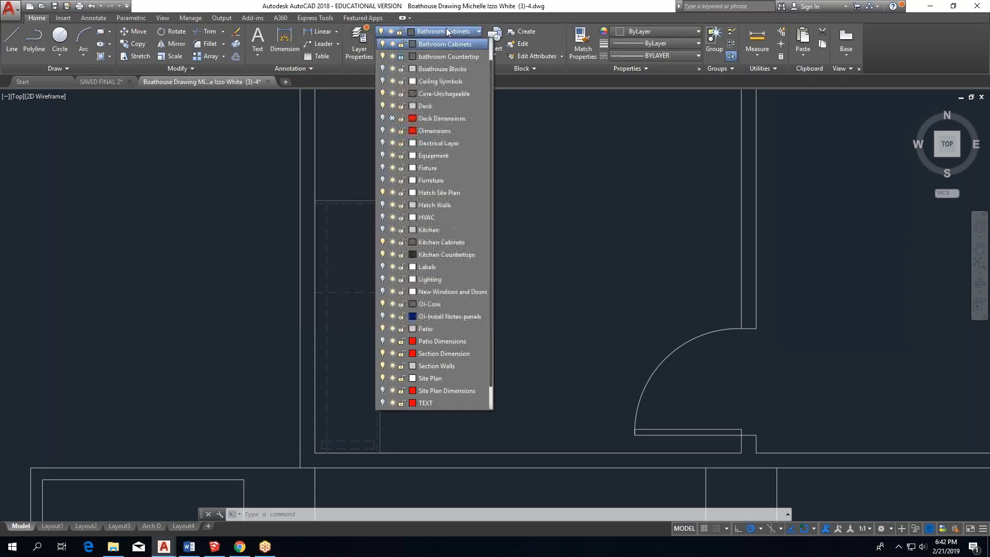
{"action": "left_click", "coordinate": [444, 44]}
{"action": "key", "text": "Escape"}
{"action": "key", "text": "Escape"}
{"action": "key", "text": "Escape"}
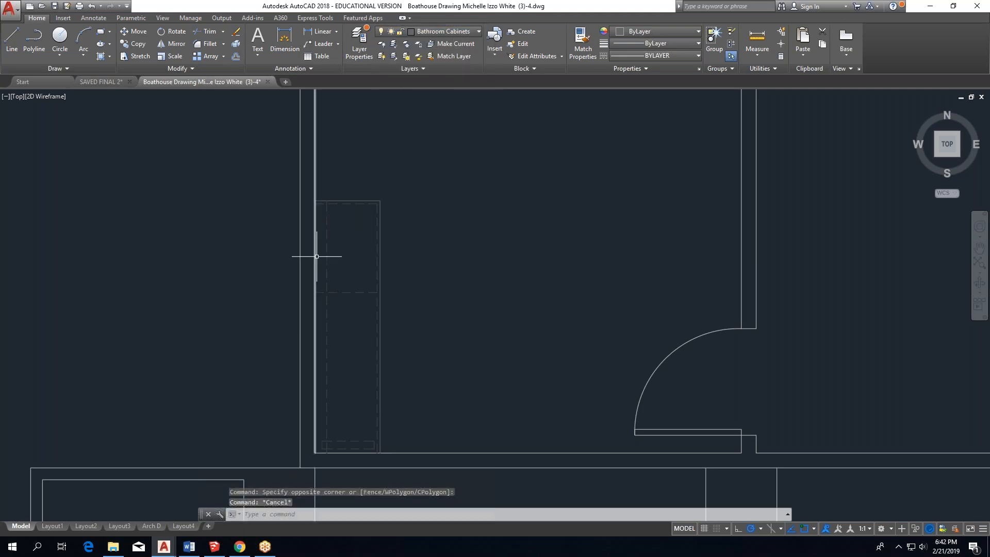
Unlock the bathroom Countertop layer and reassign the long line 4" off the west wall to the Bathroom Cabinets layer.
{"action": "left_click", "coordinate": [326, 239]}
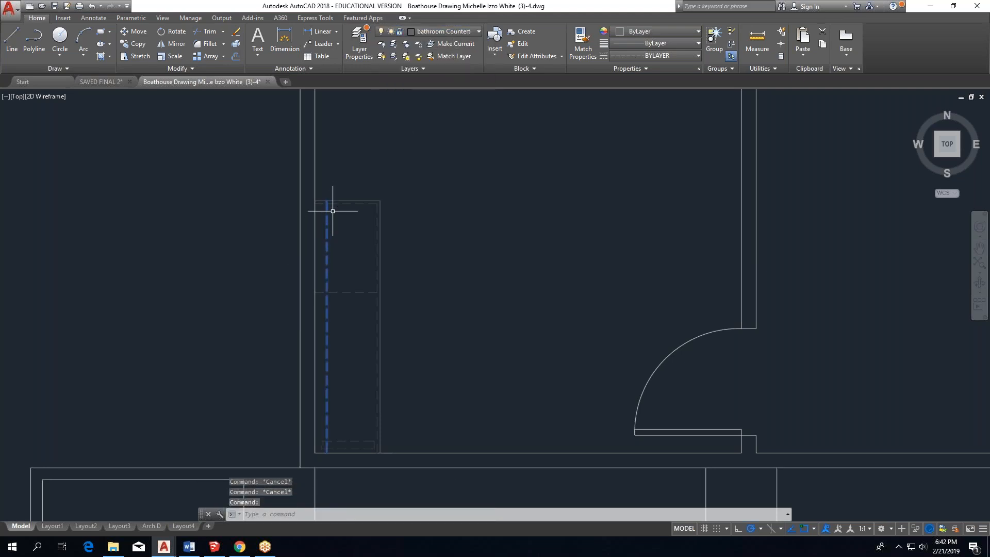
{"action": "left_click", "coordinate": [402, 34]}
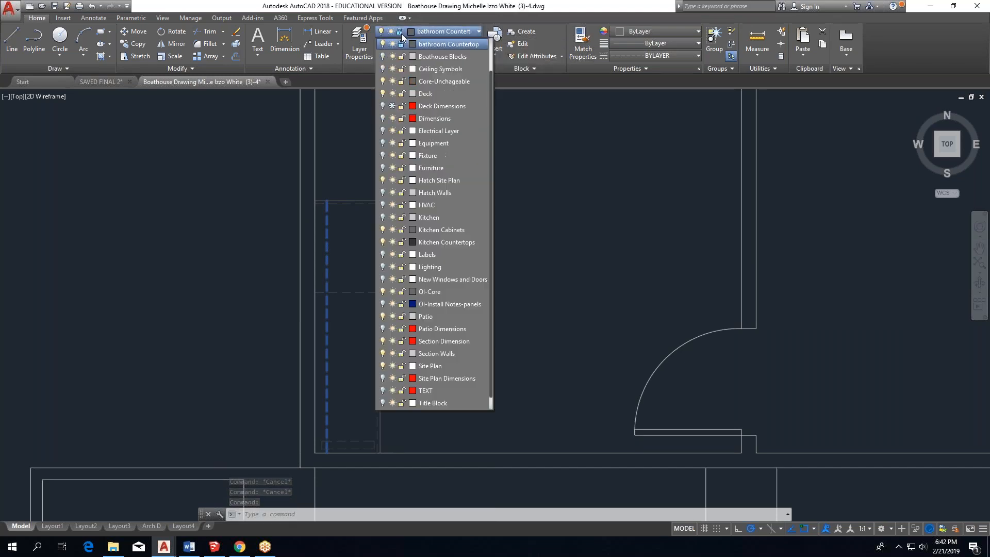
{"action": "left_click", "coordinate": [402, 44]}
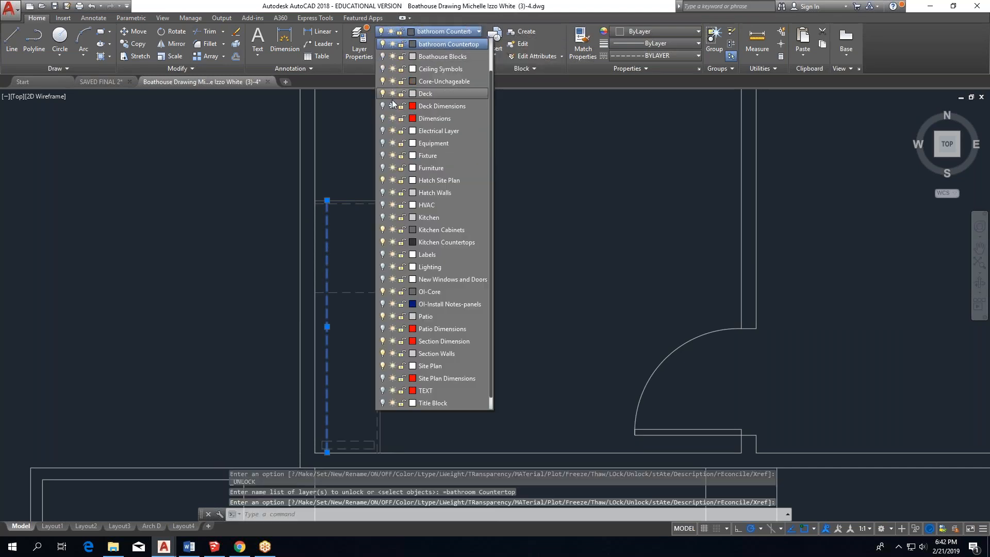
{"action": "scroll", "coordinate": [462, 74], "scroll_direction": "up", "scroll_amount": 1}
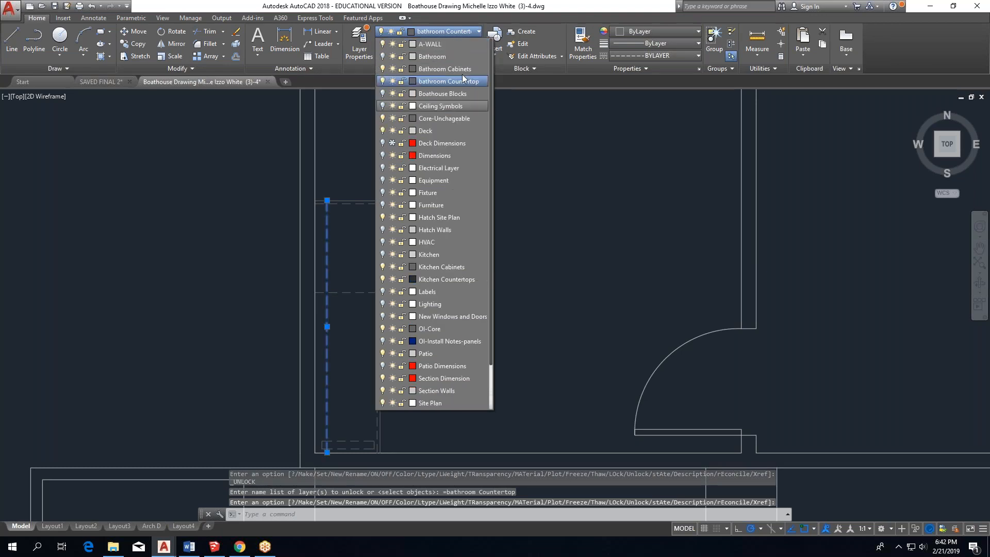
{"action": "left_click", "coordinate": [444, 69]}
{"action": "key", "text": "Escape"}
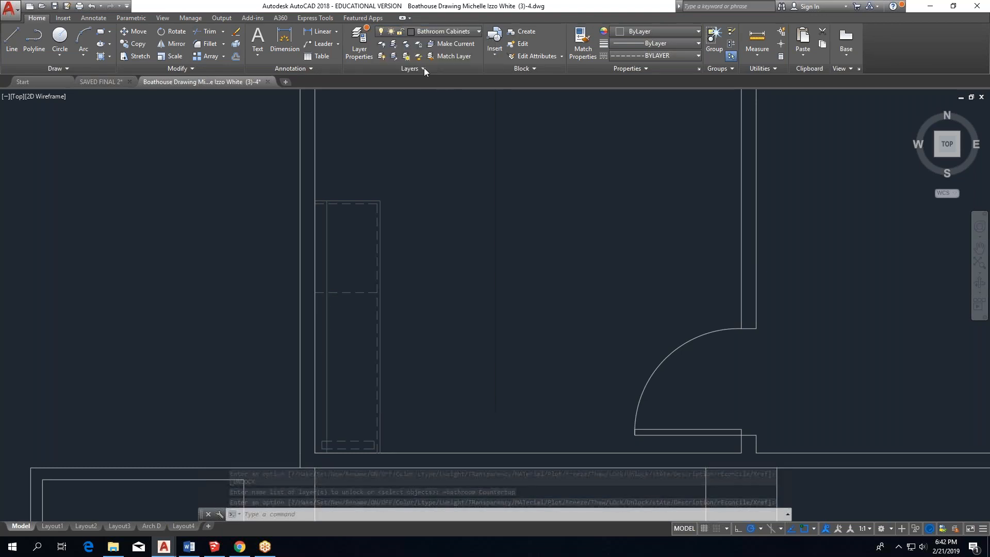
{"action": "scroll", "coordinate": [330, 299], "scroll_direction": "up", "scroll_amount": 4}
{"action": "scroll", "coordinate": [354, 254], "scroll_direction": "down", "scroll_amount": 4}
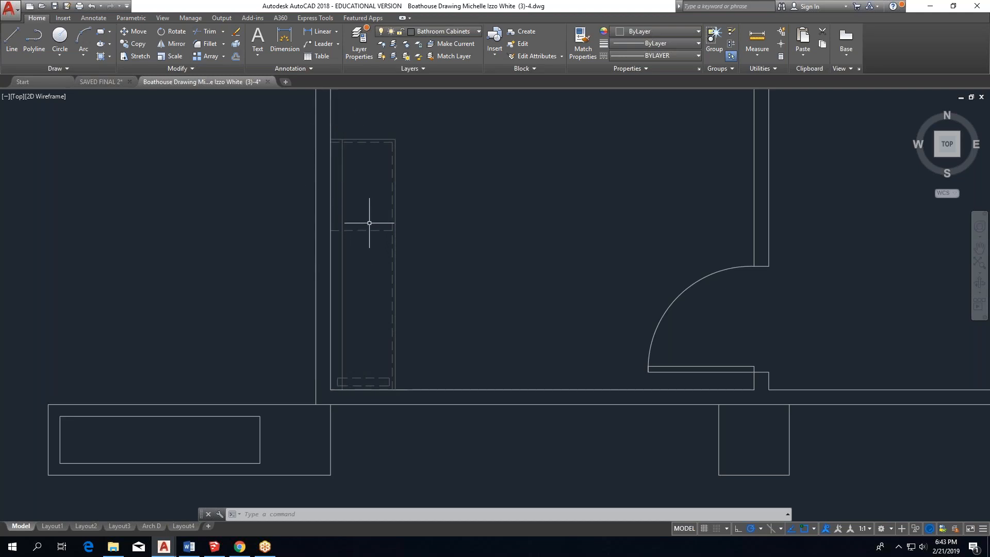
Shorten the dashed east-west cabinet divider so its west end meets the line 4" off the west wall.
{"action": "left_click", "coordinate": [352, 230]}
{"action": "scroll", "coordinate": [336, 230], "scroll_direction": "up", "scroll_amount": 2}
{"action": "left_click", "coordinate": [326, 229]}
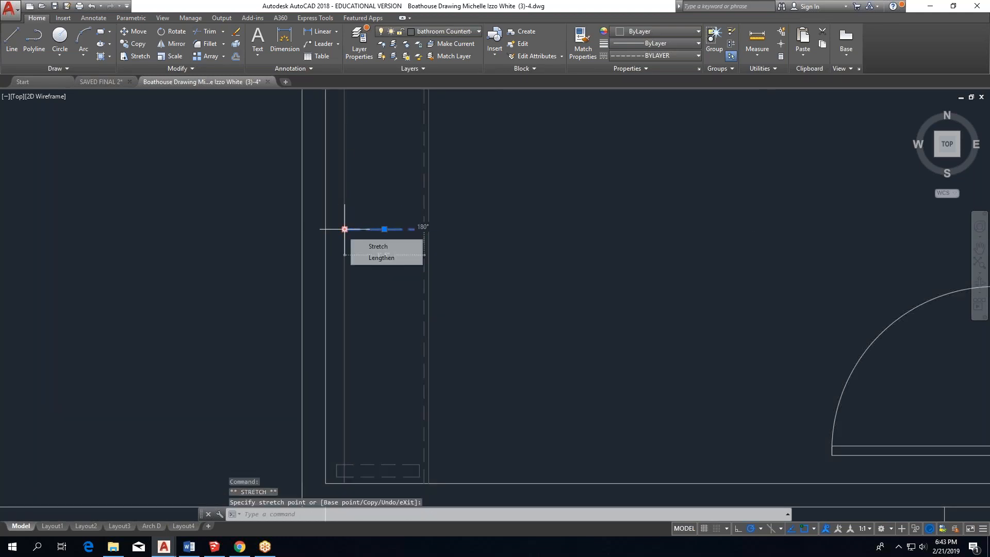
{"action": "key", "text": "Escape"}
{"action": "scroll", "coordinate": [361, 296], "scroll_direction": "down", "scroll_amount": 3}
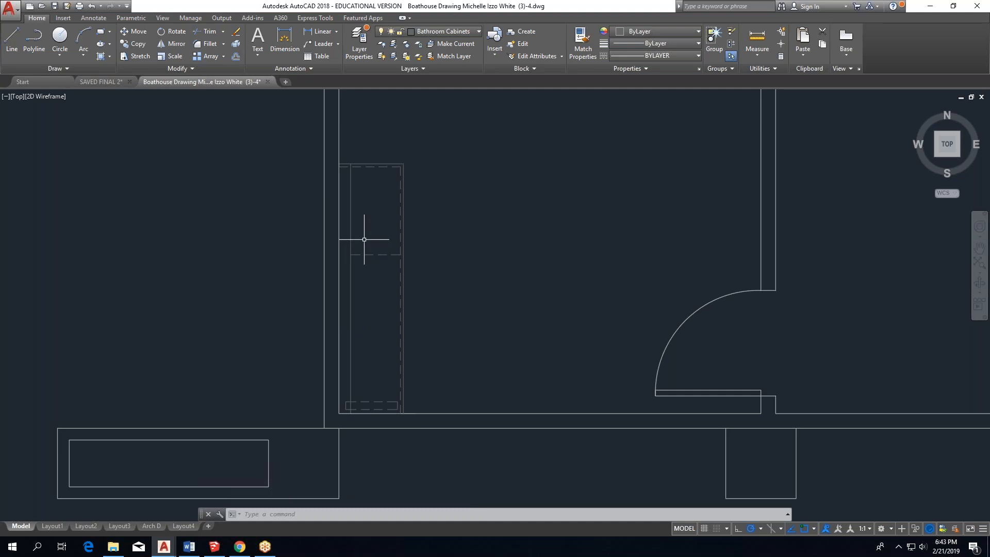
{"action": "key", "text": "Escape"}
{"action": "key", "text": "Escape"}
{"action": "key", "text": "XF86AudioLowerVolume"}
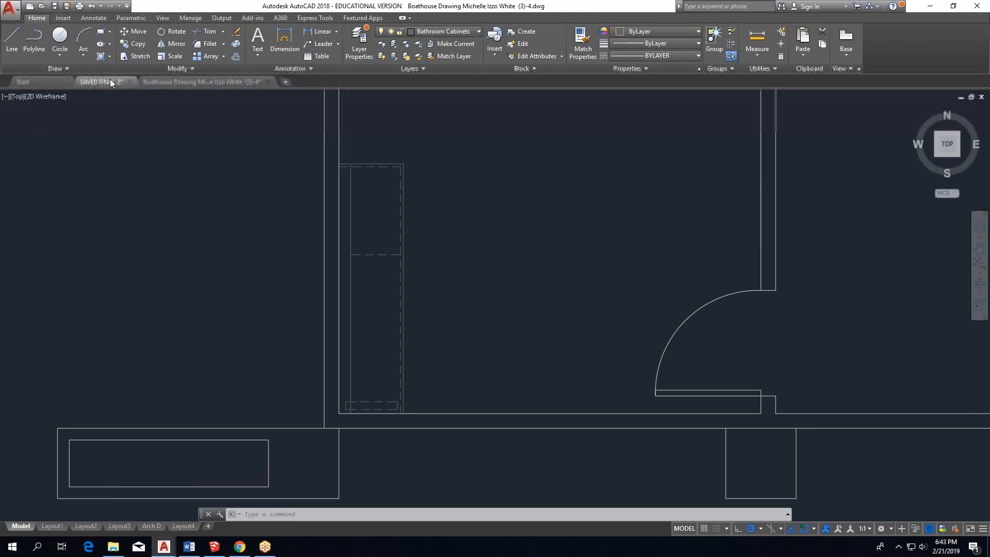
Switch to the SAVED FINAL 2 drawing and examine its kitchen counter, bar and sink layout.
{"action": "left_click", "coordinate": [110, 79]}
{"action": "scroll", "coordinate": [249, 272], "scroll_direction": "up", "scroll_amount": 5}
{"action": "scroll", "coordinate": [249, 272], "scroll_direction": "up", "scroll_amount": 2}
{"action": "middle_click_drag", "start_coordinate": [235, 270], "coordinate": [453, 284]}
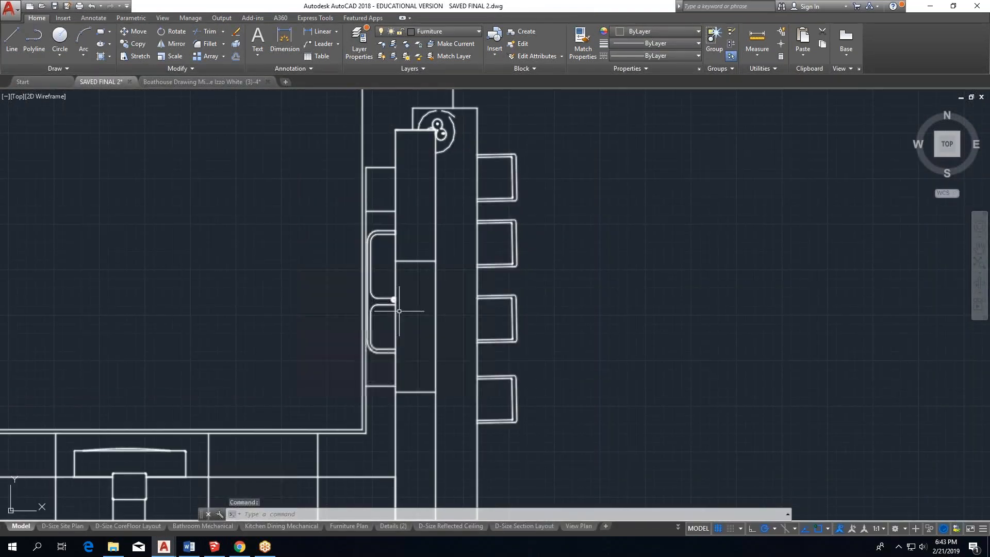
{"action": "scroll", "coordinate": [399, 311], "scroll_direction": "down", "scroll_amount": 3}
{"action": "scroll", "coordinate": [417, 179], "scroll_direction": "up", "scroll_amount": 1}
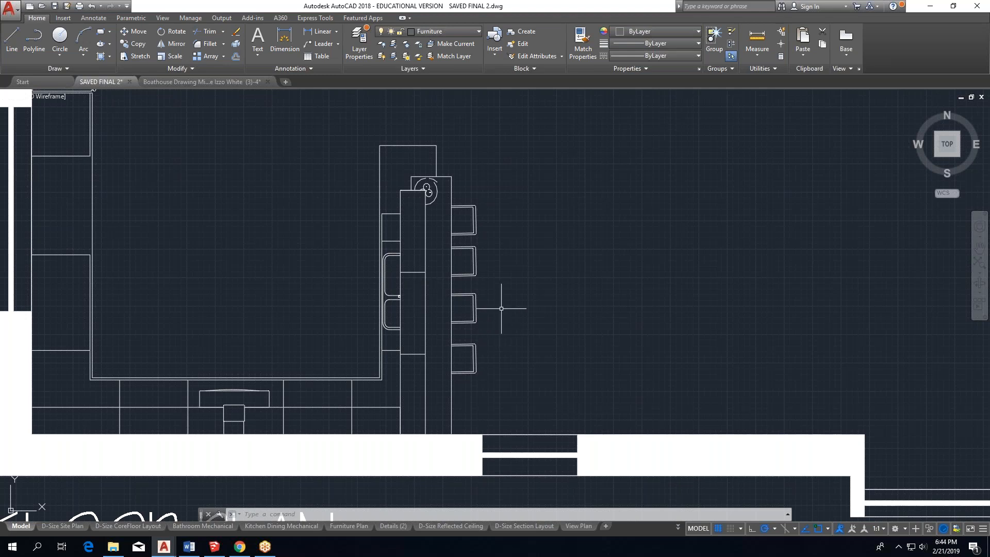
{"action": "scroll", "coordinate": [496, 326], "scroll_direction": "down", "scroll_amount": 4}
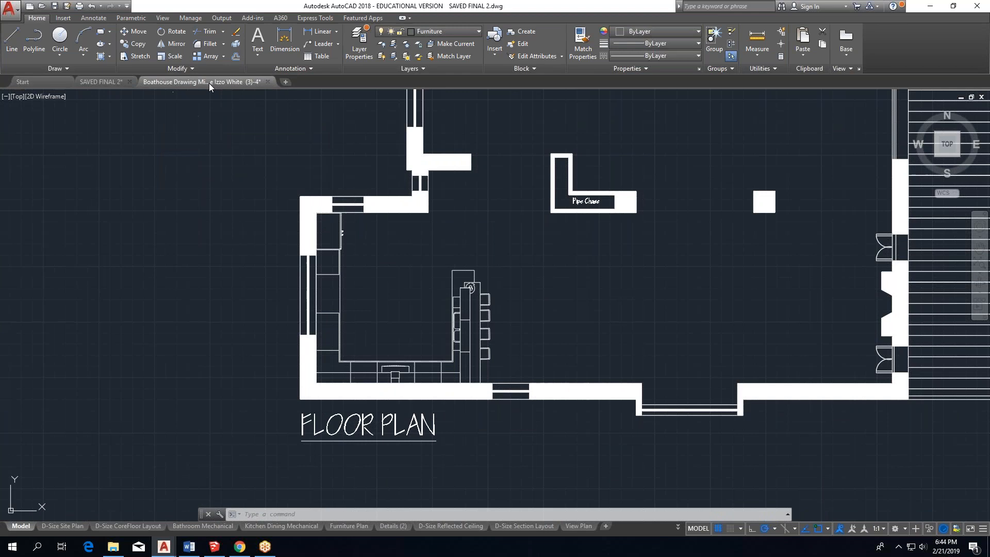
Return to the boathouse drawing and stretch the small dashed rectangle's west edge to the line 4" off the west wall.
{"action": "left_click", "coordinate": [209, 83]}
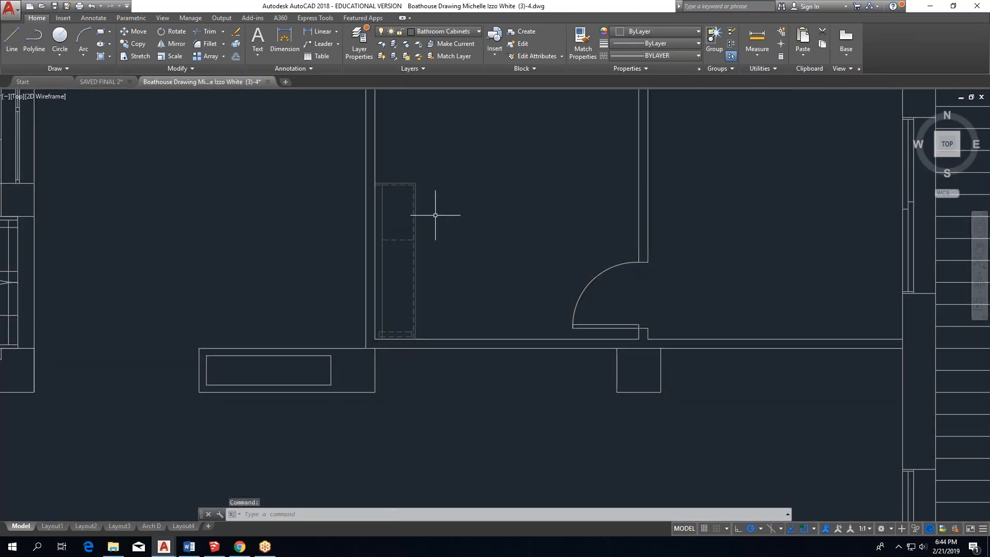
{"action": "scroll", "coordinate": [435, 215], "scroll_direction": "down", "scroll_amount": 2}
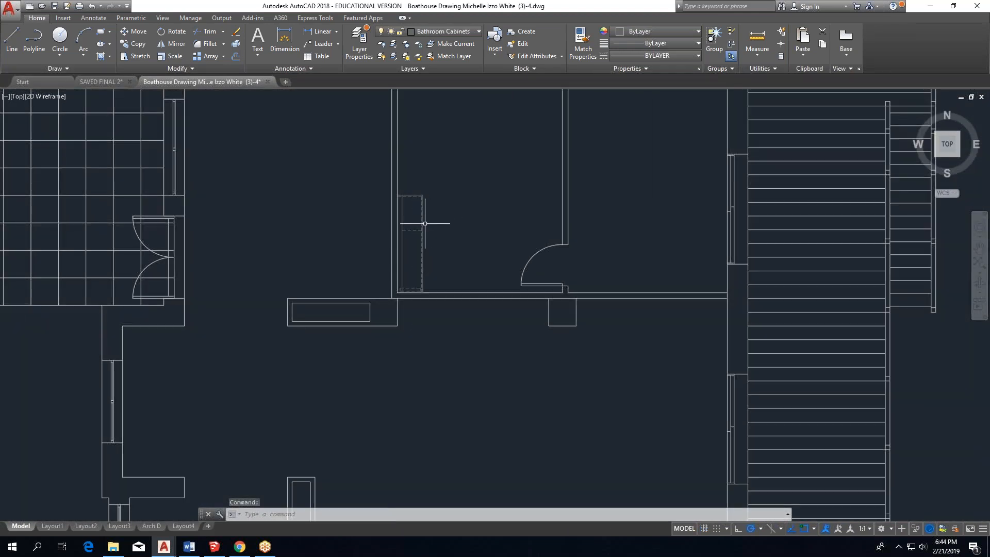
{"action": "scroll", "coordinate": [428, 226], "scroll_direction": "down", "scroll_amount": 3}
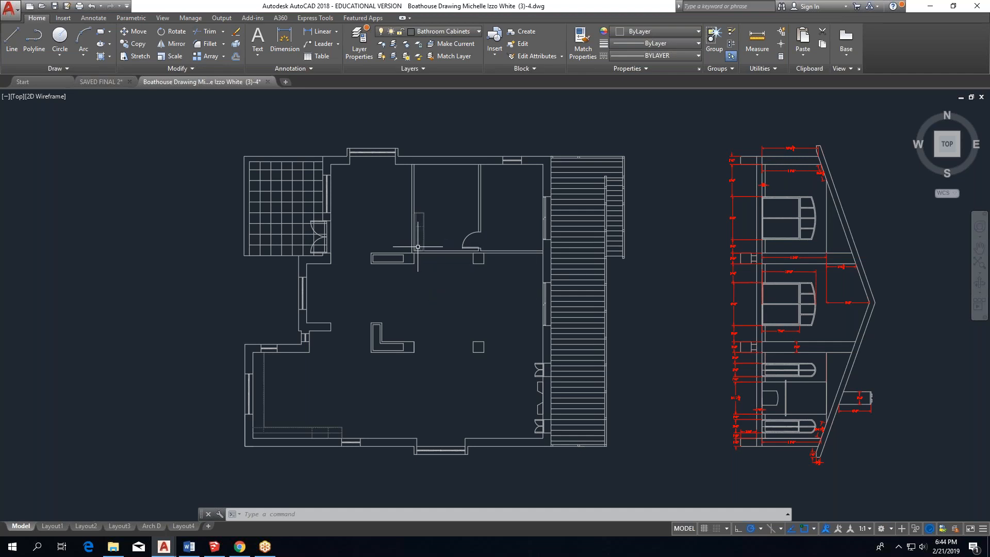
{"action": "scroll", "coordinate": [418, 243], "scroll_direction": "up", "scroll_amount": 6}
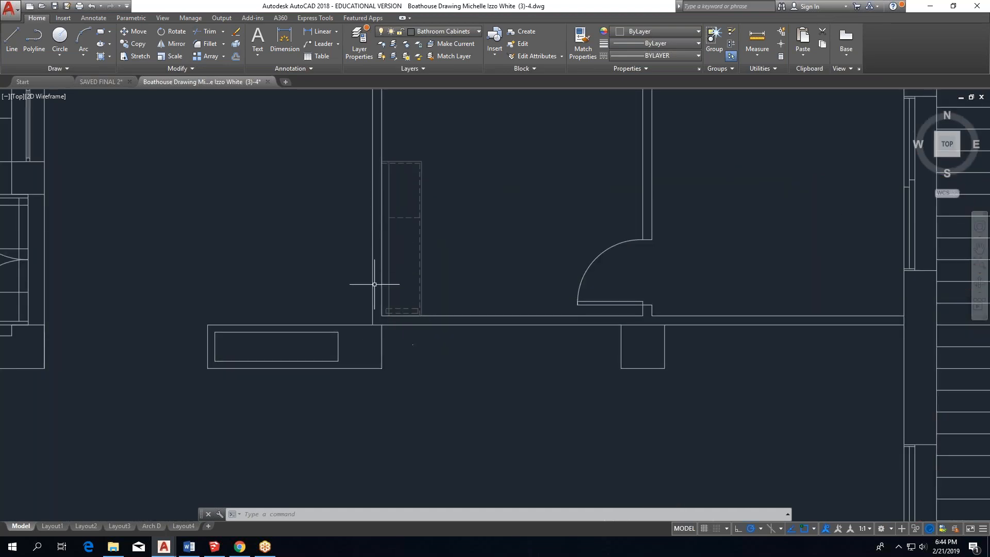
{"action": "scroll", "coordinate": [392, 299], "scroll_direction": "up", "scroll_amount": 6}
{"action": "left_click", "coordinate": [400, 309]}
{"action": "left_click", "coordinate": [364, 335]}
{"action": "left_click", "coordinate": [394, 319]}
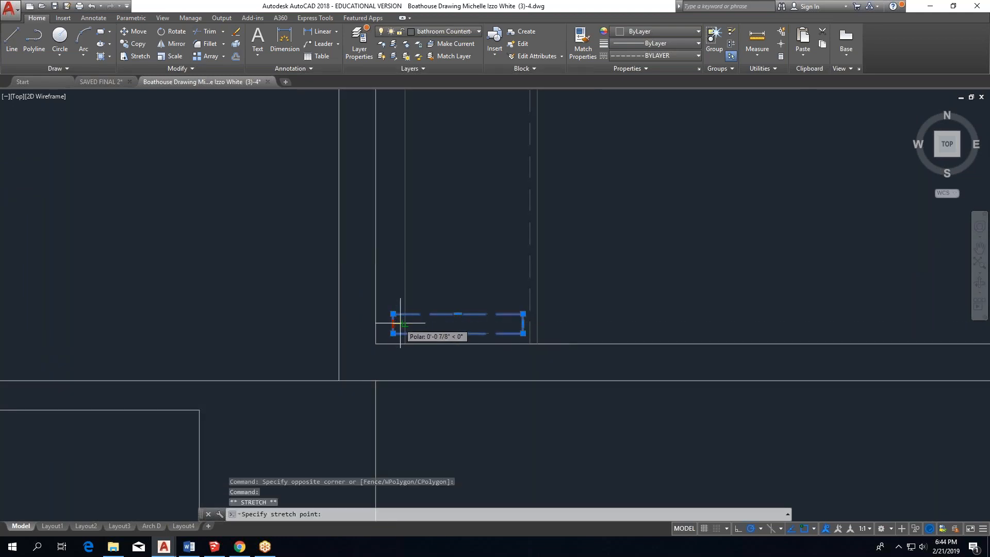
{"action": "key", "text": "Escape"}
{"action": "scroll", "coordinate": [345, 346], "scroll_direction": "down", "scroll_amount": 4}
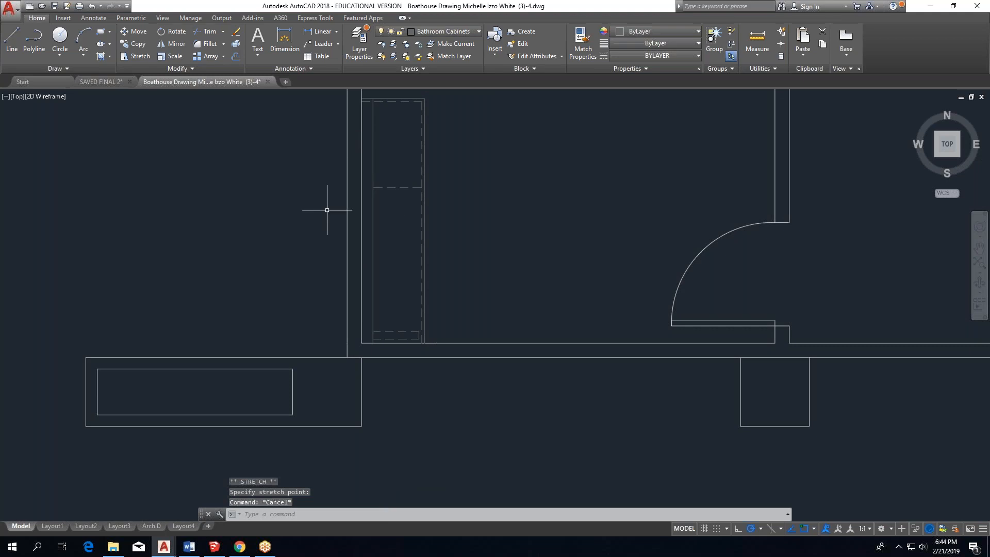
Draw a narrow three-sided outline, open to the west, in the empty area south of the bathroom's south wall.
{"action": "scroll", "coordinate": [407, 452], "scroll_direction": "down", "scroll_amount": 4}
{"action": "mouse_move", "coordinate": [406, 452]}
{"action": "middle_mouse_down"}
{"action": "mouse_move", "coordinate": [407, 283]}
{"action": "mouse_move", "coordinate": [393, 299]}
{"action": "middle_mouse_up"}
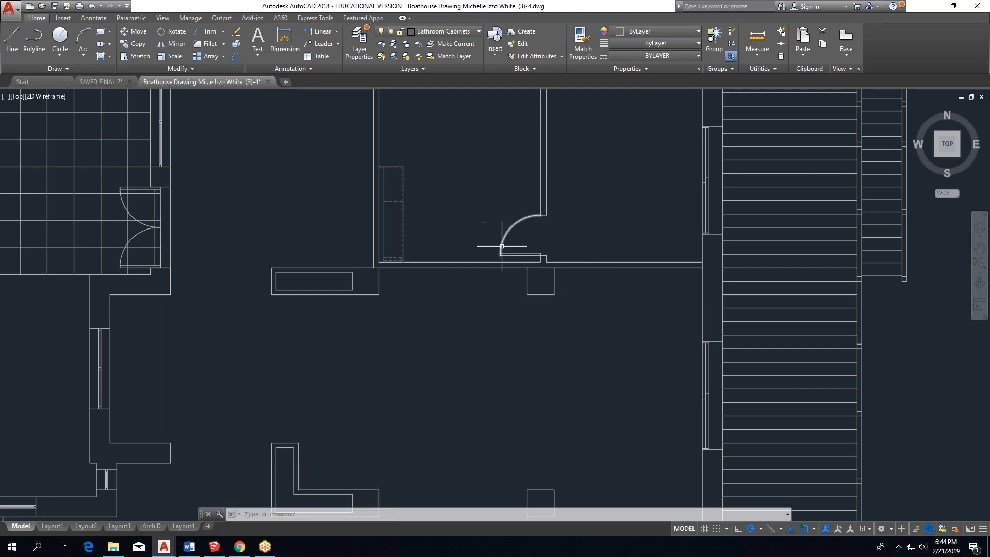
{"action": "scroll", "coordinate": [570, 297], "scroll_direction": "down", "scroll_amount": 5}
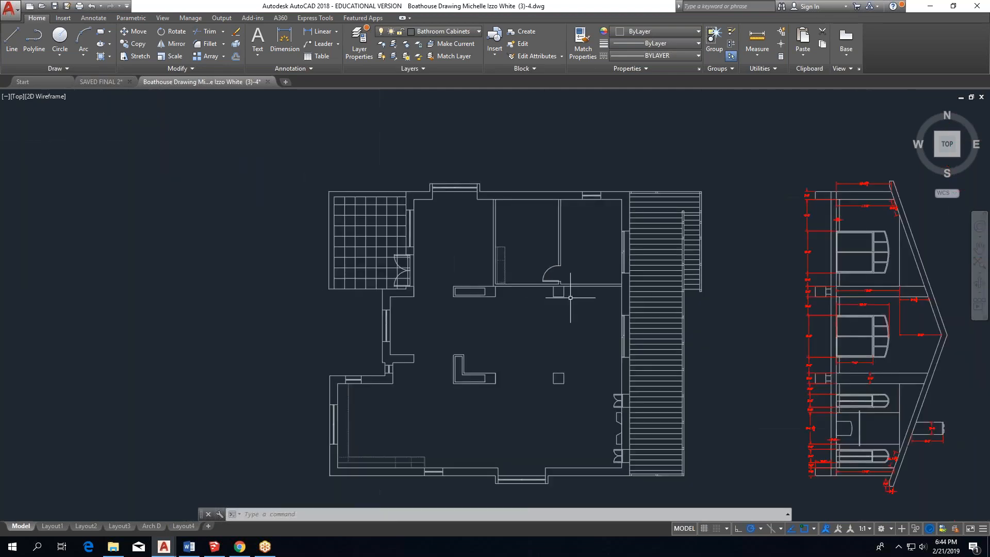
{"action": "scroll", "coordinate": [570, 297], "scroll_direction": "up", "scroll_amount": 3}
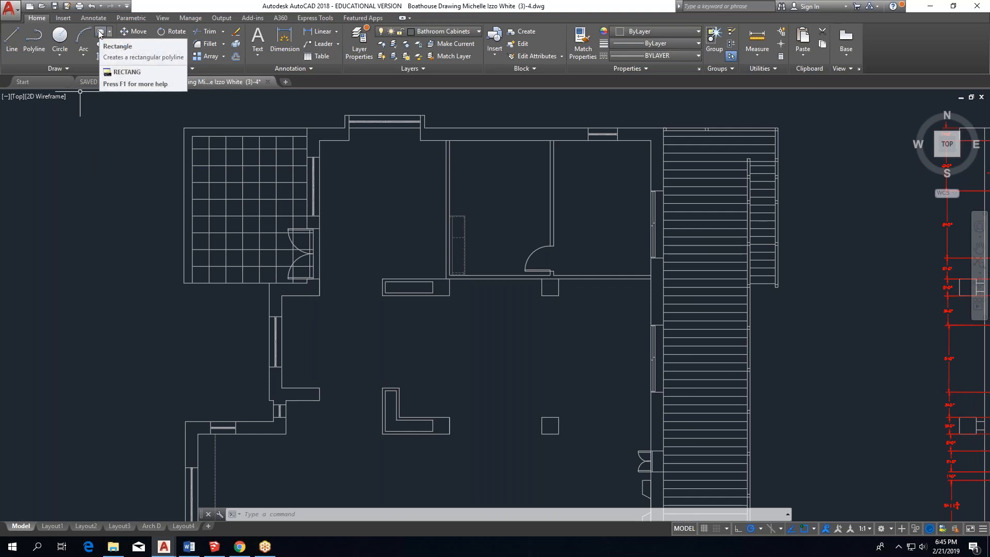
{"action": "left_click", "coordinate": [12, 38]}
{"action": "scroll", "coordinate": [489, 313], "scroll_direction": "up", "scroll_amount": 2}
{"action": "scroll", "coordinate": [490, 312], "scroll_direction": "up", "scroll_amount": 2}
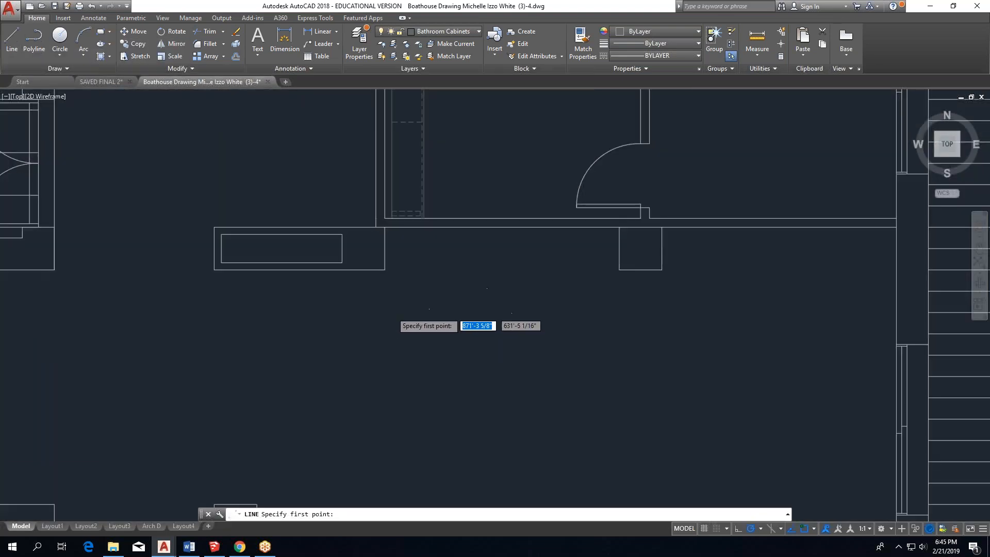
{"action": "scroll", "coordinate": [390, 323], "scroll_direction": "down", "scroll_amount": 2}
{"action": "left_click", "coordinate": [390, 323]}
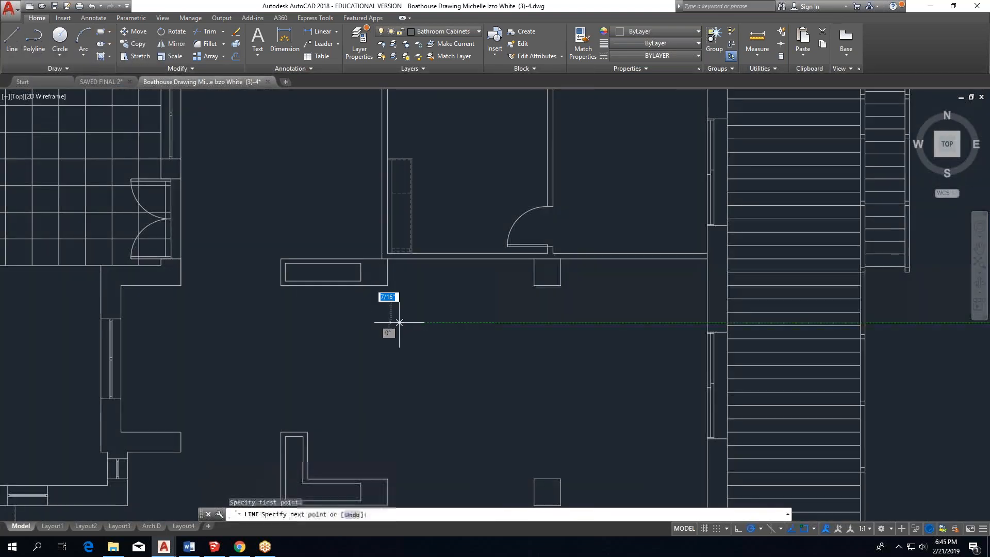
{"action": "left_click", "coordinate": [447, 322]}
{"action": "left_click", "coordinate": [447, 336]}
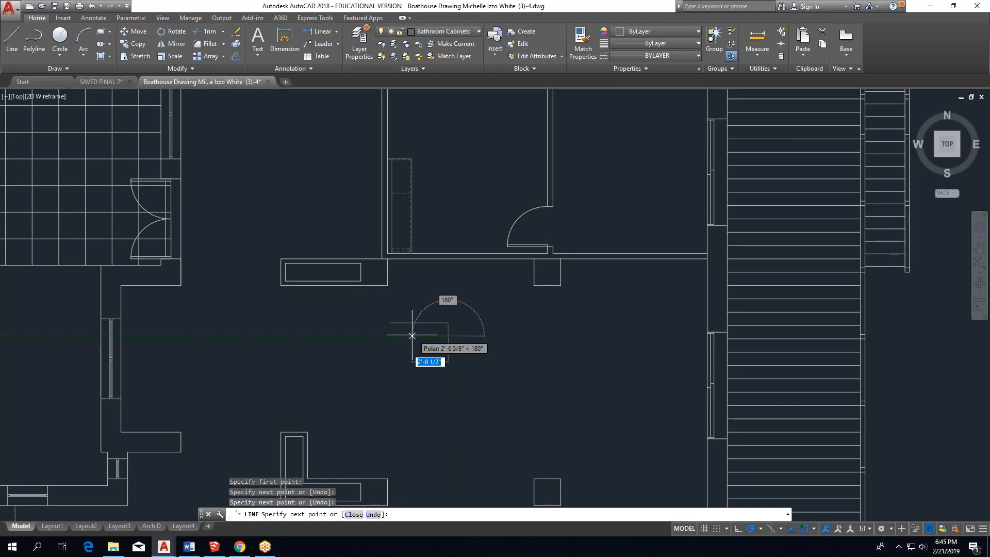
{"action": "left_click", "coordinate": [388, 336]}
{"action": "key", "text": "Escape"}
Draw a north-south line about 1'-3" long east of the open outline, continuing with an eastward line from its north end.
{"action": "left_click", "coordinate": [14, 48]}
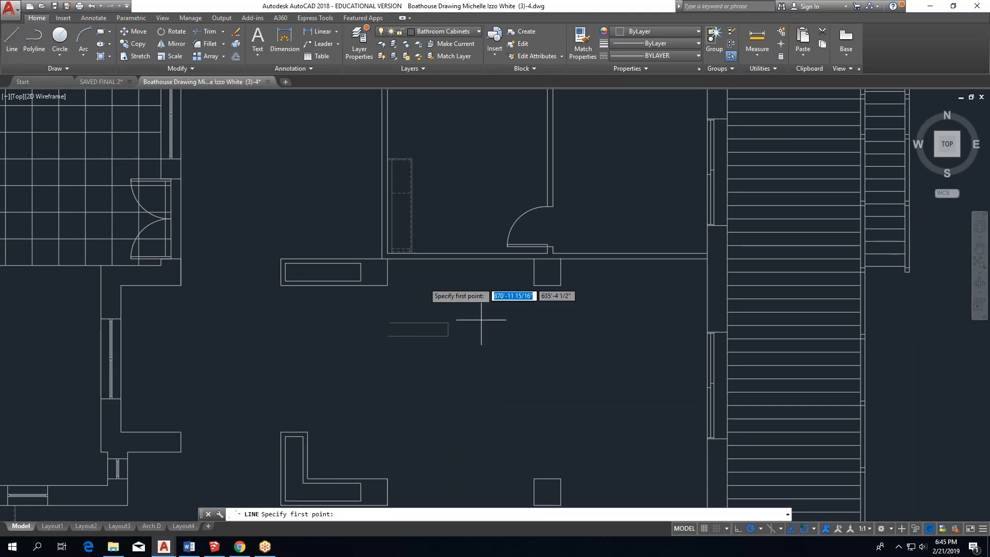
{"action": "scroll", "coordinate": [573, 350], "scroll_direction": "up", "scroll_amount": 2}
{"action": "left_click", "coordinate": [437, 330]}
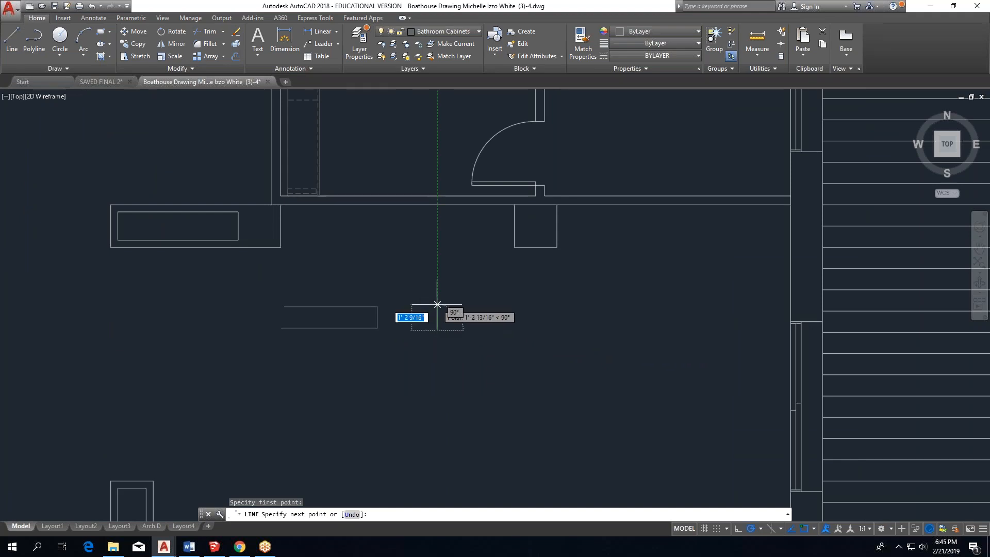
{"action": "left_click", "coordinate": [437, 303]}
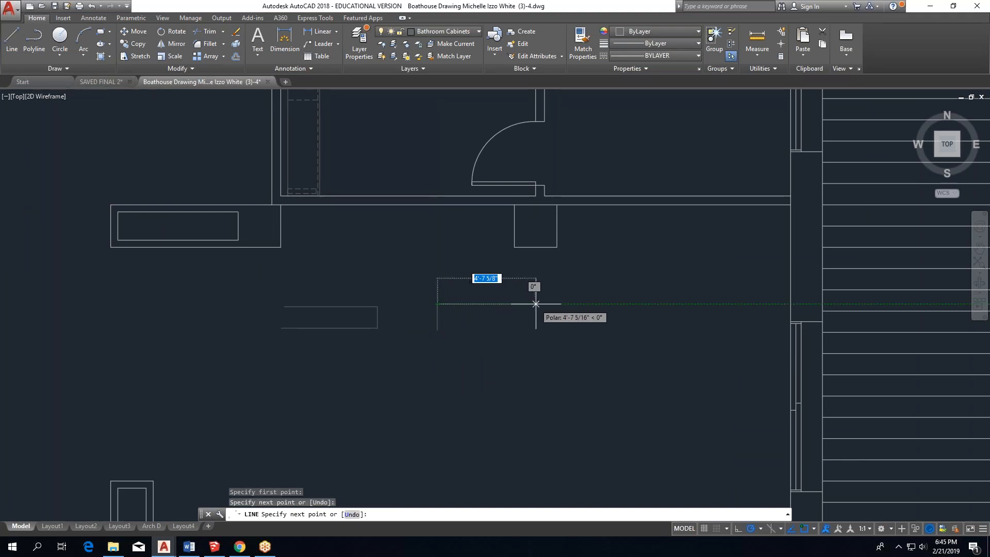
{"action": "left_click", "coordinate": [507, 287]}
{"action": "key", "text": "Escape"}
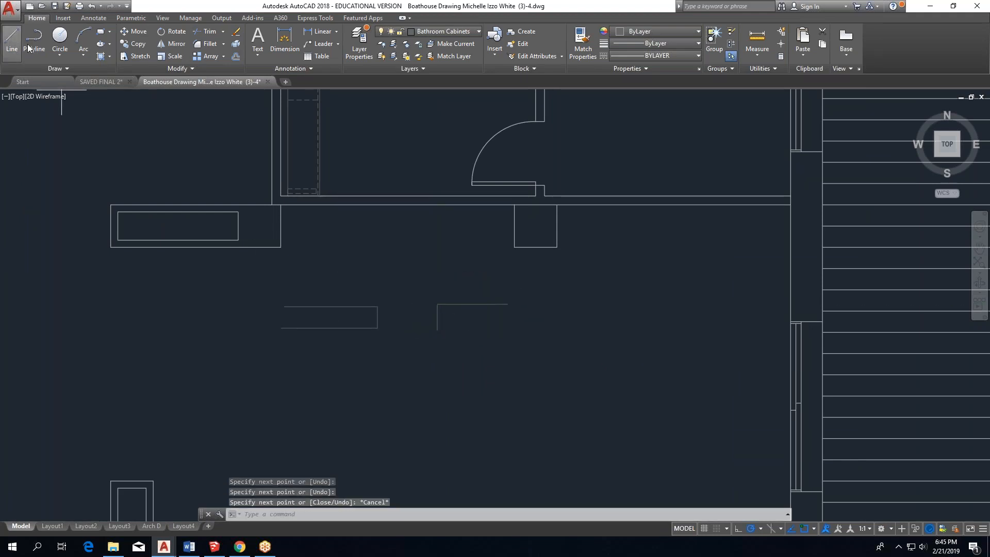
Draw a slightly slanted line running east from the south end of the short north-south line.
{"action": "left_click", "coordinate": [12, 38]}
{"action": "left_click", "coordinate": [437, 328]}
{"action": "left_click", "coordinate": [490, 323]}
{"action": "key", "text": "Escape"}
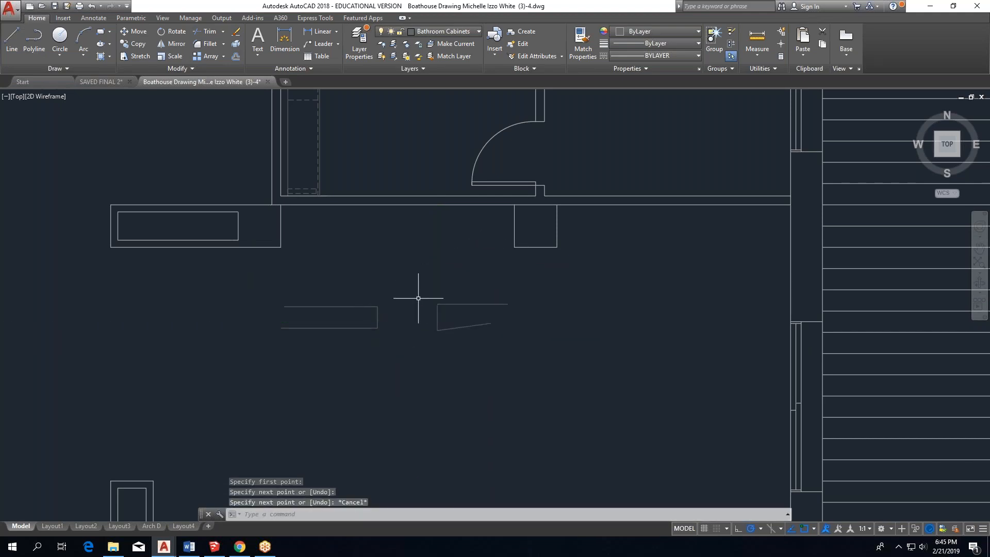
Draw a small east-west rectangle between the bathroom's south wall and the two open outlines.
{"action": "scroll", "coordinate": [441, 325], "scroll_direction": "up", "scroll_amount": 4}
{"action": "scroll", "coordinate": [191, 279], "scroll_direction": "down", "scroll_amount": 3}
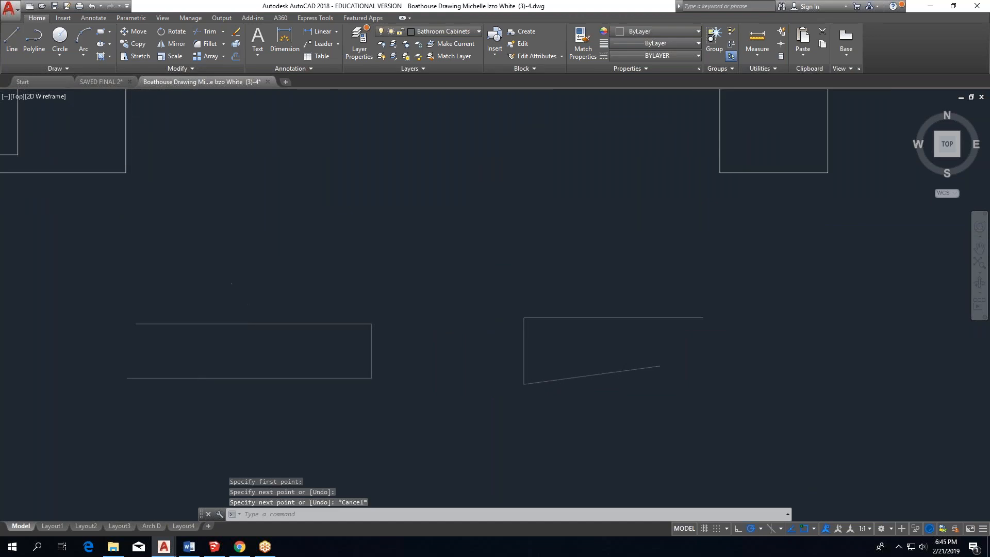
{"action": "left_click", "coordinate": [100, 37]}
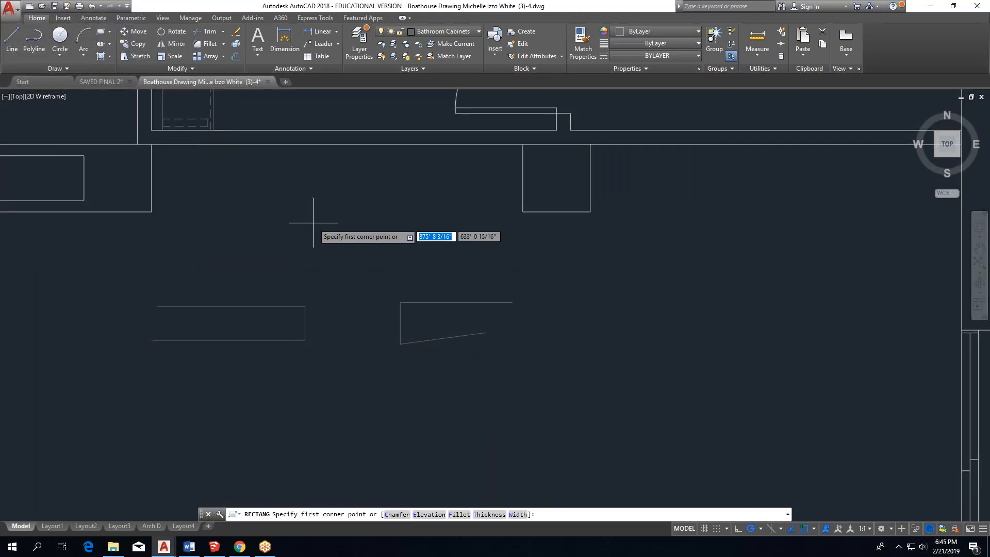
{"action": "left_click", "coordinate": [313, 224]}
{"action": "left_click", "coordinate": [347, 232]}
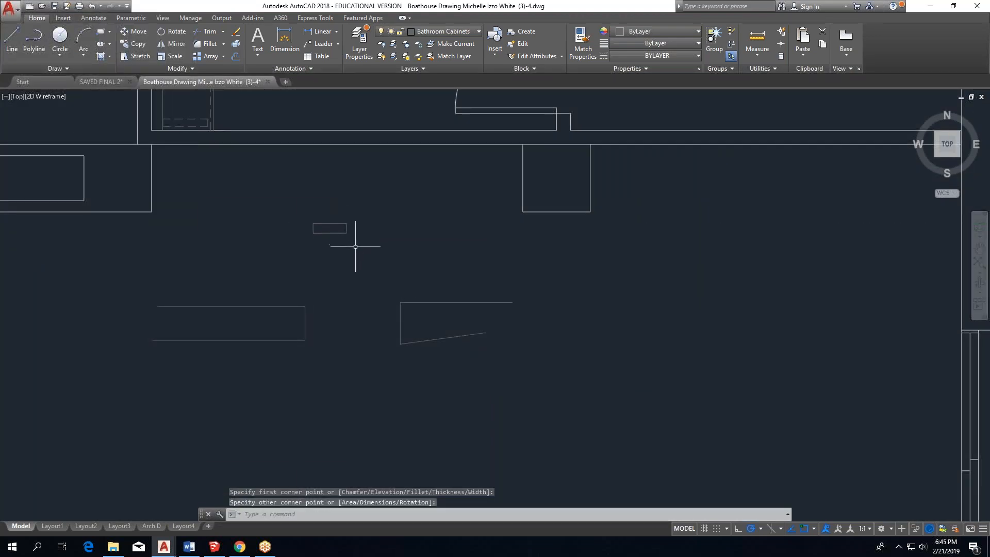
{"action": "key", "text": "Escape"}
Rotate the small rectangle counterclockwise about its southwest corner so that it slopes up toward the northeast.
{"action": "left_click", "coordinate": [375, 210]}
{"action": "left_click", "coordinate": [320, 248]}
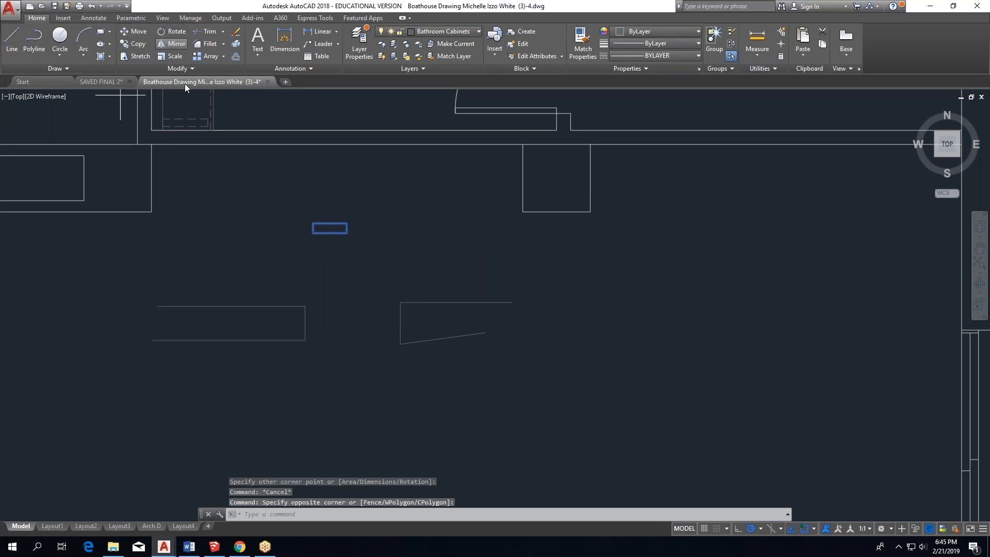
{"action": "left_click", "coordinate": [313, 233]}
{"action": "left_click", "coordinate": [349, 191]}
{"action": "key", "text": "Escape"}
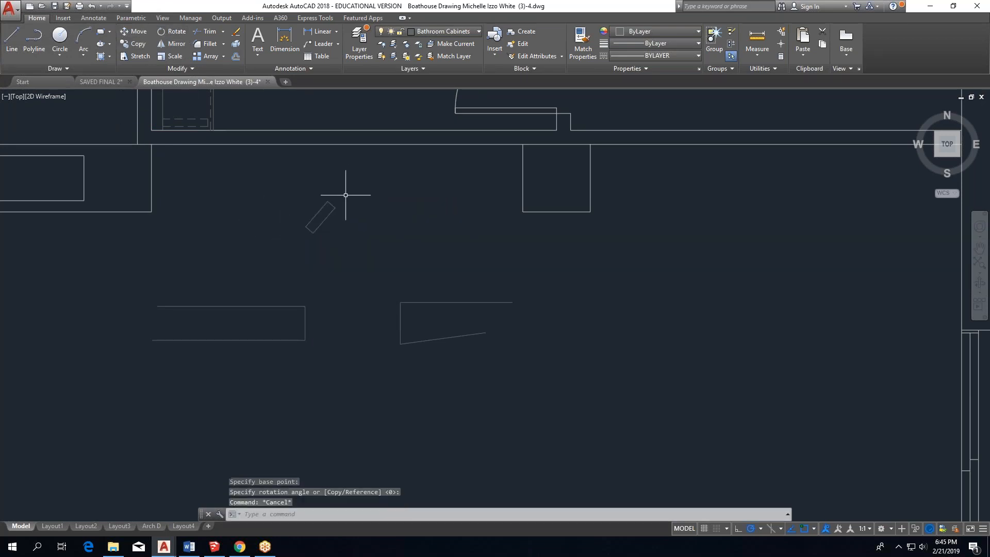
{"action": "key", "text": "Escape"}
{"action": "left_click", "coordinate": [347, 195]}
{"action": "left_click", "coordinate": [274, 258]}
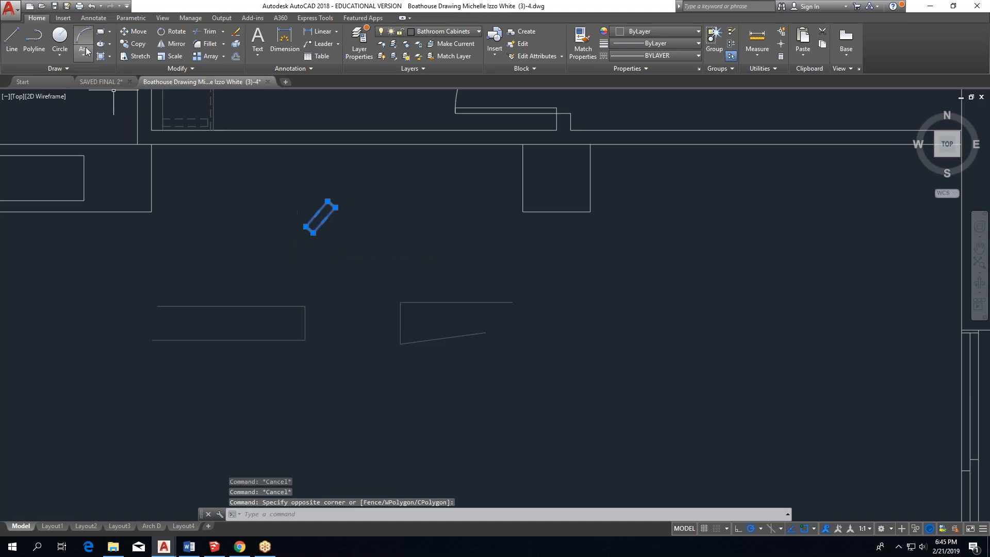
{"action": "left_click", "coordinate": [173, 45]}
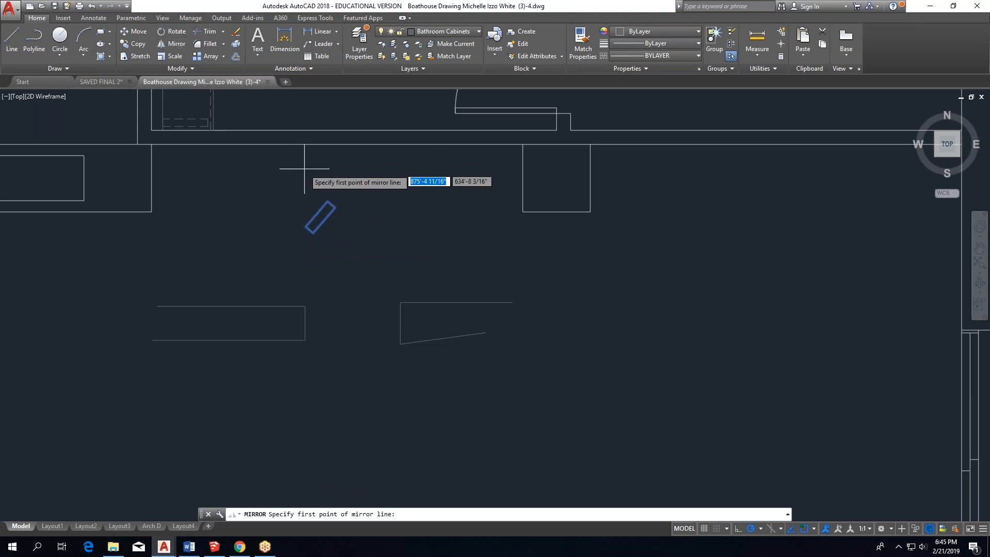
{"action": "left_click", "coordinate": [335, 208]}
{"action": "left_click", "coordinate": [335, 258]}
{"action": "key", "text": "Escape"}
{"action": "left_click", "coordinate": [385, 178]}
{"action": "key", "text": "Escape"}
Mirror the small slanted rectangle about a north-south axis through its east corner, keeping the original.
{"action": "left_click", "coordinate": [175, 44]}
{"action": "left_click", "coordinate": [353, 194]}
{"action": "left_click", "coordinate": [301, 239]}
{"action": "key", "text": "Return"}
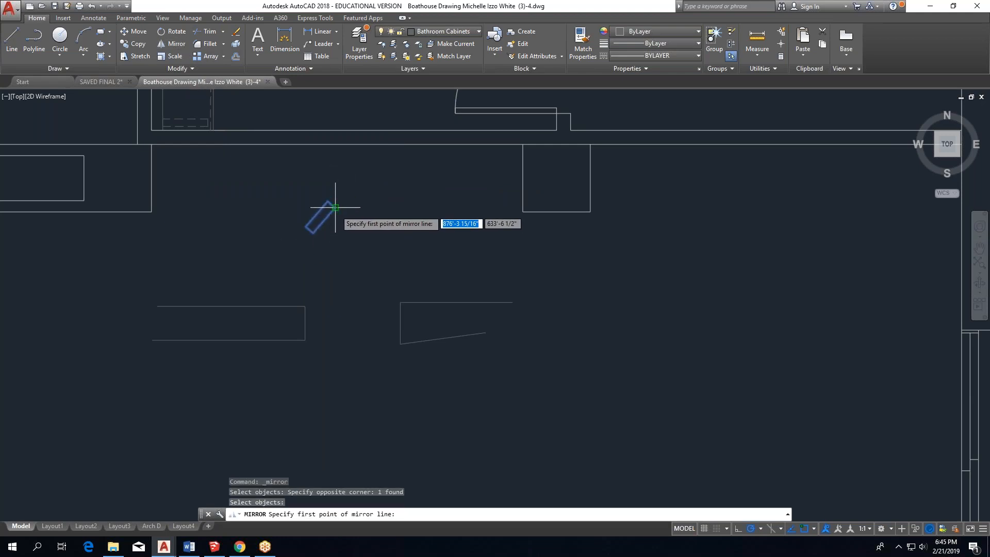
{"action": "left_click", "coordinate": [335, 203]}
{"action": "left_click", "coordinate": [338, 250]}
{"action": "key", "text": "Return"}
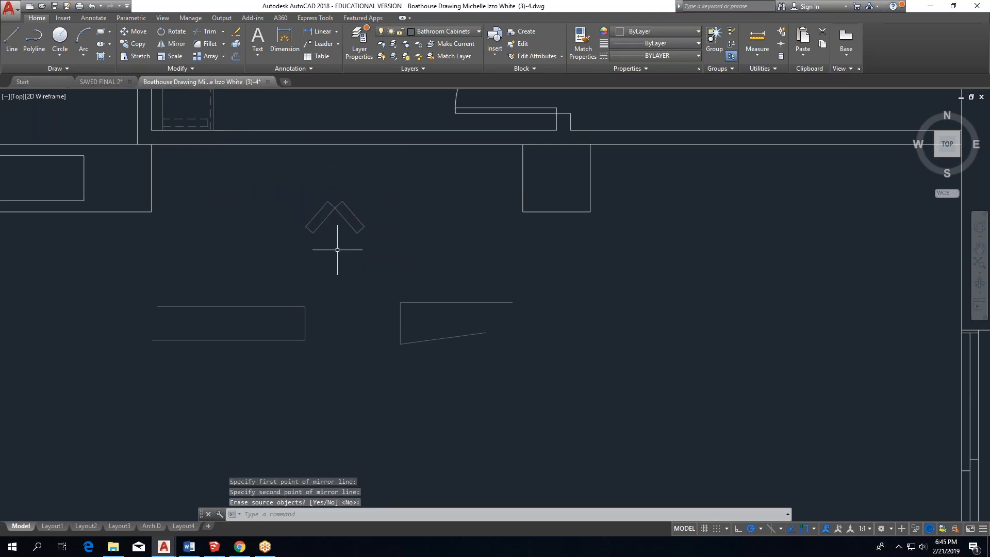
Move both slanted rectangles south so their western corner meets the northeast corner of the western open outline.
{"action": "left_click", "coordinate": [368, 191]}
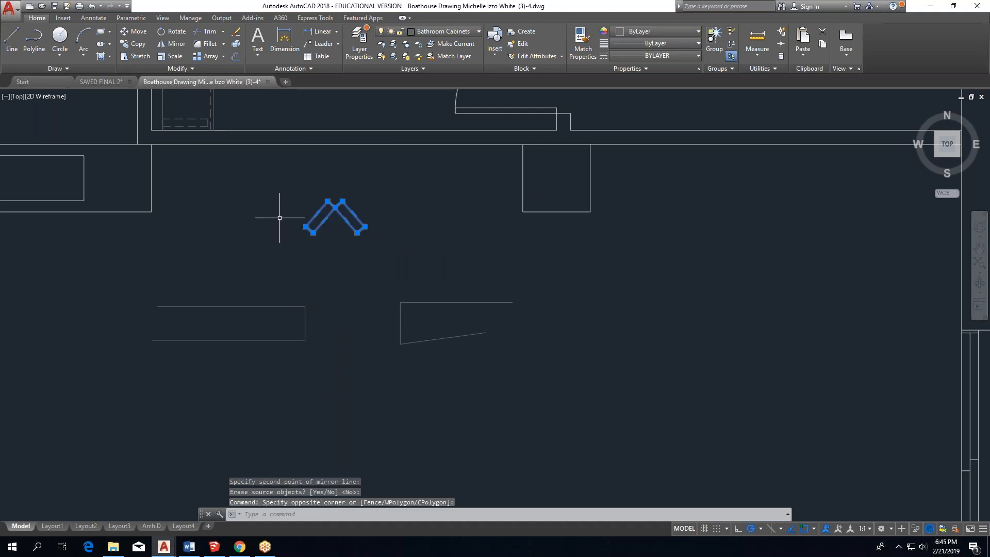
{"action": "left_click", "coordinate": [143, 34]}
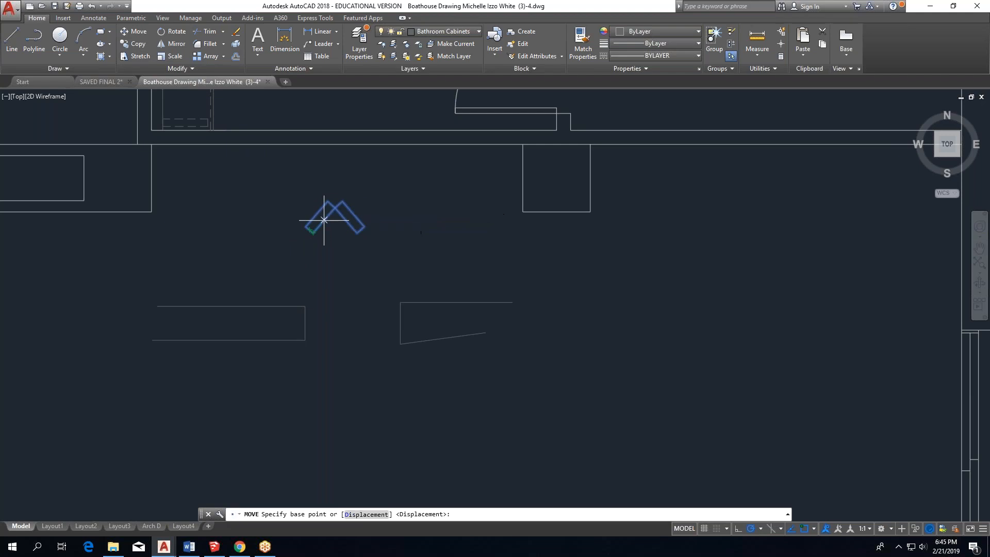
{"action": "left_click", "coordinate": [307, 228]}
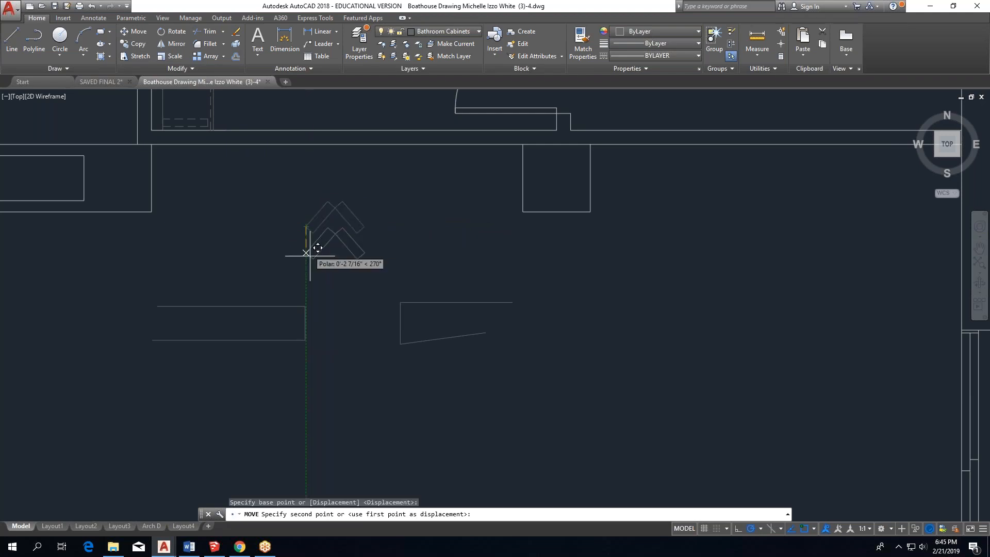
{"action": "left_click", "coordinate": [307, 305]}
{"action": "key", "text": "Escape"}
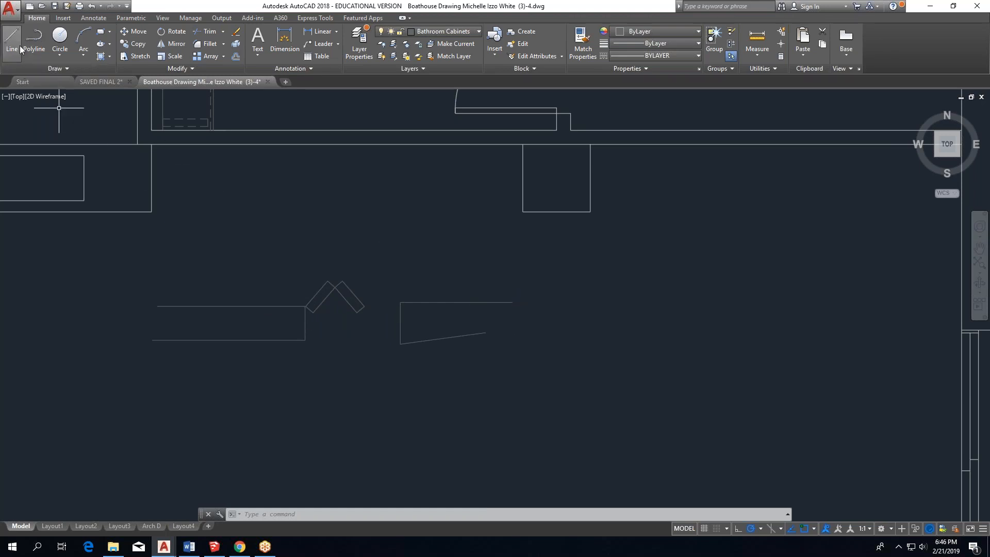
Measure the gap between the facing ends of the two open outlines.
{"action": "left_click", "coordinate": [757, 39]}
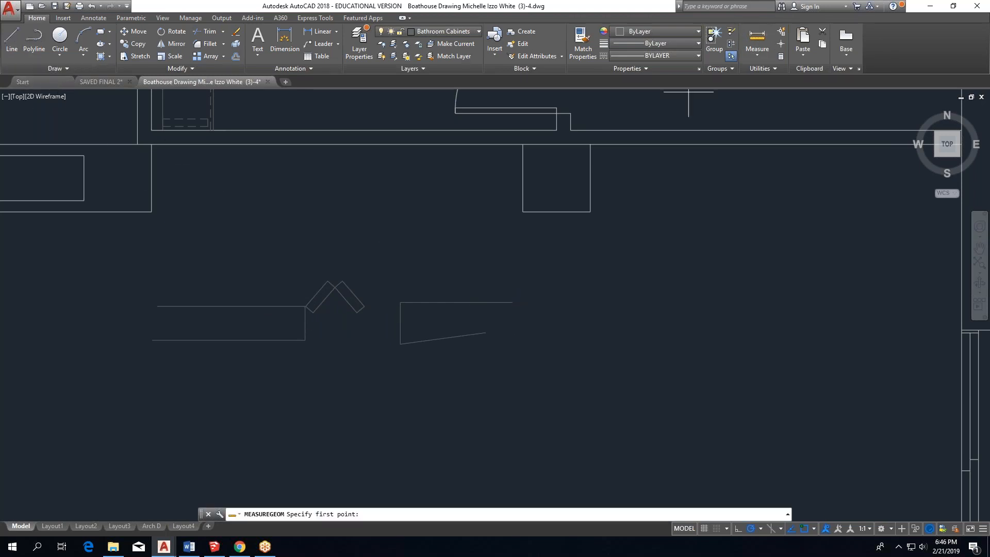
{"action": "left_click", "coordinate": [306, 324]}
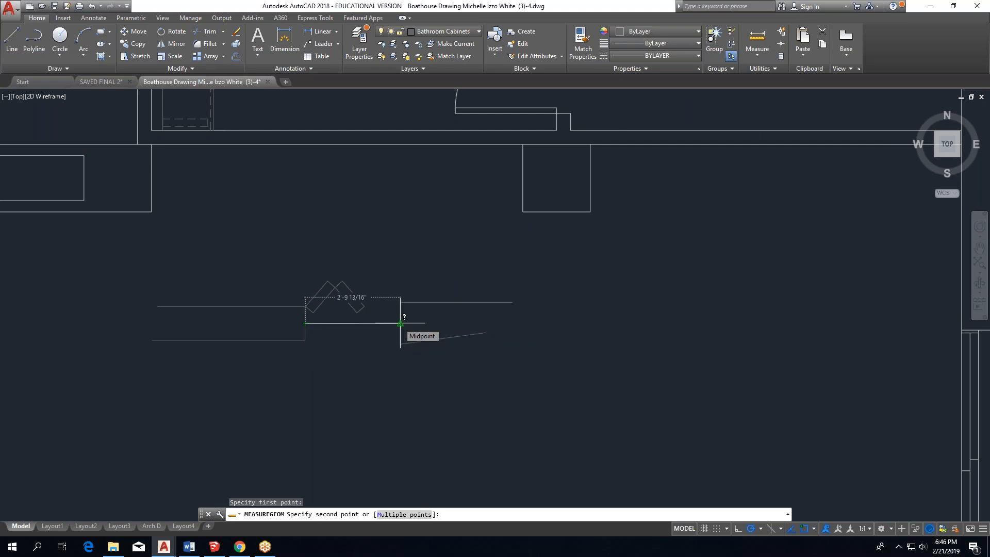
{"action": "key", "text": "Escape"}
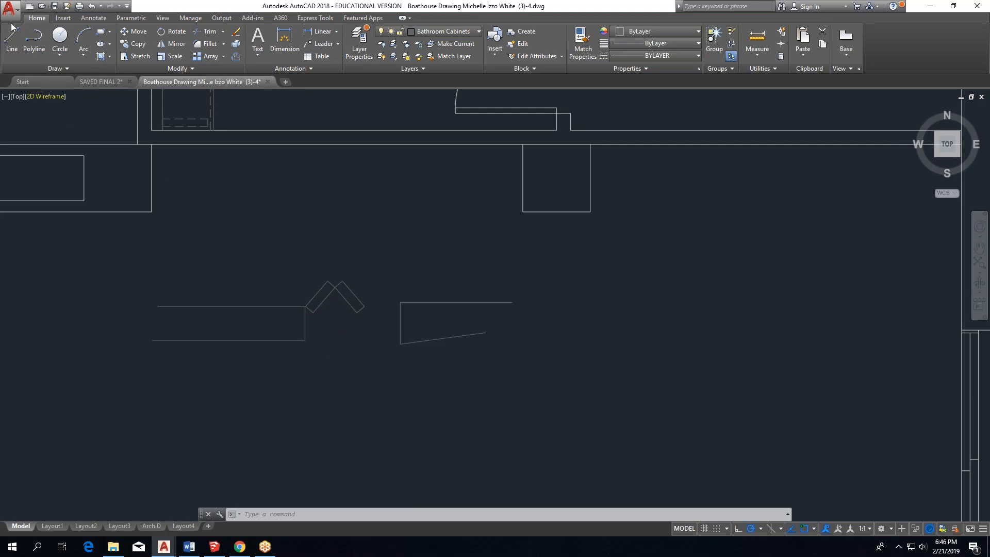
Draw a long narrow panel sloping up to the northeast from the western outline's northeast corner.
{"action": "left_click", "coordinate": [12, 41]}
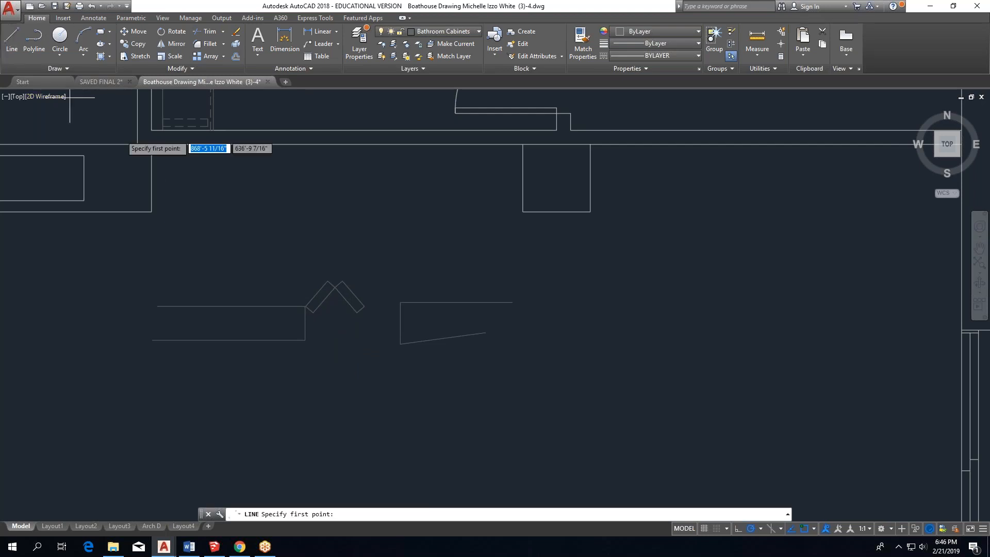
{"action": "left_click", "coordinate": [305, 307]}
{"action": "left_click", "coordinate": [339, 204]}
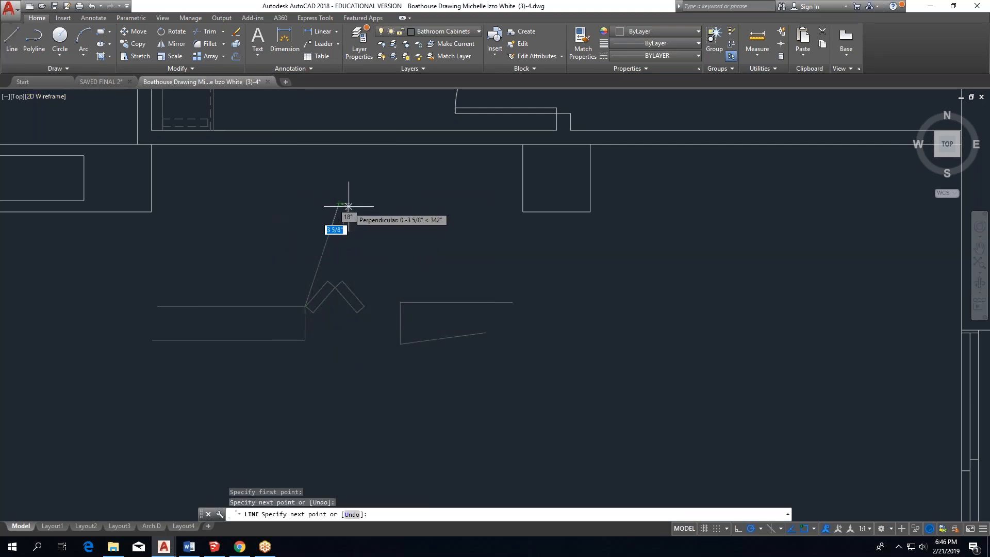
{"action": "left_click", "coordinate": [354, 210]}
{"action": "left_click", "coordinate": [305, 307]}
{"action": "key", "text": "Escape"}
Draw a matching panel sloping from the first panel's upper end down to the eastern outline's northwest corner.
{"action": "left_click", "coordinate": [10, 39]}
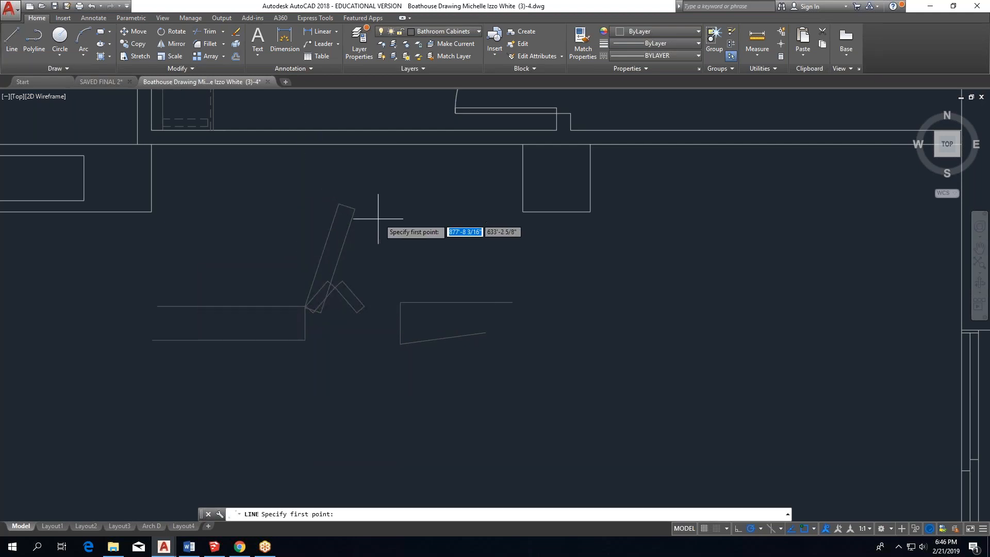
{"action": "left_click", "coordinate": [354, 210]}
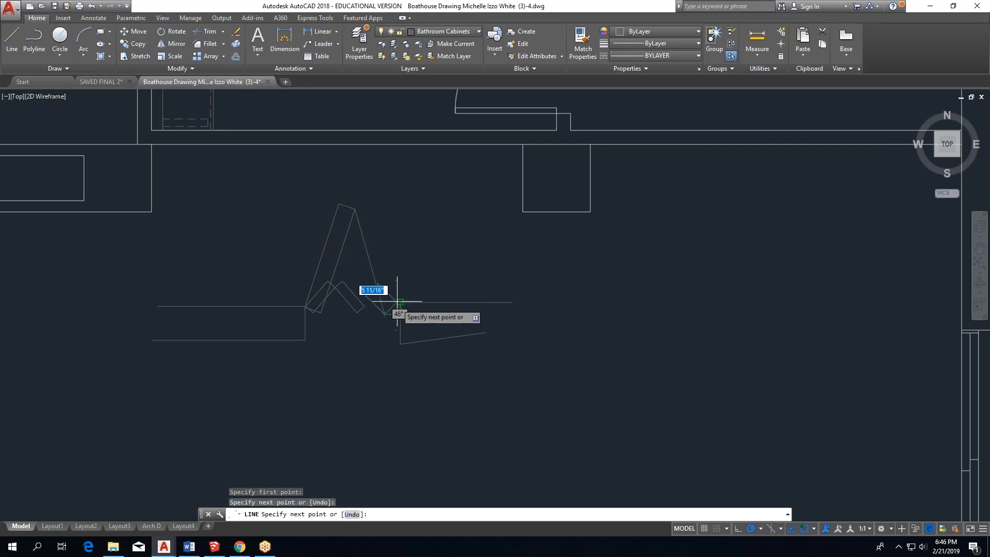
{"action": "left_click", "coordinate": [384, 313]}
{"action": "left_click", "coordinate": [400, 303]}
{"action": "left_click", "coordinate": [368, 204]}
{"action": "key", "text": "Escape"}
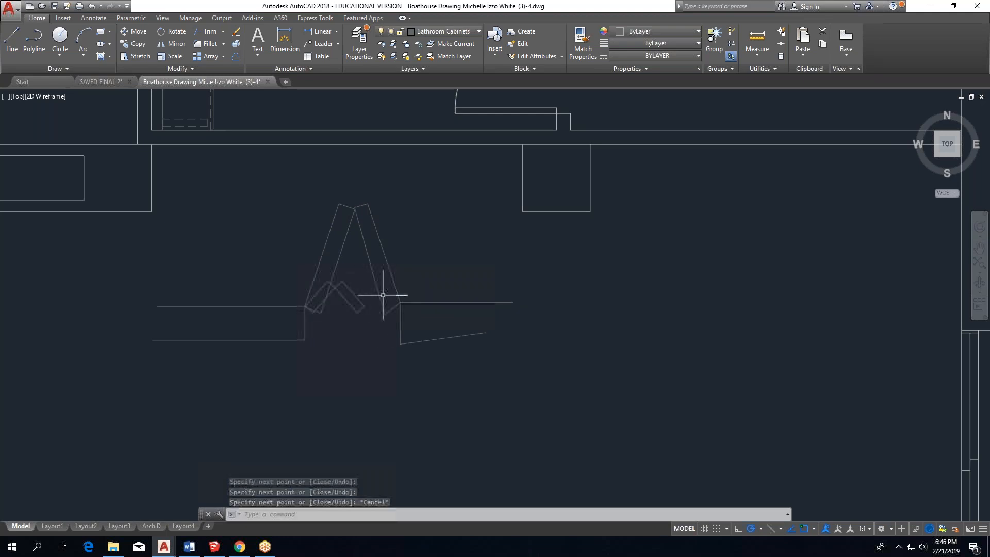
Delete the two long slanted panels with their leftover end lines, along with the eastern open outline.
{"action": "left_click", "coordinate": [393, 204]}
{"action": "left_click", "coordinate": [282, 243]}
{"action": "key", "text": "Delete"}
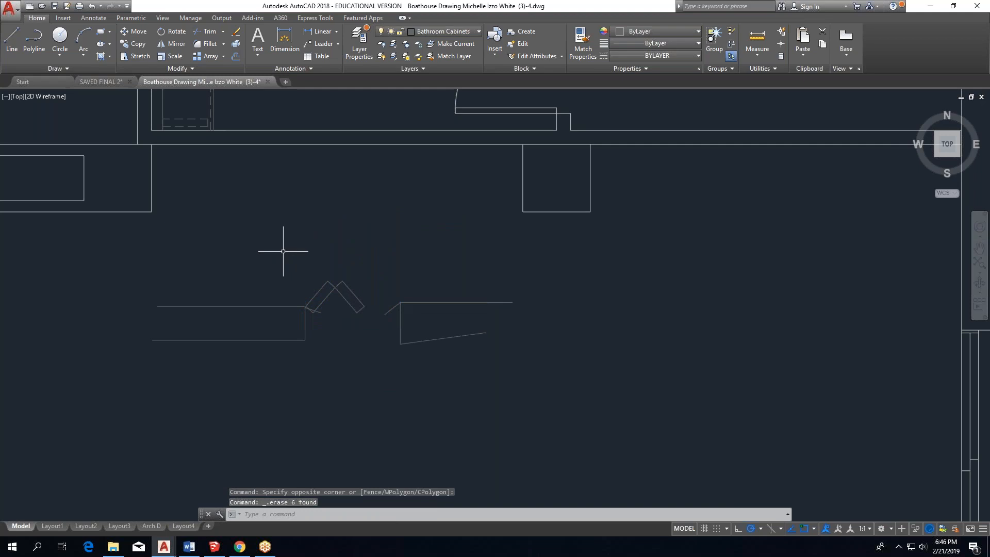
{"action": "left_click", "coordinate": [464, 294]}
{"action": "left_click", "coordinate": [407, 338]}
{"action": "key", "text": "Delete"}
{"action": "left_click", "coordinate": [324, 312]}
{"action": "key", "text": "Delete"}
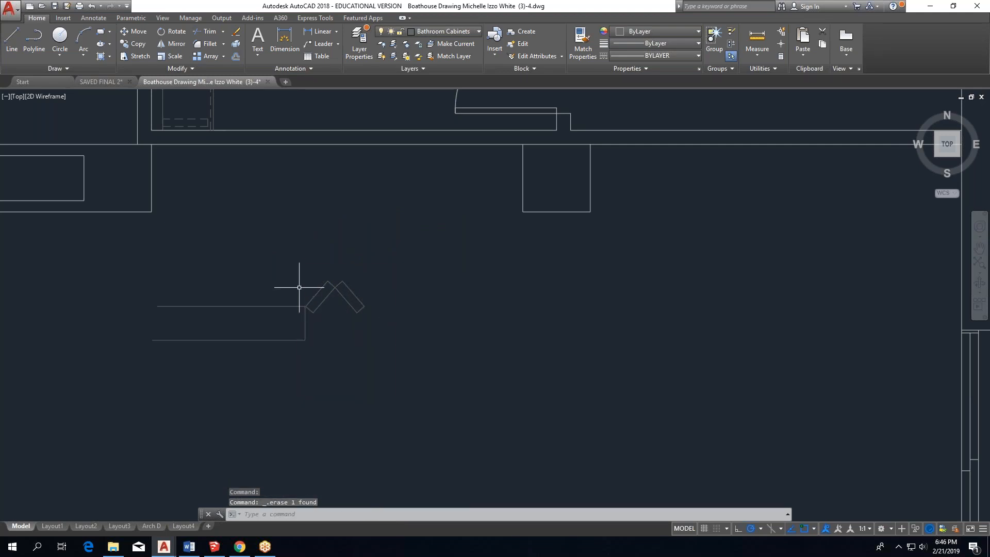
{"action": "middle_click_drag", "start_coordinate": [533, 175], "coordinate": [500, 340]}
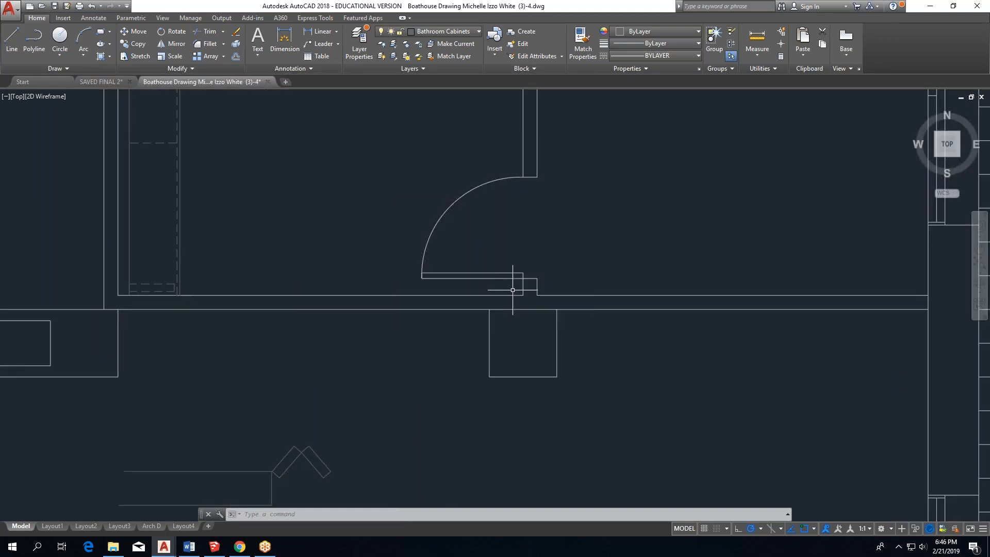
{"action": "middle_click_drag", "start_coordinate": [391, 409], "coordinate": [454, 265]}
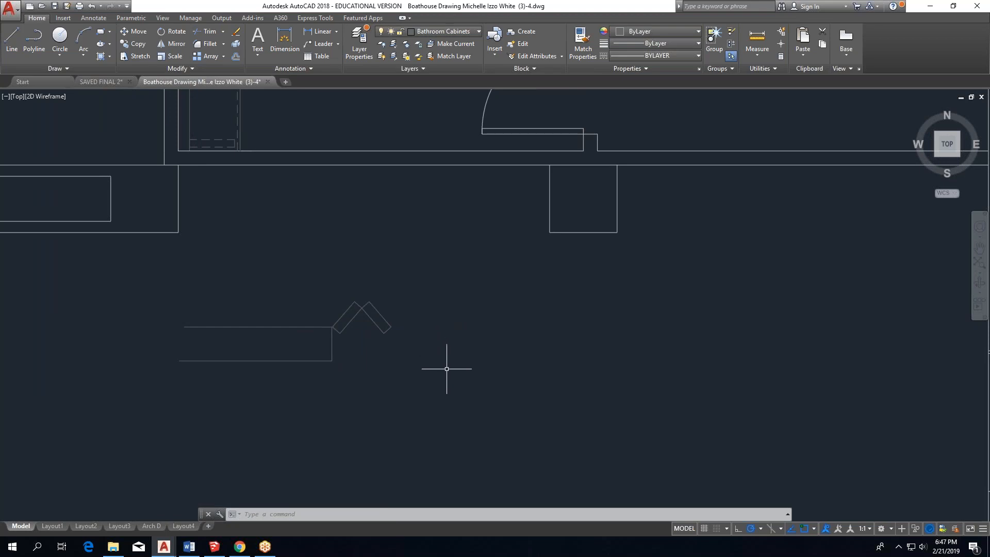
{"action": "scroll", "coordinate": [446, 369], "scroll_direction": "down", "scroll_amount": 2}
{"action": "scroll", "coordinate": [421, 344], "scroll_direction": "up", "scroll_amount": 2}
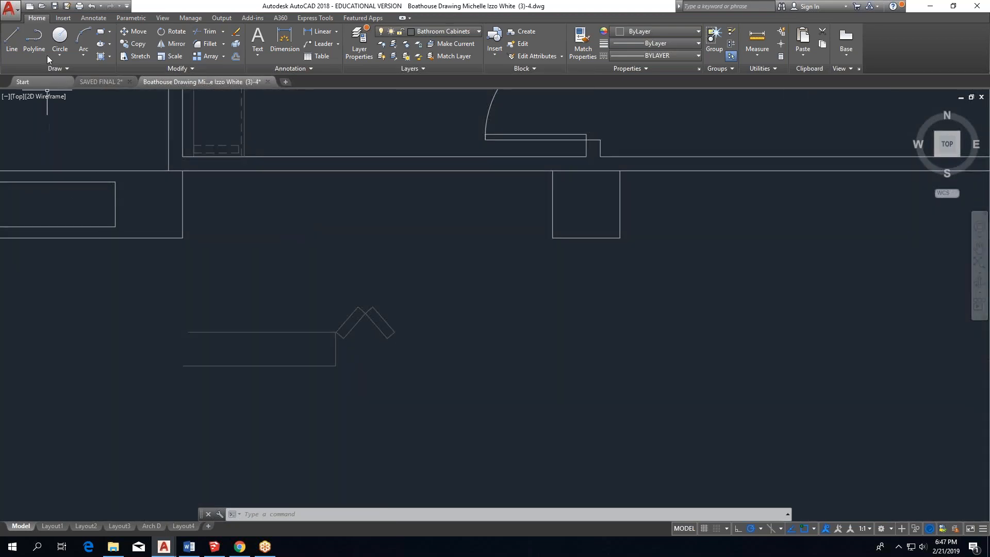
Draw a line about 2'-4" long running west from the midpoint of the open outline's east end.
{"action": "left_click", "coordinate": [20, 46]}
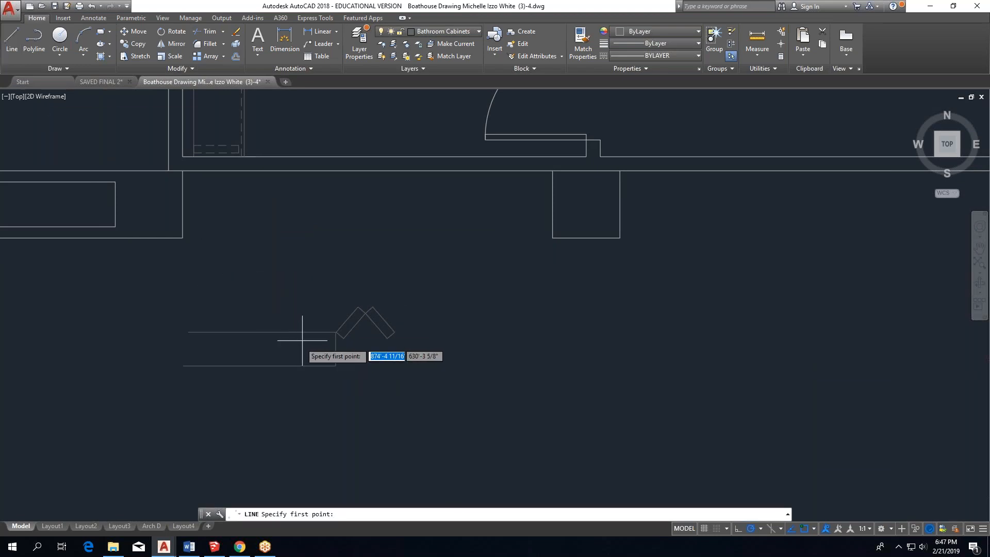
{"action": "key", "text": "Escape"}
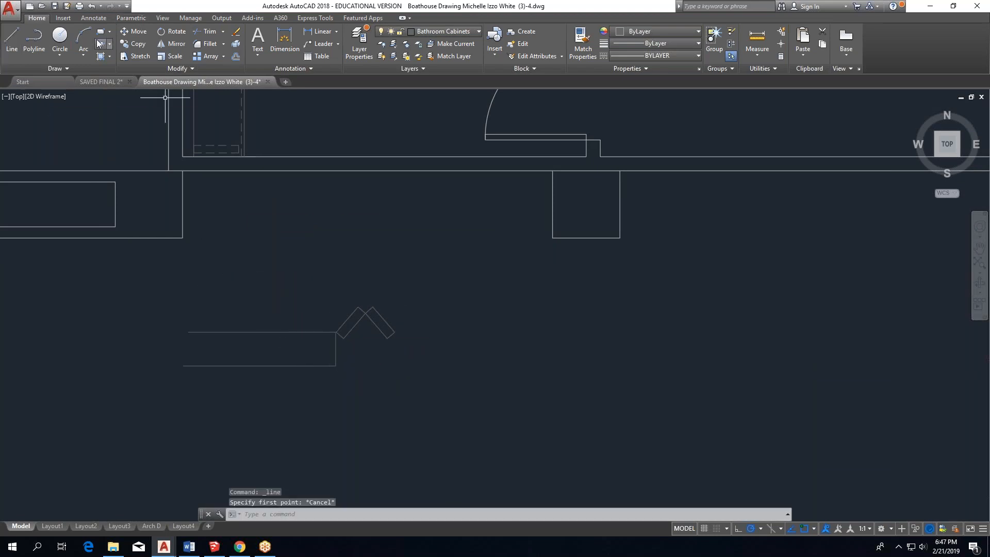
{"action": "left_click", "coordinate": [11, 39]}
{"action": "scroll", "coordinate": [289, 353], "scroll_direction": "up", "scroll_amount": 3}
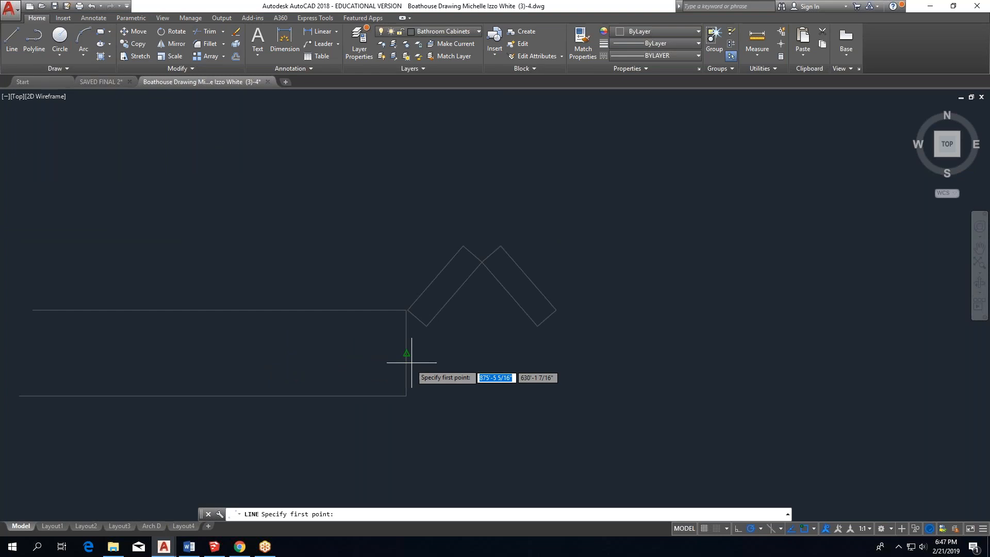
{"action": "left_click", "coordinate": [406, 354]}
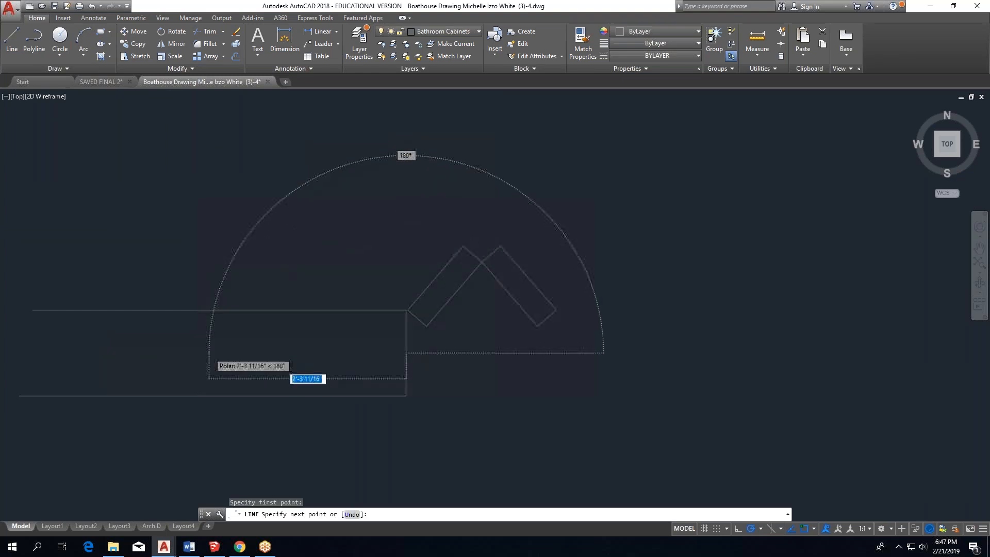
{"action": "left_click", "coordinate": [209, 353]}
{"action": "key", "text": "Escape"}
Offset the line inside the outline by 2" to both its north and south sides.
{"action": "left_click", "coordinate": [235, 56]}
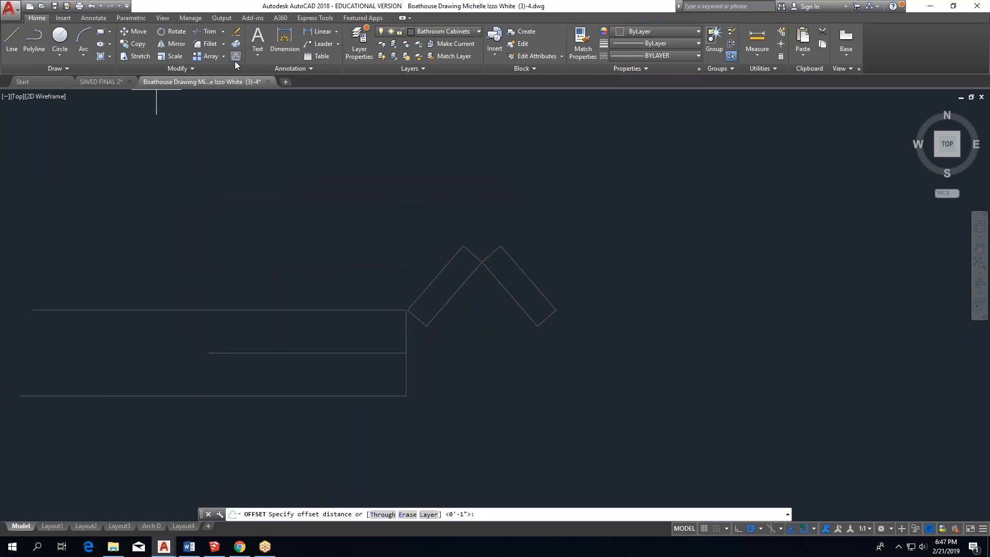
{"action": "type", "text": "2\""}
{"action": "key", "text": "Return"}
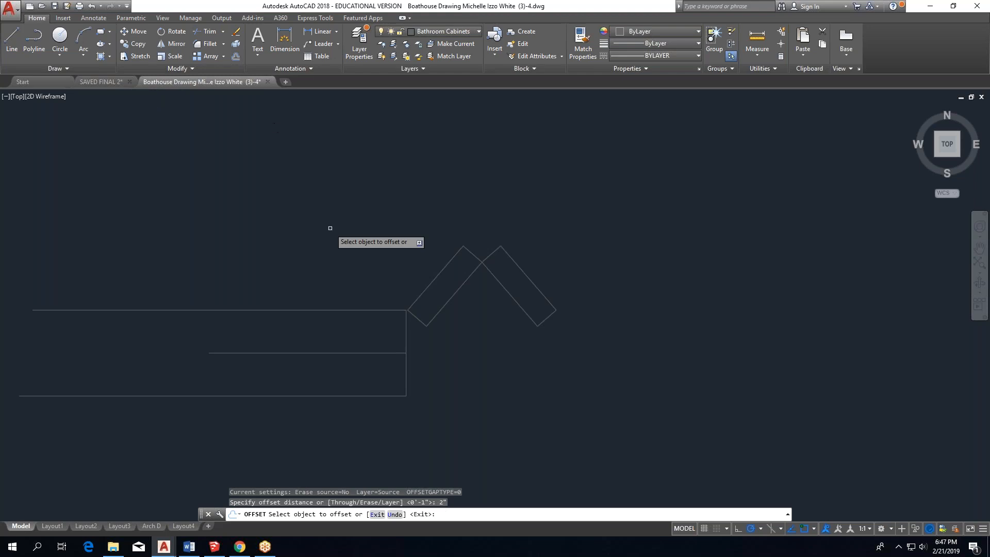
{"action": "left_click", "coordinate": [372, 353]}
{"action": "left_click", "coordinate": [370, 343]}
{"action": "left_click", "coordinate": [369, 353]}
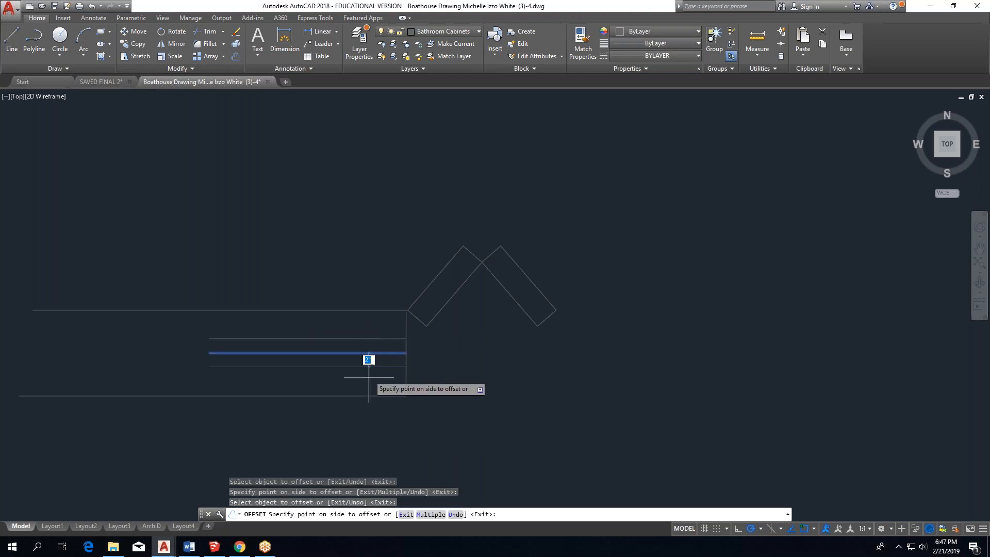
{"action": "left_click", "coordinate": [365, 376]}
{"action": "key", "text": "Escape"}
Close the west ends of the two offset lines with a connecting line and delete the centre line between them.
{"action": "left_click", "coordinate": [7, 46]}
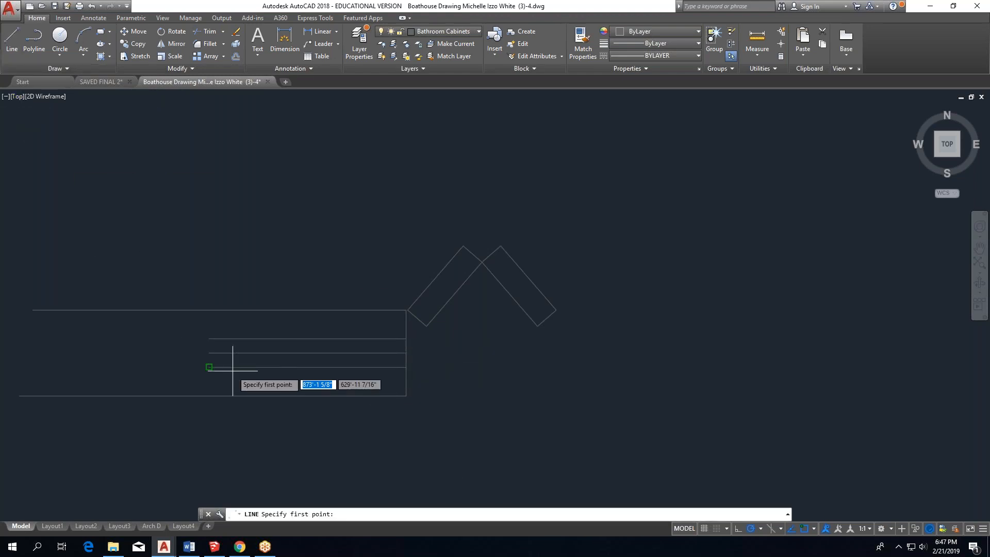
{"action": "left_click", "coordinate": [209, 339]}
{"action": "key", "text": "Escape"}
{"action": "left_click", "coordinate": [260, 348]}
{"action": "left_click", "coordinate": [258, 357]}
{"action": "key", "text": "Delete"}
{"action": "scroll", "coordinate": [281, 352], "scroll_direction": "down", "scroll_amount": 2}
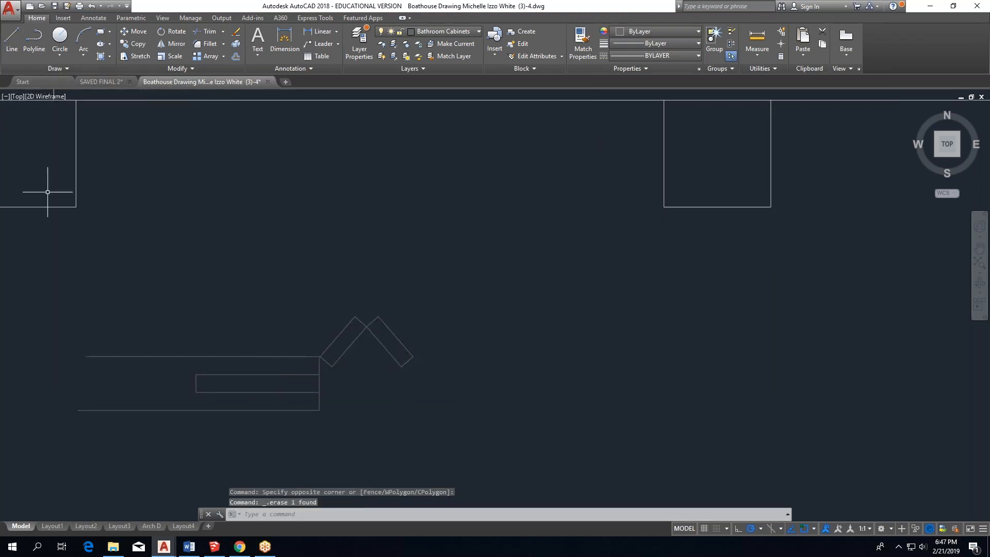
Draw an east-west rectangle starting east of the outline's end and reaching into the pocket between the offset lines.
{"action": "left_click", "coordinate": [103, 33]}
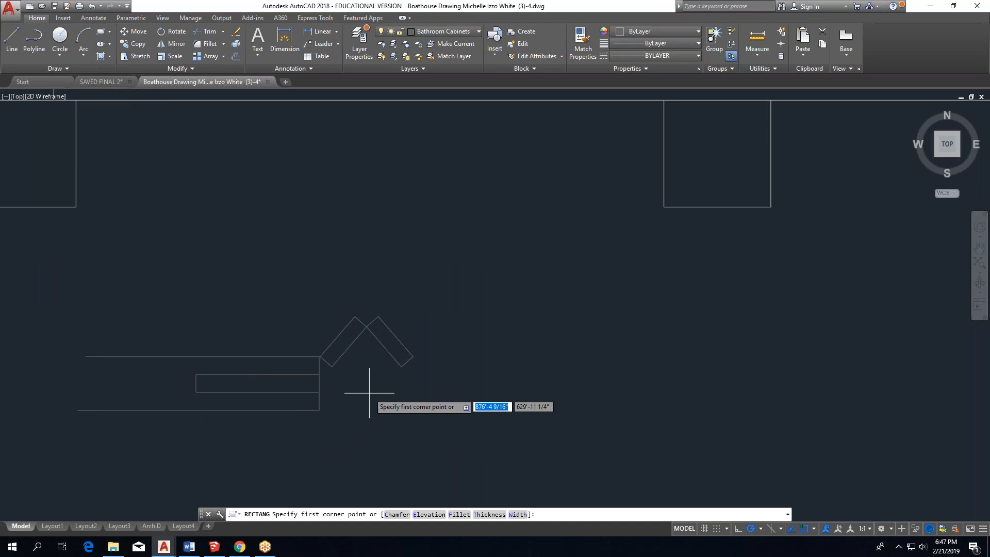
{"action": "left_click", "coordinate": [369, 392]}
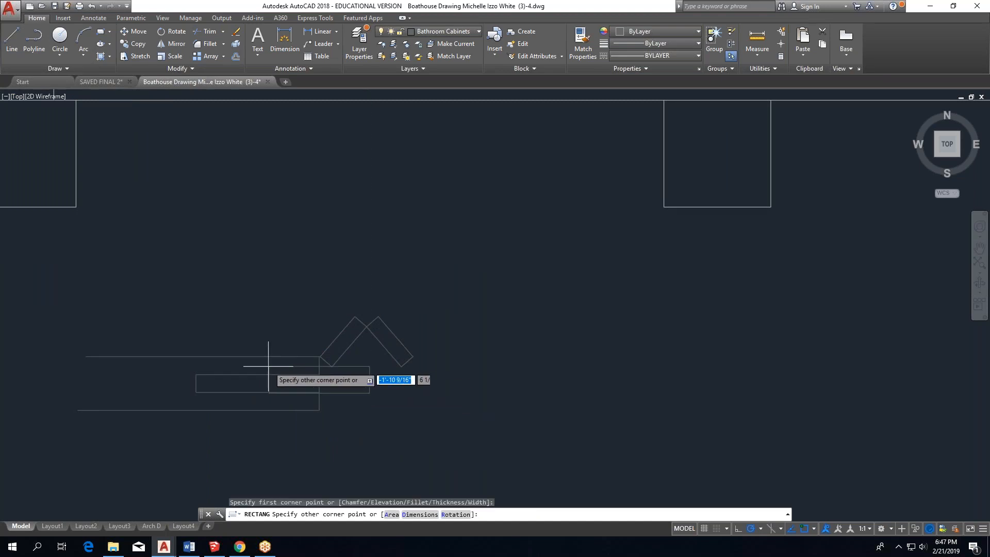
{"action": "left_click", "coordinate": [238, 377]}
{"action": "scroll", "coordinate": [355, 385], "scroll_direction": "up", "scroll_amount": 2}
{"action": "key", "text": "Escape"}
Stretch the new rectangle's south edge northward to make it narrower than the pocket.
{"action": "left_click", "coordinate": [265, 392]}
{"action": "left_click", "coordinate": [177, 397]}
{"action": "left_click", "coordinate": [288, 398]}
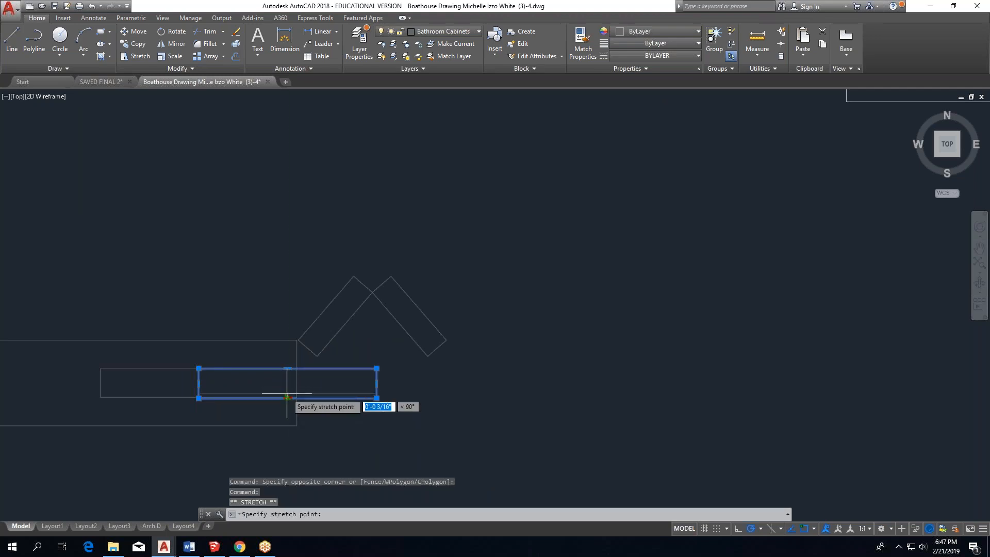
{"action": "left_click", "coordinate": [288, 386]}
{"action": "key", "text": "Escape"}
Narrow the door rectangle further from its south edge and move it slightly south to centre it in the pocket.
{"action": "left_click", "coordinate": [388, 407]}
{"action": "left_click", "coordinate": [351, 380]}
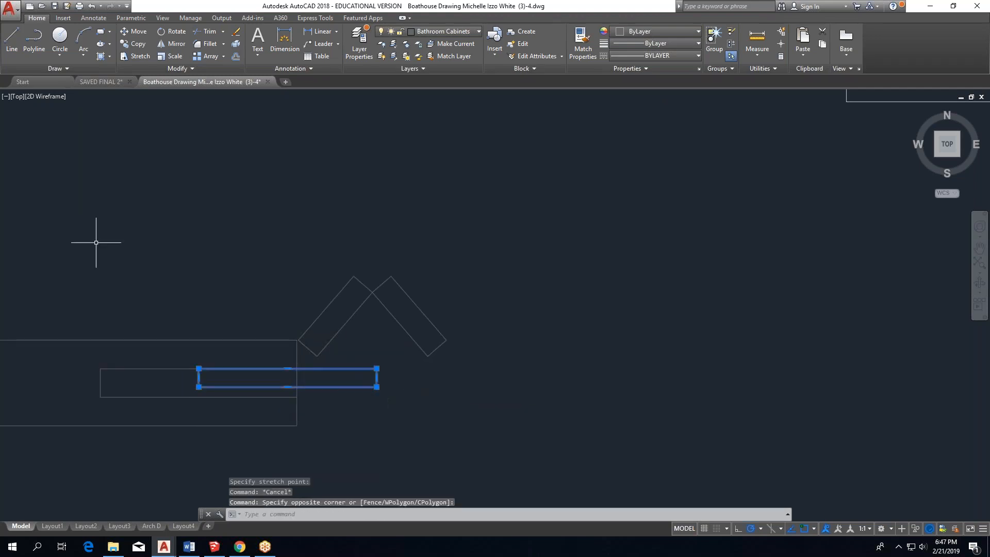
{"action": "left_click", "coordinate": [134, 30]}
{"action": "left_click", "coordinate": [415, 395]}
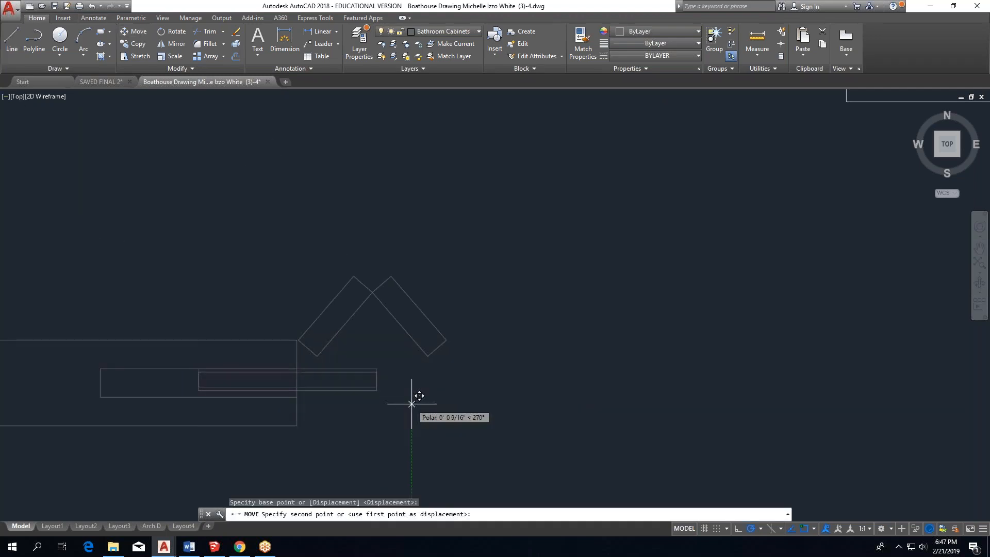
{"action": "left_click", "coordinate": [411, 406]}
{"action": "key", "text": "Escape"}
Delete the two angled folding door panels at the northeast corner of the practice wall.
{"action": "scroll", "coordinate": [284, 389], "scroll_direction": "down", "scroll_amount": 2}
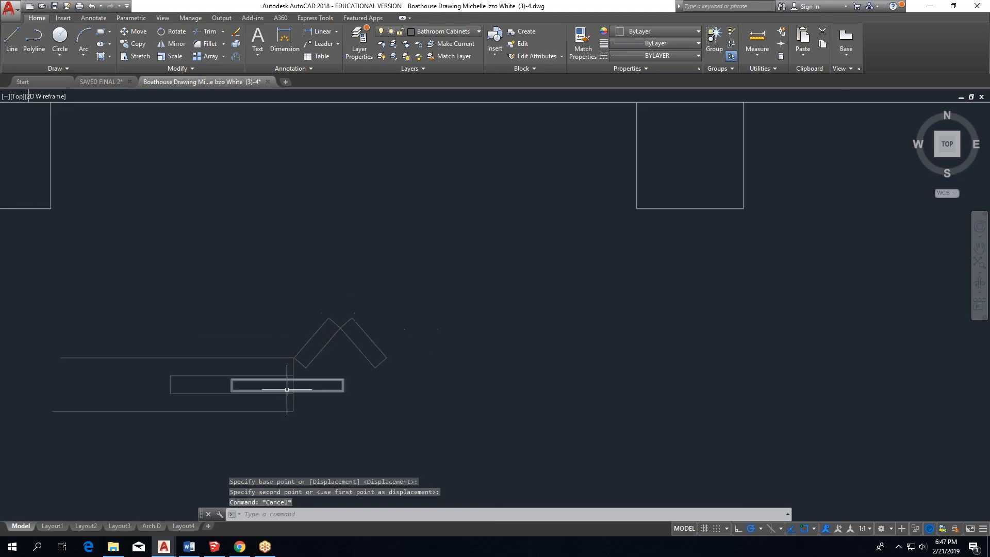
{"action": "left_click", "coordinate": [393, 292]}
{"action": "key", "text": "Delete"}
Trim the practice wall's end line between the two pocket lines to open the pocket.
{"action": "scroll", "coordinate": [304, 374], "scroll_direction": "up", "scroll_amount": 4}
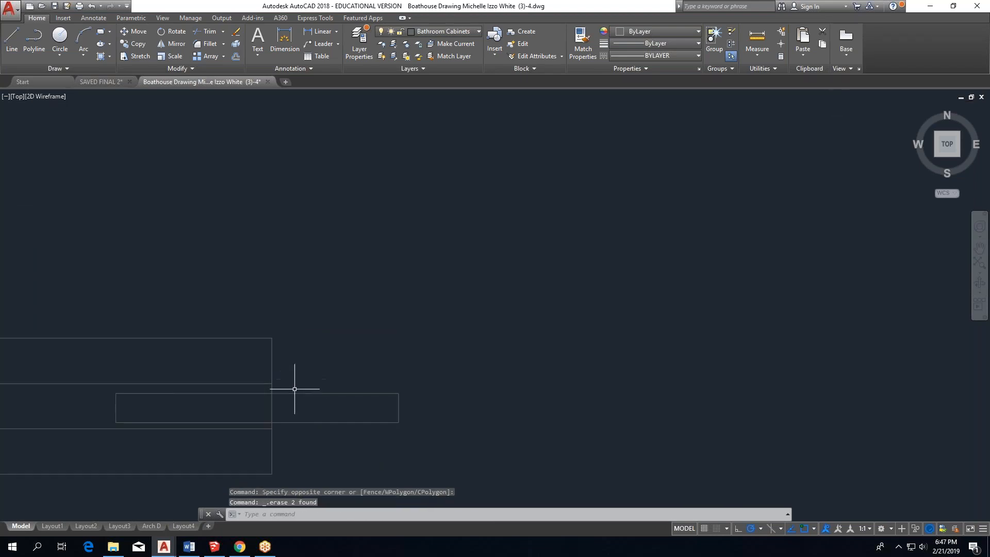
{"action": "scroll", "coordinate": [277, 403], "scroll_direction": "down", "scroll_amount": 2}
{"action": "left_click", "coordinate": [217, 32]}
{"action": "scroll", "coordinate": [286, 381], "scroll_direction": "up", "scroll_amount": 2}
{"action": "left_click", "coordinate": [248, 386]}
{"action": "left_click", "coordinate": [249, 430]}
{"action": "key", "text": "Return"}
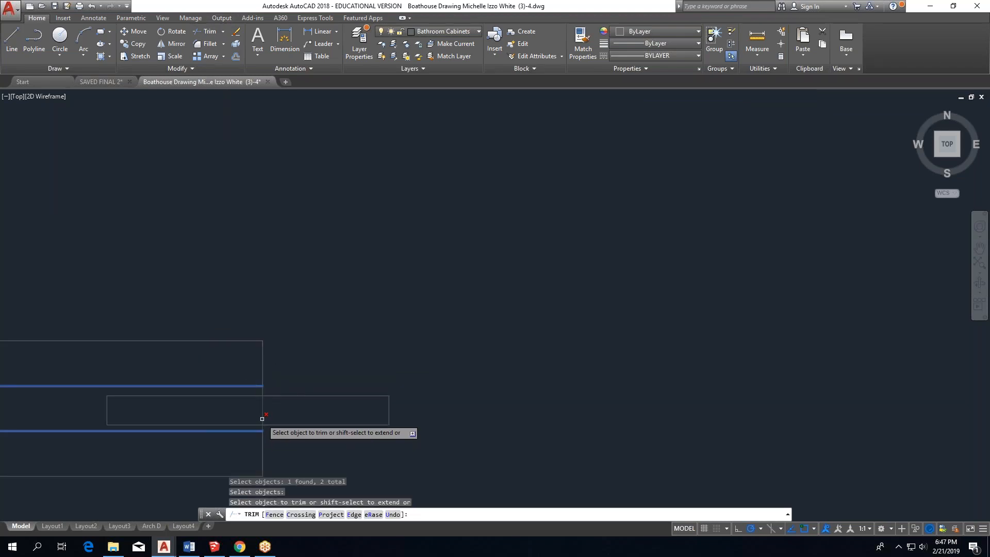
{"action": "scroll", "coordinate": [367, 350], "scroll_direction": "down", "scroll_amount": 3}
{"action": "key", "text": "Escape"}
Move the door rectangle east out of the pocket until its west end meets the wall's open end.
{"action": "left_click_drag", "start_coordinate": [394, 350], "coordinate": [374, 404]}
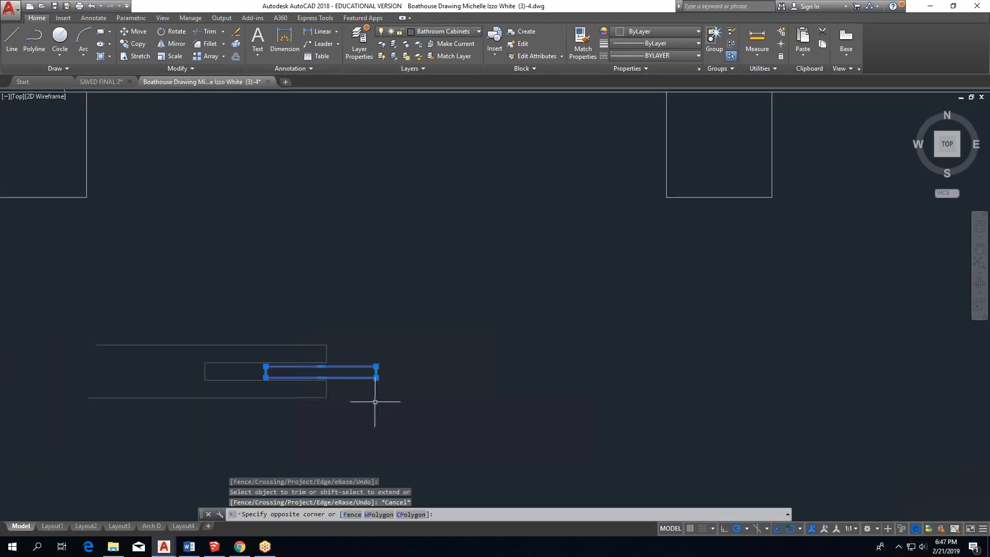
{"action": "left_click", "coordinate": [138, 32]}
{"action": "left_click", "coordinate": [453, 390]}
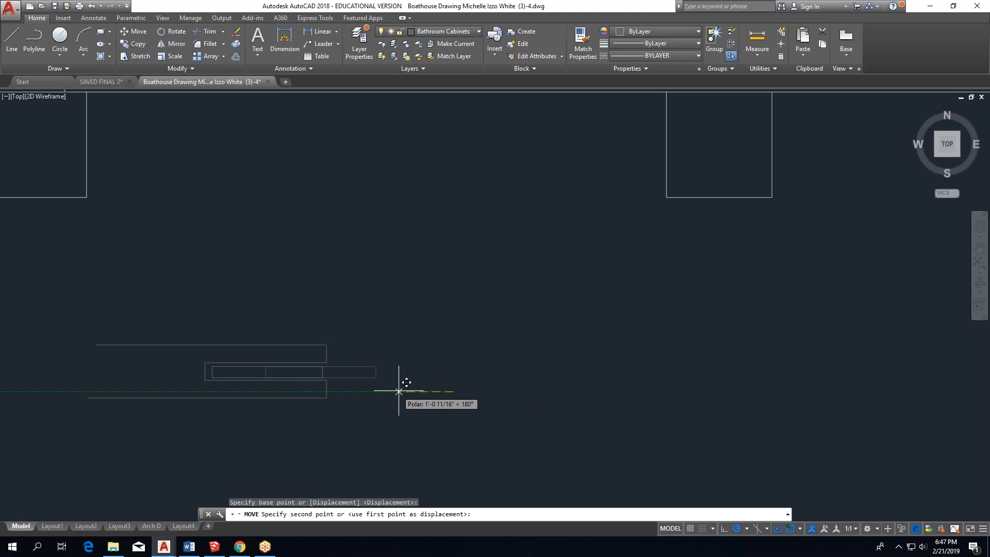
{"action": "left_click", "coordinate": [514, 392]}
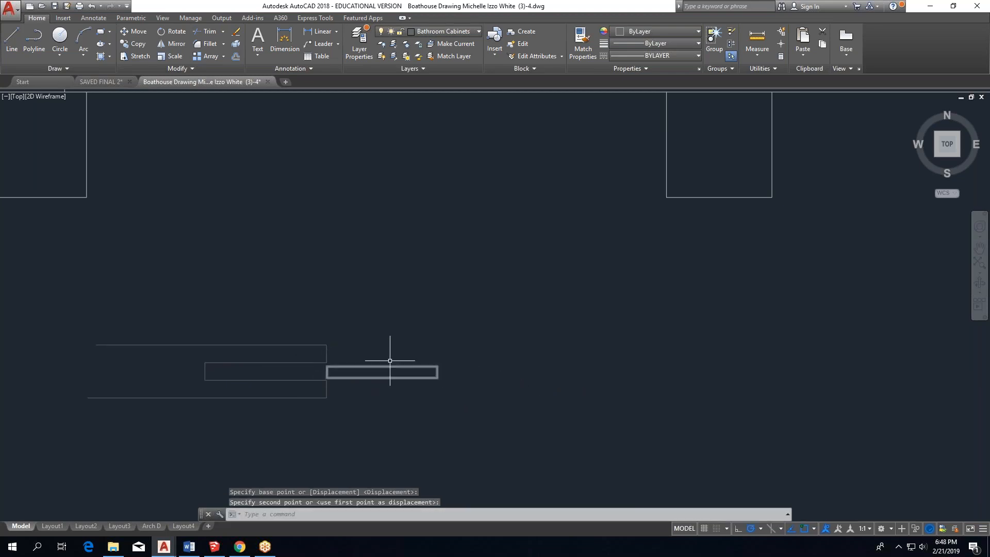
Draw a north-south line about 1'-0 7/16" long just past the door rectangle's east end.
{"action": "left_click", "coordinate": [11, 38]}
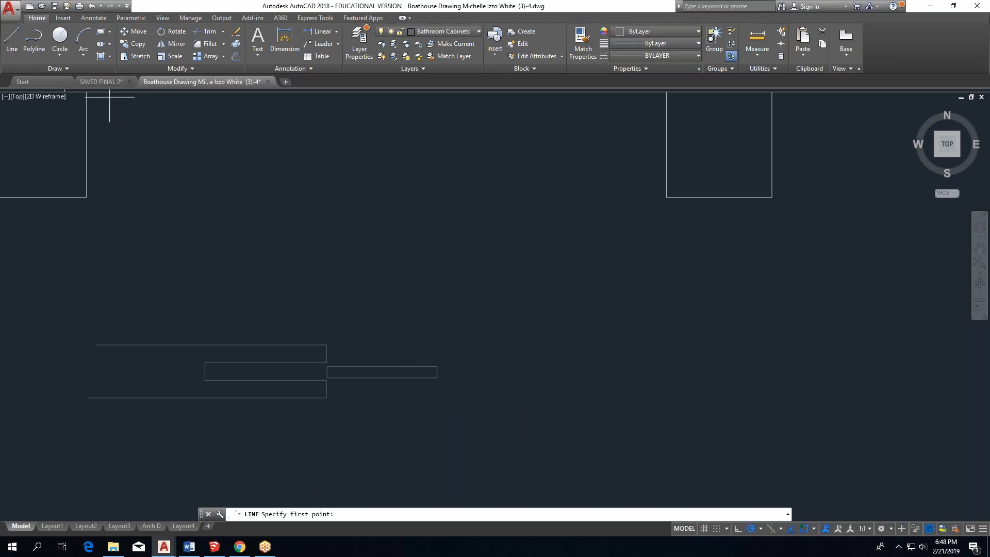
{"action": "left_click", "coordinate": [440, 346]}
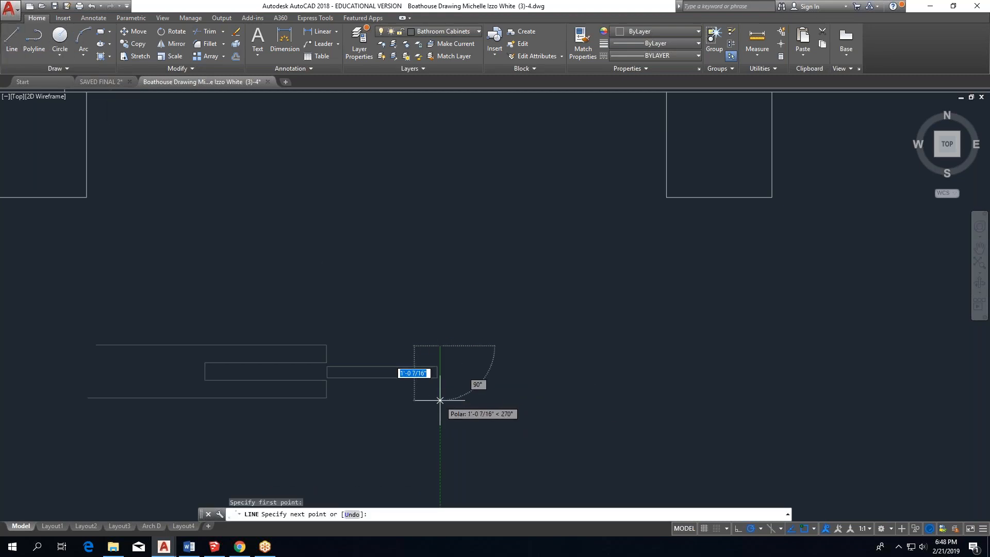
{"action": "left_click", "coordinate": [440, 399]}
{"action": "key", "text": "Escape"}
Delete the entire pocket door practice drawing south of the bathroom.
{"action": "scroll", "coordinate": [421, 425], "scroll_direction": "down", "scroll_amount": 2}
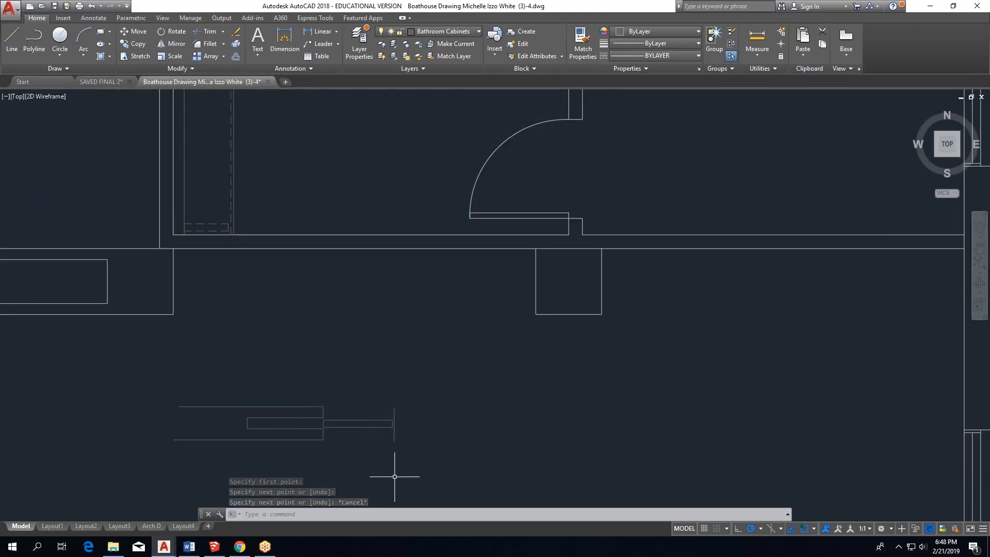
{"action": "key", "text": "Escape"}
{"action": "left_click", "coordinate": [408, 389]}
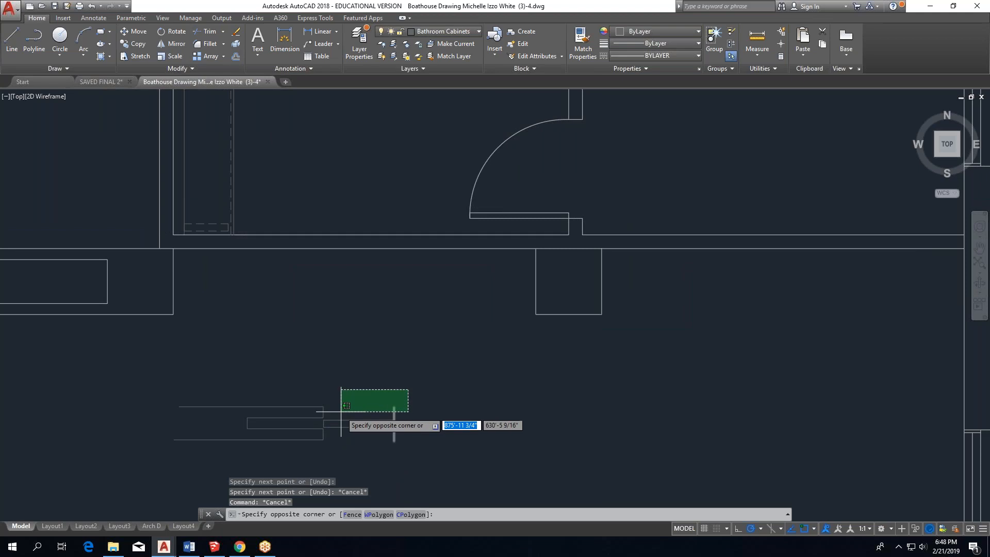
{"action": "left_click", "coordinate": [346, 406]}
{"action": "key", "text": "Escape"}
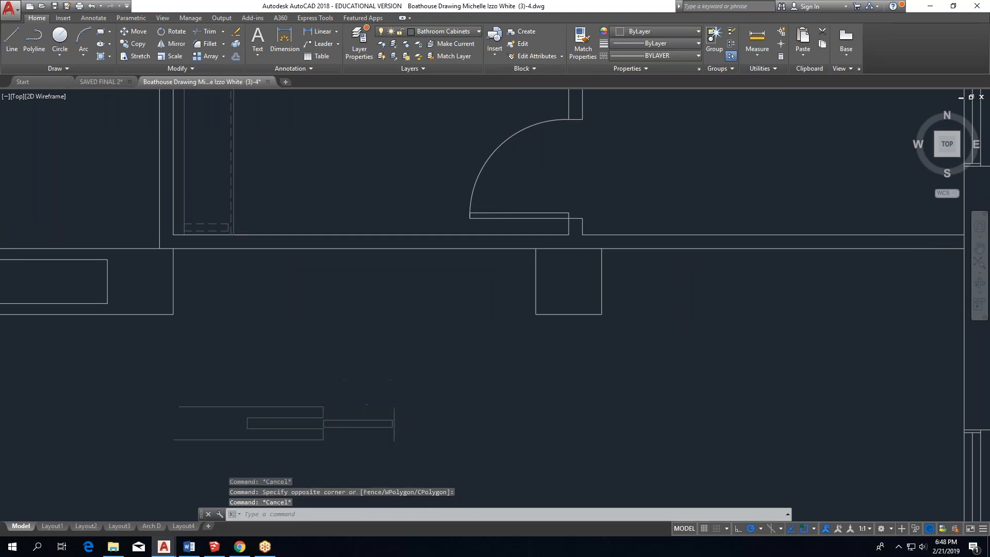
{"action": "scroll", "coordinate": [365, 382], "scroll_direction": "down", "scroll_amount": 4}
{"action": "left_click", "coordinate": [412, 368]}
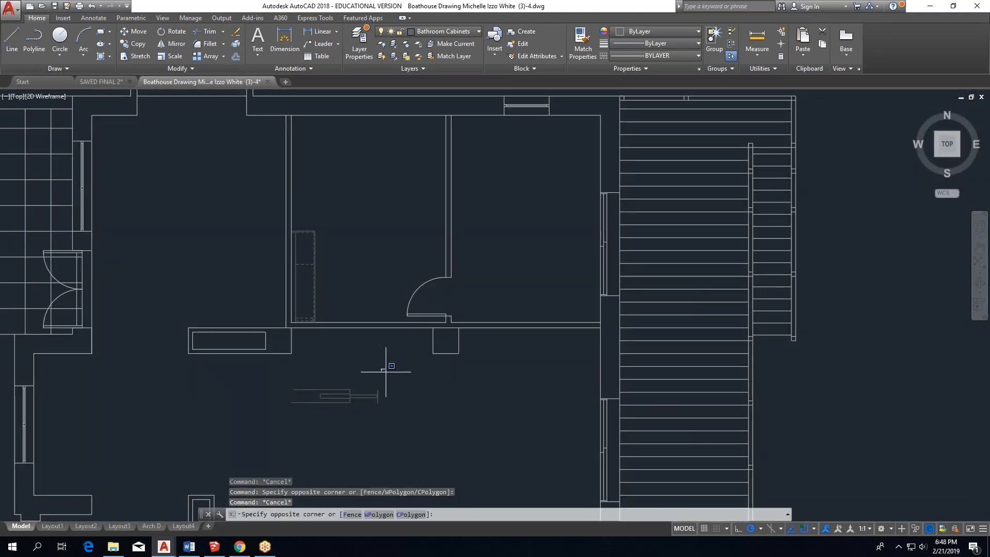
{"action": "left_click", "coordinate": [259, 430]}
{"action": "key", "text": "Delete"}
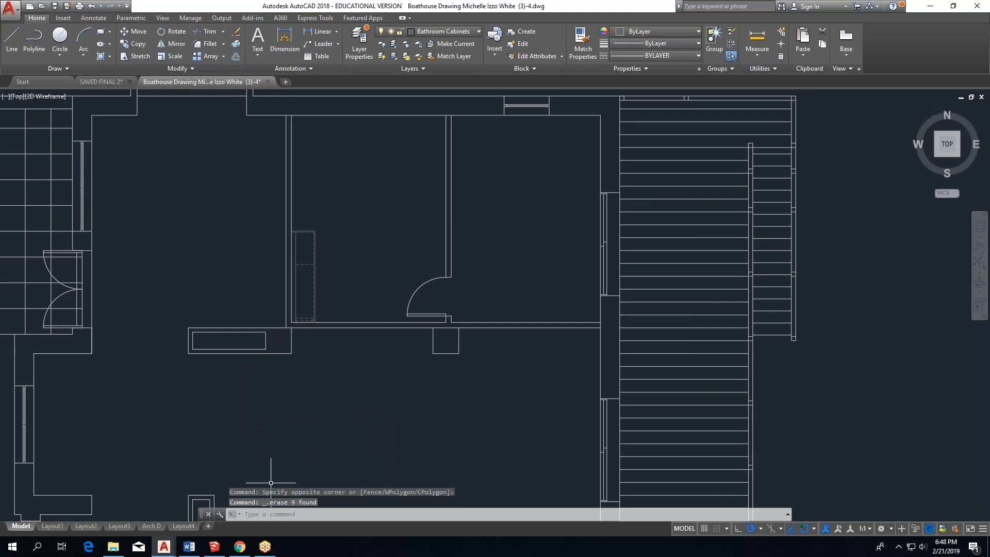
{"action": "scroll", "coordinate": [407, 339], "scroll_direction": "up", "scroll_amount": 2}
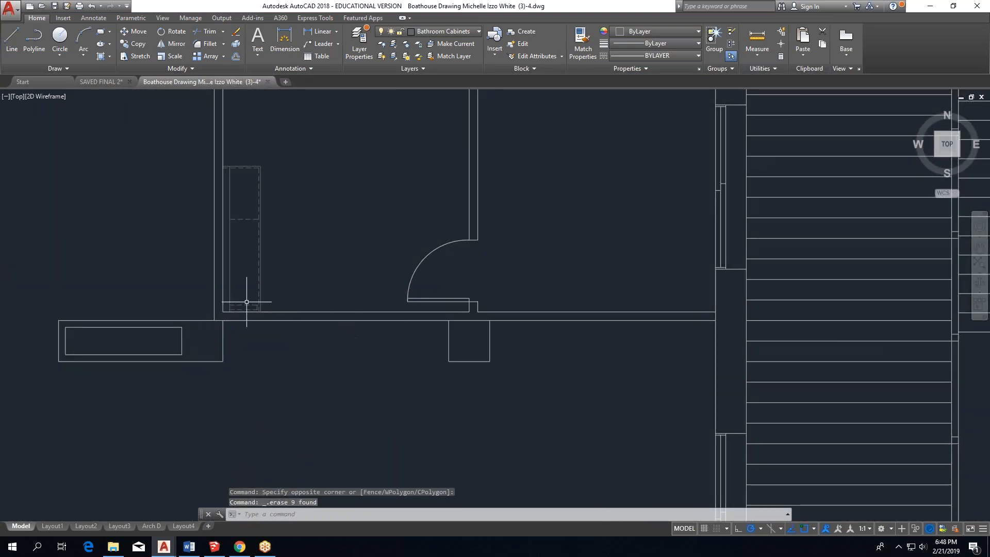
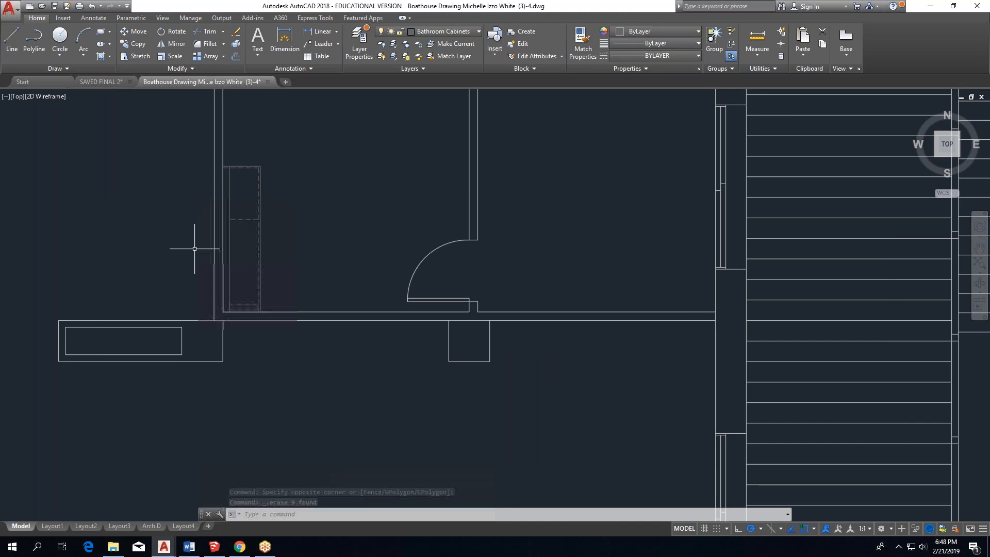
{"action": "left_click", "coordinate": [17, 40]}
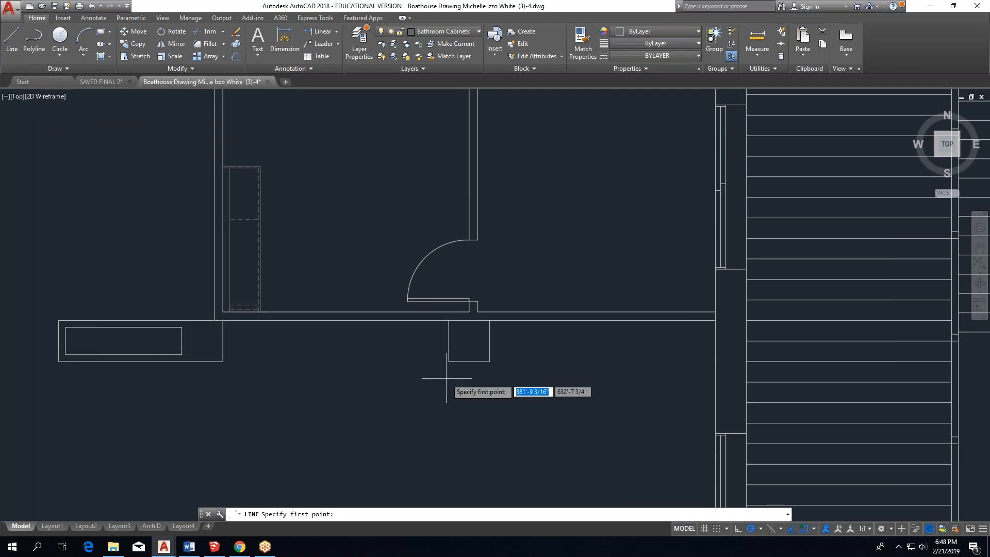
{"action": "scroll", "coordinate": [441, 364], "scroll_direction": "down", "scroll_amount": 2}
{"action": "scroll", "coordinate": [449, 356], "scroll_direction": "up", "scroll_amount": 6}
{"action": "key", "text": "Escape"}
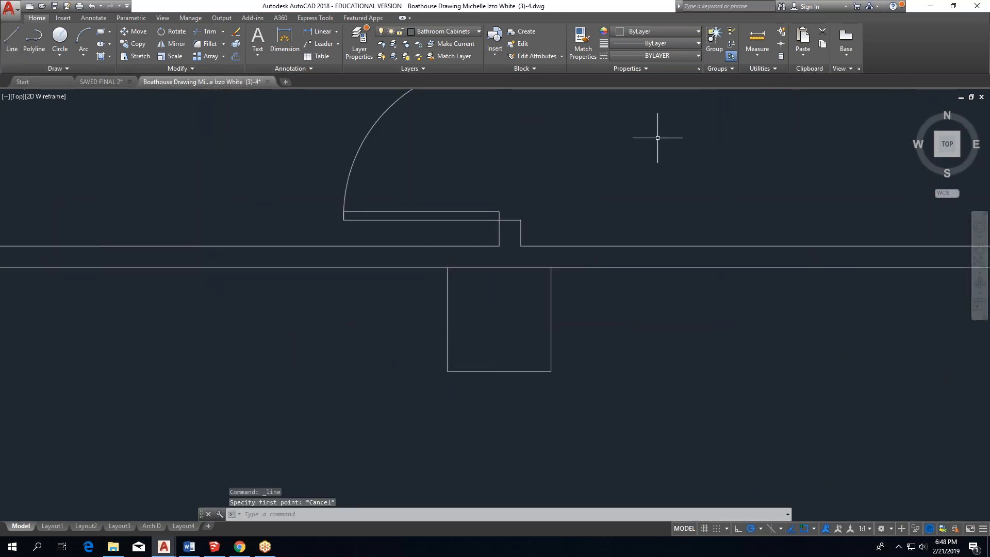
Measure the east side of the square column south of the bathroom door.
{"action": "left_click", "coordinate": [757, 37]}
{"action": "left_click", "coordinate": [551, 267]}
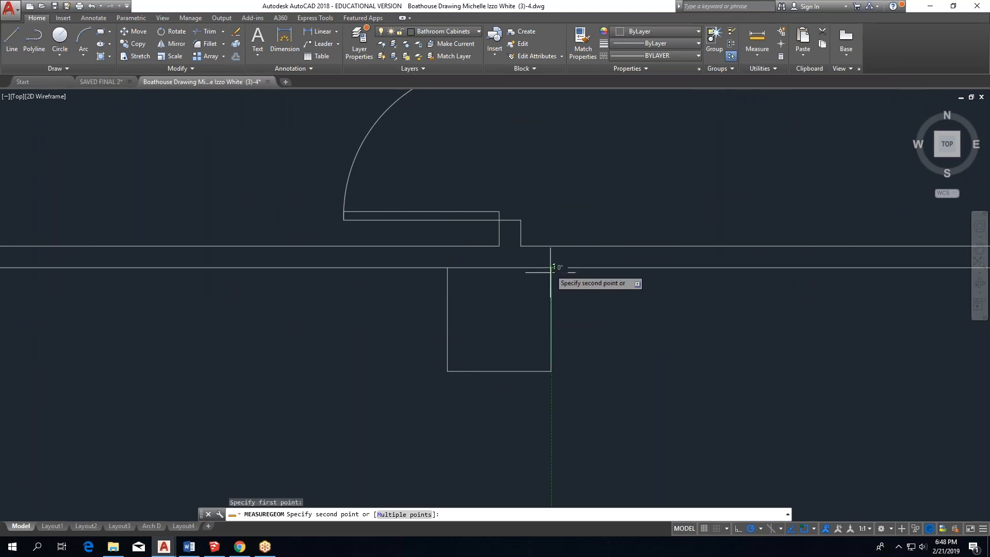
{"action": "middle_click_drag", "start_coordinate": [550, 371], "coordinate": [217, 378]}
{"action": "key", "text": "Escape"}
Draw a line east from the midpoint of the square column's east side and turn it north to the bathroom's south wall.
{"action": "left_click", "coordinate": [12, 37]}
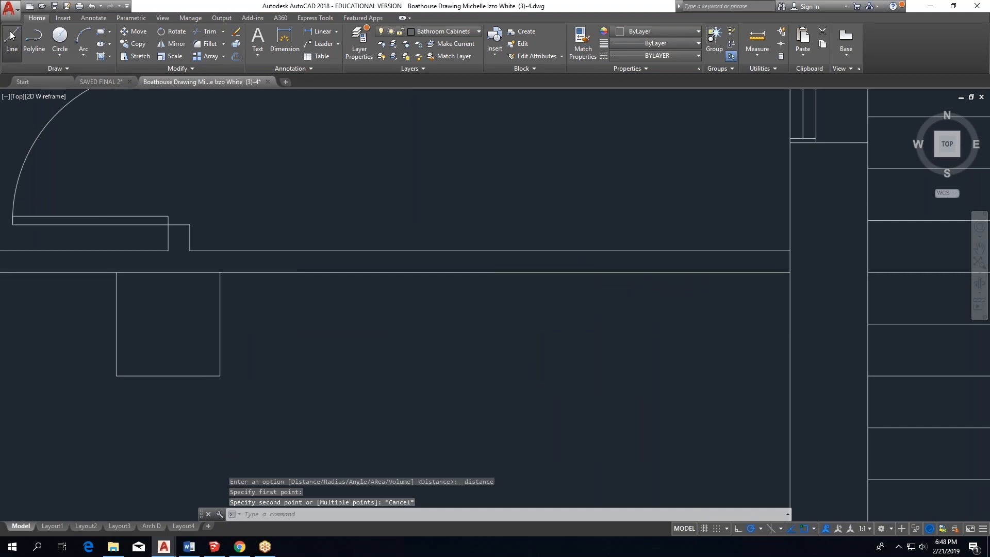
{"action": "left_click", "coordinate": [219, 328]}
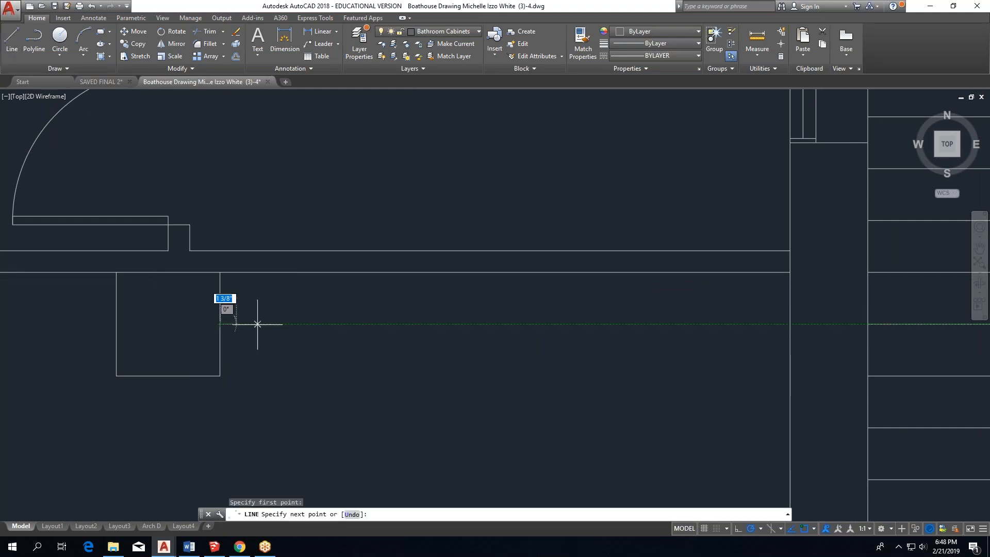
{"action": "left_click", "coordinate": [504, 273]}
{"action": "key", "text": "Escape"}
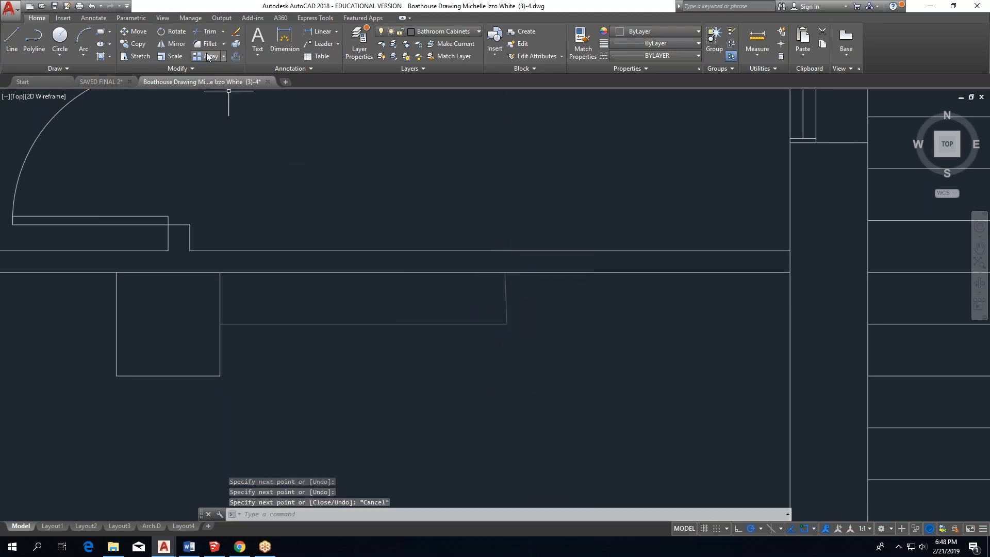
Try to offset the new east-west line 5' to the south.
{"action": "left_click", "coordinate": [237, 56]}
{"action": "type", "text": "5'"}
{"action": "key", "text": "Return"}
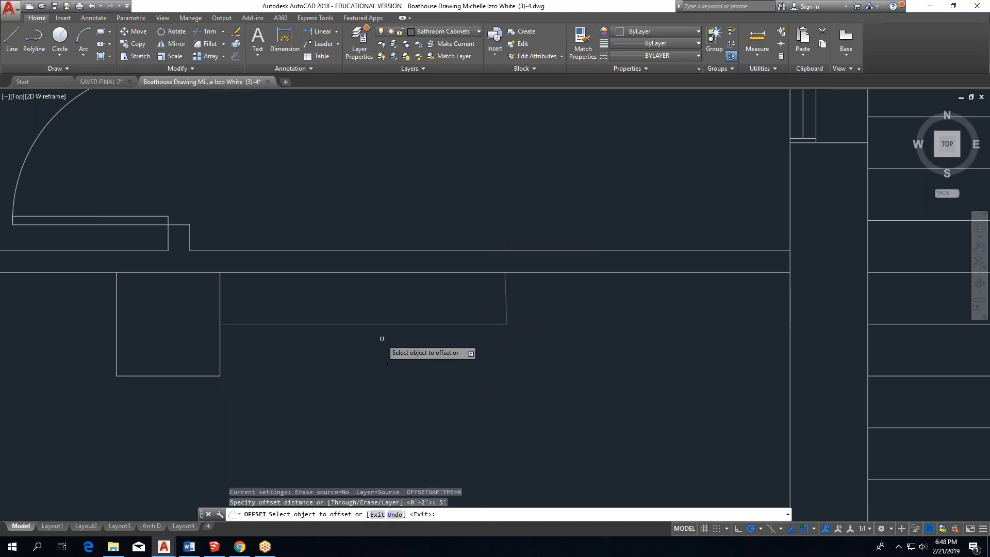
{"action": "left_click", "coordinate": [389, 325]}
{"action": "left_click", "coordinate": [391, 350]}
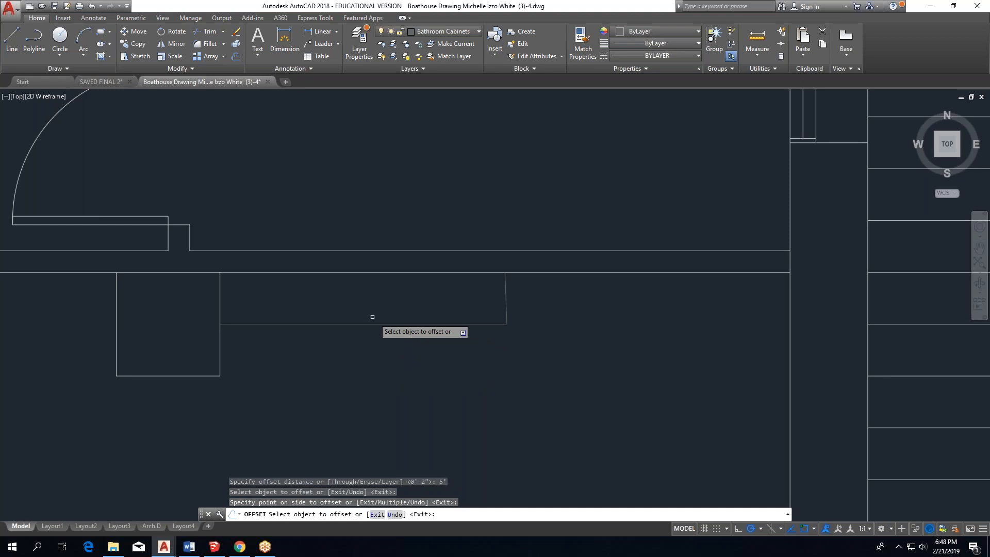
{"action": "key", "text": "Escape"}
Offset the new east-west line 5" to the south and the north-south line 5" to the east.
{"action": "left_click", "coordinate": [236, 57]}
{"action": "type", "text": "5\""}
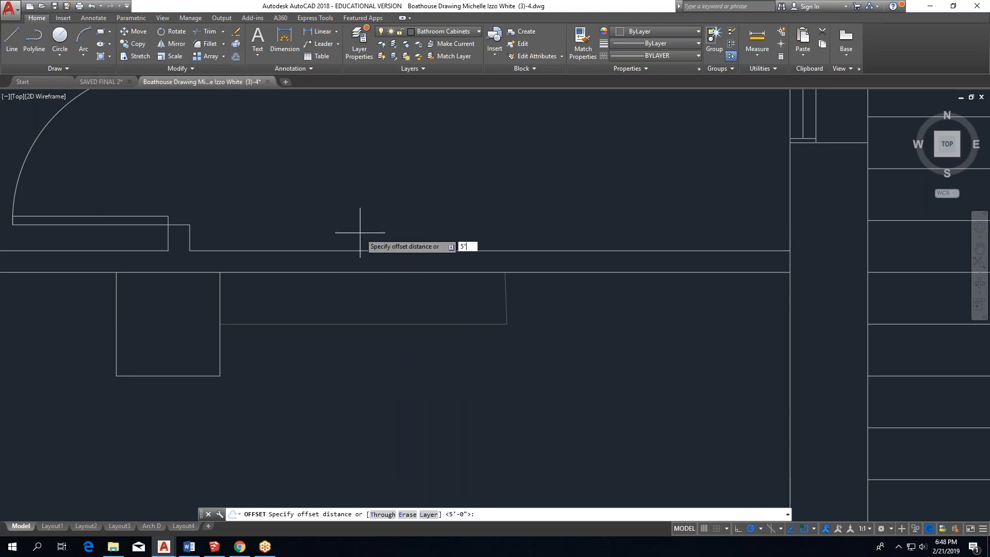
{"action": "key", "text": "Return"}
{"action": "left_click", "coordinate": [449, 324]}
{"action": "left_click", "coordinate": [447, 349]}
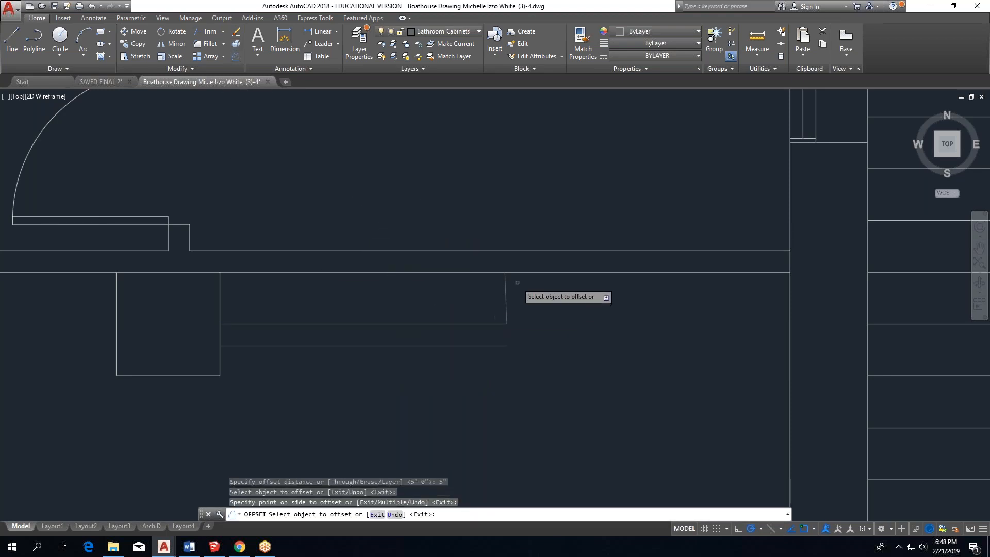
{"action": "left_click", "coordinate": [505, 287]}
{"action": "left_click", "coordinate": [567, 302]}
{"action": "key", "text": "Escape"}
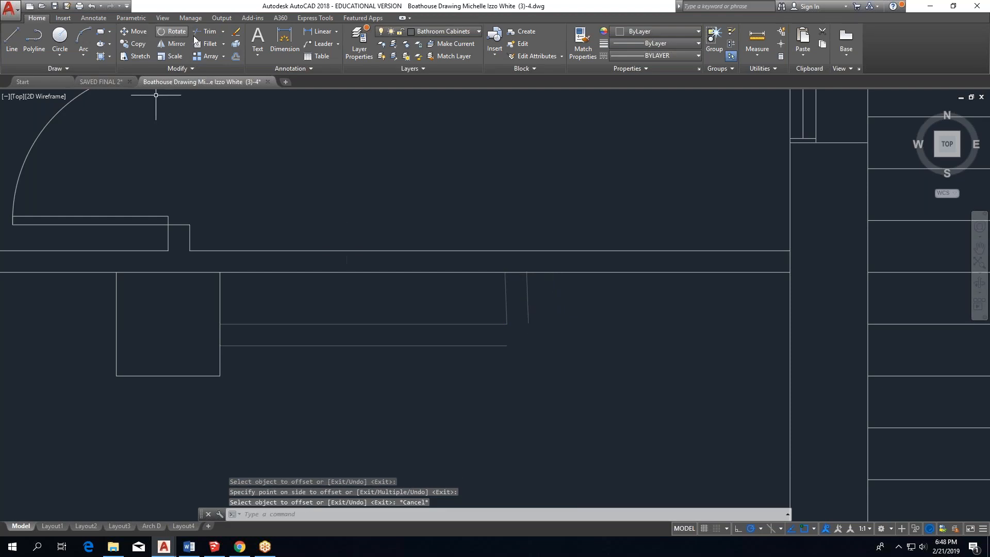
Fillet the two outer offset lines so they meet in a closed corner.
{"action": "left_click", "coordinate": [210, 44]}
{"action": "left_click", "coordinate": [501, 345]}
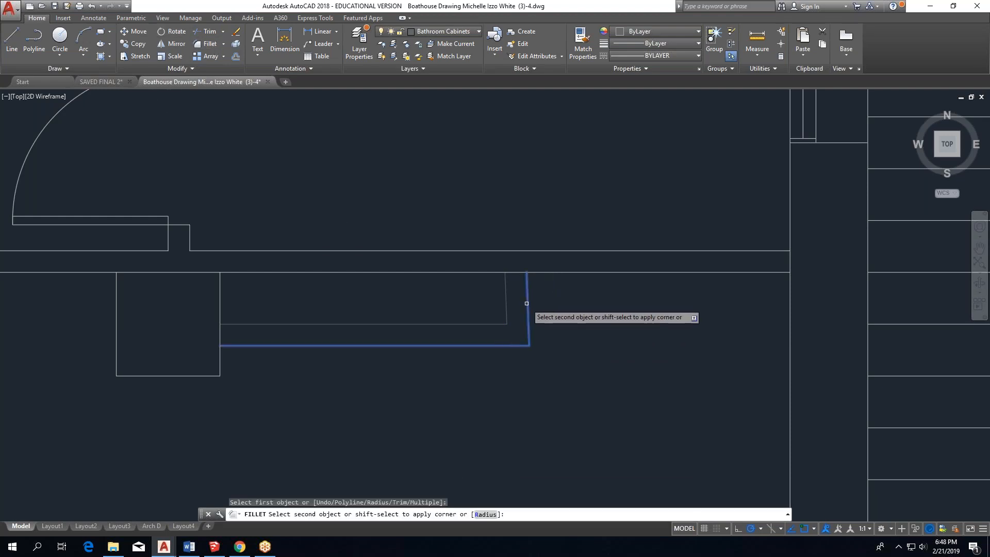
{"action": "left_click", "coordinate": [527, 315]}
{"action": "key", "text": "Escape"}
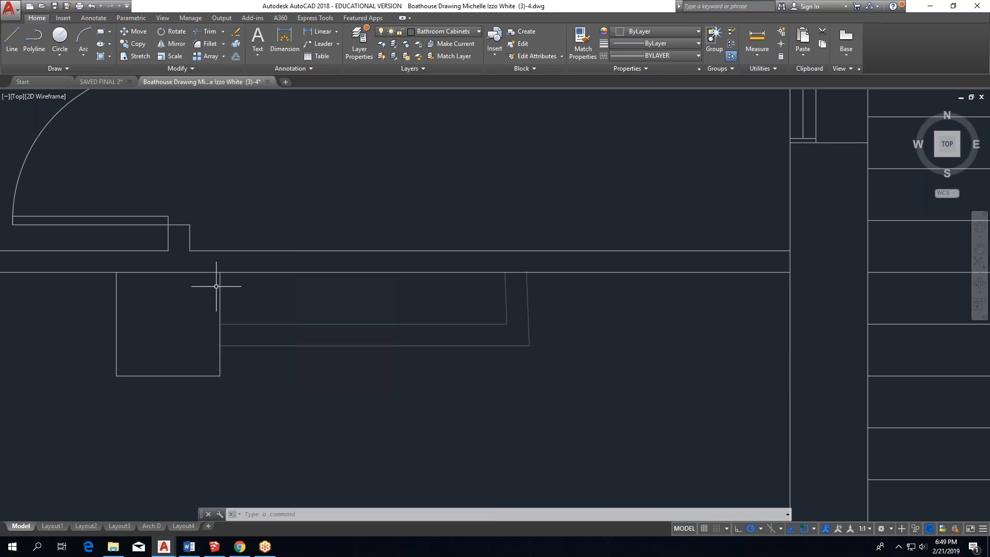
Move the two east-west wall lines south so the inner one starts at the square column's southeast corner.
{"action": "left_click", "coordinate": [462, 308]}
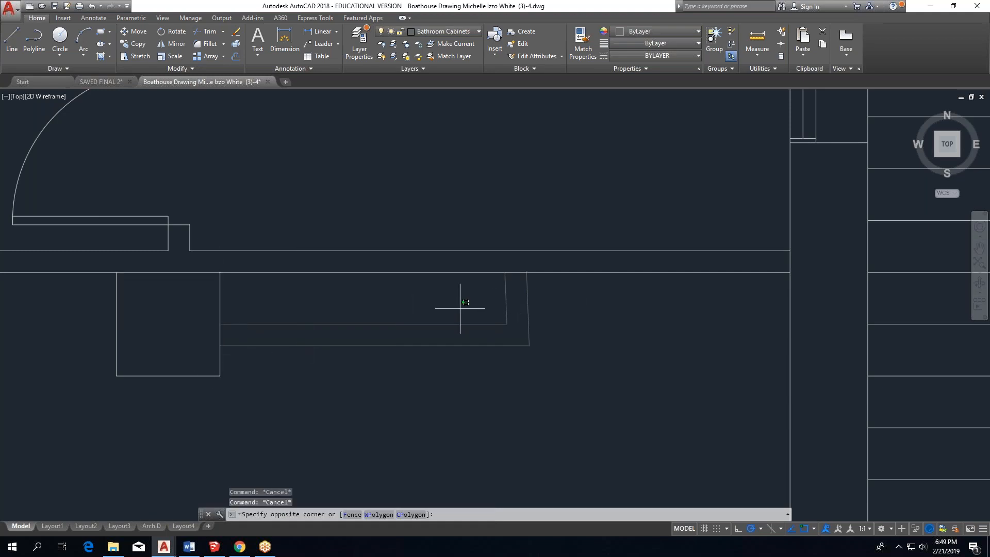
{"action": "left_click", "coordinate": [391, 380]}
{"action": "left_click", "coordinate": [134, 31]}
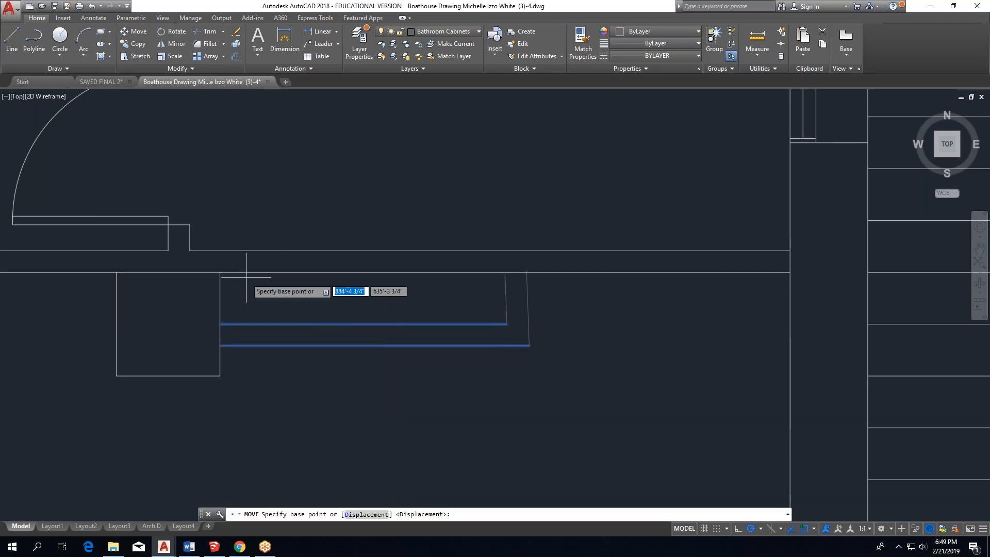
{"action": "left_click", "coordinate": [220, 323]}
{"action": "left_click", "coordinate": [220, 376]}
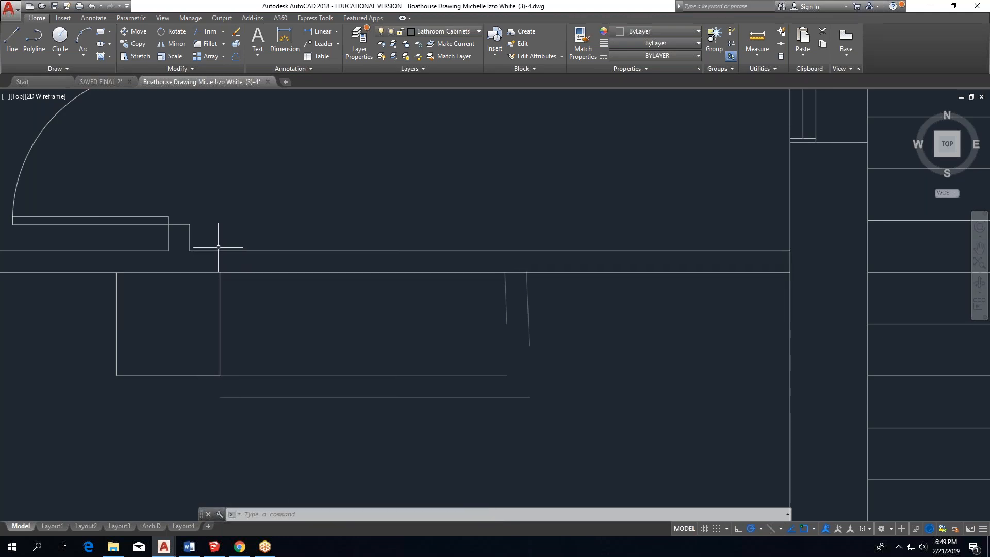
Draw a short line north from the column's northeast corner across the thickness of the bathroom's south wall.
{"action": "left_click", "coordinate": [12, 41]}
{"action": "left_click", "coordinate": [219, 272]}
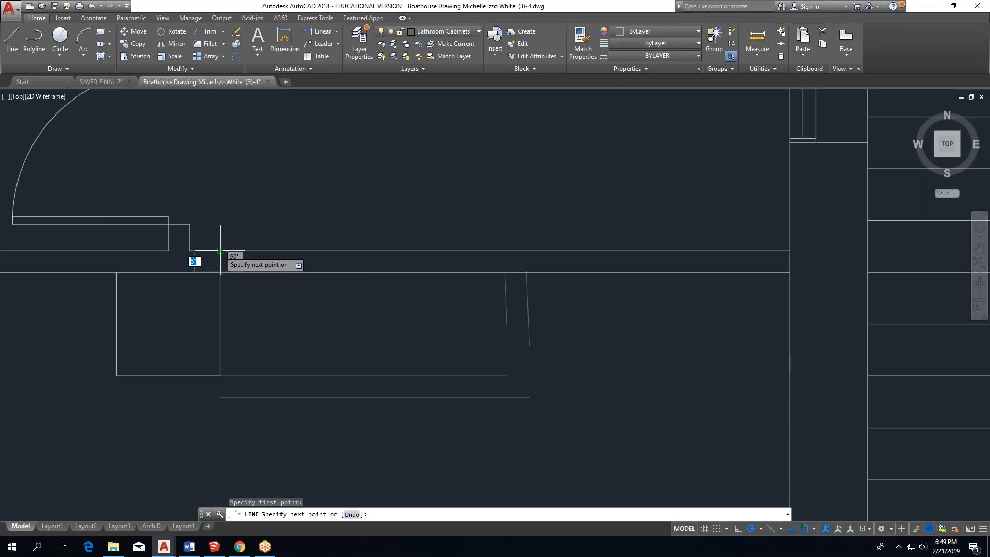
{"action": "left_click", "coordinate": [219, 251]}
{"action": "key", "text": "Escape"}
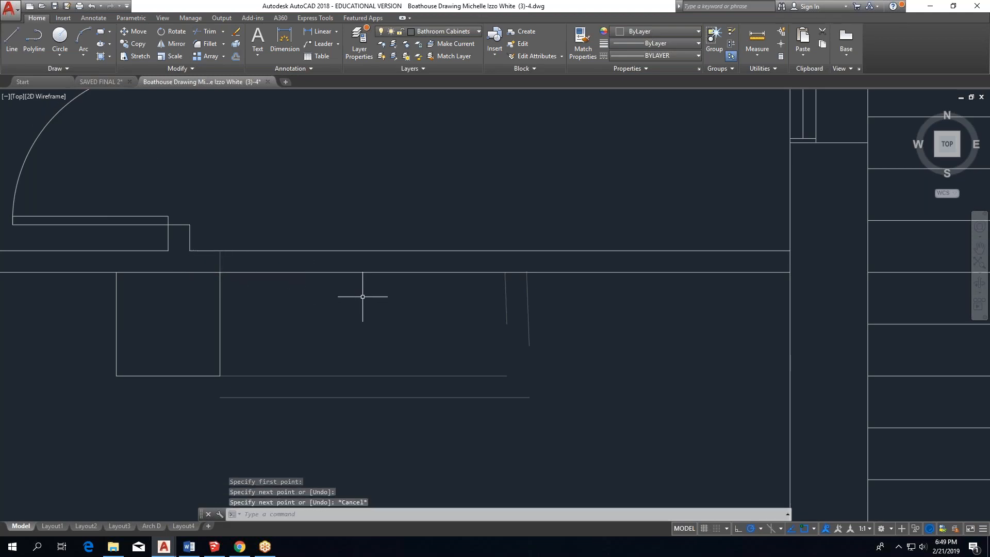
{"action": "middle_click_drag", "start_coordinate": [359, 296], "coordinate": [309, 333]}
{"action": "left_click", "coordinate": [11, 42]}
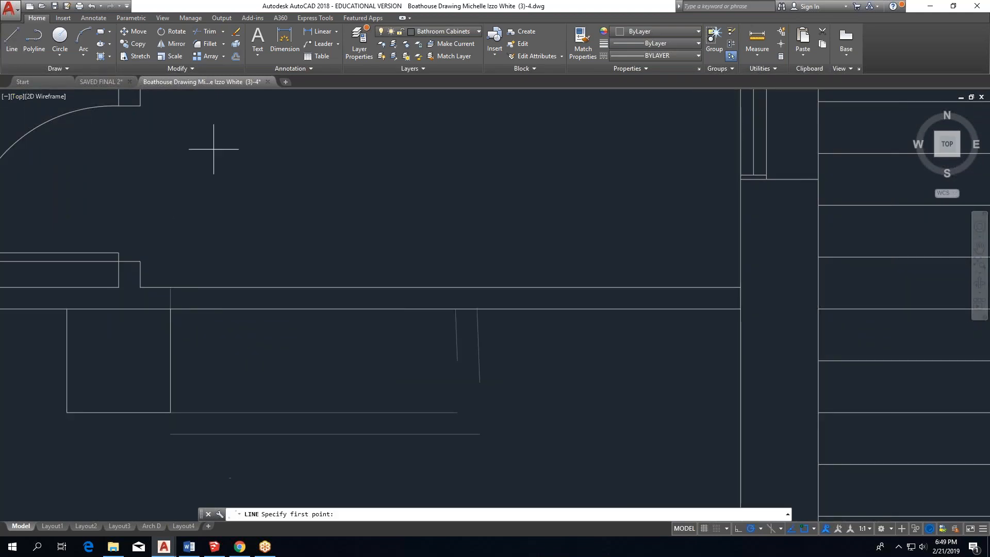
{"action": "key", "text": "Escape"}
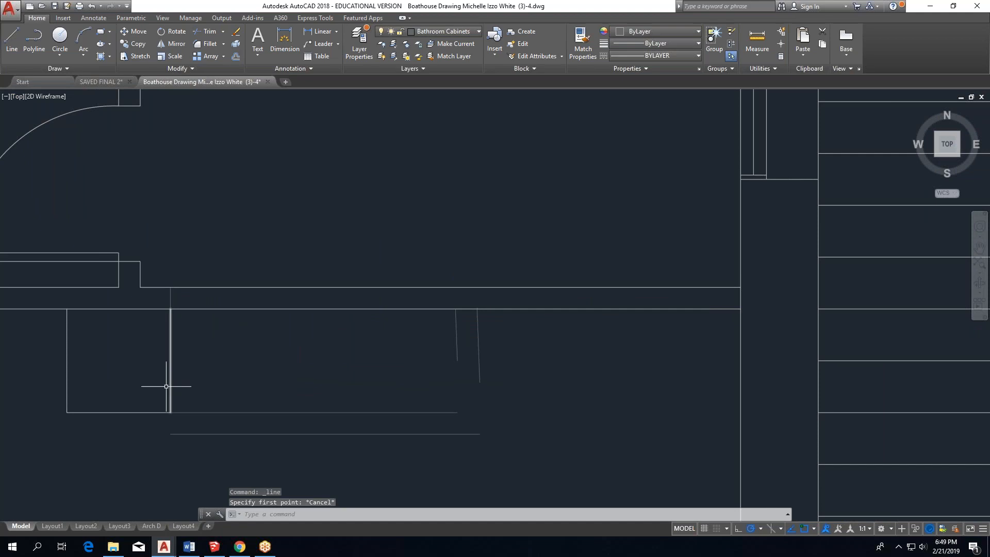
{"action": "left_click", "coordinate": [12, 41]}
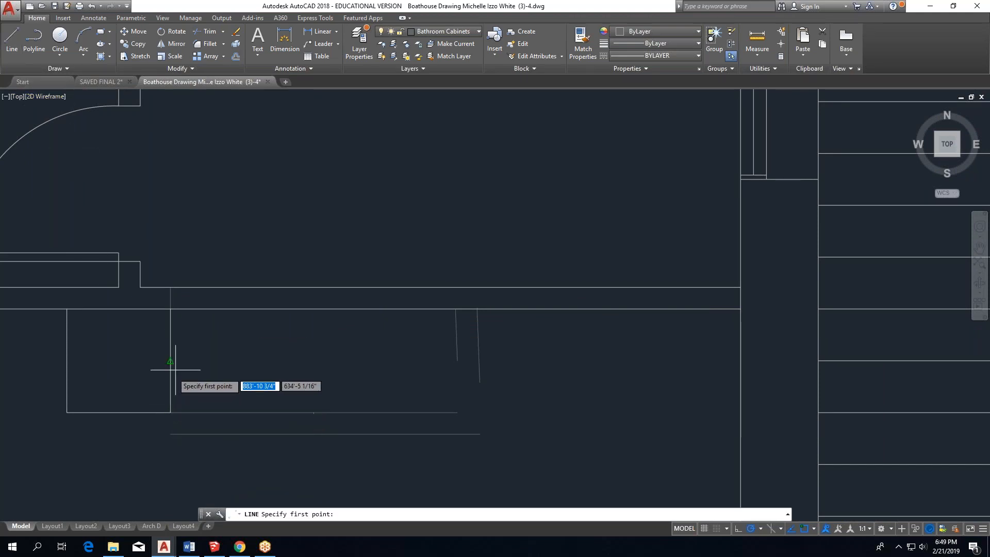
{"action": "key", "text": "Escape"}
Move the outer east-west wall line north so it lies slightly north of the line at the column's southeast corner.
{"action": "left_click", "coordinate": [222, 442]}
{"action": "left_click", "coordinate": [198, 423]}
{"action": "left_click", "coordinate": [134, 32]}
{"action": "left_click", "coordinate": [226, 468]}
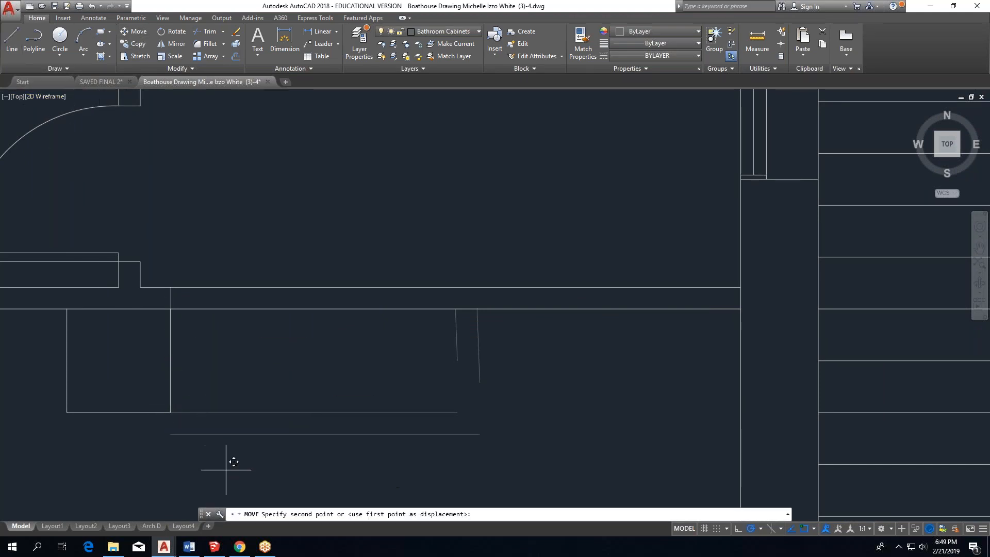
{"action": "left_click", "coordinate": [226, 433]}
{"action": "key", "text": "Escape"}
{"action": "scroll", "coordinate": [184, 323], "scroll_direction": "up", "scroll_amount": 2}
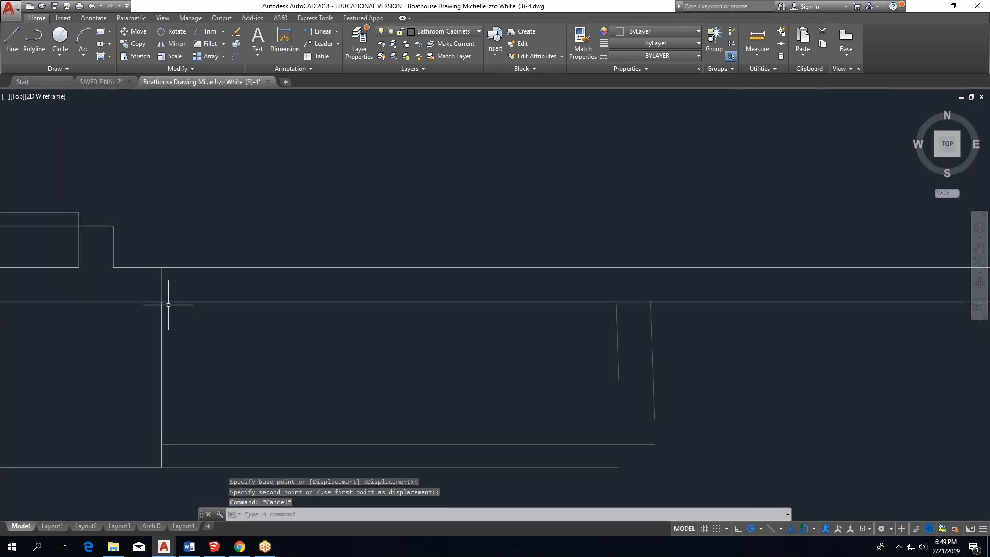
{"action": "scroll", "coordinate": [139, 304], "scroll_direction": "down", "scroll_amount": 2}
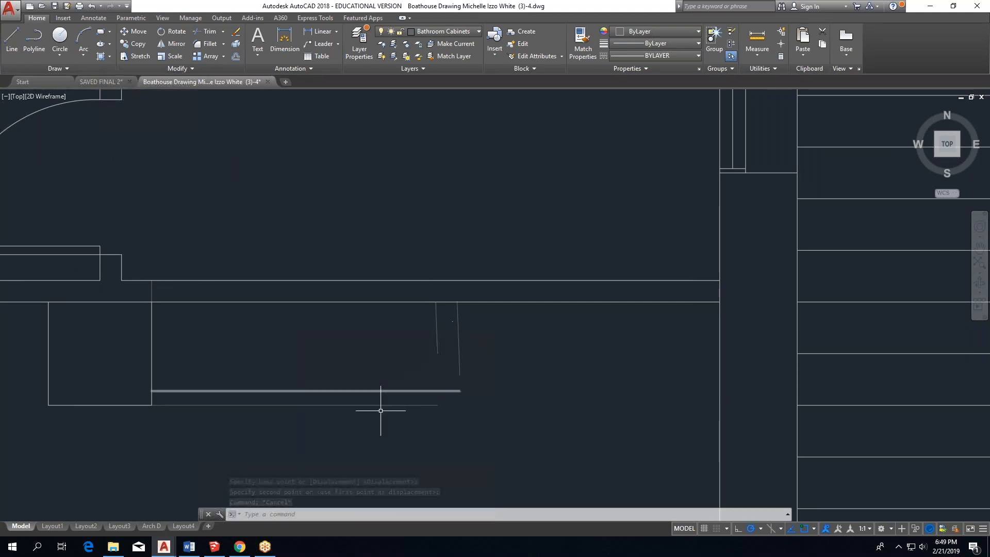
{"action": "key", "text": "Escape"}
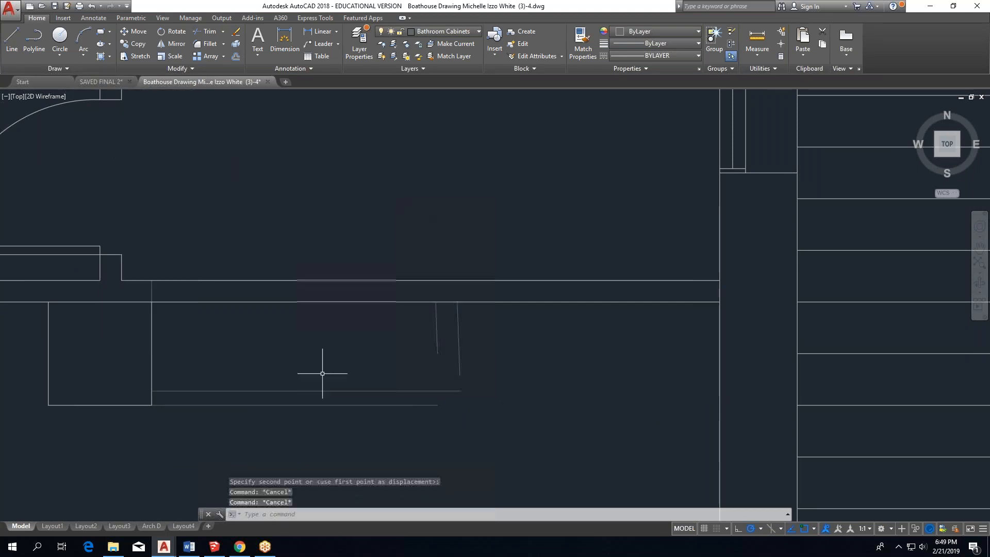
Draw a north-south line from the bathroom south wall's north face down past both east-west lines, near their east ends.
{"action": "left_click", "coordinate": [12, 40]}
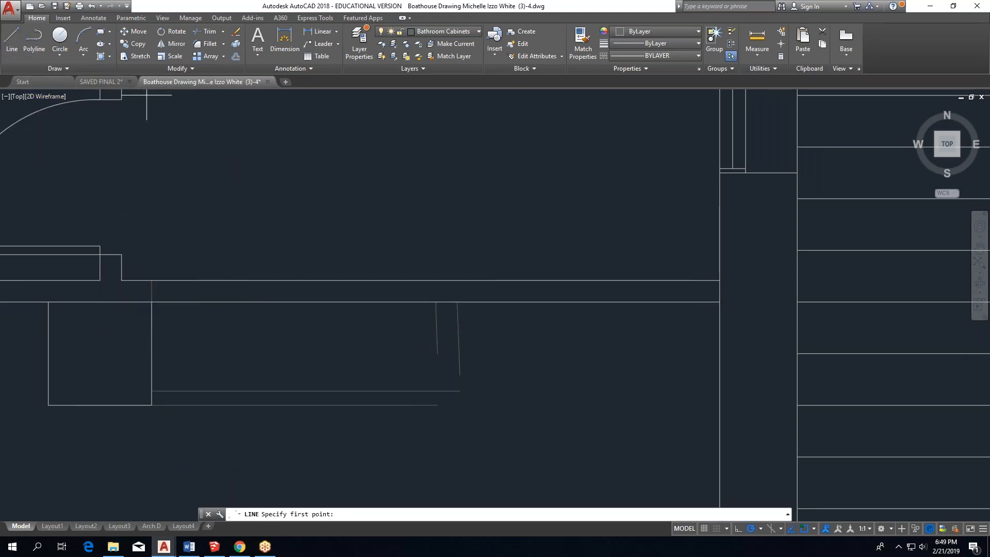
{"action": "left_click", "coordinate": [420, 281]}
{"action": "left_click", "coordinate": [421, 450]}
{"action": "key", "text": "Escape"}
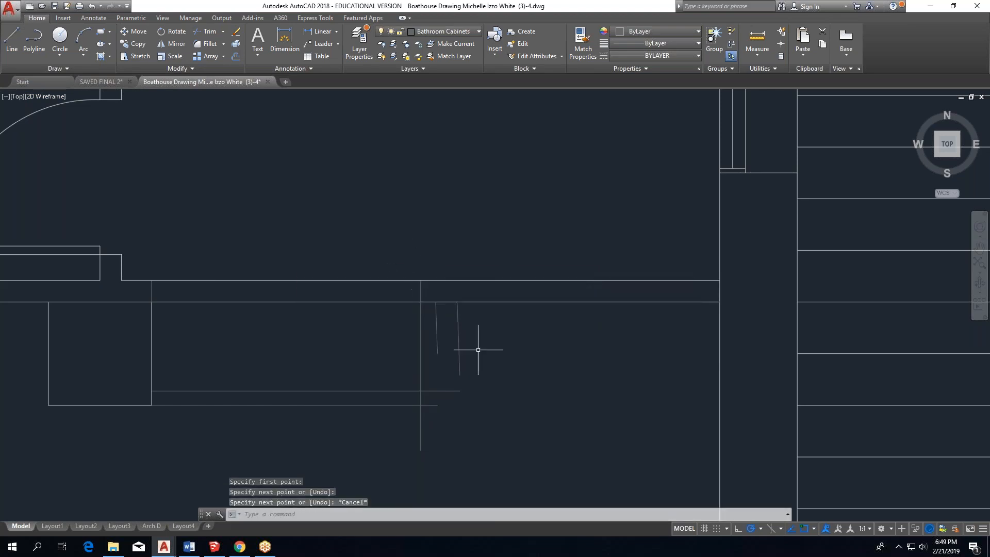
Erase the two short slanted lines just east of the new north-south line.
{"action": "left_click", "coordinate": [504, 338]}
{"action": "left_click", "coordinate": [403, 354]}
{"action": "key", "text": "Delete"}
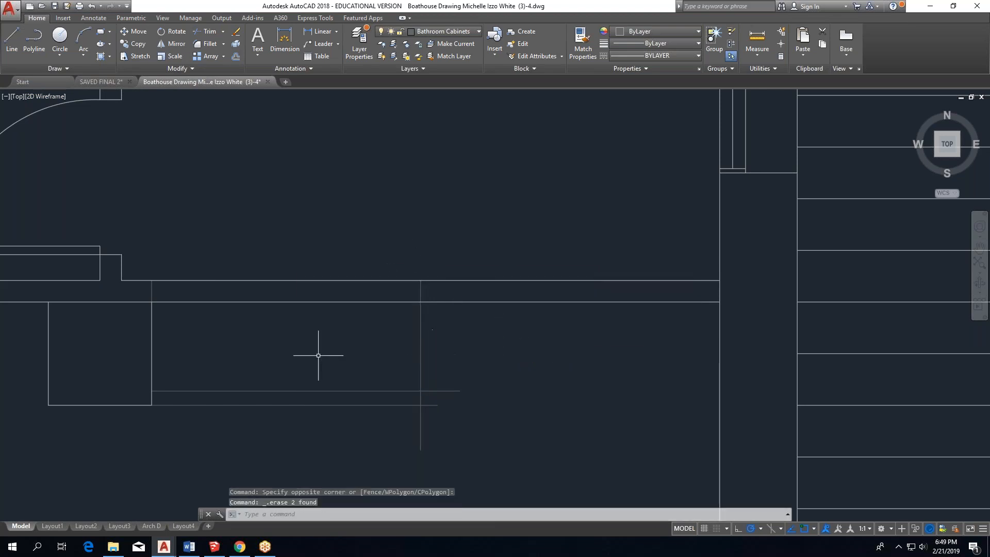
Trim both faces of the bathroom's south wall between the short line at the column and the new north-south line.
{"action": "scroll", "coordinate": [176, 327], "scroll_direction": "up", "scroll_amount": 2}
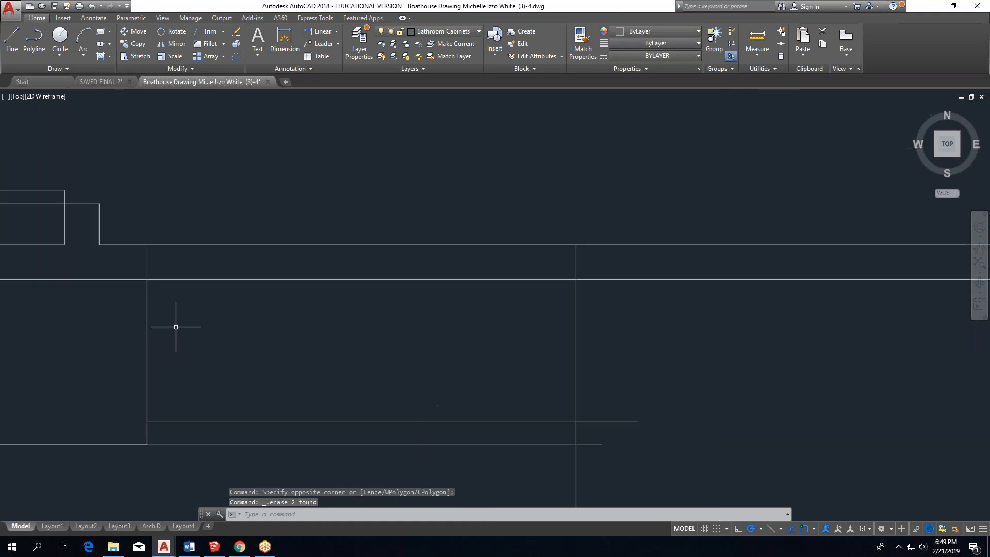
{"action": "scroll", "coordinate": [262, 291], "scroll_direction": "down", "scroll_amount": 2}
{"action": "left_click", "coordinate": [212, 32]}
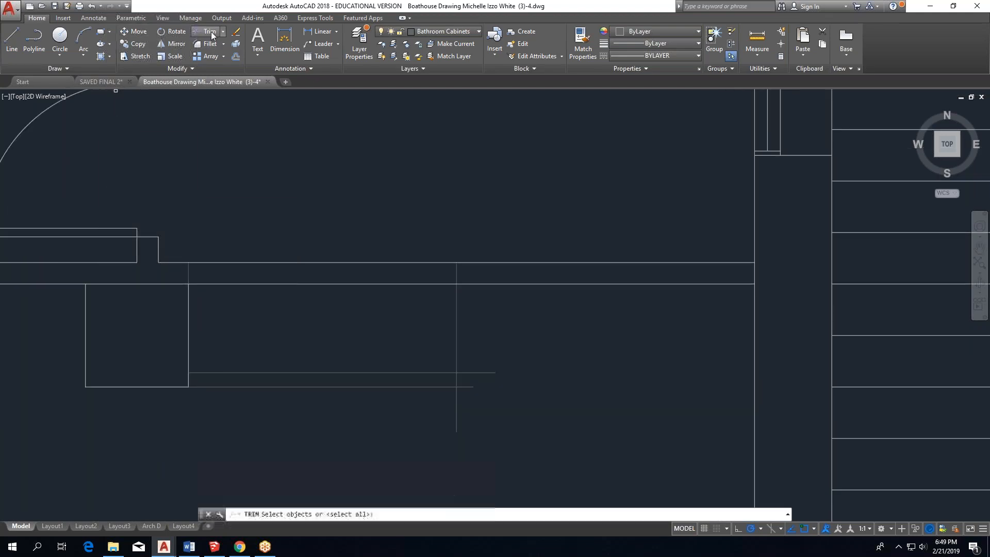
{"action": "left_click", "coordinate": [457, 308]}
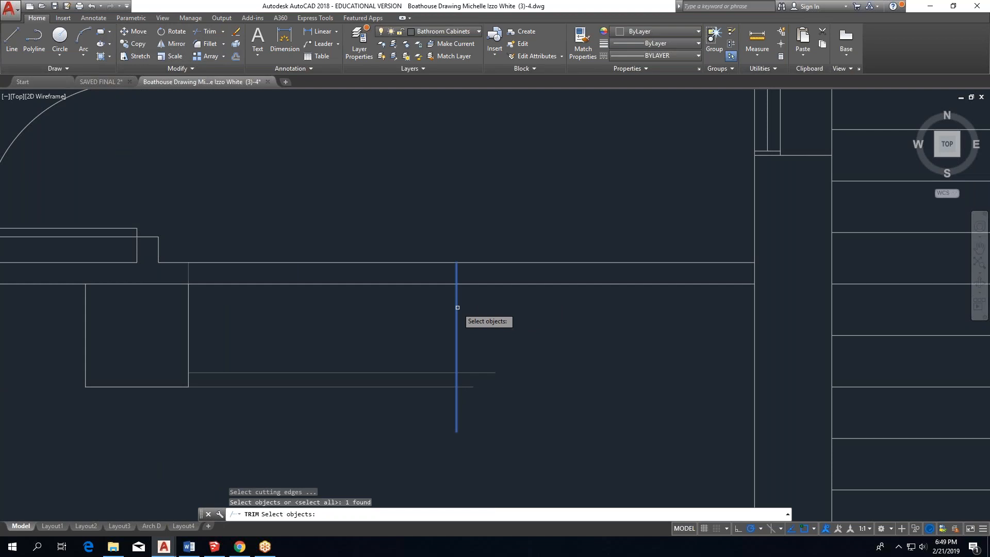
{"action": "left_click", "coordinate": [189, 279]}
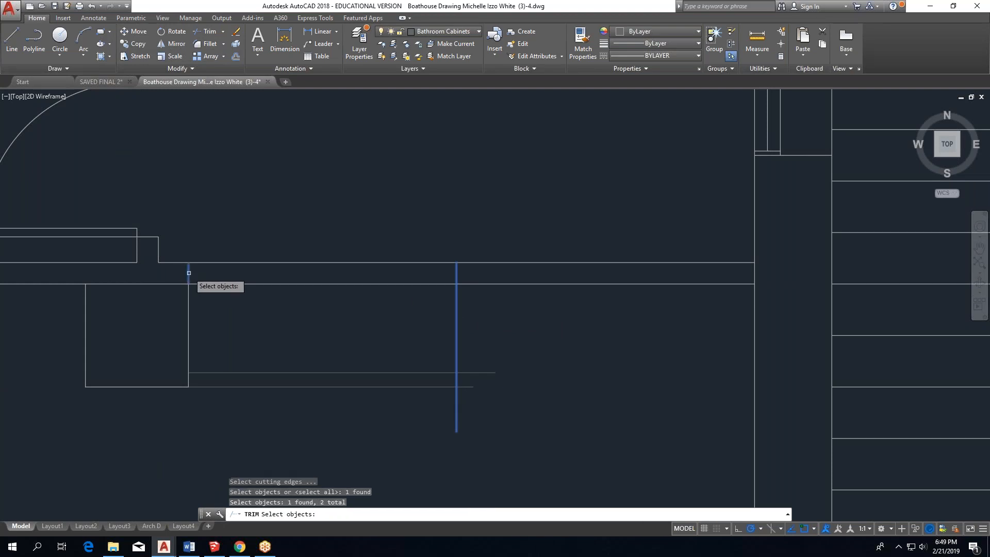
{"action": "key", "text": "Return"}
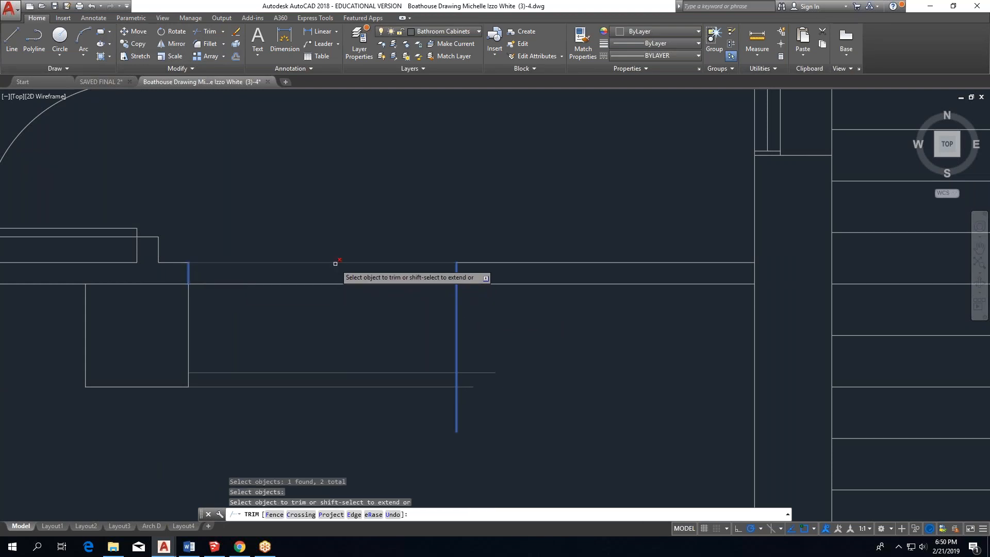
{"action": "left_click", "coordinate": [335, 264]}
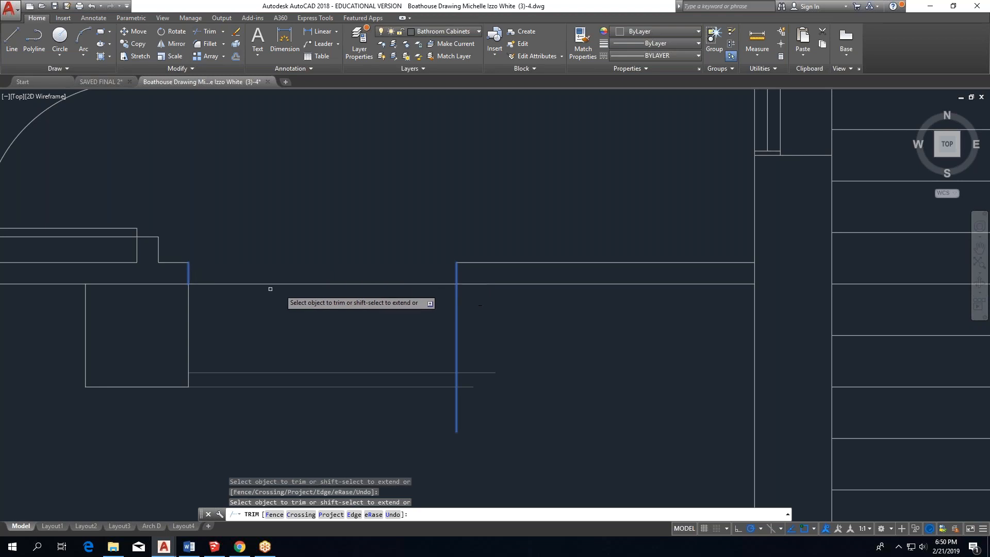
{"action": "key", "text": "Return"}
Draw a line across the north side of the wall opening, from the short line's north end to the north-south line.
{"action": "left_click", "coordinate": [12, 39]}
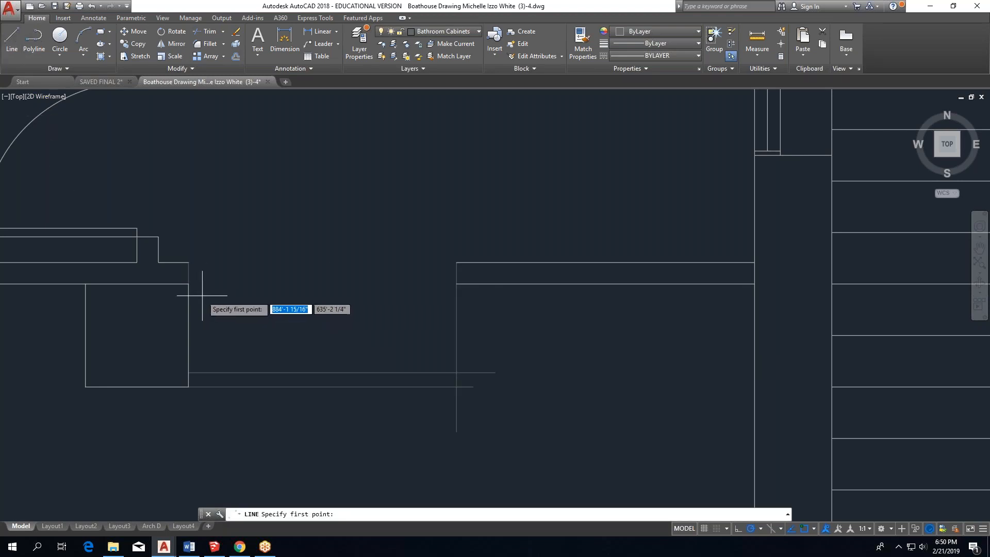
{"action": "key", "text": "Escape"}
{"action": "left_click", "coordinate": [12, 39]}
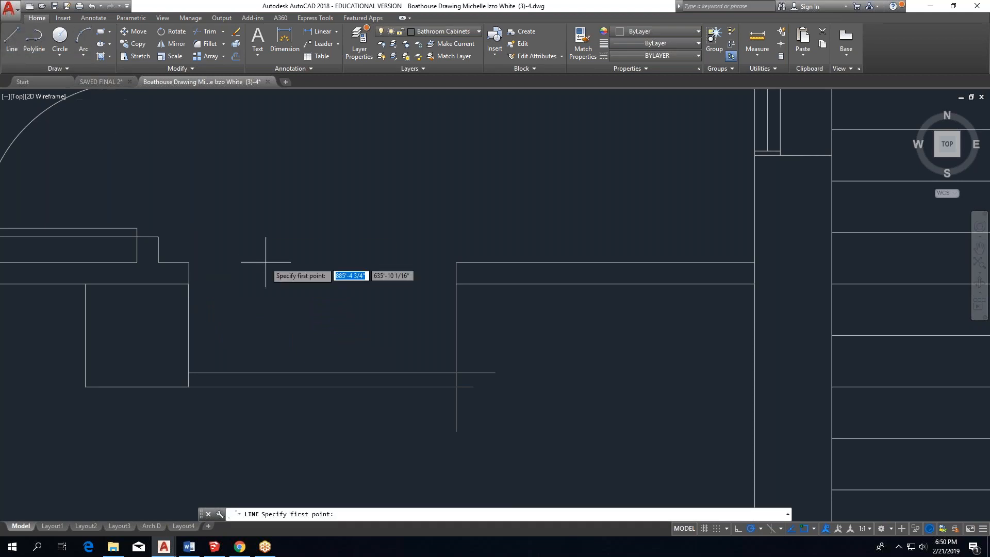
{"action": "left_click", "coordinate": [188, 262]}
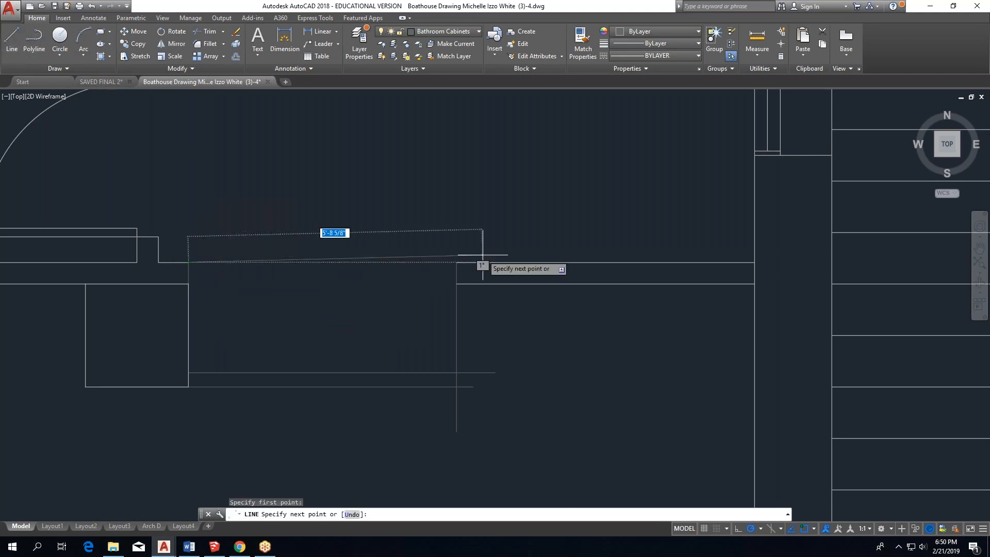
{"action": "left_click", "coordinate": [457, 262]}
{"action": "key", "text": "Escape"}
{"action": "left_click", "coordinate": [235, 56]}
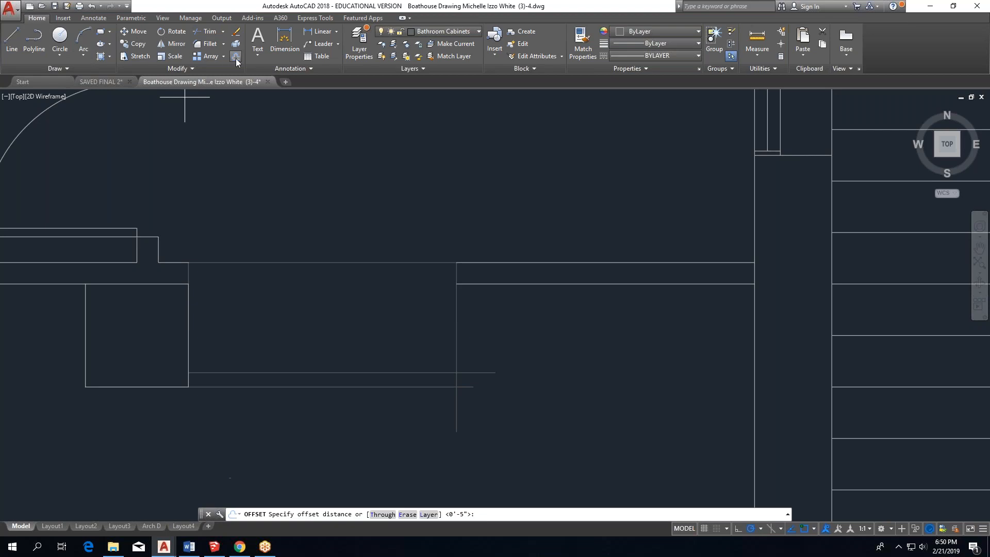
{"action": "type", "text": "24'"}
{"action": "key", "text": "Return"}
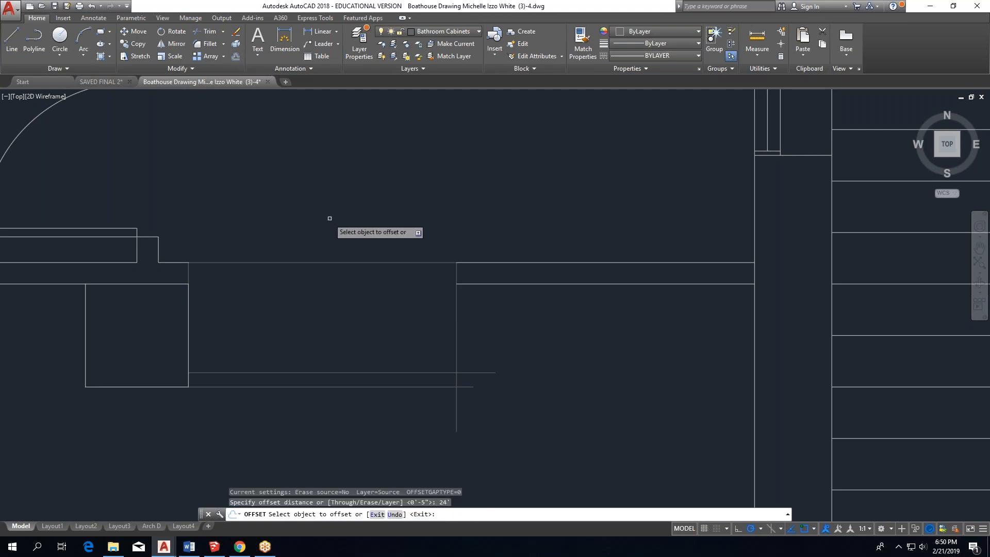
{"action": "left_click", "coordinate": [356, 263]}
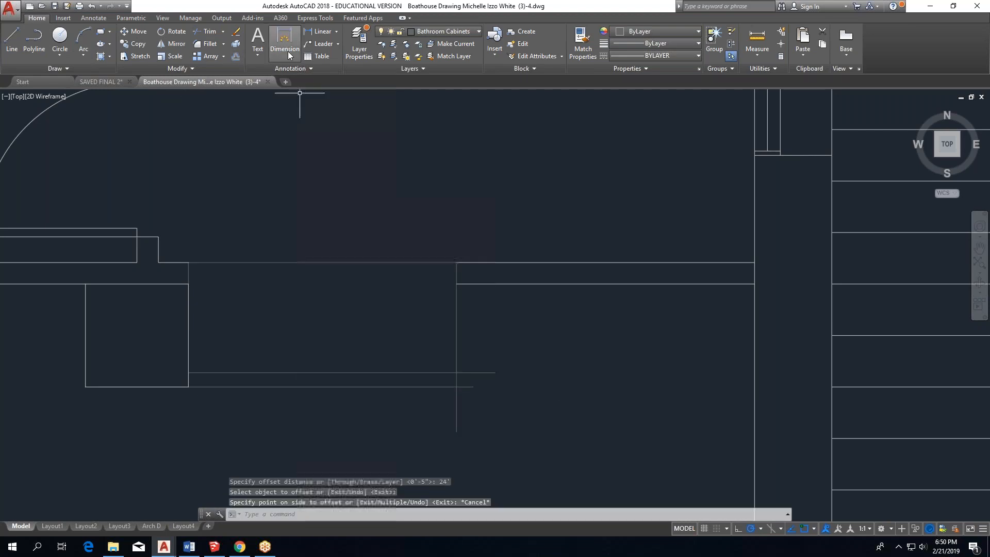
Offset the line across the wall opening 24" to the south.
{"action": "left_click", "coordinate": [236, 56]}
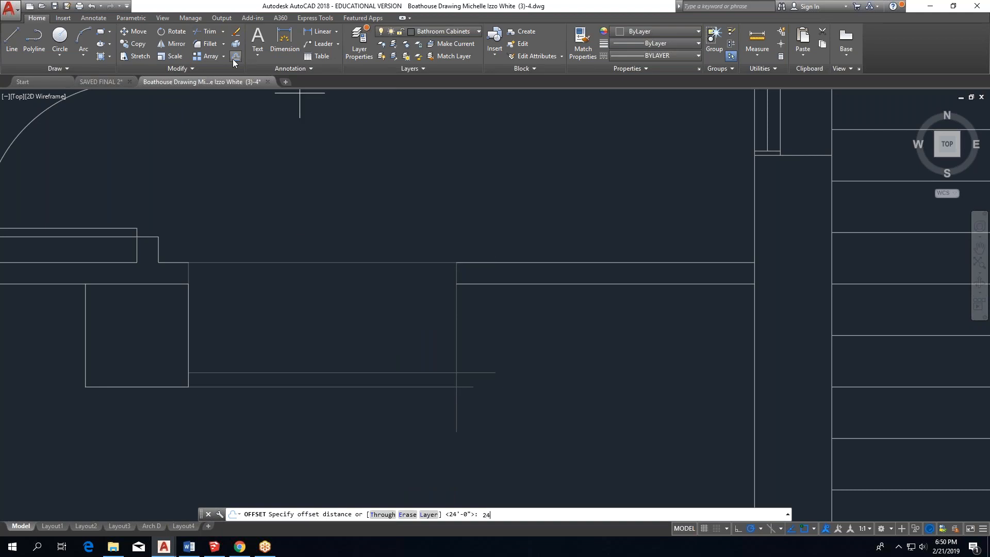
{"action": "type", "text": "24\""}
{"action": "key", "text": "Return"}
{"action": "left_click", "coordinate": [382, 263]}
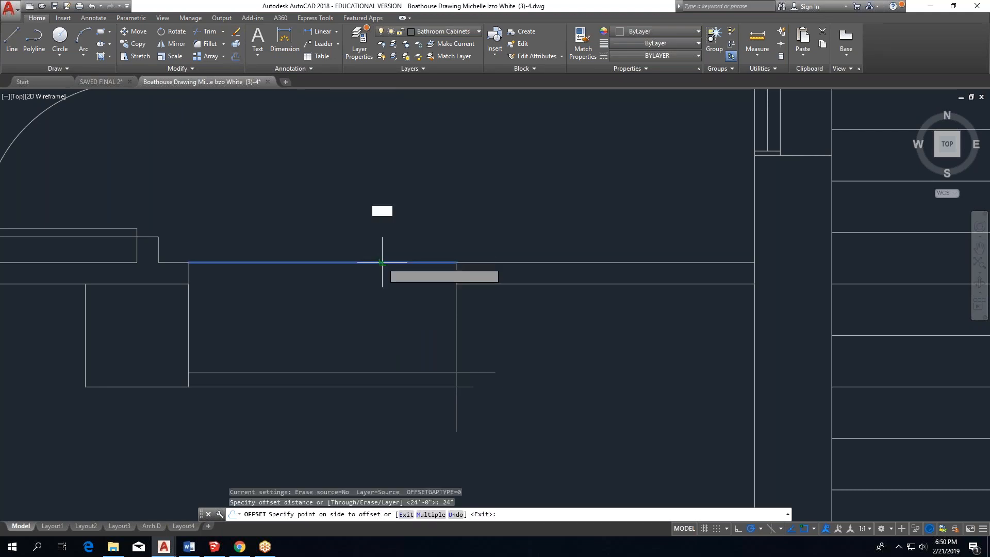
{"action": "left_click", "coordinate": [399, 393]}
{"action": "key", "text": "Escape"}
{"action": "scroll", "coordinate": [377, 374], "scroll_direction": "up", "scroll_amount": 2}
{"action": "left_click", "coordinate": [365, 410]}
{"action": "left_click", "coordinate": [335, 369]}
{"action": "key", "text": "m"}
{"action": "key", "text": "space"}
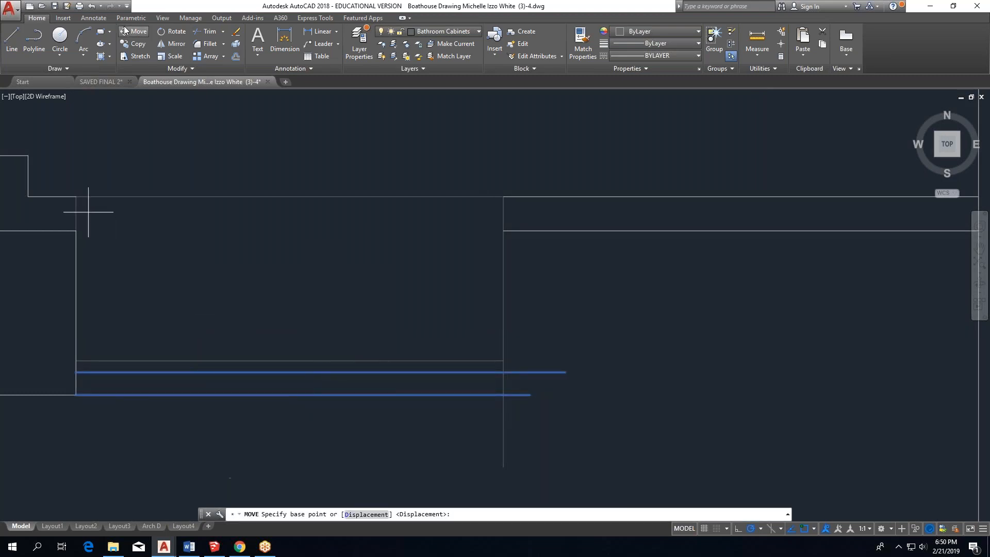
{"action": "key", "text": "Escape"}
{"action": "left_click", "coordinate": [77, 378]}
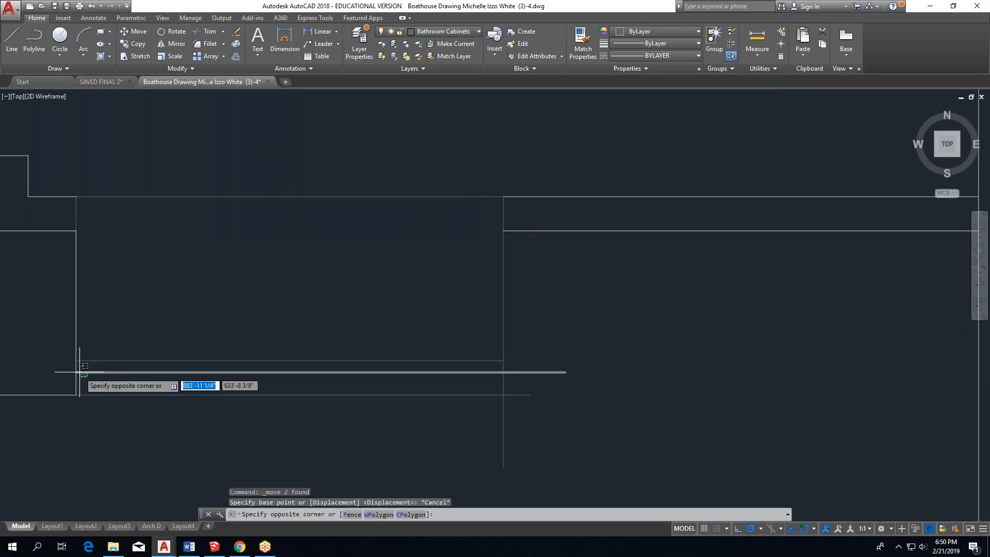
{"action": "left_click", "coordinate": [82, 367]}
{"action": "key", "text": "Escape"}
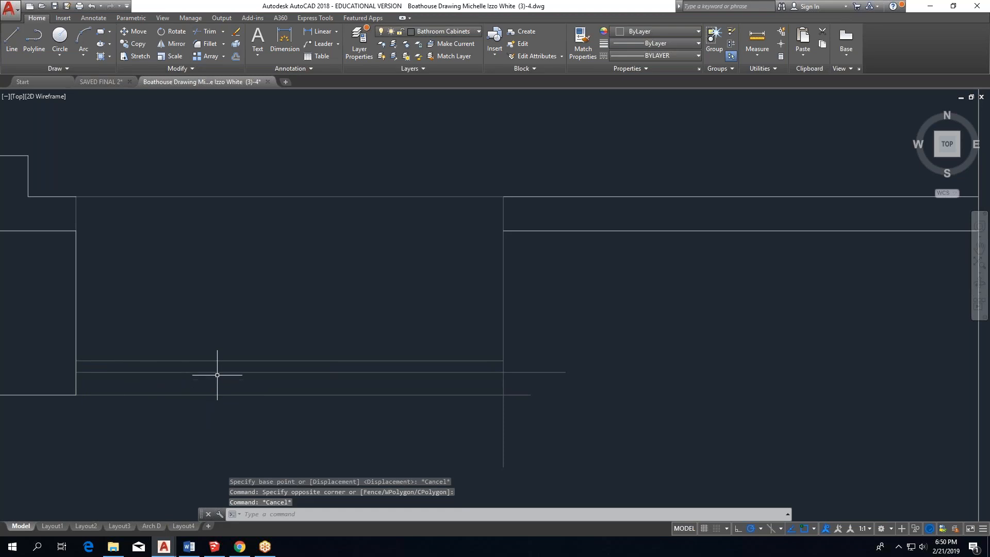
Erase the east-west line between the 24" offset line and the line at the column's southeast corner.
{"action": "left_click", "coordinate": [195, 372]}
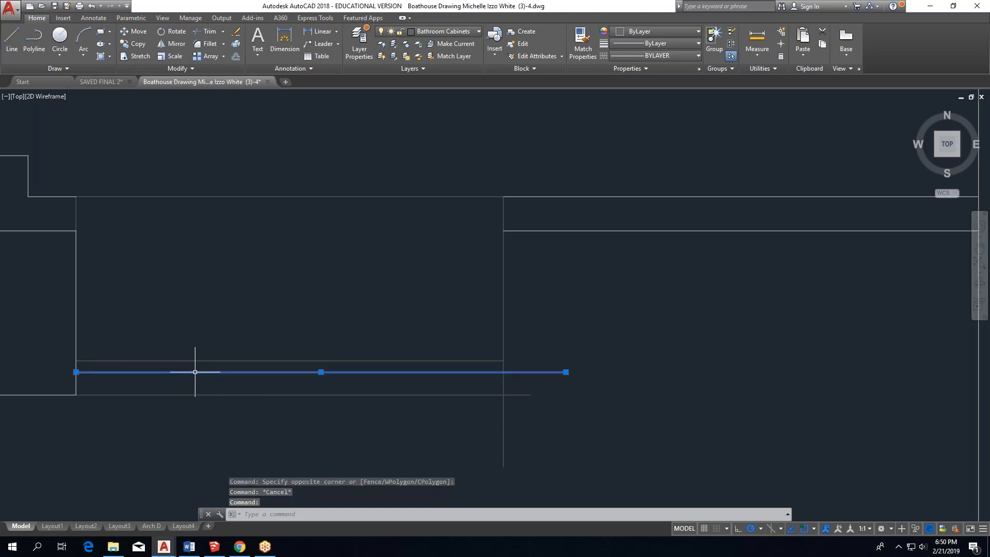
{"action": "key", "text": "Delete"}
Measure the recess depth from the opening's northwest corner south to the offset line.
{"action": "scroll", "coordinate": [364, 376], "scroll_direction": "down", "scroll_amount": 2}
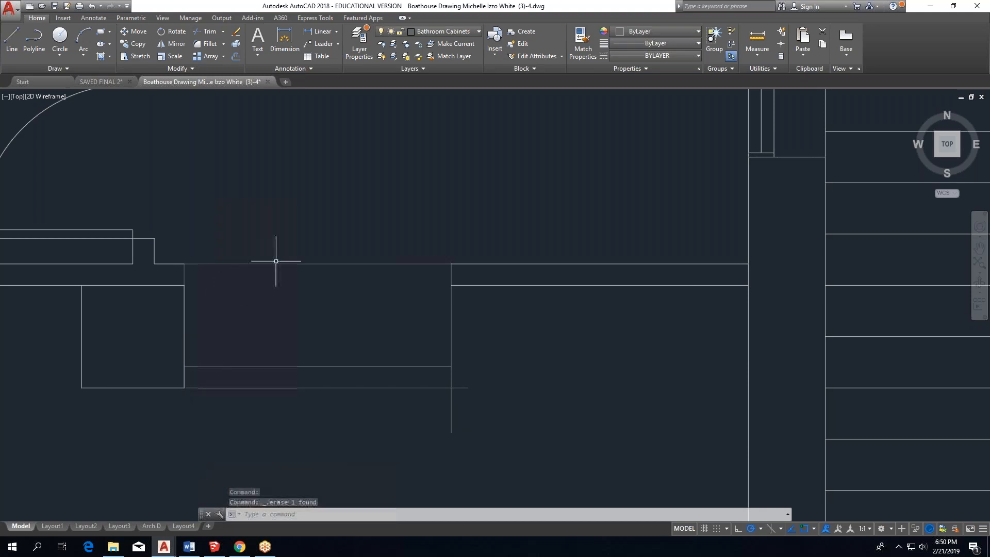
{"action": "left_click", "coordinate": [757, 39]}
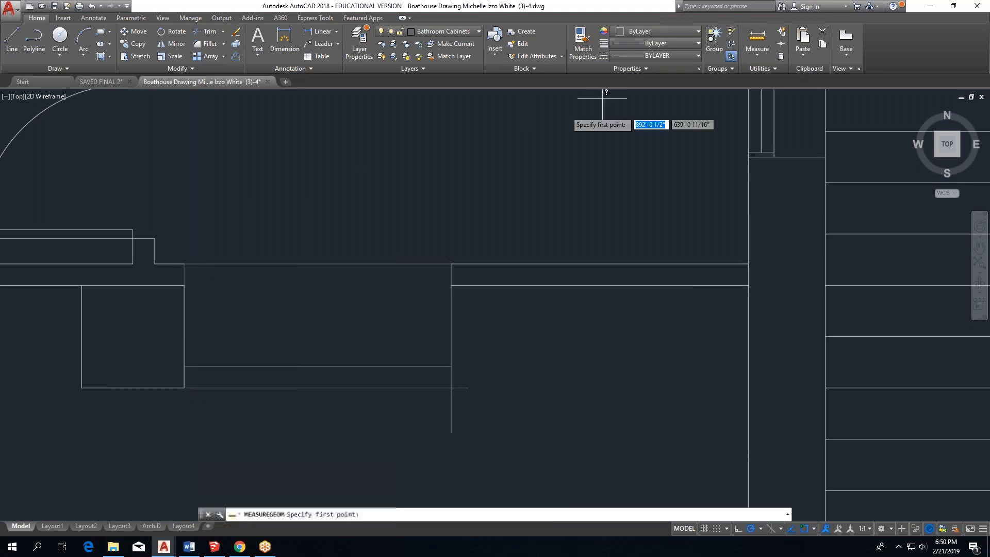
{"action": "left_click", "coordinate": [184, 264]}
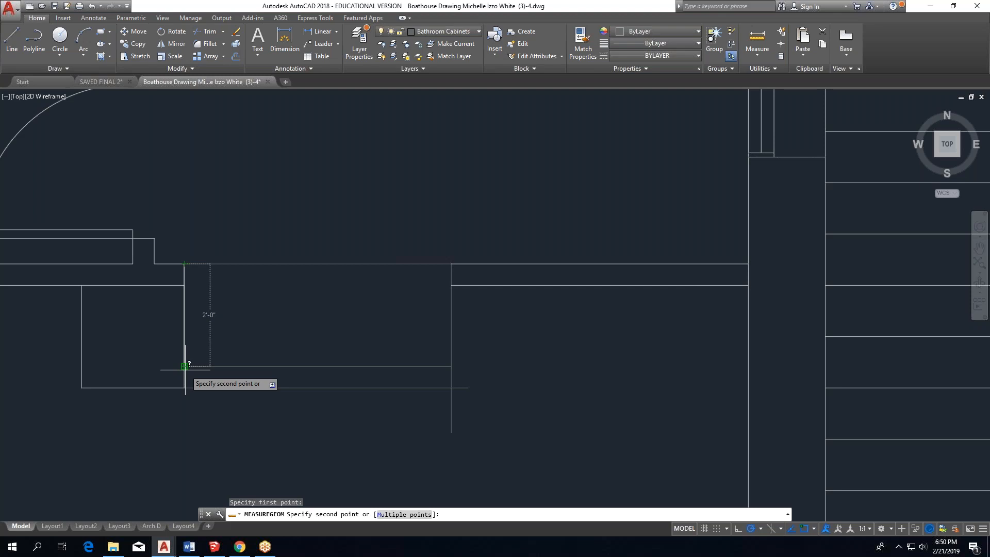
{"action": "key", "text": "Escape"}
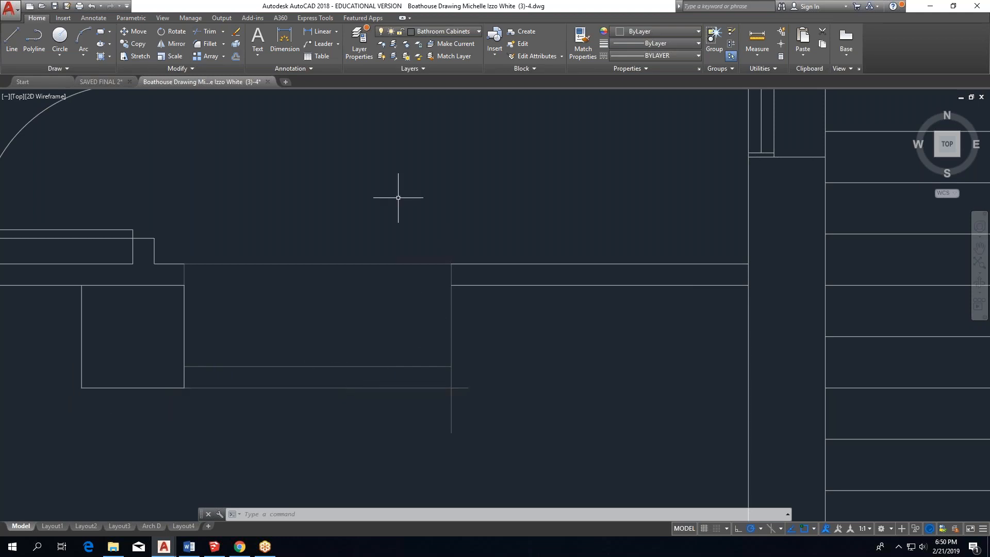
Offset the north-south line at the recess's east side 5" to the east.
{"action": "left_click", "coordinate": [11, 37]}
{"action": "key", "text": "Escape"}
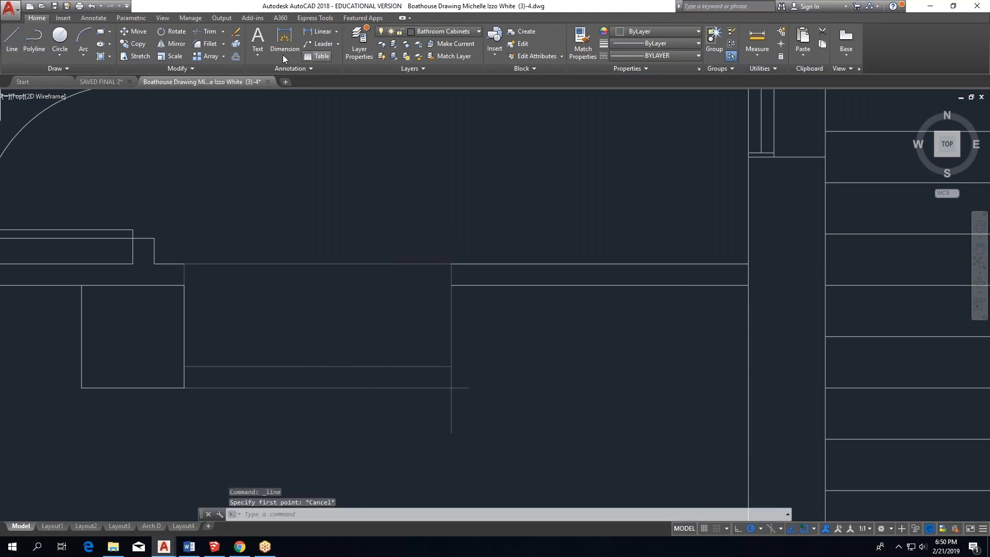
{"action": "left_click", "coordinate": [236, 57]}
{"action": "type", "text": "5\""}
{"action": "key", "text": "Return"}
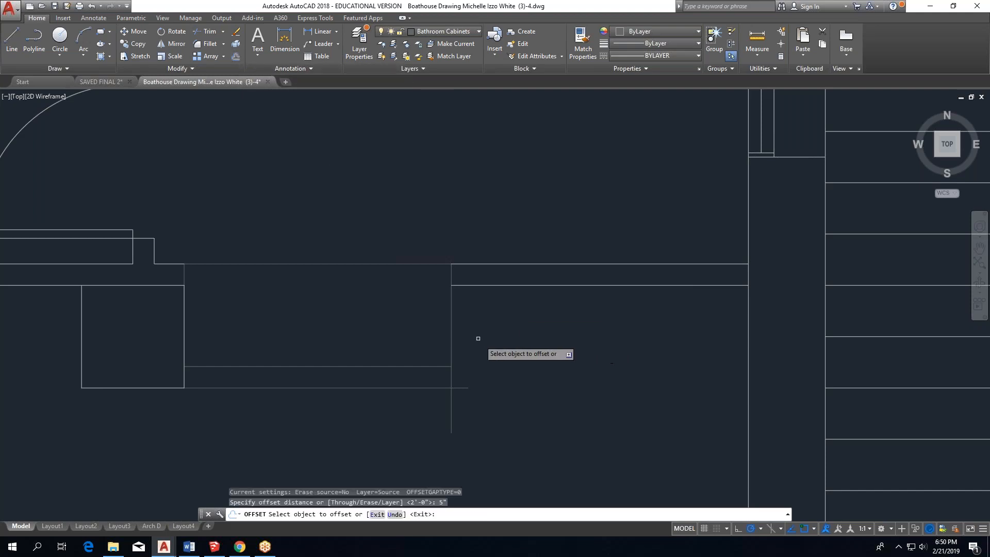
{"action": "left_click", "coordinate": [451, 331]}
{"action": "left_click", "coordinate": [488, 325]}
{"action": "key", "text": "Escape"}
Fillet the recess's outer east wall line to the south face of the existing wall to form a square corner.
{"action": "left_click", "coordinate": [209, 44]}
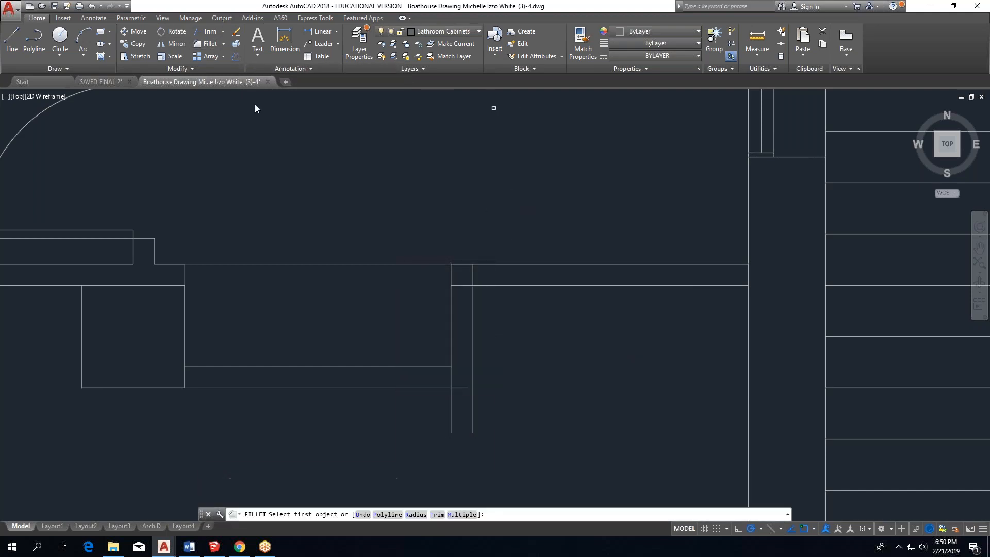
{"action": "left_click", "coordinate": [472, 273]}
{"action": "left_click", "coordinate": [490, 284]}
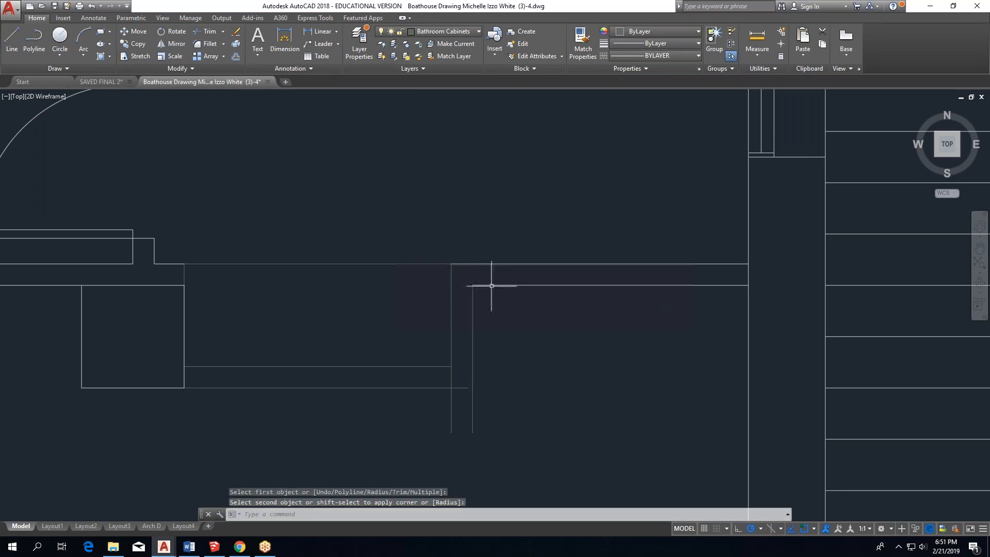
Close the outer and inner southeast corners of the recess walls with zero-radius fillets.
{"action": "key", "text": "Return"}
{"action": "left_click", "coordinate": [473, 361]}
{"action": "left_click", "coordinate": [465, 388]}
{"action": "key", "text": "Return"}
{"action": "left_click", "coordinate": [453, 367]}
{"action": "left_click", "coordinate": [452, 360]}
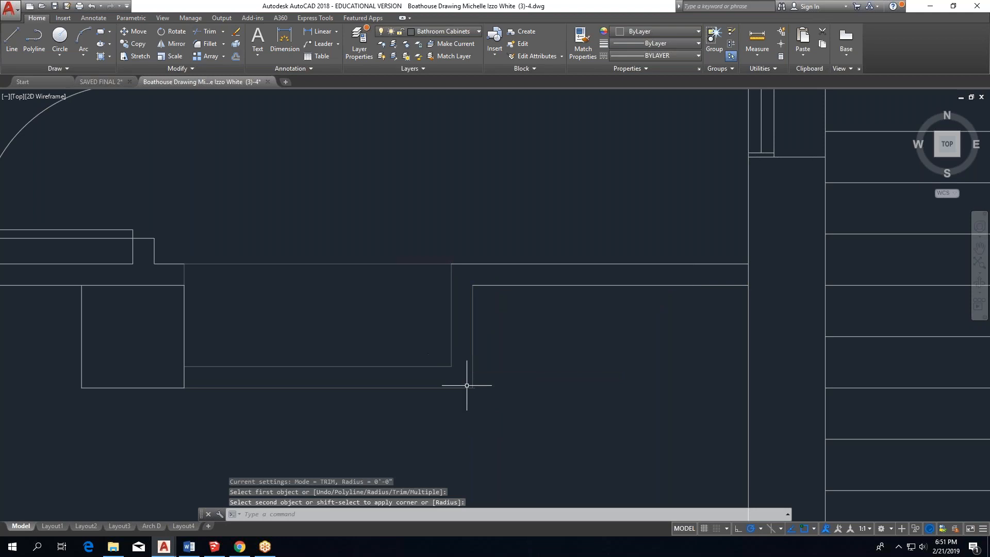
{"action": "key", "text": "Escape"}
Erase the east-west line across the north opening of the recess.
{"action": "scroll", "coordinate": [471, 443], "scroll_direction": "down", "scroll_amount": 1}
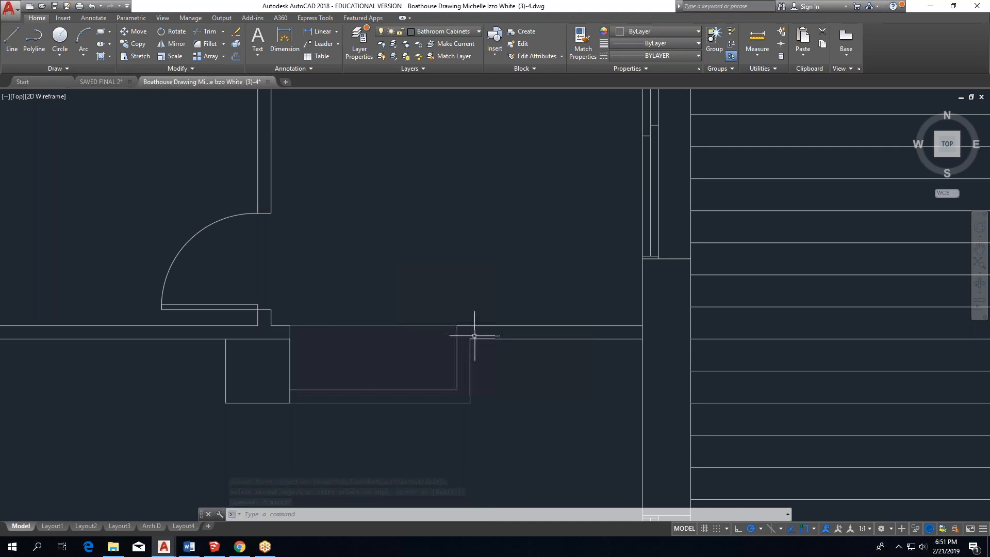
{"action": "left_click", "coordinate": [448, 321]}
{"action": "left_click", "coordinate": [409, 337]}
{"action": "key", "text": "Delete"}
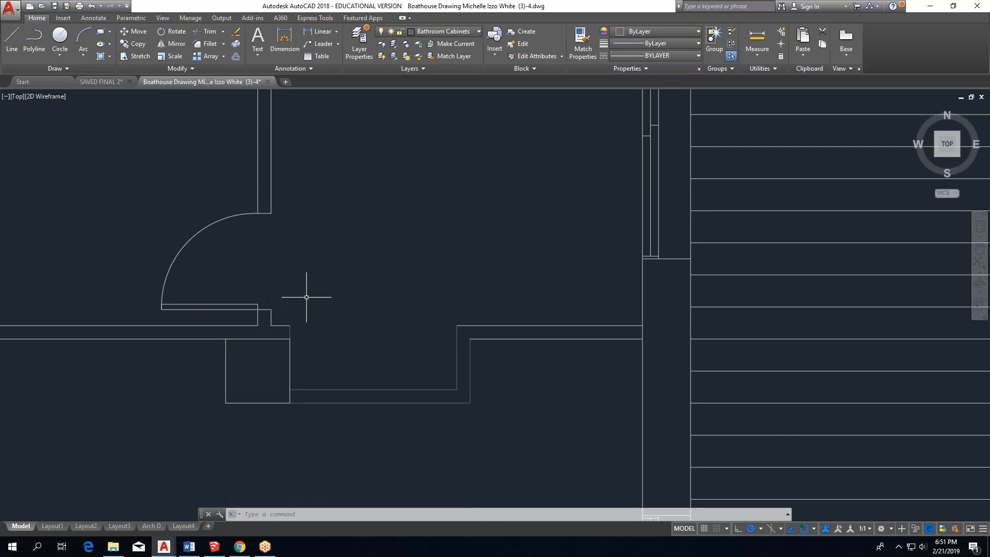
Move the door northwest of the recess and its adjoining wall ends straight west, away from the square column.
{"action": "scroll", "coordinate": [299, 303], "scroll_direction": "up", "scroll_amount": 2}
{"action": "scroll", "coordinate": [288, 309], "scroll_direction": "down", "scroll_amount": 2}
{"action": "middle_click_drag", "start_coordinate": [287, 309], "coordinate": [241, 347]}
{"action": "left_click", "coordinate": [247, 213]}
{"action": "left_click", "coordinate": [121, 346]}
{"action": "left_click", "coordinate": [135, 32]}
{"action": "left_click", "coordinate": [305, 193]}
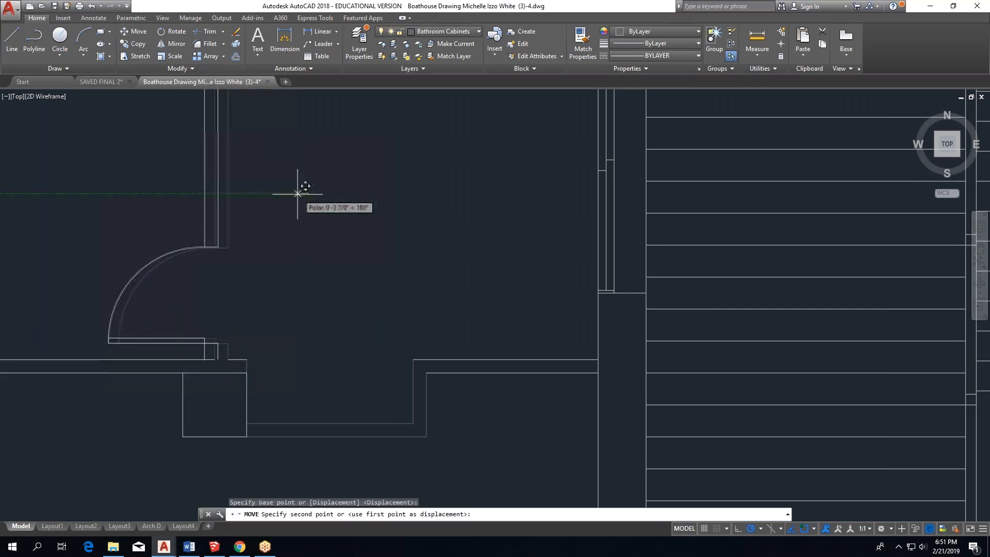
{"action": "left_click", "coordinate": [240, 193]}
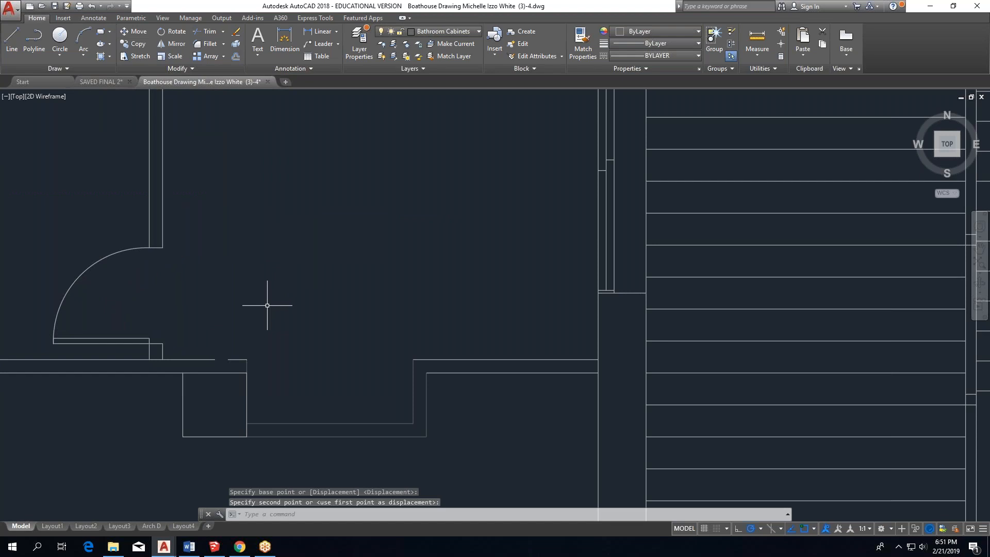
Measure the width of the recess opening from its northwest to its northeast corner with a temporary line.
{"action": "left_click", "coordinate": [11, 37]}
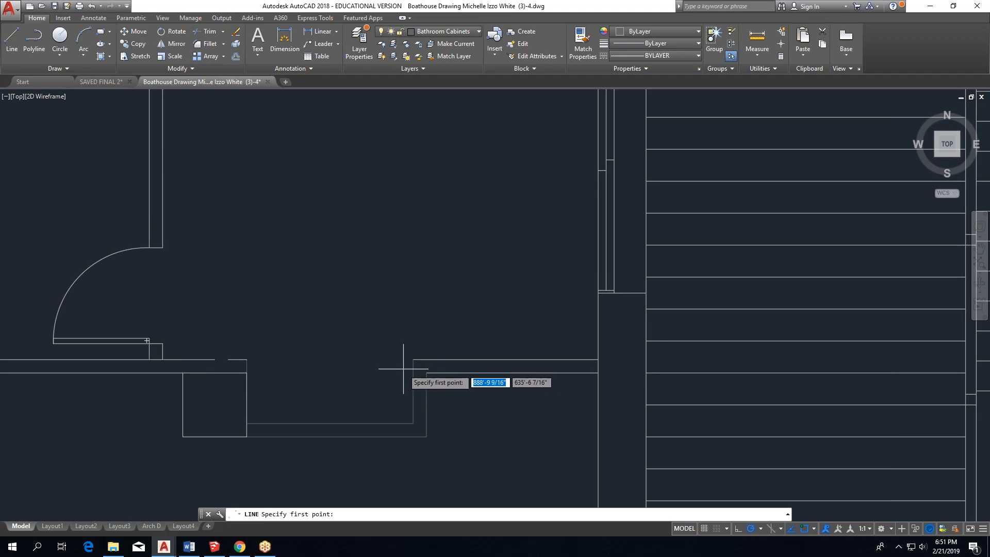
{"action": "key", "text": "Escape"}
{"action": "left_click", "coordinate": [11, 39]}
{"action": "left_click", "coordinate": [247, 359]}
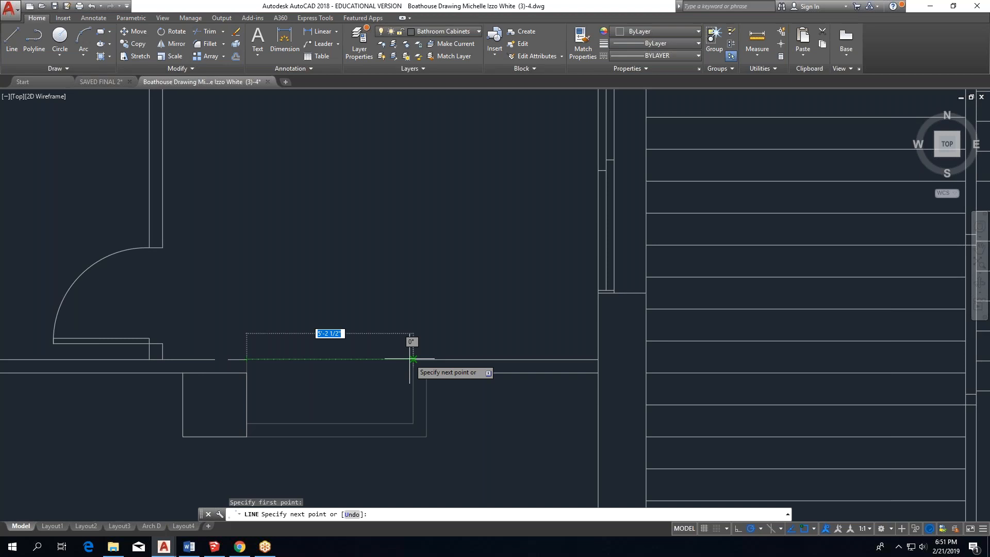
{"action": "key", "text": "Escape"}
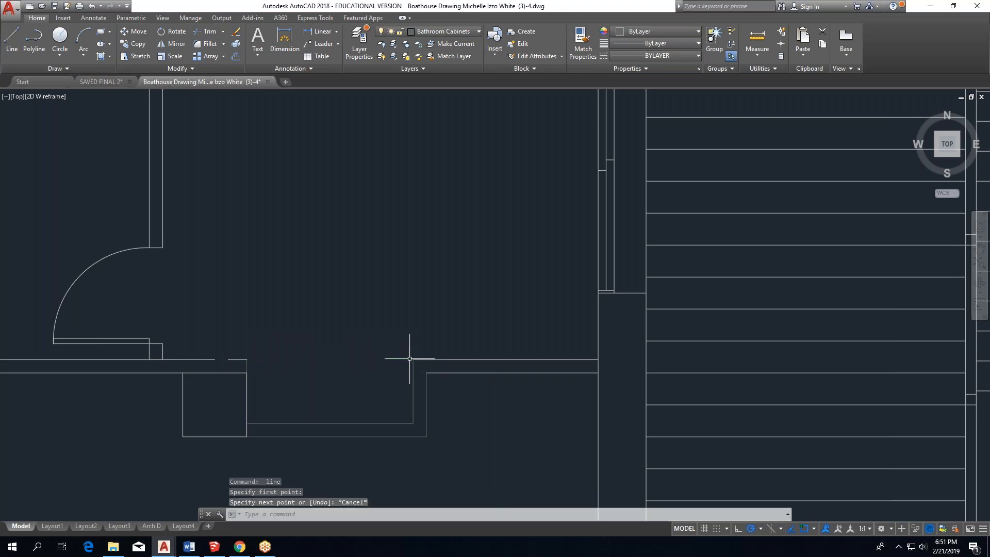
Draw a horizontal line 2'7.25" long in the open area north of the recess.
{"action": "left_click", "coordinate": [10, 39]}
{"action": "left_click", "coordinate": [292, 267]}
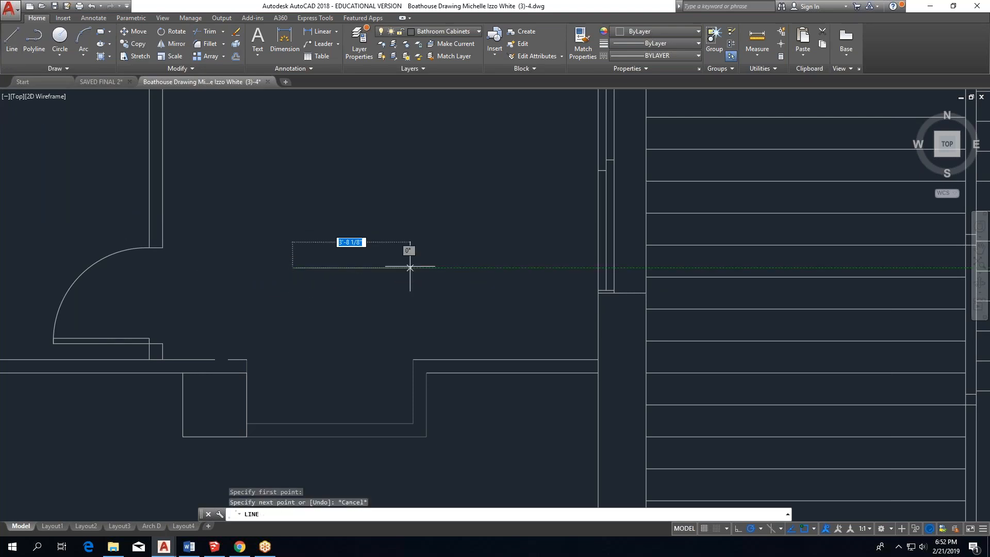
{"action": "left_click", "coordinate": [12, 39]}
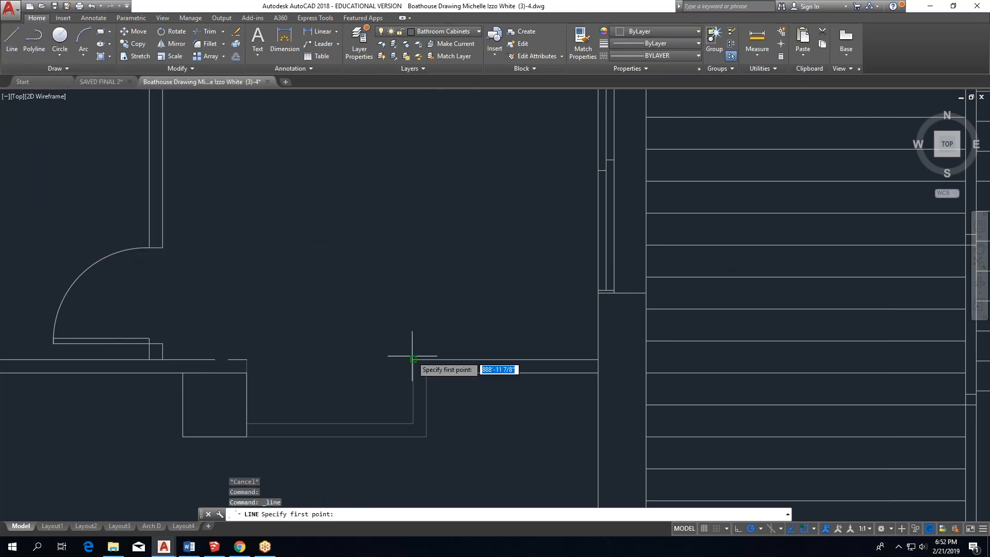
{"action": "left_click", "coordinate": [294, 281]}
{"action": "type", "text": "2'7\".25"}
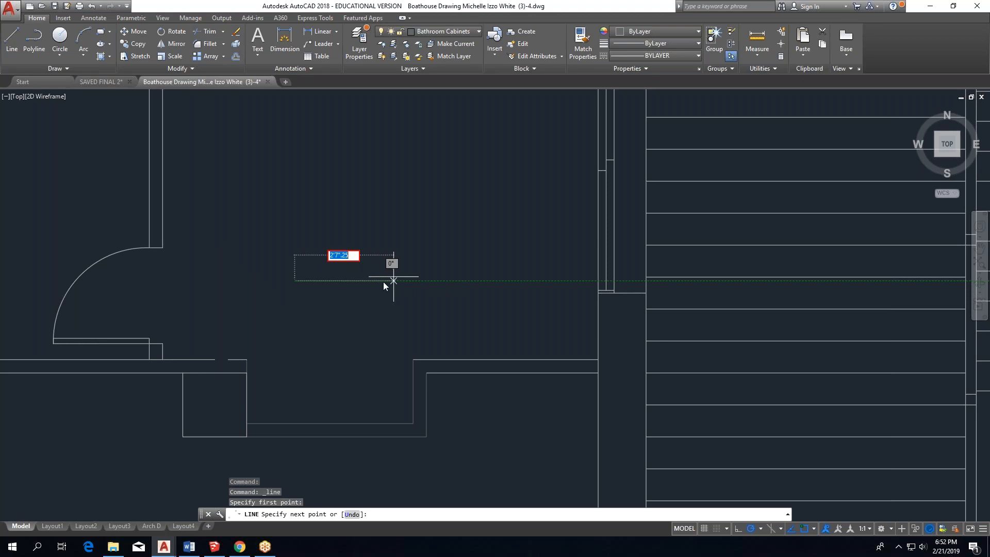
{"action": "key", "text": "Escape"}
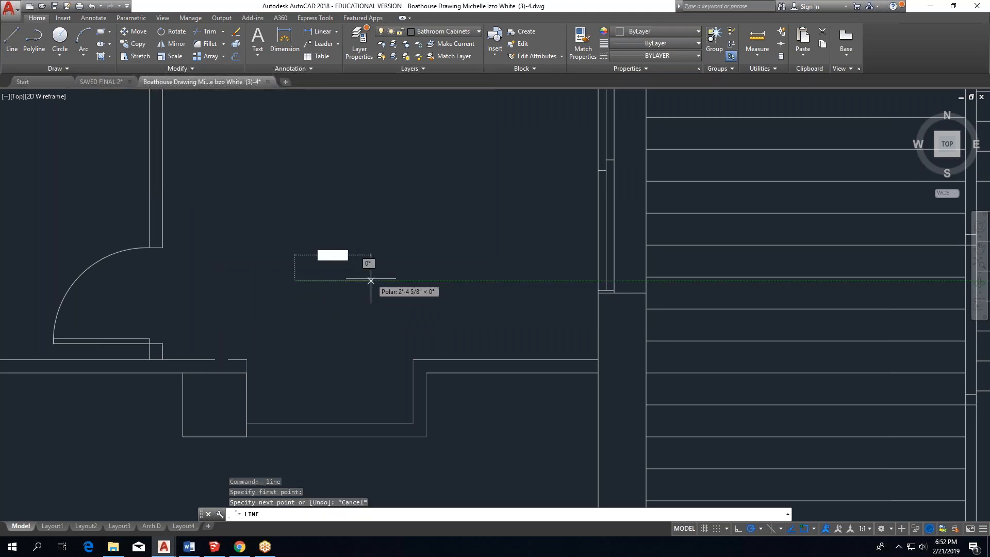
{"action": "type", "text": "2'7."}
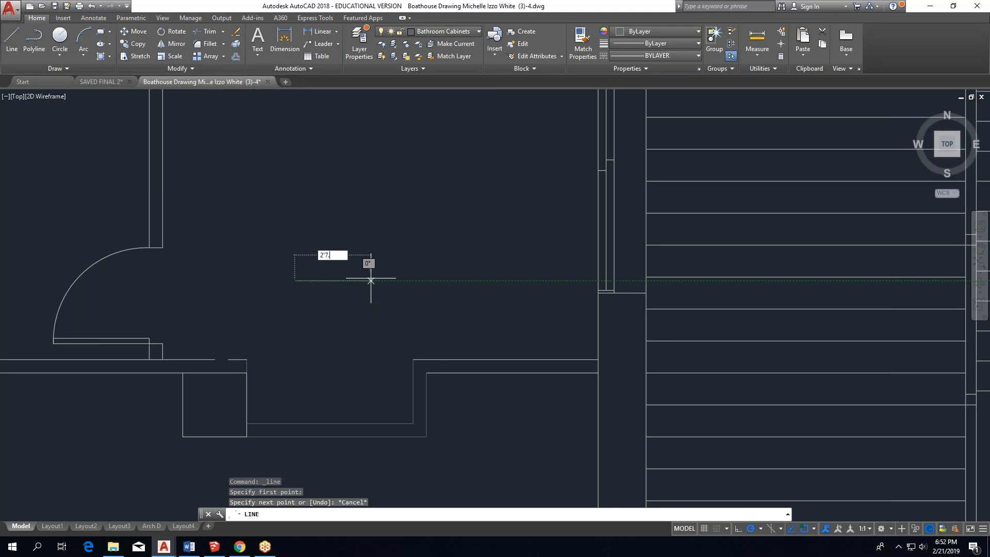
{"action": "type", "text": "25\""}
{"action": "key", "text": "Return"}
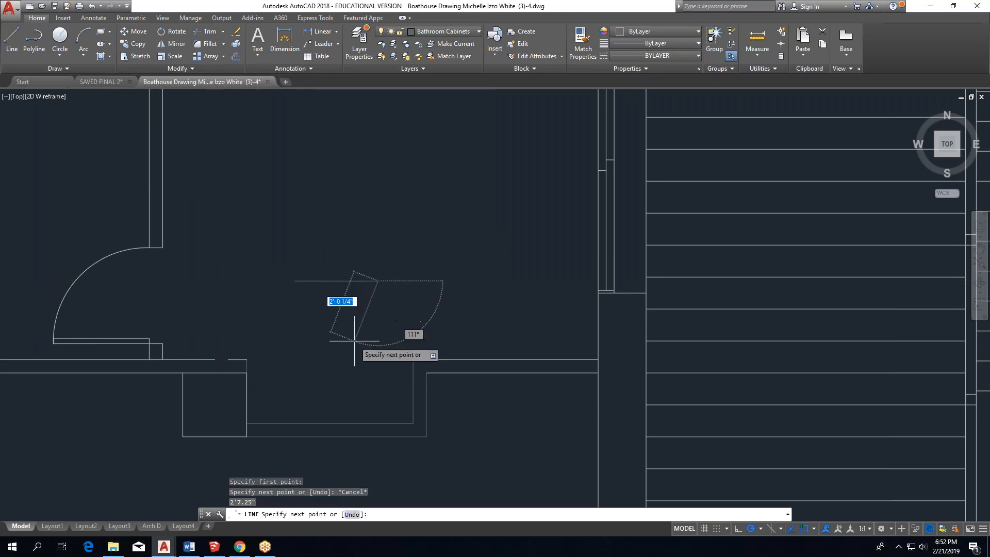
{"action": "key", "text": "Escape"}
Move the 2'7.25" line so its west end sits on the northwest corner of the recess opening.
{"action": "left_click", "coordinate": [382, 229]}
{"action": "left_click", "coordinate": [259, 354]}
{"action": "left_click", "coordinate": [135, 32]}
{"action": "left_click", "coordinate": [294, 280]}
{"action": "scroll", "coordinate": [264, 354], "scroll_direction": "up", "scroll_amount": 2}
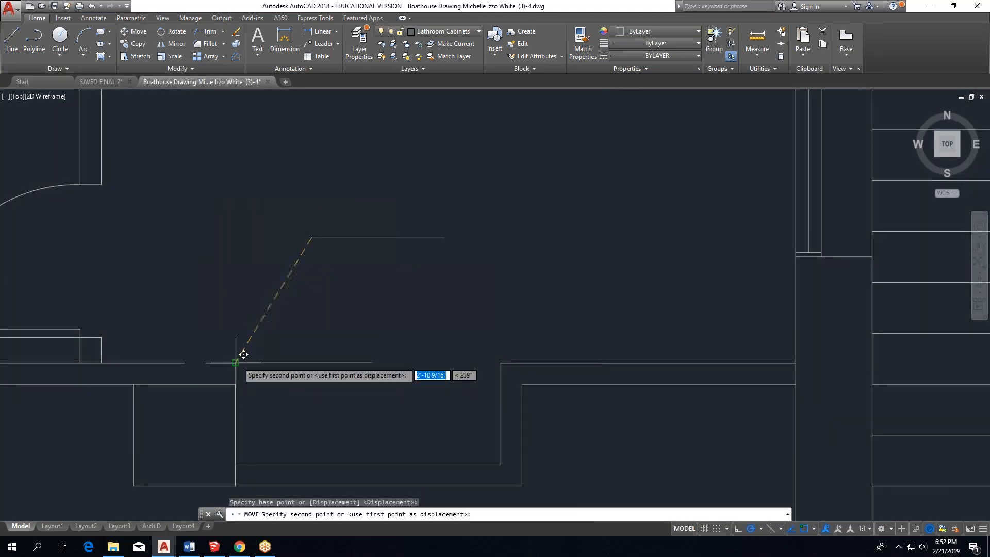
{"action": "key", "text": "Escape"}
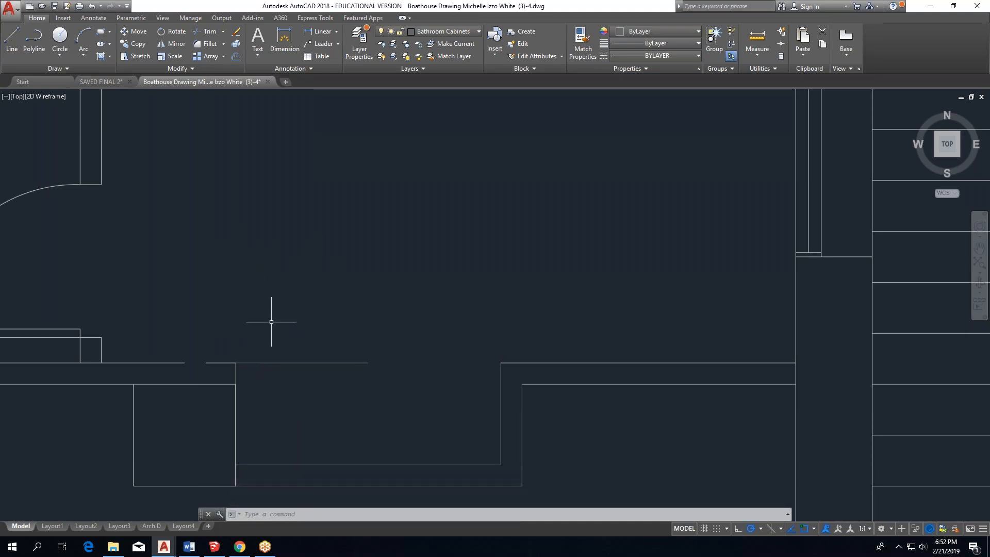
Draw a short line south from the midpoint of the 2'7.25" line.
{"action": "mouse_move", "coordinate": [307, 362]}
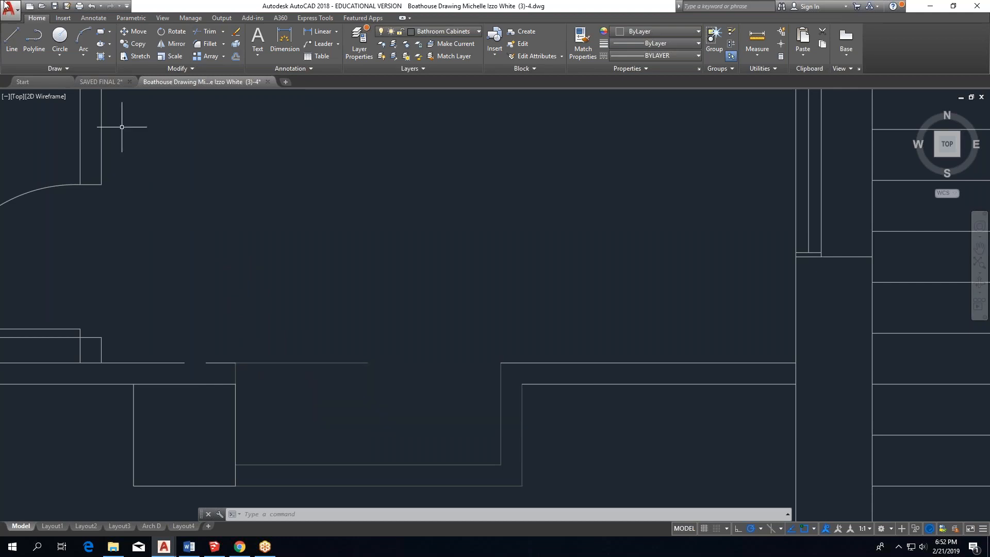
{"action": "left_click", "coordinate": [12, 41]}
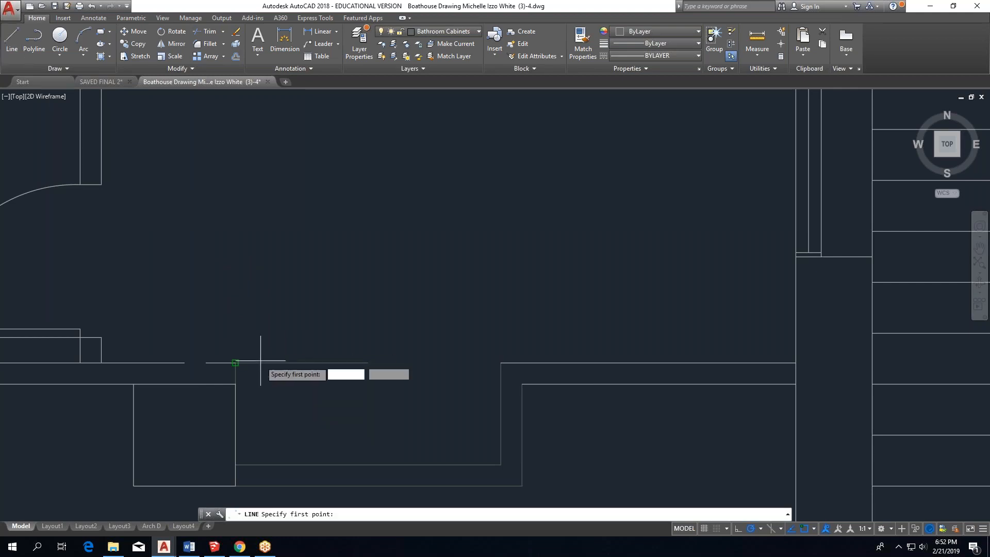
{"action": "left_click", "coordinate": [302, 362]}
{"action": "left_click", "coordinate": [301, 389]}
{"action": "key", "text": "Escape"}
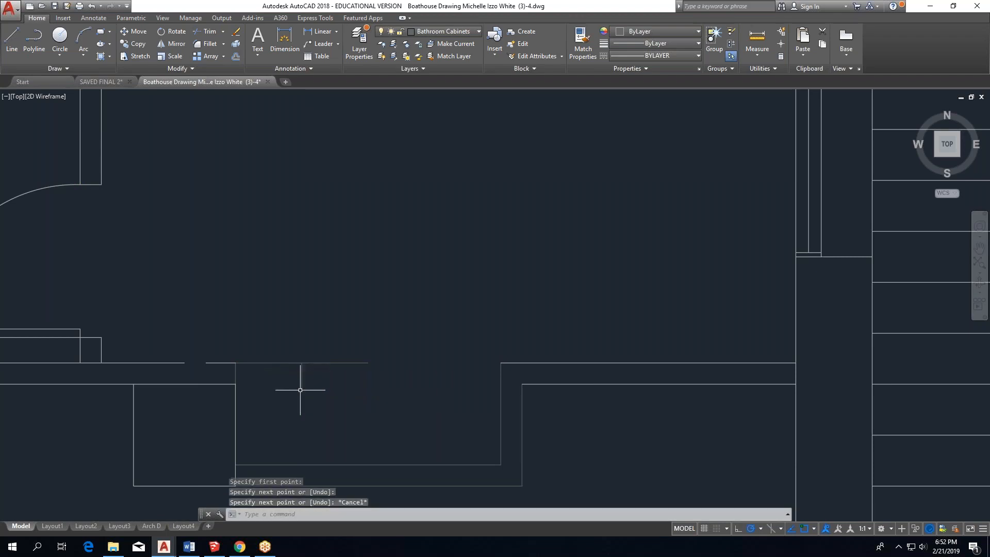
Offset the 2'7.25" line 2" to the south.
{"action": "scroll", "coordinate": [272, 419], "scroll_direction": "up", "scroll_amount": 2}
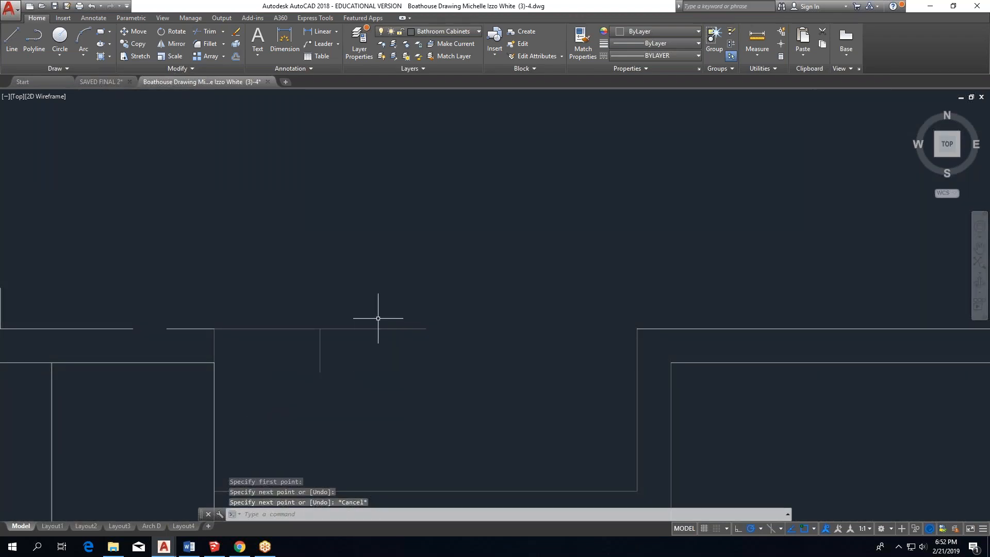
{"action": "left_click", "coordinate": [12, 39]}
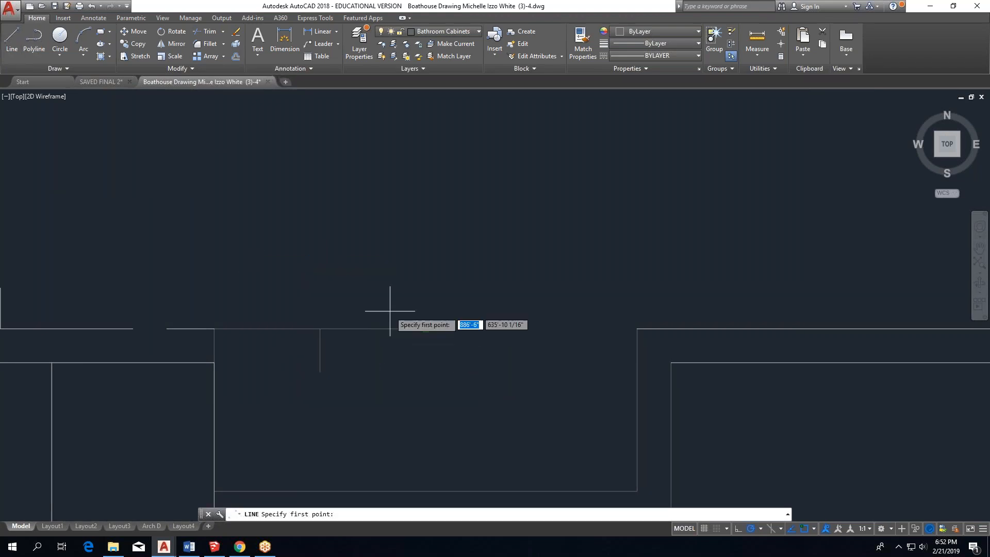
{"action": "left_click", "coordinate": [237, 58]}
{"action": "type", "text": "2"}
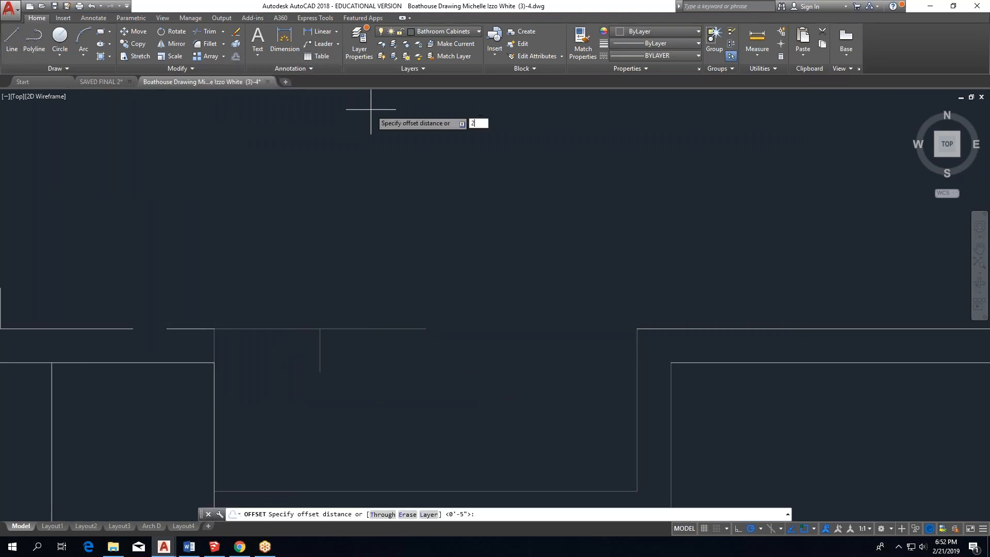
{"action": "type", "text": "\""}
{"action": "key", "text": "Return"}
{"action": "left_click", "coordinate": [387, 329]}
{"action": "left_click", "coordinate": [325, 348]}
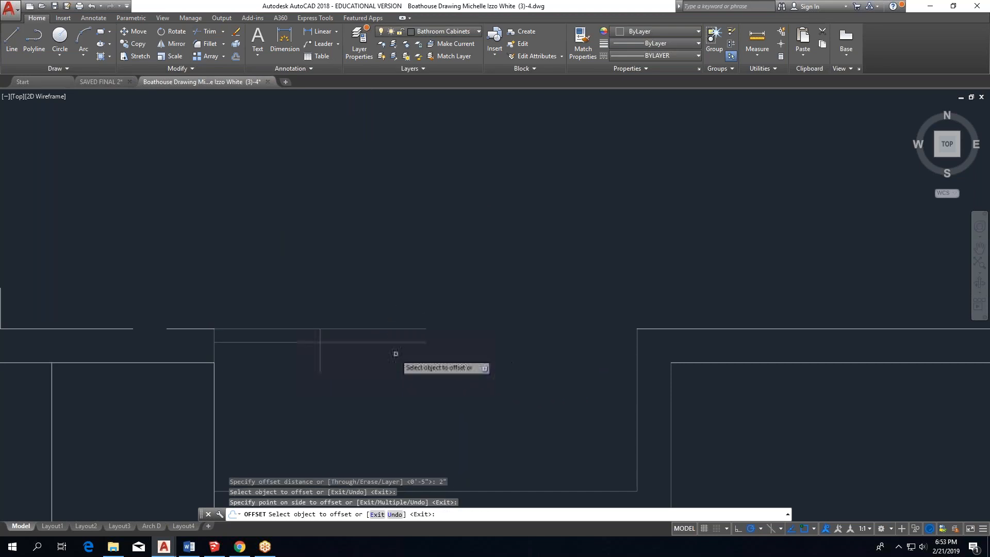
{"action": "key", "text": "Escape"}
Trim away the parts of both horizontal lines west of the short midpoint line.
{"action": "scroll", "coordinate": [333, 348], "scroll_direction": "up", "scroll_amount": 4}
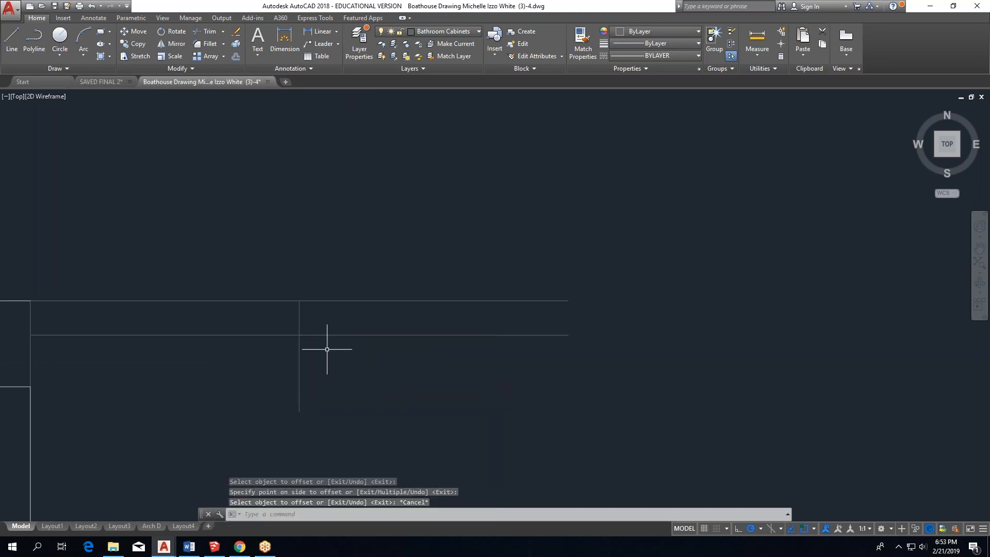
{"action": "left_click", "coordinate": [207, 32]}
{"action": "left_click", "coordinate": [299, 305]}
{"action": "key", "text": "Return"}
{"action": "left_click", "coordinate": [276, 270]}
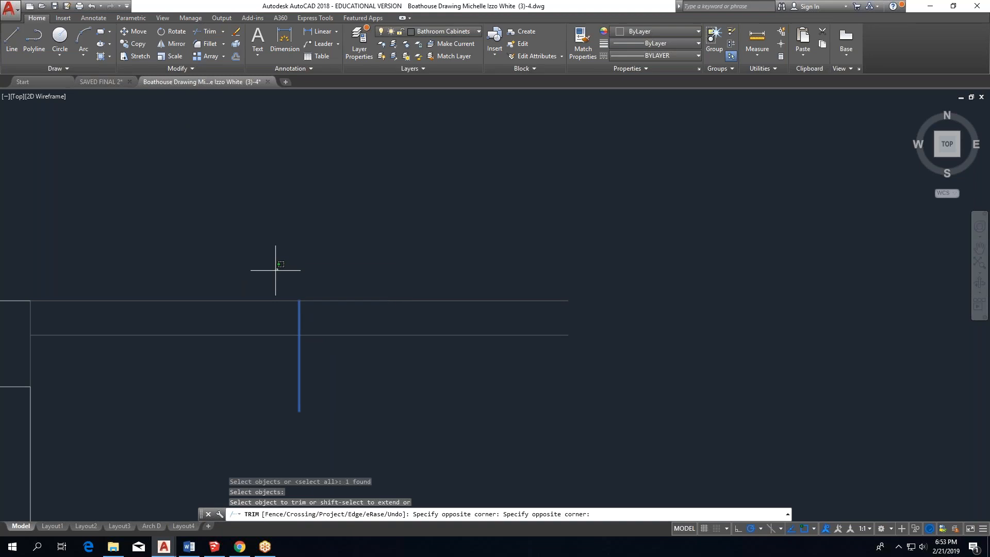
{"action": "left_click", "coordinate": [233, 344]}
{"action": "key", "text": "Escape"}
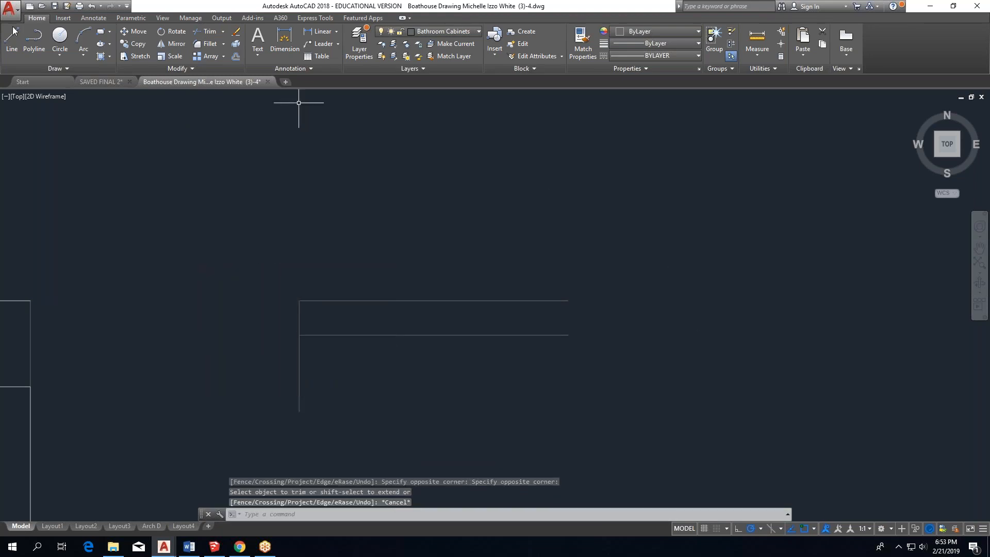
Draw a vertical line joining the east ends of the two trimmed horizontal lines.
{"action": "type", "text": "l"}
{"action": "key", "text": "Return"}
{"action": "left_click", "coordinate": [568, 300]}
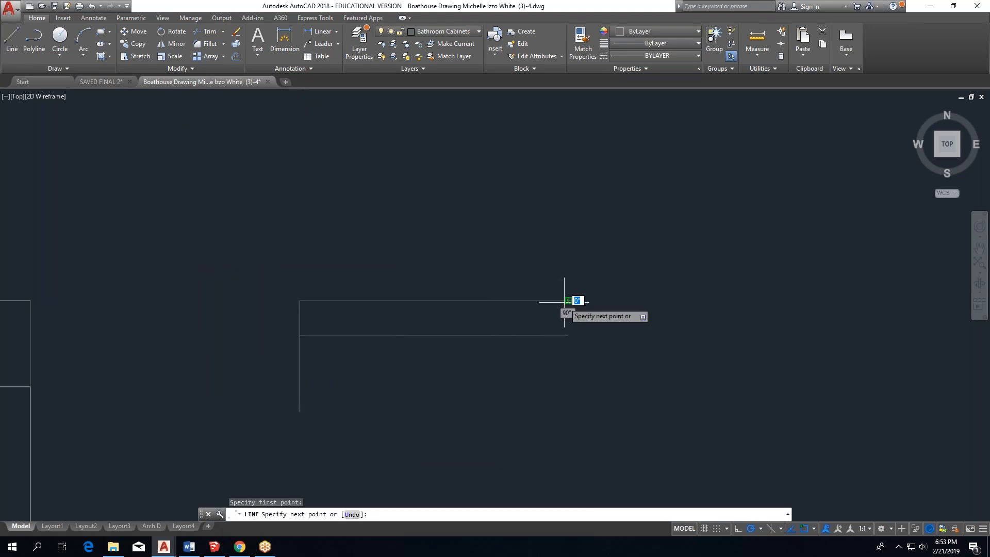
{"action": "left_click", "coordinate": [567, 336]}
{"action": "key", "text": "Escape"}
Shorten the midpoint line so it ends on the 2" offset line, closing the narrow door panel rectangle.
{"action": "scroll", "coordinate": [306, 351], "scroll_direction": "up", "scroll_amount": 2}
{"action": "scroll", "coordinate": [306, 351], "scroll_direction": "down", "scroll_amount": 2}
{"action": "middle_click_drag", "start_coordinate": [305, 351], "coordinate": [269, 361]}
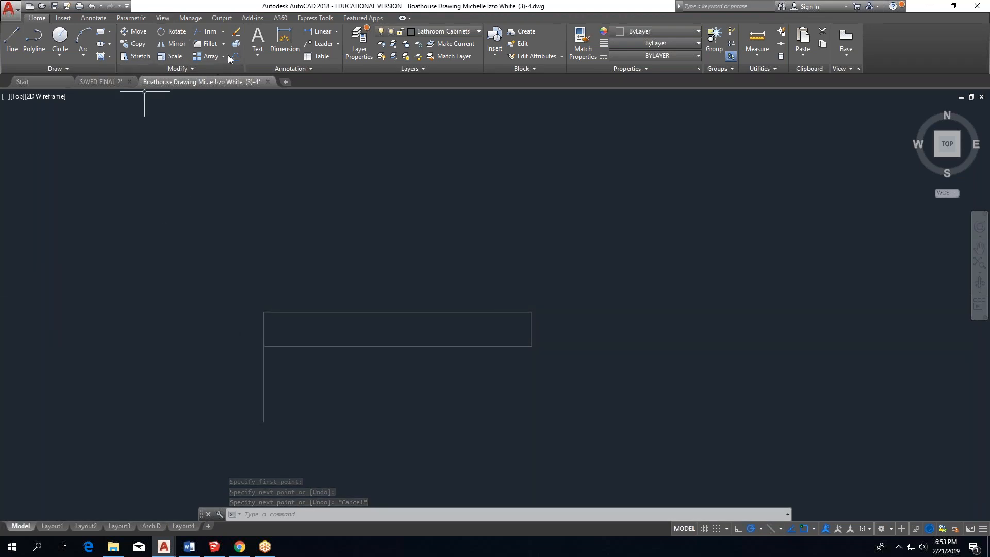
{"action": "scroll", "coordinate": [451, 226], "scroll_direction": "down", "scroll_amount": 4}
{"action": "scroll", "coordinate": [451, 226], "scroll_direction": "down", "scroll_amount": 2}
{"action": "scroll", "coordinate": [452, 219], "scroll_direction": "up", "scroll_amount": 2}
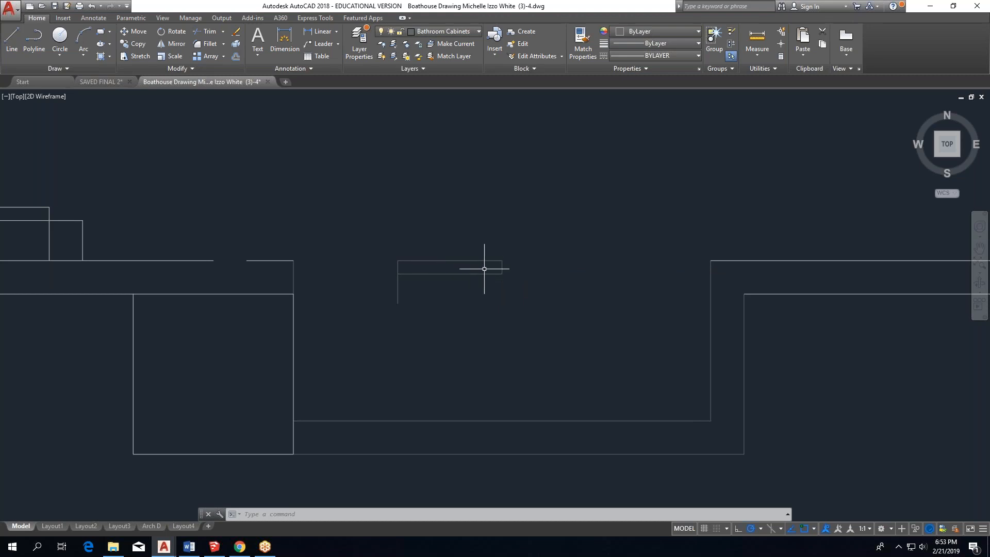
{"action": "left_click", "coordinate": [404, 283]}
{"action": "left_click", "coordinate": [380, 294]}
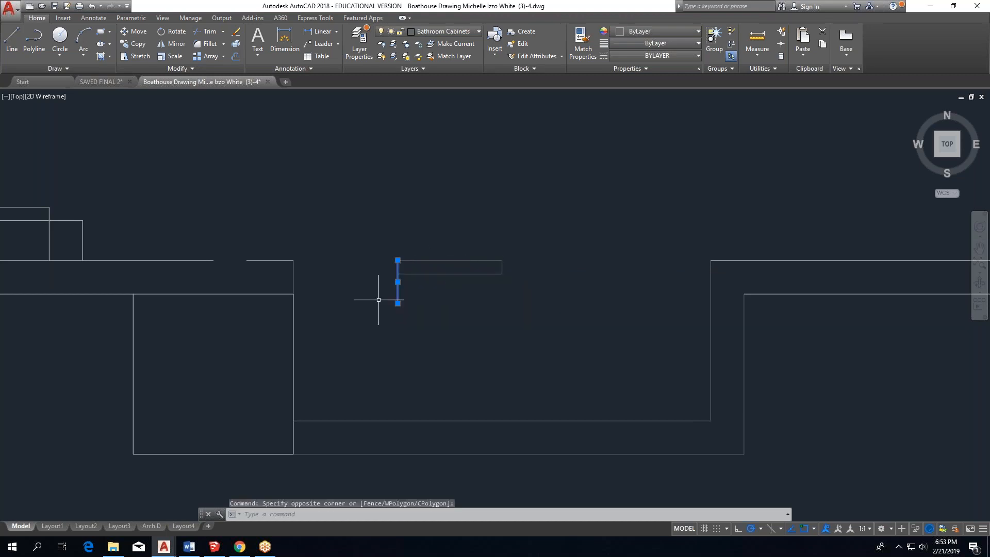
{"action": "left_click", "coordinate": [397, 303]}
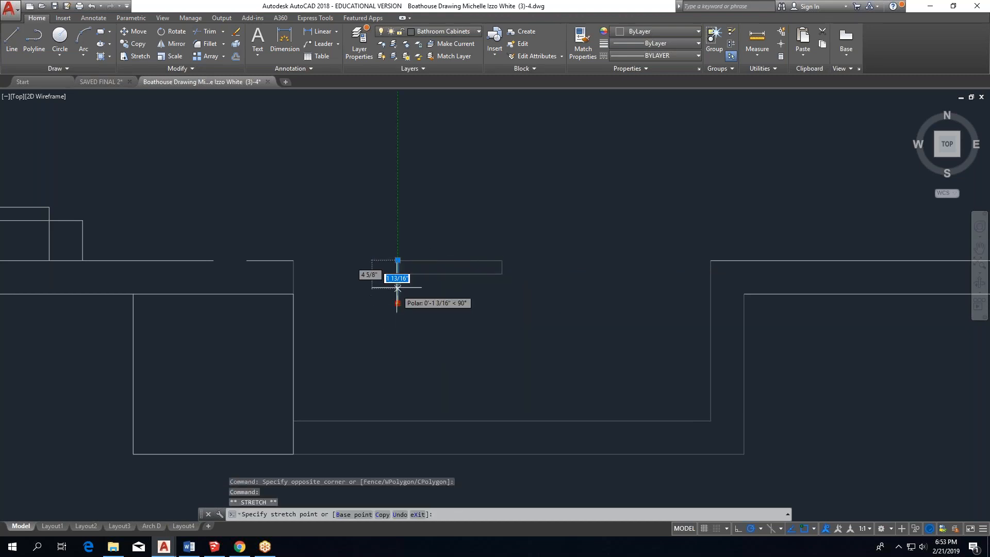
{"action": "left_click", "coordinate": [397, 274]}
{"action": "key", "text": "Escape"}
Rotate the narrow door panel rectangle 45 degrees about its southwest corner.
{"action": "middle_click_drag", "start_coordinate": [504, 199], "coordinate": [481, 227]}
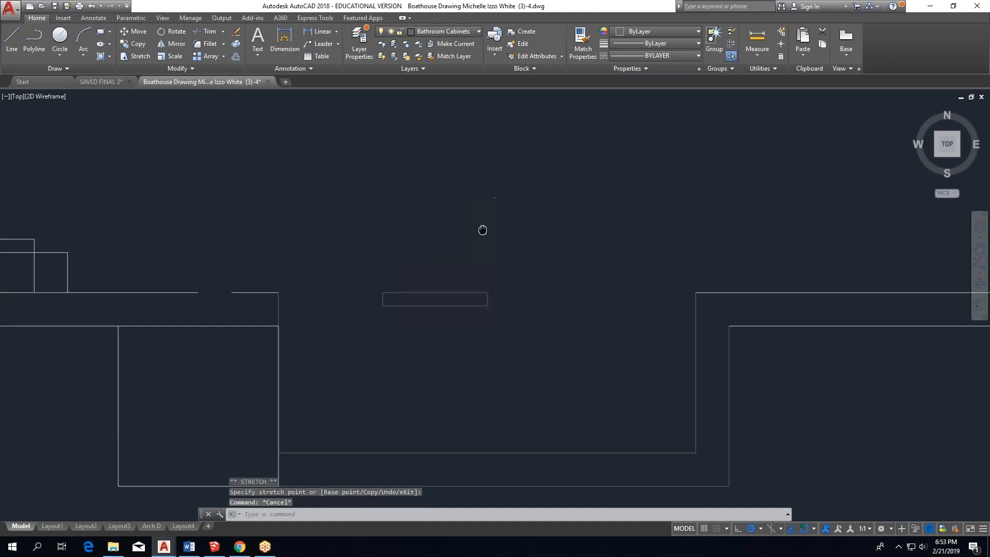
{"action": "left_click", "coordinate": [353, 331]}
{"action": "left_click", "coordinate": [176, 33]}
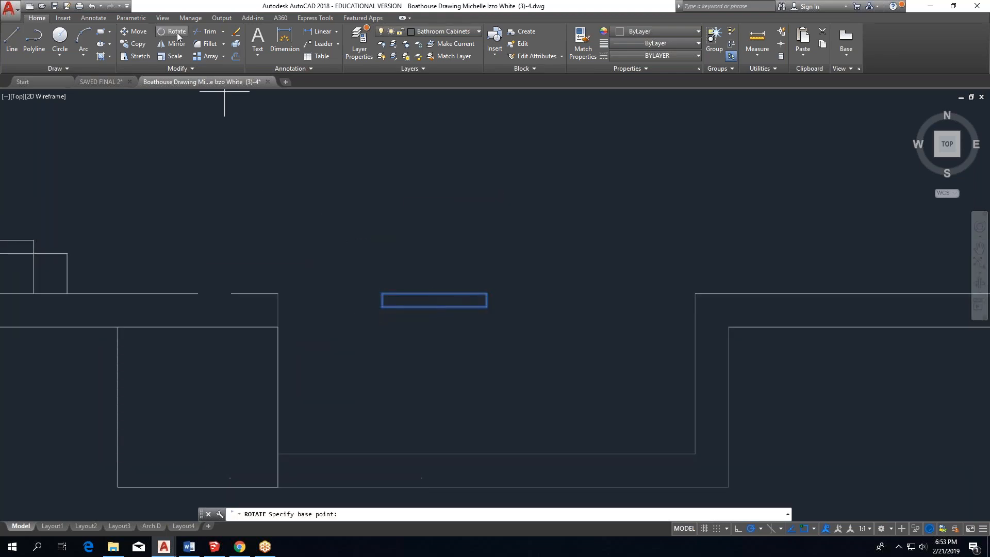
{"action": "left_click", "coordinate": [382, 307]}
{"action": "key", "text": "BackSpace"}
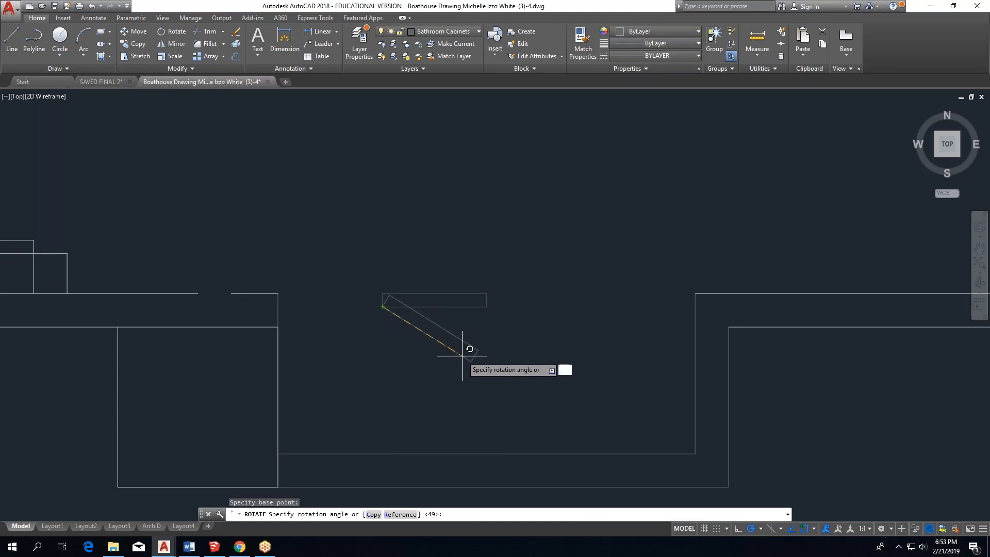
{"action": "key", "text": "Return"}
{"action": "left_click", "coordinate": [477, 209]}
{"action": "left_click", "coordinate": [331, 348]}
{"action": "left_click", "coordinate": [176, 44]}
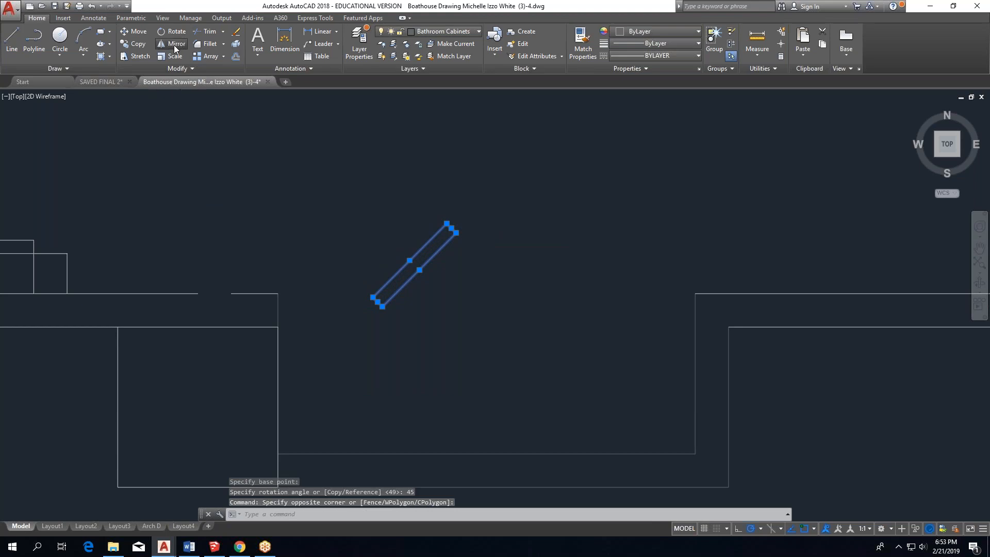
{"action": "left_click", "coordinate": [373, 297]}
{"action": "left_click", "coordinate": [372, 206]}
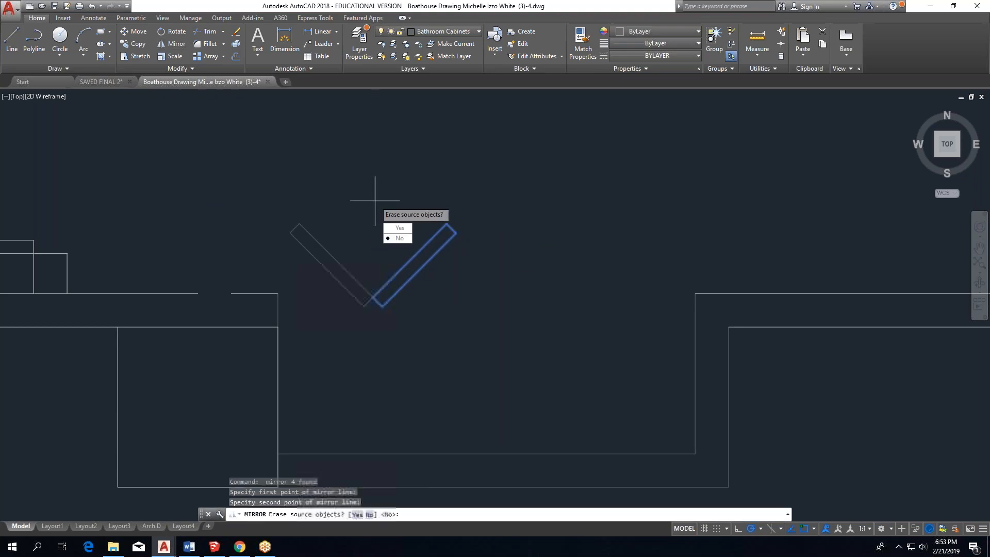
{"action": "key", "text": "Escape"}
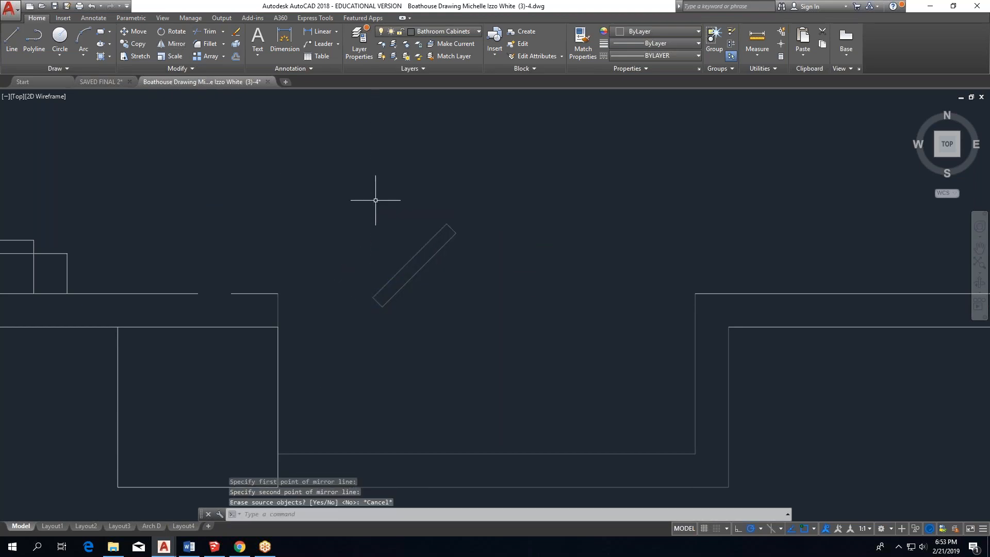
Mirror the angled door panel across a vertical line through its upper east corner, keeping the original.
{"action": "left_click", "coordinate": [477, 192]}
{"action": "left_click", "coordinate": [318, 361]}
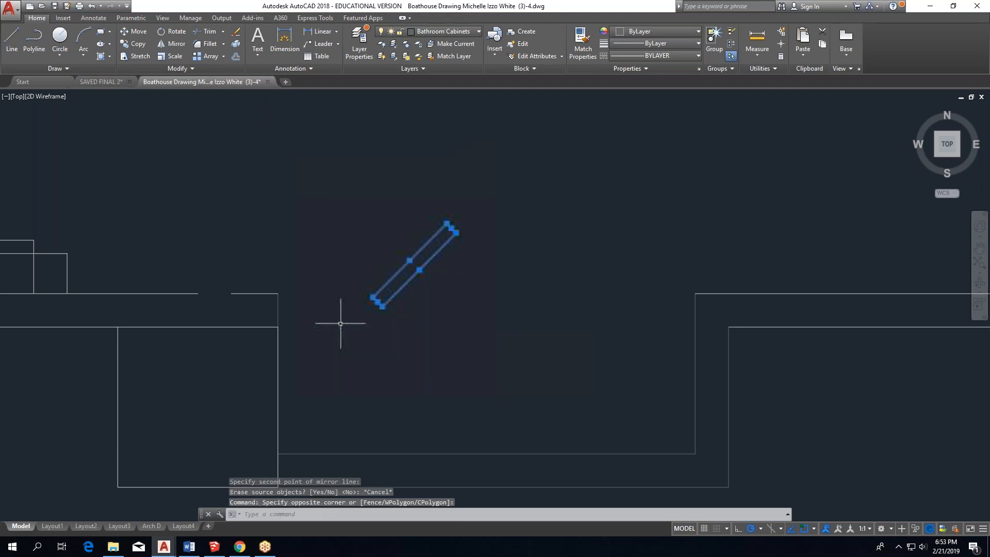
{"action": "left_click", "coordinate": [172, 44]}
{"action": "left_click", "coordinate": [456, 233]}
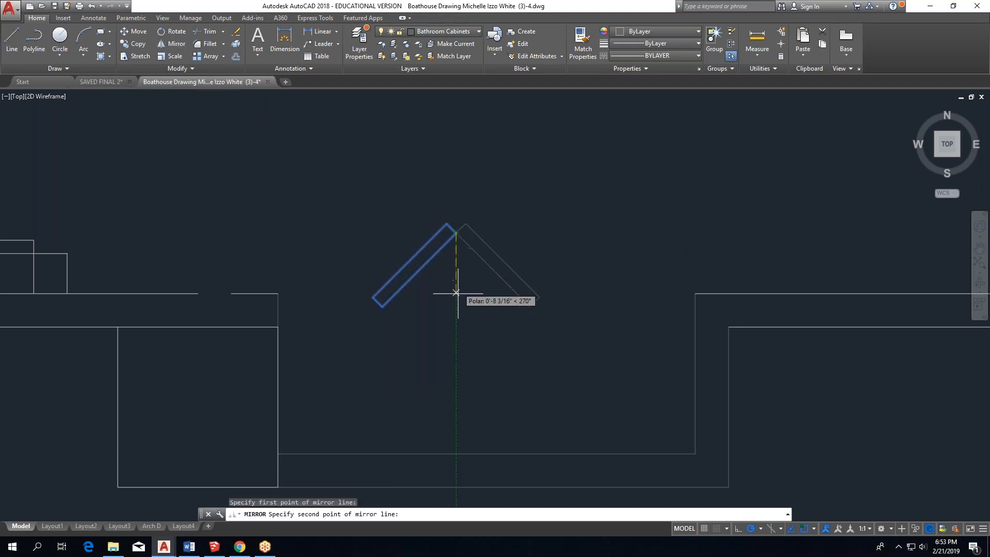
{"action": "left_click", "coordinate": [456, 330]}
{"action": "key", "text": "Return"}
Move the folding pair of panels so its west corner meets the west corner of the closet opening.
{"action": "left_click", "coordinate": [587, 185]}
{"action": "left_click", "coordinate": [312, 382]}
{"action": "left_click", "coordinate": [126, 31]}
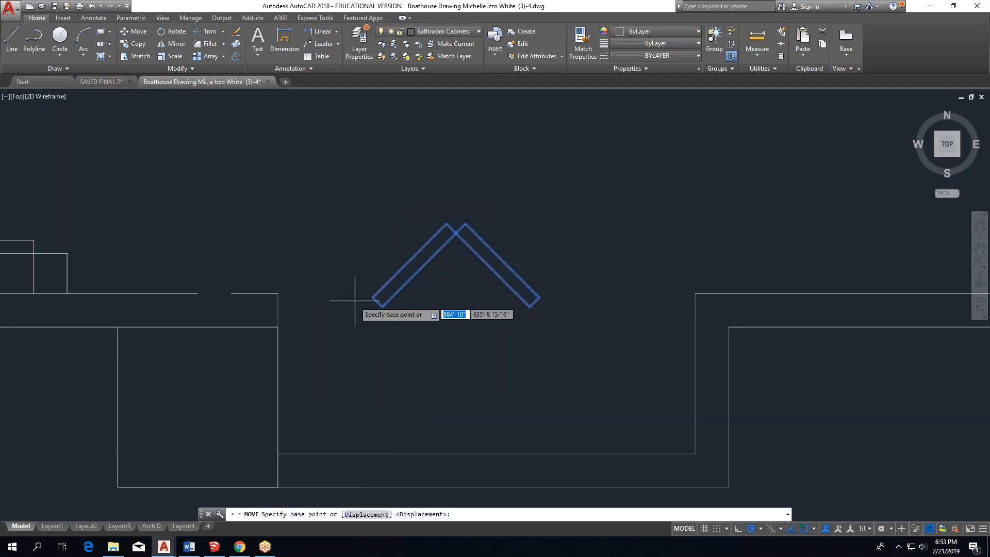
{"action": "left_click", "coordinate": [372, 298]}
{"action": "left_click", "coordinate": [279, 293]}
Copy the folding pair of panels so the copy's east corner meets the east corner of the closet opening.
{"action": "left_click", "coordinate": [542, 206]}
{"action": "left_click", "coordinate": [312, 318]}
{"action": "left_click", "coordinate": [484, 187]}
{"action": "left_click", "coordinate": [277, 341]}
{"action": "left_click", "coordinate": [133, 44]}
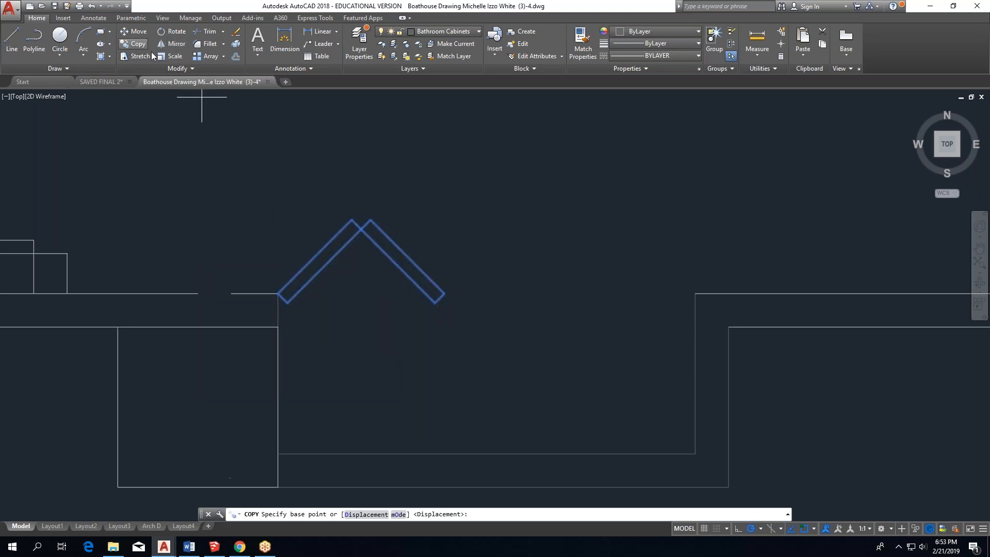
{"action": "left_click", "coordinate": [444, 293]}
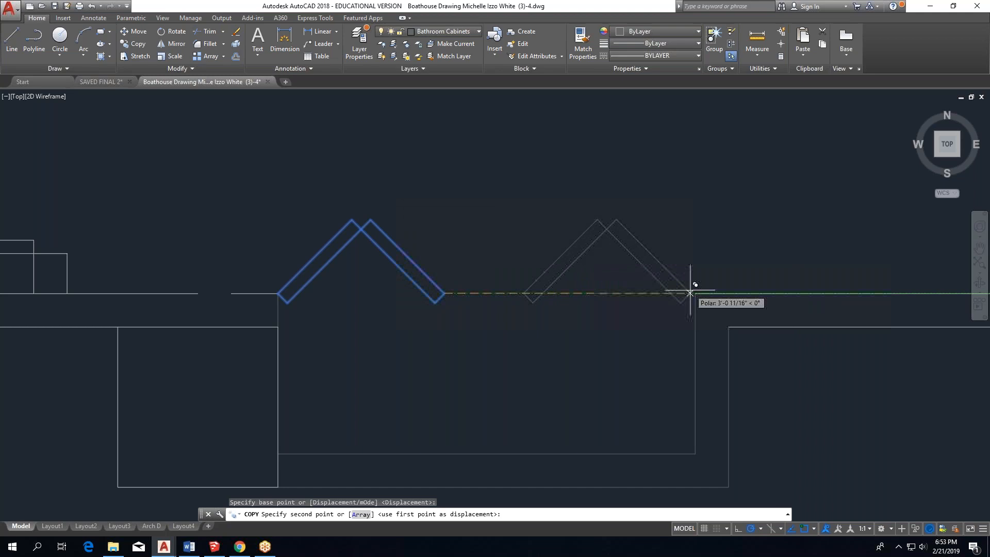
{"action": "left_click", "coordinate": [691, 283]}
{"action": "scroll", "coordinate": [464, 294], "scroll_direction": "down", "scroll_amount": 2}
{"action": "key", "text": "Escape"}
{"action": "mouse_move", "coordinate": [521, 232]}
{"action": "middle_mouse_down"}
{"action": "mouse_move", "coordinate": [448, 287]}
{"action": "mouse_move", "coordinate": [433, 343]}
{"action": "middle_mouse_up"}
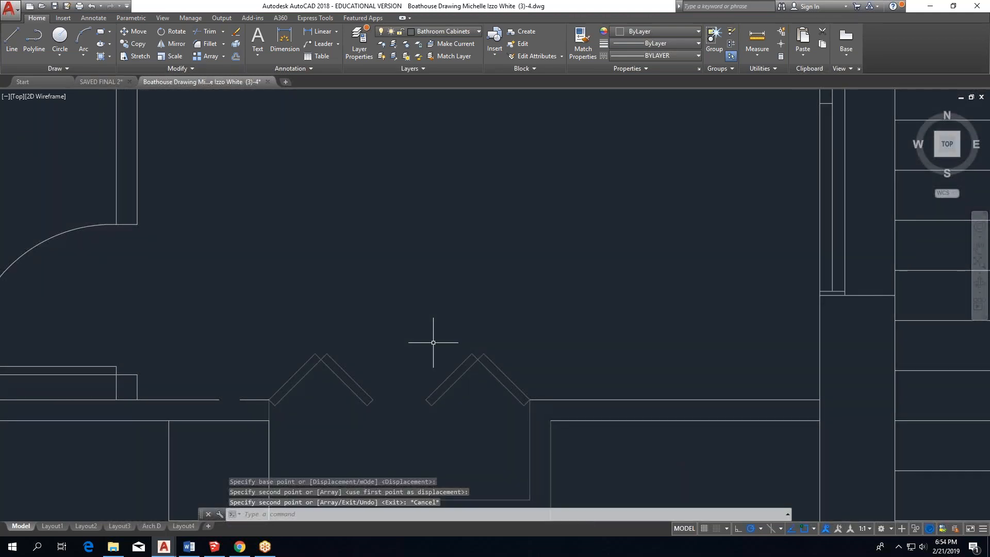
{"action": "scroll", "coordinate": [433, 342], "scroll_direction": "down", "scroll_amount": 2}
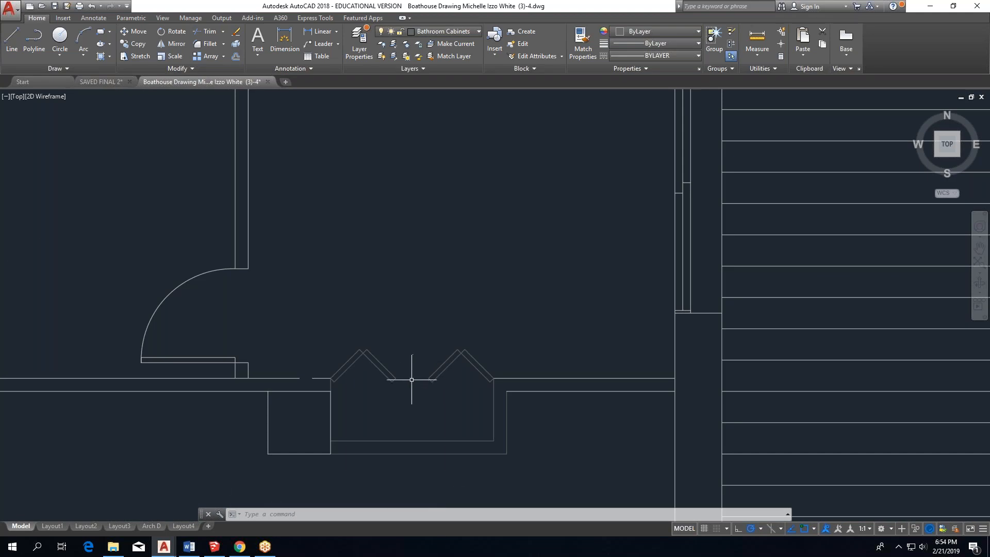
{"action": "scroll", "coordinate": [427, 360], "scroll_direction": "down", "scroll_amount": 2}
{"action": "middle_click_drag", "start_coordinate": [466, 324], "coordinate": [466, 345]}
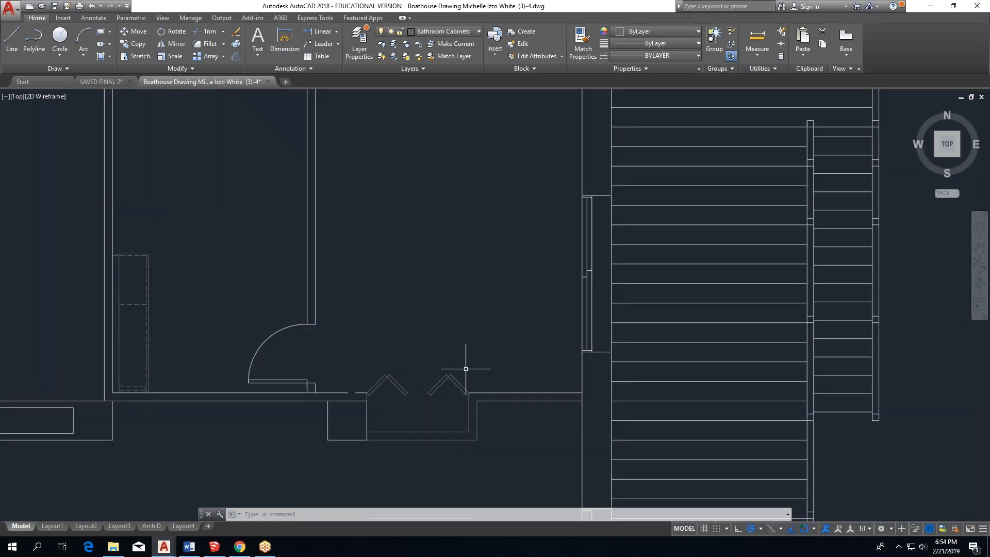
{"action": "left_click", "coordinate": [466, 369]}
{"action": "key", "text": "Escape"}
Draw a horizontal shelf line across the closet from the midpoint of its east inner wall to the west side.
{"action": "scroll", "coordinate": [399, 405], "scroll_direction": "up", "scroll_amount": 4}
{"action": "middle_click_drag", "start_coordinate": [372, 376], "coordinate": [333, 270]}
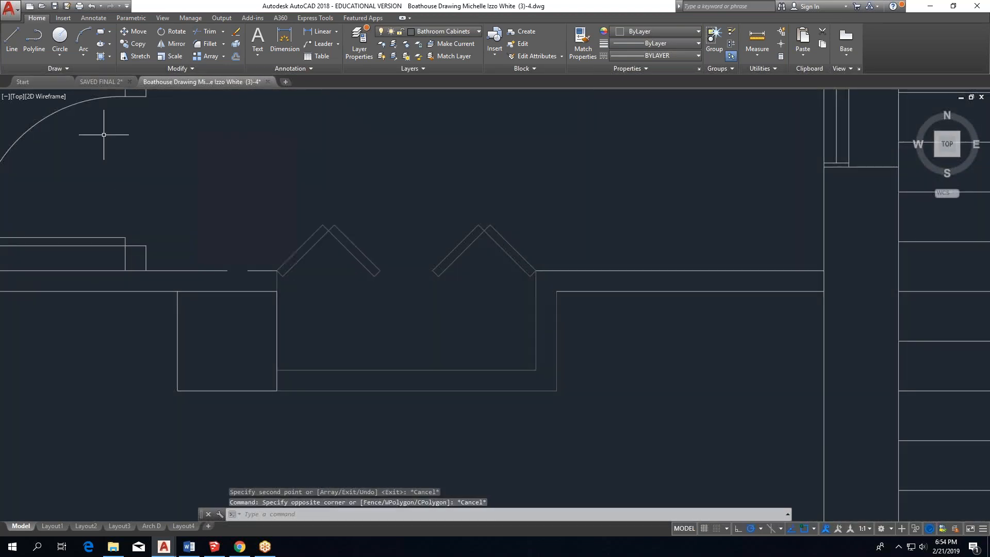
{"action": "left_click", "coordinate": [11, 39]}
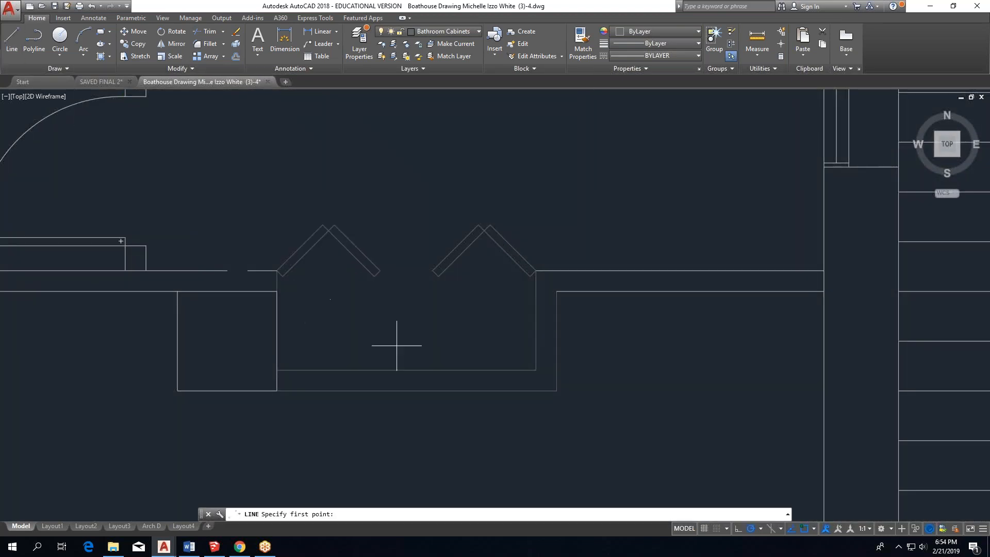
{"action": "left_click", "coordinate": [536, 320]}
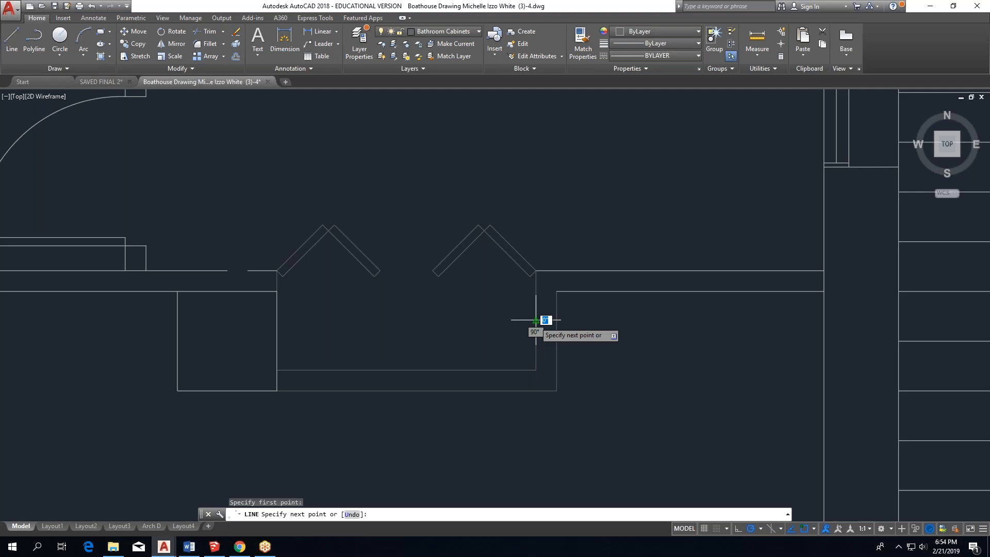
{"action": "left_click", "coordinate": [276, 320]}
{"action": "key", "text": "Escape"}
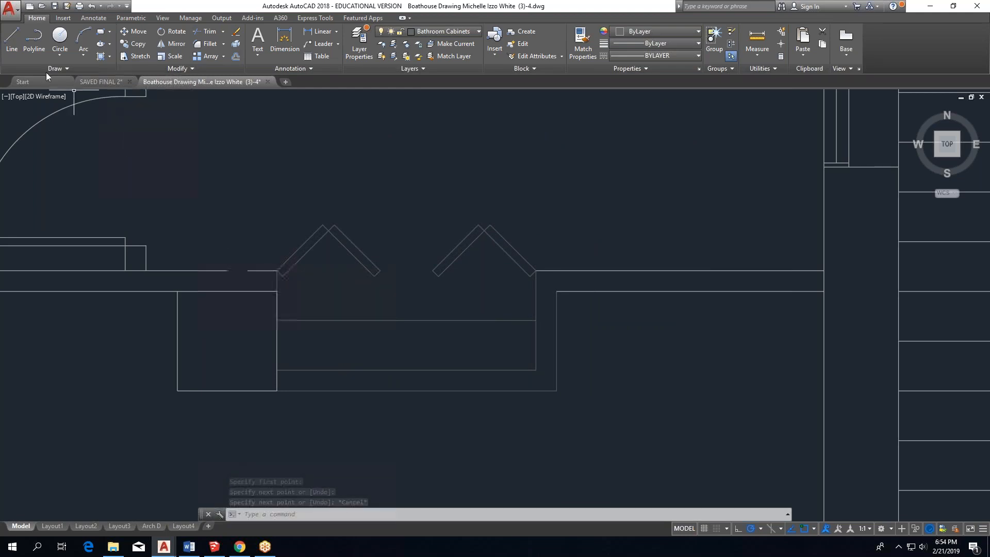
Draw a second horizontal line from the midpoint of the square column's east edge to the closet's east inner wall.
{"action": "left_click", "coordinate": [12, 38]}
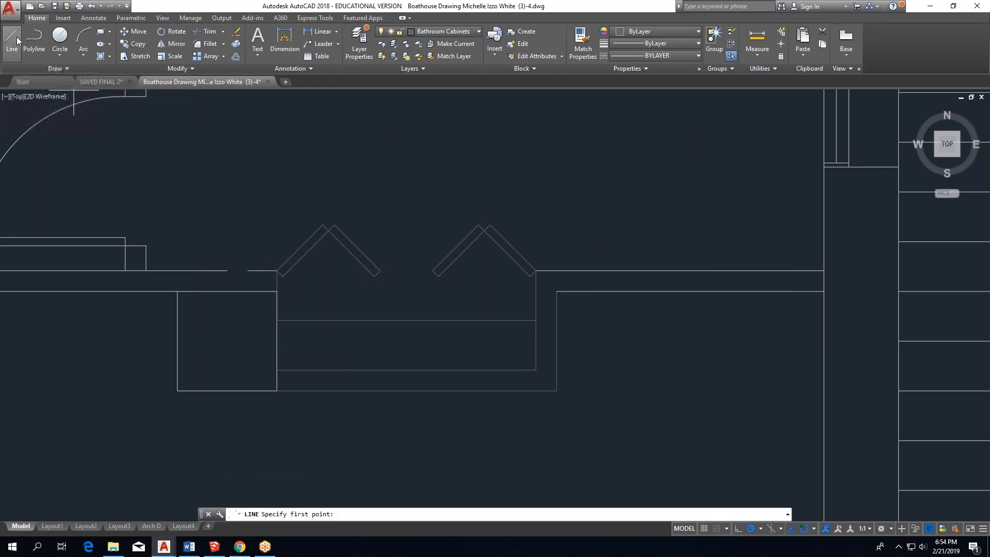
{"action": "left_click", "coordinate": [277, 341]}
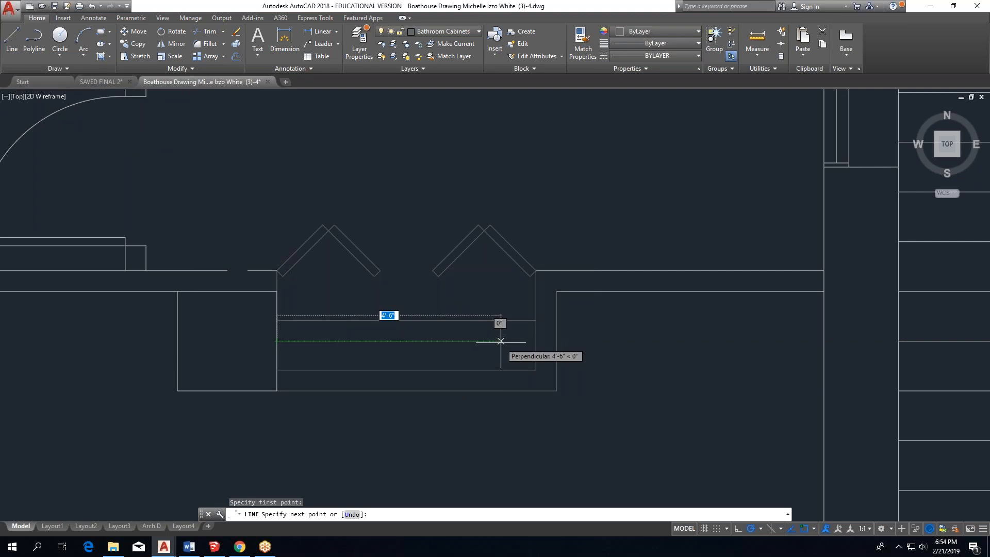
{"action": "left_click", "coordinate": [536, 341]}
{"action": "key", "text": "Escape"}
Change the linetype of the second horizontal closet line to DASHED2.
{"action": "left_click", "coordinate": [463, 334]}
{"action": "left_click", "coordinate": [415, 343]}
{"action": "right_click", "coordinate": [415, 343]}
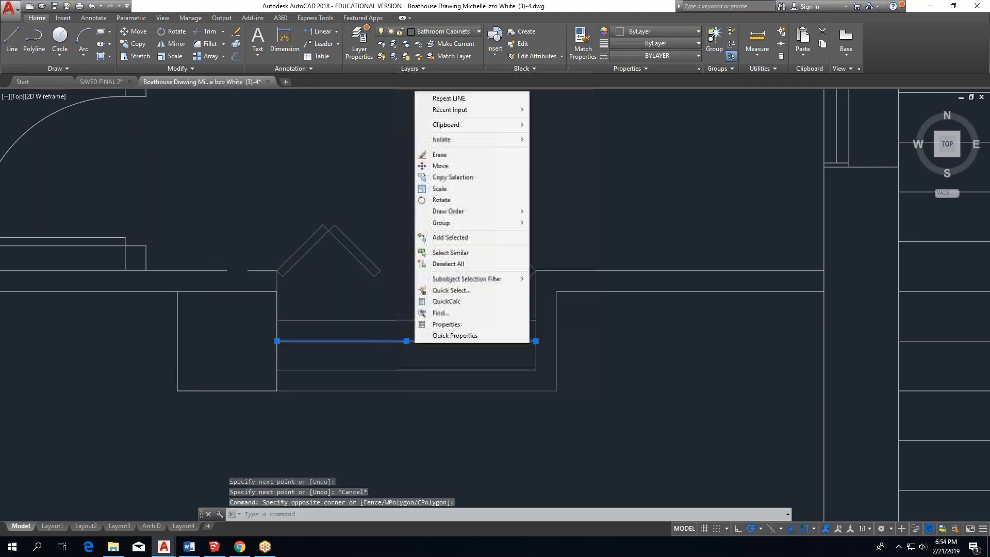
{"action": "left_click", "coordinate": [438, 312]}
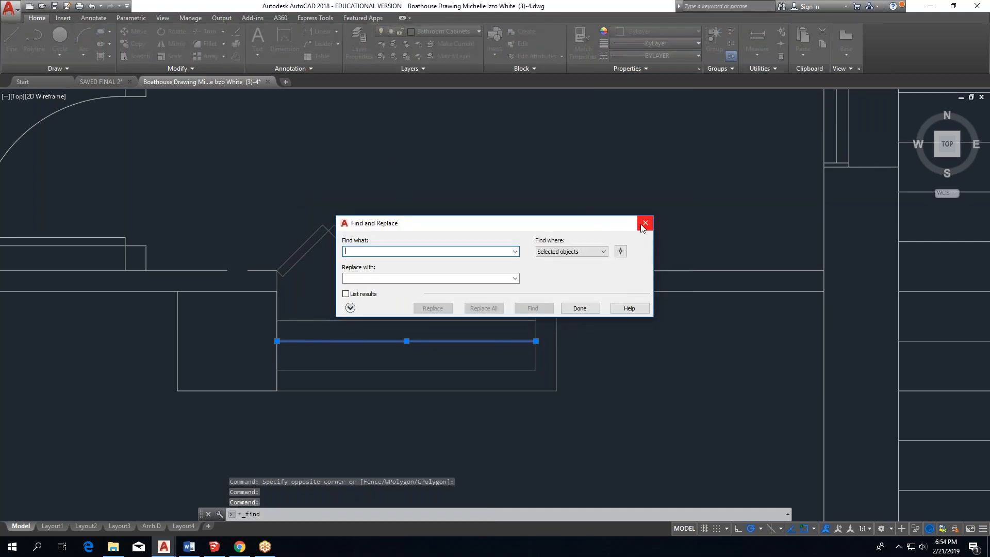
{"action": "left_click", "coordinate": [645, 223]}
{"action": "right_click", "coordinate": [450, 343]}
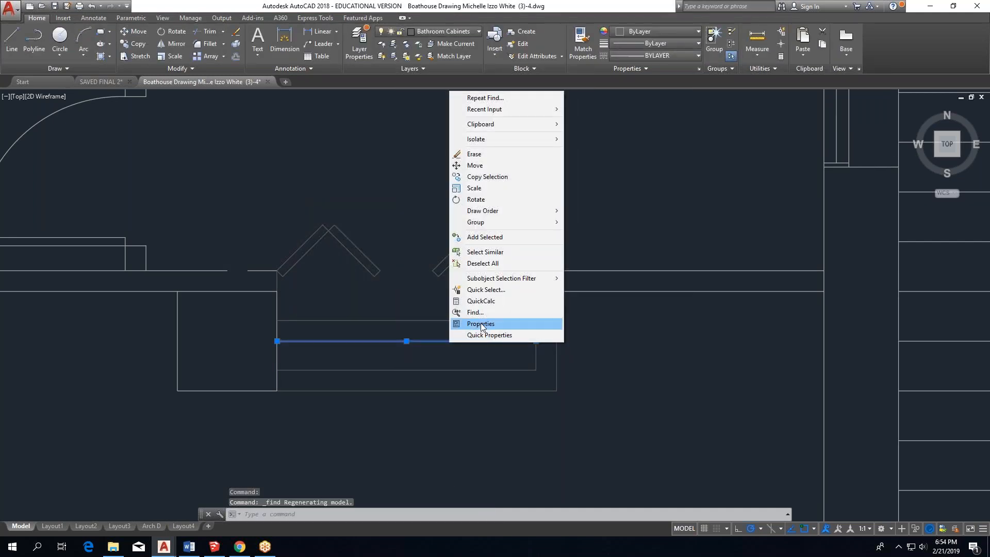
{"action": "left_click", "coordinate": [481, 324]}
{"action": "left_click", "coordinate": [175, 78]}
{"action": "left_click", "coordinate": [243, 80]}
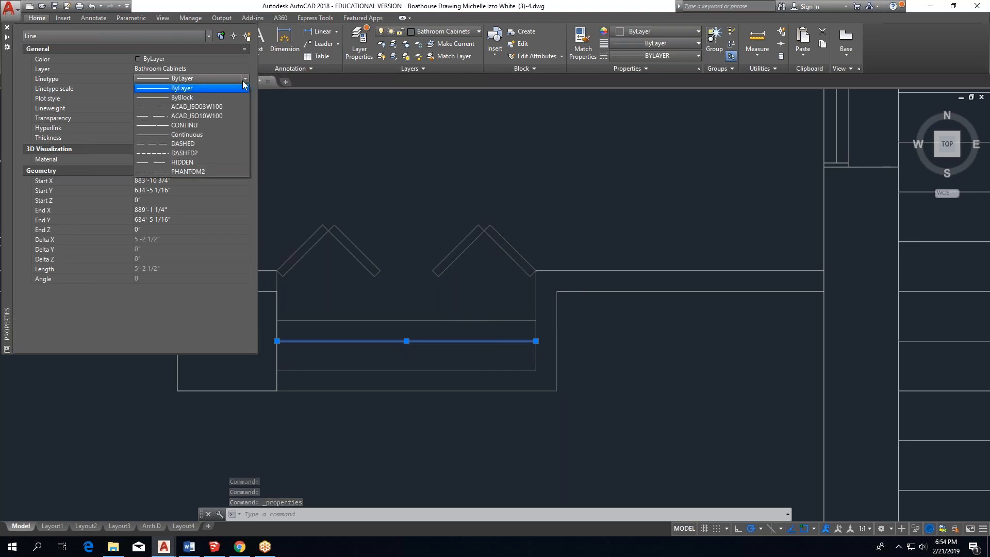
{"action": "left_click", "coordinate": [231, 153]}
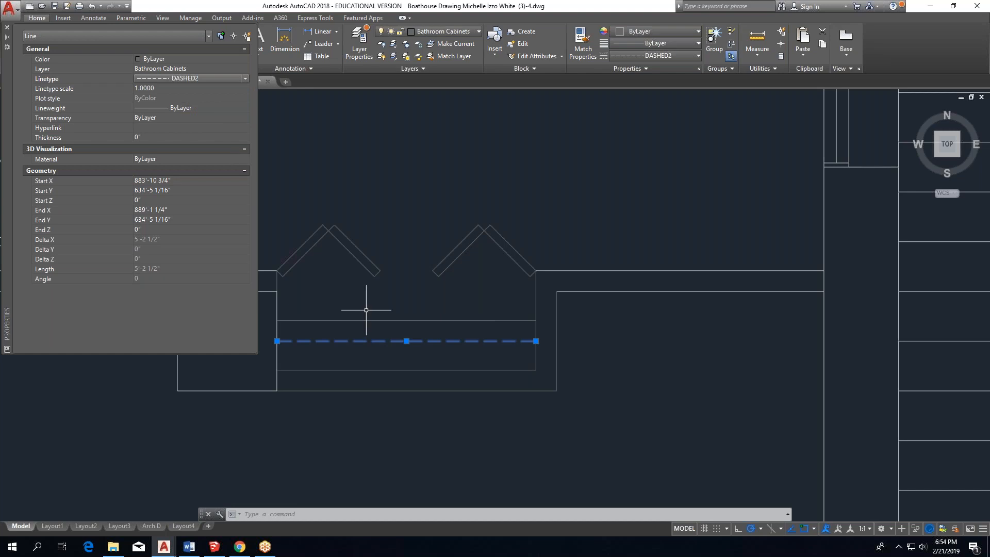
{"action": "left_click", "coordinate": [8, 27]}
{"action": "key", "text": "Escape"}
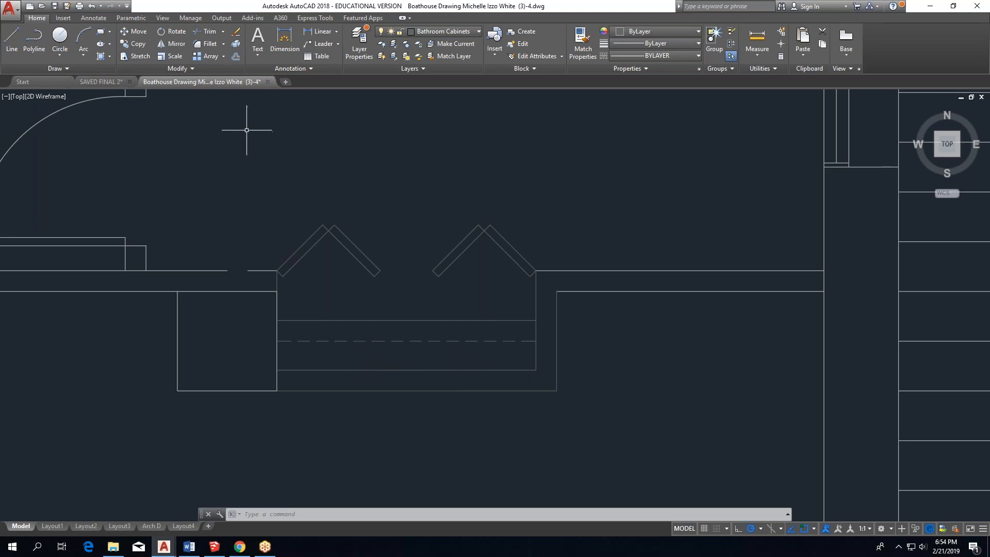
Offset the dashed closet line 1" to the south.
{"action": "left_click", "coordinate": [236, 57]}
{"action": "type", "text": "1"}
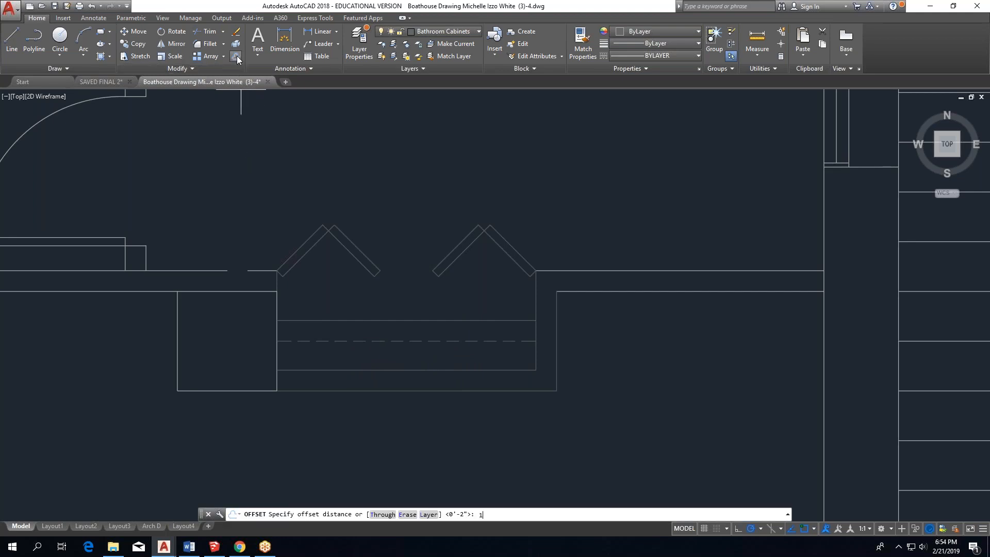
{"action": "type", "text": "\""}
{"action": "key", "text": "Return"}
{"action": "left_click", "coordinate": [448, 341]}
{"action": "left_click", "coordinate": [447, 366]}
{"action": "key", "text": "Escape"}
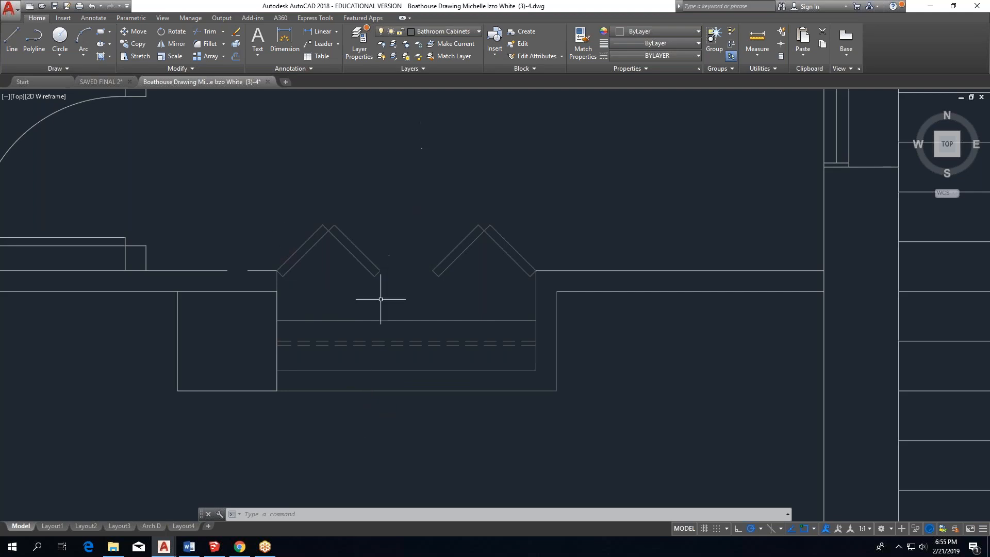
Erase both pairs of folding door panels from the closet opening, including the leftover short end lines.
{"action": "scroll", "coordinate": [374, 309], "scroll_direction": "down", "scroll_amount": 5}
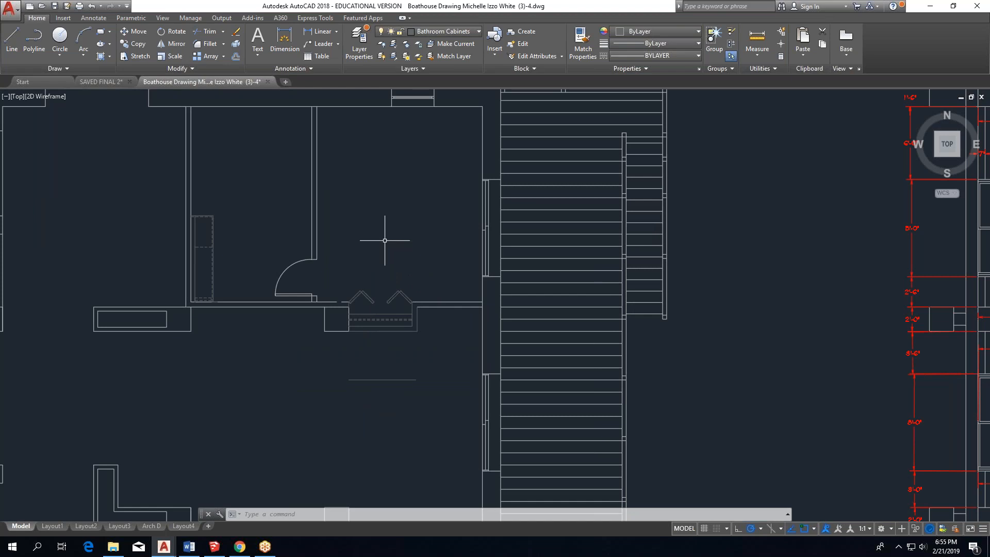
{"action": "left_click", "coordinate": [419, 283]}
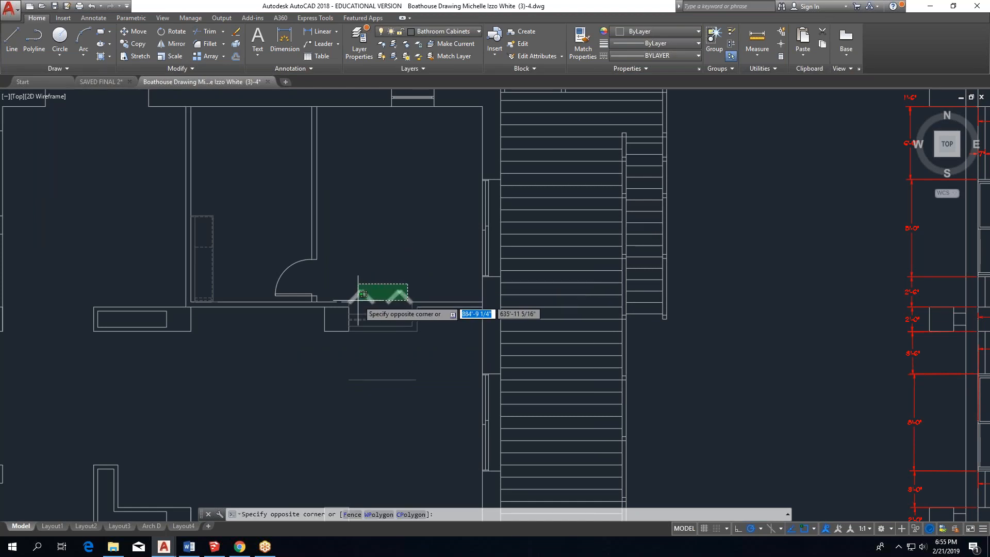
{"action": "left_click", "coordinate": [356, 304]}
{"action": "scroll", "coordinate": [357, 302], "scroll_direction": "down", "scroll_amount": 2}
{"action": "key", "text": "Delete"}
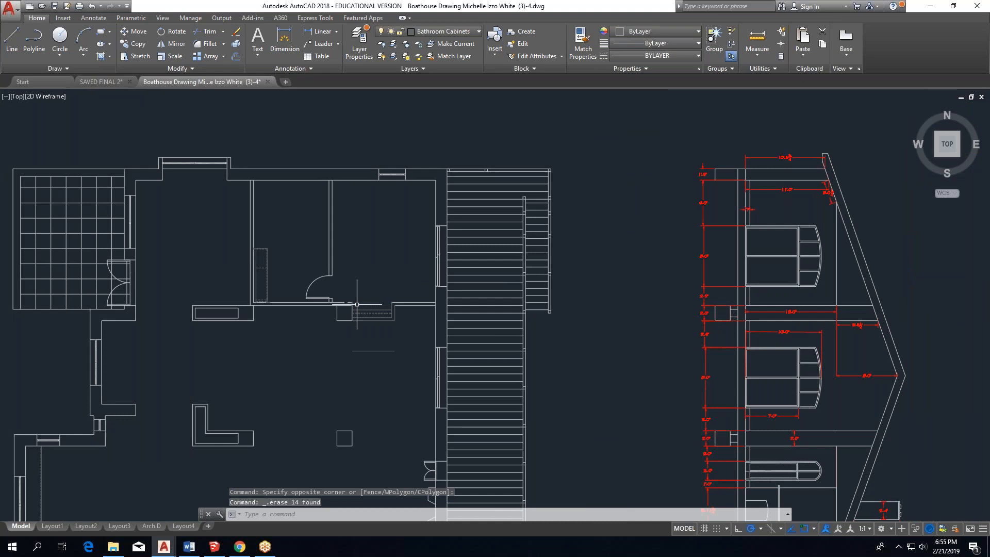
{"action": "scroll", "coordinate": [357, 304], "scroll_direction": "up", "scroll_amount": 4}
{"action": "left_click", "coordinate": [574, 282]}
{"action": "left_click", "coordinate": [568, 294]}
{"action": "key", "text": "Delete"}
{"action": "left_click", "coordinate": [382, 274]}
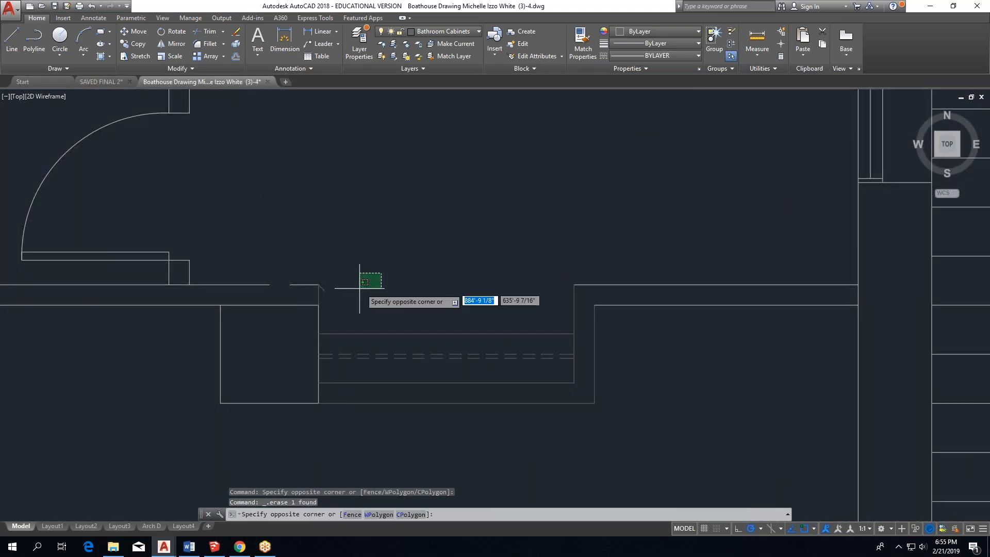
{"action": "left_click", "coordinate": [323, 302]}
{"action": "key", "text": "Delete"}
{"action": "scroll", "coordinate": [490, 280], "scroll_direction": "down", "scroll_amount": 5}
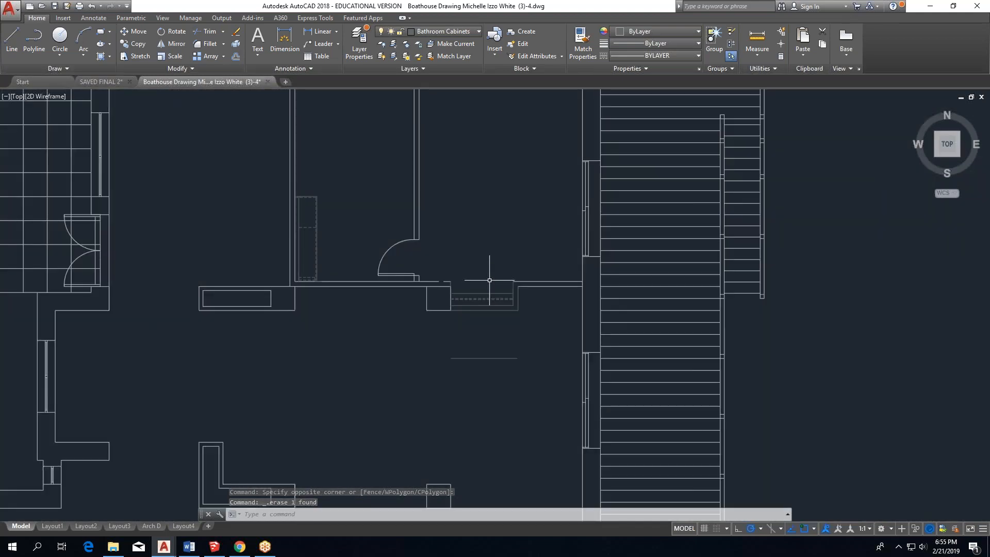
Switch to Chrome and review the Assignment 6 requirements for walls, closets, master bath and kitchen.
{"action": "left_click", "coordinate": [240, 547]}
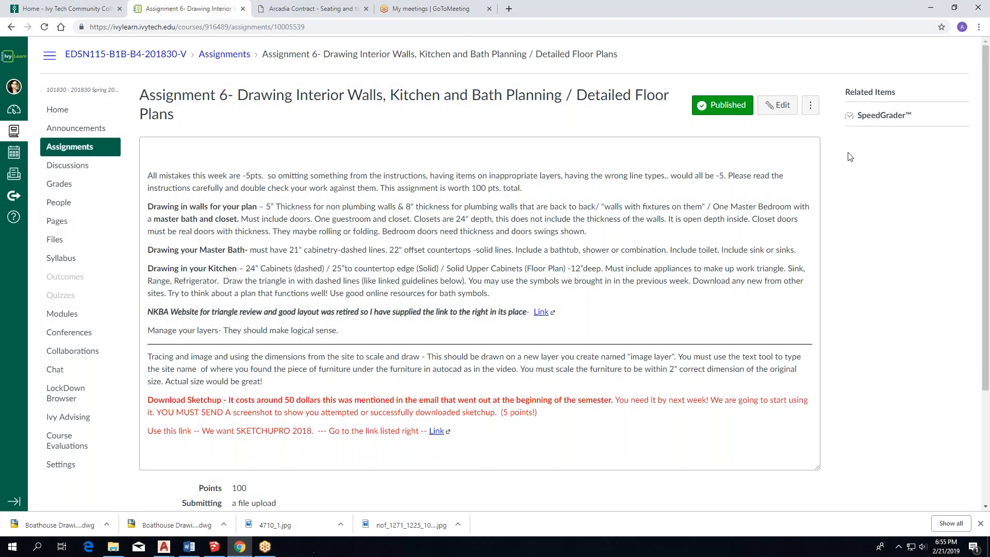
{"action": "left_click", "coordinate": [898, 120]}
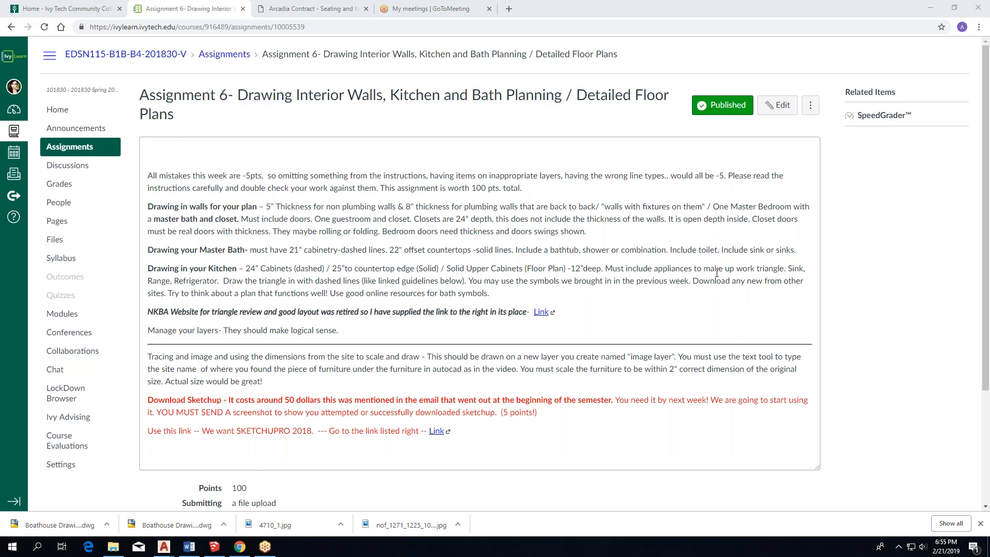
Open the NKBA kitchen planning guidelines linked in the Assignment 6 instructions.
{"action": "left_click", "coordinate": [541, 312]}
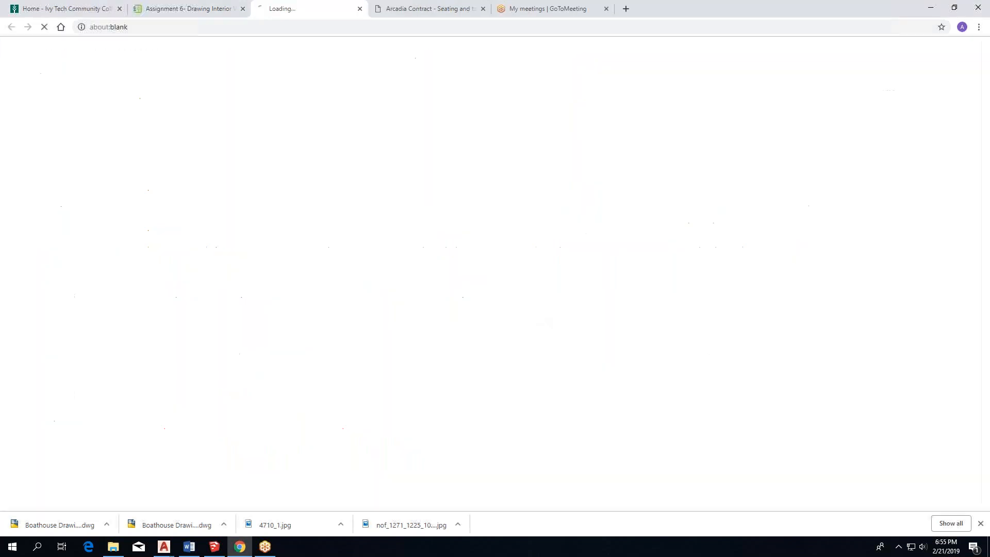
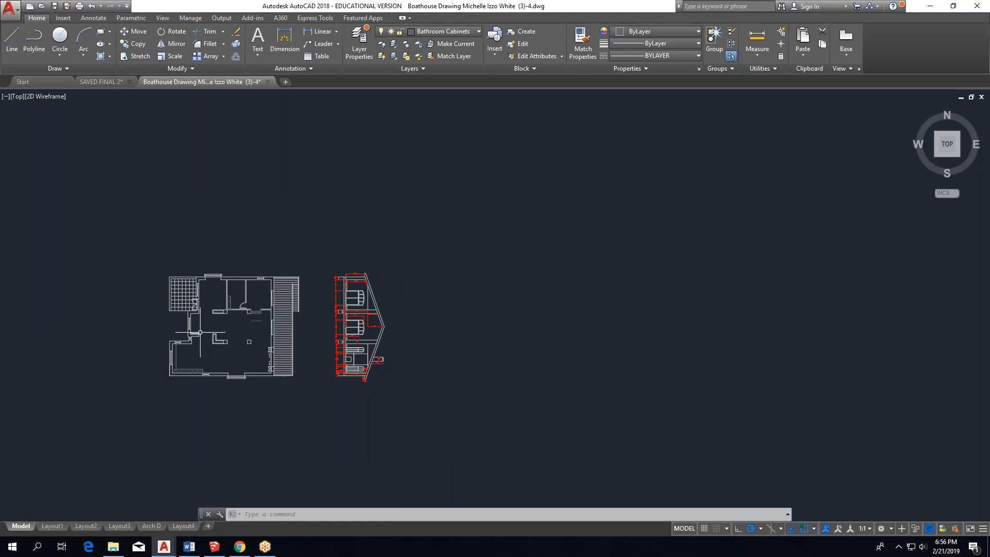
Switch to the SAVED FINAL 2 drawing in AutoCAD and set the current linetype to DASHED2 for new lines.
{"action": "left_click", "coordinate": [99, 83]}
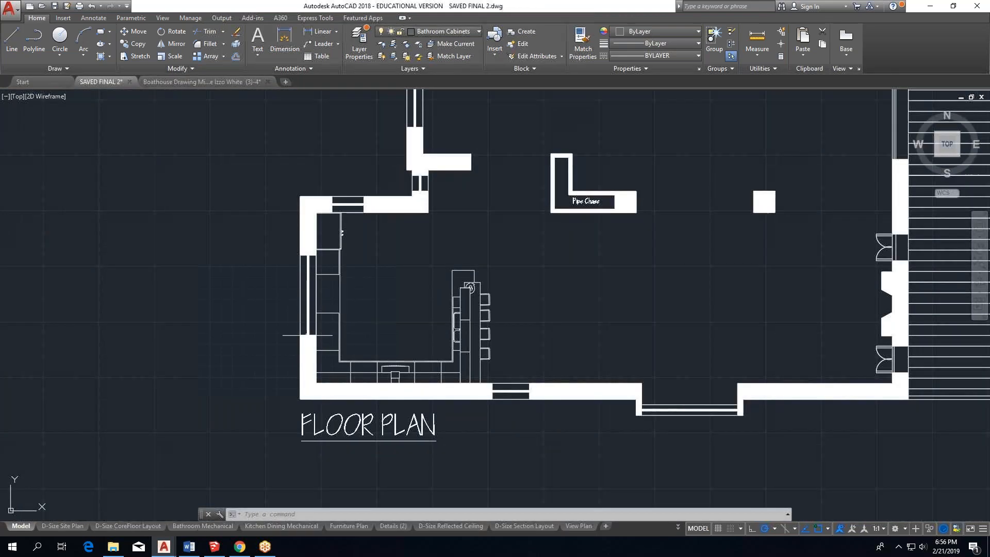
{"action": "left_click", "coordinate": [459, 31]}
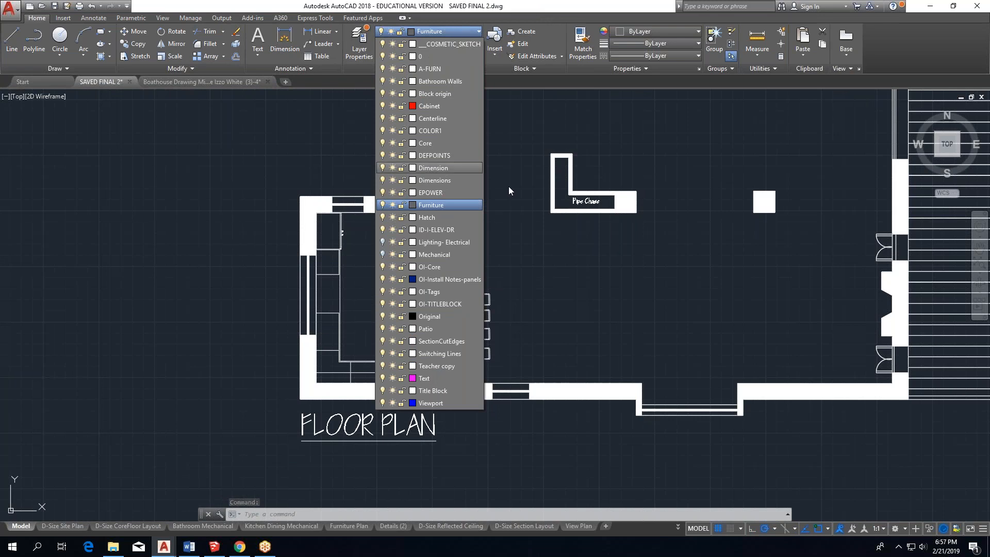
{"action": "left_click", "coordinate": [517, 158]}
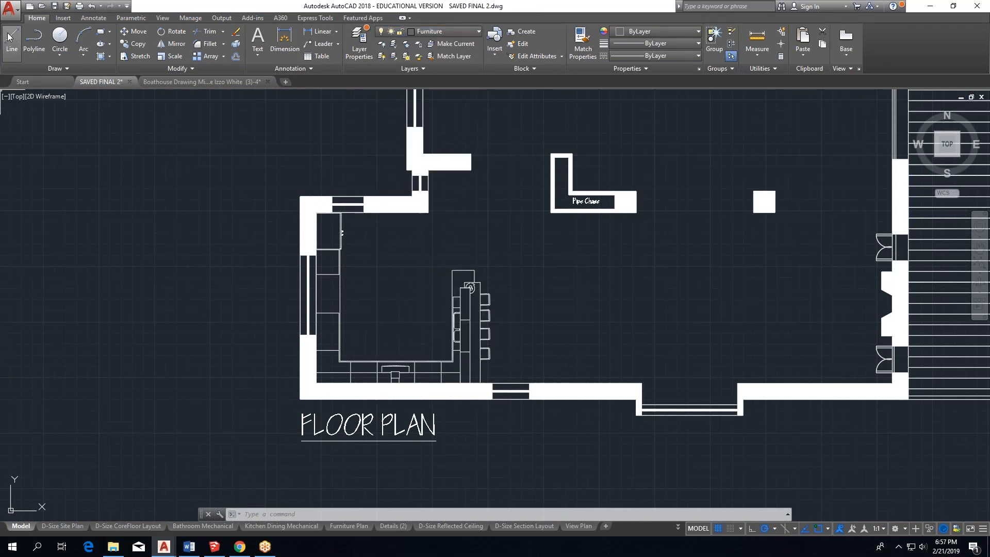
{"action": "left_click", "coordinate": [17, 45]}
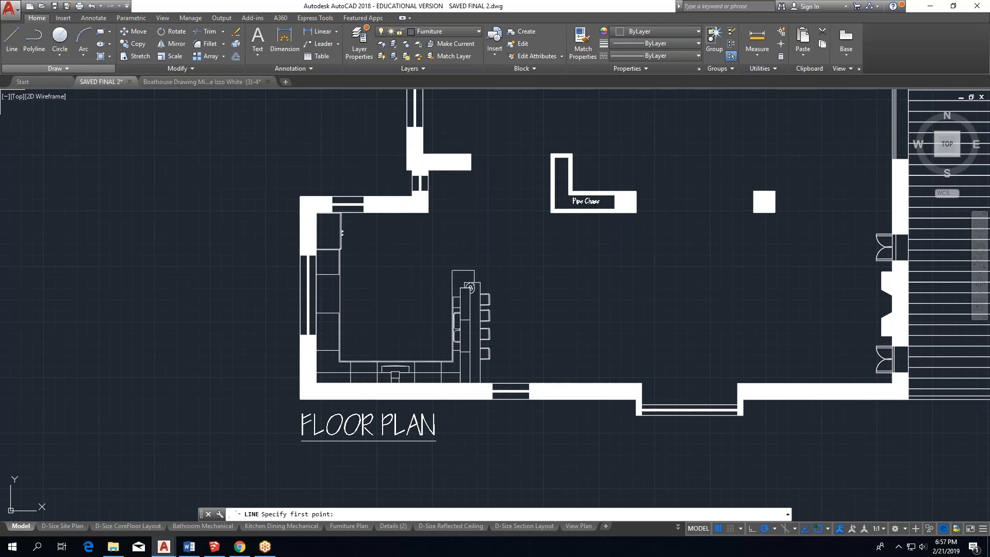
{"action": "left_click", "coordinate": [675, 44]}
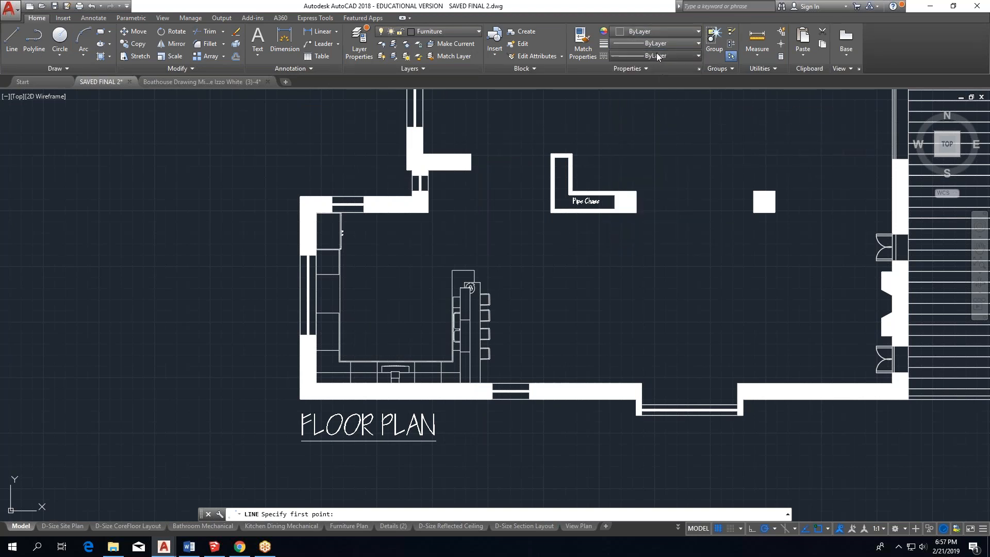
{"action": "left_click", "coordinate": [657, 55]}
{"action": "left_click", "coordinate": [646, 146]}
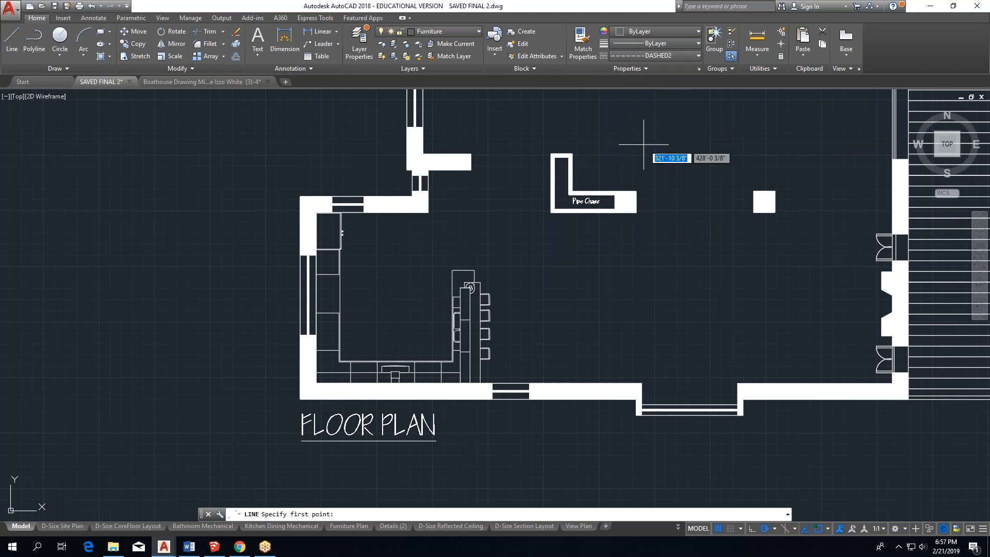
Draw the kitchen work triangle with dashed lines from the sink to the range, to the refrigerator front, and back to the sink.
{"action": "left_click", "coordinate": [363, 266]}
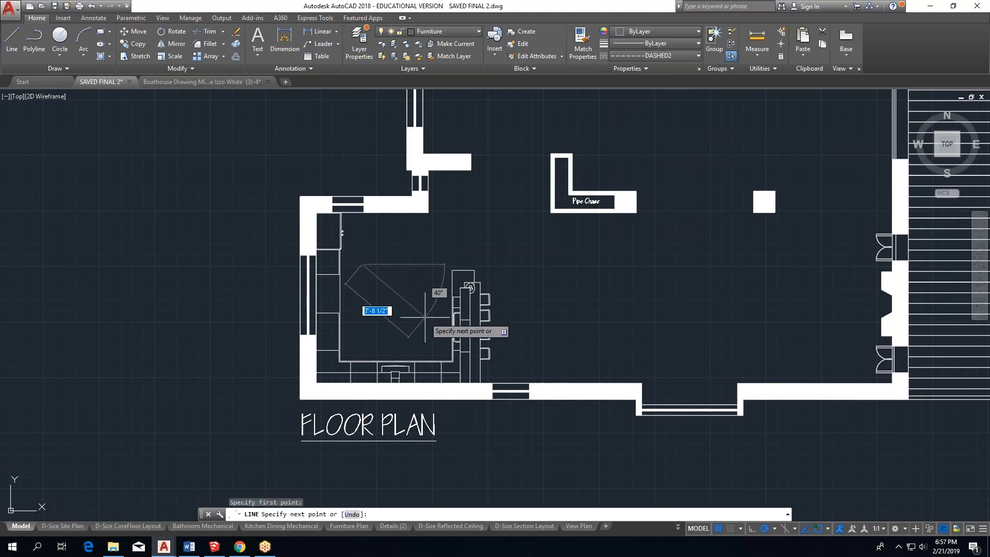
{"action": "key", "text": "Escape"}
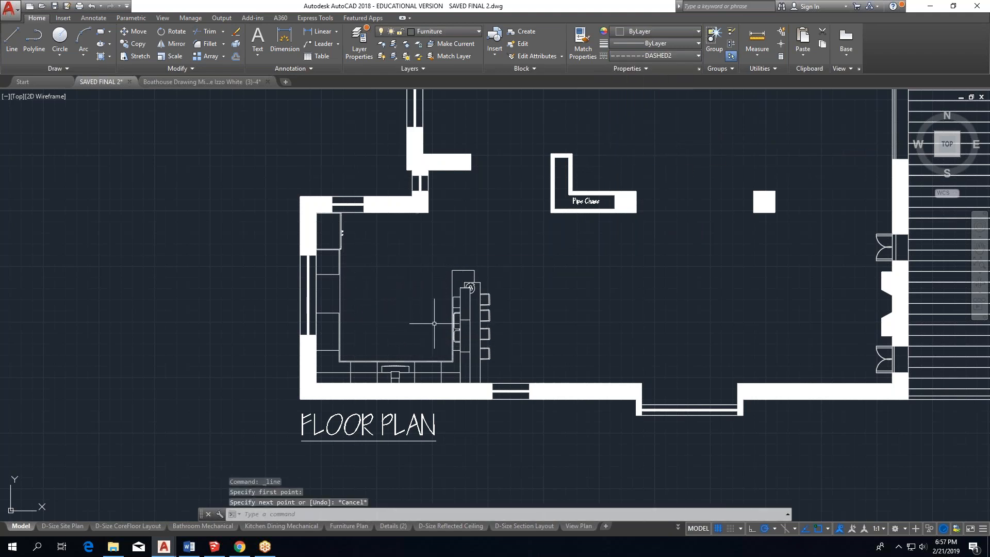
{"action": "key", "text": "Return"}
{"action": "scroll", "coordinate": [453, 375], "scroll_direction": "up", "scroll_amount": 4}
{"action": "left_click", "coordinate": [312, 415]}
{"action": "left_click", "coordinate": [312, 415]}
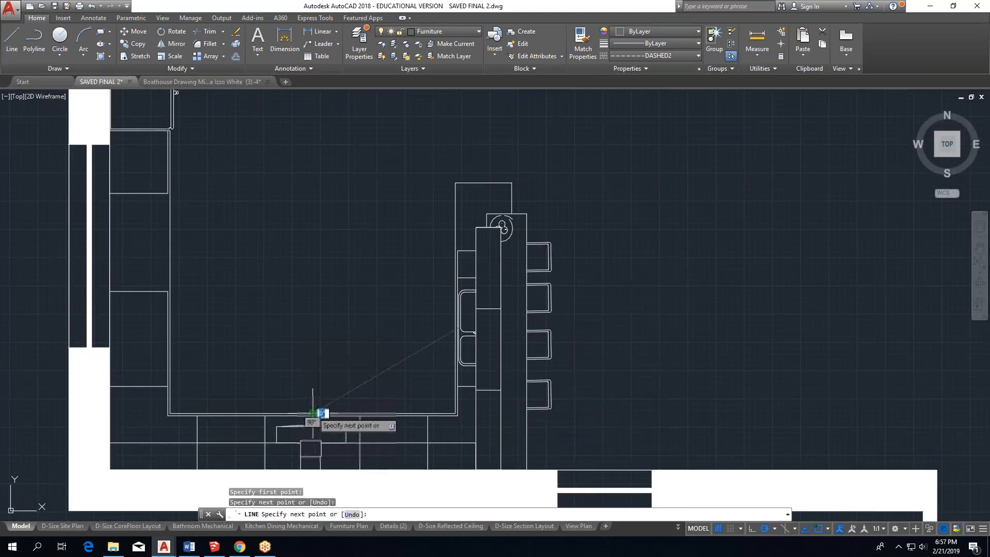
{"action": "scroll", "coordinate": [216, 313], "scroll_direction": "down", "scroll_amount": 5}
{"action": "scroll", "coordinate": [195, 189], "scroll_direction": "up", "scroll_amount": 5}
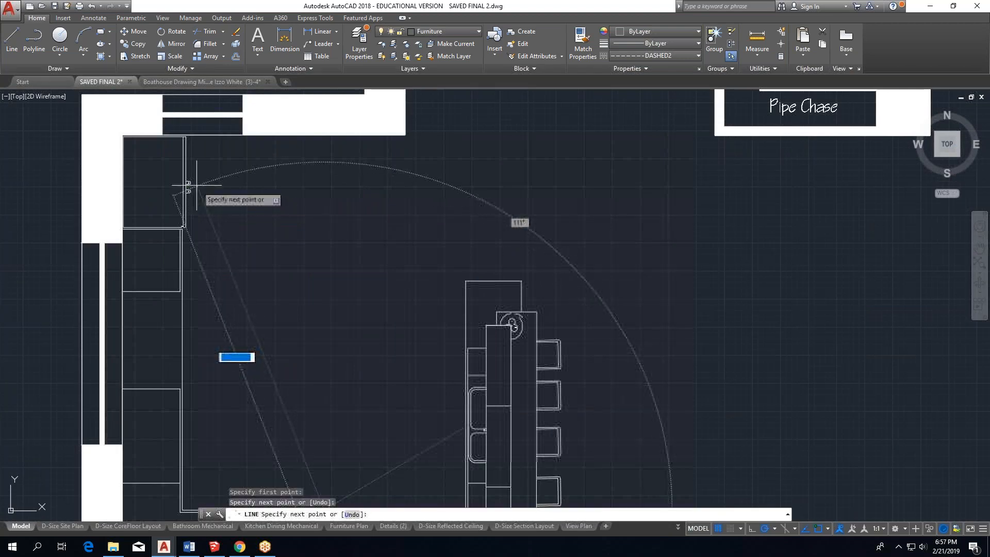
{"action": "left_click", "coordinate": [187, 185]}
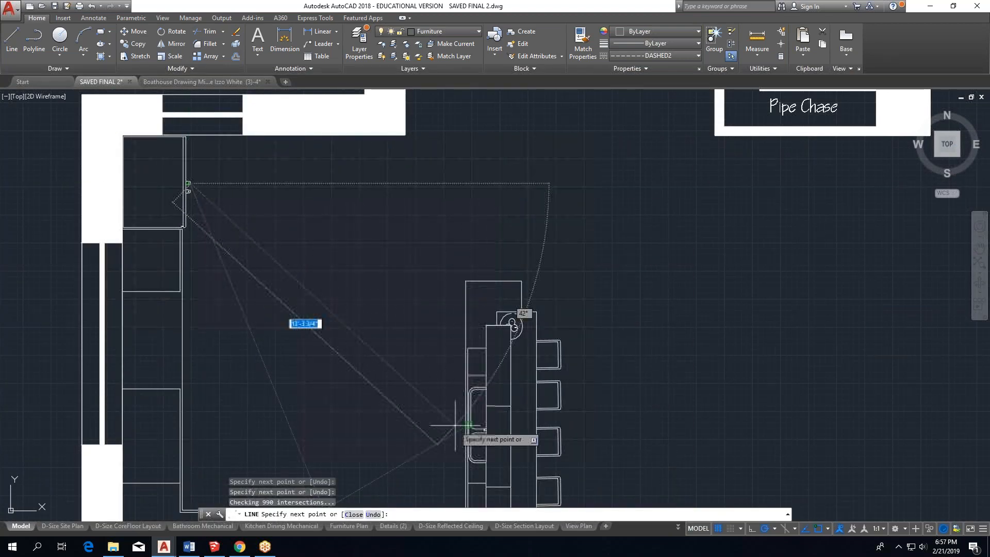
{"action": "left_click", "coordinate": [464, 426]}
{"action": "key", "text": "Escape"}
{"action": "scroll", "coordinate": [450, 386], "scroll_direction": "down", "scroll_amount": 5}
{"action": "scroll", "coordinate": [408, 320], "scroll_direction": "up", "scroll_amount": 8}
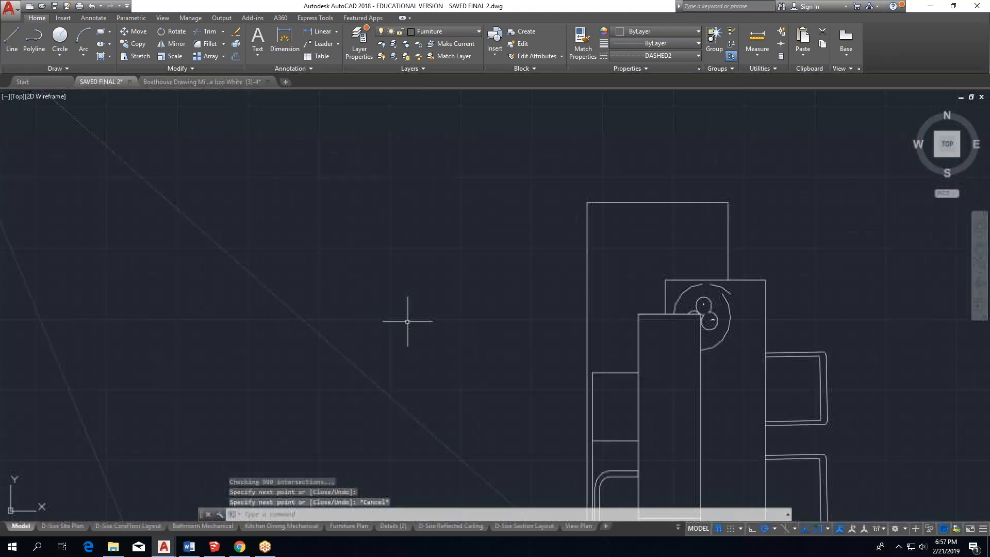
{"action": "scroll", "coordinate": [414, 262], "scroll_direction": "down", "scroll_amount": 8}
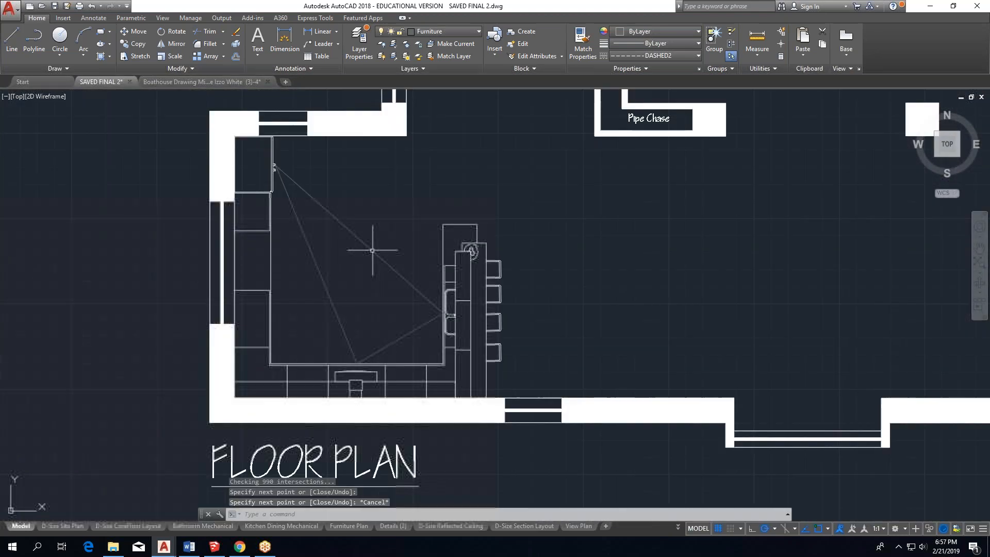
Measure the work triangle leg between the refrigerator and the sink.
{"action": "left_click", "coordinate": [757, 39]}
{"action": "left_click", "coordinate": [274, 166]}
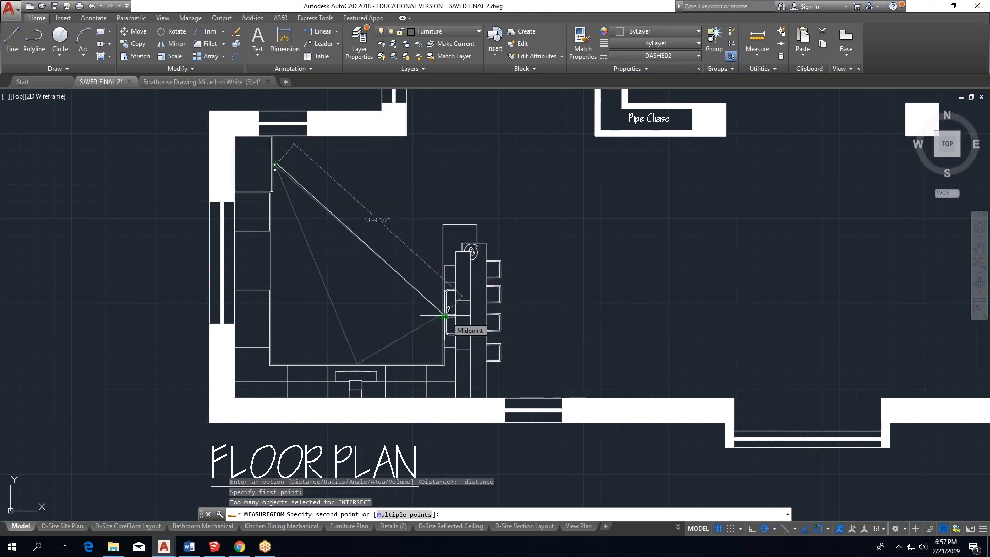
{"action": "key", "text": "Escape"}
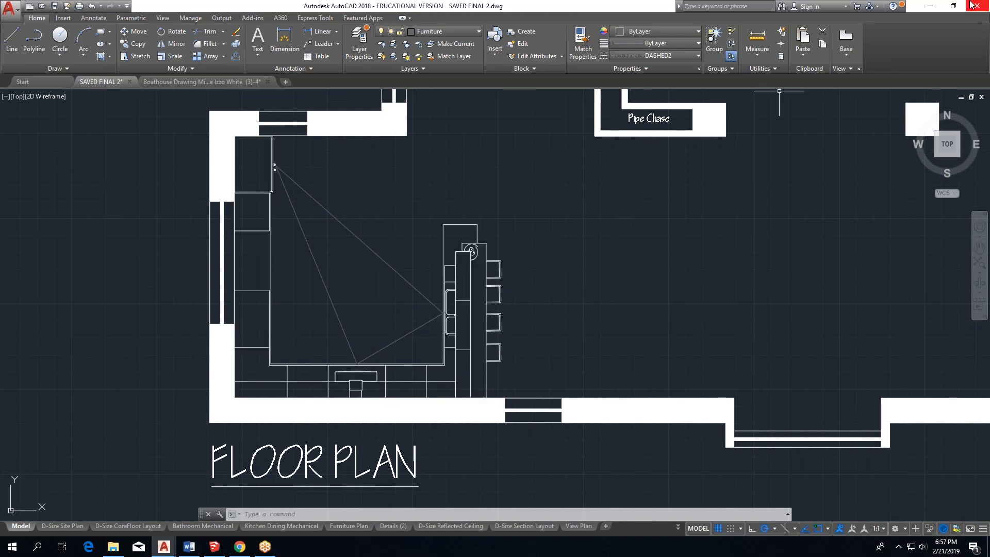
Switch to Chrome, review the NKBA work triangle guidelines, and return to the Assignment 6 requirements.
{"action": "left_click", "coordinate": [236, 547]}
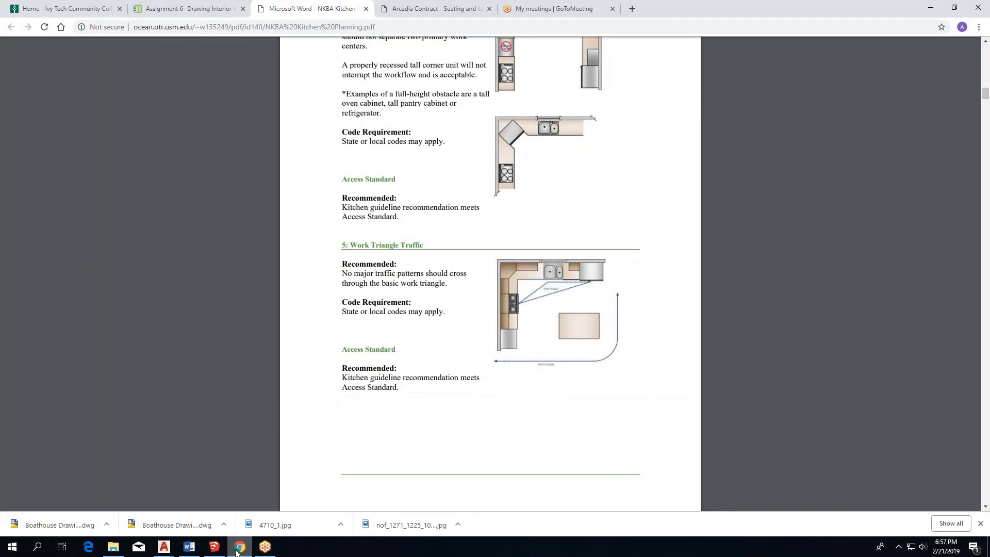
{"action": "left_click", "coordinate": [195, 9]}
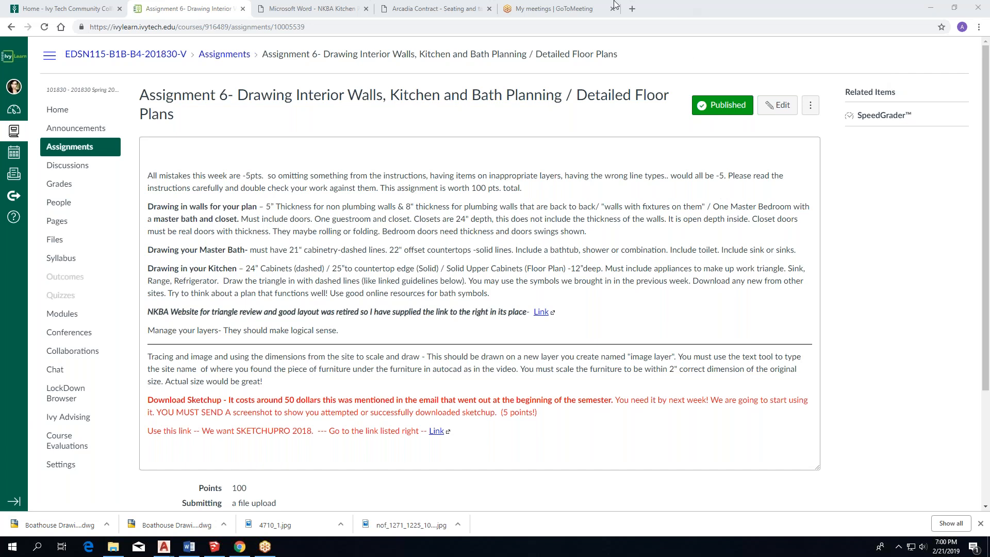
Open the Silero chair from Arcadia's guest seating collection and review its dimension specifications.
{"action": "left_click", "coordinate": [459, 10]}
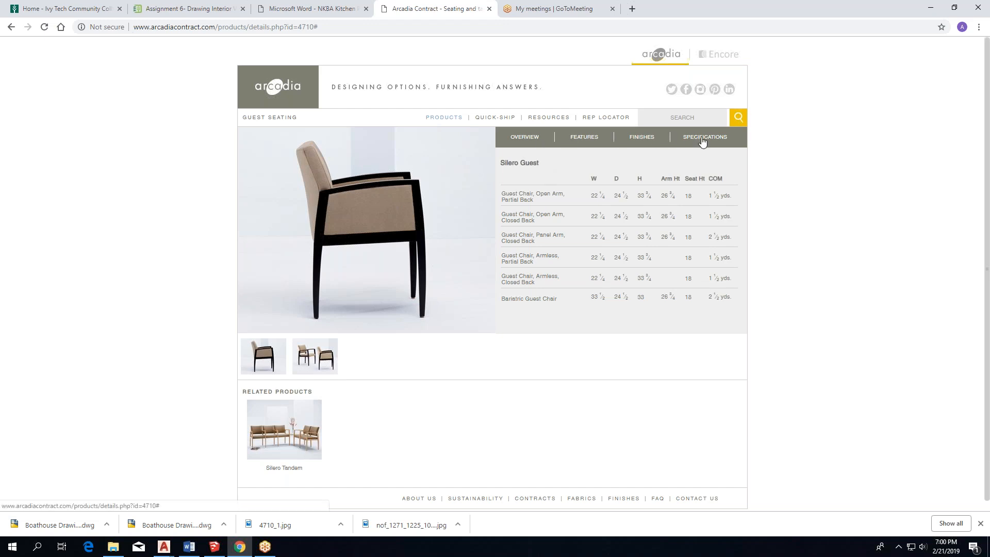
{"action": "left_click", "coordinate": [269, 123]}
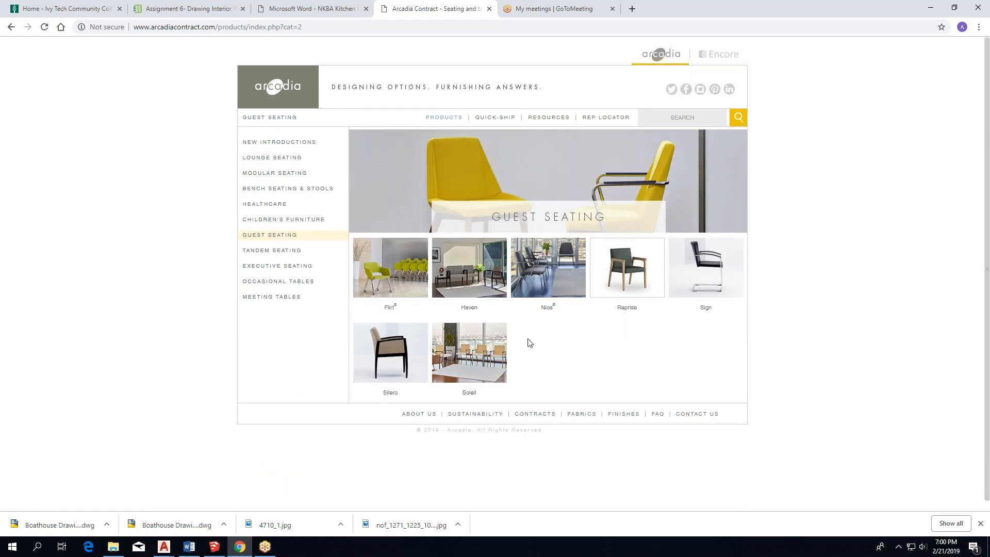
{"action": "left_click", "coordinate": [376, 357]}
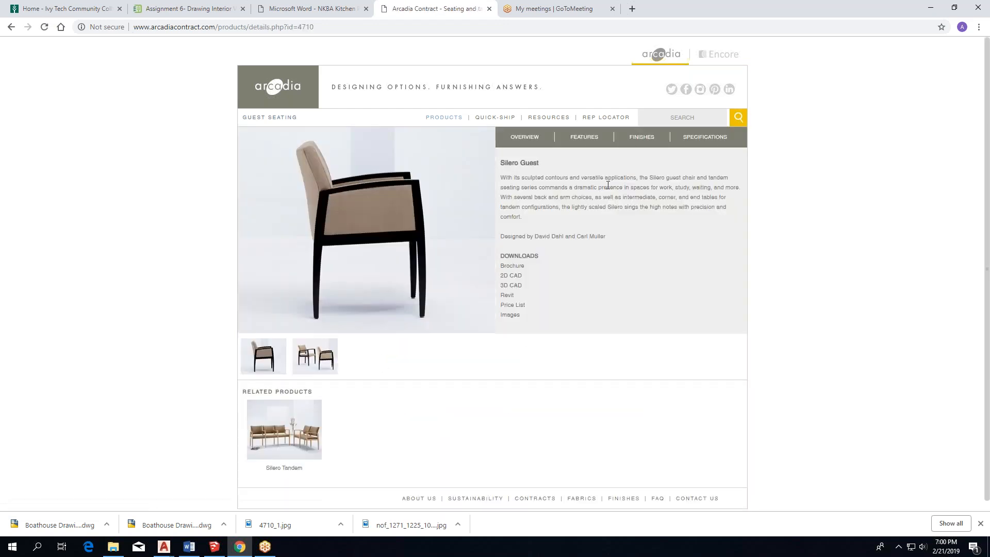
{"action": "left_click", "coordinate": [708, 146]}
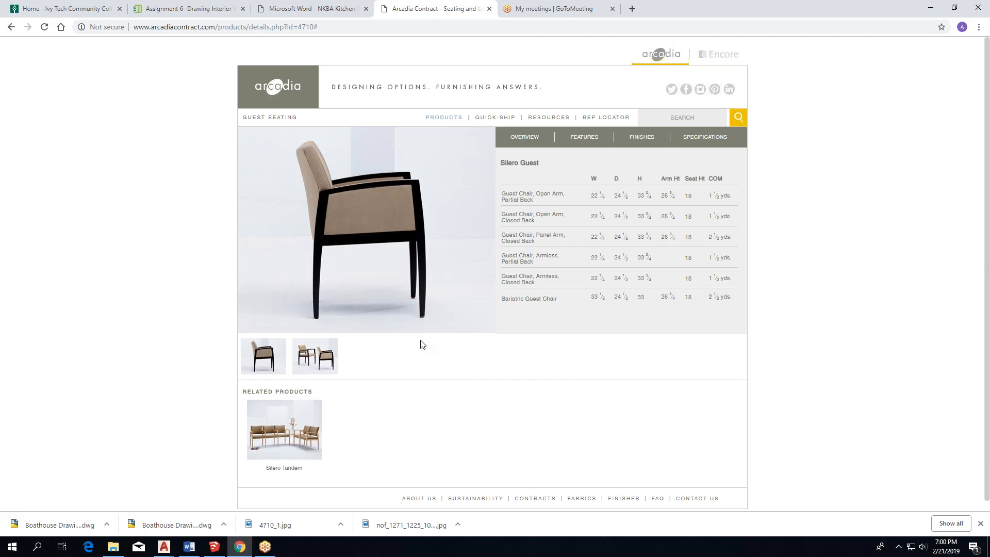
Compare the two Silero Guest chair photos and bring back the single-chair side view.
{"action": "left_click", "coordinate": [316, 363]}
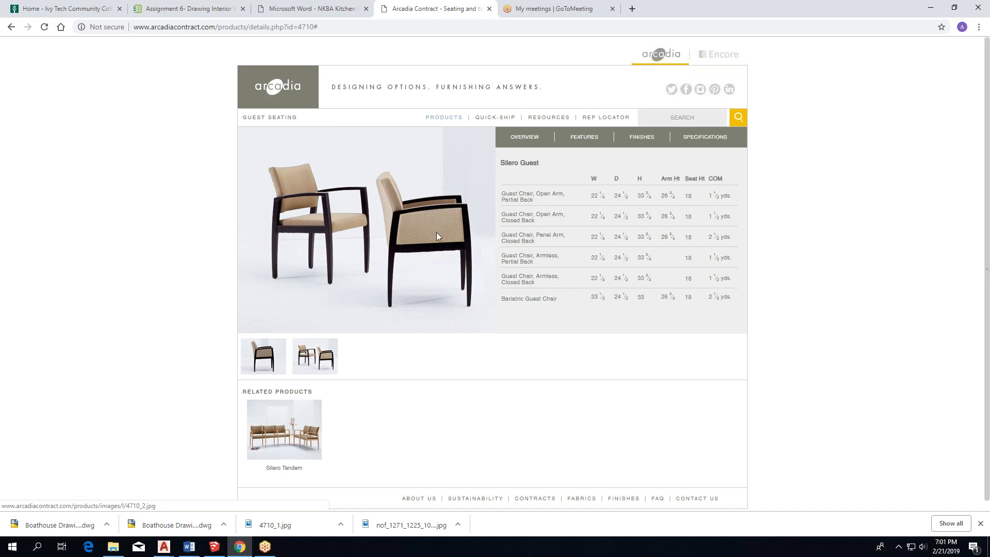
{"action": "left_click", "coordinate": [261, 363]}
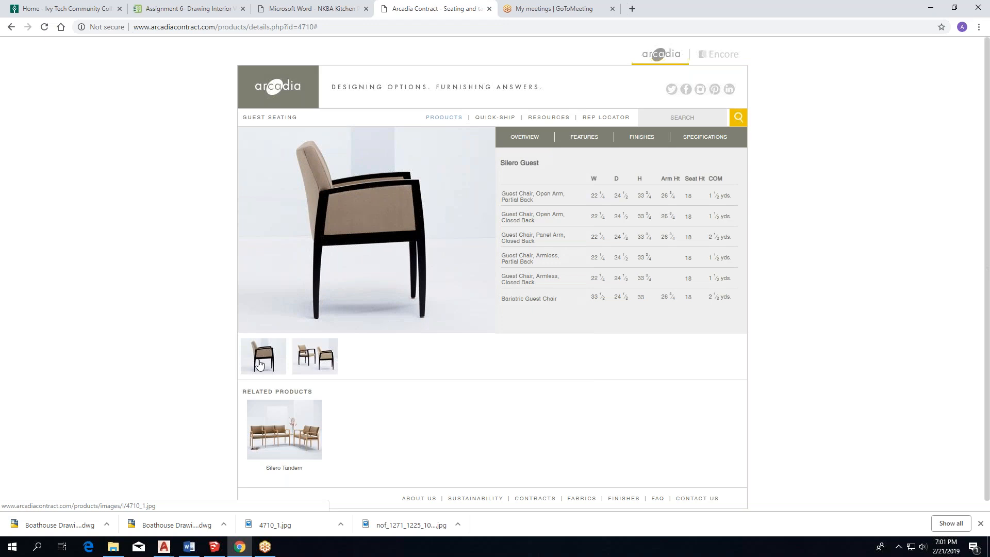
{"action": "left_click", "coordinate": [308, 359]}
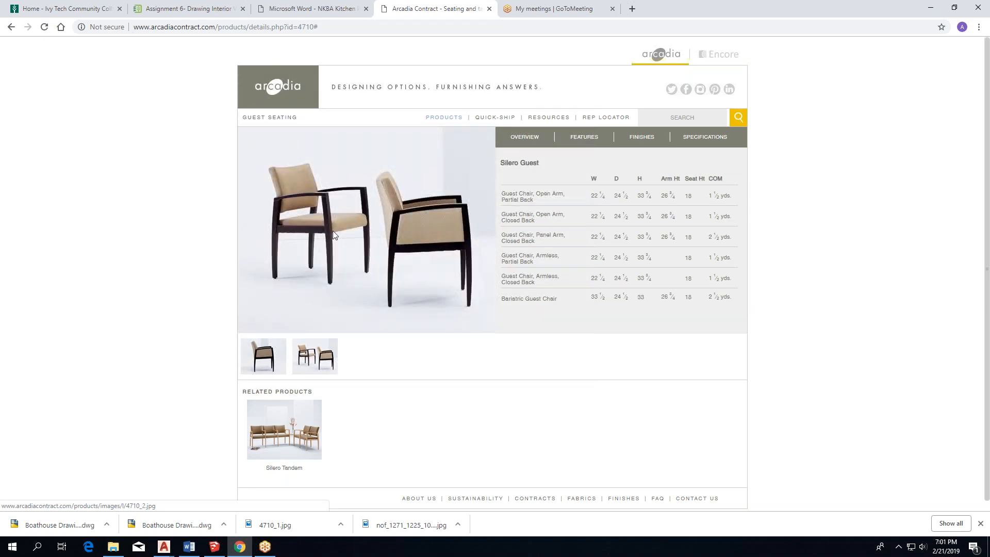
{"action": "left_click", "coordinate": [268, 361]}
{"action": "right_click", "coordinate": [377, 201]}
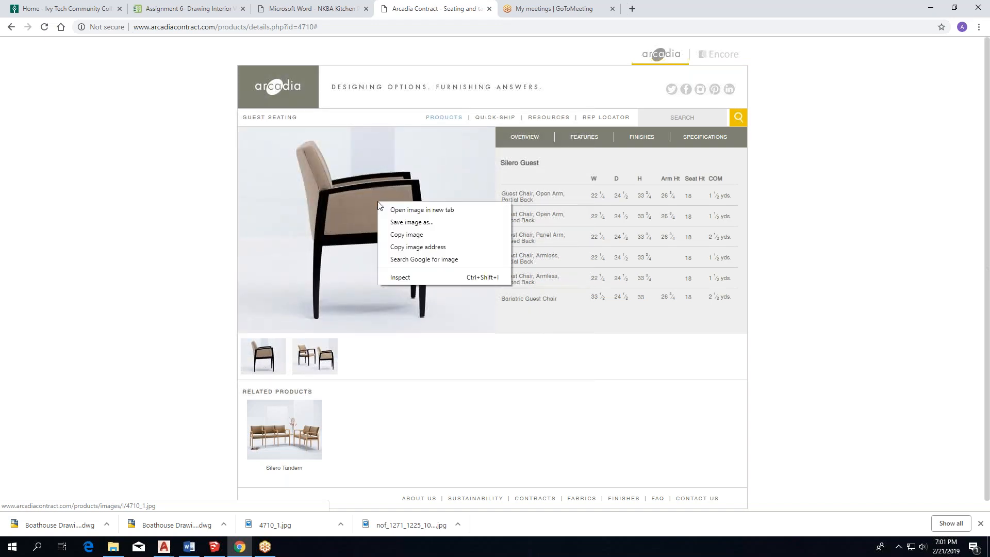
{"action": "left_click", "coordinate": [387, 221]}
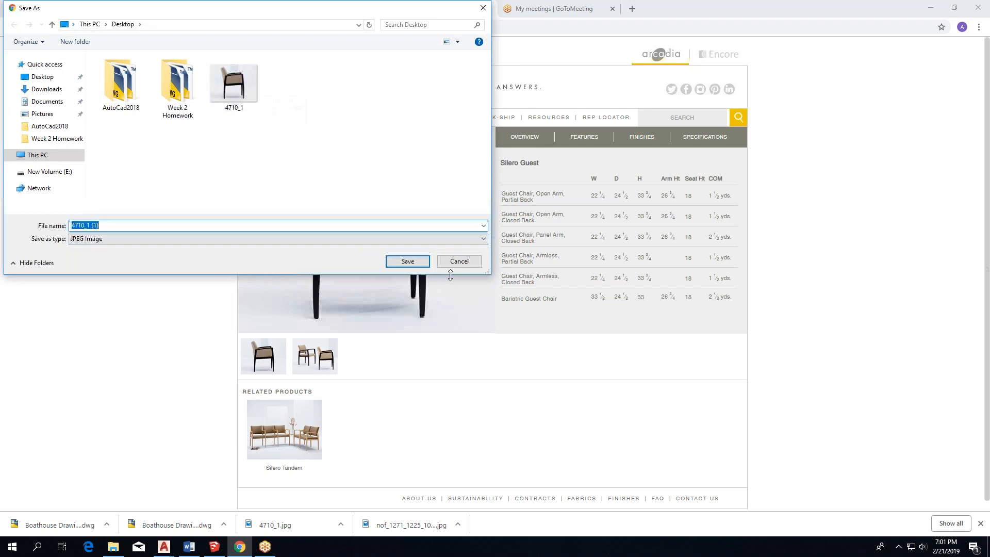
{"action": "left_click", "coordinate": [483, 7]}
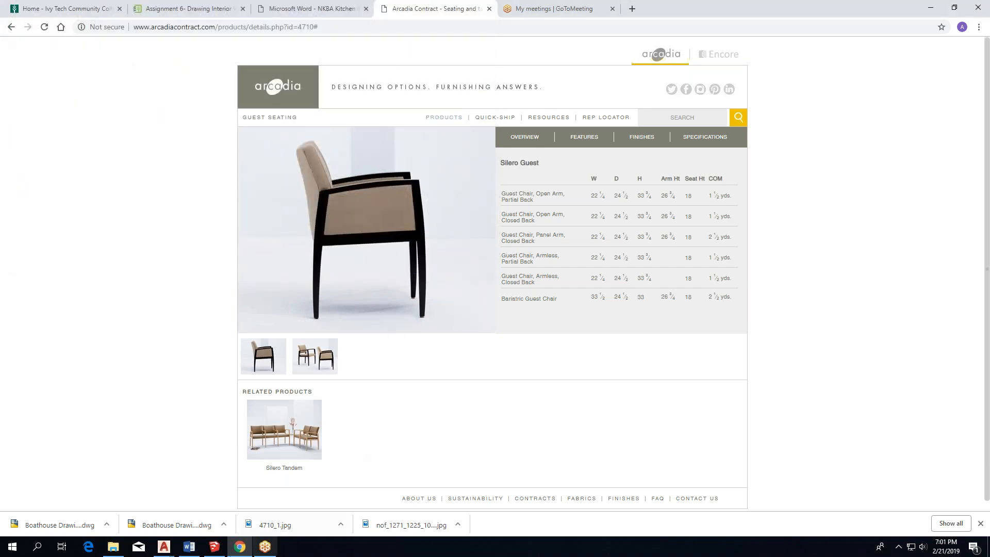
Switch to the Boathouse drawing in AutoCAD and shift its window aside to expose the chair image on the desktop.
{"action": "mouse_move", "coordinate": [164, 546]}
{"action": "left_click", "coordinate": [210, 525]}
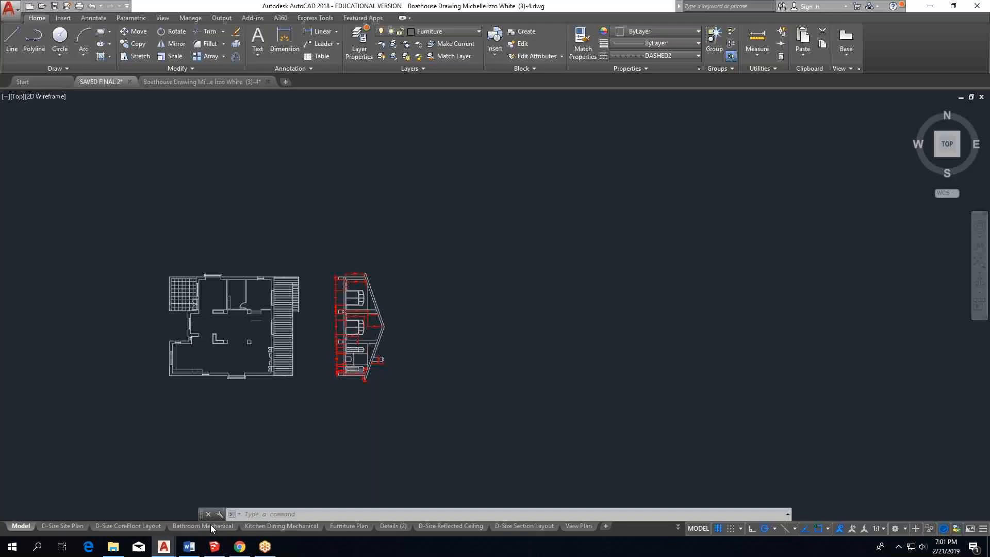
{"action": "scroll", "coordinate": [392, 336], "scroll_direction": "up", "scroll_amount": 3}
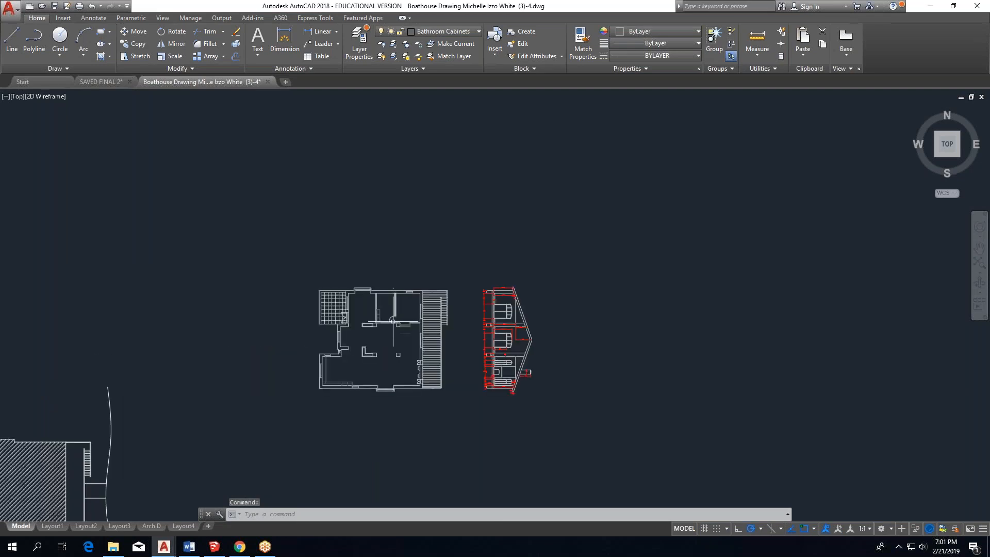
{"action": "left_click_drag", "start_coordinate": [250, 7], "coordinate": [440, 74]}
{"action": "left_click", "coordinate": [930, 9]}
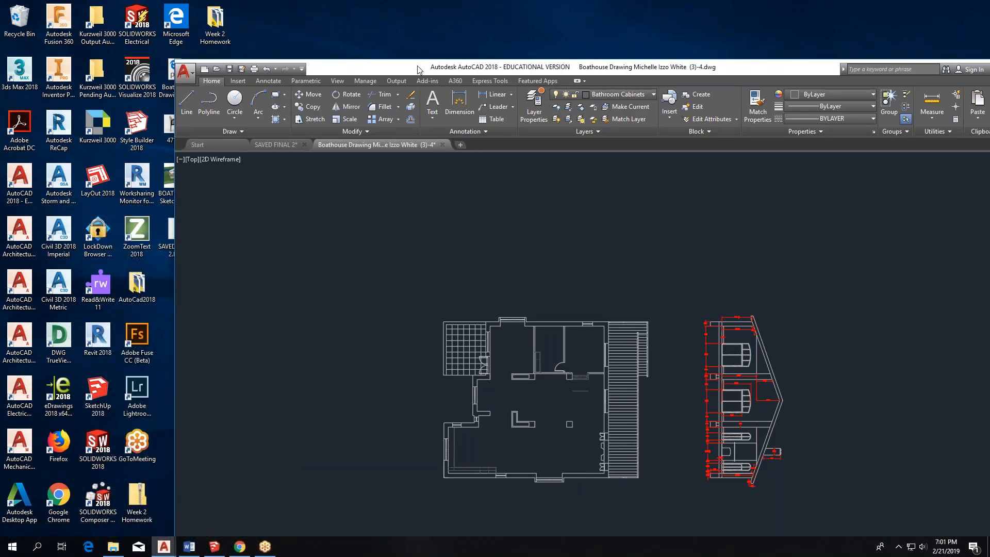
{"action": "left_click_drag", "start_coordinate": [536, 70], "coordinate": [653, 26]}
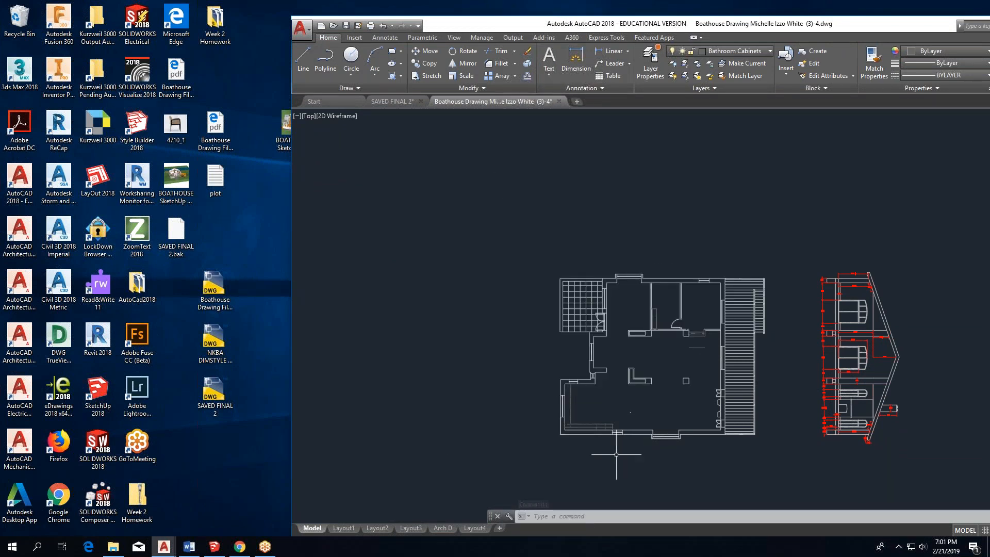
Return to the Silero Guest page in Chrome and capture the side-view chair photo with Snipping Tool.
{"action": "left_click", "coordinate": [239, 546]}
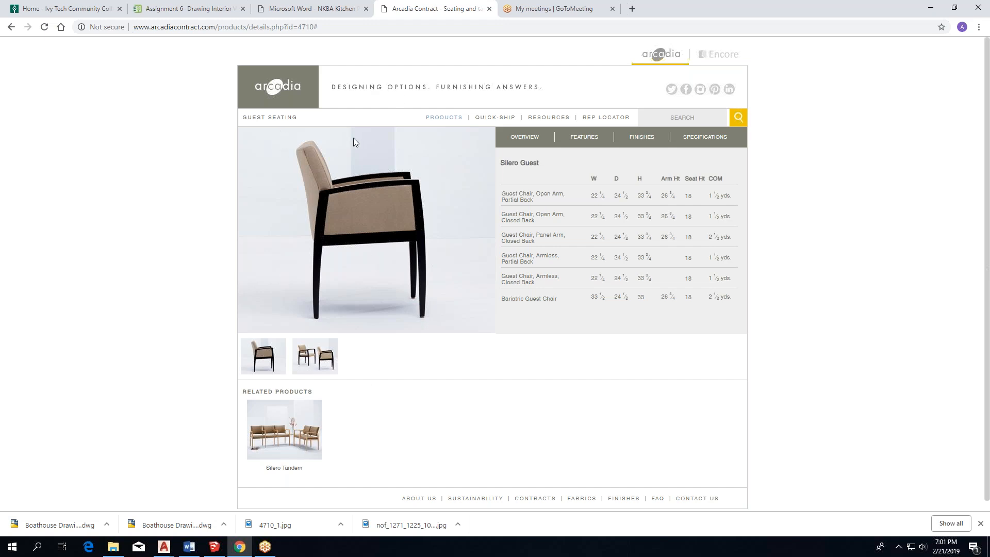
{"action": "left_click", "coordinate": [12, 546]}
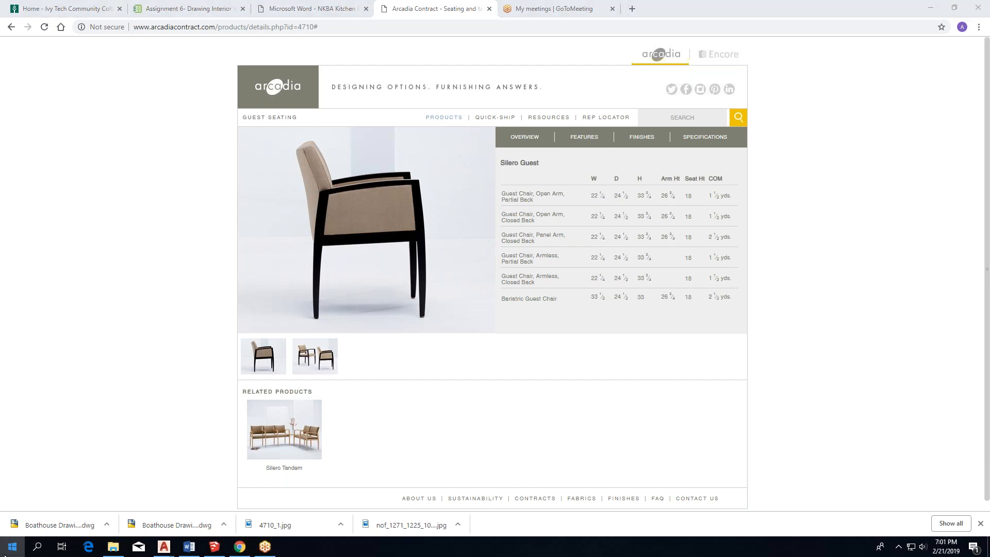
{"action": "left_click", "coordinate": [37, 547]}
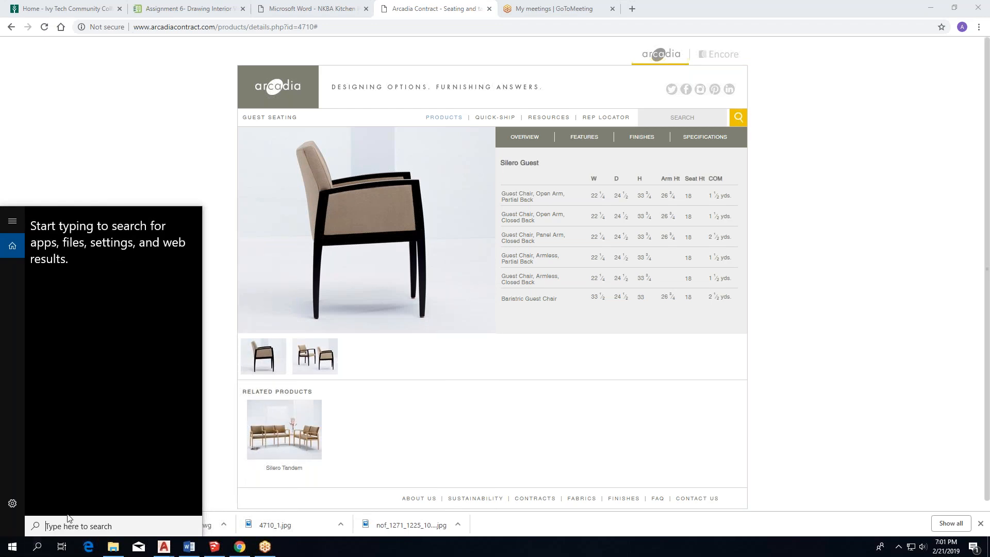
{"action": "type", "text": "snipp"}
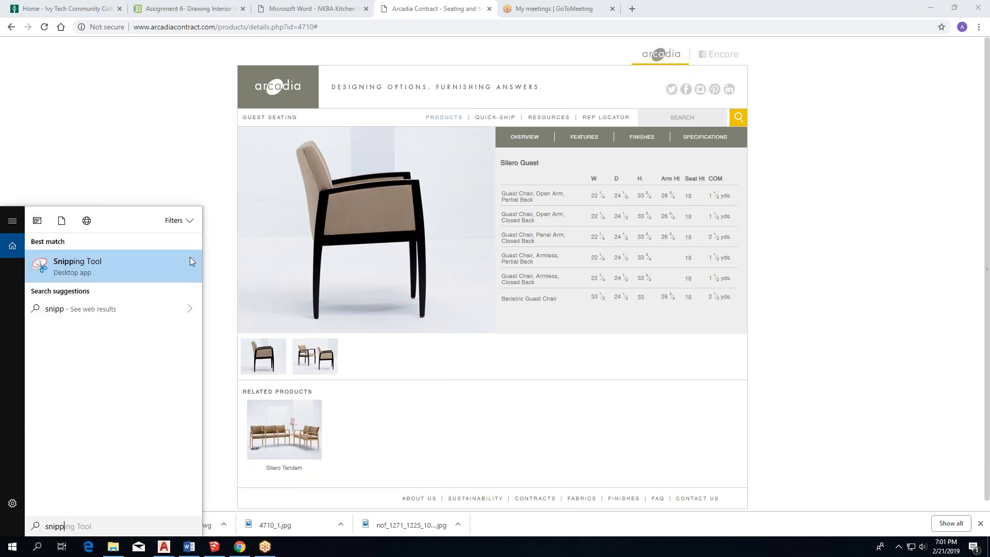
{"action": "left_click", "coordinate": [174, 283]}
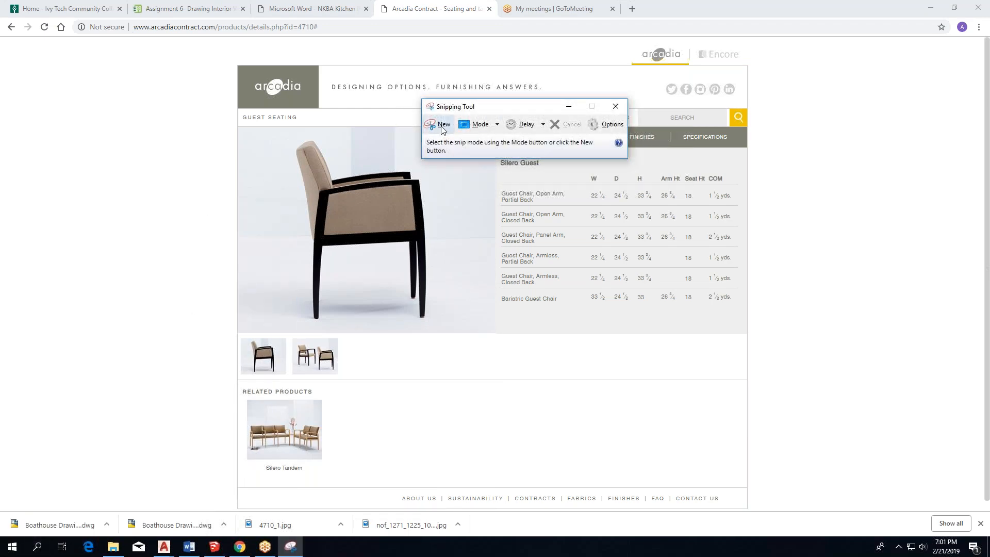
{"action": "left_click", "coordinate": [438, 124]}
{"action": "left_click_drag", "start_coordinate": [278, 129], "coordinate": [450, 334]}
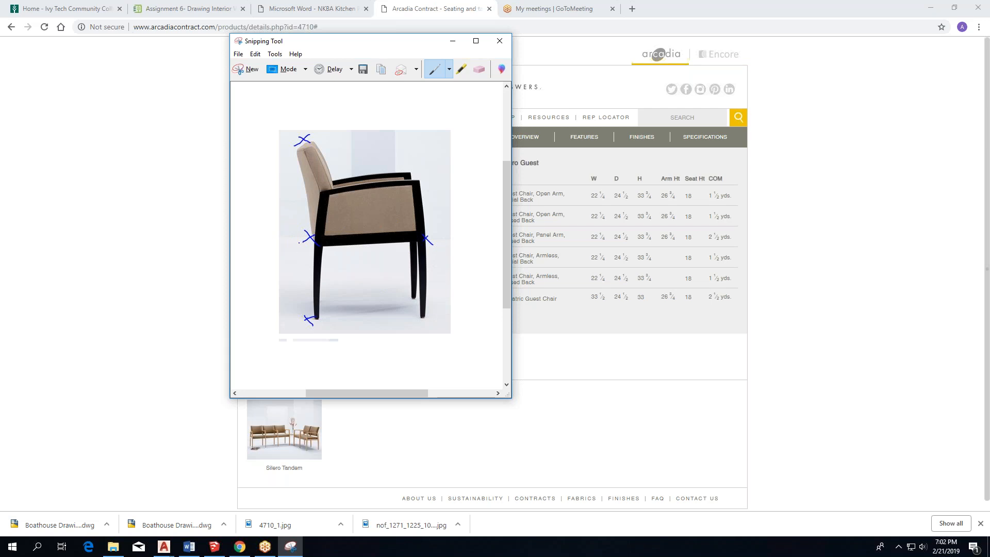
Mark the chair snip with a freehand pen line through the seat and a small box at its end, and put the snip away.
{"action": "mouse_move", "coordinate": [416, 243]}
{"action": "left_mouse_down"}
{"action": "mouse_move", "coordinate": [336, 240]}
{"action": "mouse_move", "coordinate": [268, 254]}
{"action": "left_mouse_up"}
{"action": "left_click_drag", "start_coordinate": [467, 216], "coordinate": [456, 241]}
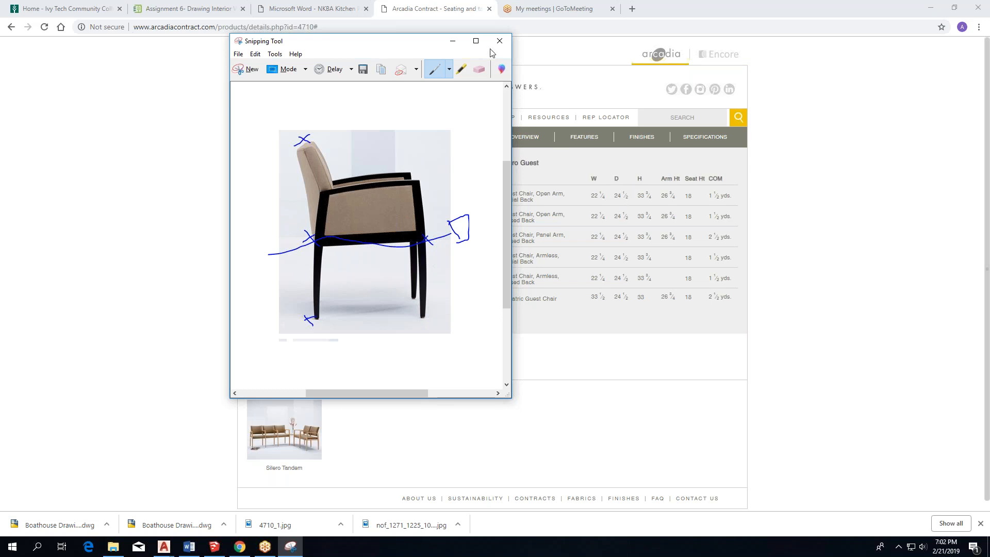
{"action": "left_click", "coordinate": [453, 43]}
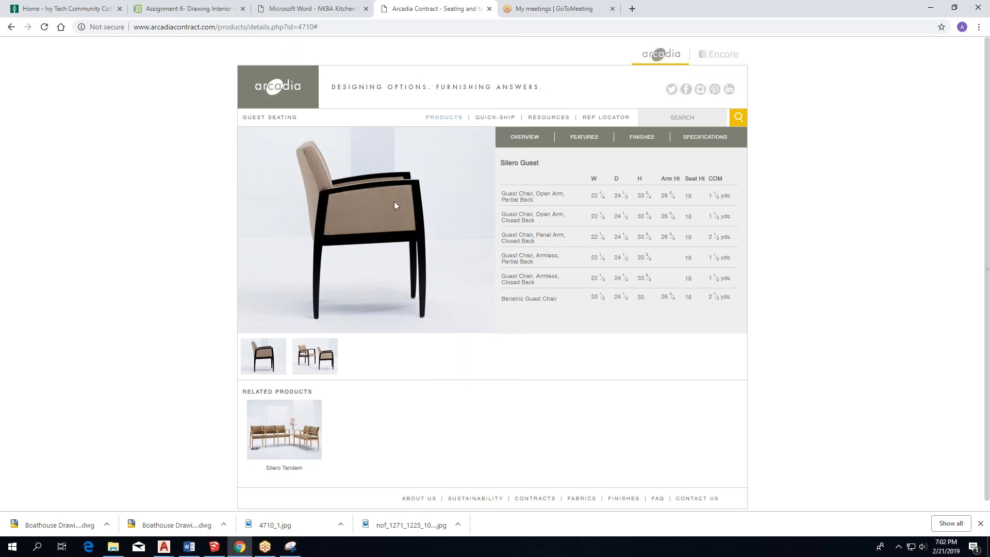
{"action": "left_click", "coordinate": [931, 9]}
{"action": "mouse_move", "coordinate": [588, 272]}
{"action": "middle_mouse_down"}
{"action": "mouse_move", "coordinate": [358, 229]}
{"action": "mouse_move", "coordinate": [401, 197]}
{"action": "middle_mouse_up"}
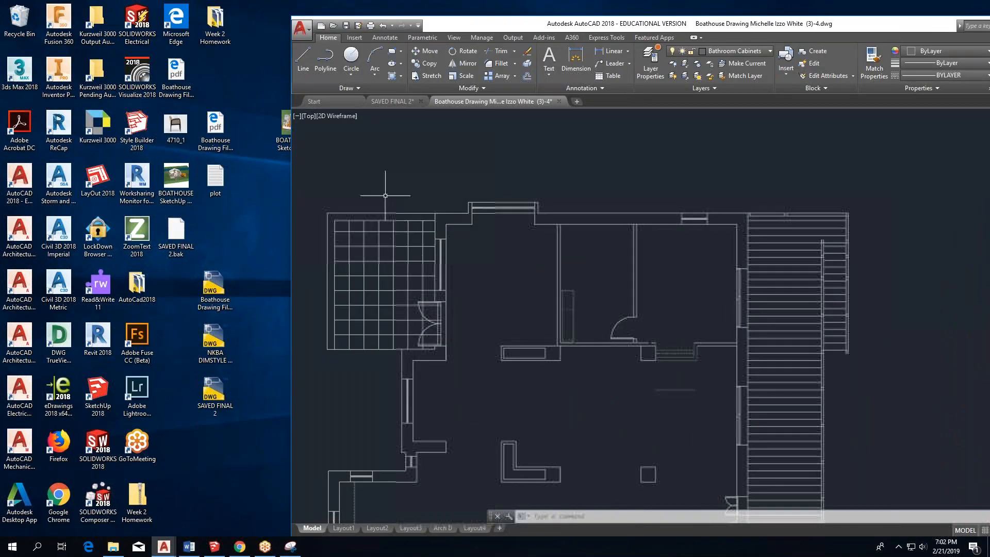
{"action": "left_click", "coordinate": [304, 64]}
{"action": "scroll", "coordinate": [454, 201], "scroll_direction": "down", "scroll_amount": 4}
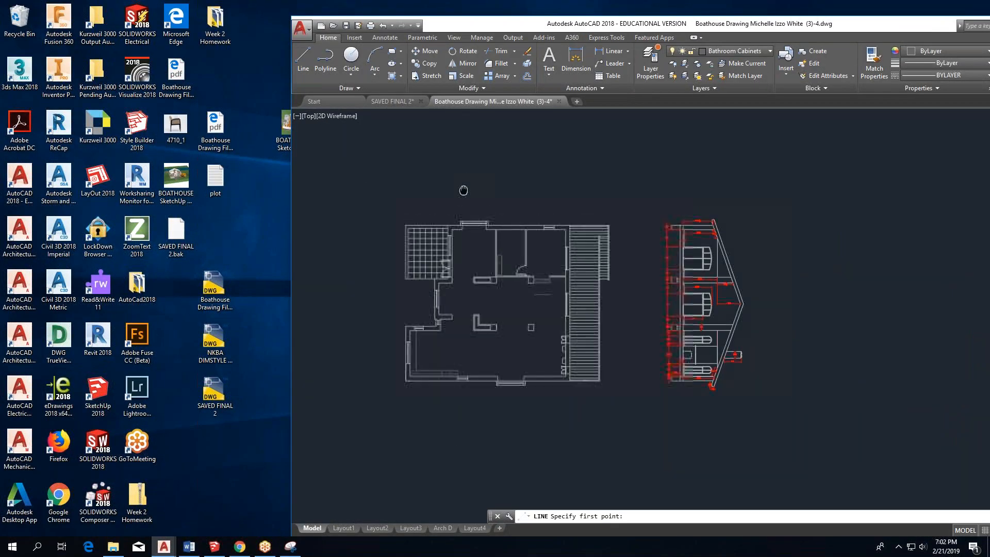
{"action": "middle_click_drag", "start_coordinate": [464, 190], "coordinate": [459, 255]}
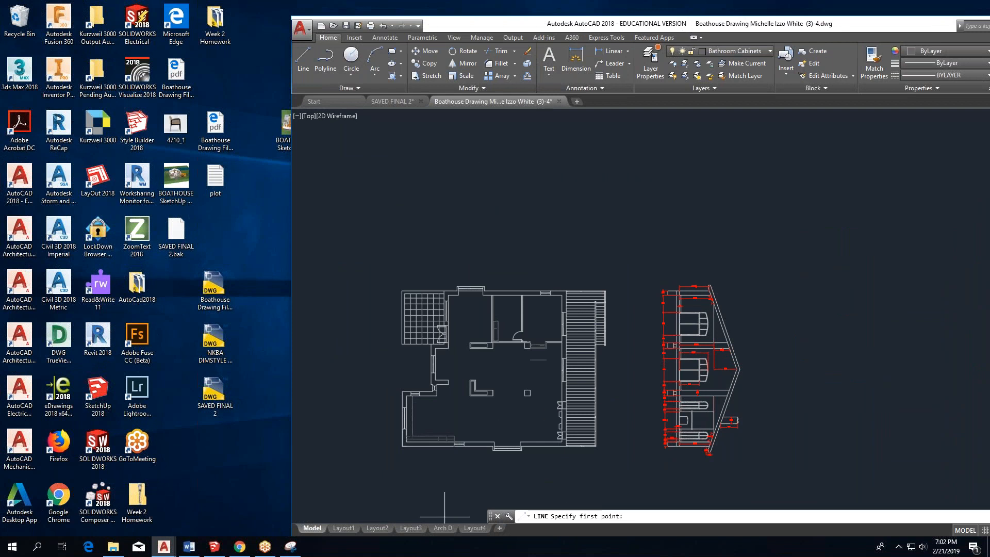
Check the image-tracing requirements on the Assignment 6 page in Chrome and return to the Boathouse drawing in AutoCAD.
{"action": "left_click", "coordinate": [236, 549]}
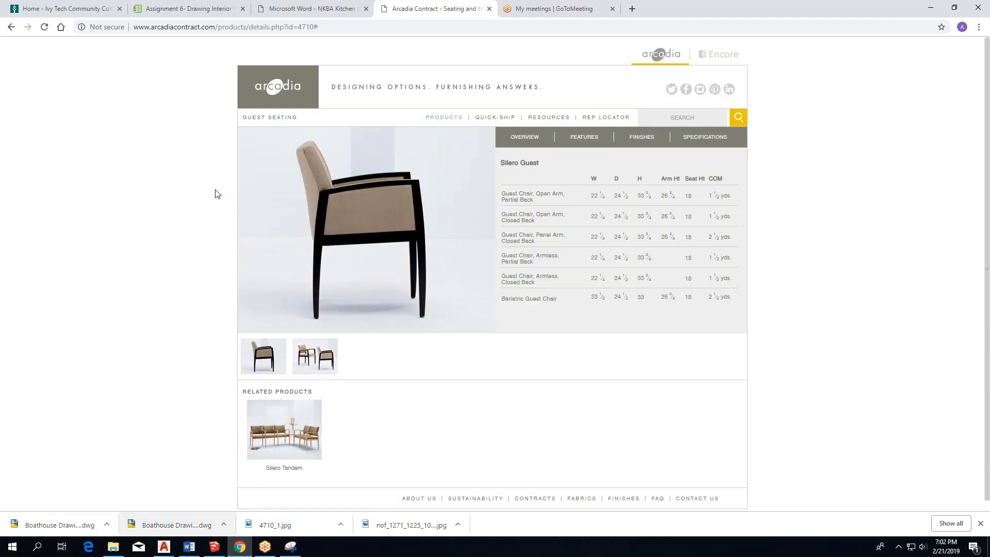
{"action": "left_click", "coordinate": [183, 11]}
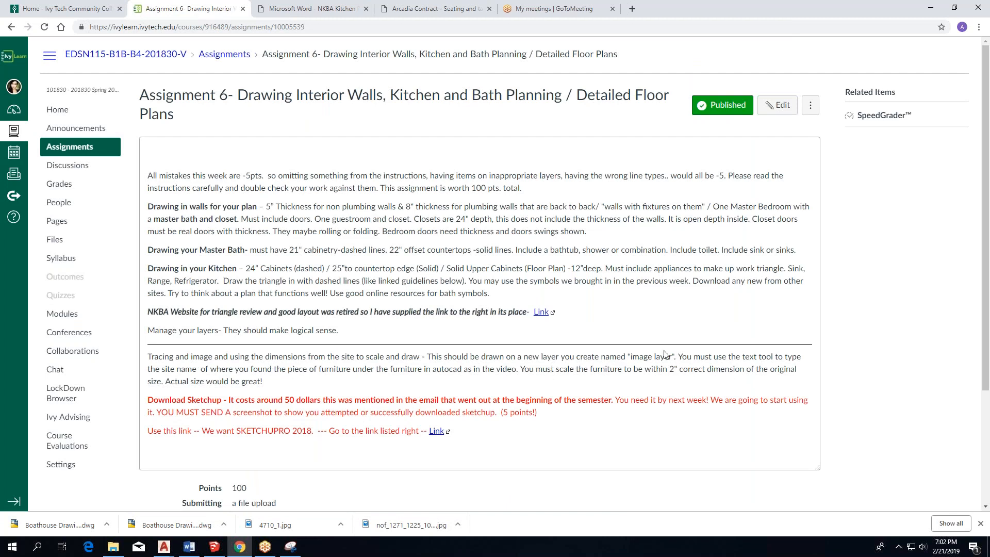
{"action": "mouse_move", "coordinate": [169, 555]}
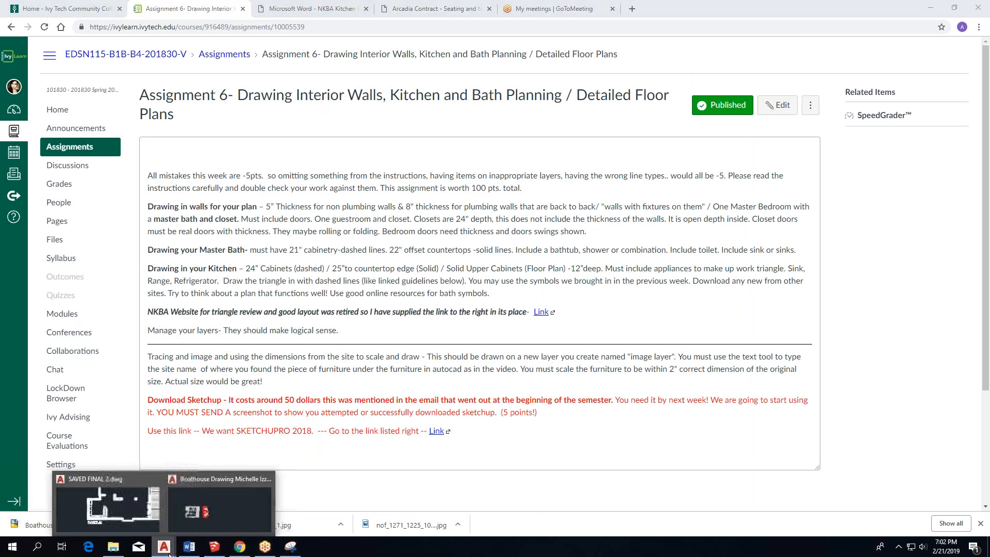
{"action": "left_click", "coordinate": [145, 518]}
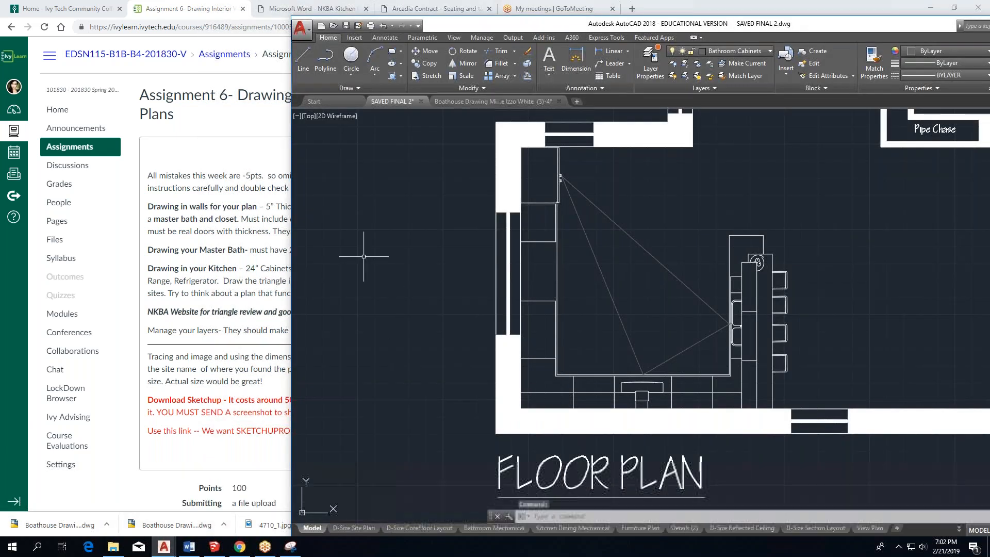
{"action": "left_click", "coordinate": [522, 103]}
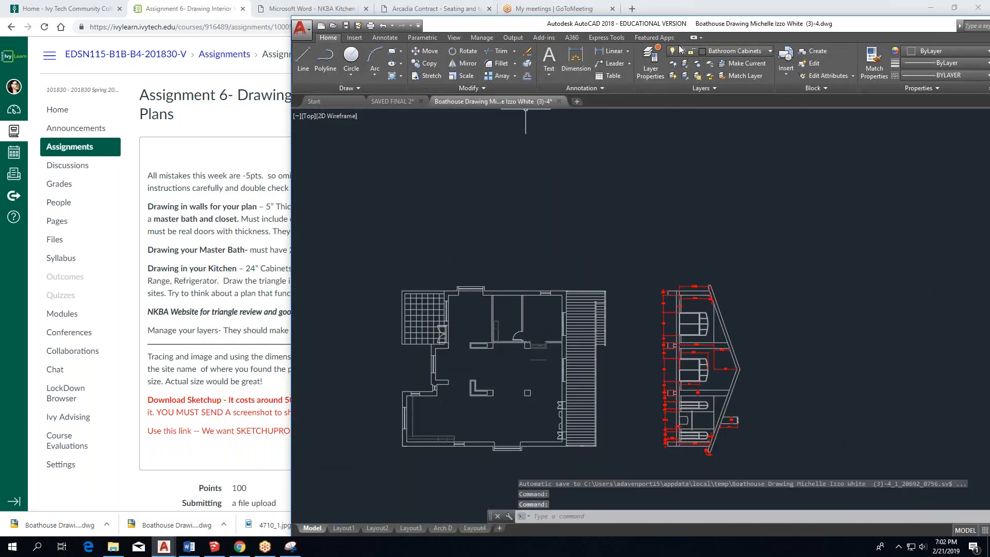
Create a new layer named "image layer" in the Boathouse drawing.
{"action": "left_click", "coordinate": [650, 59]}
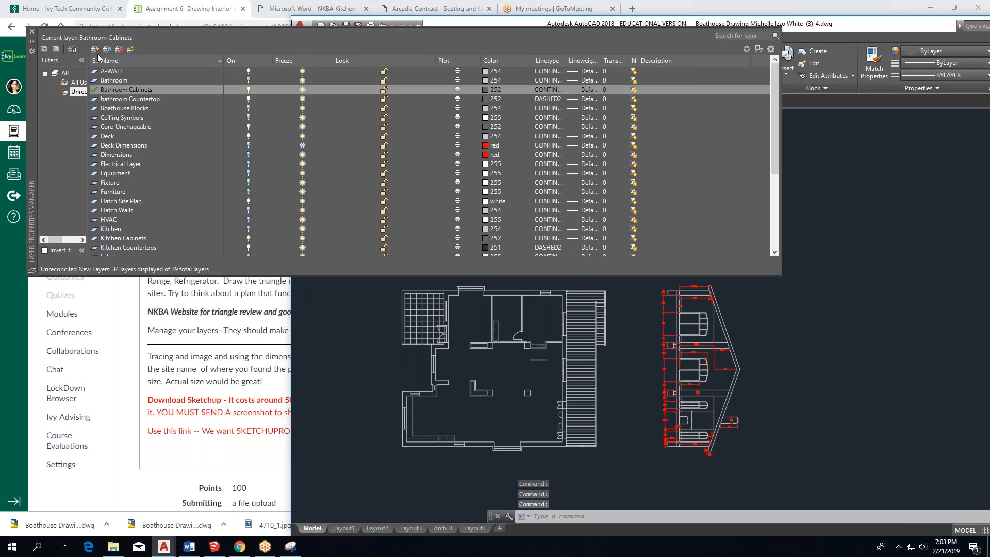
{"action": "left_click", "coordinate": [94, 51]}
{"action": "type", "text": "image layer"}
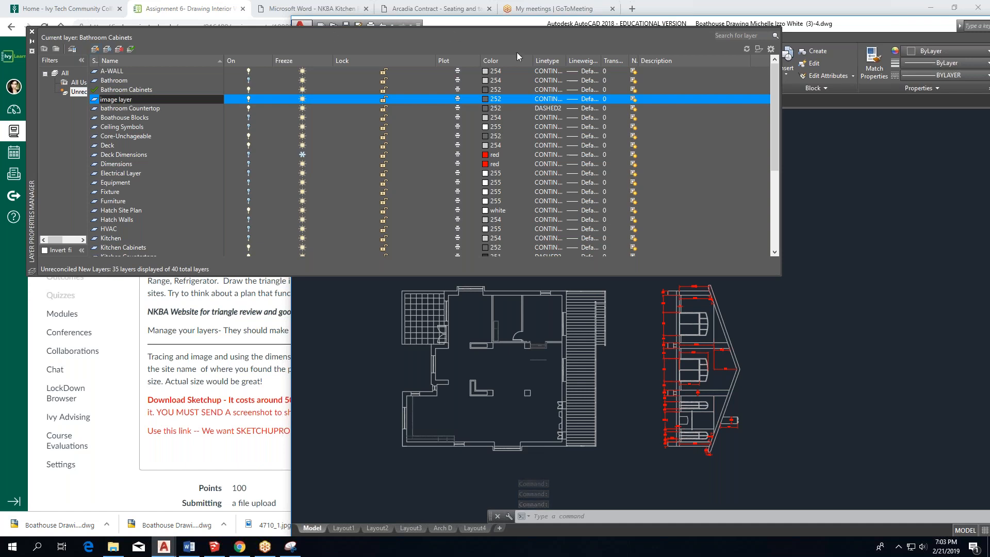
Set the image layer's color to red and make it the current layer.
{"action": "left_click", "coordinate": [490, 99]}
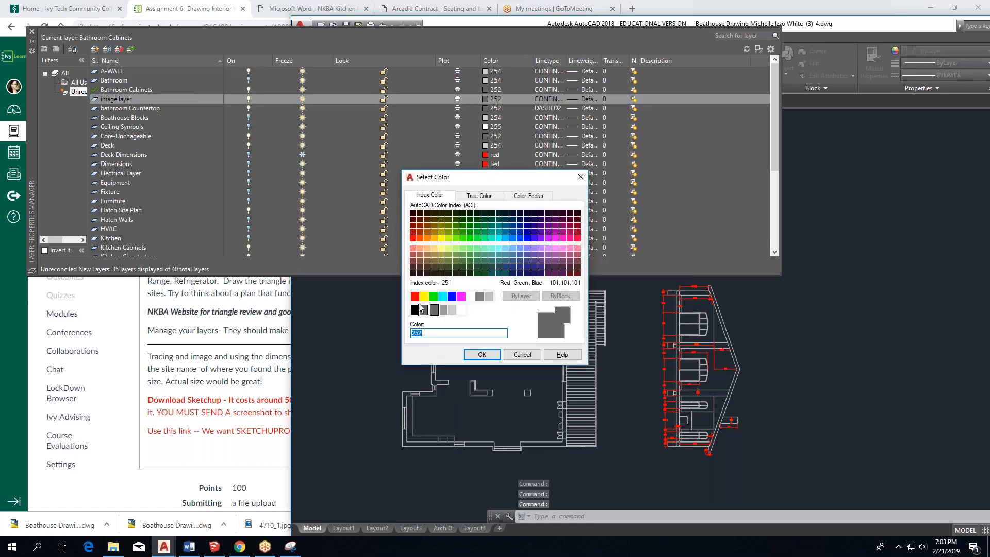
{"action": "left_click", "coordinate": [414, 296]}
{"action": "left_click", "coordinate": [482, 354]}
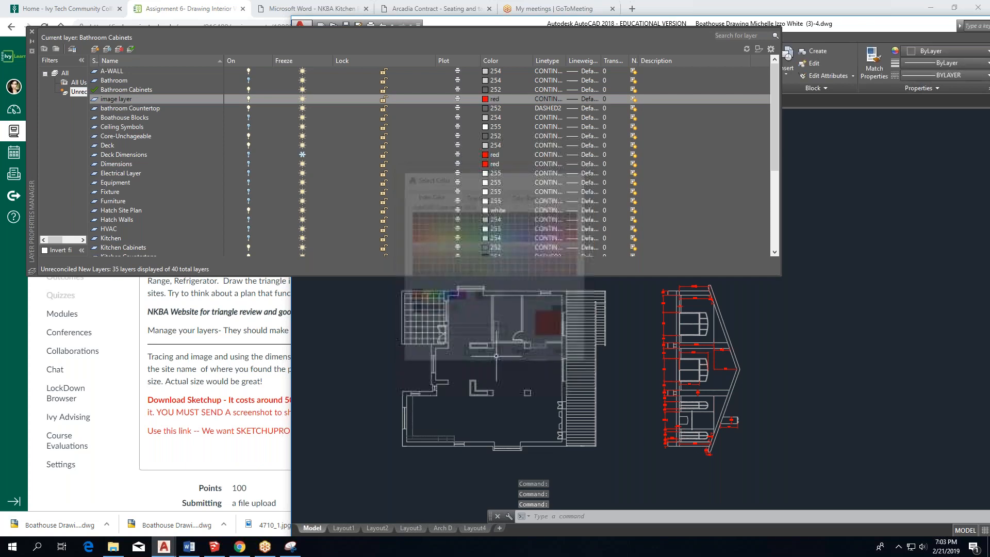
{"action": "double_click", "coordinate": [203, 228]}
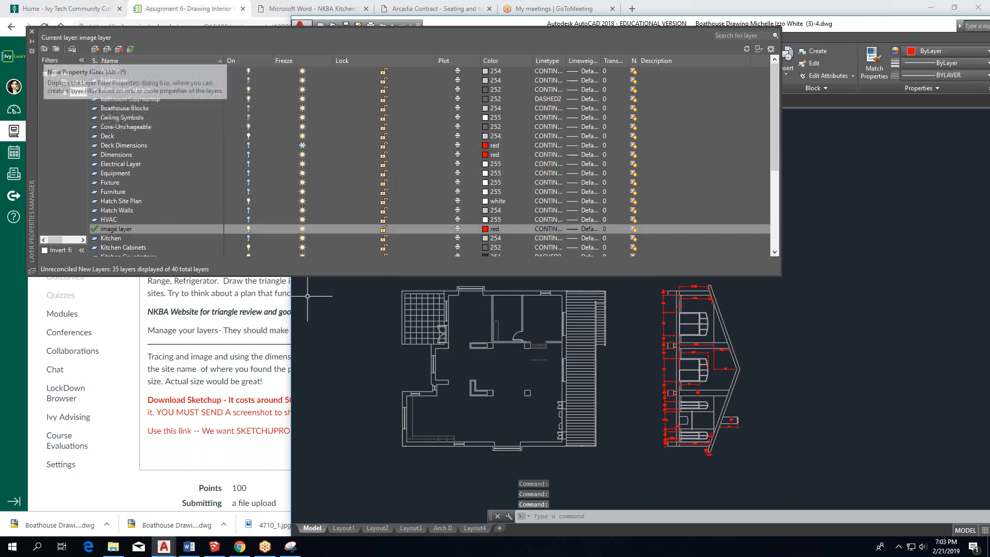
{"action": "left_click", "coordinate": [32, 32]}
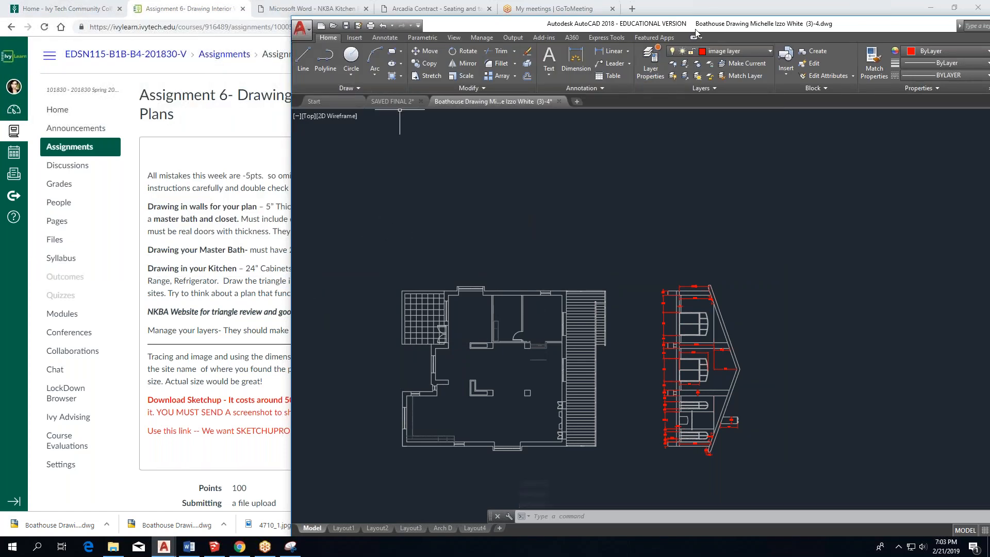
Maximize the Boathouse drawing window and draw a horizontal reference line 24.5 inches long above the floor plan.
{"action": "left_click_drag", "start_coordinate": [701, 27], "coordinate": [285, 77]}
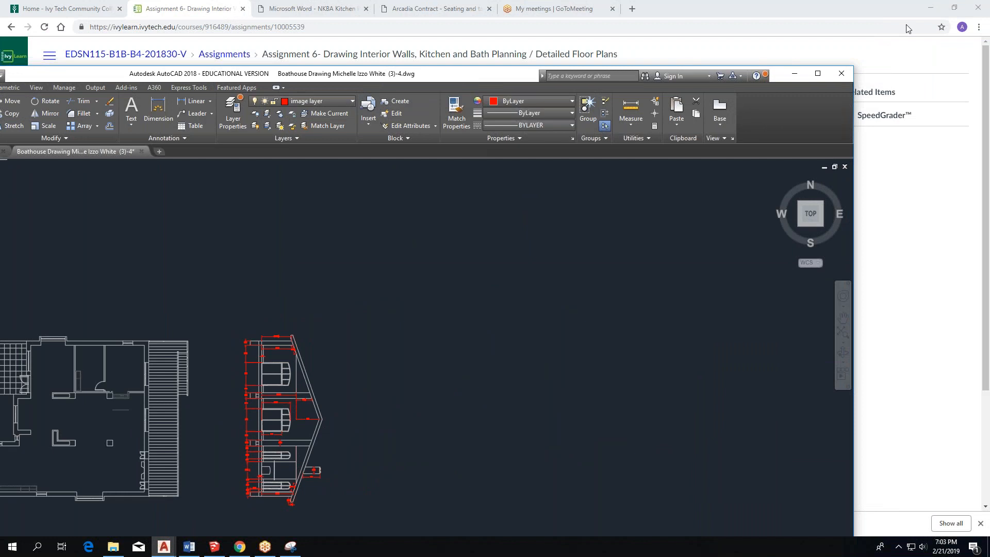
{"action": "left_click", "coordinate": [817, 73]}
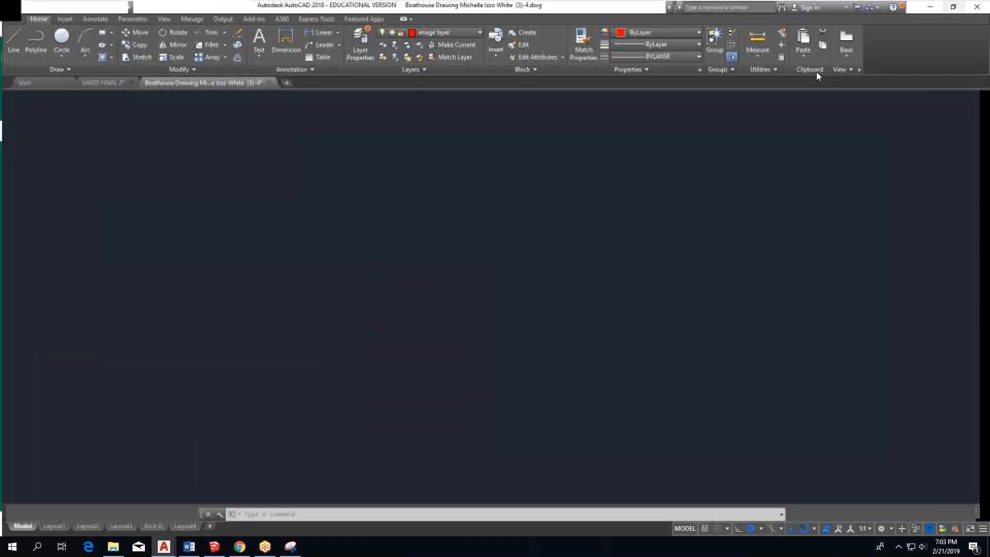
{"action": "left_click", "coordinate": [12, 39]}
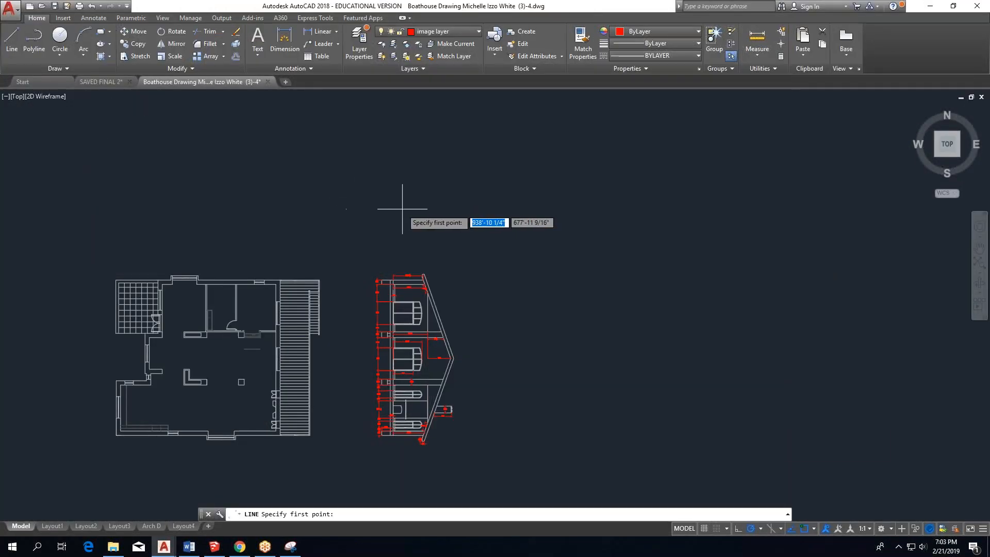
{"action": "left_click", "coordinate": [207, 228]}
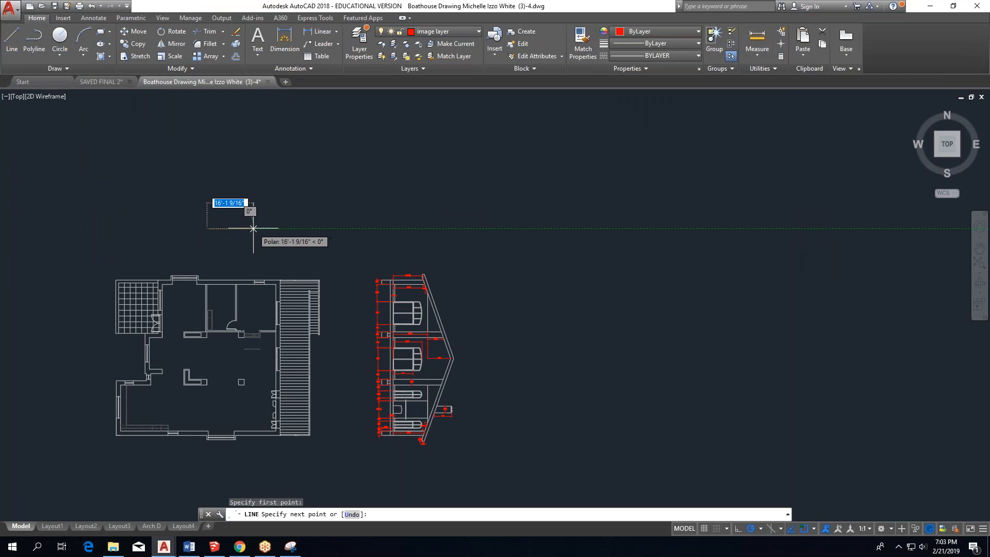
{"action": "type", "text": "24"}
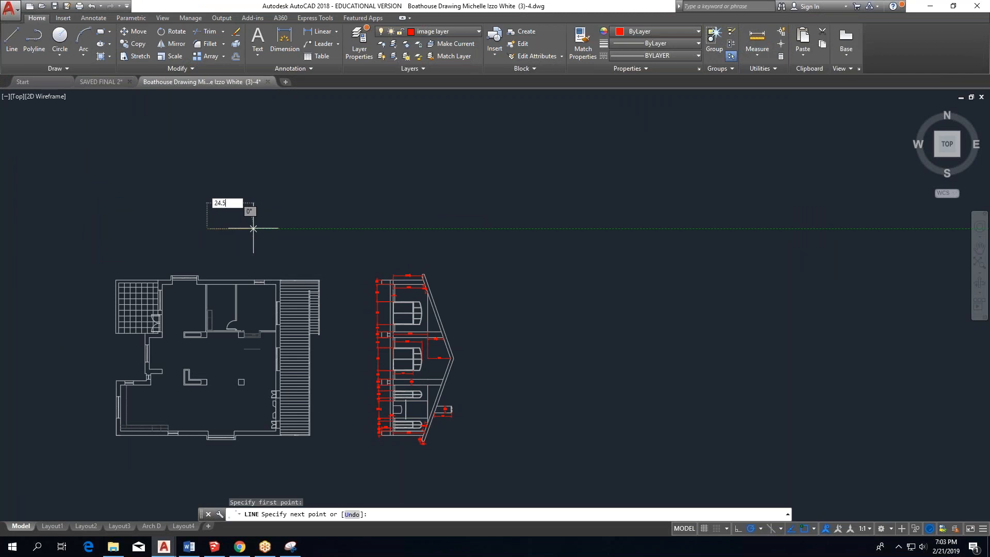
{"action": "type", "text": ".5"}
{"action": "key", "text": "Return"}
{"action": "scroll", "coordinate": [166, 222], "scroll_direction": "up", "scroll_amount": 5}
{"action": "key", "text": "Escape"}
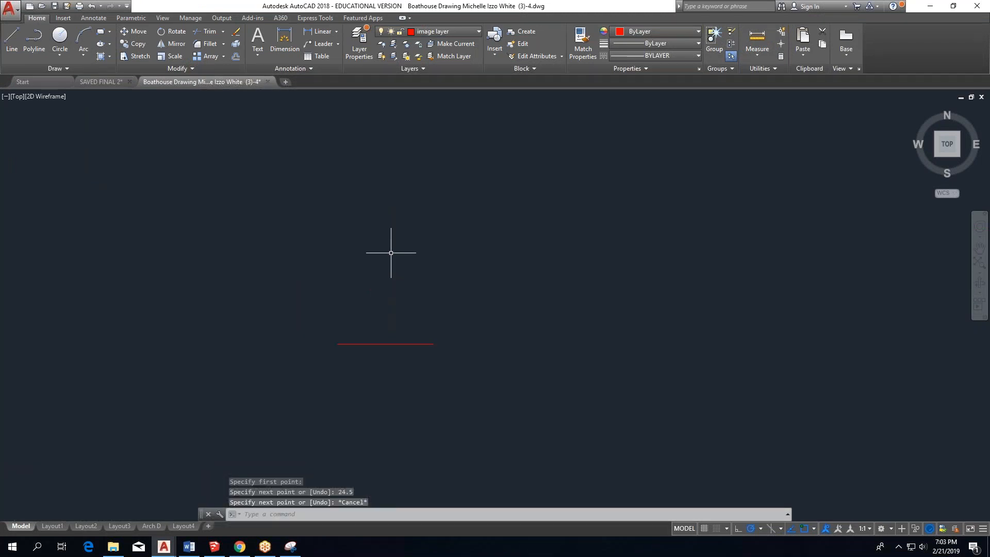
{"action": "mouse_move", "coordinate": [303, 250]}
{"action": "middle_mouse_down"}
{"action": "mouse_move", "coordinate": [411, 305]}
{"action": "mouse_move", "coordinate": [447, 348]}
{"action": "middle_mouse_up"}
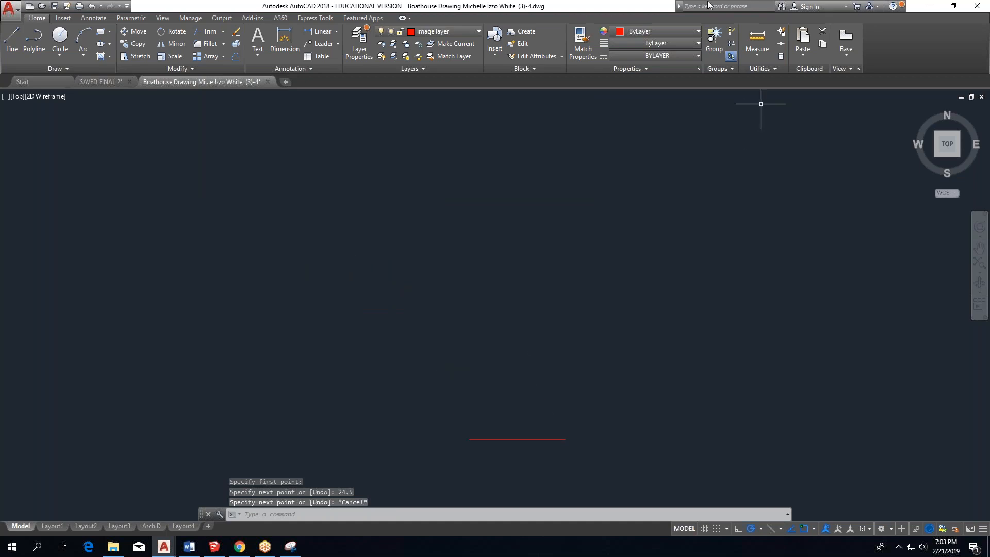
Restore the AutoCAD window to a smaller size, minimize Chrome, and reposition the drawing so the 4710_1 desktop file is reachable.
{"action": "double_click", "coordinate": [583, 10]}
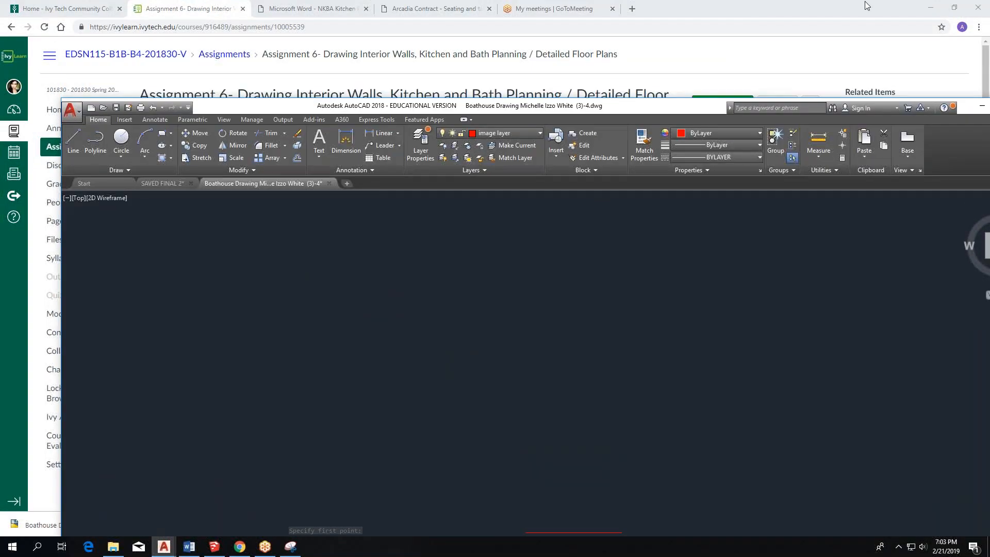
{"action": "left_click", "coordinate": [938, 11]}
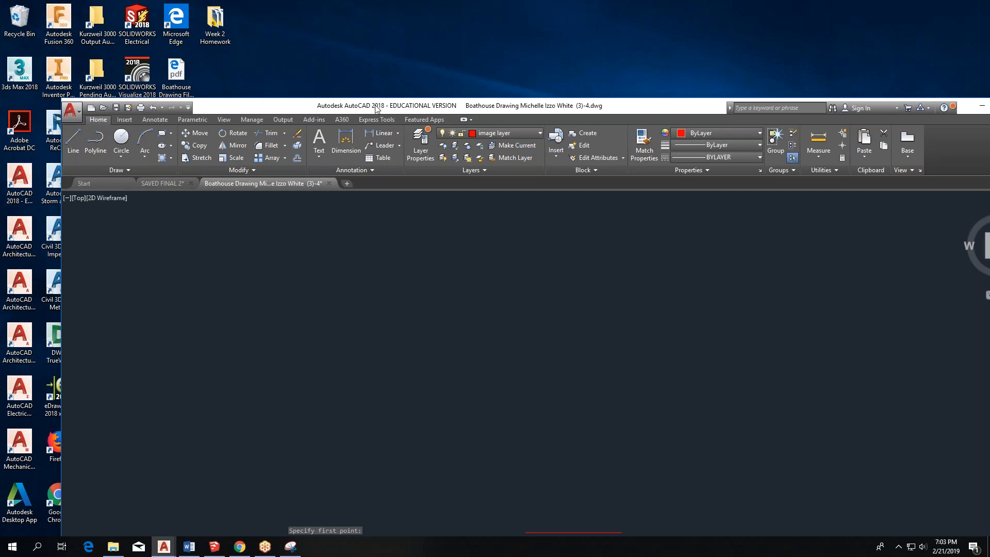
{"action": "left_click_drag", "start_coordinate": [483, 107], "coordinate": [654, 25]}
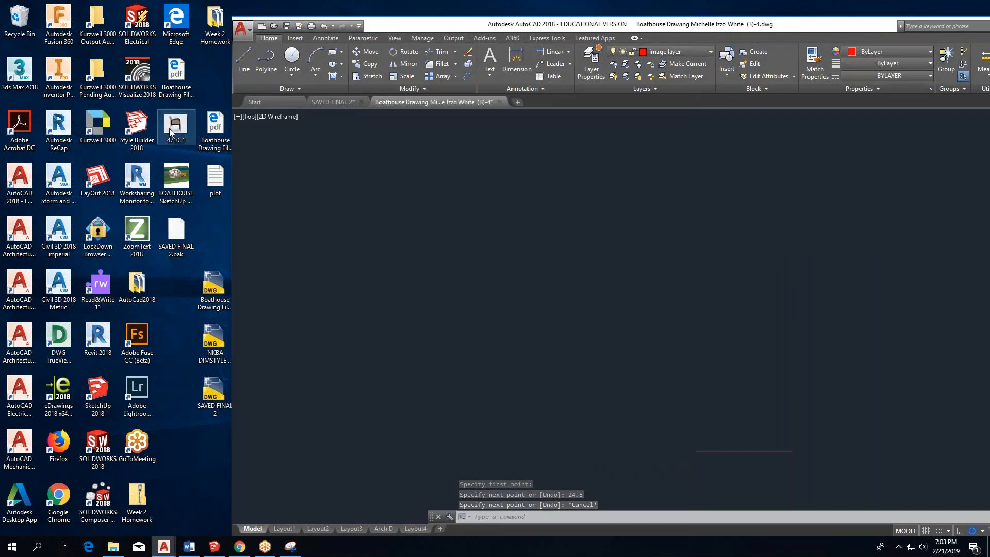
Try inserting the 4710_1 chair image at the reference line's left end with a picked rotation, and delete it.
{"action": "left_click_drag", "start_coordinate": [175, 130], "coordinate": [567, 241]}
{"action": "left_click_drag", "start_coordinate": [641, 262], "coordinate": [642, 263]}
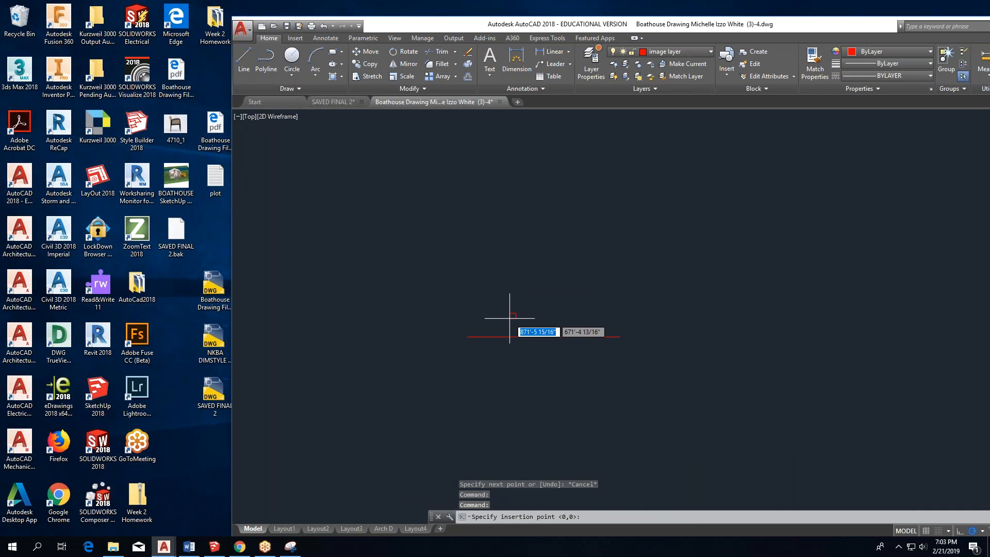
{"action": "left_click", "coordinate": [467, 336]}
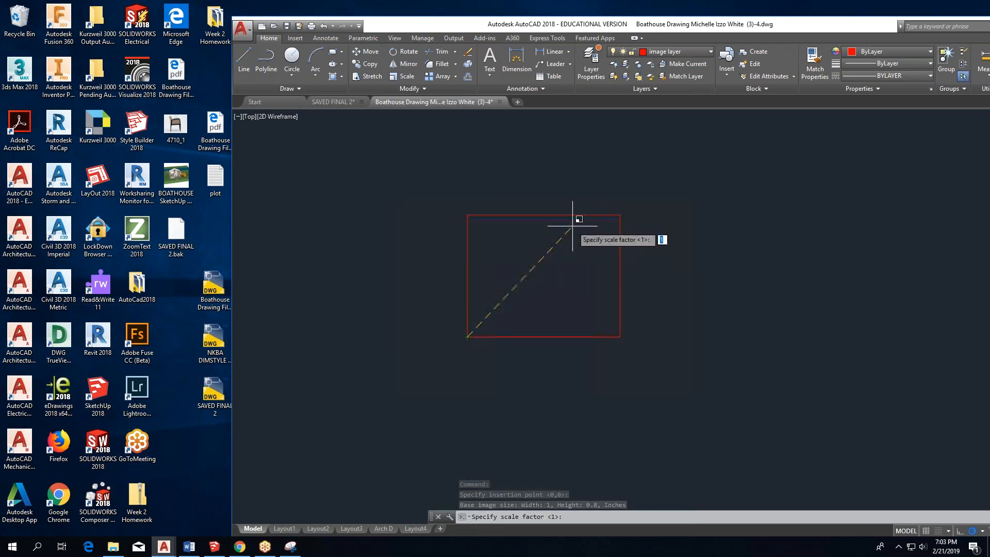
{"action": "left_click", "coordinate": [572, 225]}
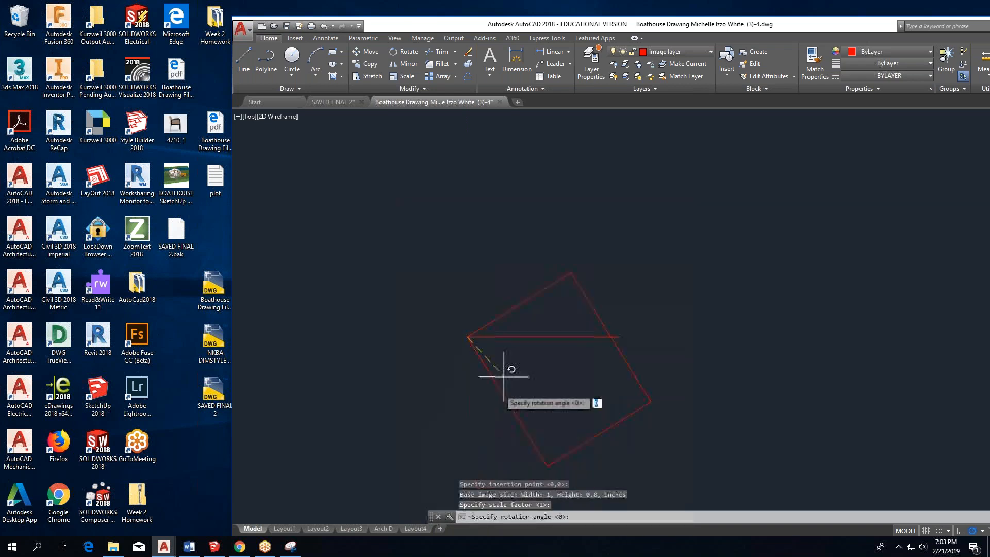
{"action": "left_click", "coordinate": [466, 424]}
{"action": "scroll", "coordinate": [437, 370], "scroll_direction": "down", "scroll_amount": 2}
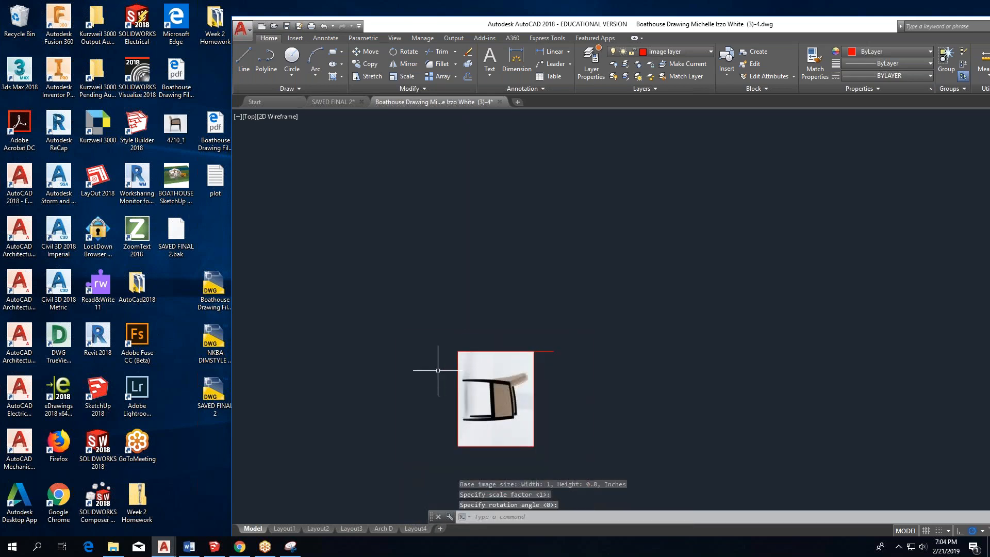
{"action": "scroll", "coordinate": [438, 381], "scroll_direction": "up", "scroll_amount": 2}
{"action": "middle_click_drag", "start_coordinate": [494, 382], "coordinate": [420, 315]}
{"action": "key", "text": "Escape"}
{"action": "left_click_drag", "start_coordinate": [547, 319], "coordinate": [454, 436]}
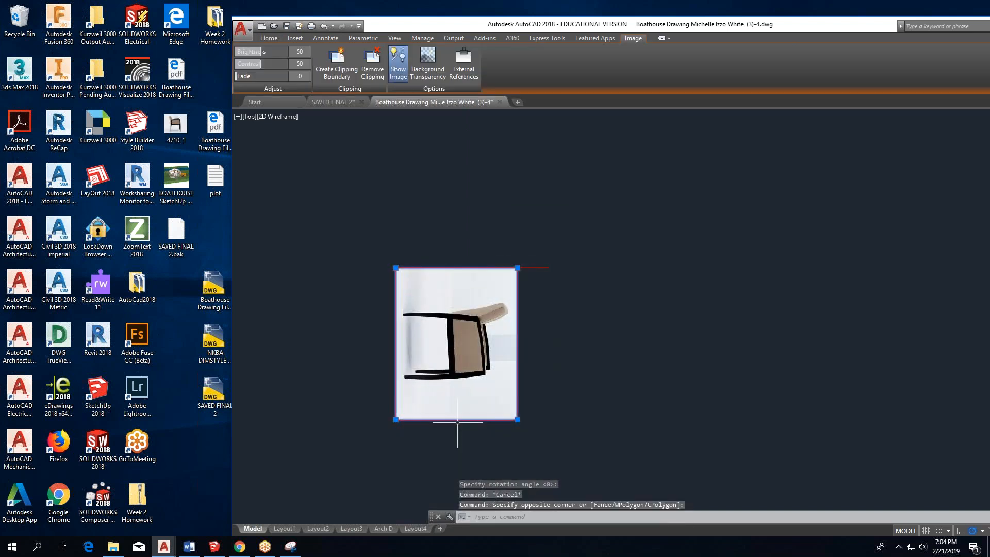
{"action": "key", "text": "Delete"}
Insert the 4710_1 chair image from the desktop upright, just below the reference line.
{"action": "mouse_move", "coordinate": [169, 145]}
{"action": "left_mouse_down"}
{"action": "mouse_move", "coordinate": [289, 155]}
{"action": "mouse_move", "coordinate": [354, 298]}
{"action": "mouse_move", "coordinate": [324, 423]}
{"action": "left_mouse_up"}
{"action": "left_click", "coordinate": [325, 408]}
{"action": "left_click", "coordinate": [464, 344]}
{"action": "left_click", "coordinate": [470, 405]}
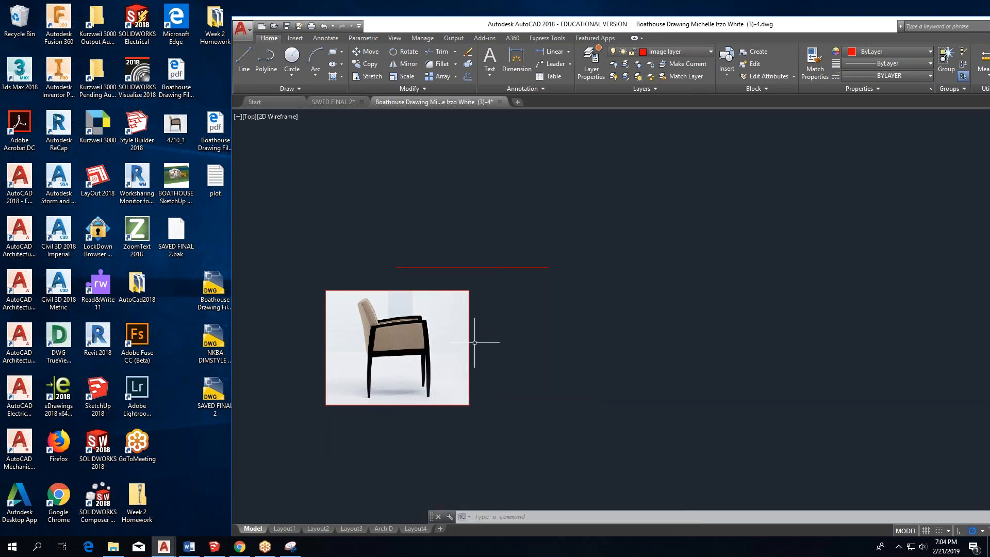
{"action": "key", "text": "Escape"}
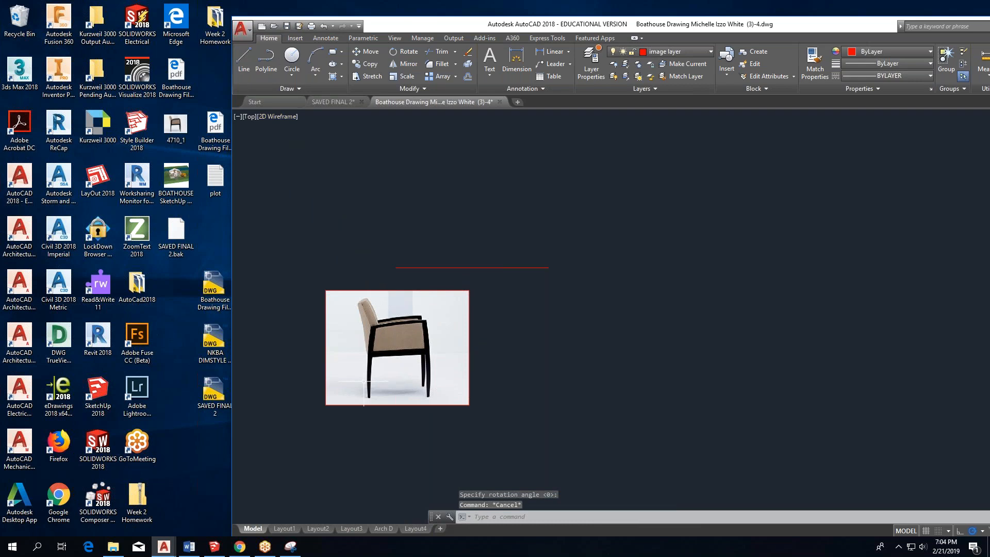
Clip the chair image with a rectangular boundary fitted tightly around the chair.
{"action": "left_click", "coordinate": [392, 291]}
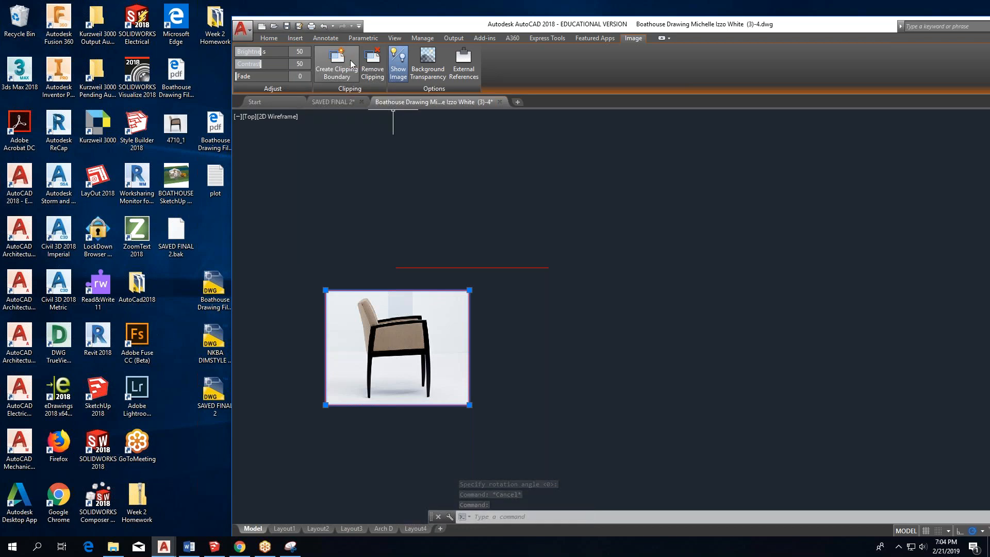
{"action": "left_click", "coordinate": [337, 62]}
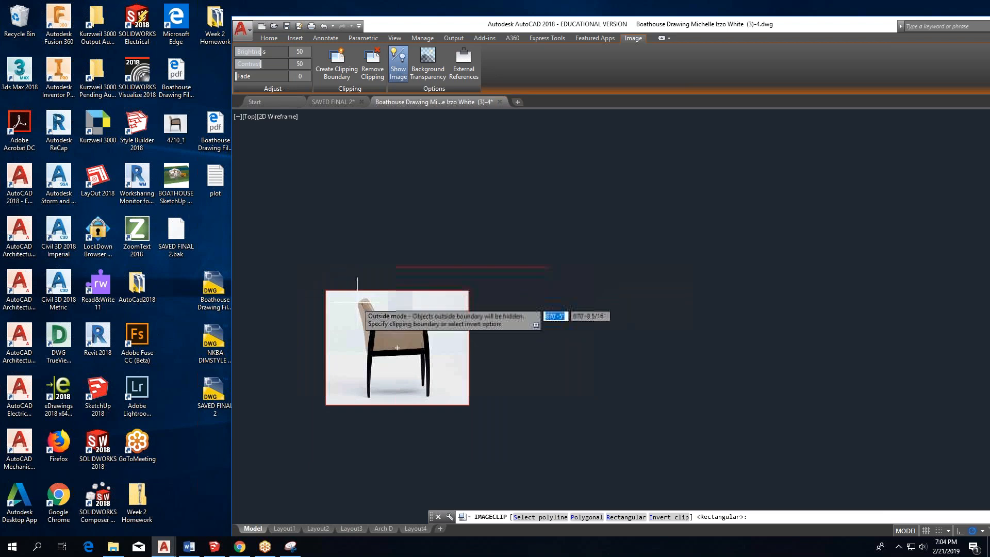
{"action": "scroll", "coordinate": [357, 303], "scroll_direction": "up", "scroll_amount": 4}
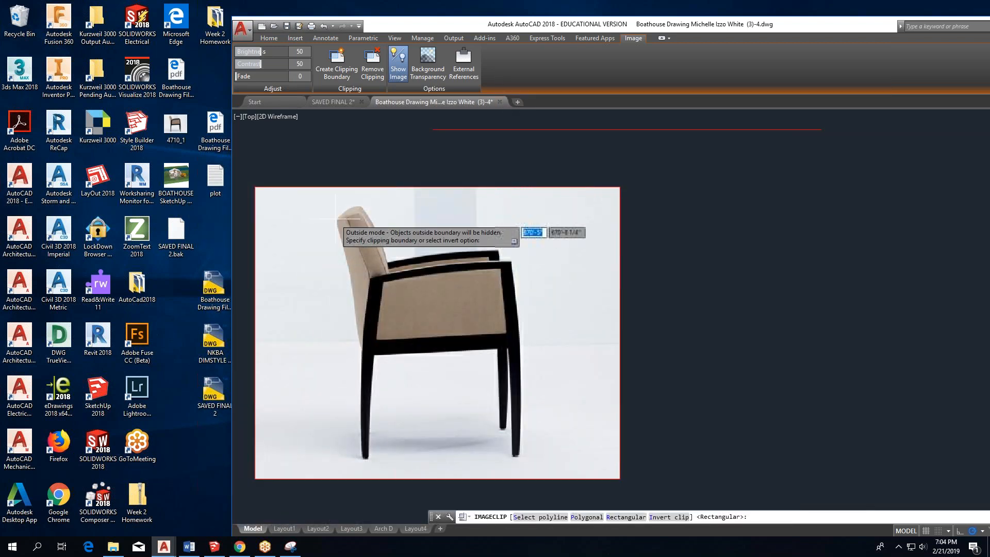
{"action": "left_click", "coordinate": [335, 201]}
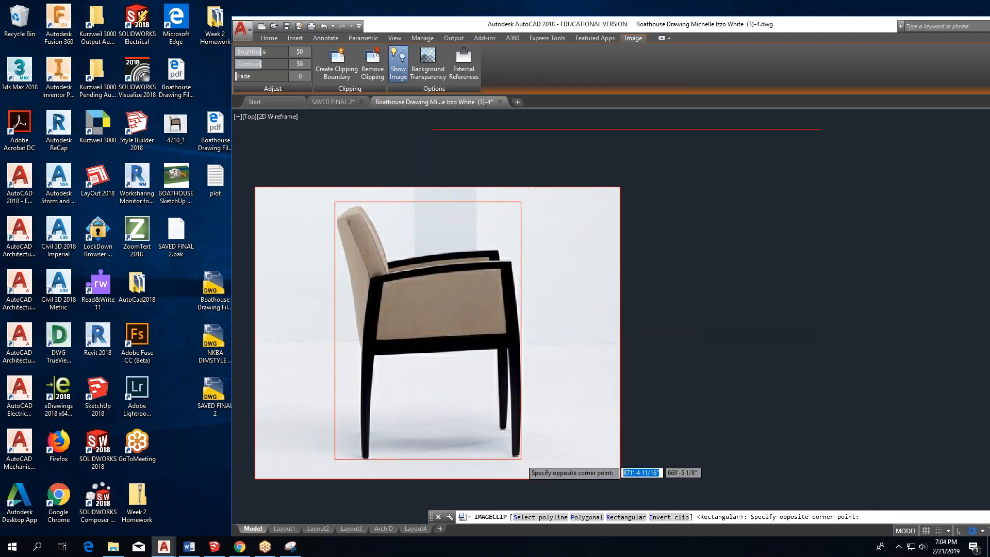
{"action": "left_click", "coordinate": [521, 458]}
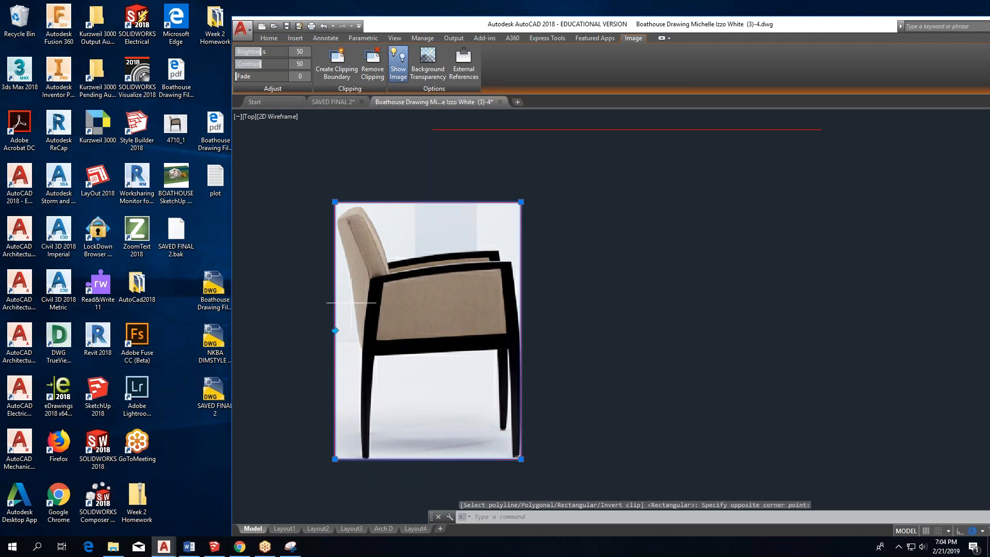
Move the clipped chair image by its lower-left corner to the left endpoint of the reference line.
{"action": "scroll", "coordinate": [339, 299], "scroll_direction": "down", "scroll_amount": 2}
{"action": "scroll", "coordinate": [352, 324], "scroll_direction": "down", "scroll_amount": 3}
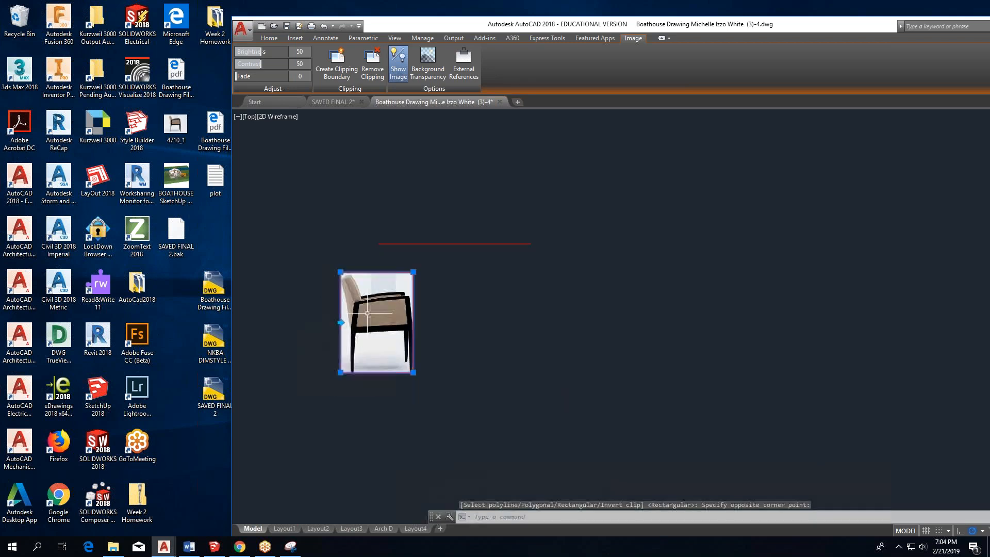
{"action": "scroll", "coordinate": [365, 298], "scroll_direction": "up", "scroll_amount": 1}
{"action": "left_click", "coordinate": [269, 38]}
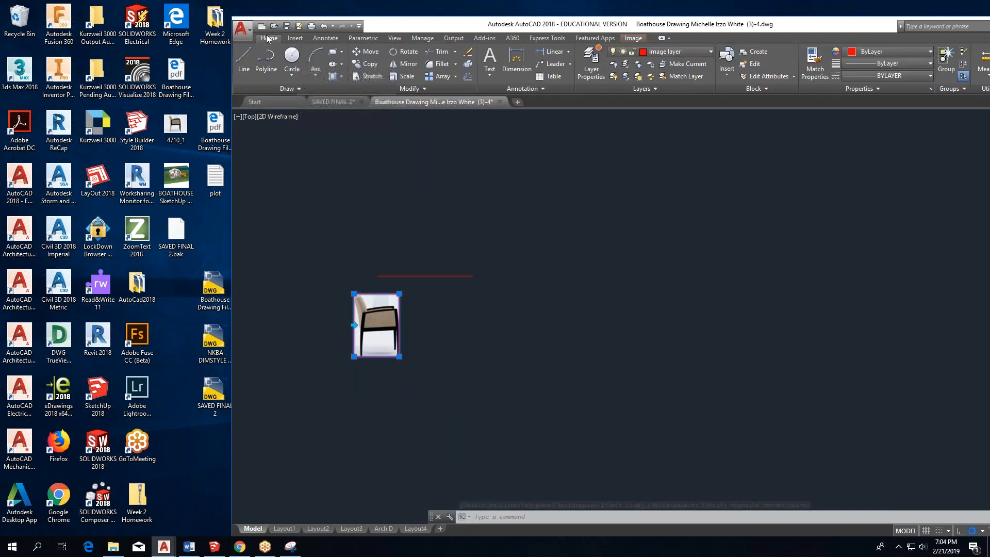
{"action": "left_click", "coordinate": [378, 52]}
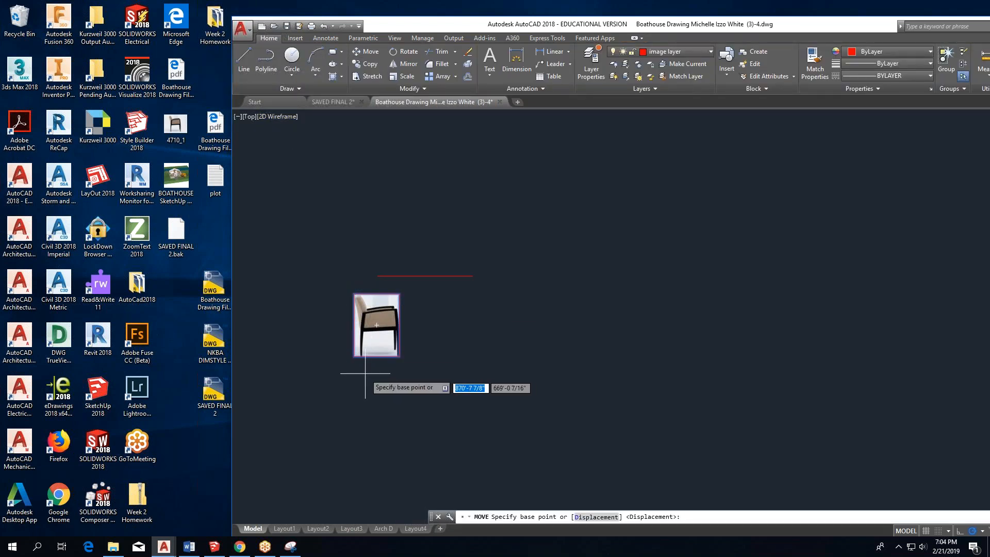
{"action": "left_click", "coordinate": [353, 356]}
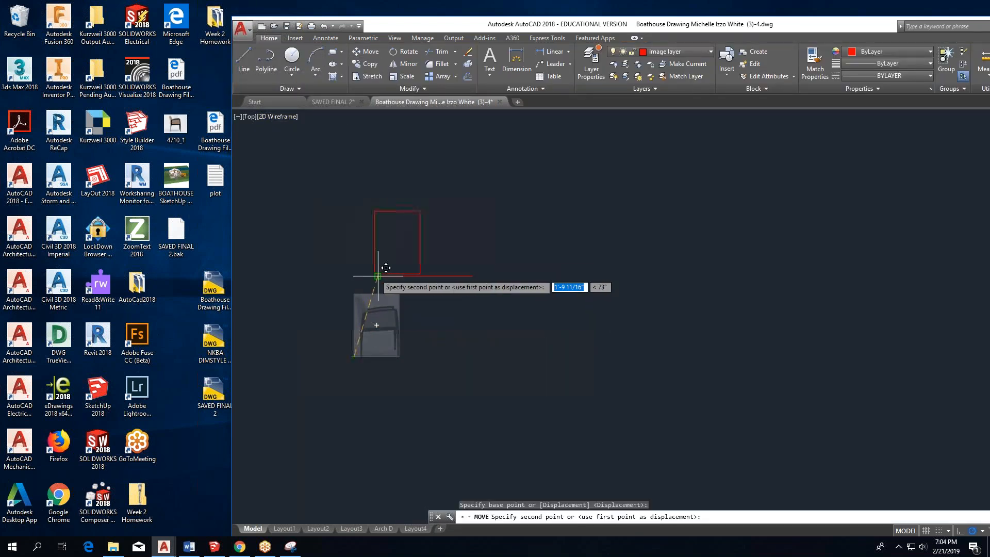
{"action": "left_click", "coordinate": [379, 275]}
{"action": "middle_click_drag", "start_coordinate": [442, 239], "coordinate": [450, 336]}
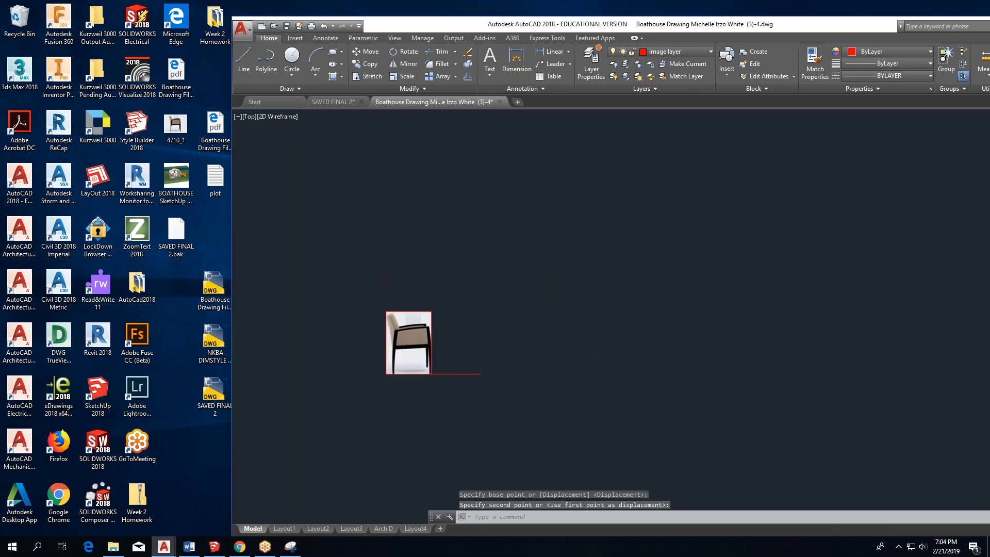
{"action": "left_click", "coordinate": [458, 298]}
{"action": "scroll", "coordinate": [488, 332], "scroll_direction": "up", "scroll_amount": 2}
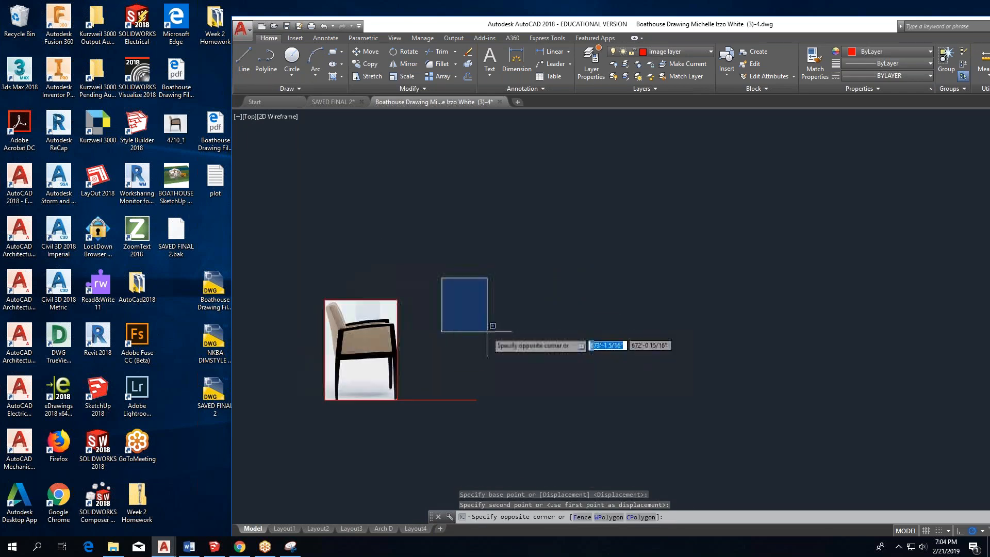
{"action": "key", "text": "Escape"}
{"action": "left_click", "coordinate": [471, 371]}
{"action": "left_click", "coordinate": [410, 405]}
{"action": "middle_click_drag", "start_coordinate": [423, 409], "coordinate": [422, 342]}
{"action": "key", "text": "Escape"}
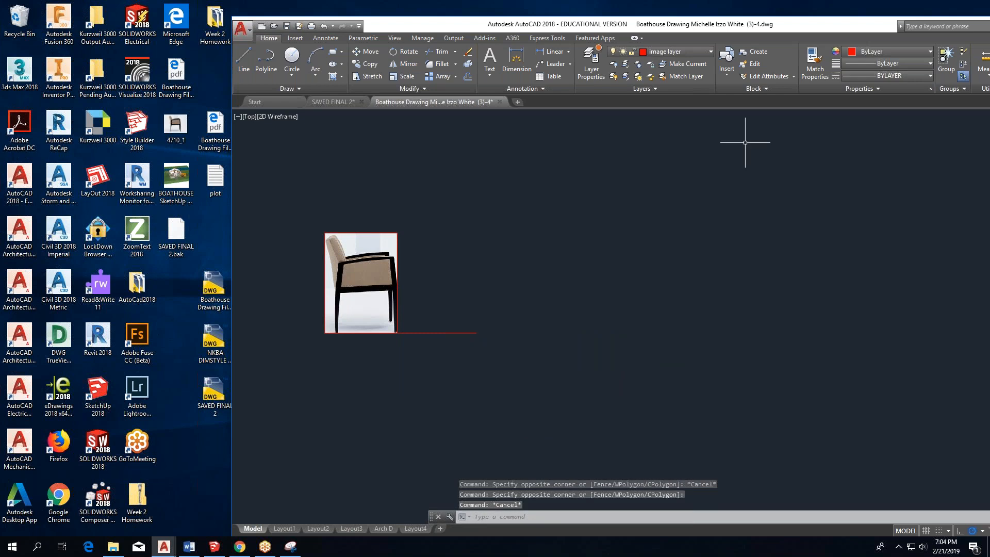
Measure the reference line's length from its left endpoint to its right endpoint.
{"action": "left_click", "coordinate": [985, 56]}
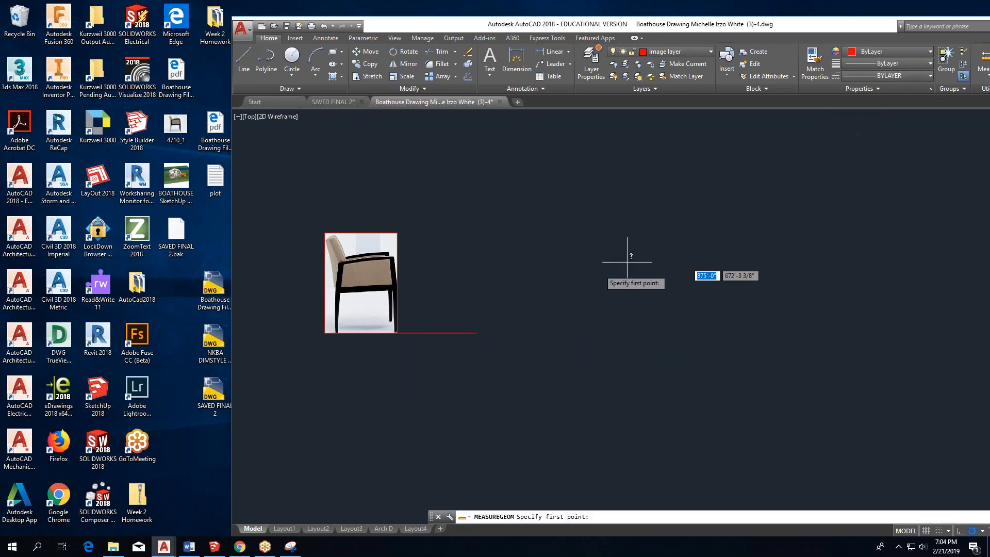
{"action": "left_click", "coordinate": [324, 332]}
{"action": "scroll", "coordinate": [471, 327], "scroll_direction": "up", "scroll_amount": 4}
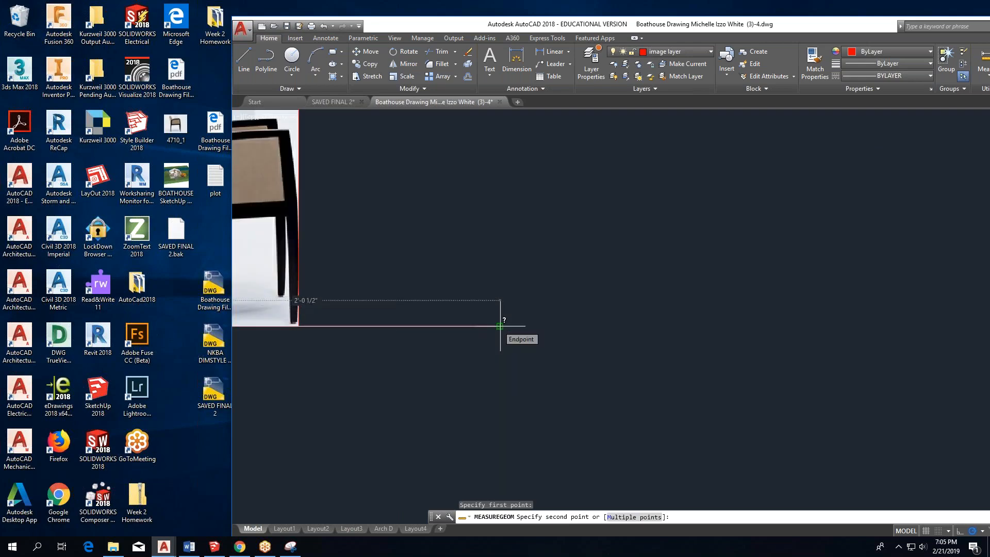
{"action": "scroll", "coordinate": [499, 326], "scroll_direction": "down", "scroll_amount": 2}
{"action": "key", "text": "Escape"}
Scale the clipped chair image up from its lower-left corner by a factor of about 2 1/16 to match the reference line.
{"action": "scroll", "coordinate": [499, 326], "scroll_direction": "down", "scroll_amount": 6}
{"action": "scroll", "coordinate": [482, 283], "scroll_direction": "up", "scroll_amount": 2}
{"action": "left_click", "coordinate": [482, 283]}
{"action": "left_click", "coordinate": [447, 320]}
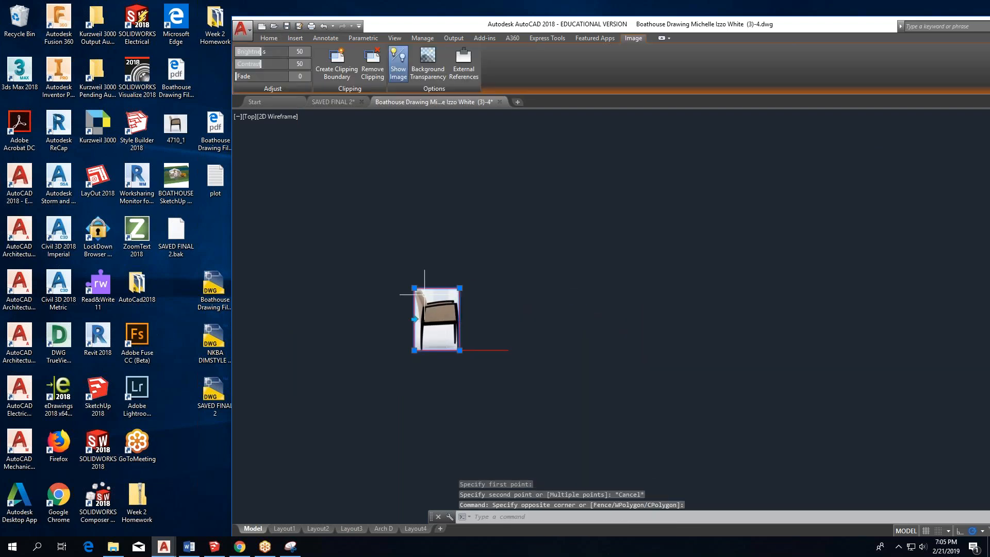
{"action": "left_click", "coordinate": [269, 39]}
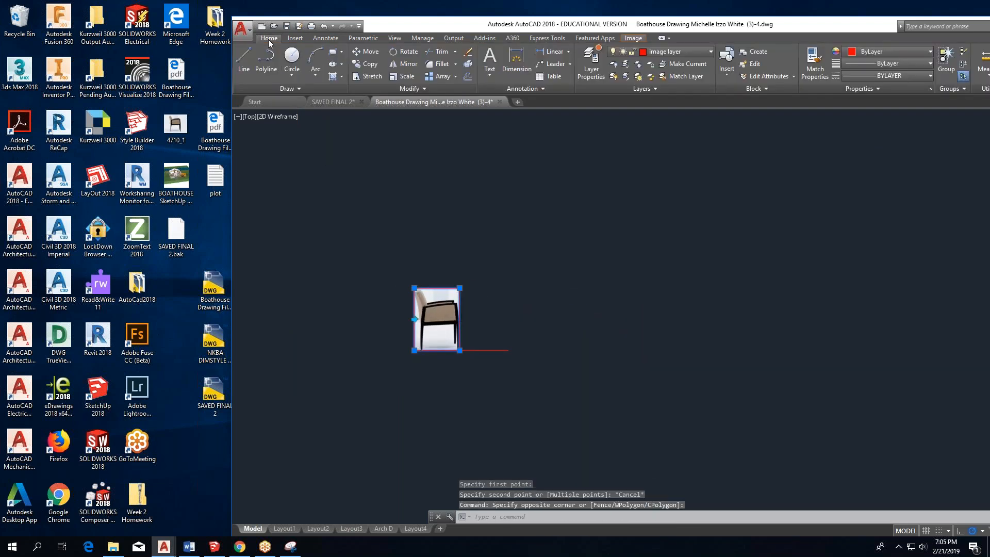
{"action": "left_click", "coordinate": [407, 77]}
{"action": "scroll", "coordinate": [427, 346], "scroll_direction": "up", "scroll_amount": 2}
{"action": "left_click", "coordinate": [407, 353]}
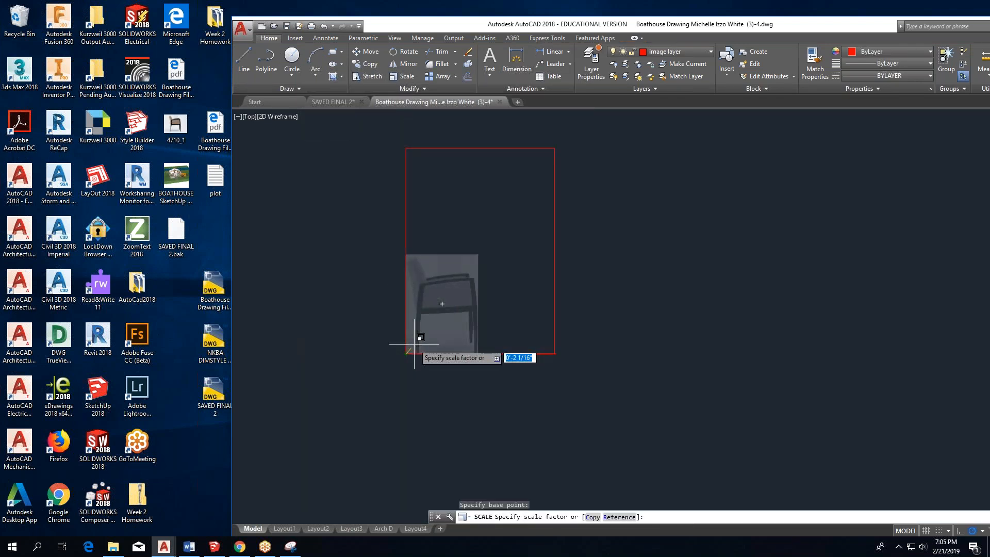
{"action": "left_click", "coordinate": [414, 344]}
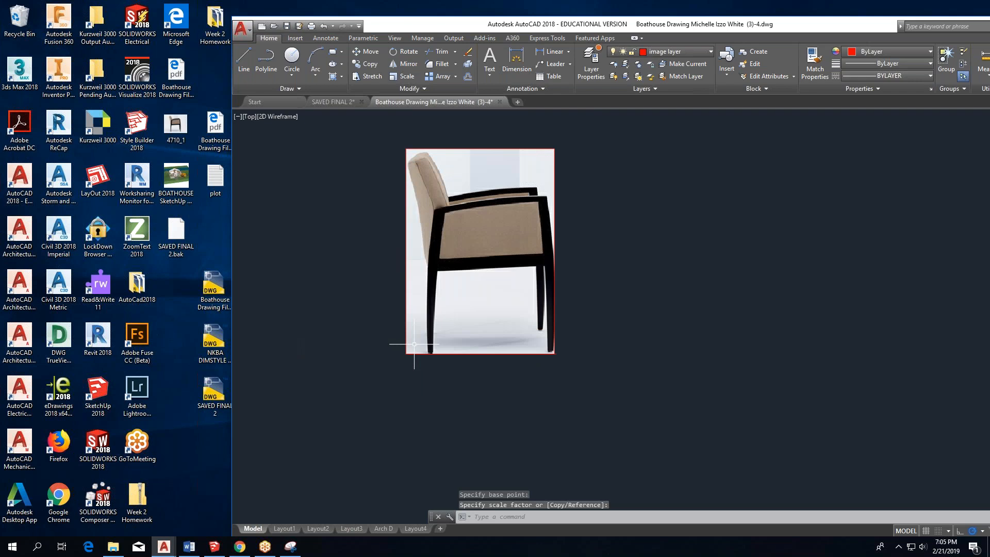
Check the scaled chair image's lower-right corner against the reference line, and look up the Silero Guest dimensions on the Arcadia web page.
{"action": "scroll", "coordinate": [548, 351], "scroll_direction": "up", "scroll_amount": 6}
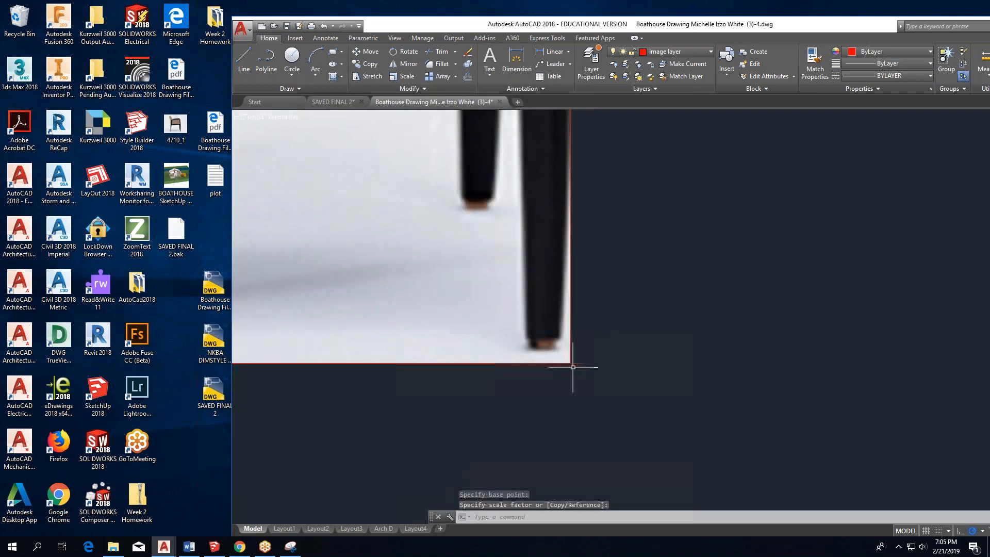
{"action": "scroll", "coordinate": [573, 367], "scroll_direction": "up", "scroll_amount": 2}
{"action": "scroll", "coordinate": [567, 370], "scroll_direction": "down", "scroll_amount": 1}
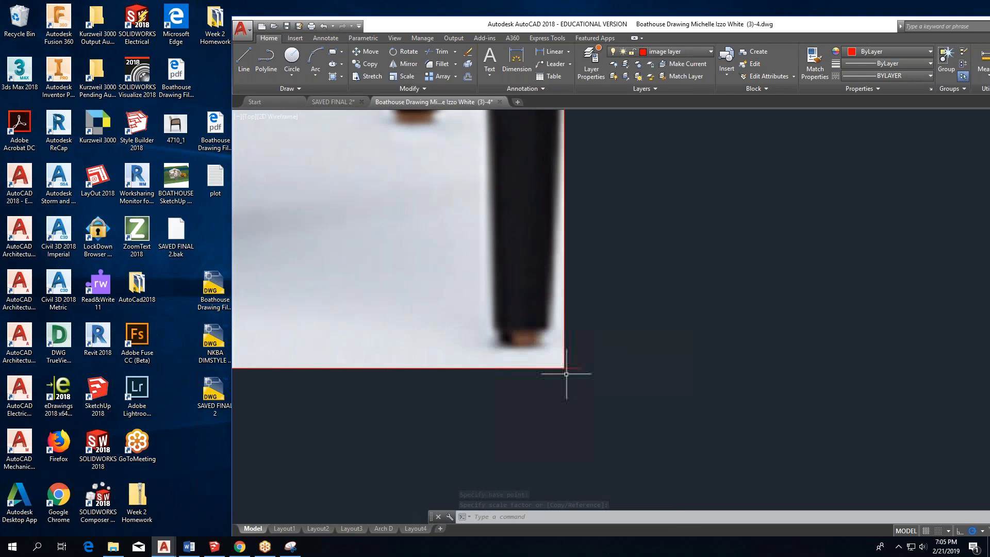
{"action": "scroll", "coordinate": [566, 374], "scroll_direction": "down", "scroll_amount": 4}
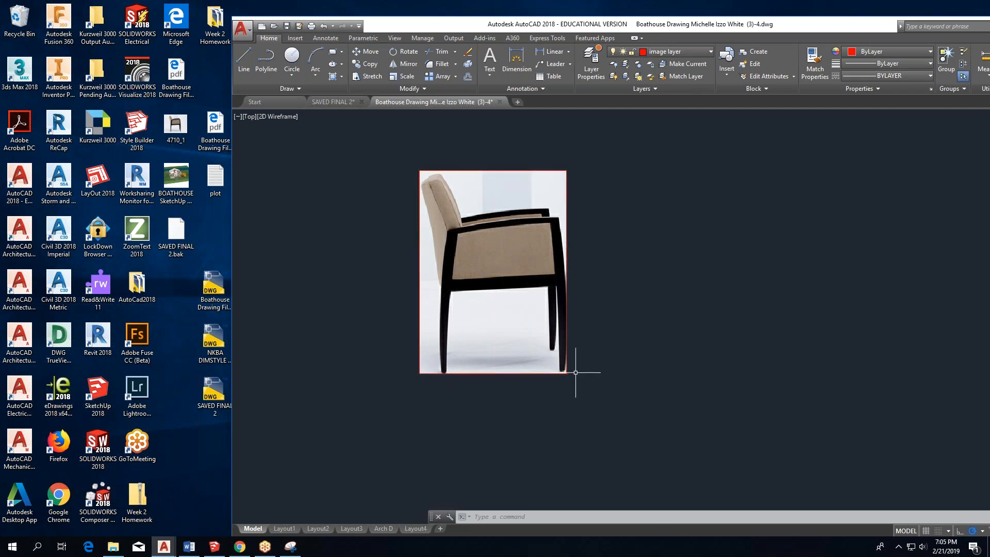
{"action": "left_click", "coordinate": [239, 546]}
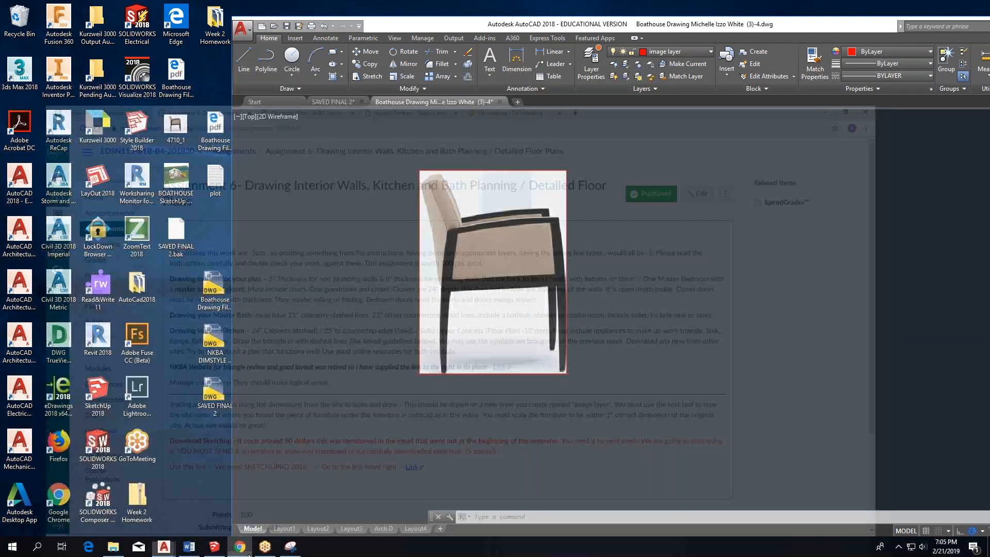
{"action": "left_click", "coordinate": [436, 12]}
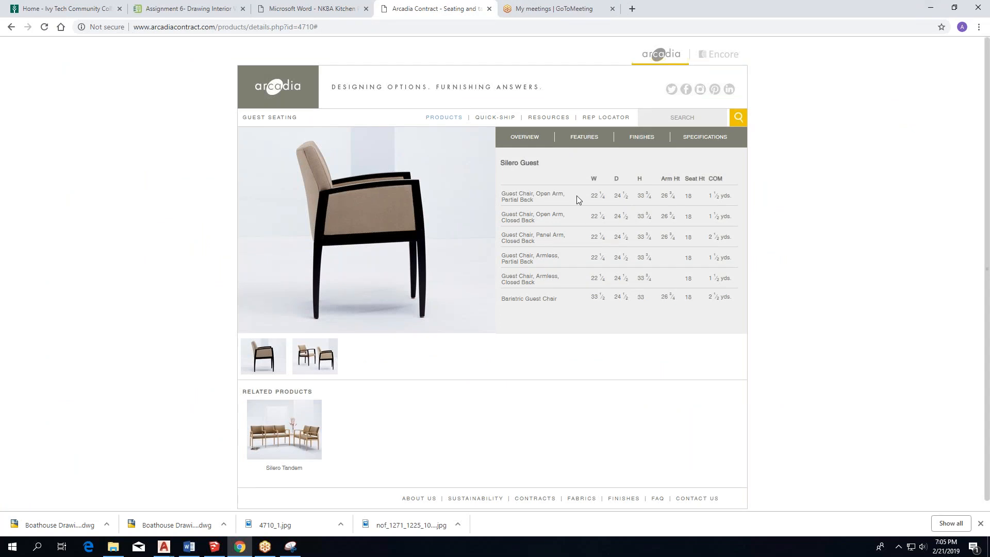
{"action": "left_click", "coordinate": [932, 8]}
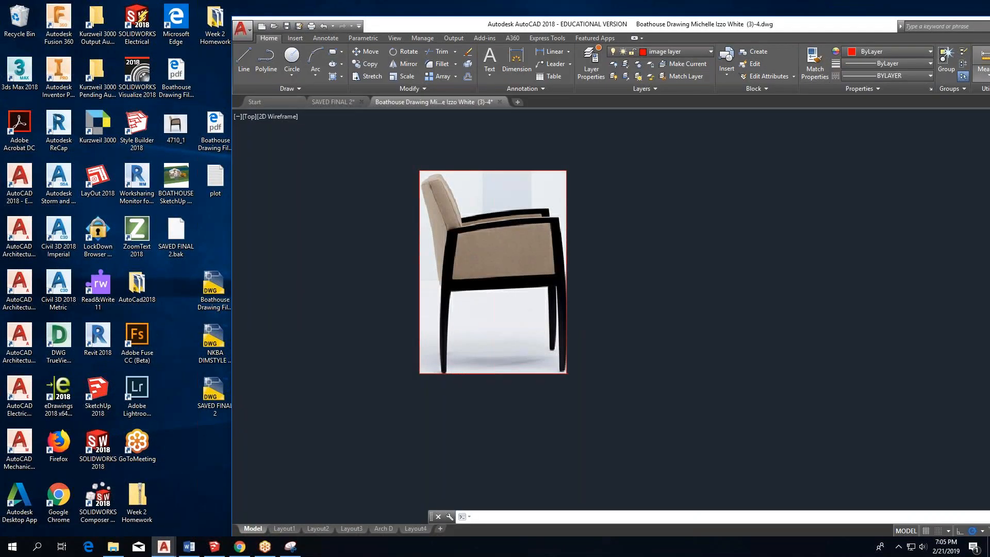
{"action": "left_click", "coordinate": [244, 60]}
{"action": "scroll", "coordinate": [453, 376], "scroll_direction": "up", "scroll_amount": 2}
{"action": "scroll", "coordinate": [453, 373], "scroll_direction": "up", "scroll_amount": 1}
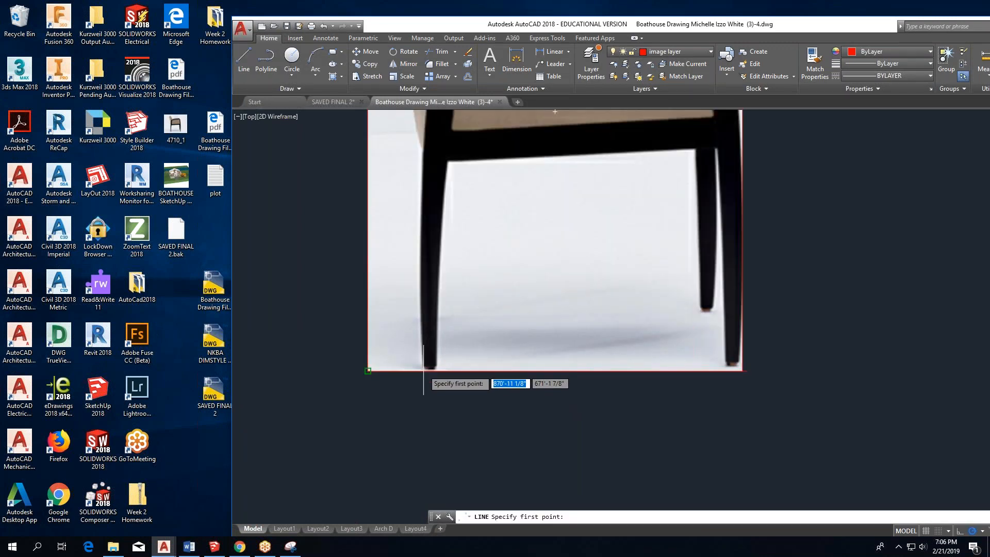
{"action": "left_click", "coordinate": [366, 372]}
{"action": "scroll", "coordinate": [367, 372], "scroll_direction": "down", "scroll_amount": 5}
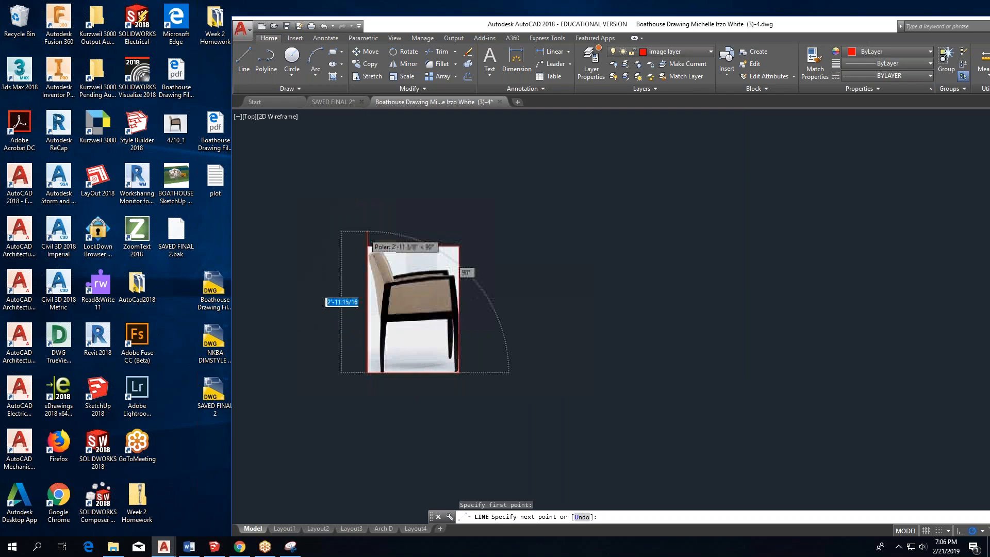
{"action": "scroll", "coordinate": [367, 270], "scroll_direction": "up", "scroll_amount": 7}
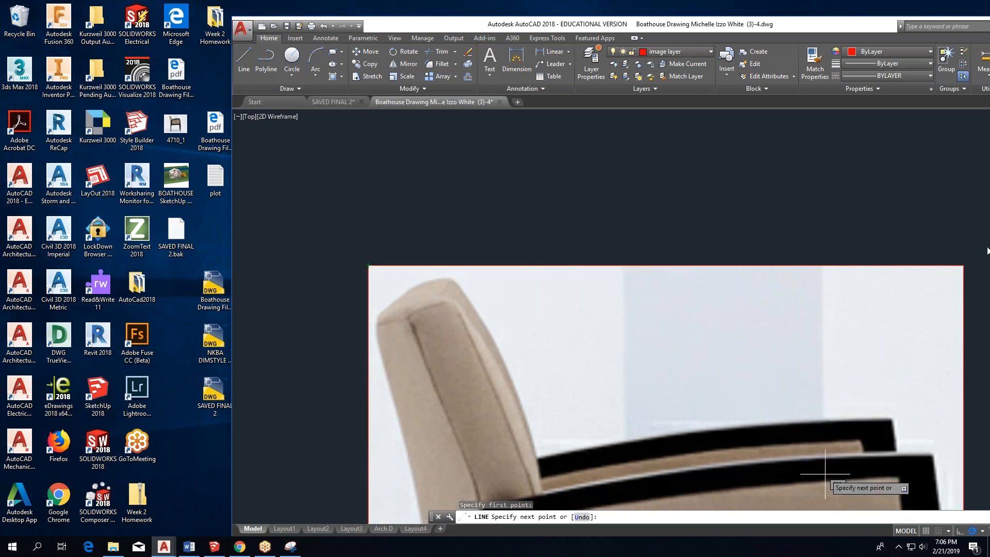
Maximize the AutoCAD window, cancel the pending line and turn object snap off.
{"action": "left_click_drag", "start_coordinate": [858, 25], "coordinate": [615, 34]}
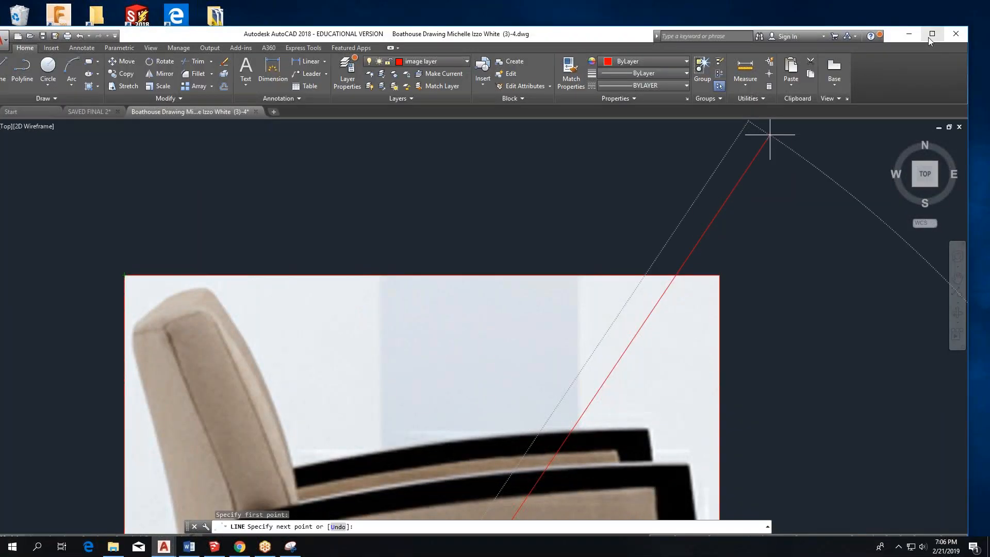
{"action": "left_click", "coordinate": [933, 34]}
{"action": "key", "text": "Escape"}
{"action": "left_click", "coordinate": [802, 529]}
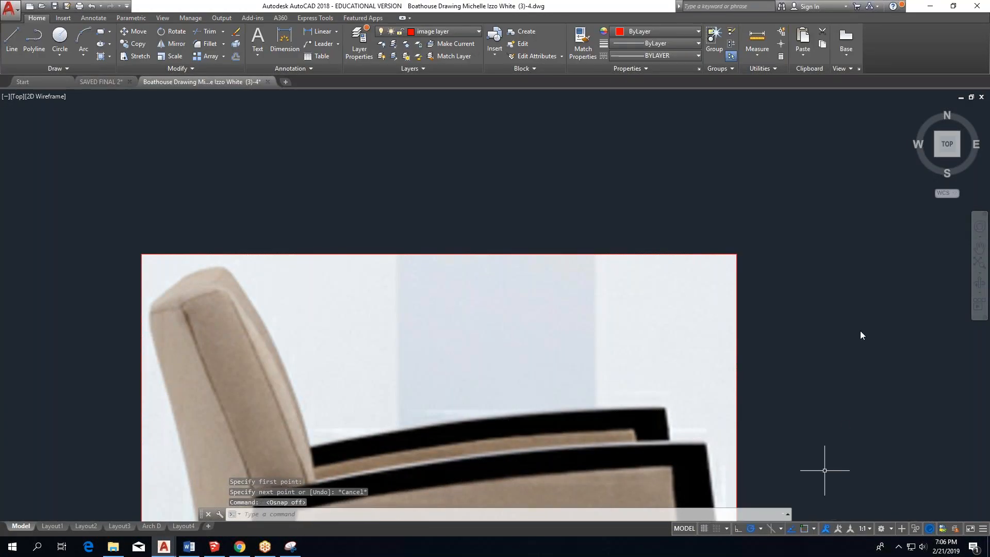
Draw a vertical line about 33 inches long from the chair image's lower-left corner up to the top of the chair back.
{"action": "mouse_move", "coordinate": [101, 343]}
{"action": "middle_mouse_down"}
{"action": "mouse_move", "coordinate": [320, 193]}
{"action": "mouse_move", "coordinate": [210, 236]}
{"action": "middle_mouse_up"}
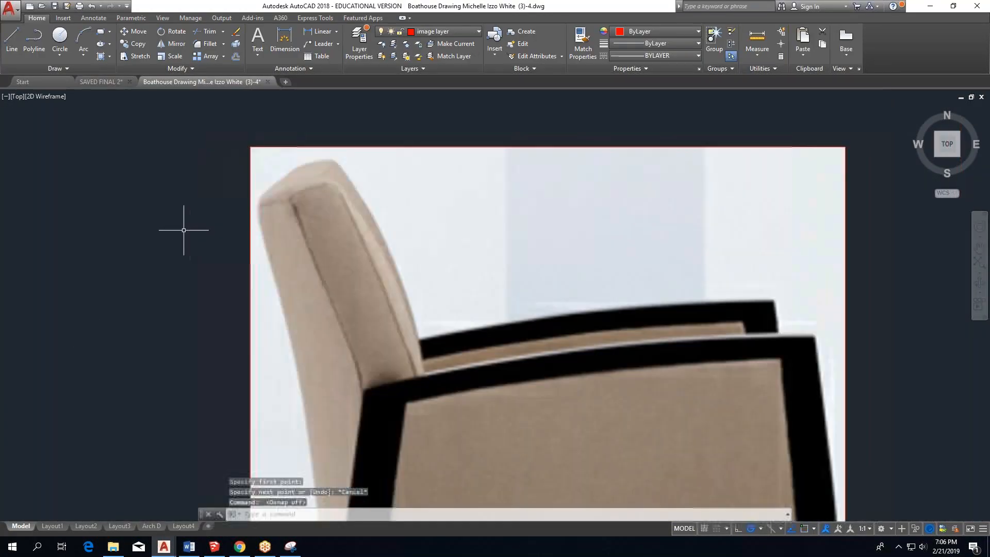
{"action": "left_click", "coordinate": [12, 39]}
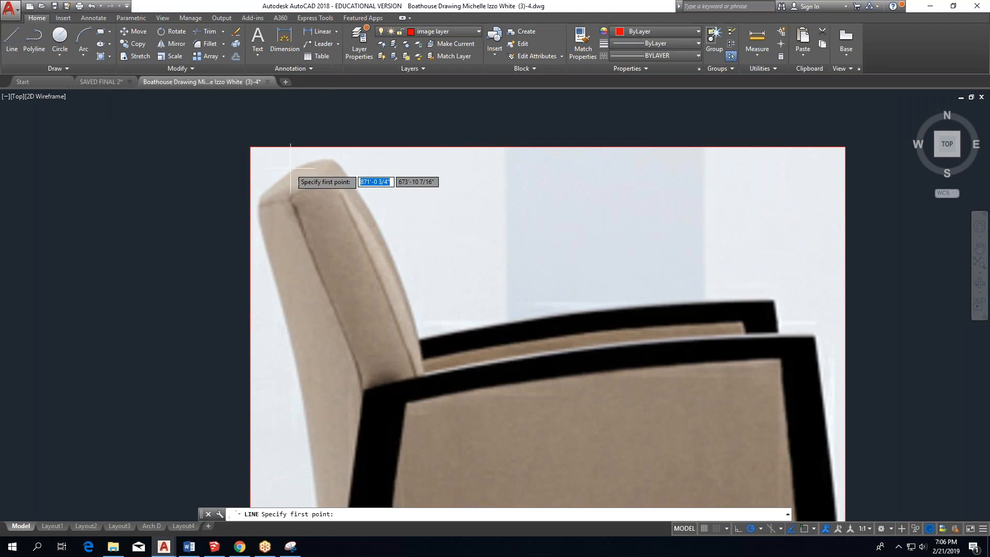
{"action": "scroll", "coordinate": [265, 137], "scroll_direction": "down", "scroll_amount": 6}
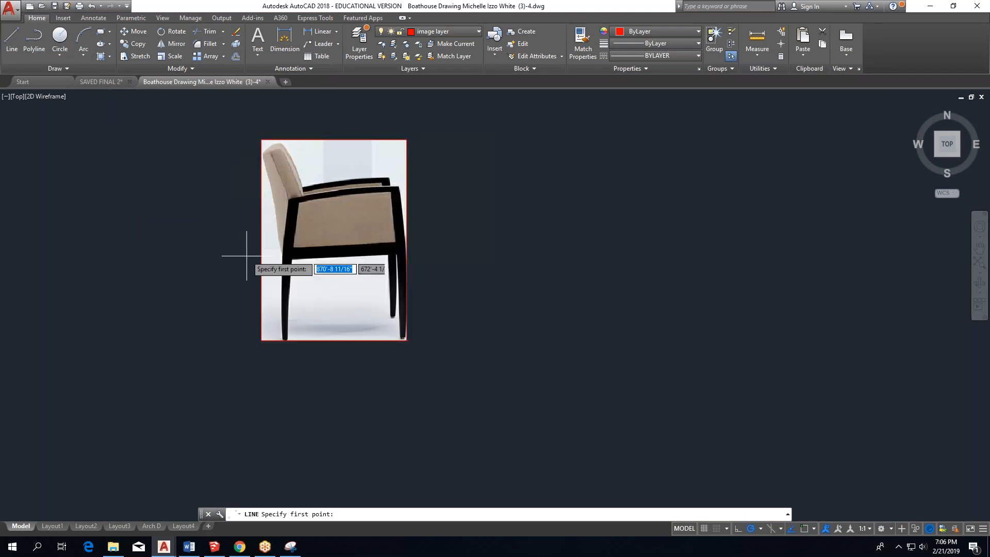
{"action": "scroll", "coordinate": [260, 338], "scroll_direction": "up", "scroll_amount": 5}
{"action": "left_click", "coordinate": [261, 339]}
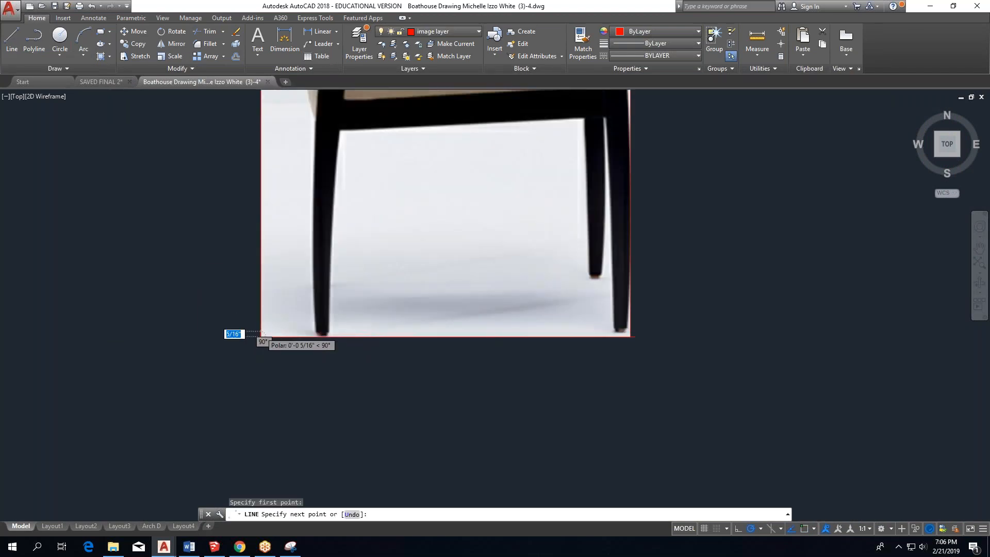
{"action": "scroll", "coordinate": [261, 338], "scroll_direction": "down", "scroll_amount": 4}
{"action": "scroll", "coordinate": [259, 226], "scroll_direction": "up", "scroll_amount": 5}
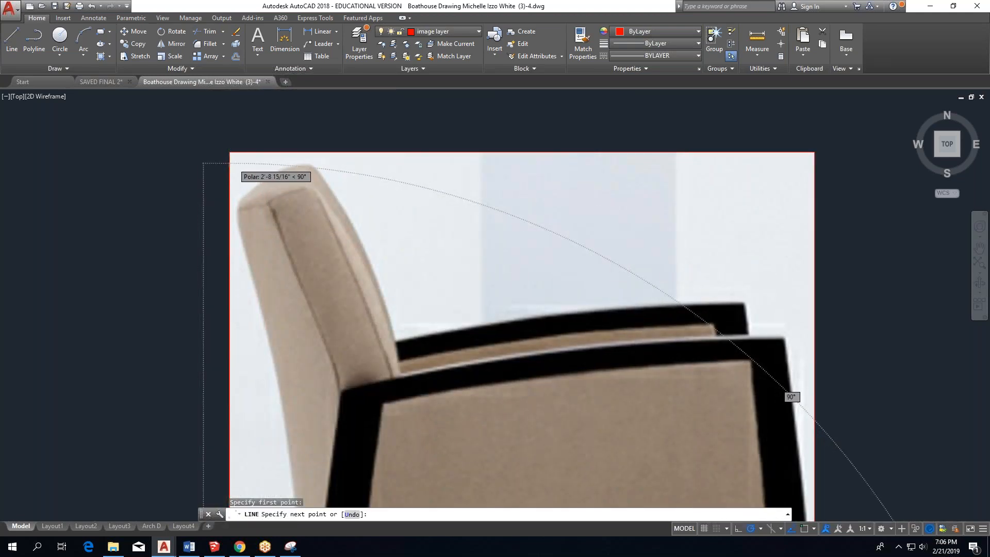
{"action": "left_click", "coordinate": [233, 164]}
{"action": "key", "text": "Escape"}
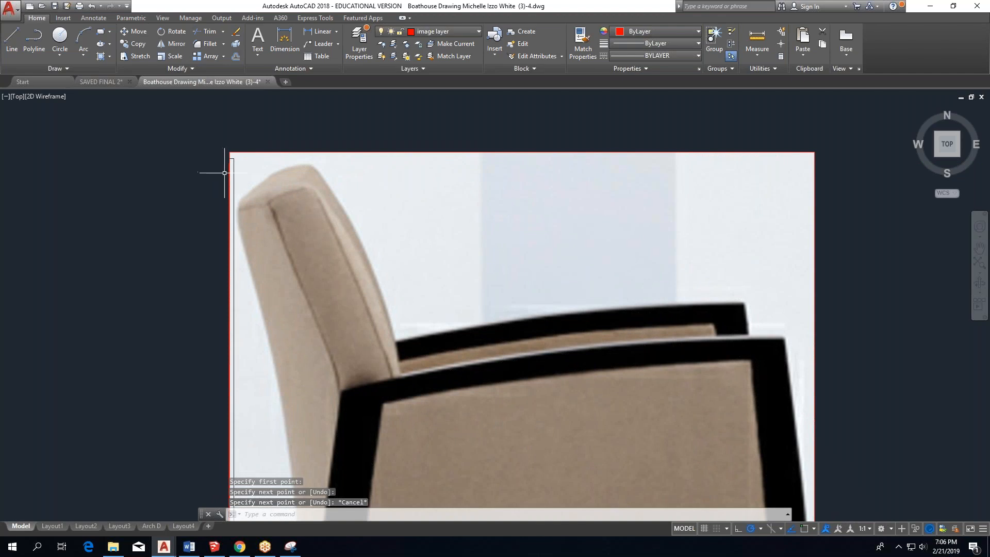
{"action": "key", "text": "Escape"}
Measure the chair's height along the vertical line, from the image's lower-left corner to the line's upper end.
{"action": "scroll", "coordinate": [230, 165], "scroll_direction": "down", "scroll_amount": 5}
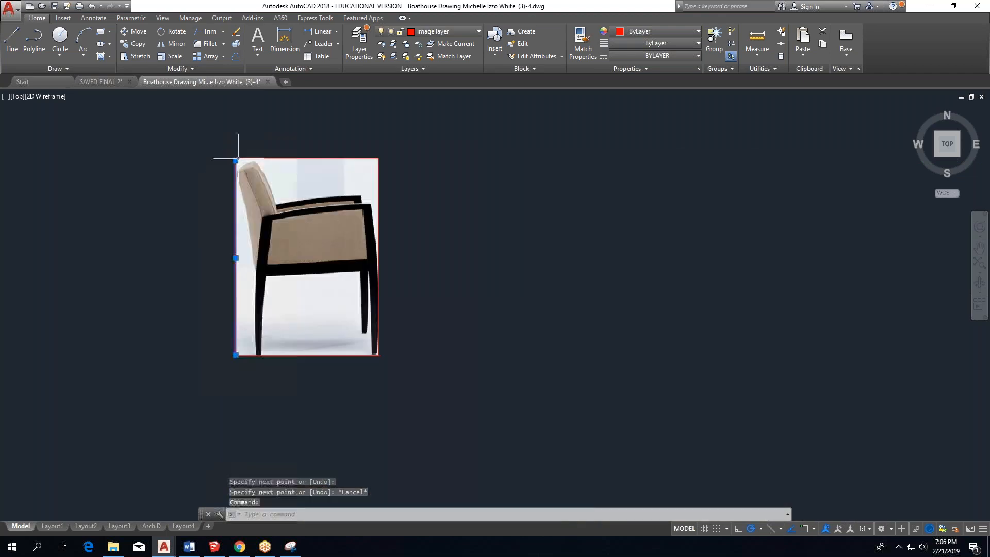
{"action": "left_click", "coordinate": [748, 35]}
{"action": "scroll", "coordinate": [232, 403], "scroll_direction": "up", "scroll_amount": 6}
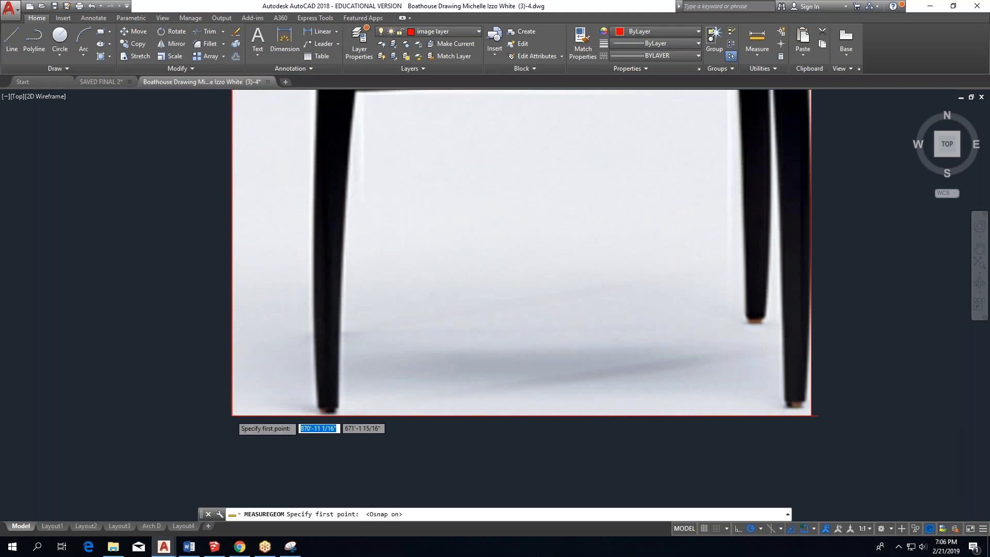
{"action": "scroll", "coordinate": [236, 414], "scroll_direction": "up", "scroll_amount": 3}
{"action": "left_click", "coordinate": [235, 414]}
{"action": "scroll", "coordinate": [234, 407], "scroll_direction": "down", "scroll_amount": 6}
{"action": "middle_click_drag", "start_coordinate": [203, 248], "coordinate": [281, 449]}
{"action": "scroll", "coordinate": [310, 139], "scroll_direction": "up", "scroll_amount": 6}
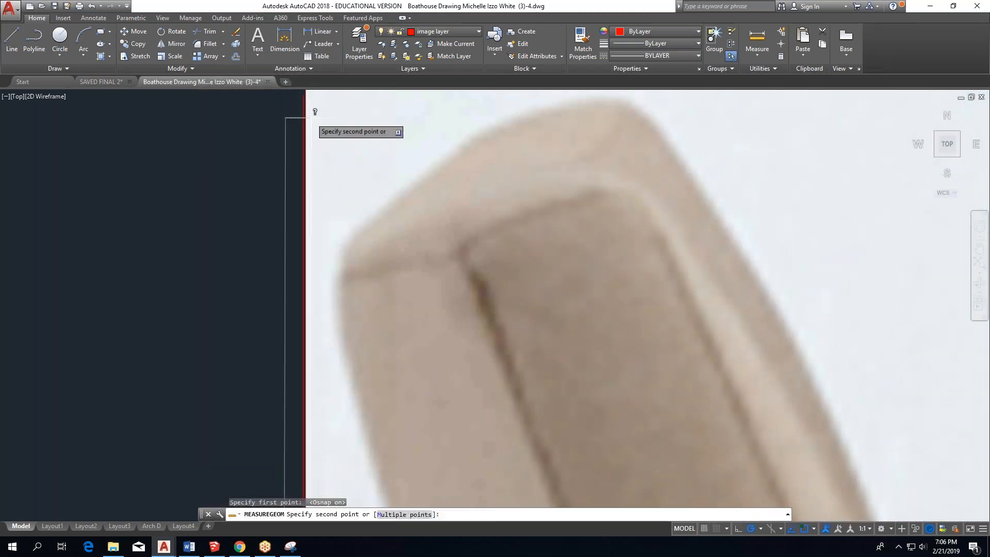
{"action": "left_click", "coordinate": [303, 181]}
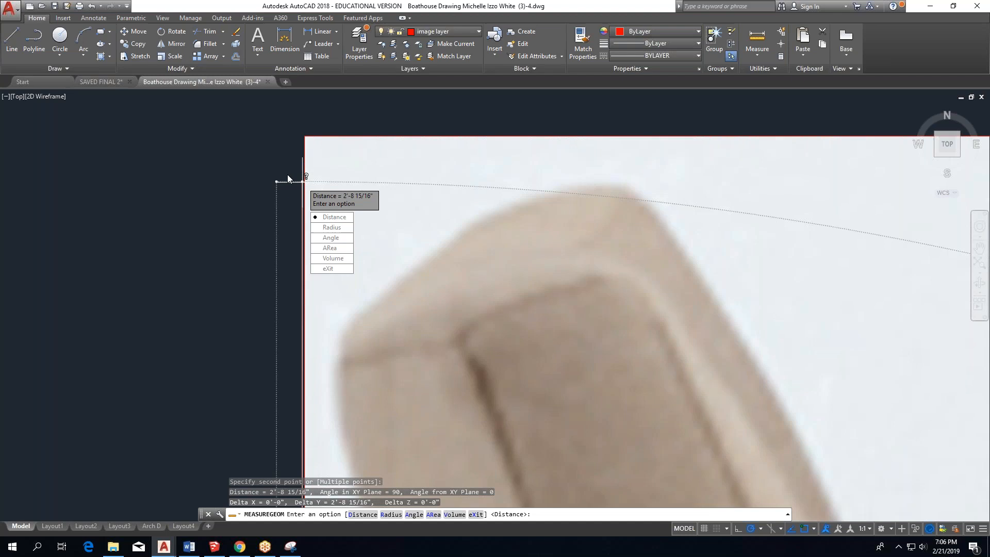
{"action": "scroll", "coordinate": [287, 178], "scroll_direction": "down", "scroll_amount": 8}
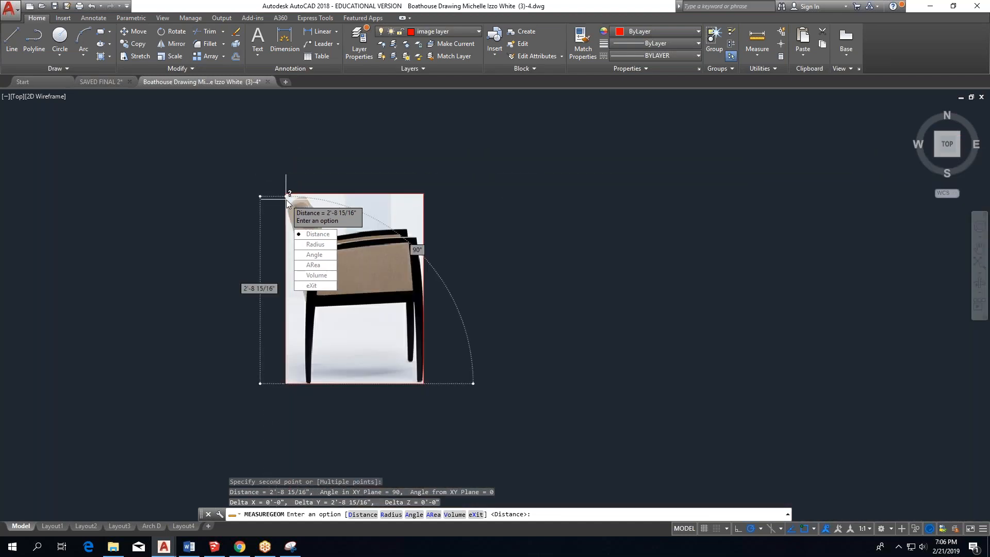
{"action": "key", "text": "Escape"}
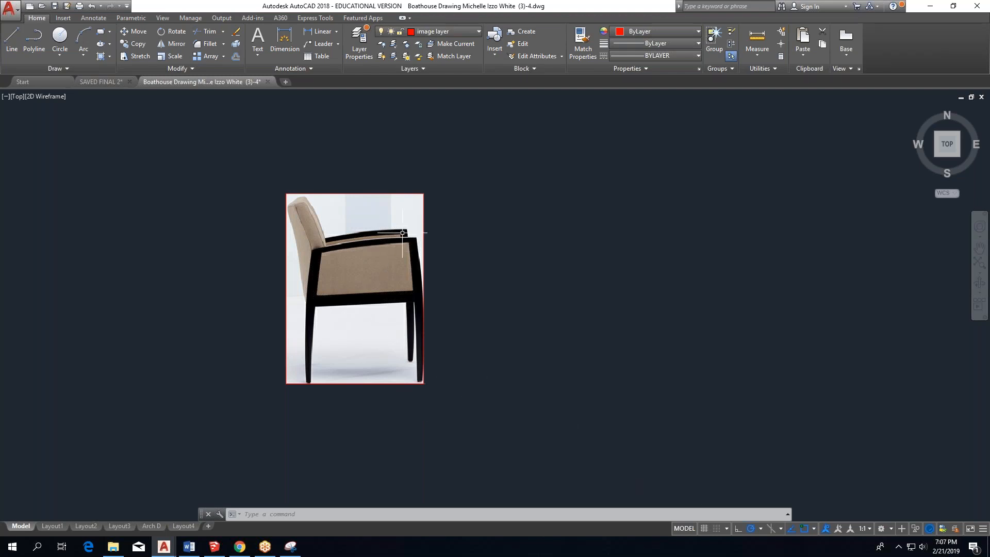
{"action": "scroll", "coordinate": [413, 233], "scroll_direction": "down", "scroll_amount": 8}
{"action": "scroll", "coordinate": [380, 459], "scroll_direction": "down", "scroll_amount": 3}
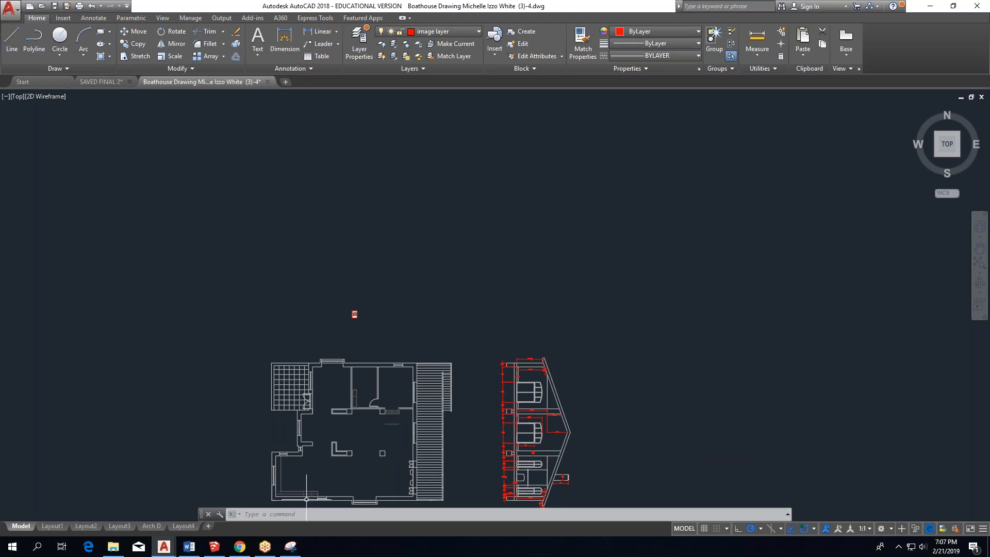
{"action": "scroll", "coordinate": [350, 380], "scroll_direction": "up", "scroll_amount": 4}
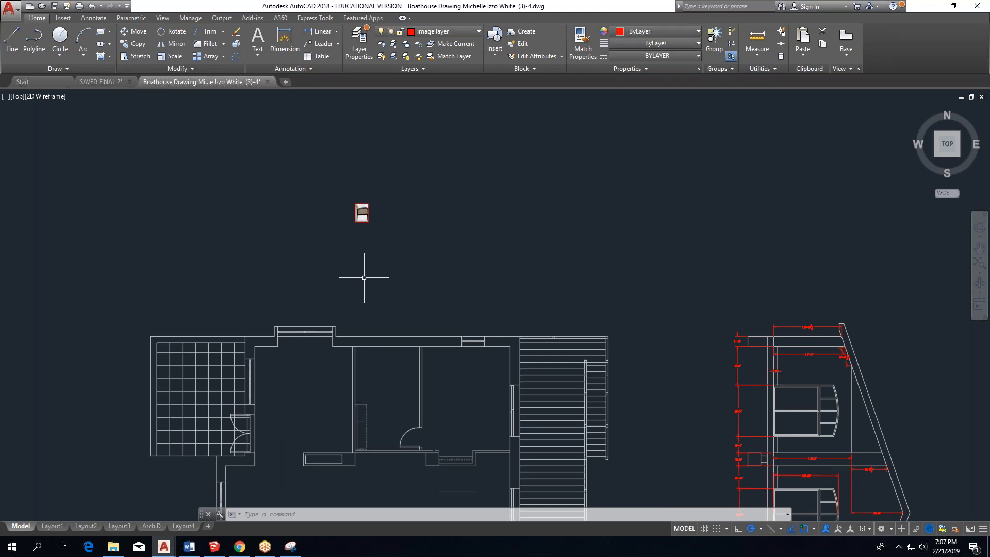
{"action": "scroll", "coordinate": [364, 204], "scroll_direction": "up", "scroll_amount": 5}
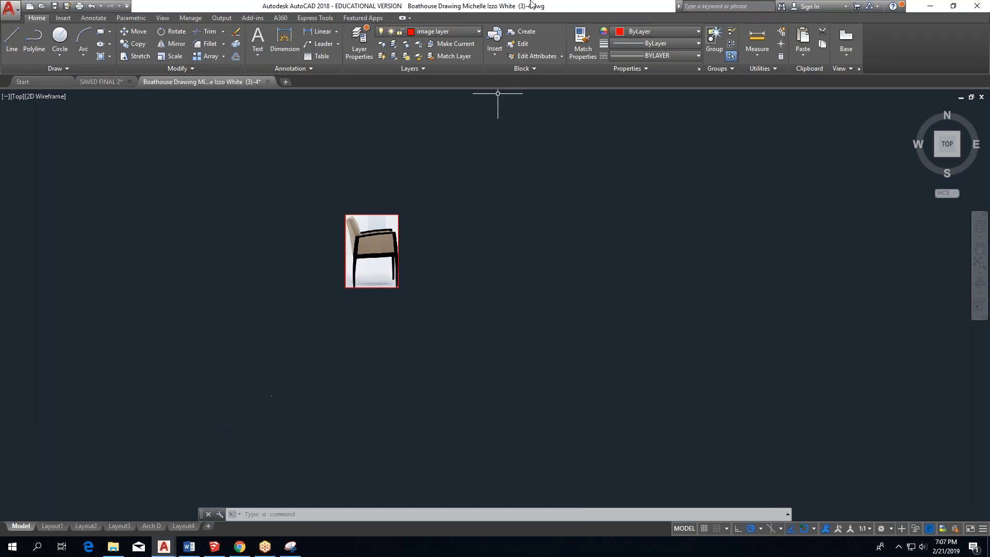
{"action": "scroll", "coordinate": [414, 161], "scroll_direction": "up", "scroll_amount": 2}
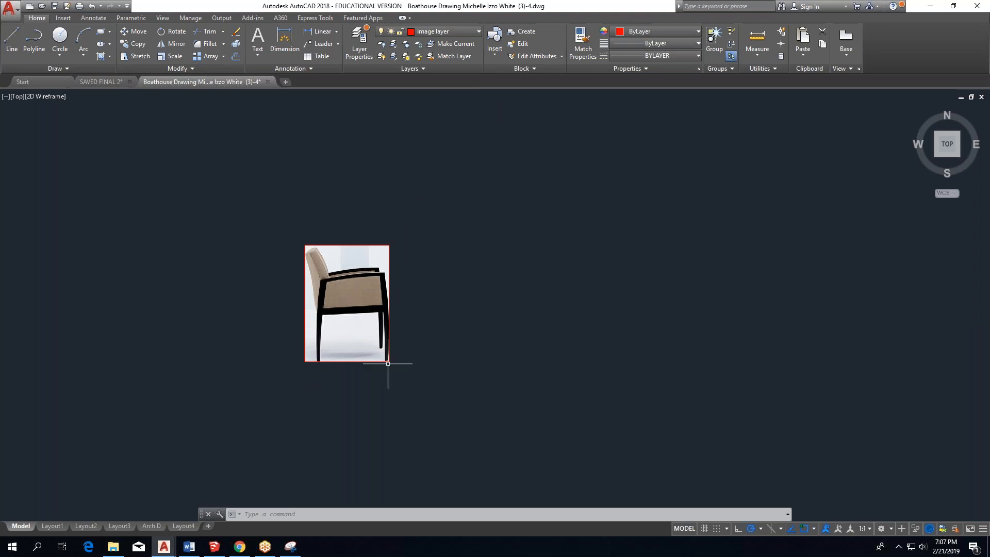
Try to stretch the clipped chair image's boundary by its lower-right corner.
{"action": "scroll", "coordinate": [392, 356], "scroll_direction": "up", "scroll_amount": 8}
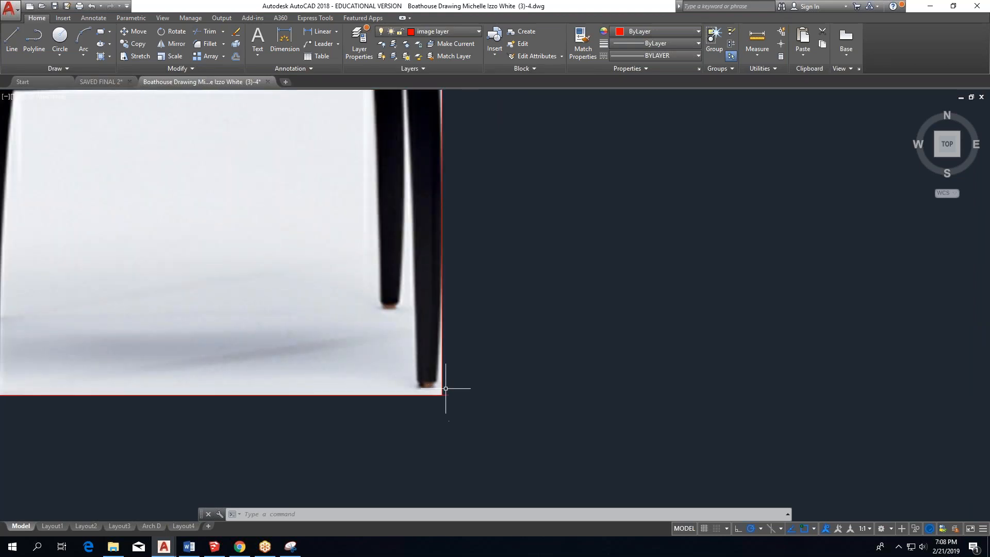
{"action": "scroll", "coordinate": [452, 394], "scroll_direction": "down", "scroll_amount": 6}
{"action": "left_click", "coordinate": [464, 309]}
{"action": "left_click", "coordinate": [442, 373]}
{"action": "scroll", "coordinate": [444, 373], "scroll_direction": "up", "scroll_amount": 7}
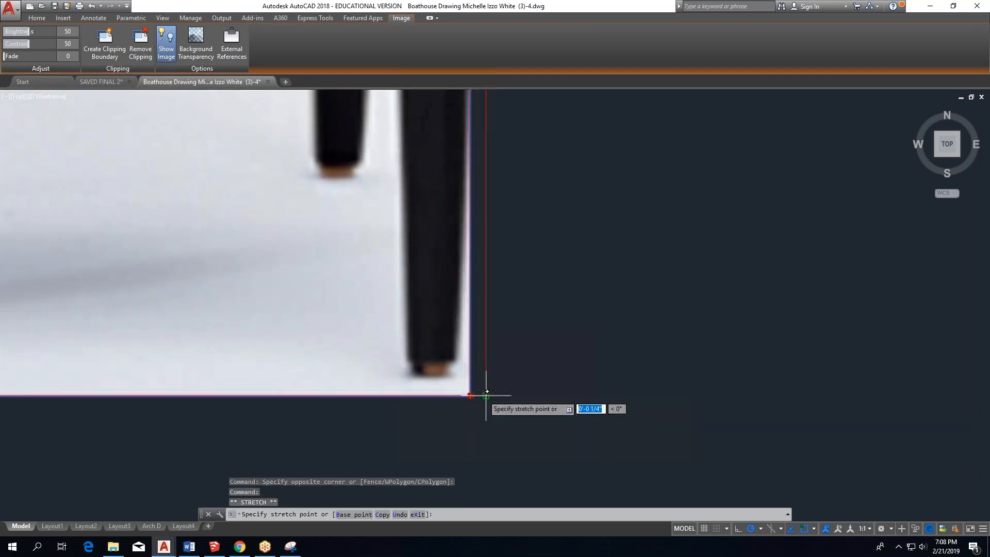
{"action": "left_click", "coordinate": [470, 396]}
{"action": "scroll", "coordinate": [505, 349], "scroll_direction": "down", "scroll_amount": 6}
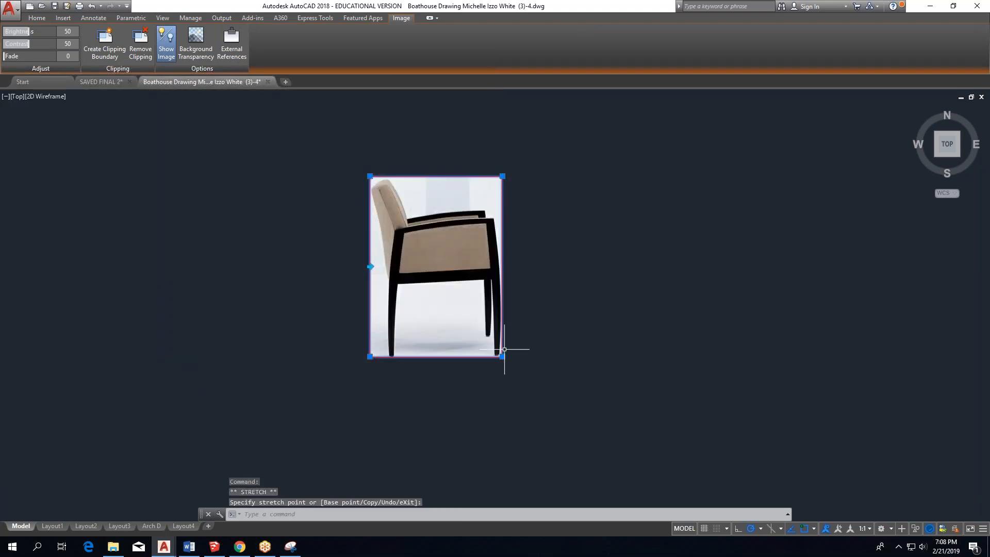
Widen the chair image's clipping boundary horizontally from its lower-right corner, slightly past the front leg.
{"action": "scroll", "coordinate": [505, 289], "scroll_direction": "up", "scroll_amount": 3}
{"action": "left_click", "coordinate": [523, 256]}
{"action": "left_click", "coordinate": [507, 275]}
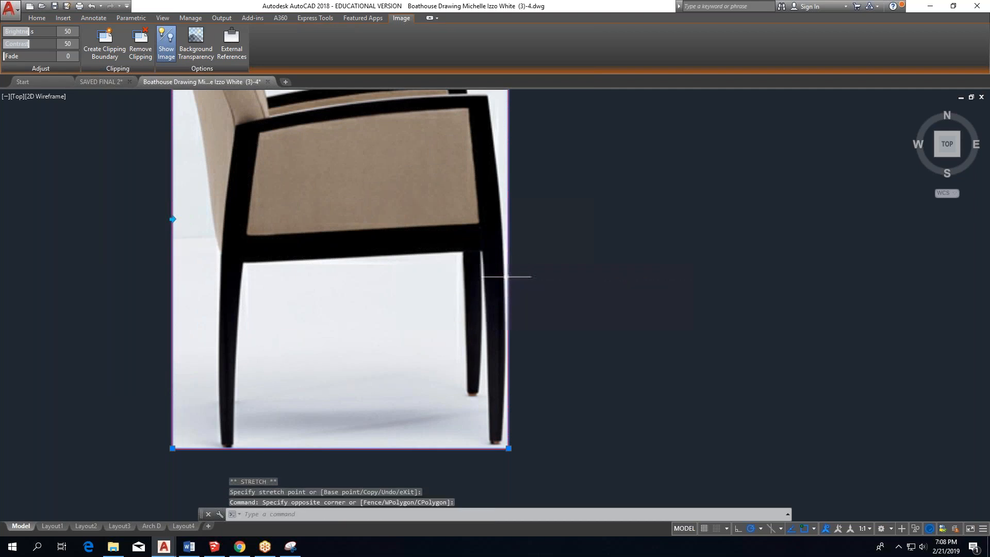
{"action": "left_click", "coordinate": [511, 449]}
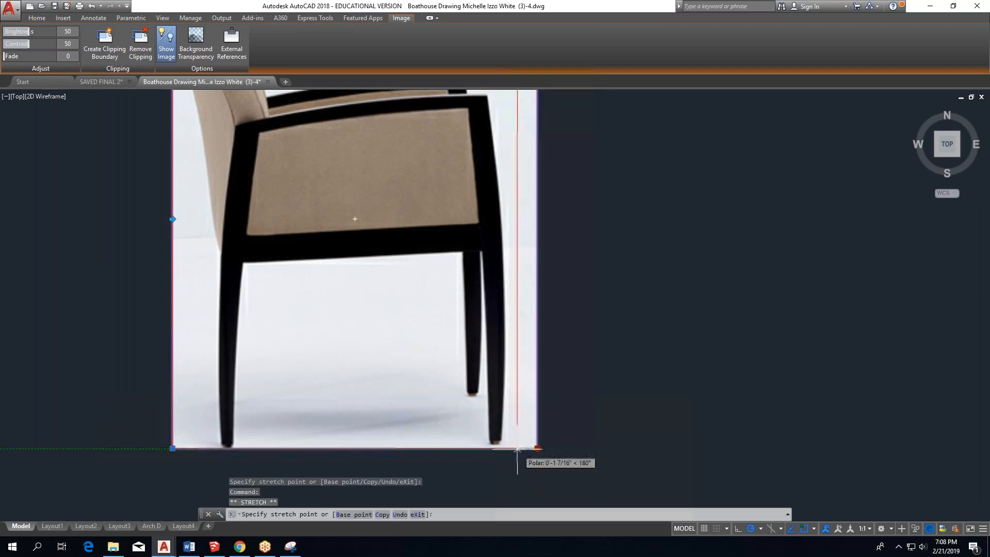
{"action": "scroll", "coordinate": [561, 422], "scroll_direction": "down", "scroll_amount": 3}
{"action": "key", "text": "Escape"}
Scale the clipped chair image up from its lower-left corner by a freehand factor of about 7.7.
{"action": "left_click", "coordinate": [554, 318]}
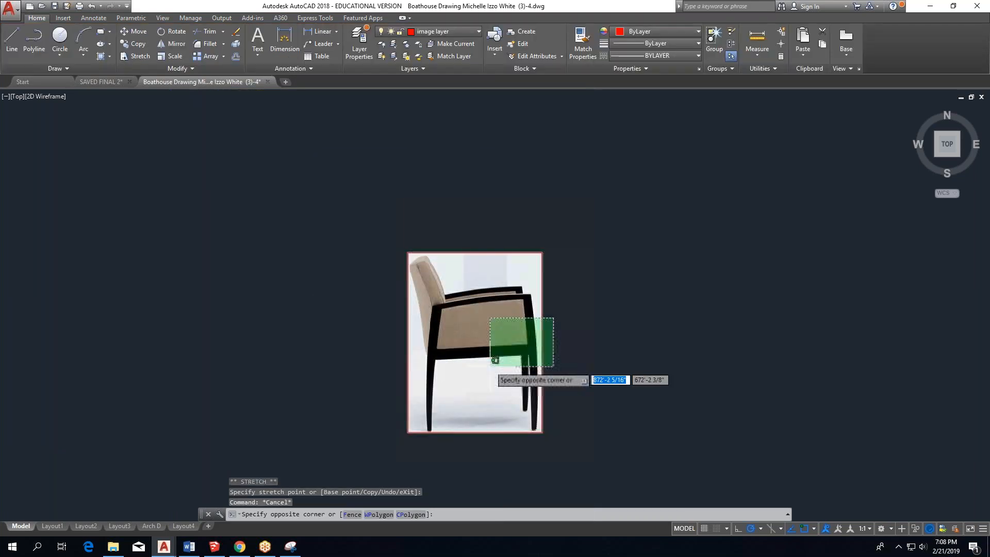
{"action": "left_click", "coordinate": [490, 363]}
{"action": "left_click", "coordinate": [37, 18]}
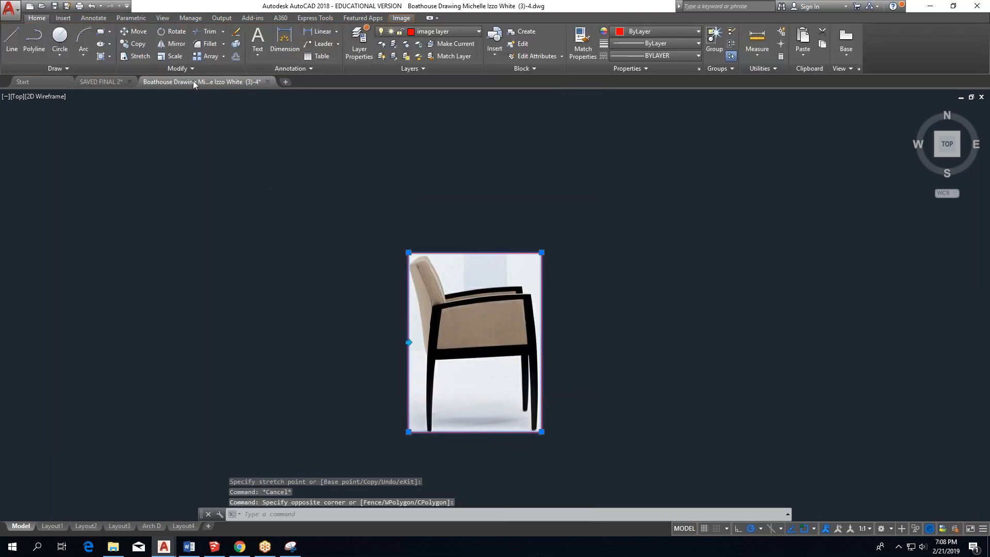
{"action": "left_click", "coordinate": [171, 55]}
{"action": "scroll", "coordinate": [426, 448], "scroll_direction": "up", "scroll_amount": 4}
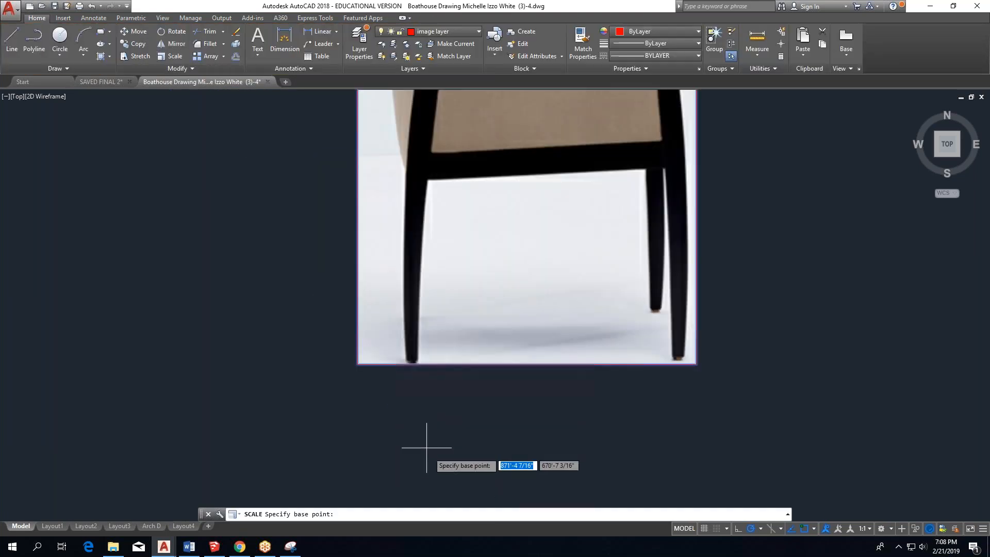
{"action": "left_click", "coordinate": [358, 364]}
{"action": "scroll", "coordinate": [443, 319], "scroll_direction": "down", "scroll_amount": 4}
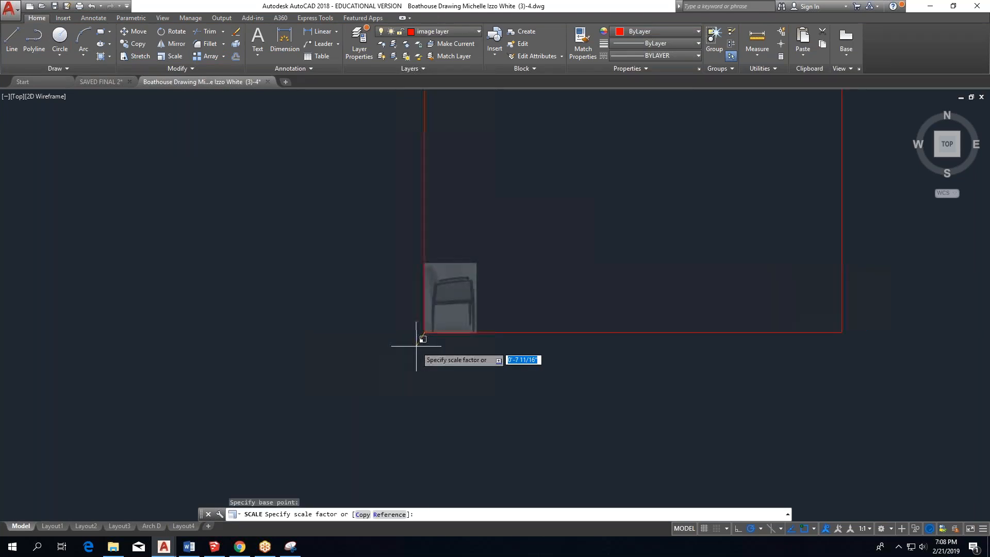
{"action": "left_click", "coordinate": [418, 344]}
{"action": "scroll", "coordinate": [417, 344], "scroll_direction": "down", "scroll_amount": 4}
Scale the chair image by a factor of 0.75, using its lower-left corner as the base point.
{"action": "left_click", "coordinate": [581, 184]}
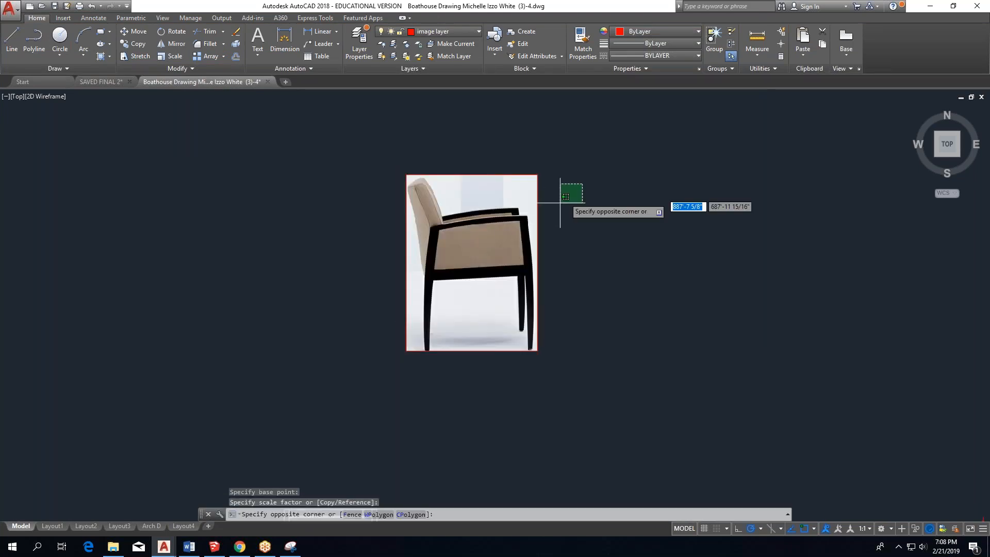
{"action": "left_click", "coordinate": [415, 357]}
{"action": "left_click", "coordinate": [36, 18]}
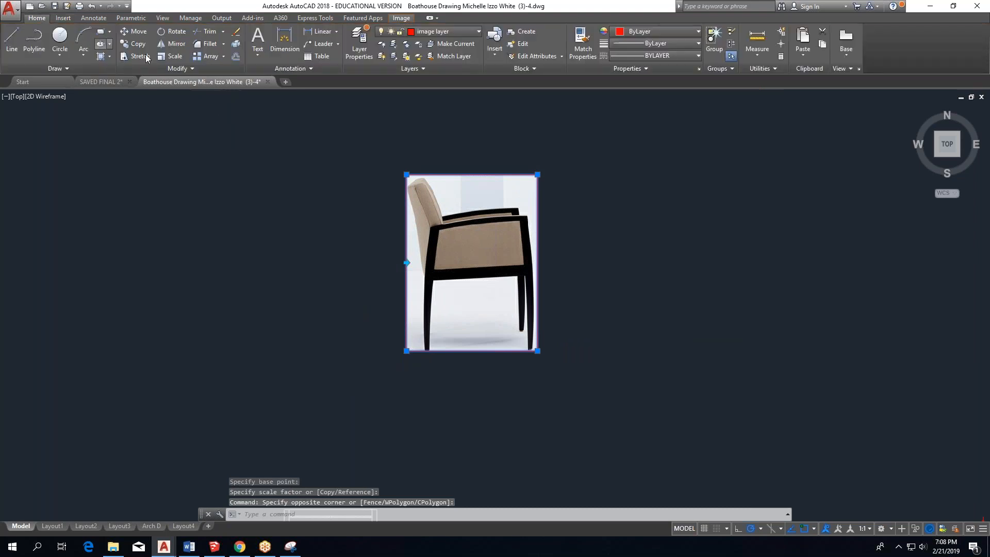
{"action": "left_click", "coordinate": [171, 56]}
{"action": "scroll", "coordinate": [405, 316], "scroll_direction": "up", "scroll_amount": 2}
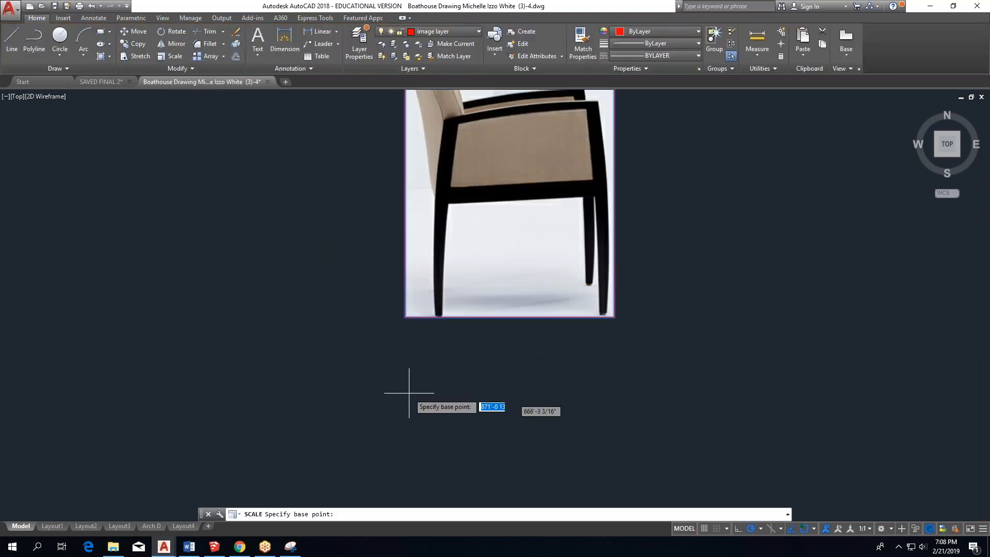
{"action": "left_click", "coordinate": [406, 316]}
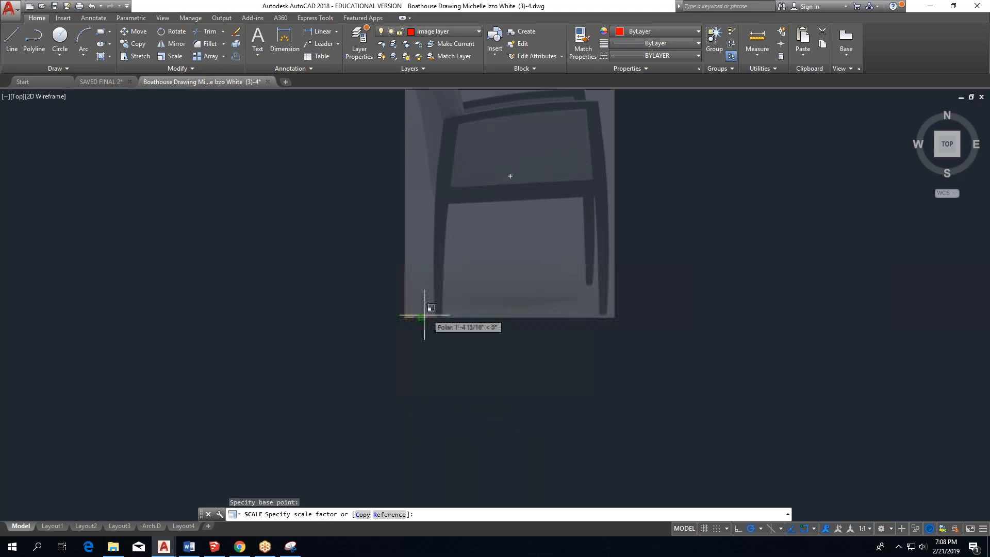
{"action": "left_click", "coordinate": [411, 324]}
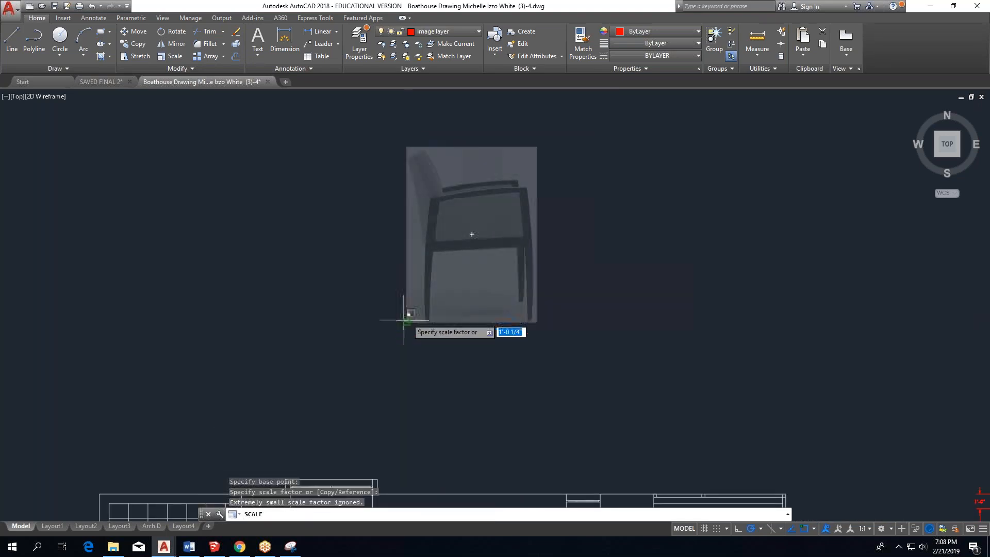
{"action": "scroll", "coordinate": [464, 289], "scroll_direction": "down", "scroll_amount": 3}
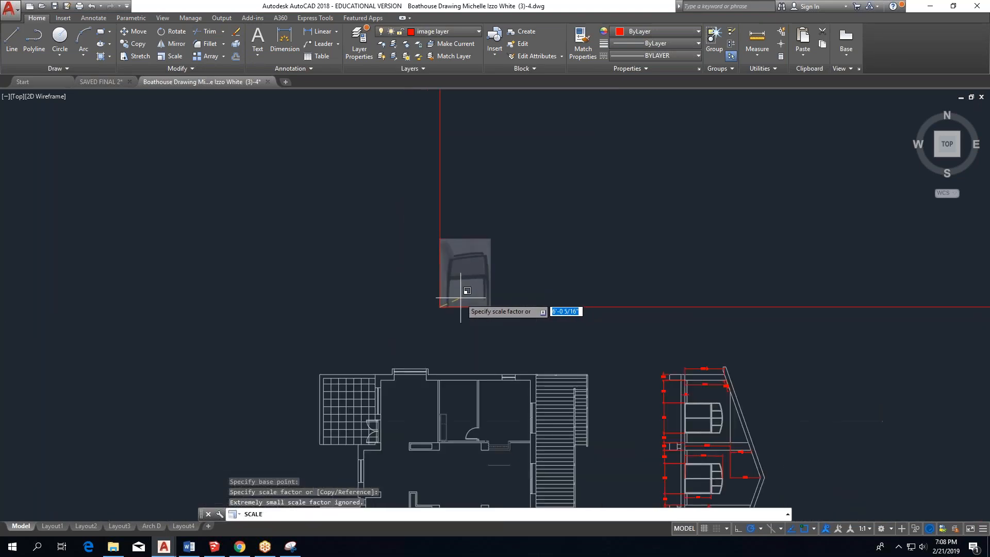
{"action": "scroll", "coordinate": [458, 302], "scroll_direction": "up", "scroll_amount": 8}
{"action": "scroll", "coordinate": [399, 327], "scroll_direction": "down", "scroll_amount": 4}
{"action": "left_click", "coordinate": [372, 343]}
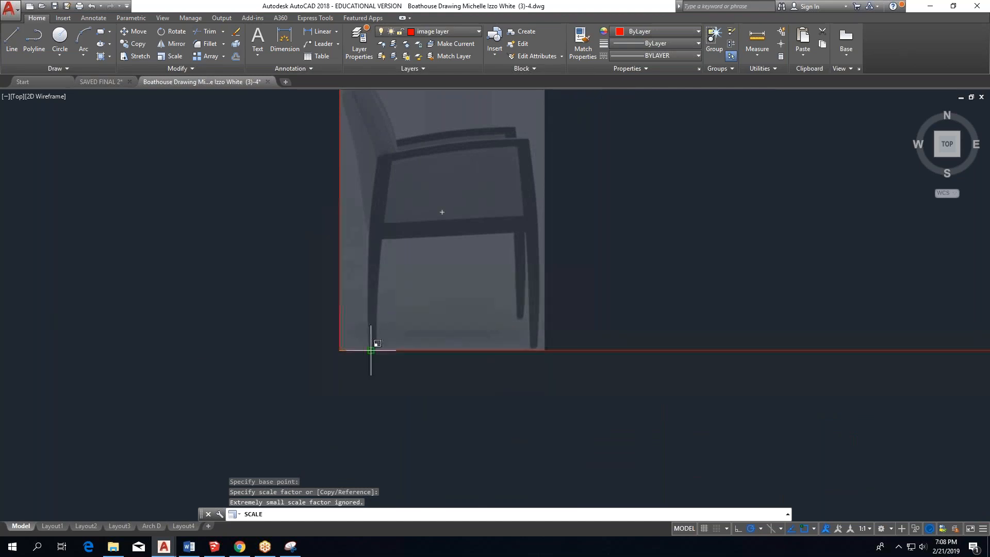
{"action": "scroll", "coordinate": [342, 338], "scroll_direction": "up", "scroll_amount": 7}
{"action": "left_click", "coordinate": [377, 361]}
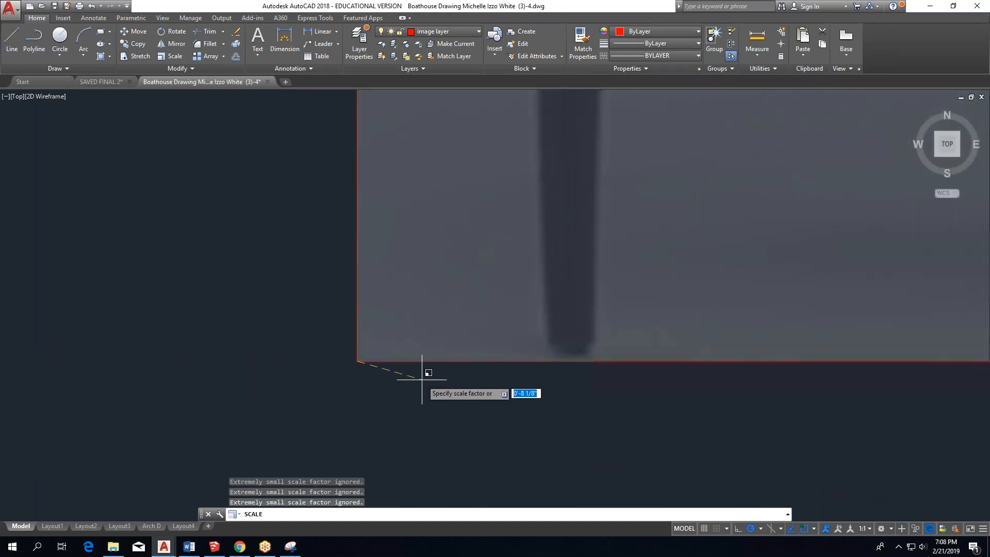
{"action": "scroll", "coordinate": [407, 354], "scroll_direction": "down", "scroll_amount": 2}
{"action": "scroll", "coordinate": [391, 354], "scroll_direction": "down", "scroll_amount": 4}
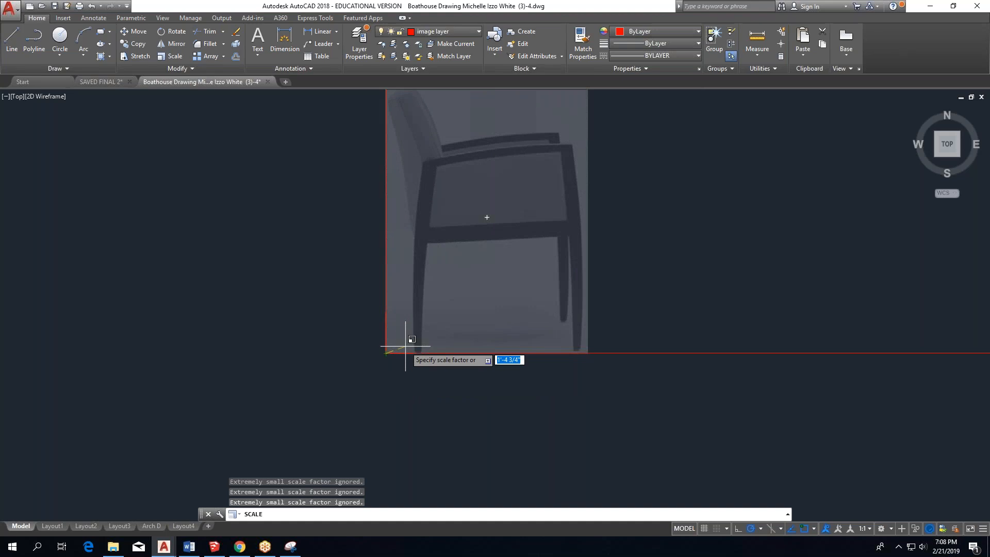
{"action": "type", "text": ".75"}
{"action": "key", "text": "Return"}
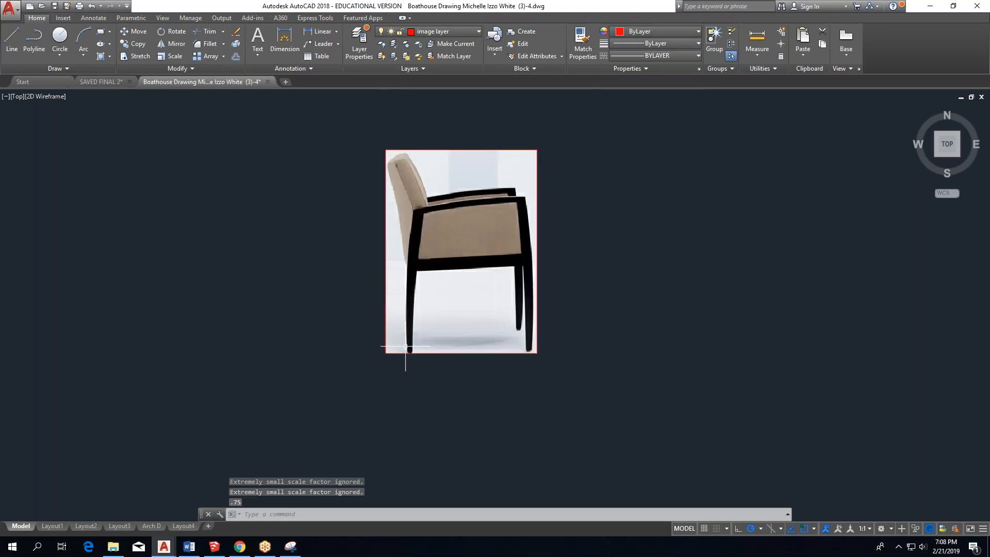
{"action": "left_click", "coordinate": [593, 192]}
{"action": "left_click", "coordinate": [424, 411]}
{"action": "key", "text": "Escape"}
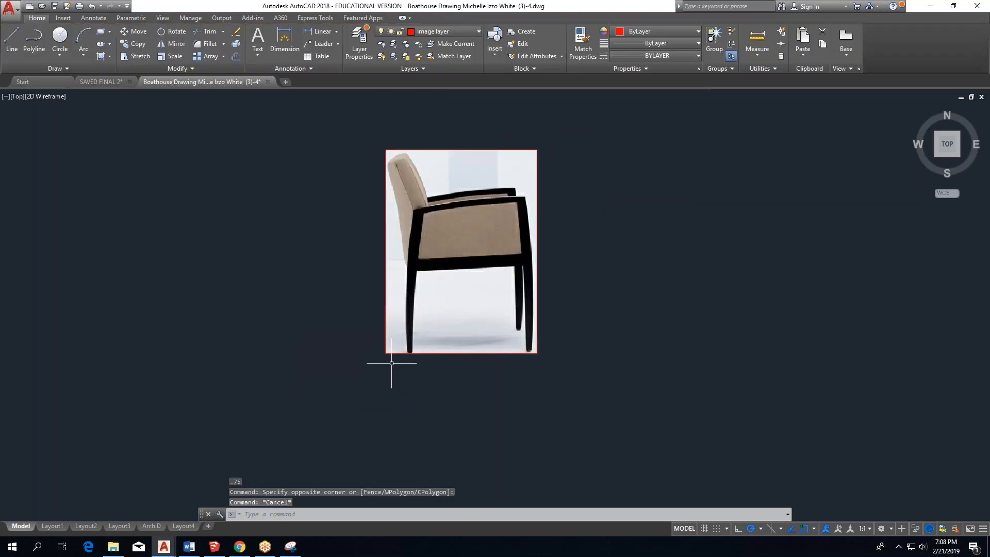
{"action": "left_click", "coordinate": [396, 353]}
{"action": "scroll", "coordinate": [394, 356], "scroll_direction": "up", "scroll_amount": 6}
{"action": "key", "text": "Escape"}
{"action": "scroll", "coordinate": [380, 365], "scroll_direction": "down", "scroll_amount": 7}
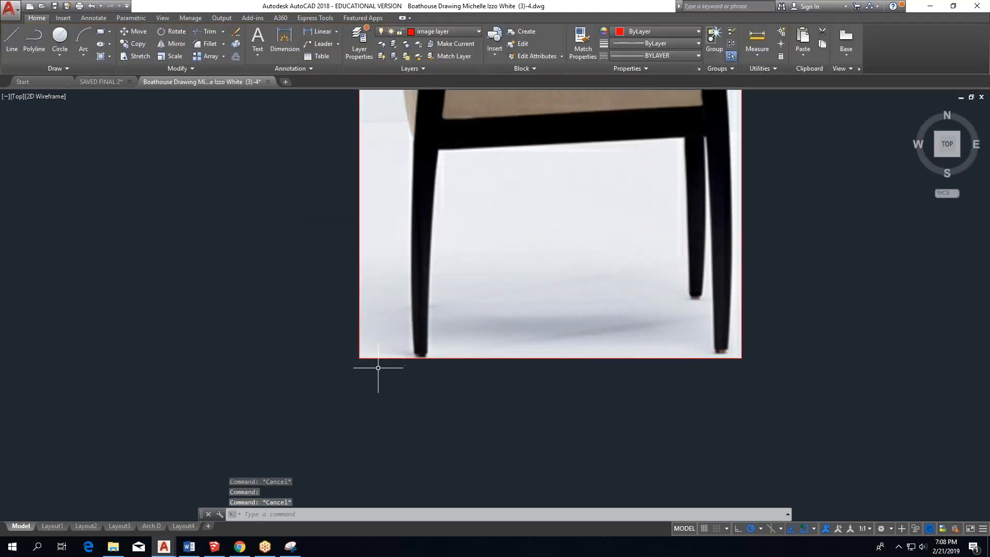
Move the chair image horizontally to the left, away from the reference lines at its lower-left corner.
{"action": "left_click", "coordinate": [501, 300]}
{"action": "left_click", "coordinate": [370, 262]}
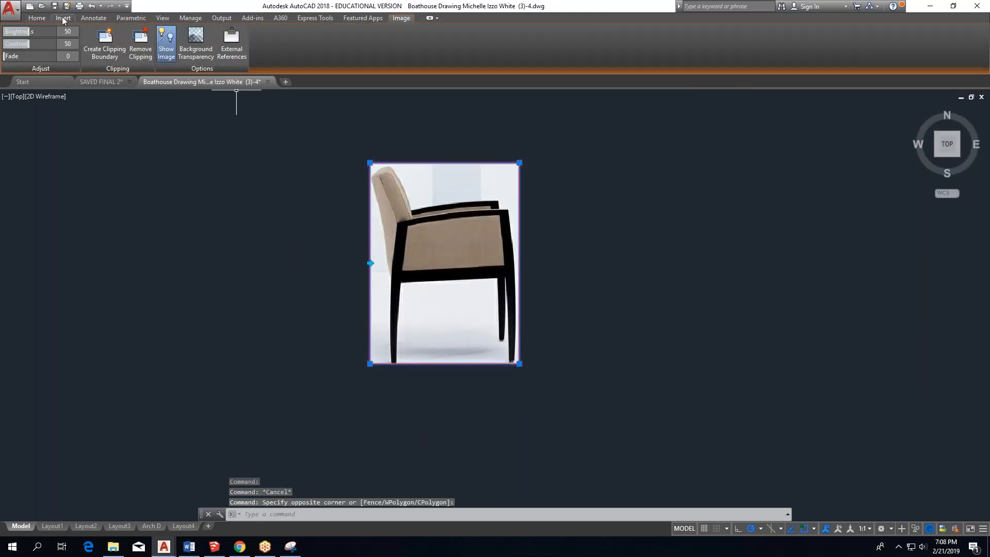
{"action": "left_click", "coordinate": [37, 18]}
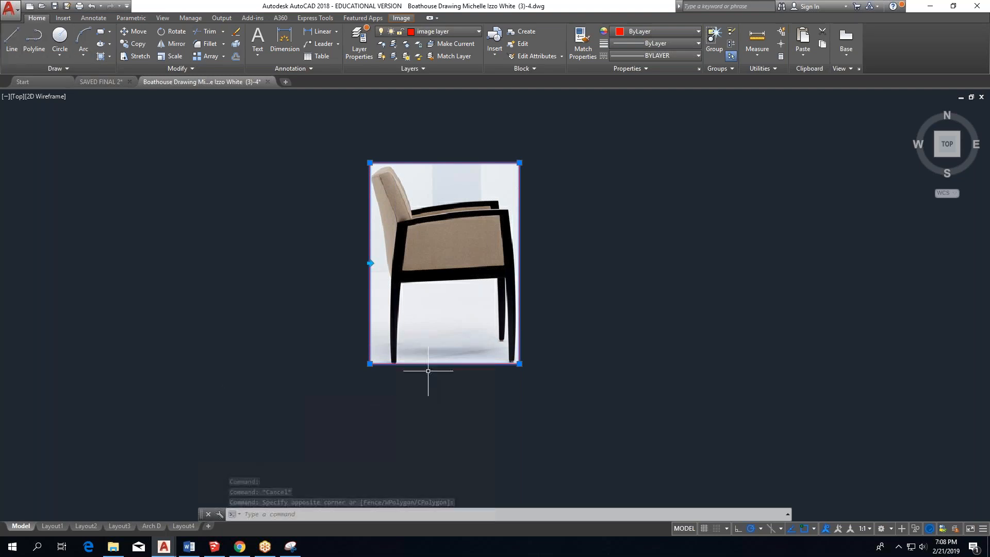
{"action": "left_click", "coordinate": [135, 32]}
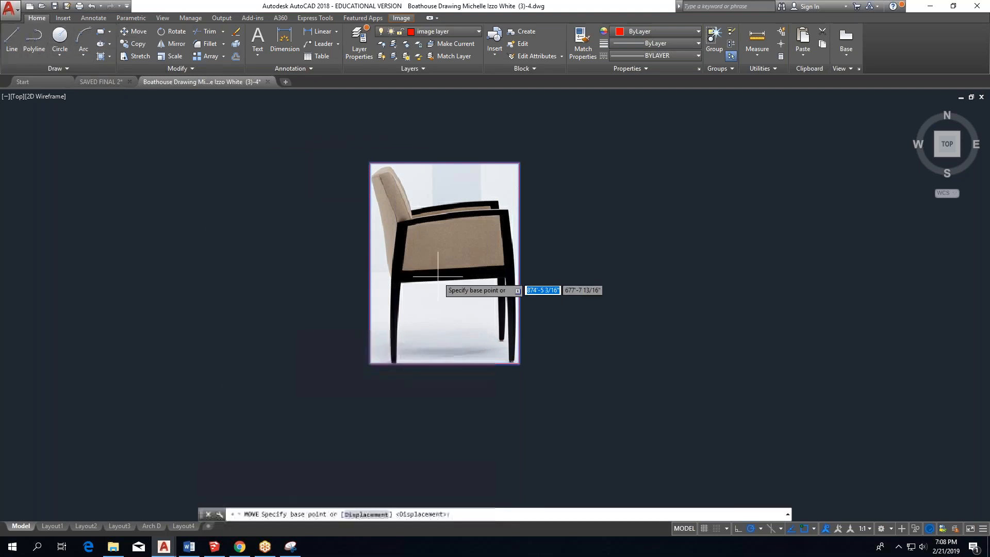
{"action": "left_click", "coordinate": [438, 277]}
{"action": "left_click", "coordinate": [295, 277]}
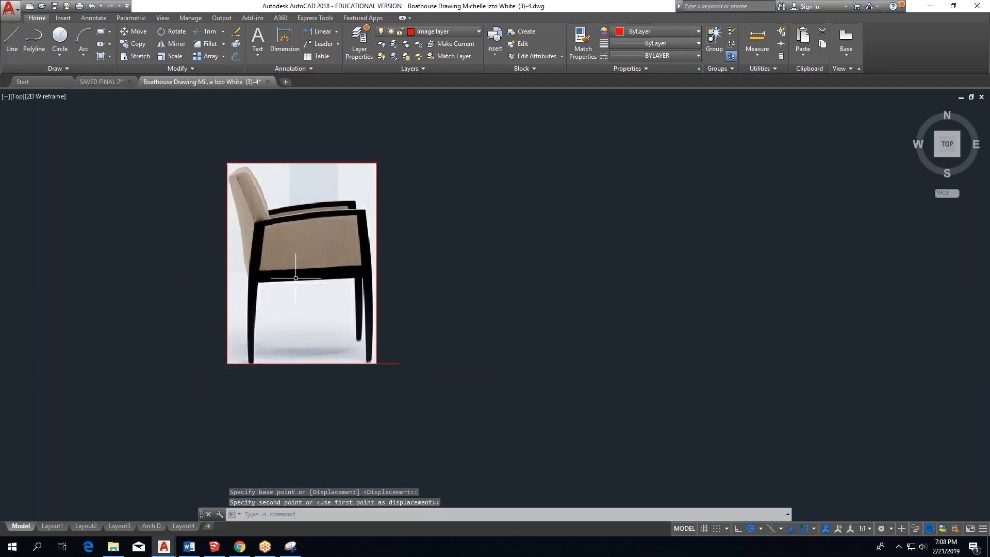
{"action": "left_click", "coordinate": [393, 363]}
{"action": "key", "text": "Escape"}
Move the chair image by its lower-left corner back onto the corner where the two reference lines meet.
{"action": "left_click", "coordinate": [386, 289]}
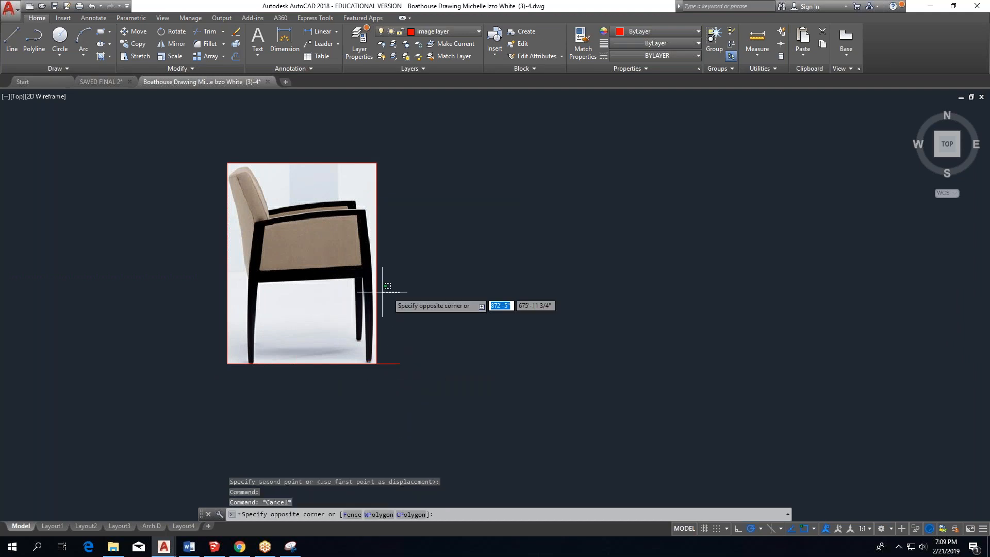
{"action": "left_click", "coordinate": [2, 41]}
{"action": "left_click", "coordinate": [36, 17]}
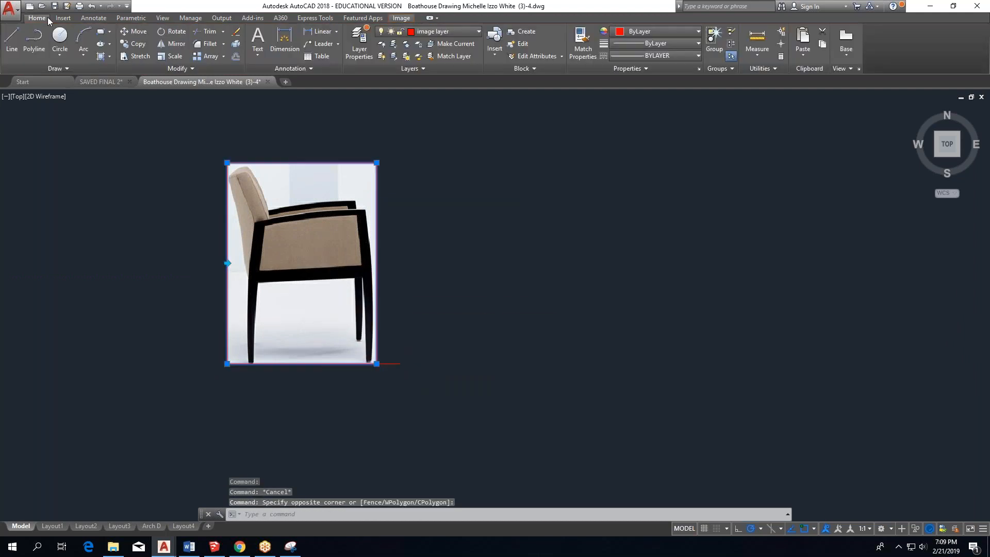
{"action": "left_click", "coordinate": [136, 32]}
{"action": "left_click", "coordinate": [228, 364]}
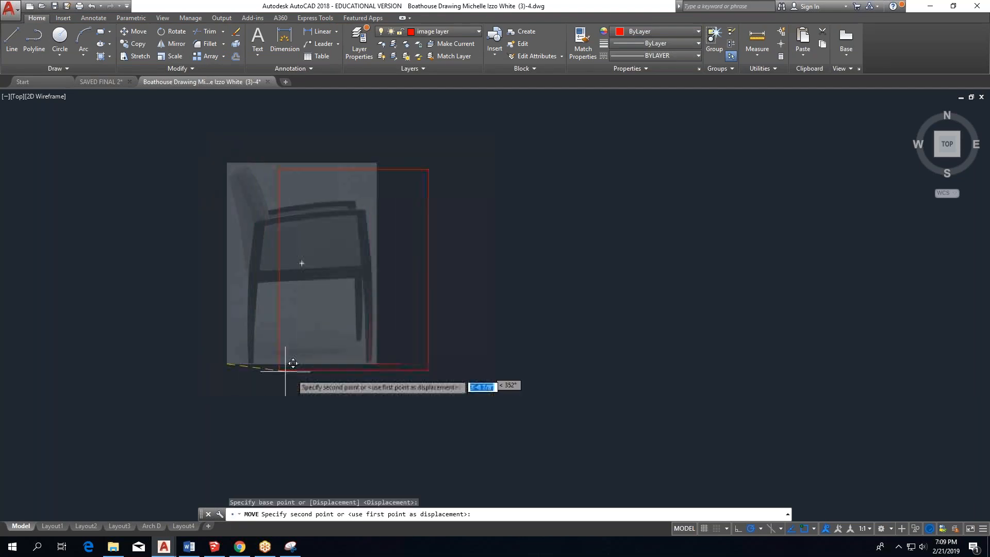
{"action": "left_click", "coordinate": [371, 363]}
{"action": "key", "text": "Escape"}
Scale the chair image by a factor of 0.80 from its lower-left corner.
{"action": "left_click", "coordinate": [531, 283]}
{"action": "left_click", "coordinate": [225, 90]}
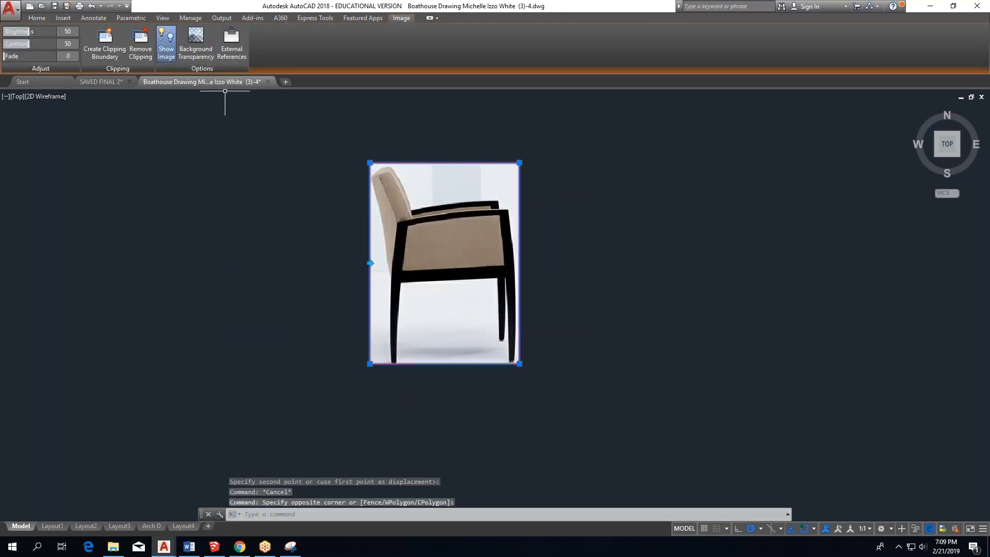
{"action": "left_click", "coordinate": [39, 19]}
{"action": "left_click", "coordinate": [171, 55]}
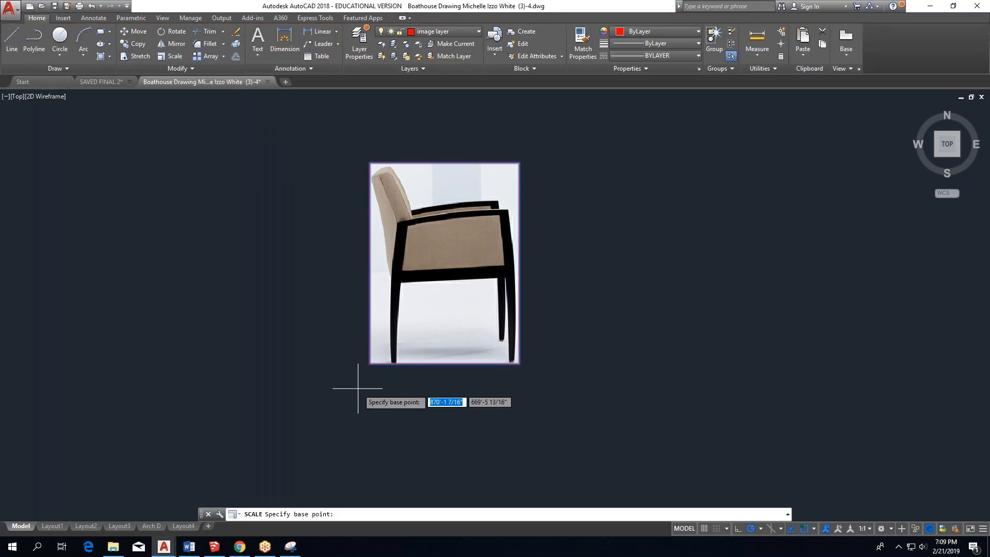
{"action": "left_click", "coordinate": [370, 363]}
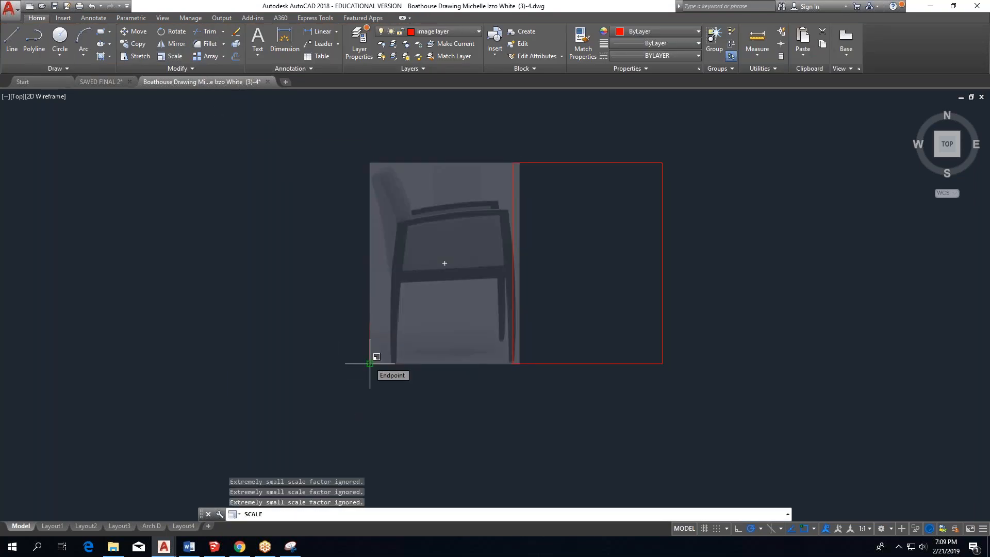
{"action": "type", "text": "."}
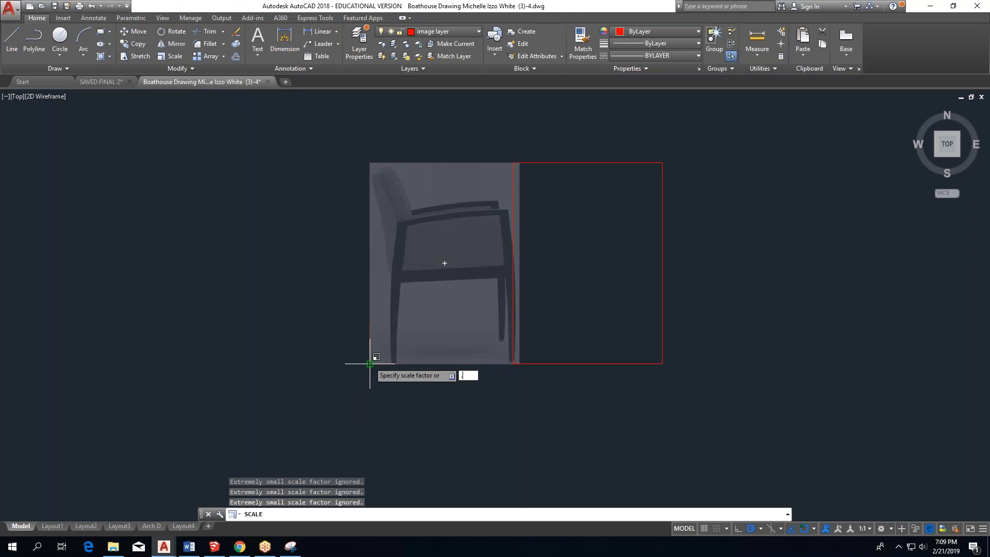
{"action": "type", "text": "80"}
{"action": "key", "text": "Return"}
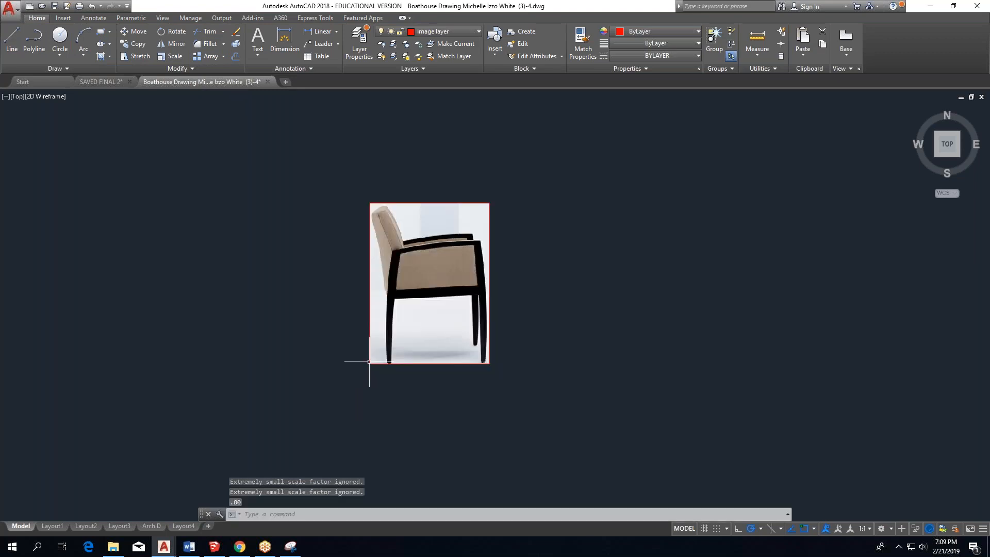
Erase the clipped chair image, leaving the reference lines in place.
{"action": "left_click", "coordinate": [405, 364]}
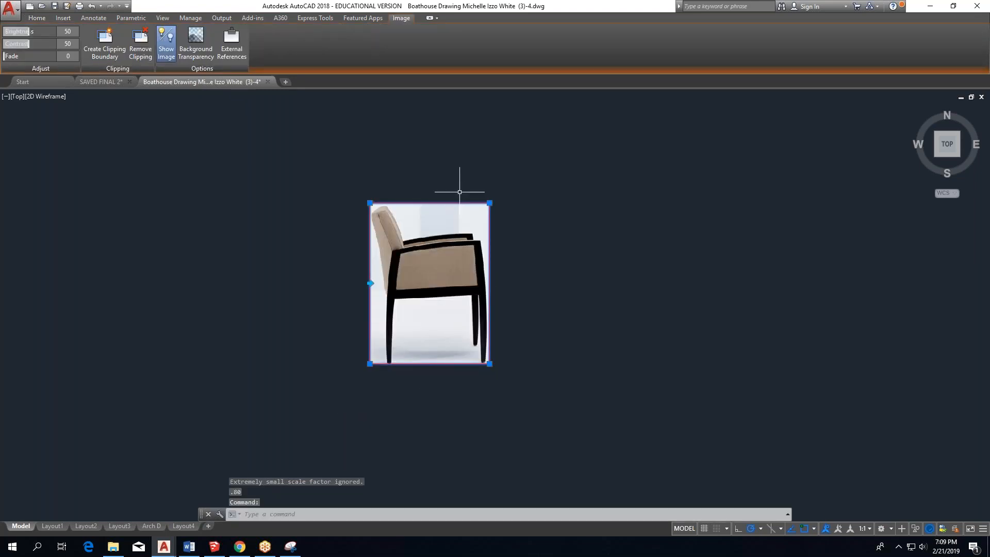
{"action": "key", "text": "Escape"}
{"action": "left_click", "coordinate": [489, 241]}
{"action": "left_click", "coordinate": [479, 267]}
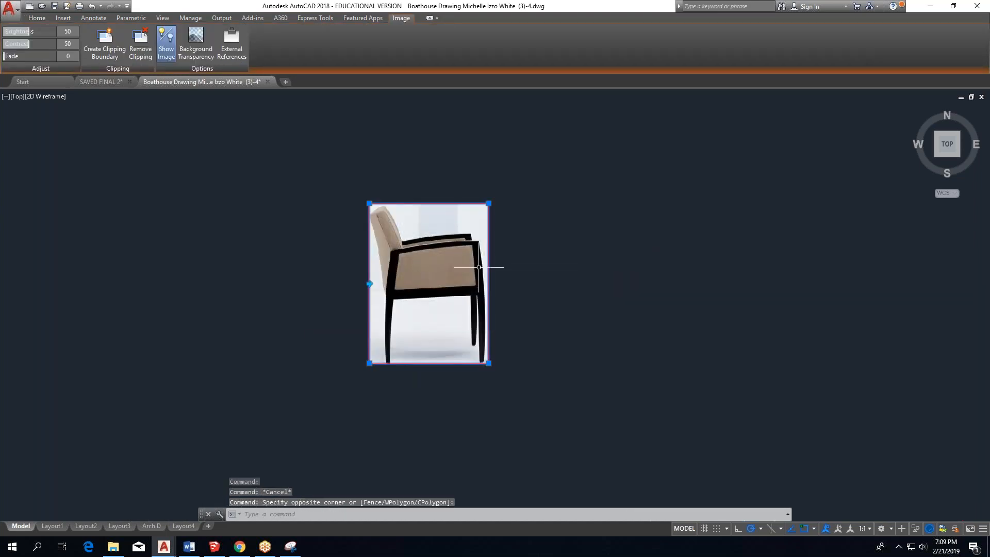
{"action": "scroll", "coordinate": [477, 270], "scroll_direction": "up", "scroll_amount": 2}
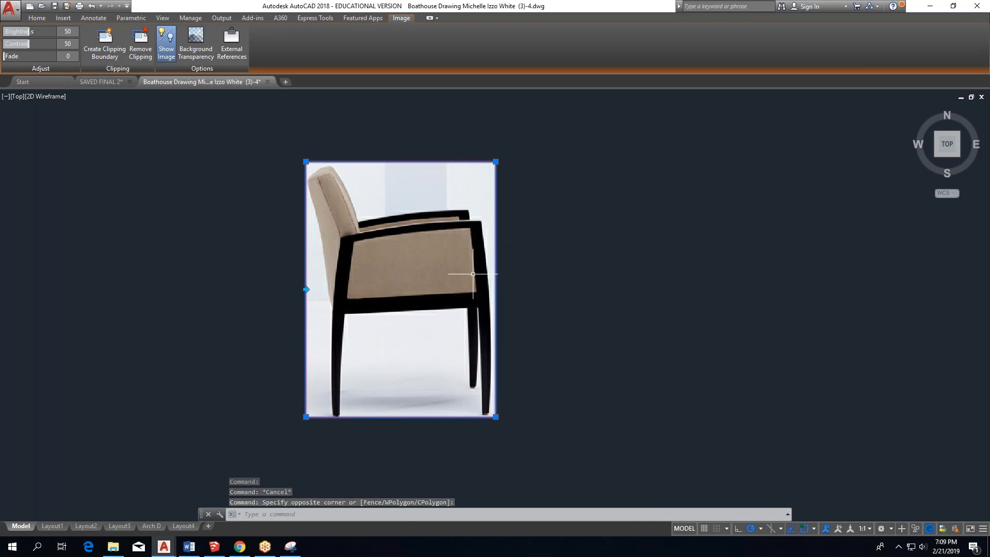
{"action": "key", "text": "Delete"}
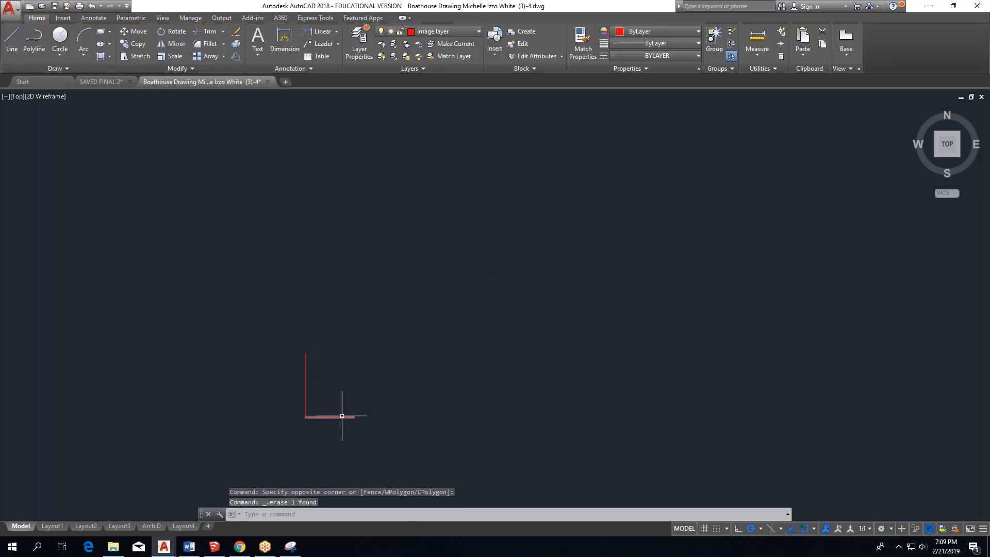
Erase the vertical and horizontal reference lines.
{"action": "scroll", "coordinate": [299, 405], "scroll_direction": "up", "scroll_amount": 8}
{"action": "scroll", "coordinate": [495, 364], "scroll_direction": "down", "scroll_amount": 4}
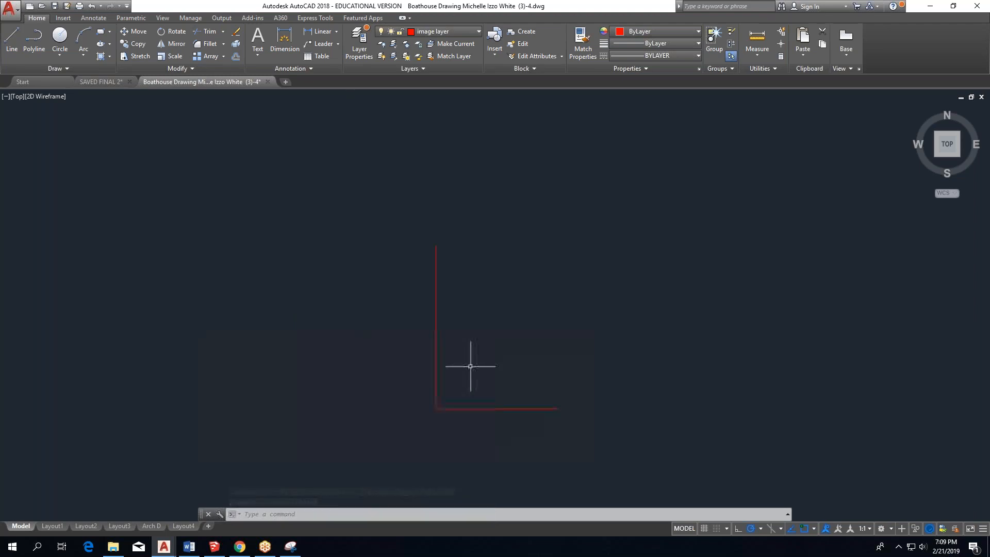
{"action": "left_click", "coordinate": [567, 397]}
{"action": "left_click", "coordinate": [540, 423]}
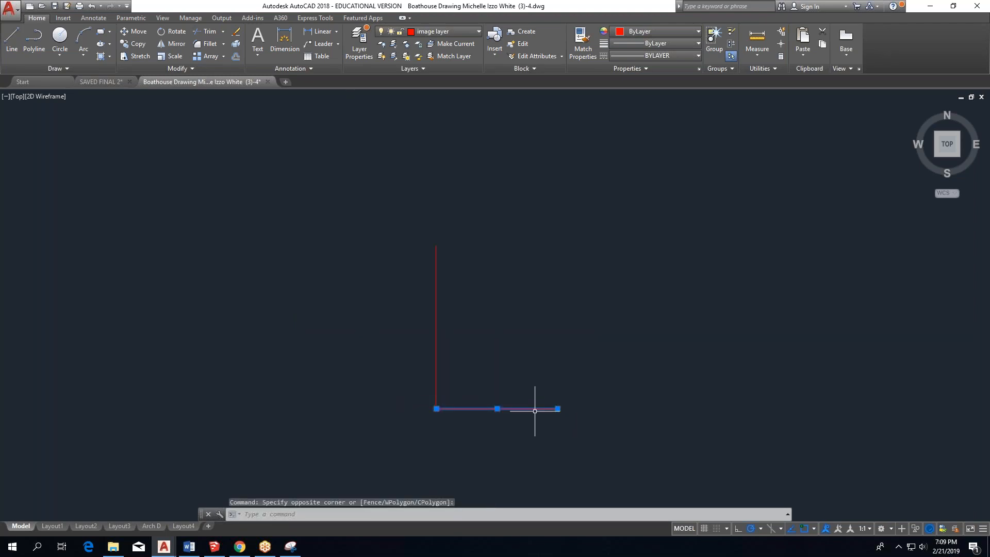
{"action": "left_click", "coordinate": [469, 204]}
{"action": "left_click", "coordinate": [424, 268]}
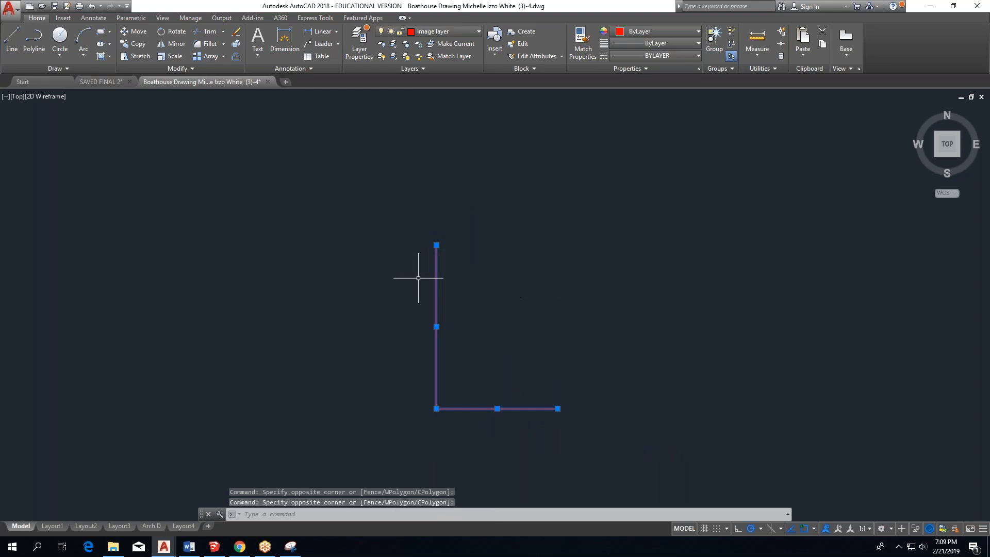
{"action": "key", "text": "Delete"}
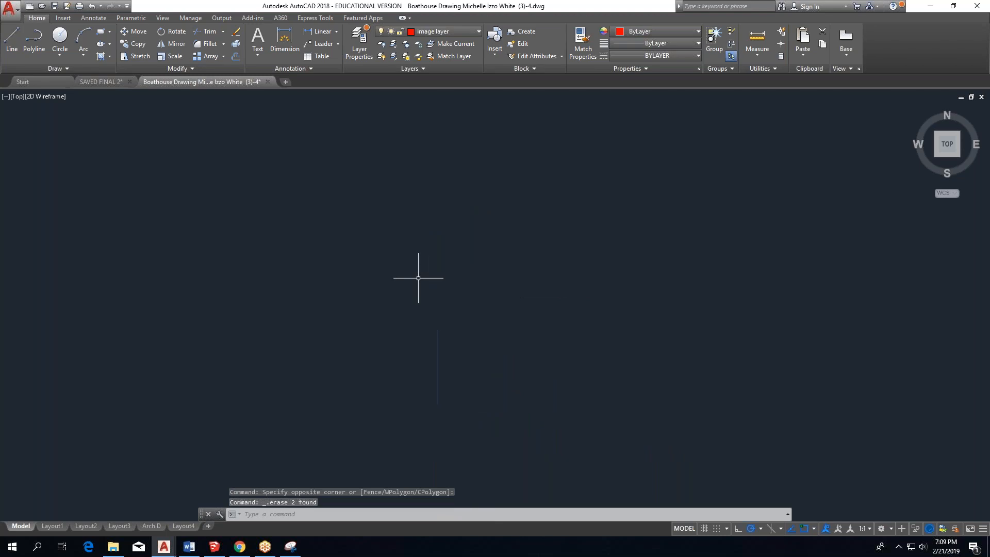
Undo the recent erasing, scaling, moving and reference-line edits, back to the clipped chair image alone.
{"action": "left_click", "coordinate": [90, 4]}
{"action": "left_click", "coordinate": [90, 4]}
{"action": "left_click", "coordinate": [90, 5]}
{"action": "left_click", "coordinate": [90, 6]}
{"action": "left_click", "coordinate": [90, 5]}
{"action": "left_click", "coordinate": [90, 5]}
{"action": "left_click", "coordinate": [90, 5]}
{"action": "left_click", "coordinate": [91, 6]}
{"action": "left_click", "coordinate": [91, 6]}
{"action": "left_click", "coordinate": [91, 6]}
{"action": "left_click", "coordinate": [91, 7]}
{"action": "left_click", "coordinate": [90, 7]}
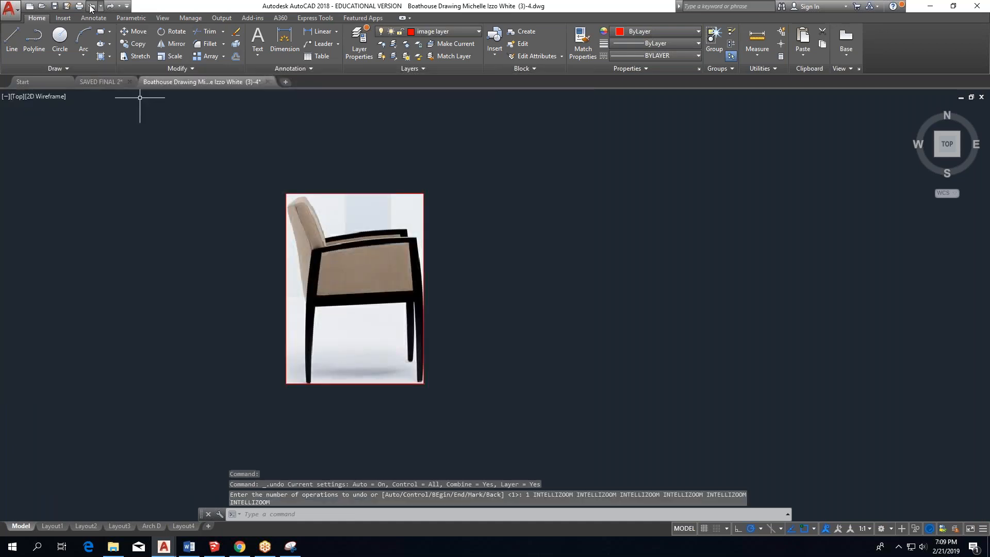
Select the restored chair image and examine its clipped frame around the chair.
{"action": "scroll", "coordinate": [438, 314], "scroll_direction": "up", "scroll_amount": 2}
{"action": "left_click", "coordinate": [438, 316]}
{"action": "left_click", "coordinate": [328, 387]}
{"action": "middle_click_drag", "start_coordinate": [333, 390], "coordinate": [353, 376]}
{"action": "scroll", "coordinate": [520, 448], "scroll_direction": "up", "scroll_amount": 3}
{"action": "scroll", "coordinate": [466, 386], "scroll_direction": "down", "scroll_amount": 3}
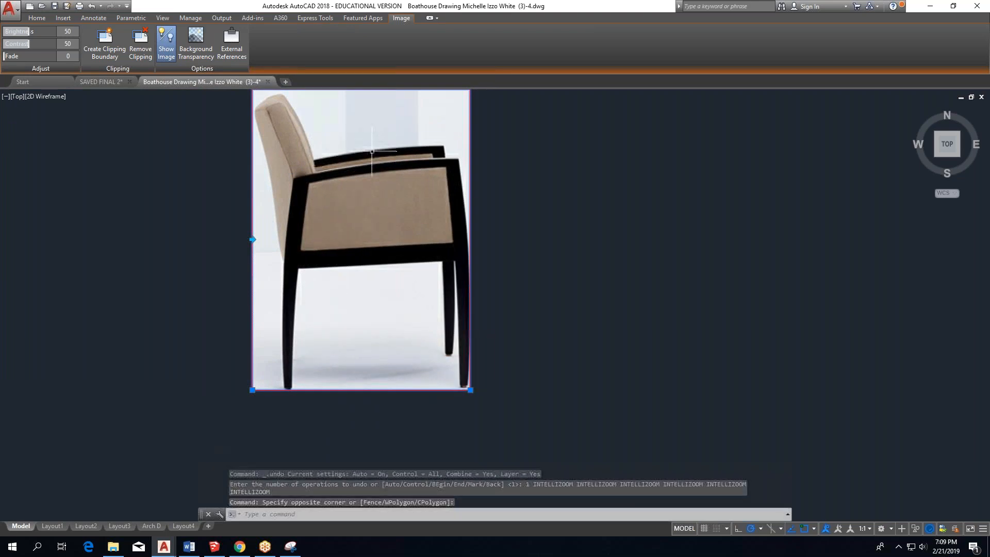
{"action": "scroll", "coordinate": [304, 397], "scroll_direction": "down", "scroll_amount": 3}
{"action": "scroll", "coordinate": [265, 495], "scroll_direction": "up", "scroll_amount": 2}
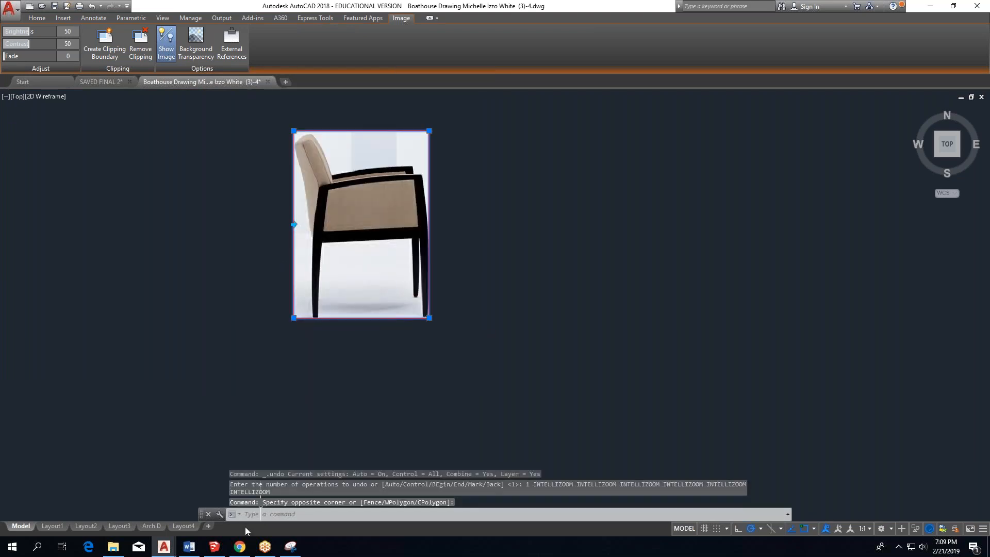
Switch to Chrome and open the Assignment 6 description for editing at the paragraph on tracing an image.
{"action": "left_click", "coordinate": [242, 549]}
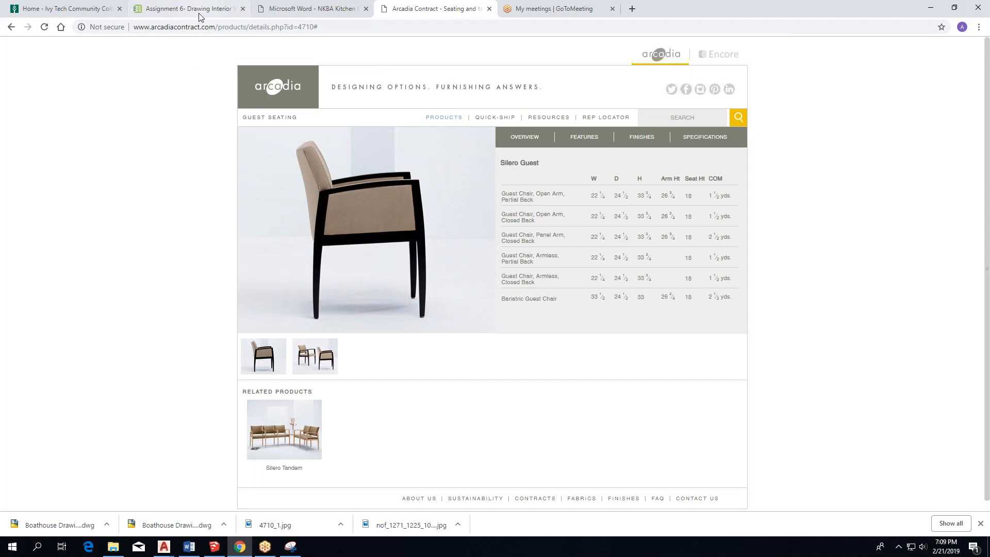
{"action": "left_click", "coordinate": [199, 13]}
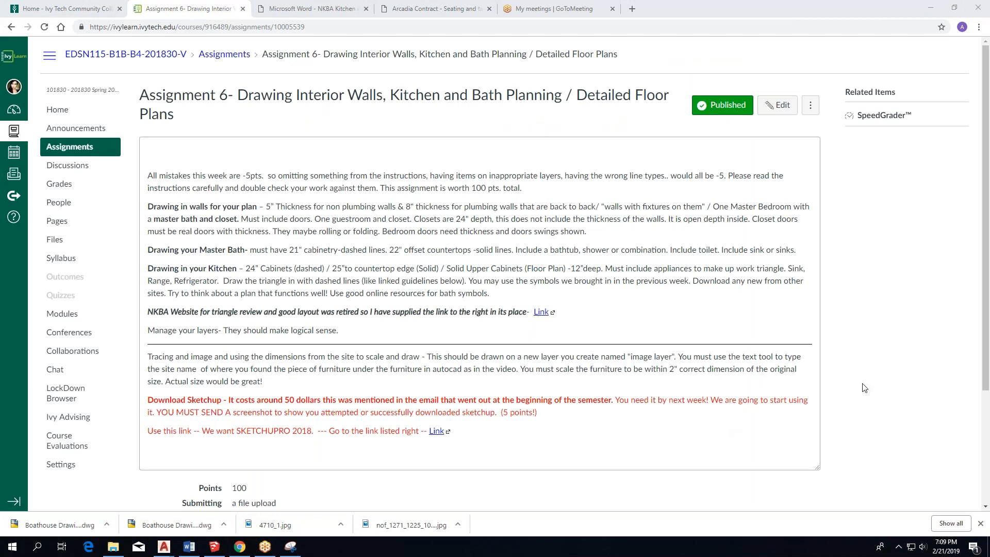
{"action": "left_click", "coordinate": [789, 105]}
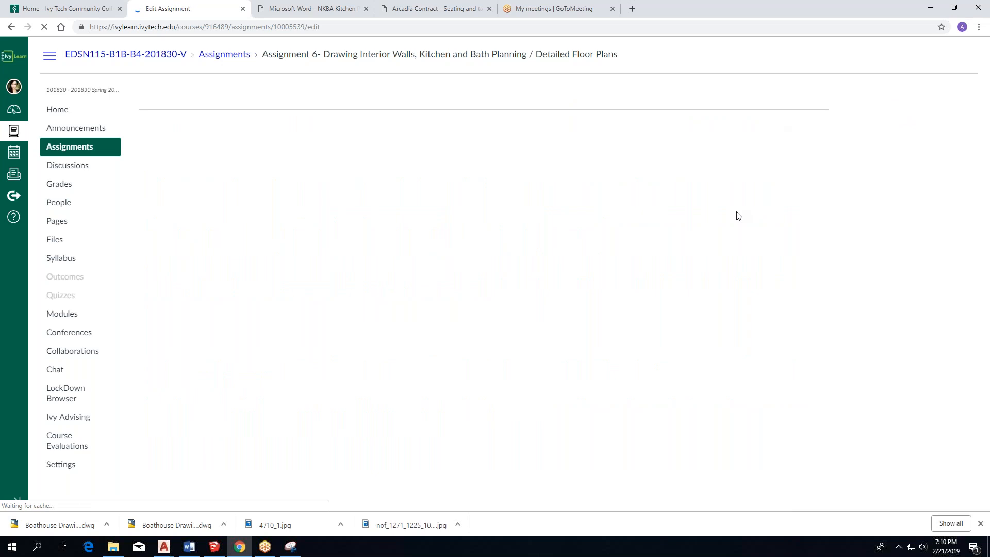
{"action": "left_click_drag", "start_coordinate": [816, 248], "coordinate": [808, 337]}
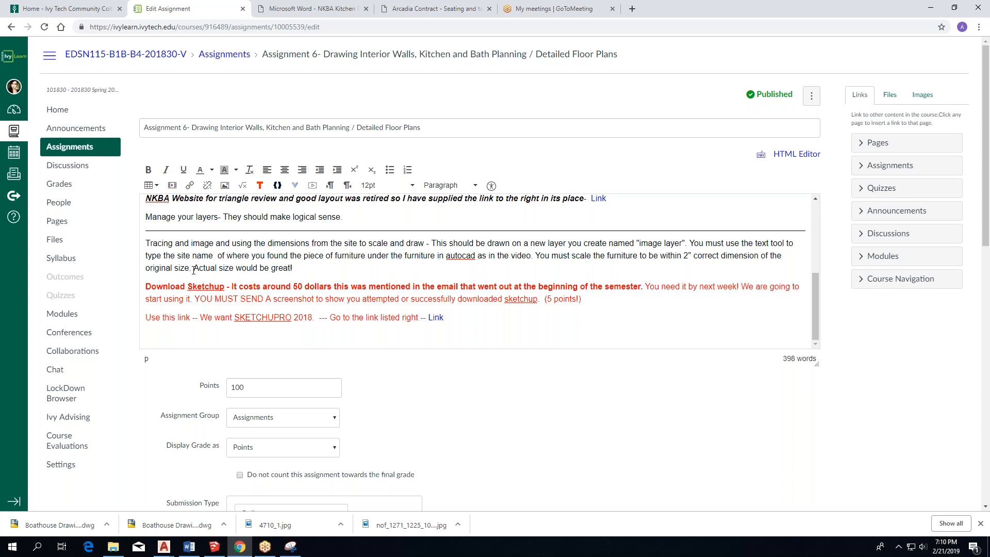
Insert the sentence "Include the link to your furniture." before "Actual size would be great!" and save the assignment.
{"action": "type", "text": "Te"}
{"action": "key", "text": "BackSpace"}
{"action": "key", "text": "BackSpace"}
{"action": "type", "text": "Inclu"}
{"action": "type", "text": "de the "}
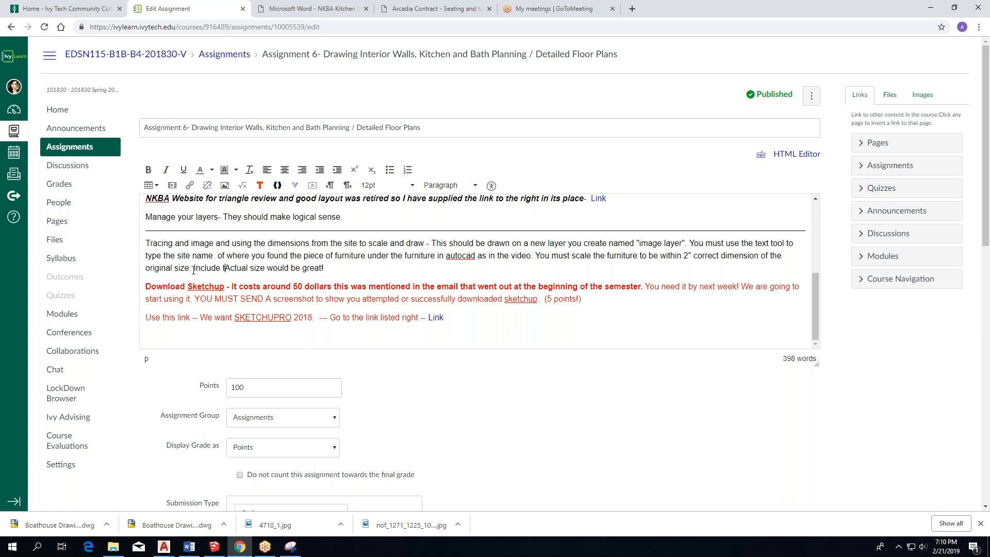
{"action": "type", "text": "link to "}
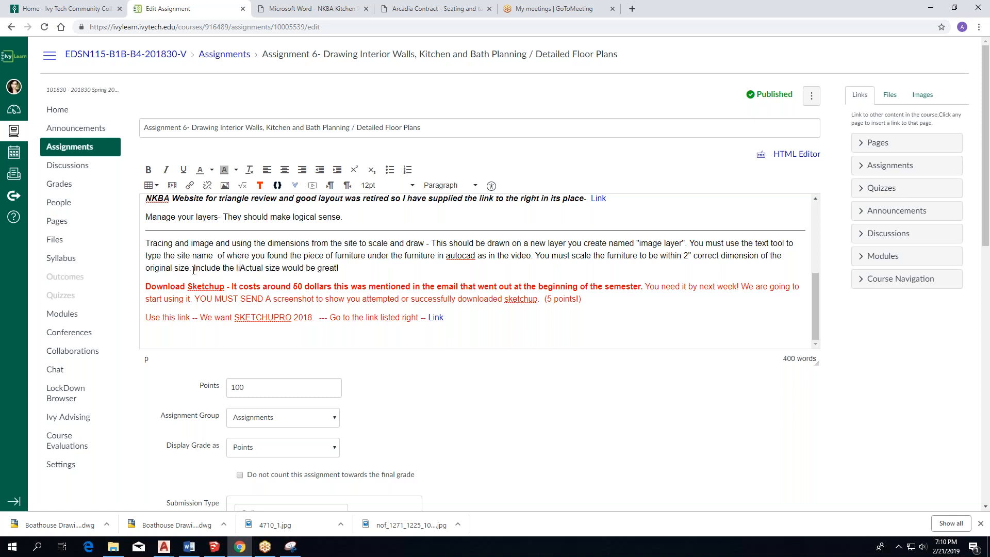
{"action": "type", "text": "your ch"}
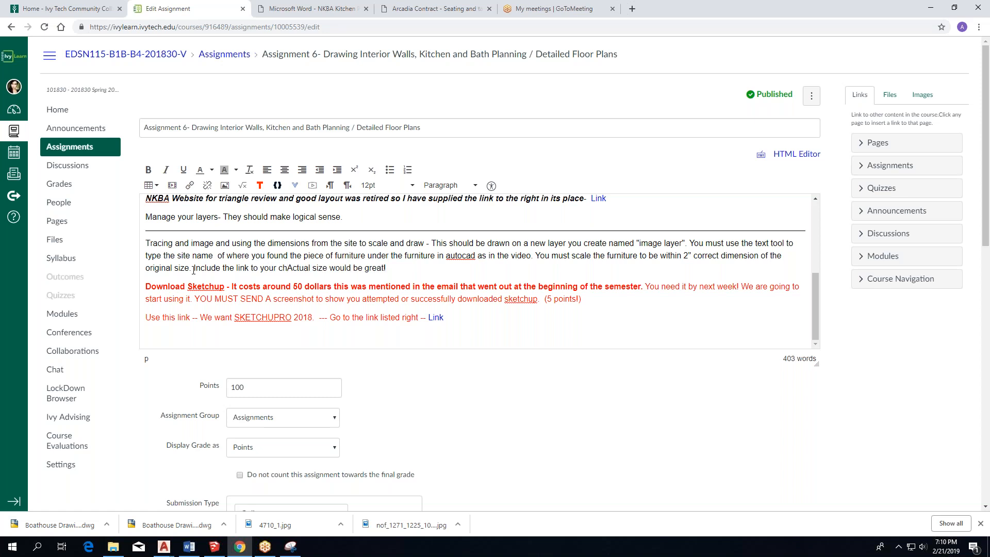
{"action": "key", "text": "BackSpace"}
{"action": "key", "text": "BackSpace"}
{"action": "type", "text": "furniture."}
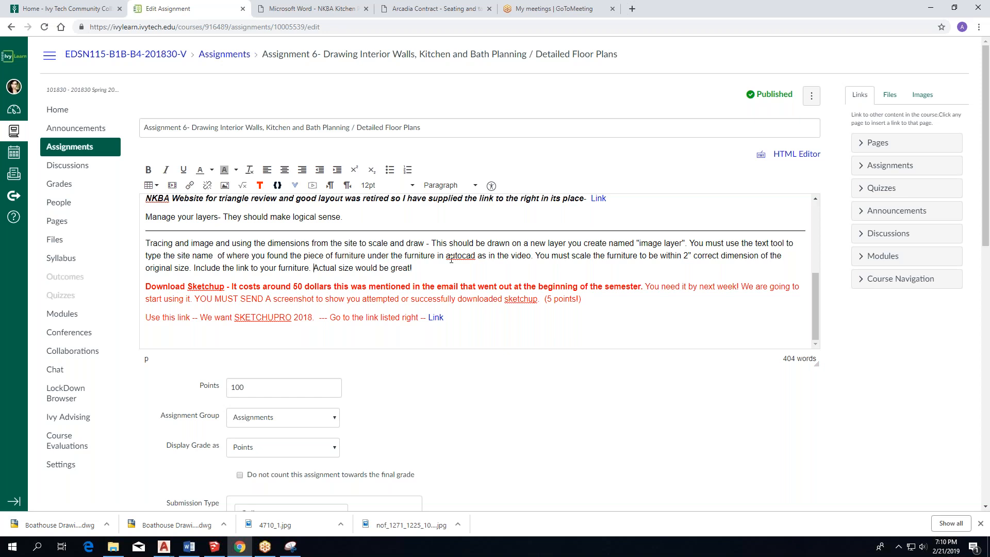
{"action": "scroll", "coordinate": [451, 259], "scroll_direction": "down", "scroll_amount": 15}
{"action": "left_click", "coordinate": [797, 467]}
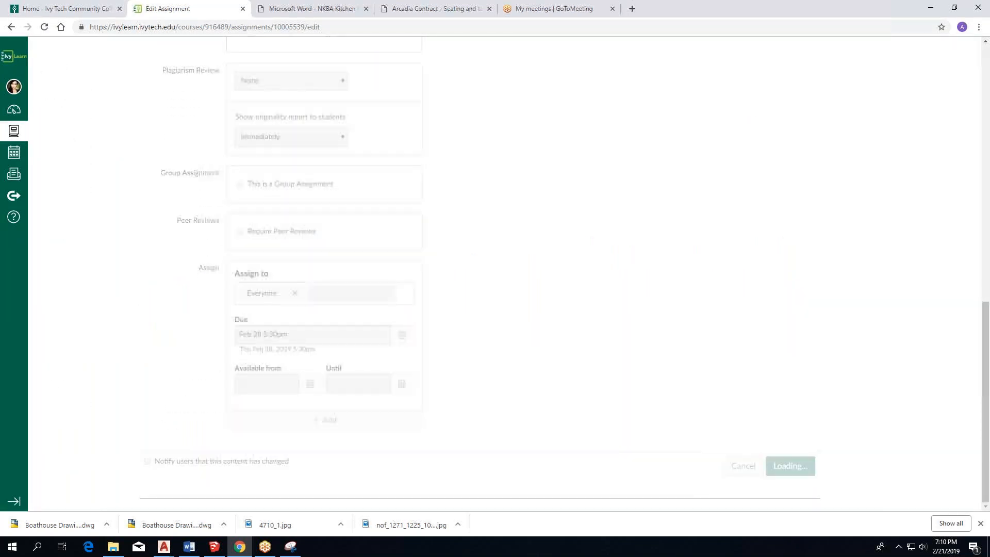
Return to the Arcadia site in Chrome and view the Nios Guest chair from the guest seating range.
{"action": "left_click", "coordinate": [238, 547]}
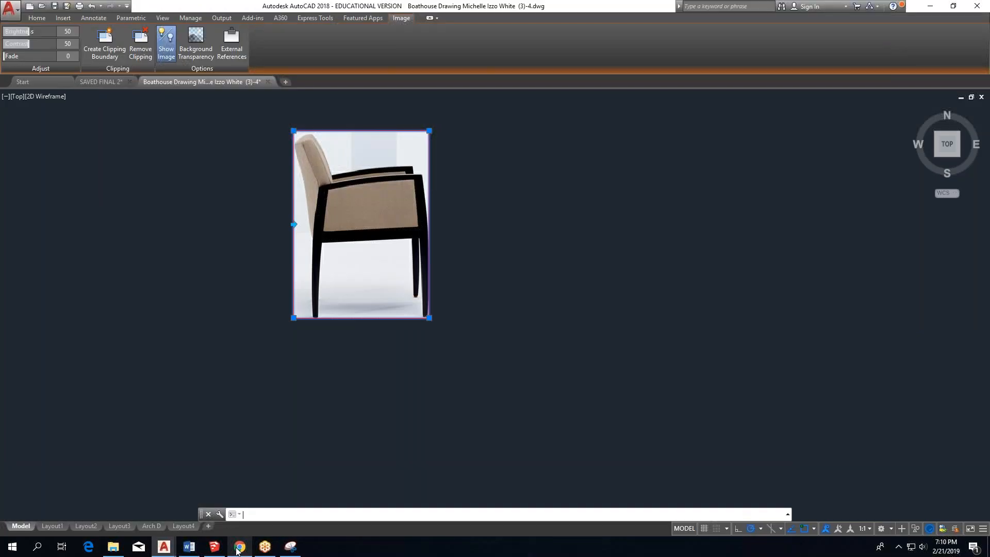
{"action": "left_click", "coordinate": [240, 548]}
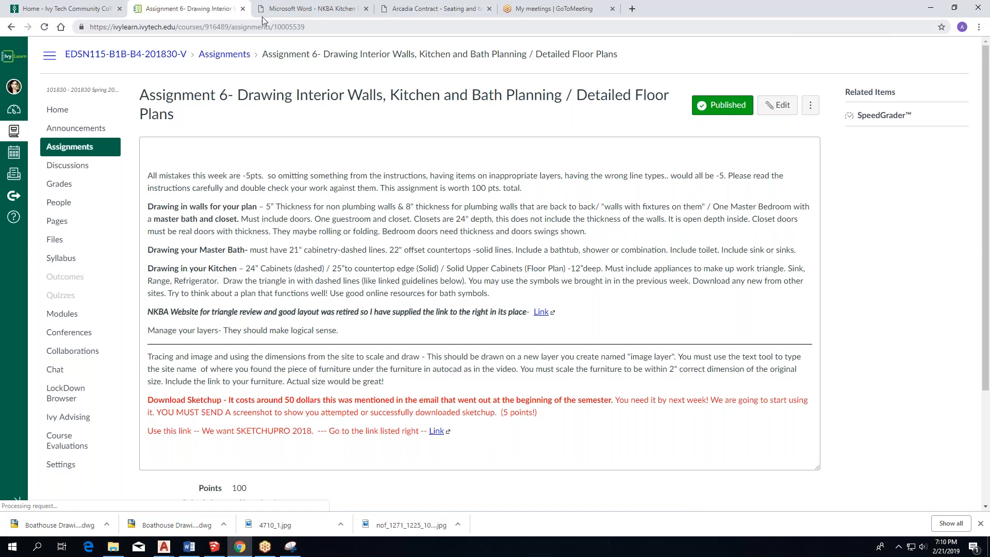
{"action": "left_click", "coordinate": [433, 9]}
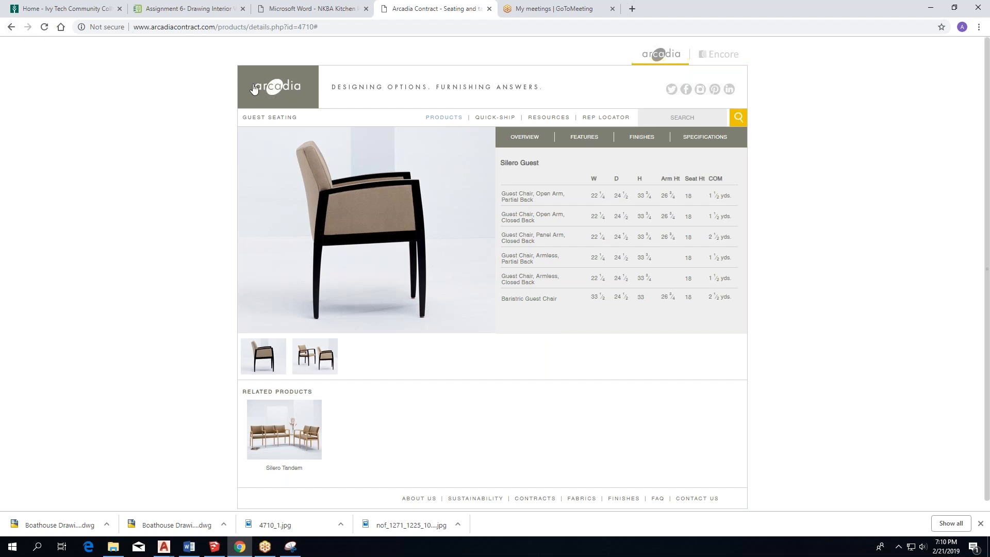
{"action": "left_click", "coordinate": [263, 119]}
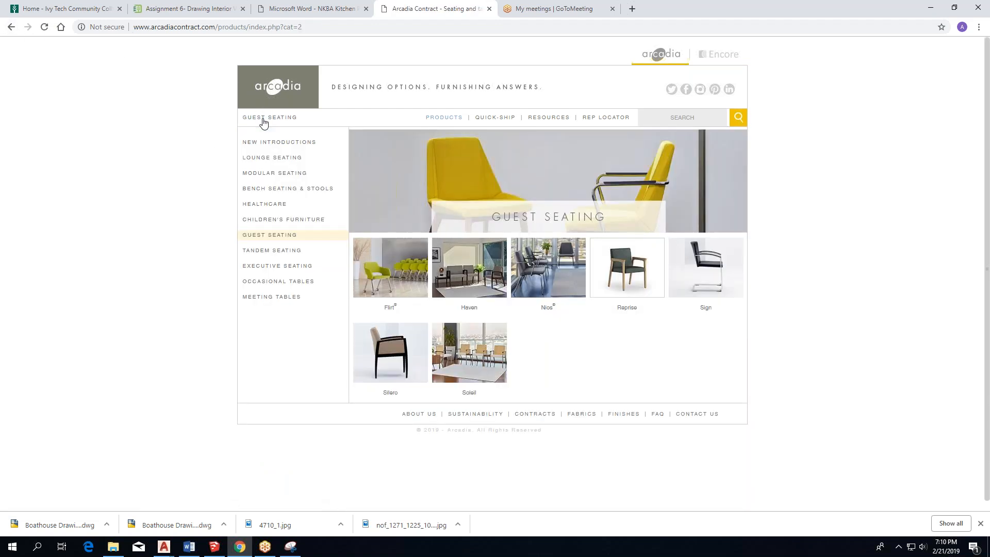
{"action": "left_click", "coordinate": [569, 286]}
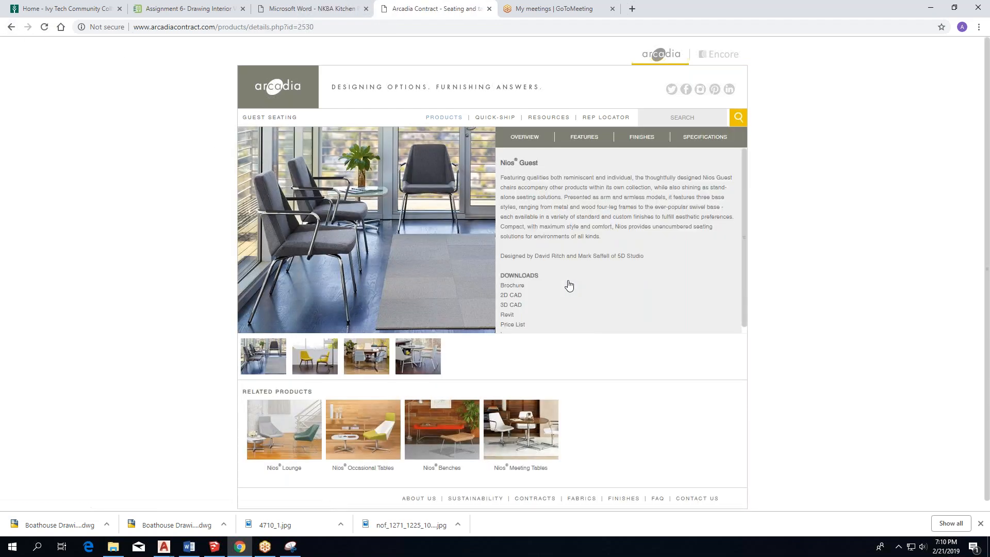
{"action": "left_click", "coordinate": [263, 366]}
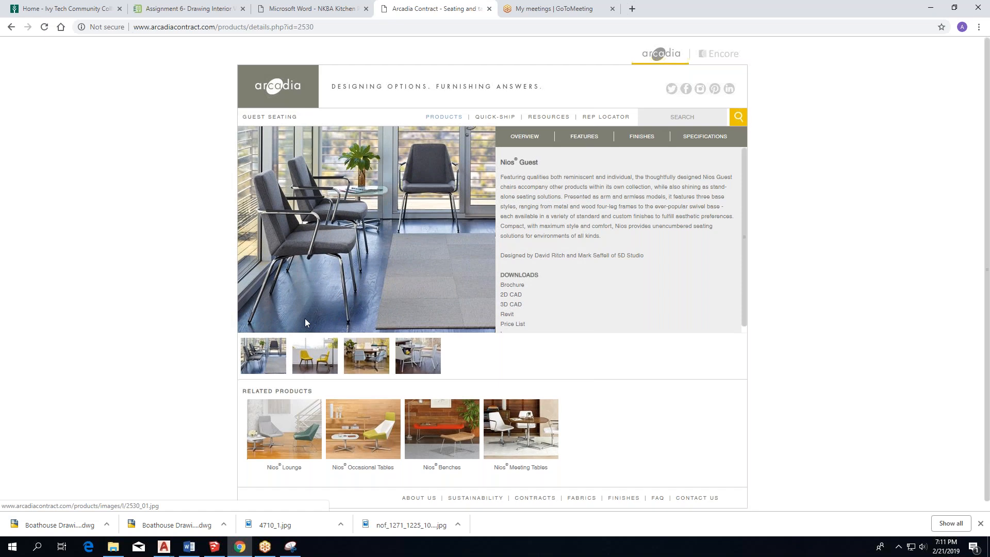
View the Nios Lounge product's photo of the two black chairs and its specifications.
{"action": "scroll", "coordinate": [305, 318], "scroll_direction": "down", "scroll_amount": 1}
{"action": "left_click", "coordinate": [287, 427]}
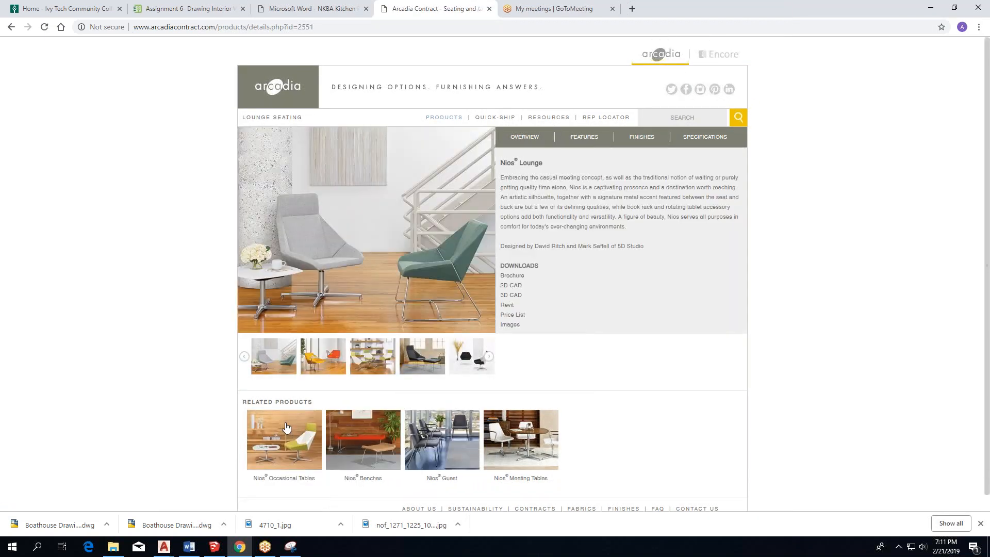
{"action": "left_click", "coordinate": [463, 362]}
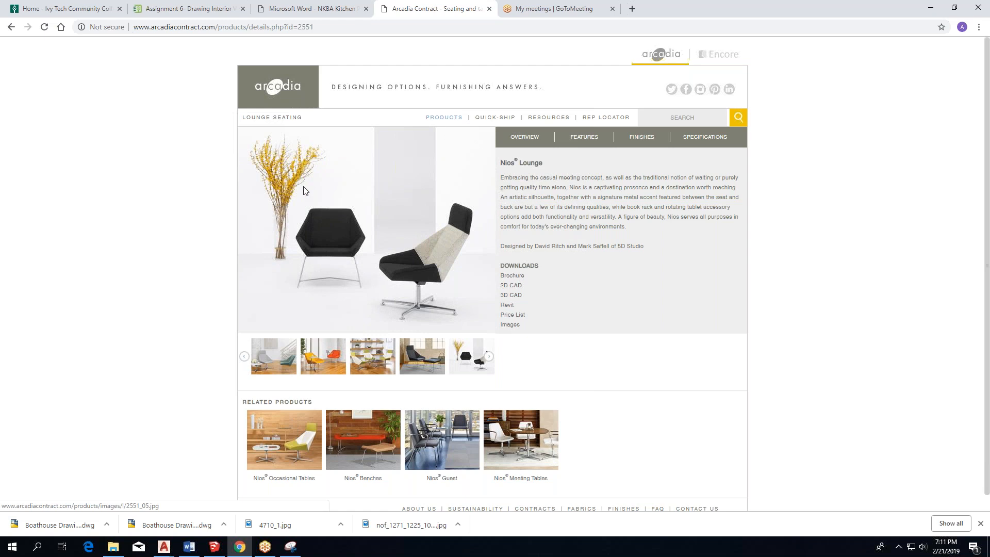
{"action": "right_click", "coordinate": [392, 257]}
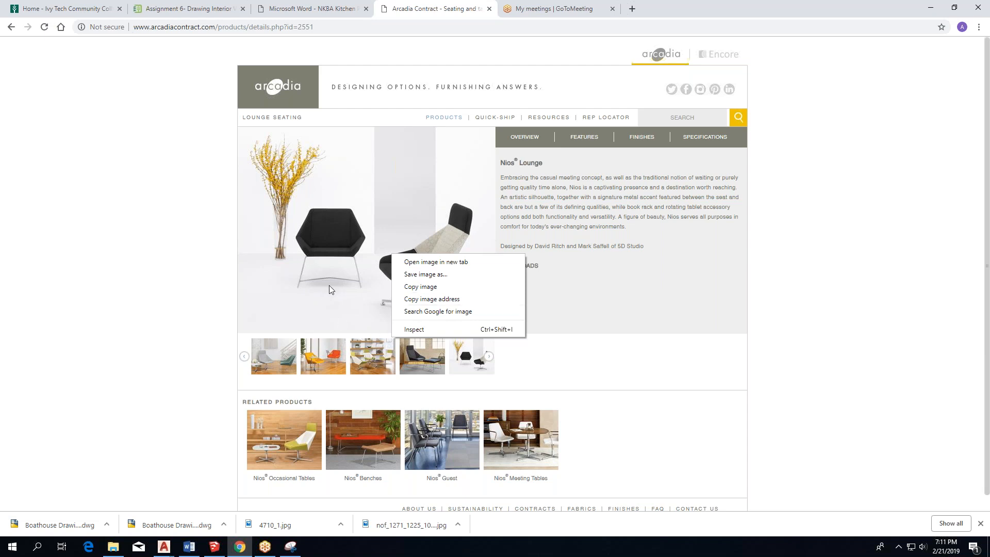
{"action": "left_click", "coordinate": [697, 137]}
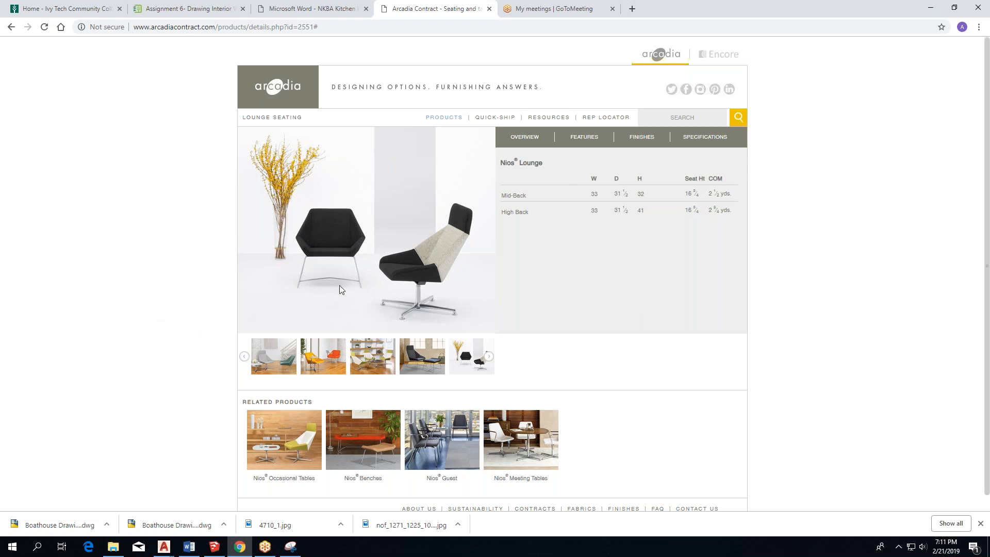
Switch back to AutoCAD and trace the top and front edges of the chair's backrest with connected line segments.
{"action": "left_click", "coordinate": [933, 7]}
{"action": "left_click", "coordinate": [29, 20]}
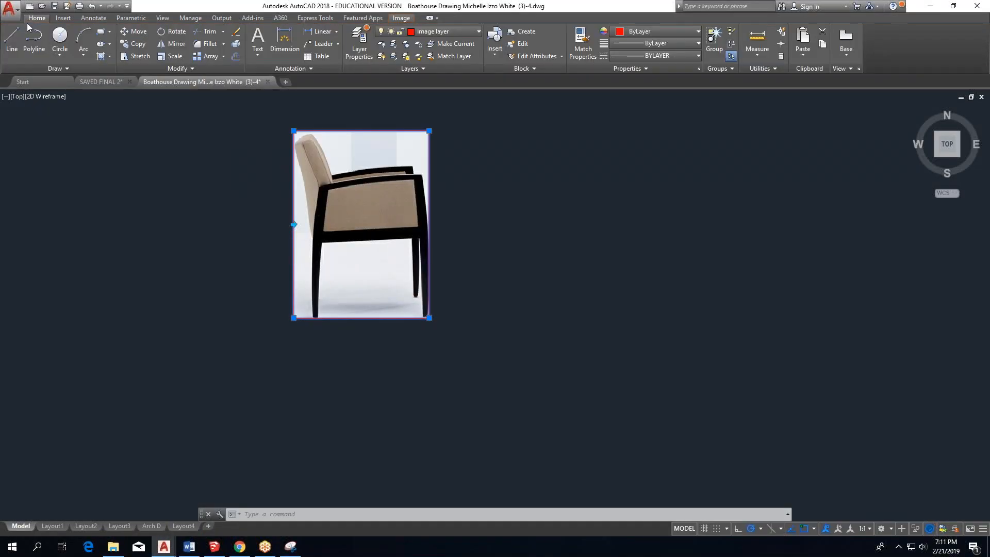
{"action": "left_click", "coordinate": [12, 39]}
{"action": "scroll", "coordinate": [338, 140], "scroll_direction": "up", "scroll_amount": 2}
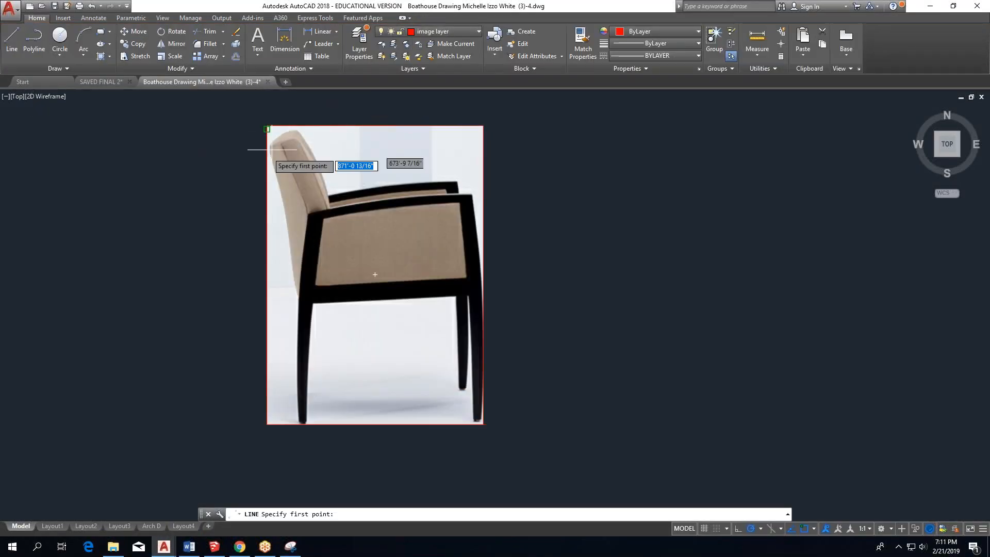
{"action": "scroll", "coordinate": [272, 149], "scroll_direction": "up", "scroll_amount": 3}
{"action": "left_click", "coordinate": [282, 127]}
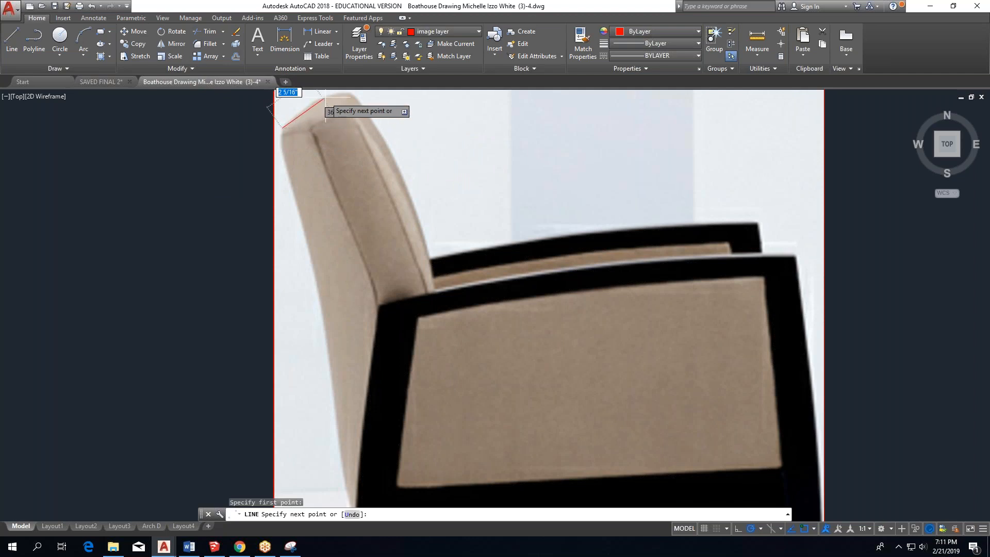
{"action": "left_click", "coordinate": [317, 96]}
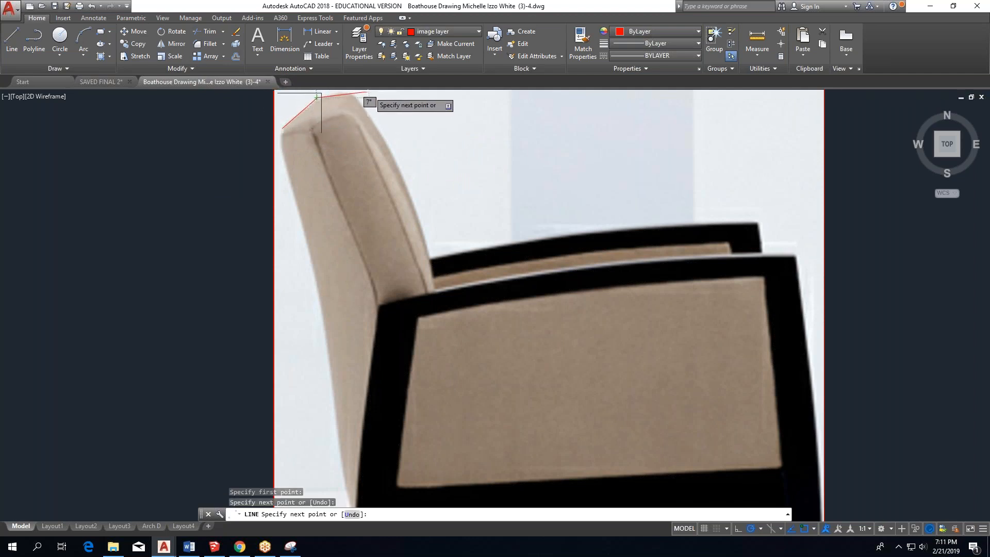
{"action": "left_click", "coordinate": [353, 97]}
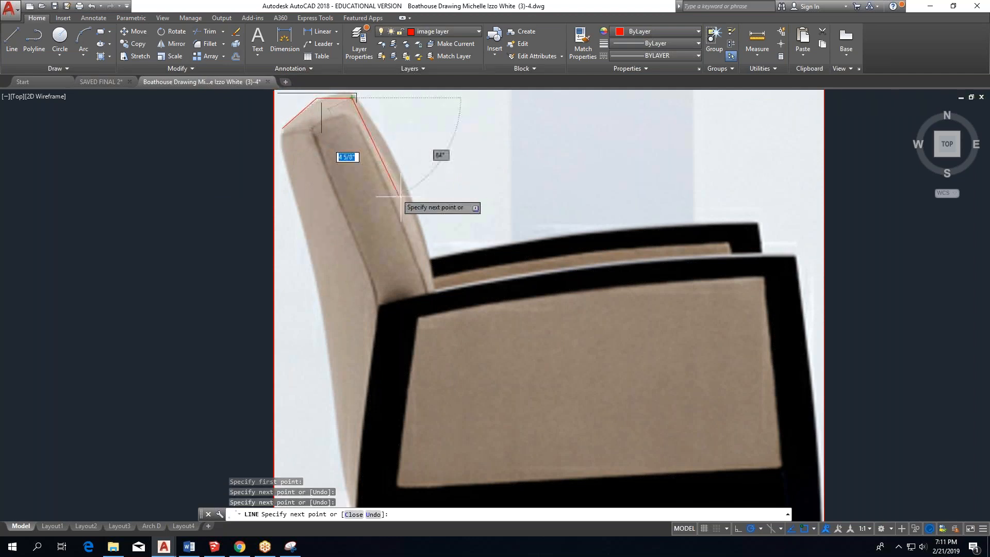
{"action": "left_click", "coordinate": [375, 127]}
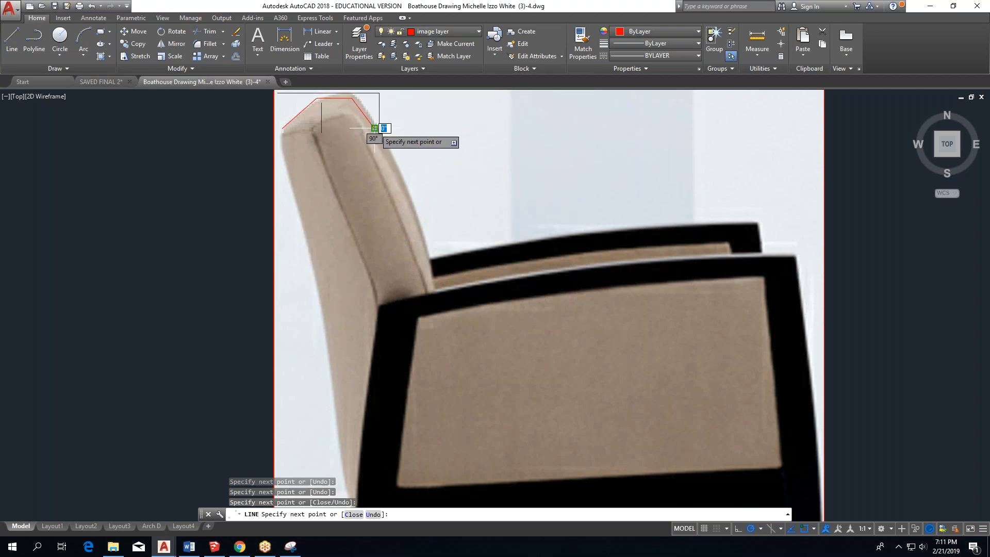
{"action": "left_click", "coordinate": [399, 176]}
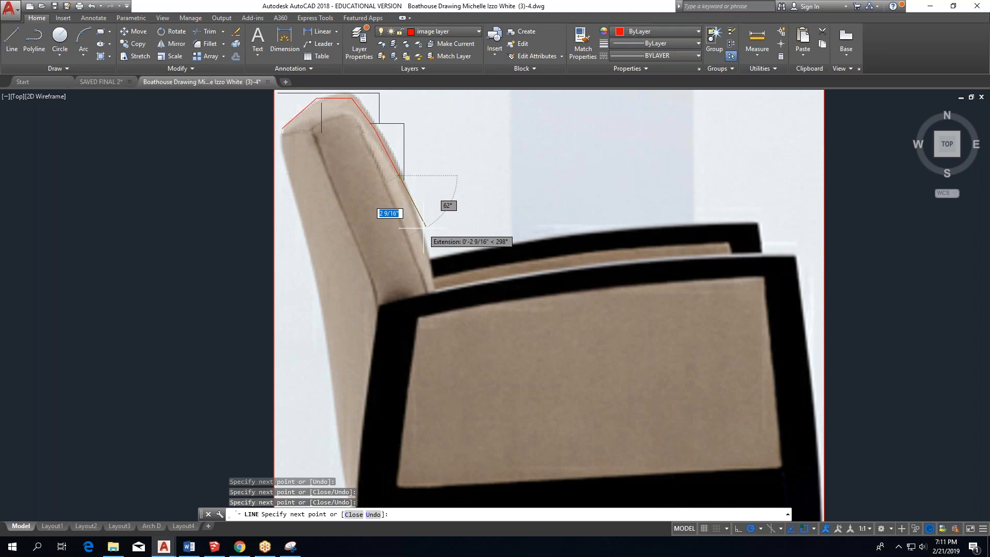
{"action": "left_click", "coordinate": [424, 237]}
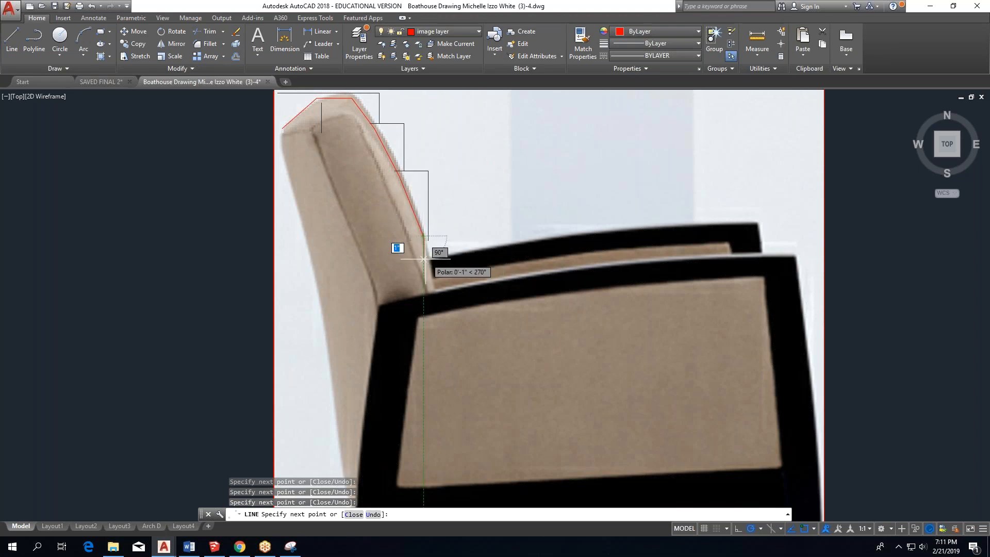
Continue the line along the top edge of the far armrest, around its front corner and down to the near armrest.
{"action": "scroll", "coordinate": [424, 259], "scroll_direction": "up", "scroll_amount": 5}
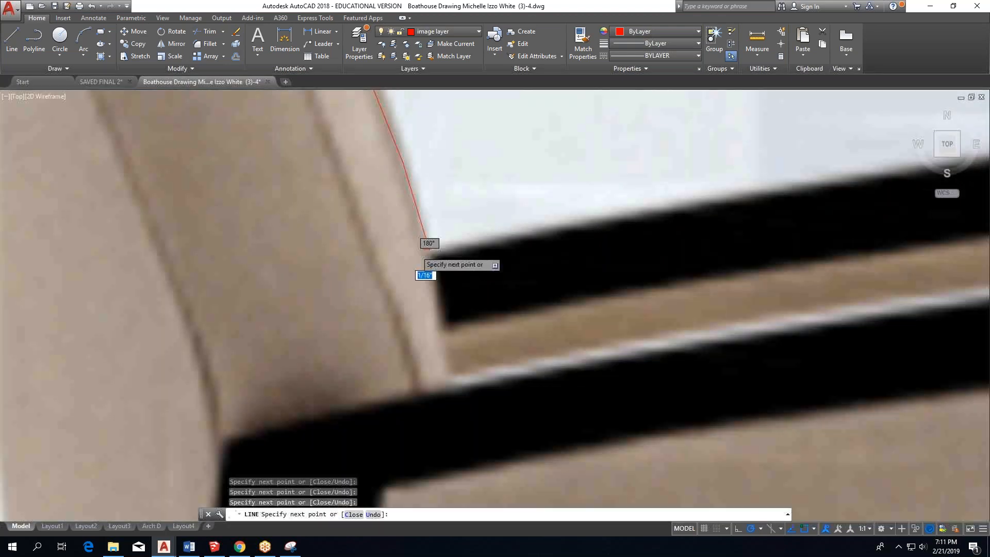
{"action": "scroll", "coordinate": [426, 247], "scroll_direction": "down", "scroll_amount": 6}
{"action": "scroll", "coordinate": [381, 227], "scroll_direction": "up", "scroll_amount": 2}
{"action": "left_click", "coordinate": [467, 242]}
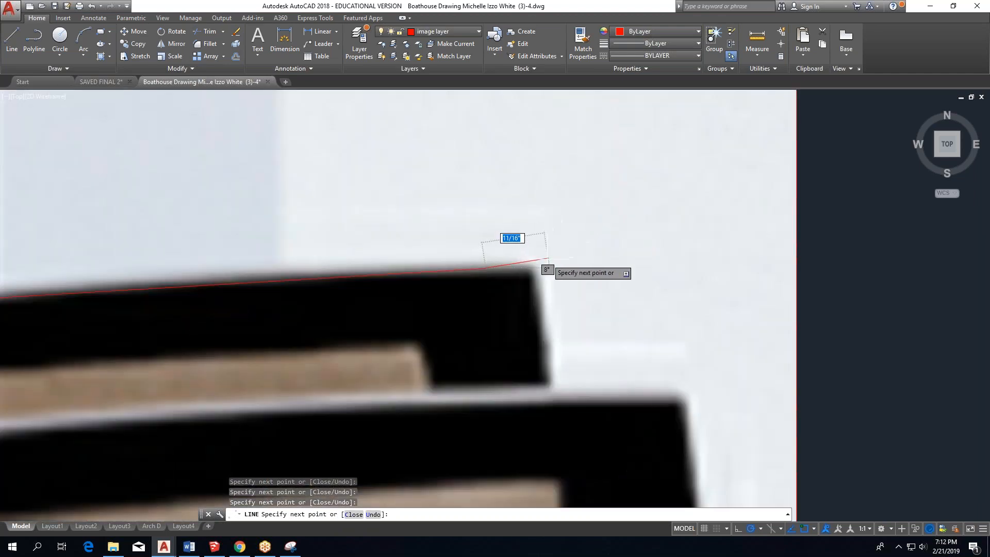
{"action": "scroll", "coordinate": [561, 242], "scroll_direction": "up", "scroll_amount": 4}
{"action": "left_click", "coordinate": [535, 267]}
{"action": "scroll", "coordinate": [536, 271], "scroll_direction": "down", "scroll_amount": 1}
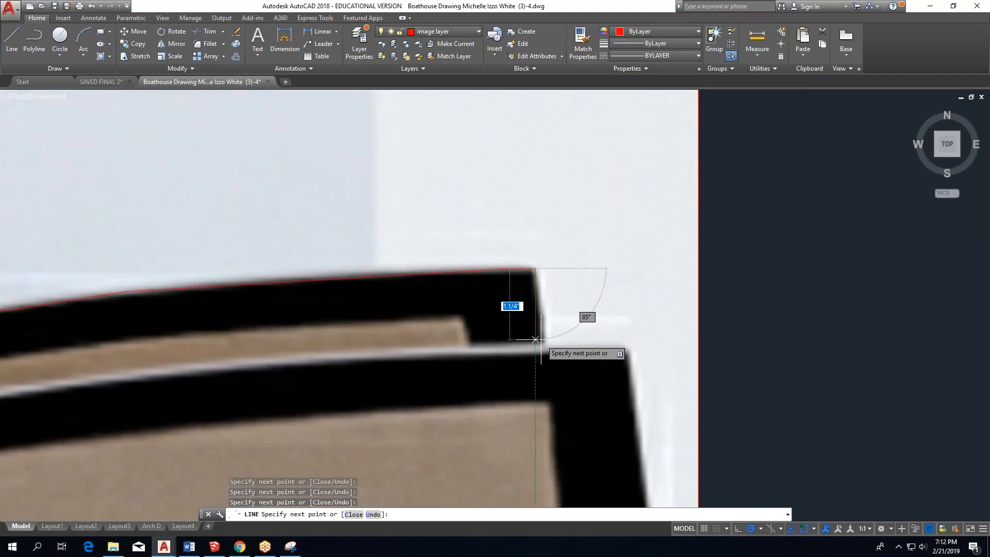
{"action": "left_click", "coordinate": [536, 338]}
{"action": "scroll", "coordinate": [542, 340], "scroll_direction": "down", "scroll_amount": 2}
{"action": "scroll", "coordinate": [541, 340], "scroll_direction": "up", "scroll_amount": 2}
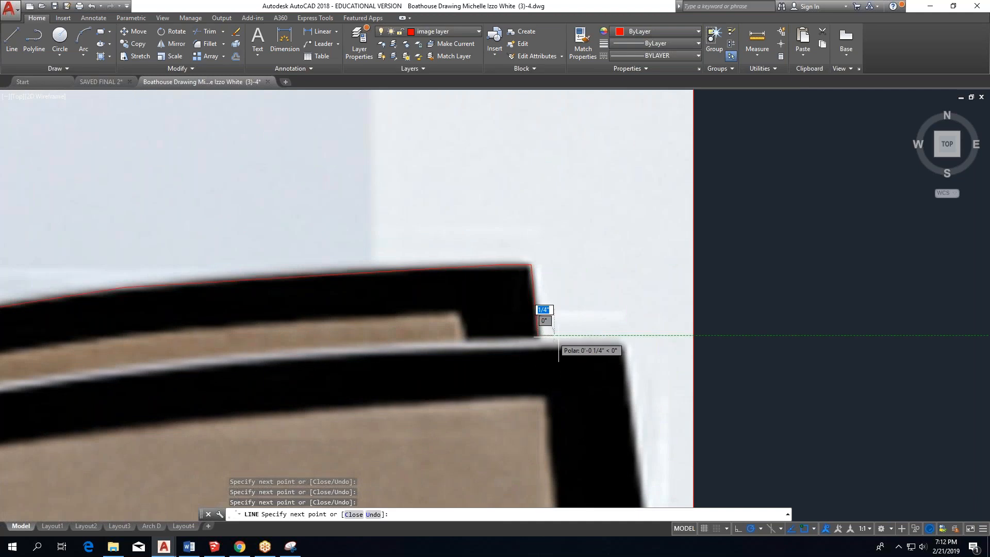
Extend the traced line from the near armrest's front corner down the outer edge of the front leg and end the line.
{"action": "scroll", "coordinate": [622, 339], "scroll_direction": "down", "scroll_amount": 6}
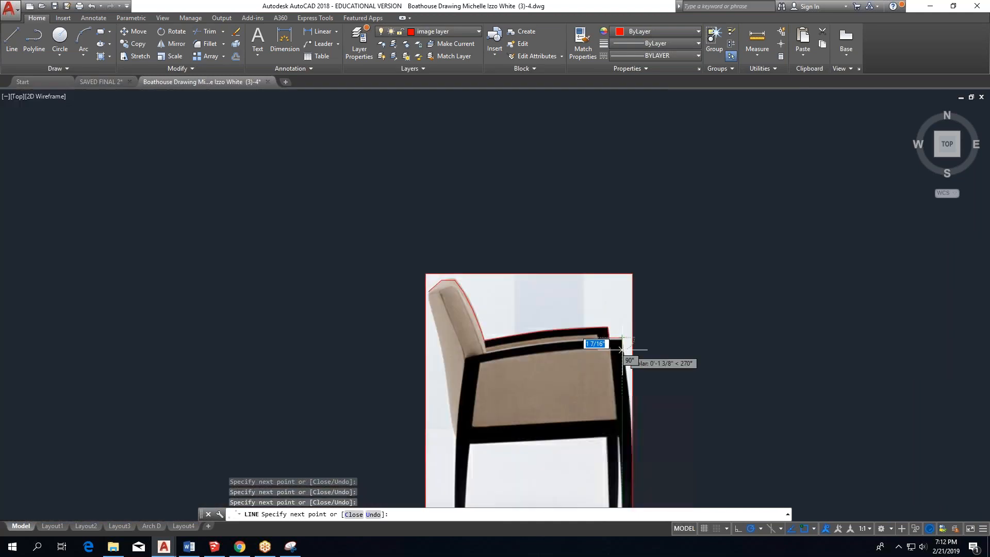
{"action": "middle_click_drag", "start_coordinate": [623, 400], "coordinate": [595, 287]}
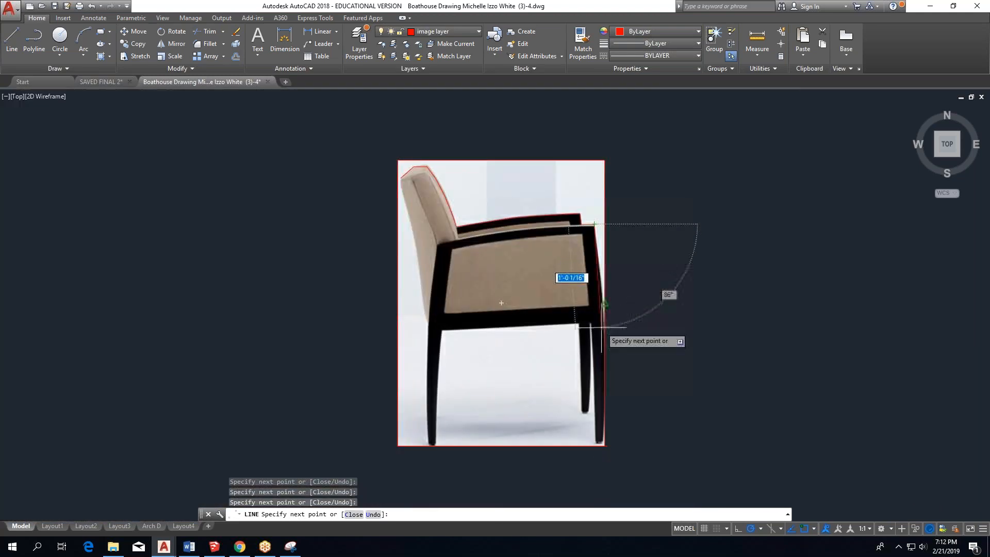
{"action": "left_click", "coordinate": [604, 303]}
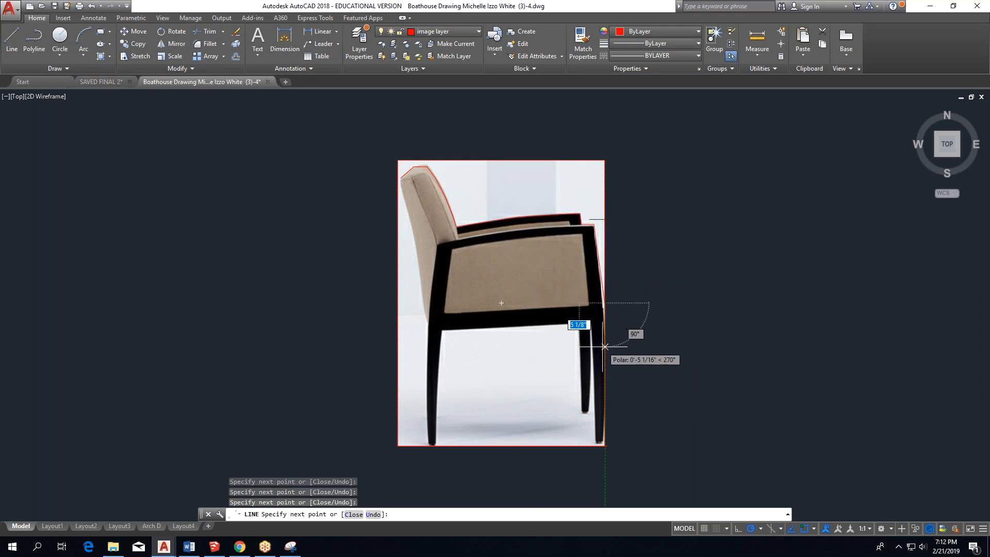
{"action": "mouse_move", "coordinate": [605, 344]}
{"action": "middle_mouse_down"}
{"action": "mouse_move", "coordinate": [610, 287]}
{"action": "mouse_move", "coordinate": [606, 311]}
{"action": "middle_mouse_up"}
{"action": "key", "text": "Escape"}
{"action": "left_click", "coordinate": [481, 241]}
{"action": "key", "text": "Escape"}
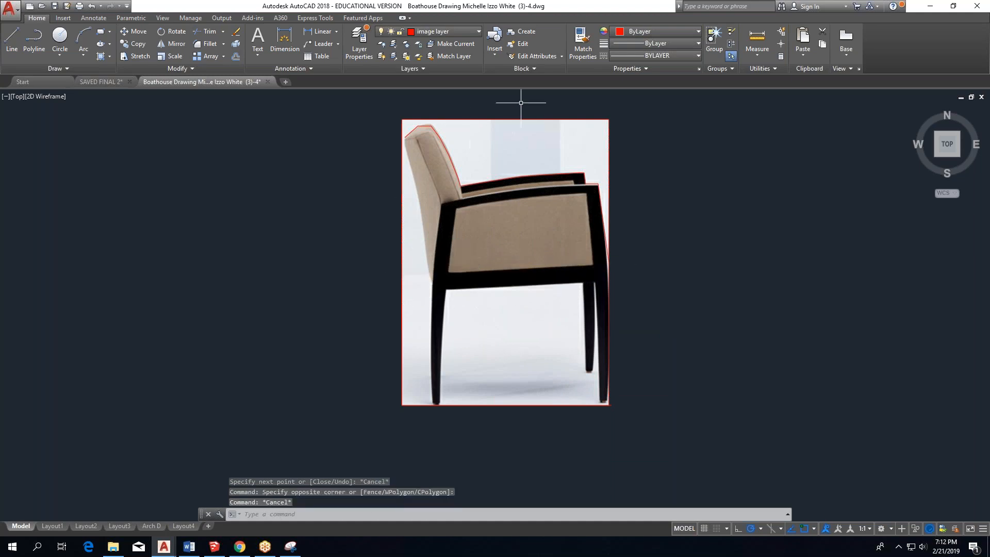
Move the chair image horizontally to the left, clear of the traced lines.
{"action": "left_click", "coordinate": [507, 120]}
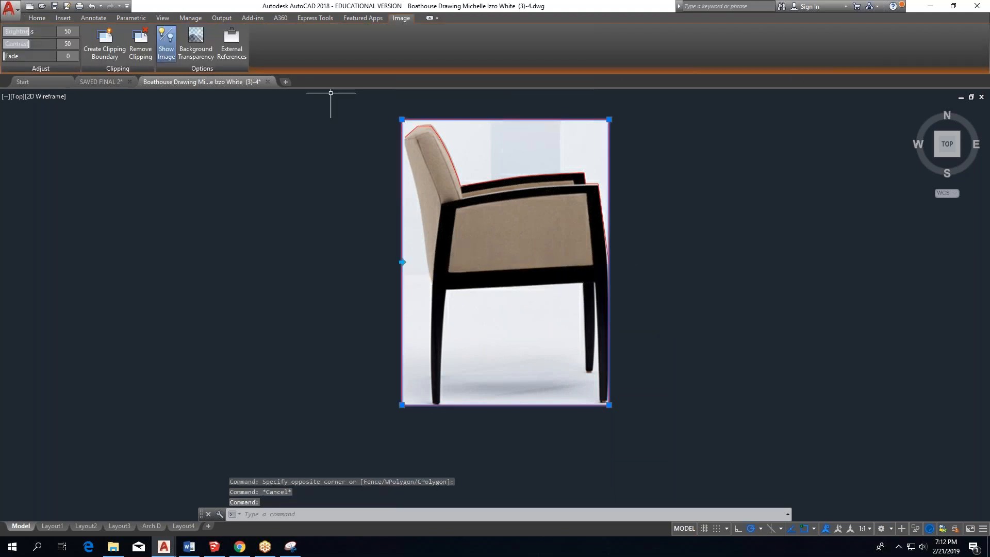
{"action": "left_click", "coordinate": [37, 19]}
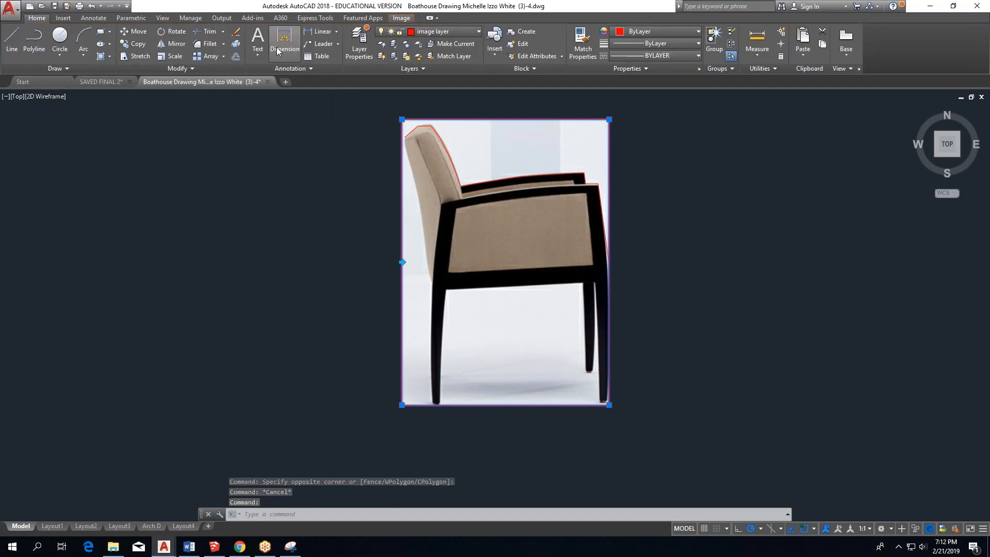
{"action": "left_click", "coordinate": [135, 32]}
{"action": "left_click", "coordinate": [539, 276]}
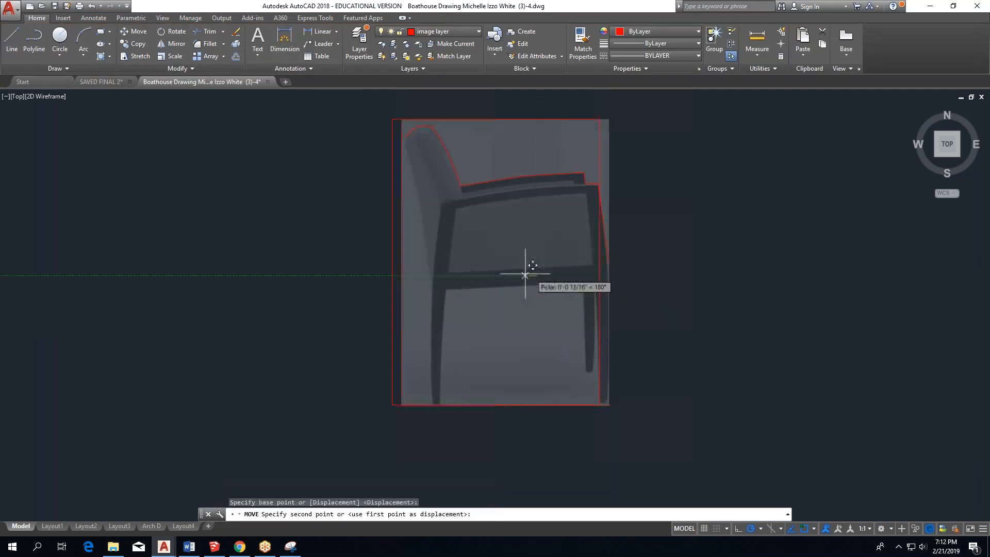
{"action": "left_click", "coordinate": [270, 274]}
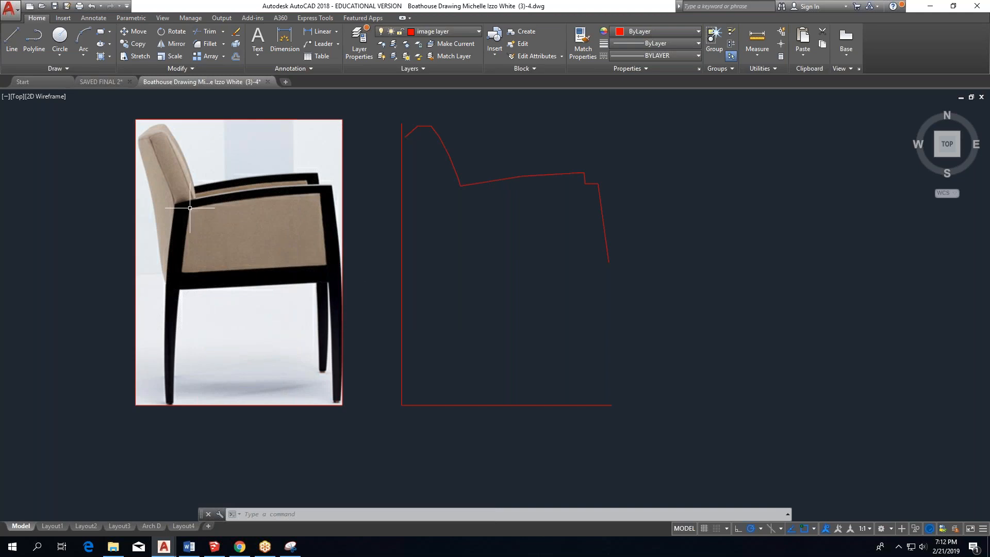
Create a multiline text box below the traced chair outline.
{"action": "scroll", "coordinate": [189, 188], "scroll_direction": "down", "scroll_amount": 3}
{"action": "left_click", "coordinate": [258, 39]}
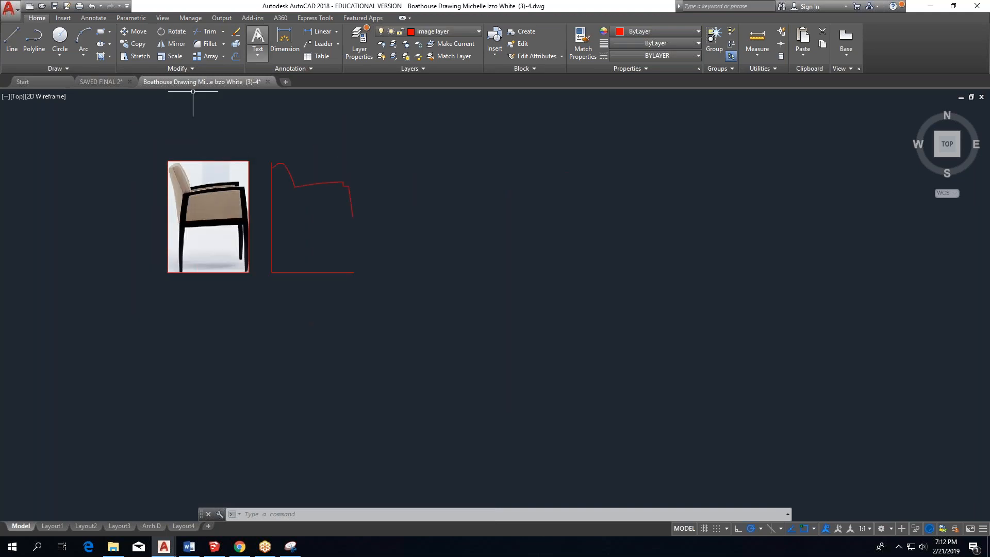
{"action": "scroll", "coordinate": [286, 294], "scroll_direction": "up", "scroll_amount": 2}
{"action": "left_click", "coordinate": [252, 302]}
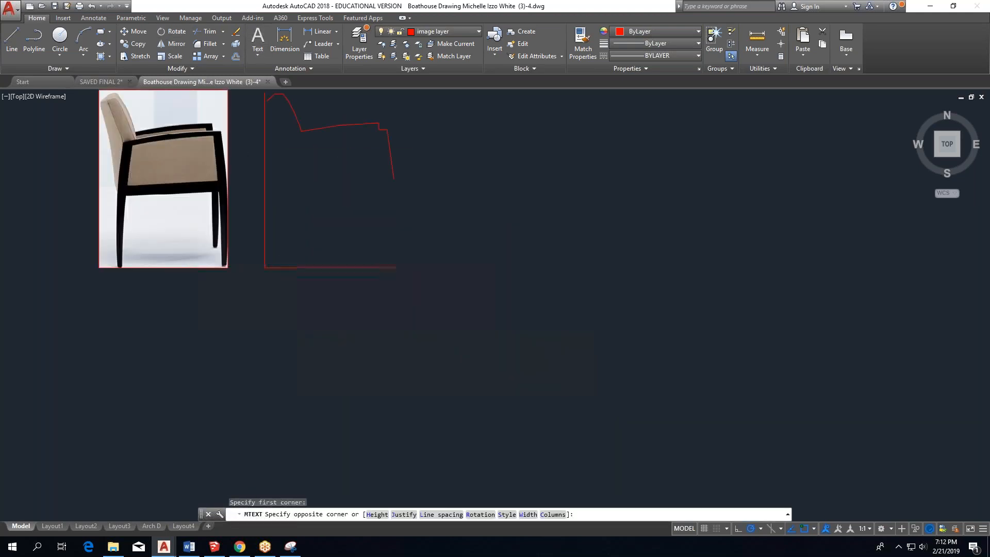
{"action": "left_click", "coordinate": [449, 347]}
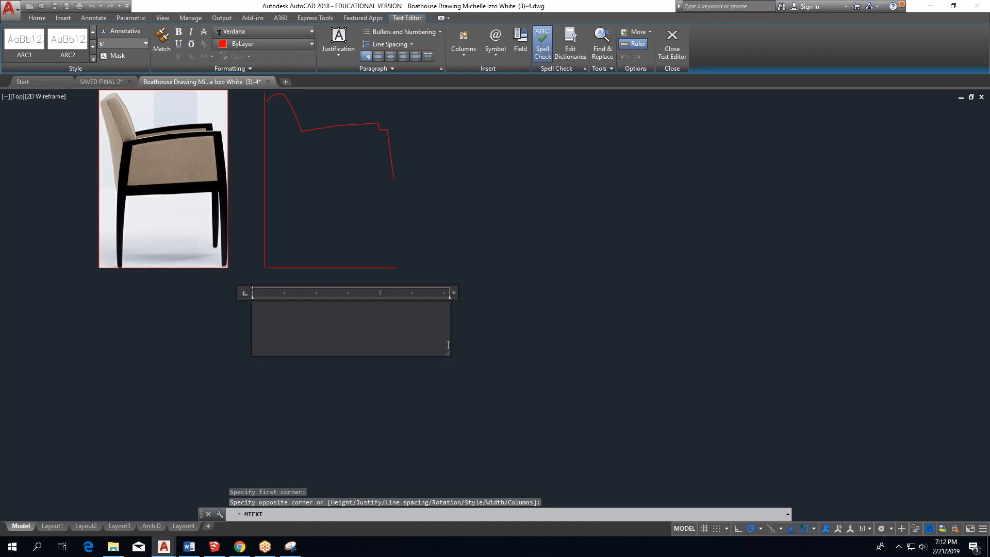
{"action": "left_click", "coordinate": [240, 546]}
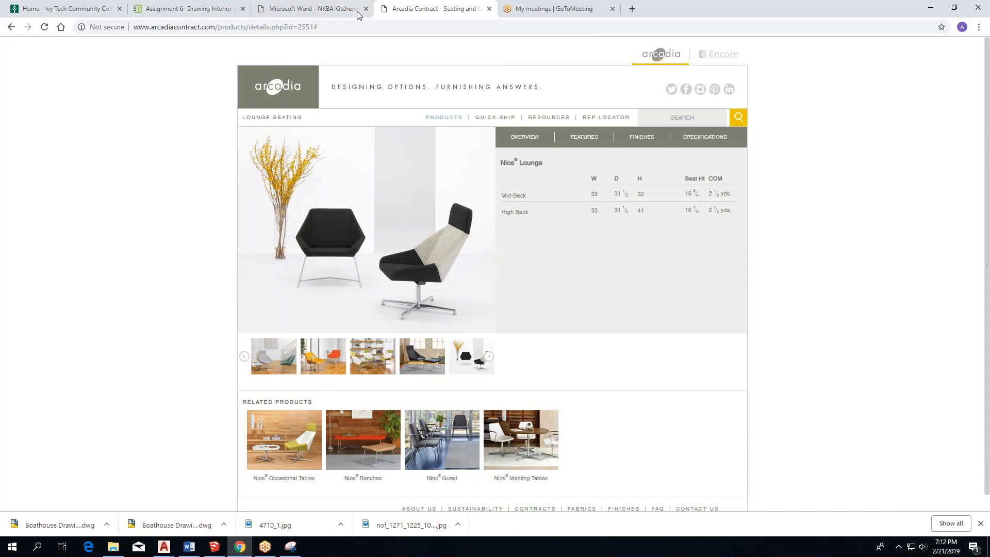
{"action": "left_click", "coordinate": [321, 25]}
{"action": "key", "text": "ctrl+c"}
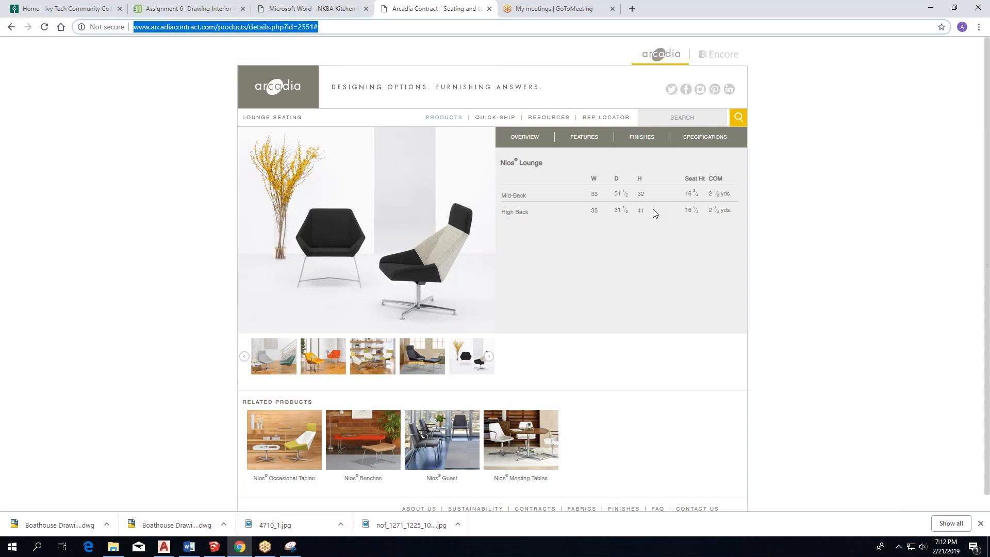
{"action": "left_click", "coordinate": [932, 7]}
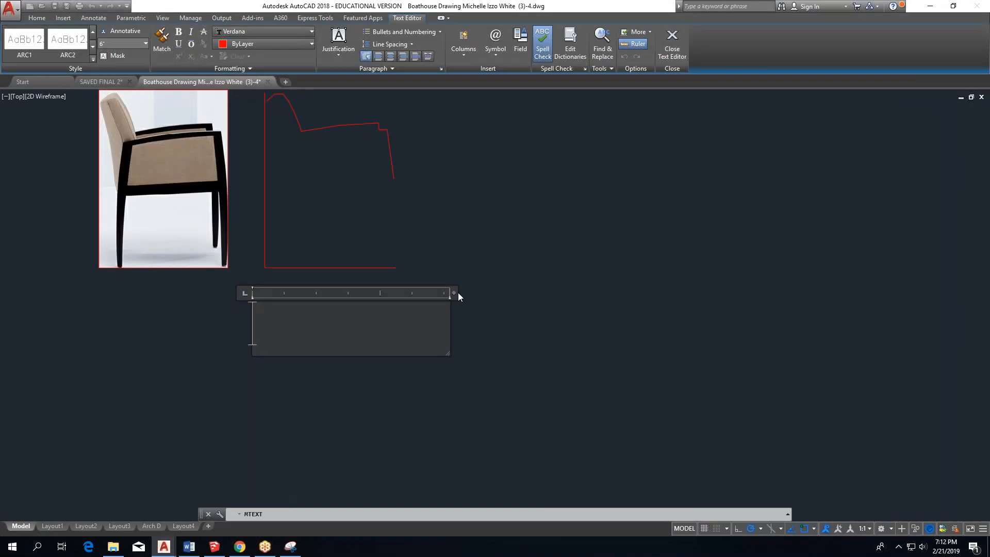
{"action": "key", "text": "ctrl+v"}
{"action": "scroll", "coordinate": [686, 295], "scroll_direction": "down", "scroll_amount": 5}
{"action": "left_click", "coordinate": [384, 370]}
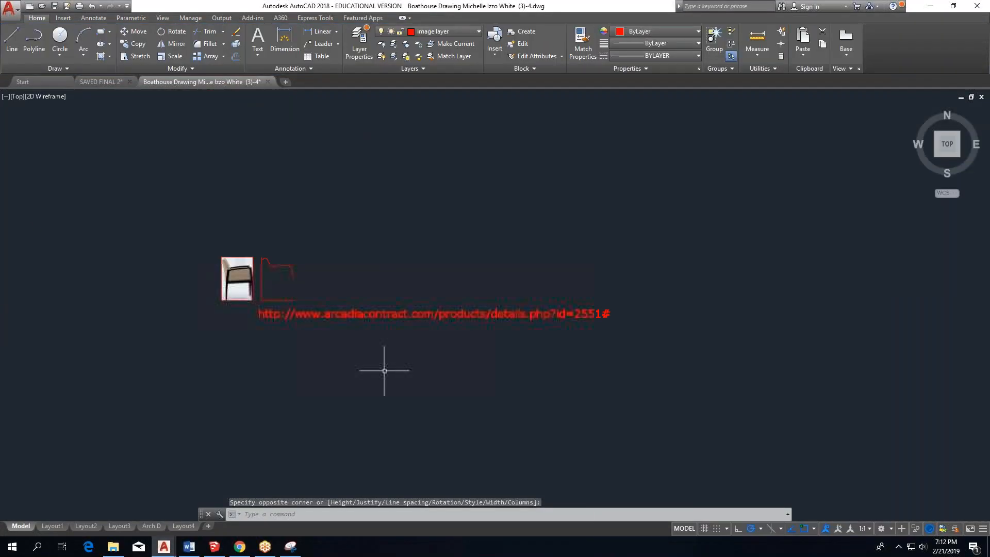
Review the chair image, outline and link in relation to the boathouse drawing, and examine the rooms in the upper part of the floor plan.
{"action": "scroll", "coordinate": [302, 250], "scroll_direction": "down", "scroll_amount": 8}
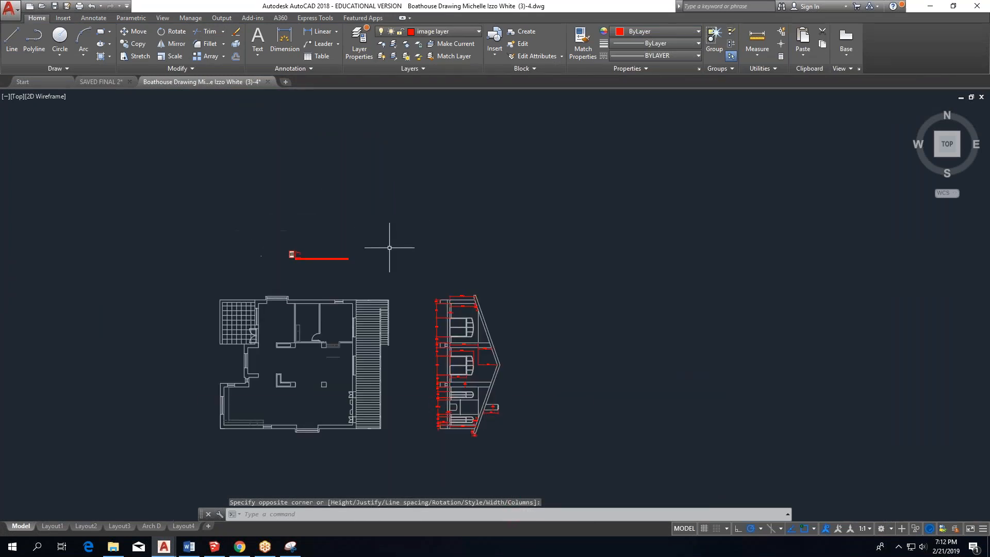
{"action": "scroll", "coordinate": [288, 258], "scroll_direction": "up", "scroll_amount": 6}
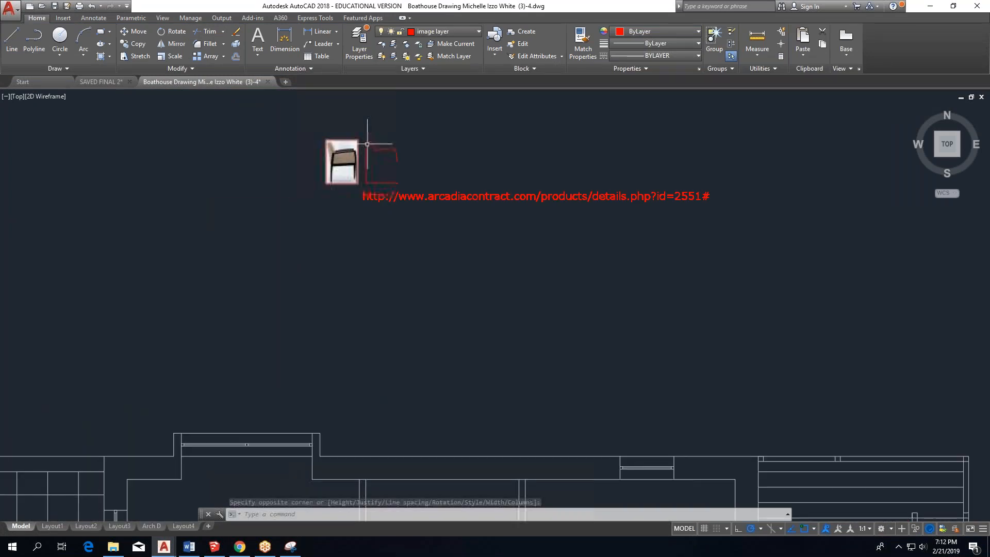
{"action": "scroll", "coordinate": [356, 134], "scroll_direction": "up", "scroll_amount": 2}
{"action": "scroll", "coordinate": [356, 134], "scroll_direction": "up", "scroll_amount": 1}
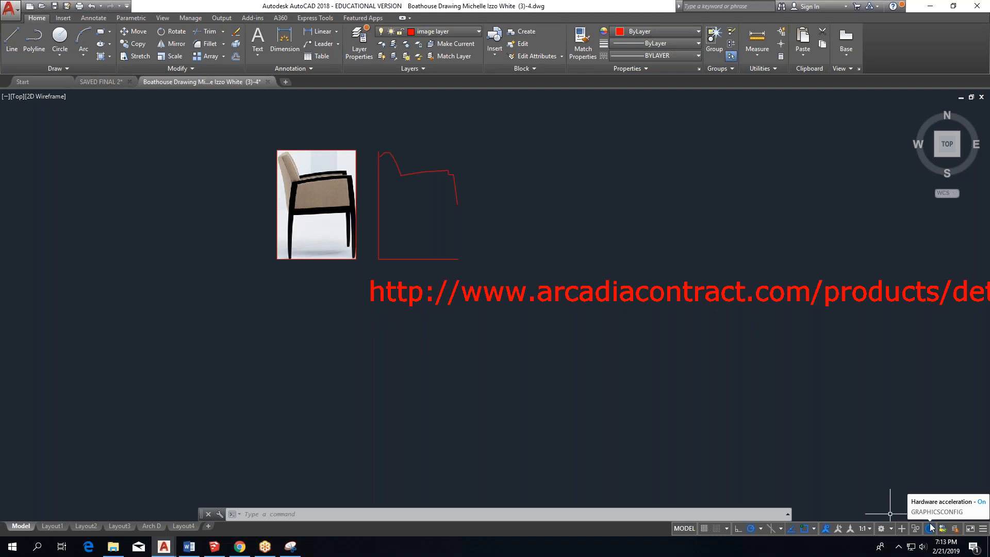
{"action": "scroll", "coordinate": [412, 177], "scroll_direction": "down", "scroll_amount": 5}
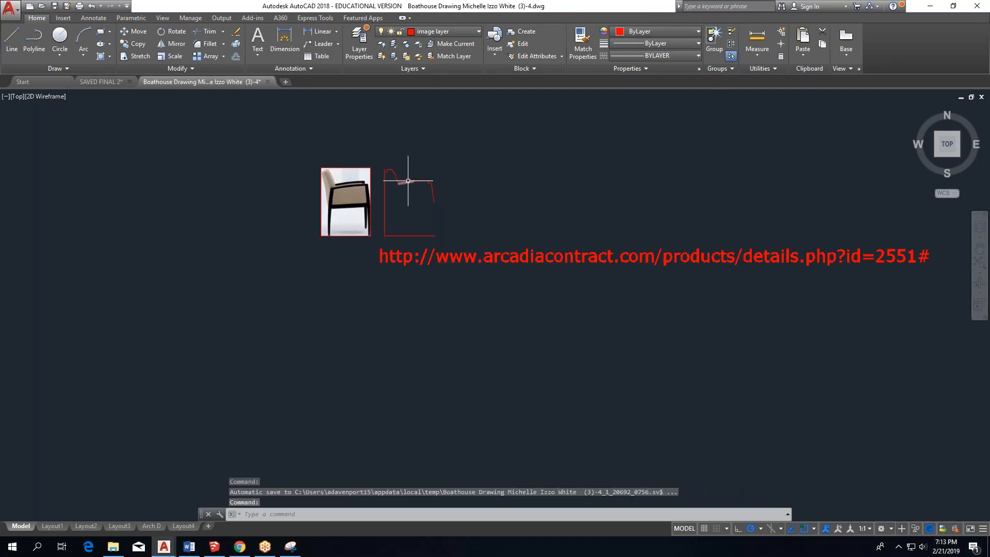
{"action": "scroll", "coordinate": [413, 177], "scroll_direction": "down", "scroll_amount": 4}
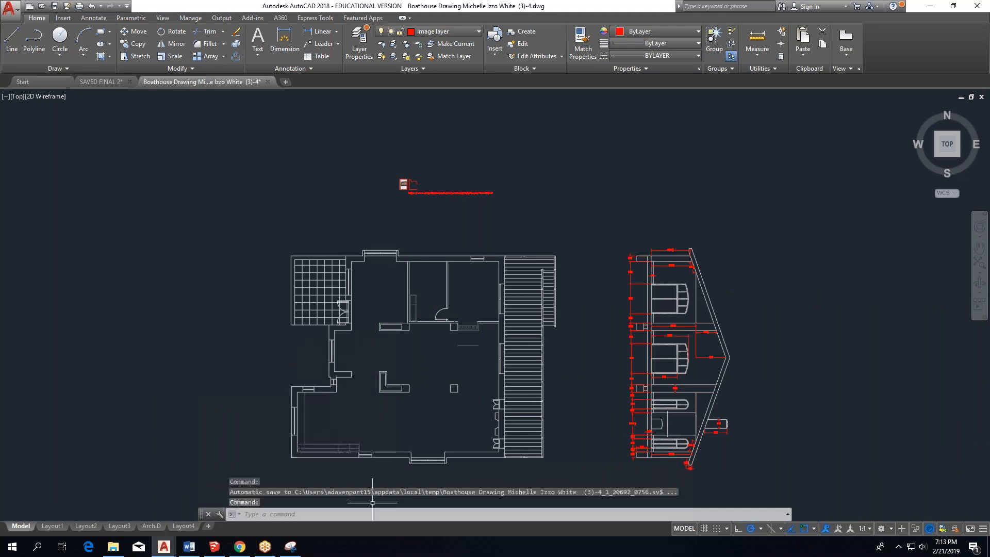
{"action": "middle_click_drag", "start_coordinate": [436, 346], "coordinate": [429, 286]}
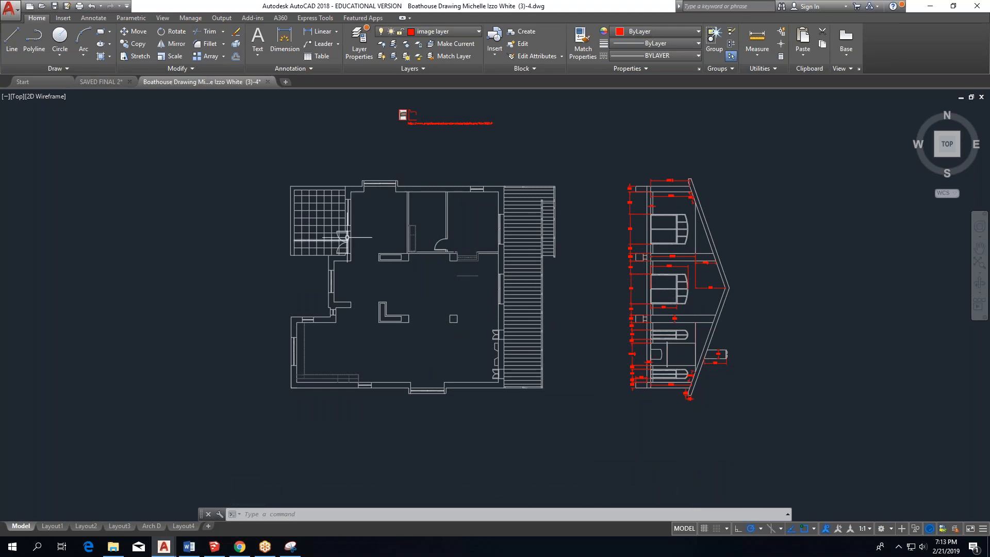
{"action": "scroll", "coordinate": [430, 227], "scroll_direction": "up", "scroll_amount": 4}
{"action": "middle_click_drag", "start_coordinate": [416, 197], "coordinate": [405, 273]}
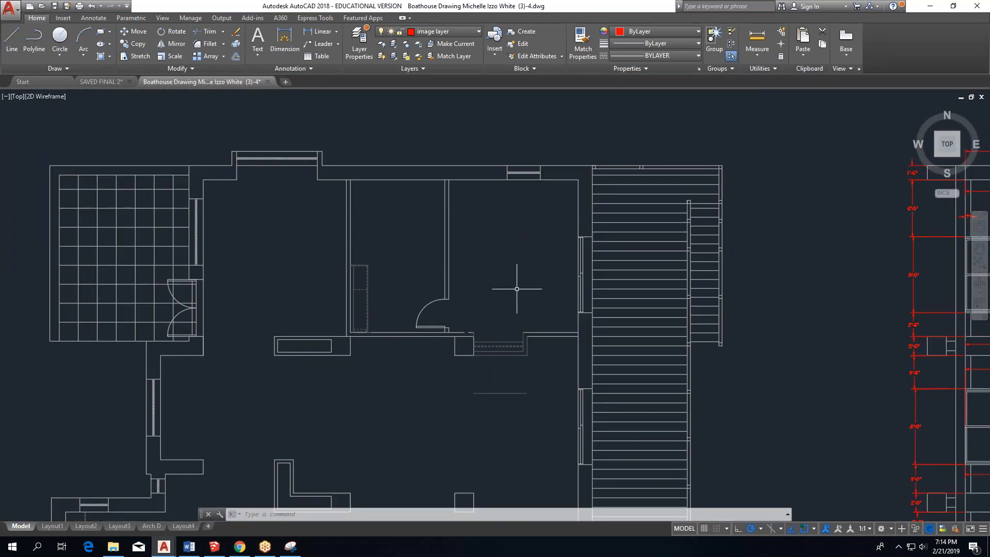
{"action": "middle_click_drag", "start_coordinate": [383, 278], "coordinate": [486, 306]}
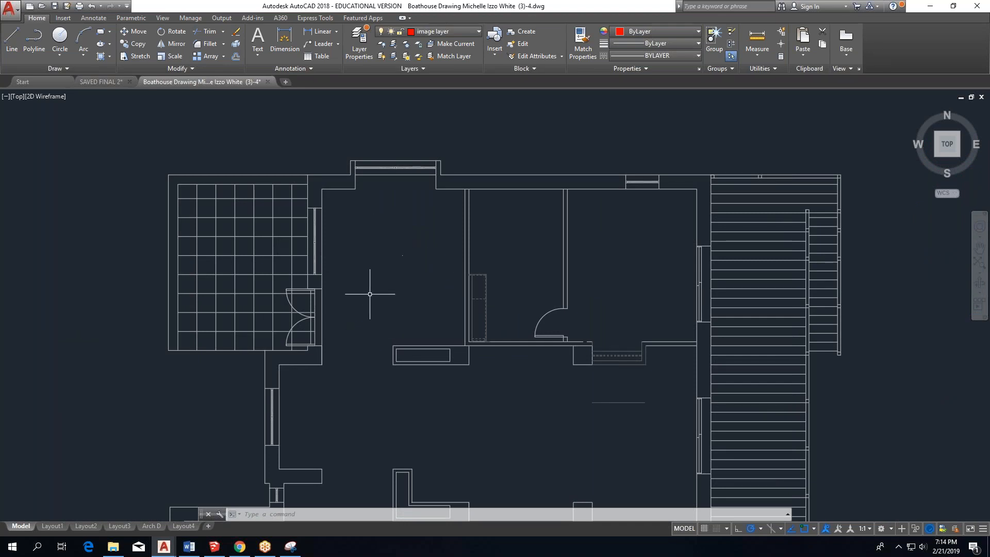
Draw a rectangle enclosing the floor plan, the dimensioned section and the chair image with its link.
{"action": "scroll", "coordinate": [438, 275], "scroll_direction": "down", "scroll_amount": 3}
{"action": "middle_click_drag", "start_coordinate": [330, 398], "coordinate": [317, 321]}
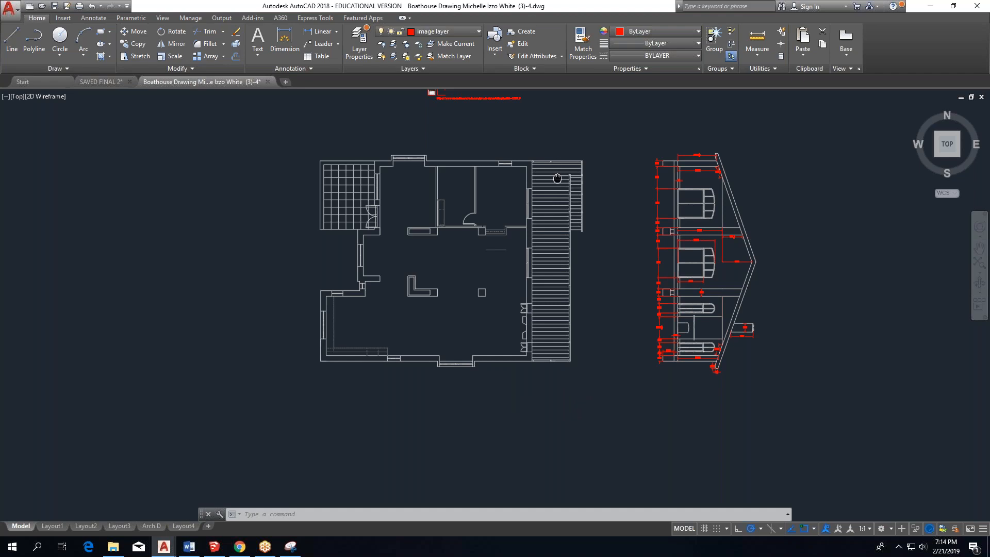
{"action": "middle_click_drag", "start_coordinate": [551, 175], "coordinate": [551, 311]}
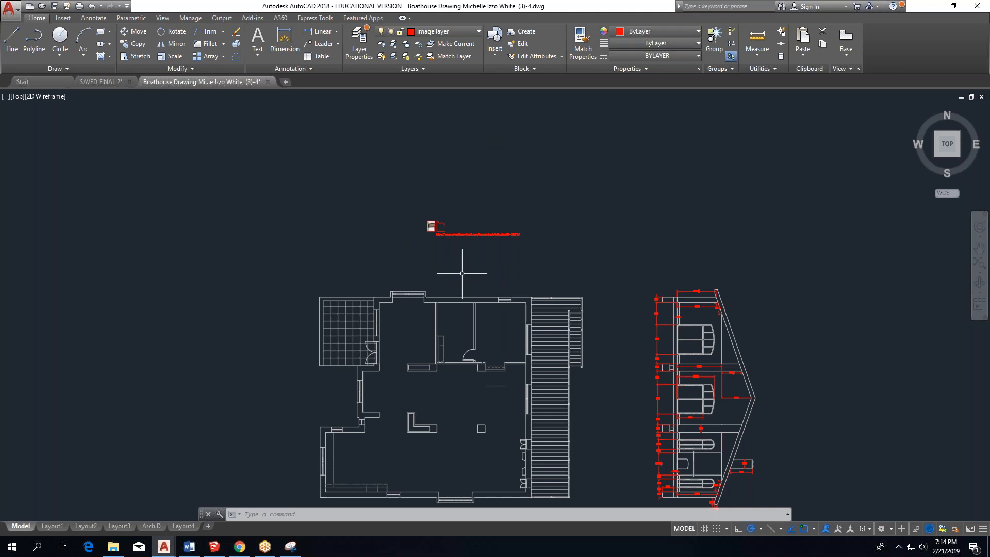
{"action": "scroll", "coordinate": [462, 273], "scroll_direction": "down", "scroll_amount": 2}
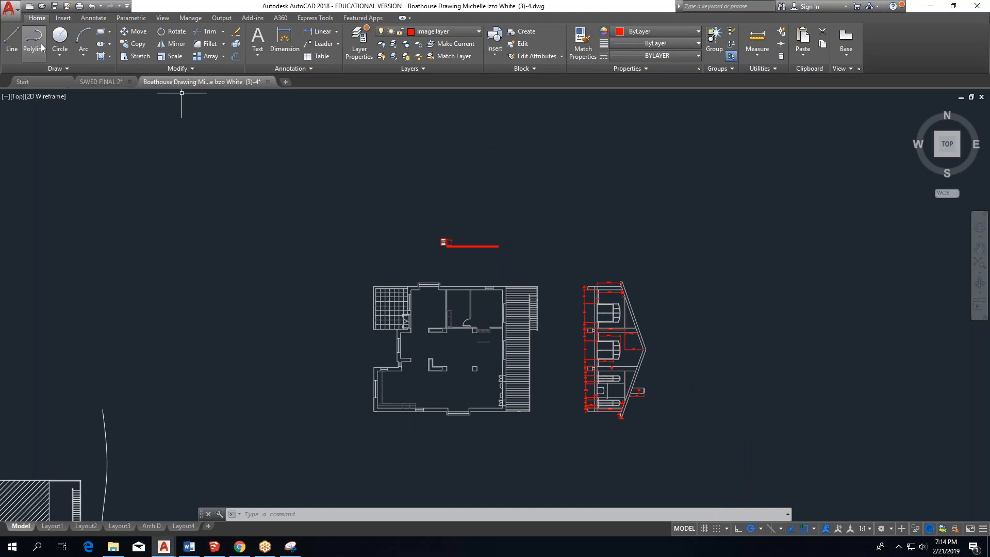
{"action": "left_click", "coordinate": [100, 32]}
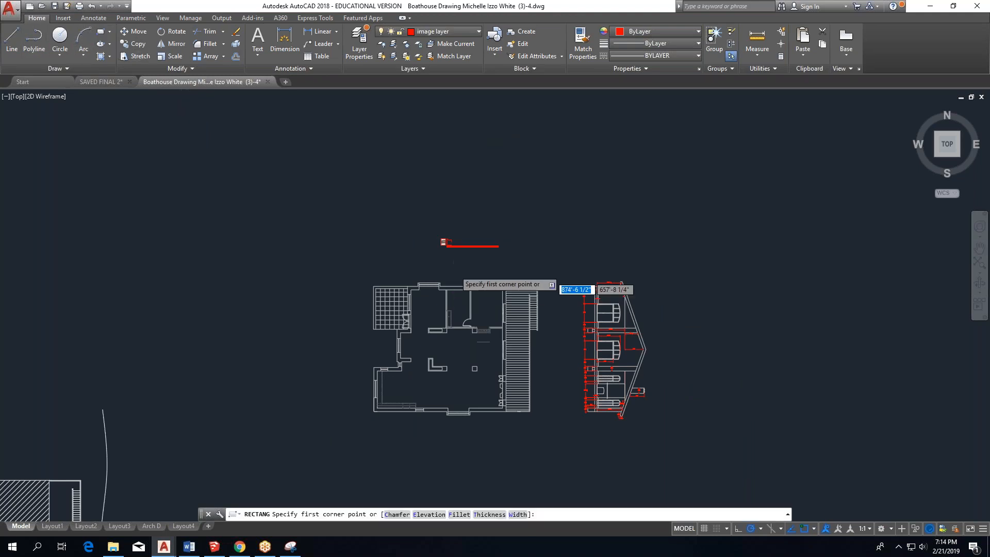
{"action": "scroll", "coordinate": [452, 237], "scroll_direction": "down", "scroll_amount": 1}
{"action": "middle_click_drag", "start_coordinate": [451, 217], "coordinate": [450, 195]}
{"action": "left_click", "coordinate": [374, 197]}
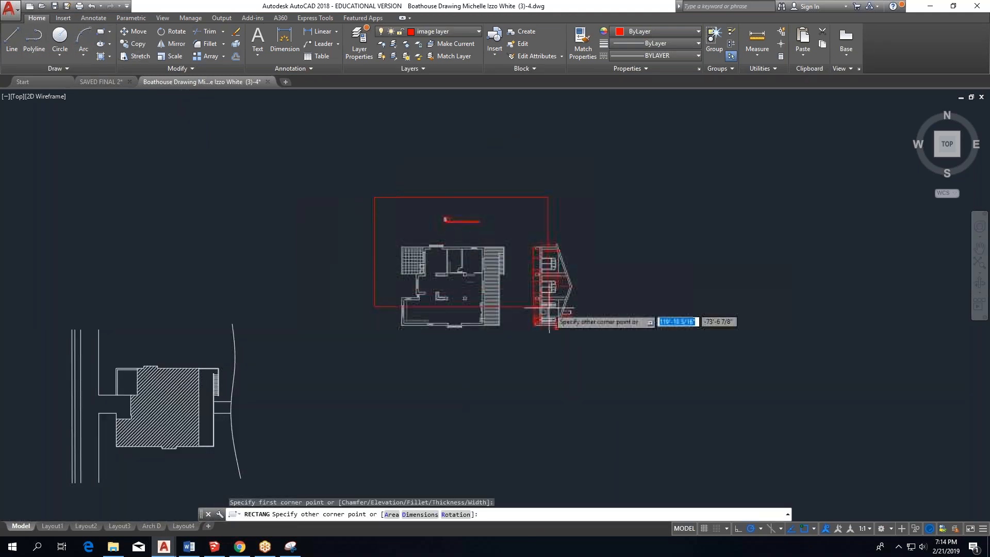
{"action": "left_click", "coordinate": [603, 358]}
{"action": "scroll", "coordinate": [505, 261], "scroll_direction": "up", "scroll_amount": 2}
{"action": "key", "text": "Escape"}
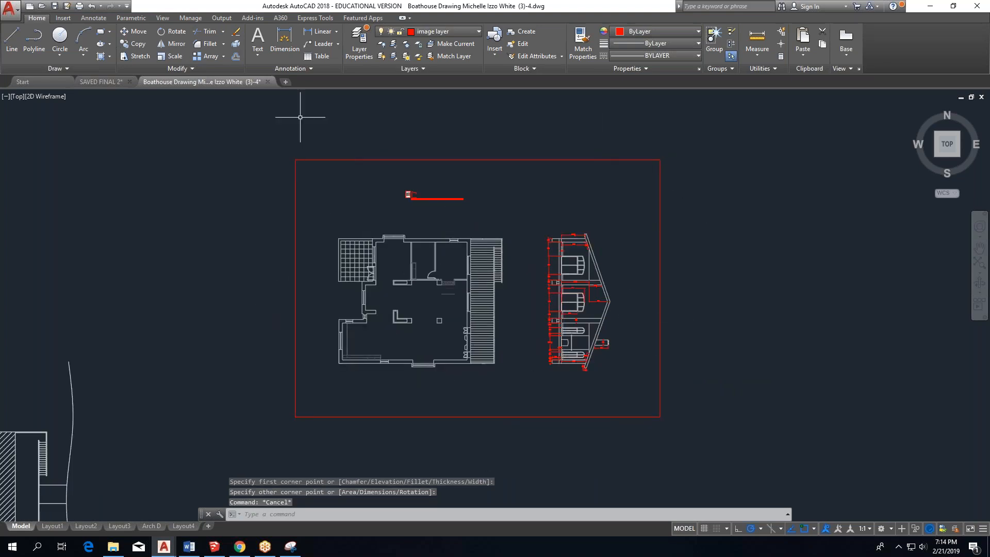
Examine the chair reference, the floor plan rooms and the site plan in relation to the red rectangle.
{"action": "scroll", "coordinate": [402, 170], "scroll_direction": "up", "scroll_amount": 4}
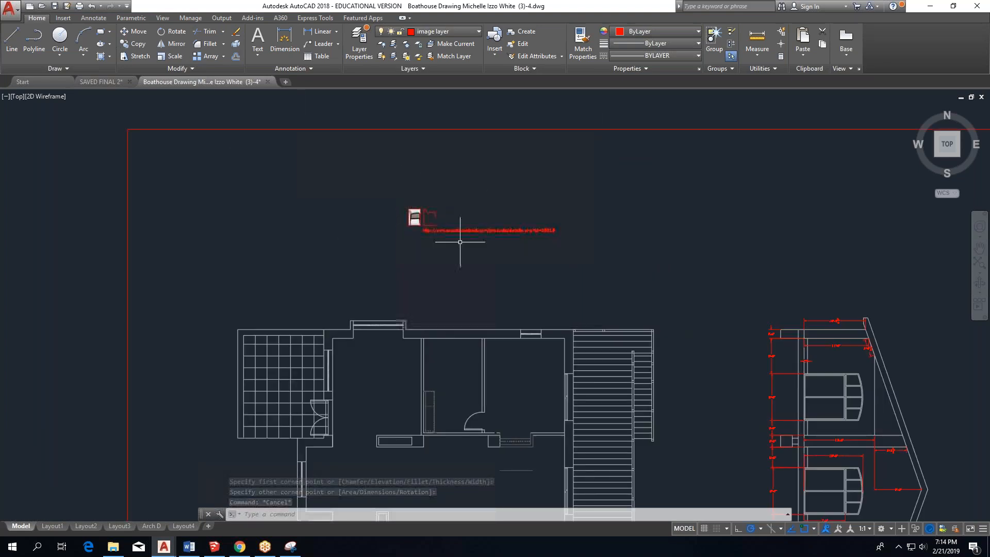
{"action": "scroll", "coordinate": [432, 195], "scroll_direction": "down", "scroll_amount": 4}
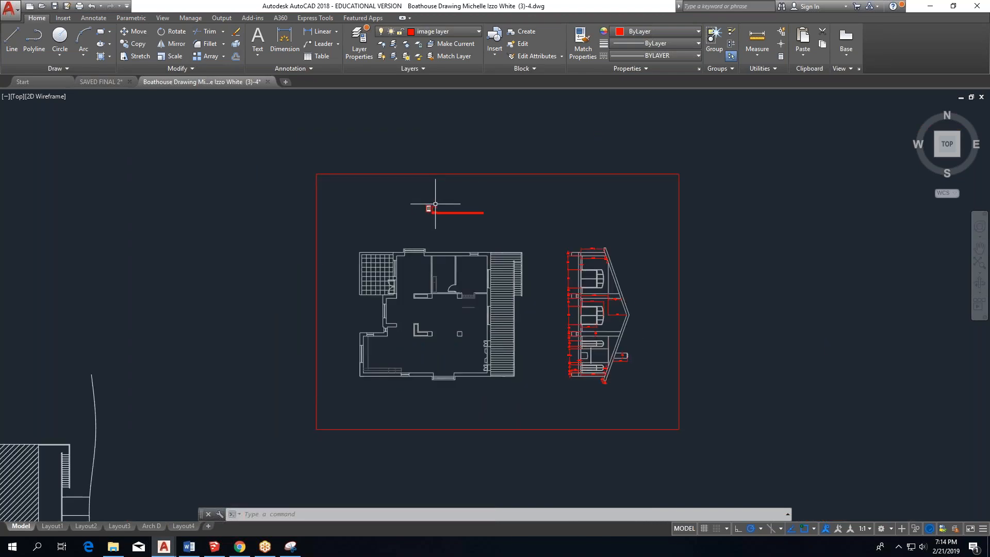
{"action": "key", "text": "Escape"}
{"action": "key", "text": "Escape"}
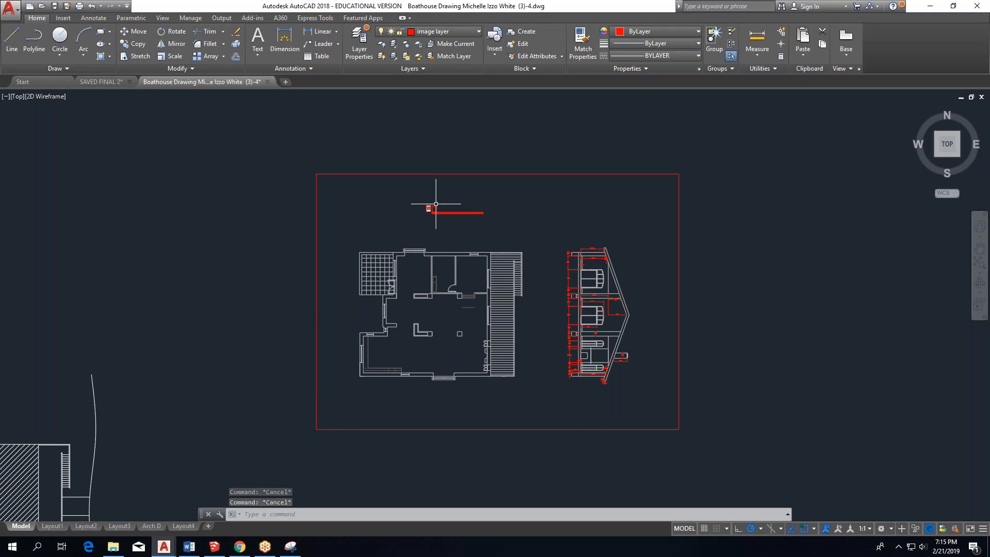
{"action": "scroll", "coordinate": [447, 260], "scroll_direction": "down", "scroll_amount": 2}
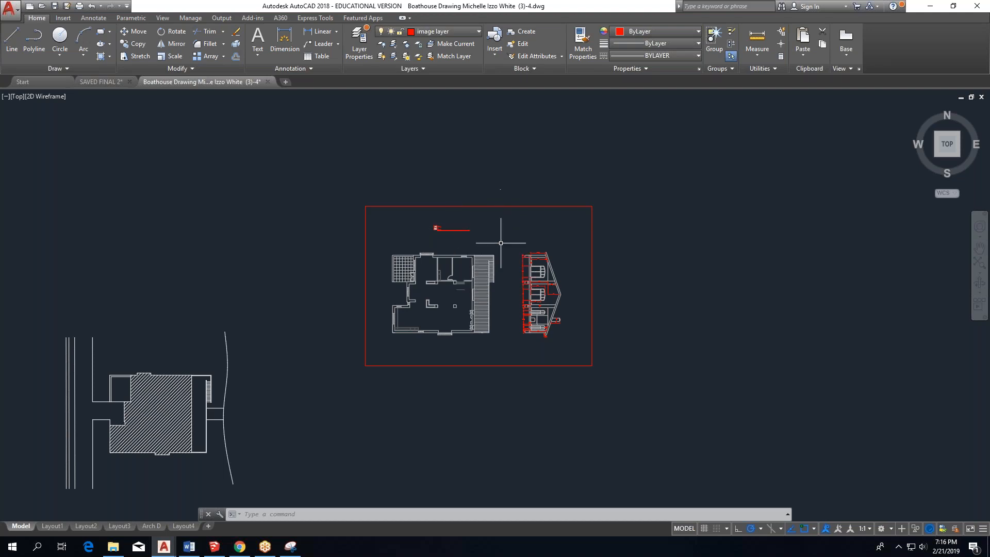
{"action": "scroll", "coordinate": [438, 278], "scroll_direction": "up", "scroll_amount": 4}
{"action": "scroll", "coordinate": [435, 312], "scroll_direction": "up", "scroll_amount": 4}
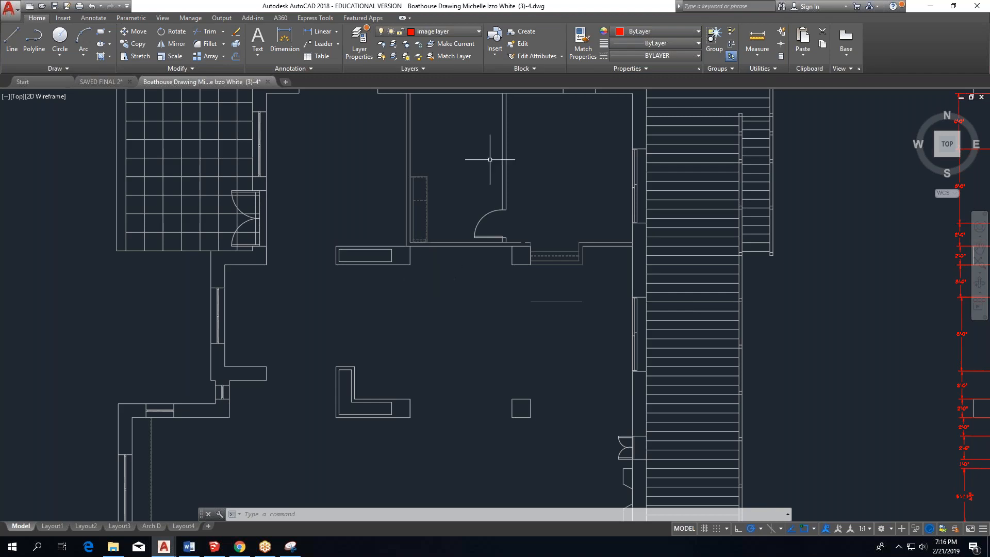
{"action": "scroll", "coordinate": [435, 266], "scroll_direction": "down", "scroll_amount": 10}
{"action": "scroll", "coordinate": [676, 427], "scroll_direction": "up", "scroll_amount": 6}
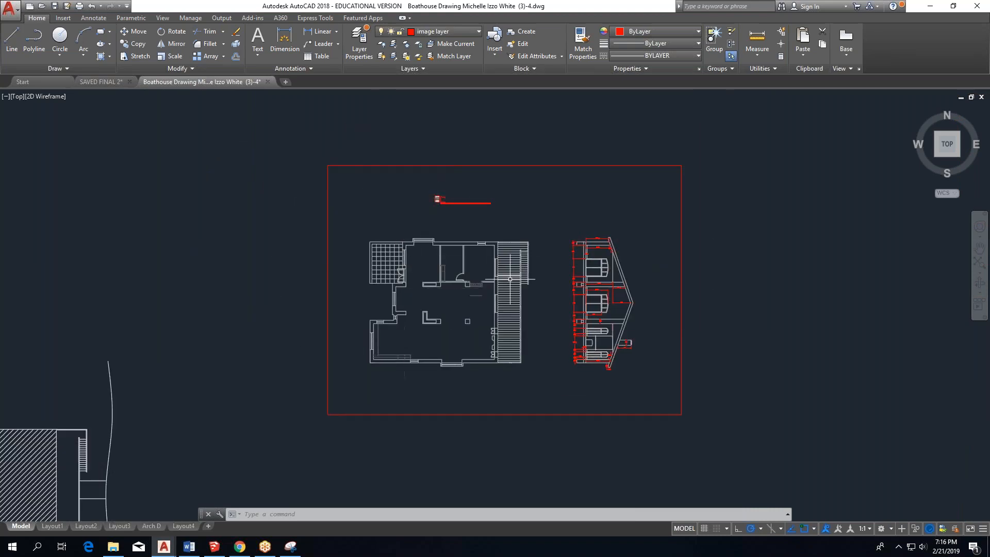
{"action": "scroll", "coordinate": [394, 365], "scroll_direction": "down", "scroll_amount": 4}
{"action": "middle_click_drag", "start_coordinate": [394, 365], "coordinate": [454, 259]}
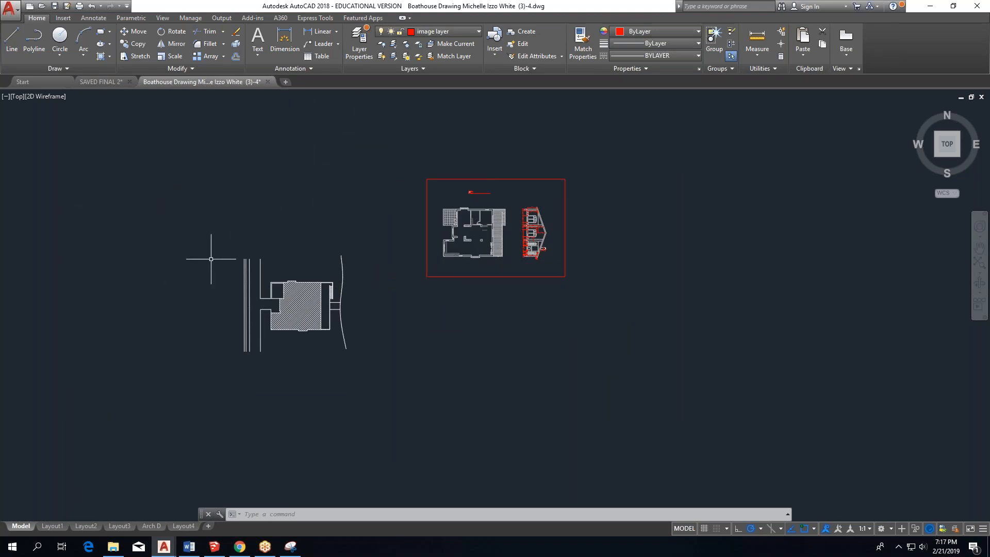
Inspect the floor plan's walls, columns and openings alongside the dimensioned section inside the rectangle.
{"action": "scroll", "coordinate": [518, 219], "scroll_direction": "up", "scroll_amount": 4}
{"action": "scroll", "coordinate": [368, 280], "scroll_direction": "up", "scroll_amount": 4}
{"action": "scroll", "coordinate": [422, 205], "scroll_direction": "down", "scroll_amount": 2}
{"action": "middle_click_drag", "start_coordinate": [422, 205], "coordinate": [387, 238]}
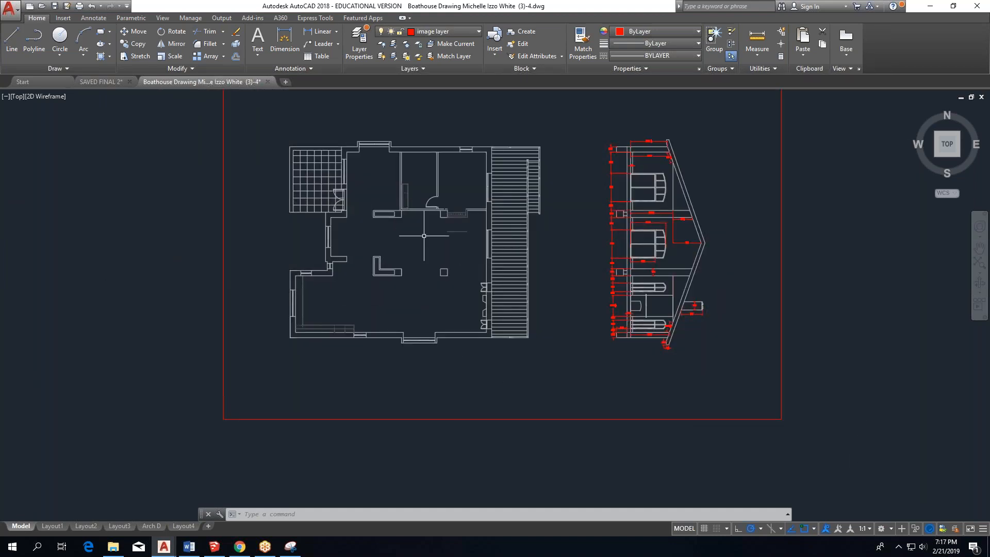
{"action": "scroll", "coordinate": [344, 227], "scroll_direction": "down", "scroll_amount": 4}
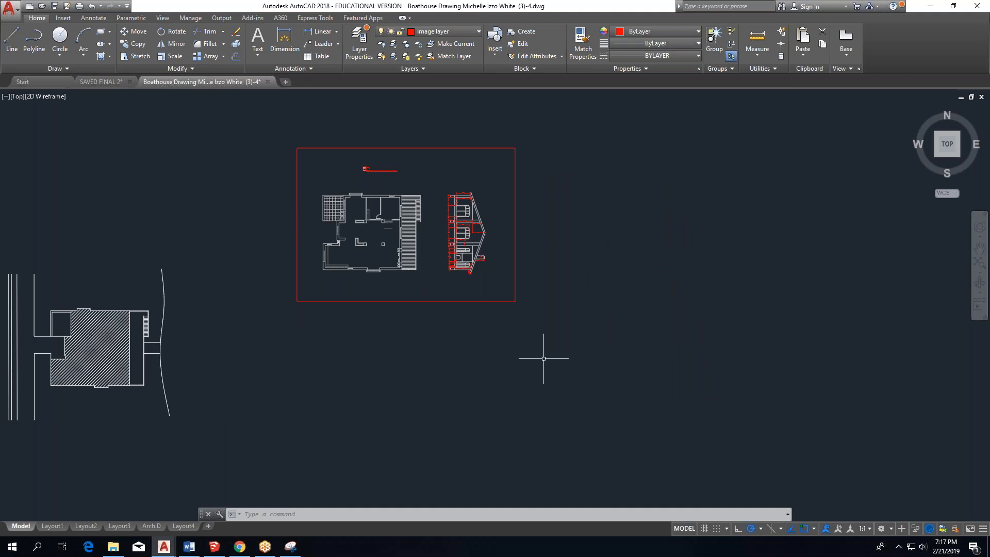
{"action": "scroll", "coordinate": [341, 230], "scroll_direction": "up", "scroll_amount": 6}
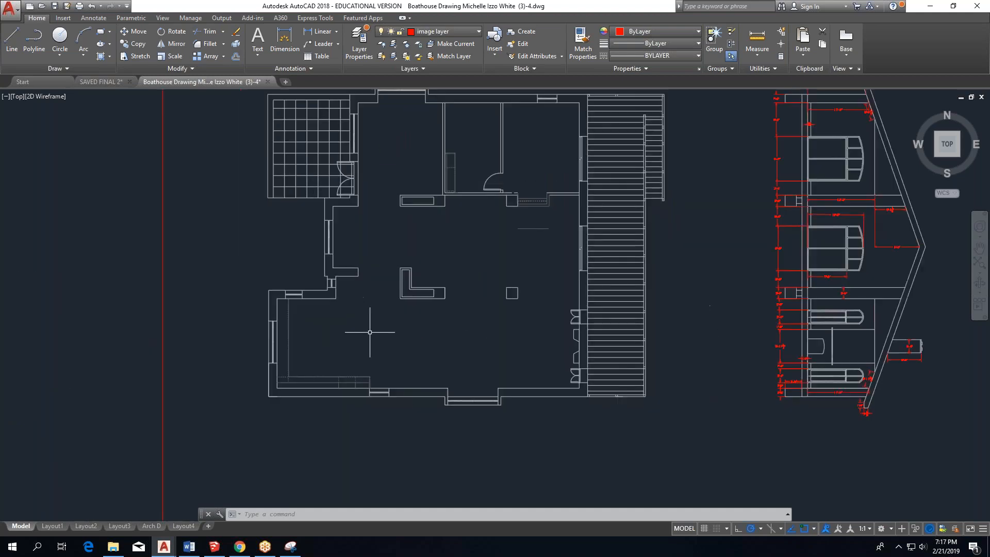
{"action": "middle_click_drag", "start_coordinate": [388, 262], "coordinate": [283, 263]}
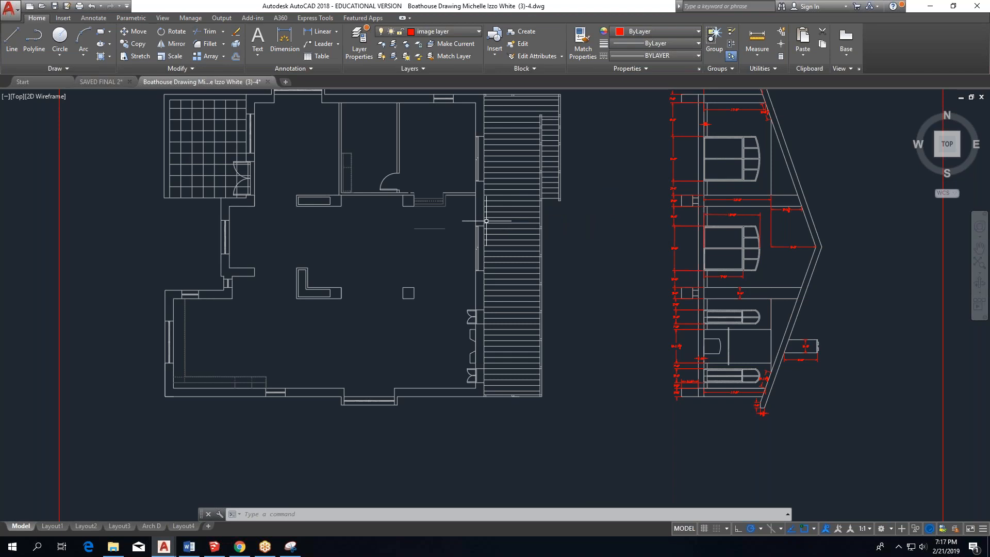
{"action": "mouse_move", "coordinate": [476, 224]}
{"action": "scroll", "coordinate": [371, 98], "scroll_direction": "up", "scroll_amount": 4}
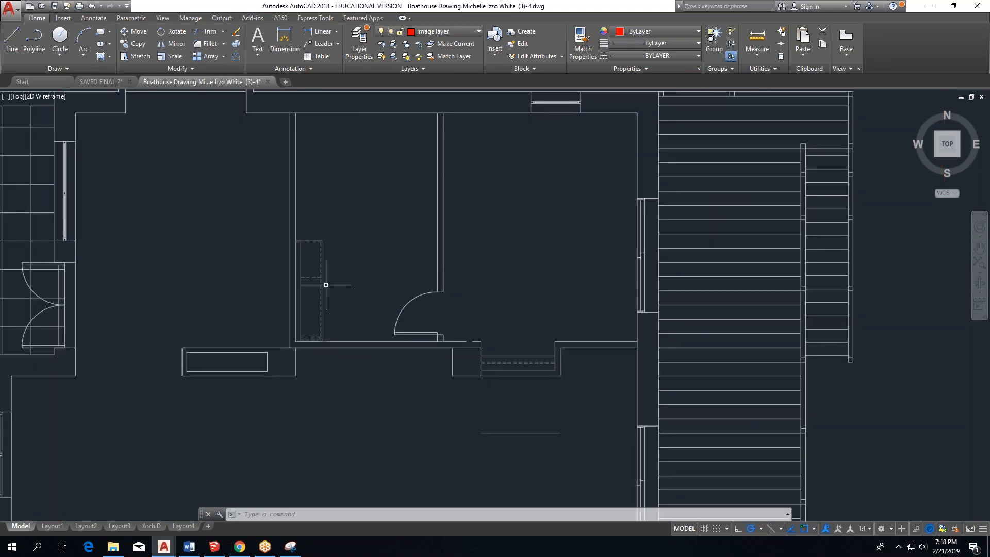
Fill the fireplace block and the square column below the upper rooms with a SOLID hatch.
{"action": "scroll", "coordinate": [339, 216], "scroll_direction": "down", "scroll_amount": 2}
{"action": "type", "text": "hatch"}
{"action": "key", "text": "Return"}
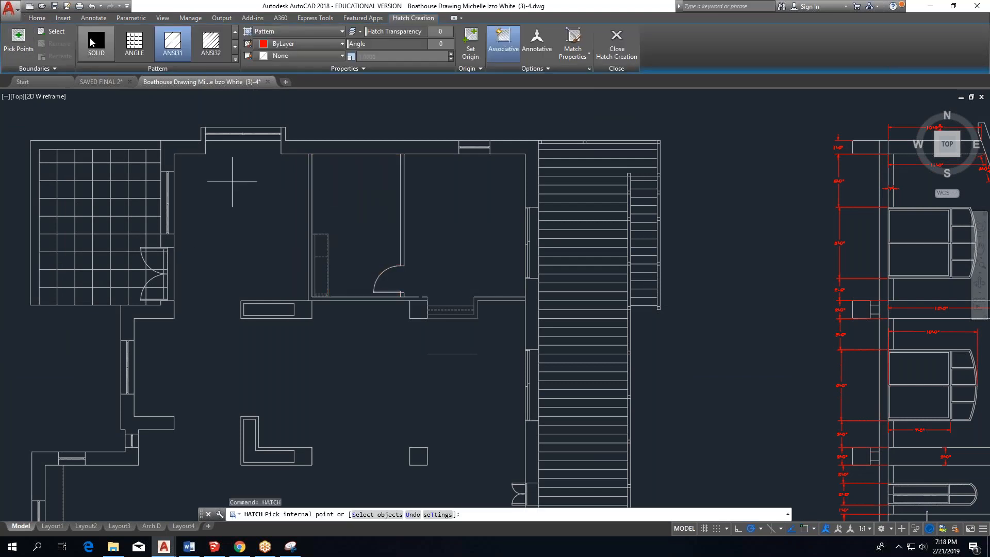
{"action": "left_click", "coordinate": [90, 38]}
{"action": "scroll", "coordinate": [299, 188], "scroll_direction": "up", "scroll_amount": 2}
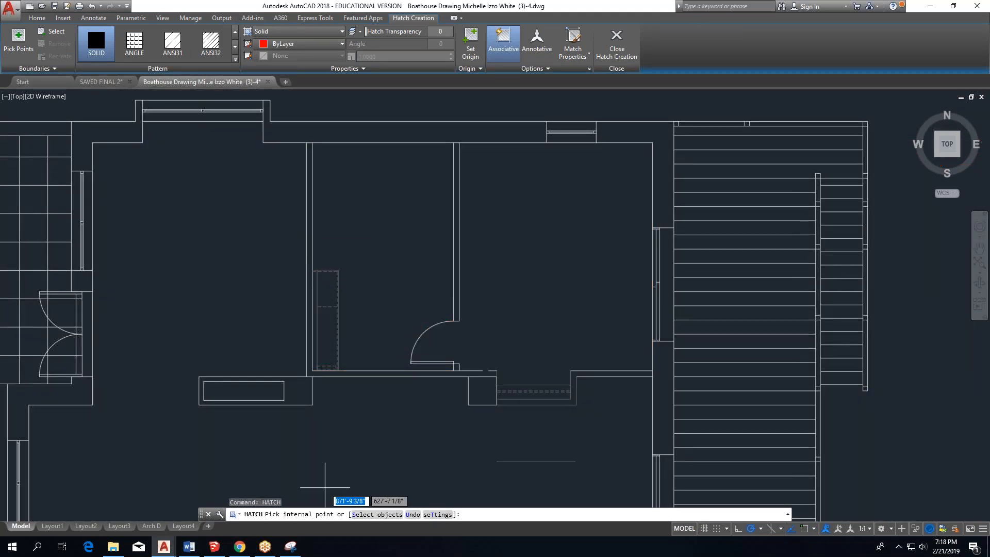
{"action": "left_click", "coordinate": [297, 387]}
{"action": "left_click", "coordinate": [482, 390]}
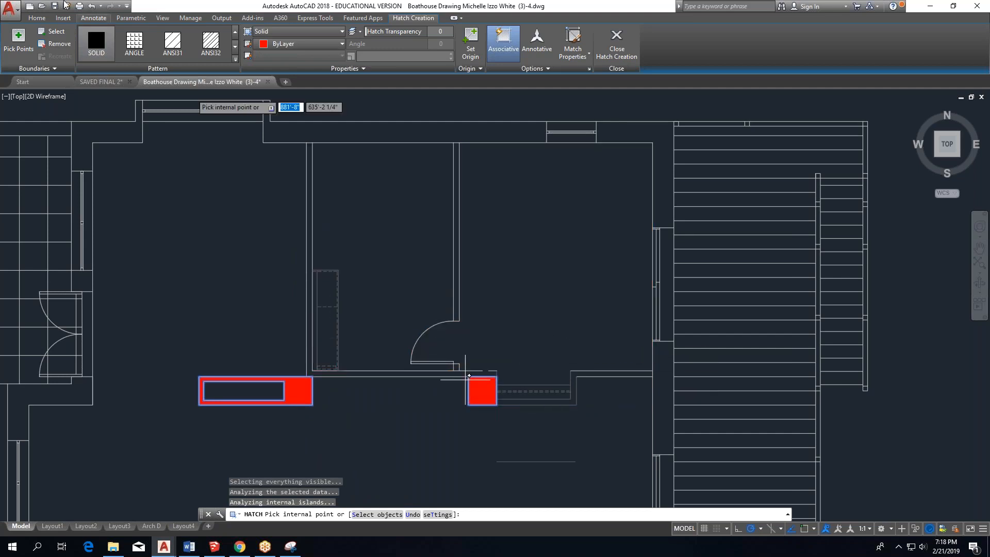
Draw a short line closing the gap in the wall line just above the filled square column.
{"action": "left_click", "coordinate": [32, 18]}
{"action": "left_click", "coordinate": [16, 42]}
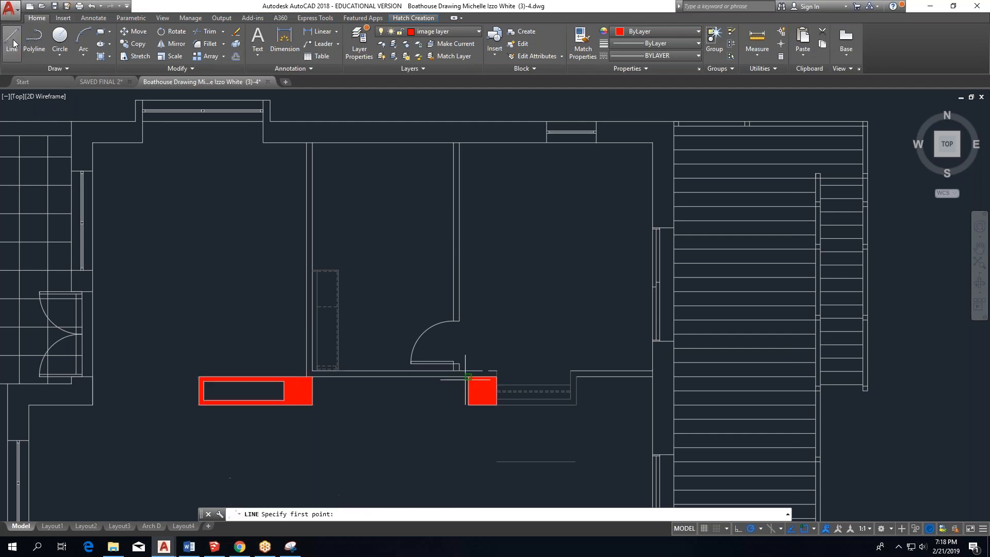
{"action": "scroll", "coordinate": [482, 371], "scroll_direction": "up", "scroll_amount": 4}
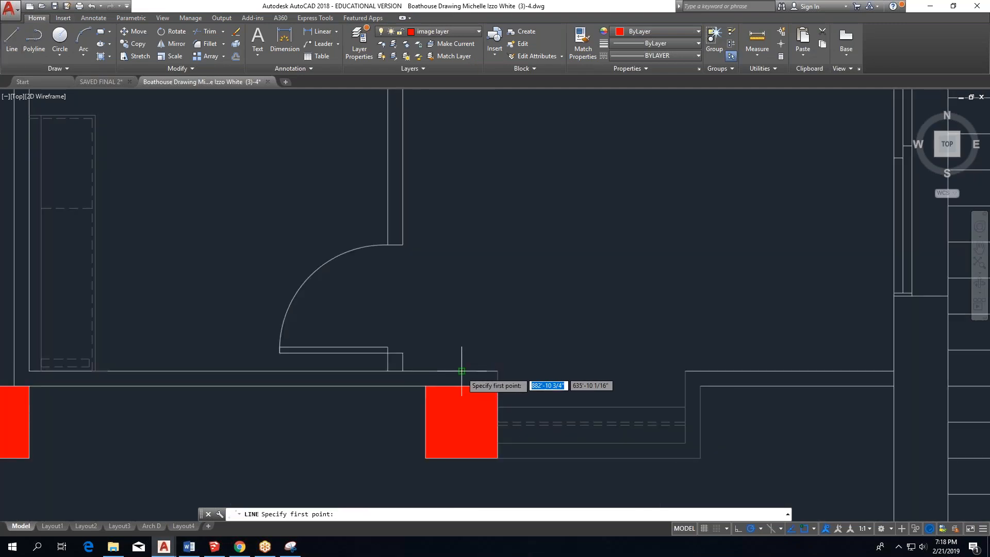
{"action": "left_click", "coordinate": [462, 370]}
{"action": "key", "text": "Escape"}
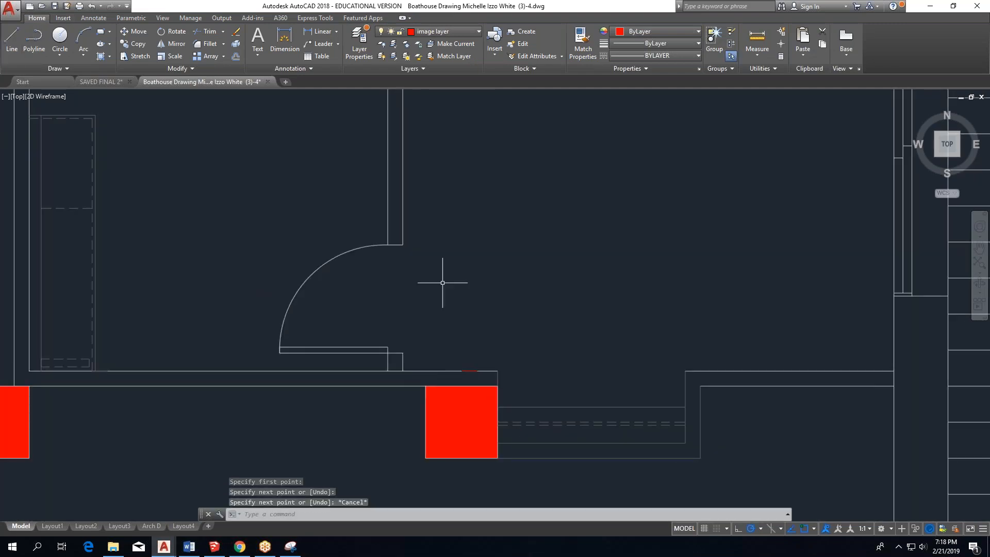
Fill the upper rooms' interior partition walls and the short wall stub beside the door with a SOLID hatch.
{"action": "scroll", "coordinate": [551, 281], "scroll_direction": "down", "scroll_amount": 3}
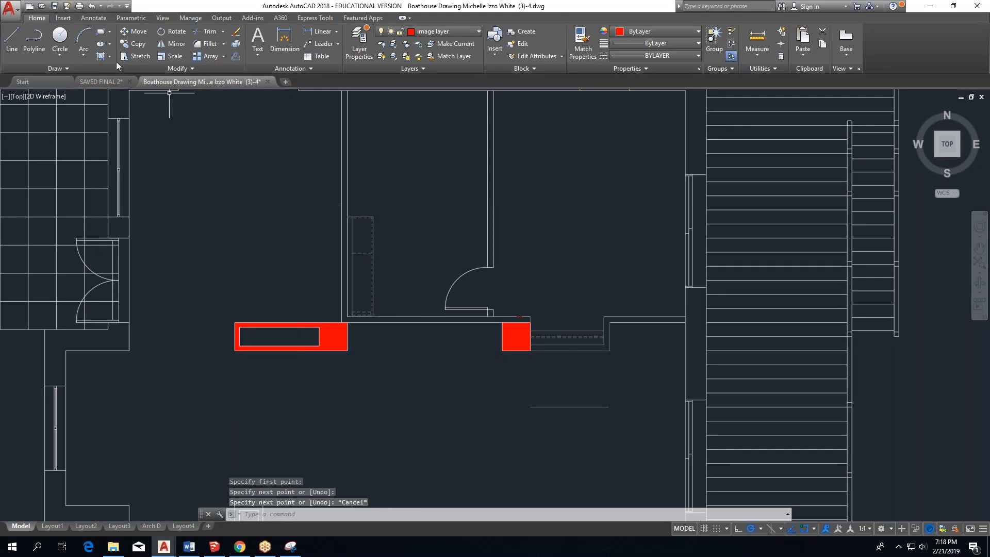
{"action": "left_click", "coordinate": [101, 57]}
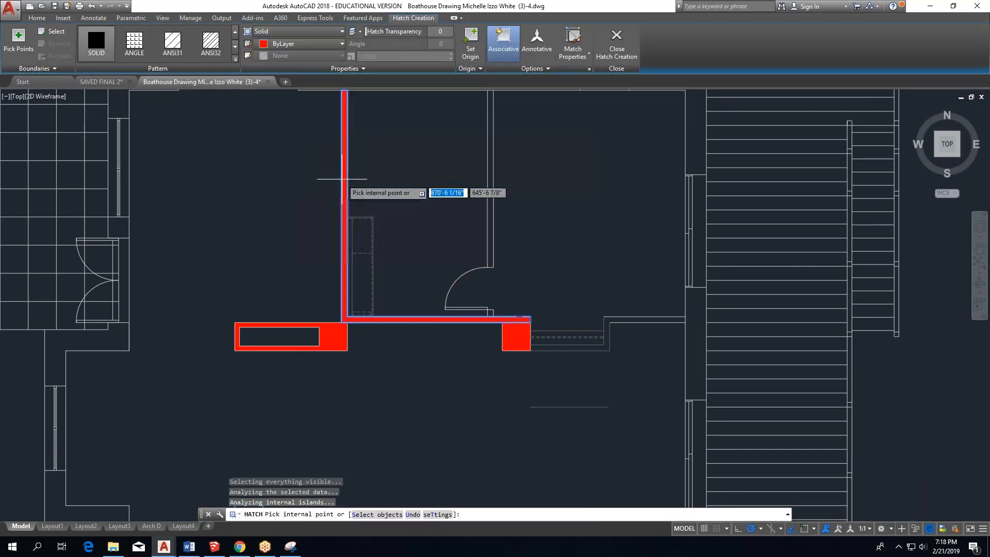
{"action": "left_click", "coordinate": [493, 199]}
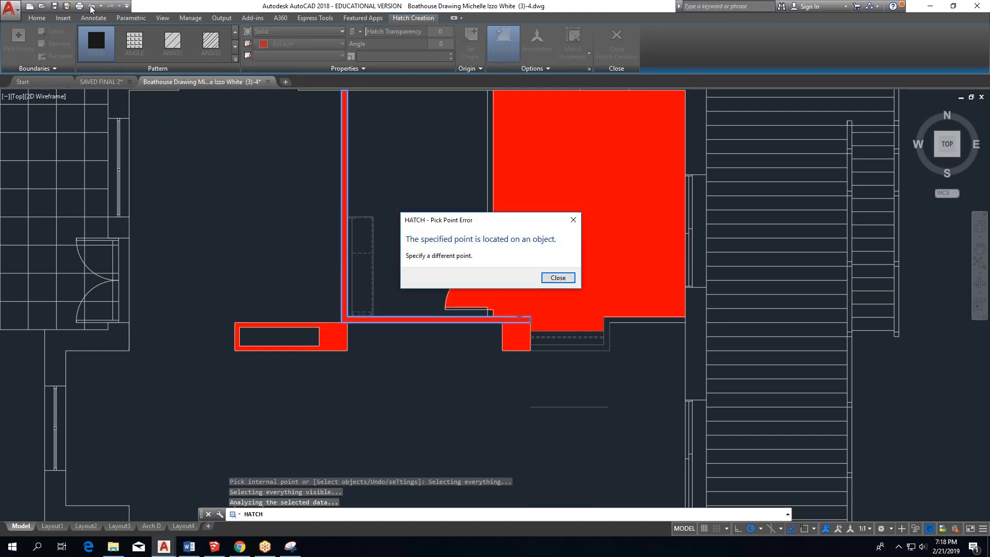
{"action": "left_click", "coordinate": [558, 277]}
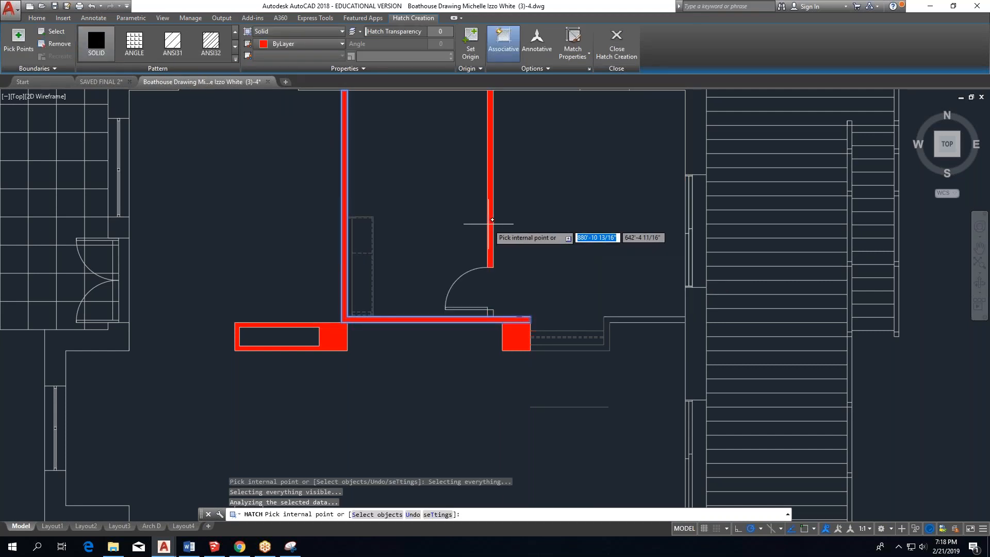
{"action": "scroll", "coordinate": [500, 311], "scroll_direction": "up", "scroll_amount": 1}
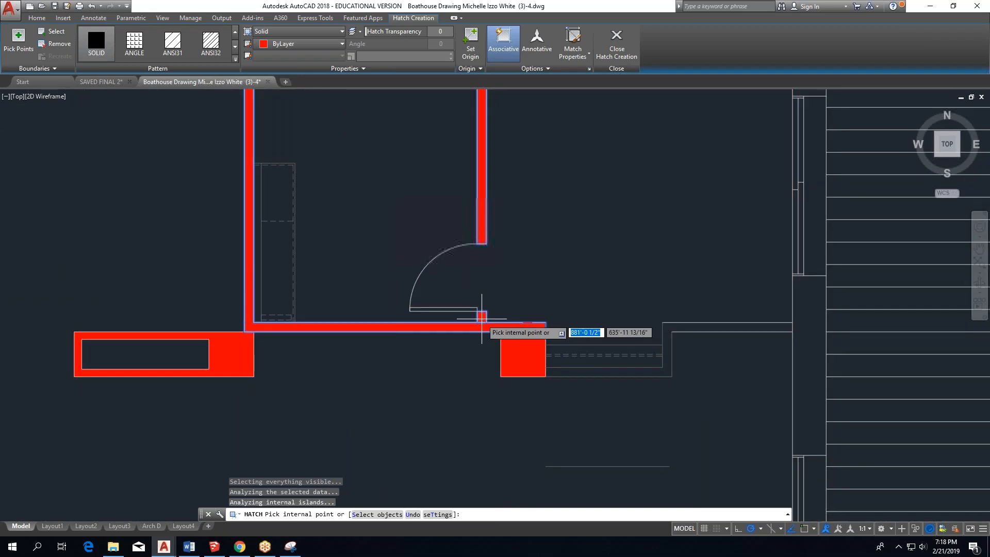
{"action": "key", "text": "Escape"}
Undo the solid hatch on the interior partition walls.
{"action": "scroll", "coordinate": [391, 333], "scroll_direction": "down", "scroll_amount": 4}
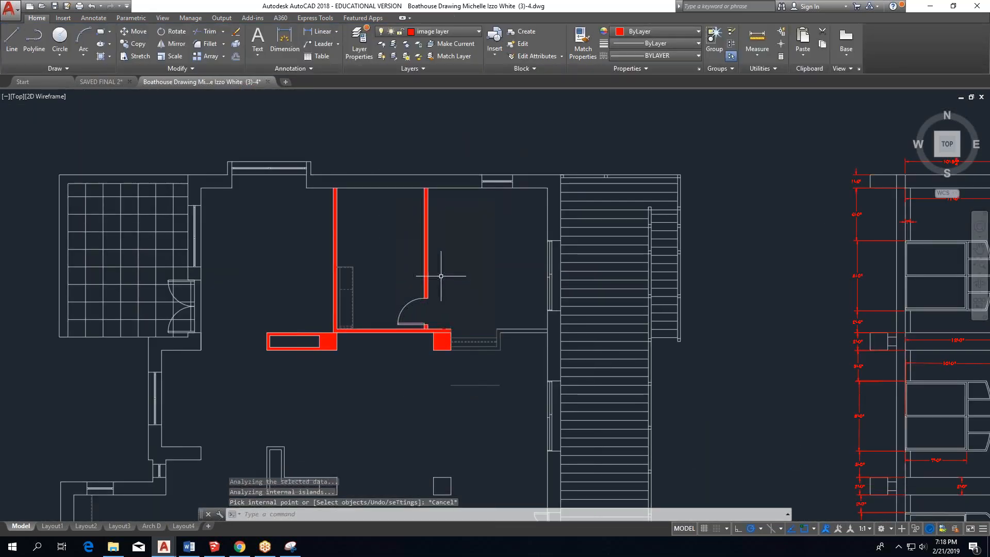
{"action": "left_click", "coordinate": [90, 7]}
{"action": "left_click", "coordinate": [91, 6]}
Trim the horizontal wall line between the two short lines of the wall stub below the door, using them as cutting edges.
{"action": "scroll", "coordinate": [407, 372], "scroll_direction": "up", "scroll_amount": 2}
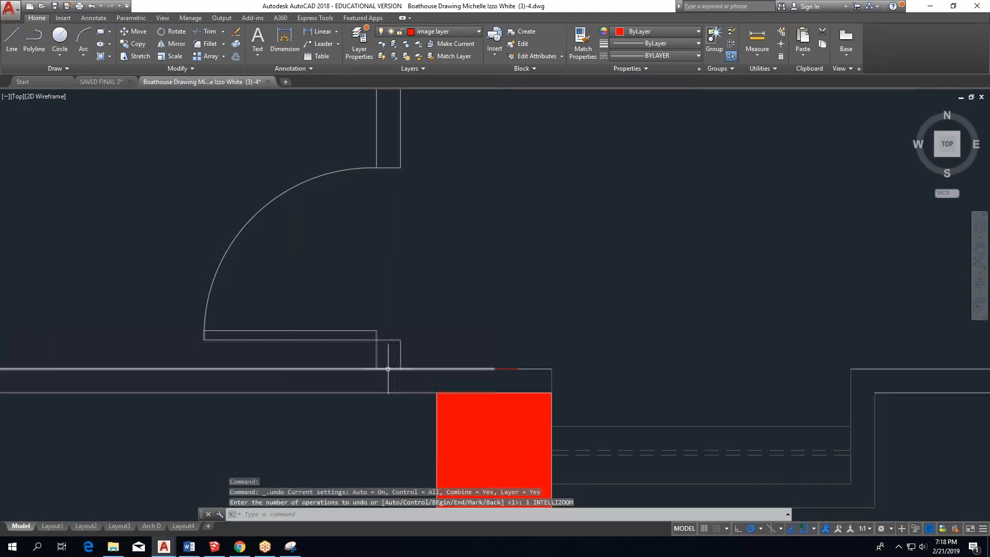
{"action": "scroll", "coordinate": [467, 242], "scroll_direction": "down", "scroll_amount": 2}
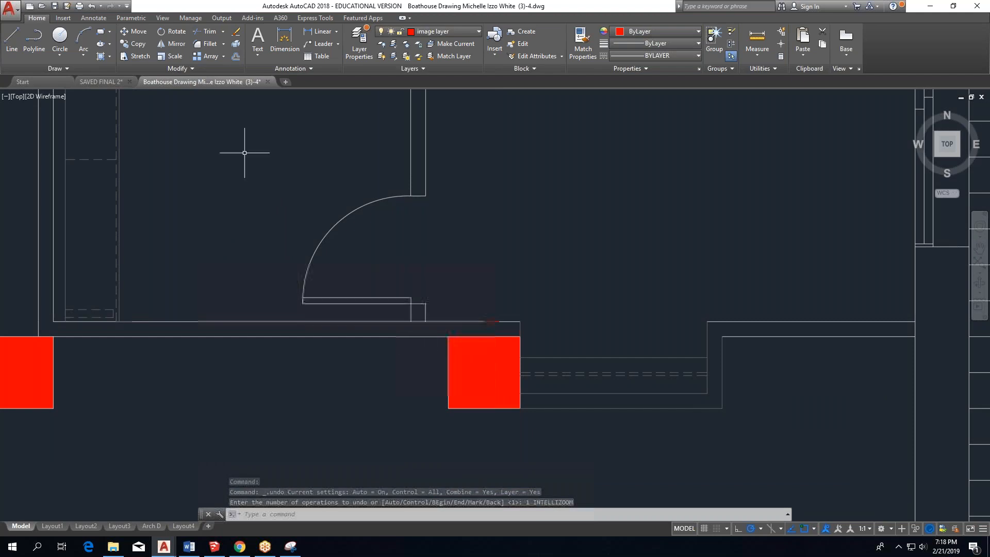
{"action": "left_click", "coordinate": [207, 31]}
{"action": "scroll", "coordinate": [428, 310], "scroll_direction": "up", "scroll_amount": 2}
{"action": "left_click", "coordinate": [408, 309]}
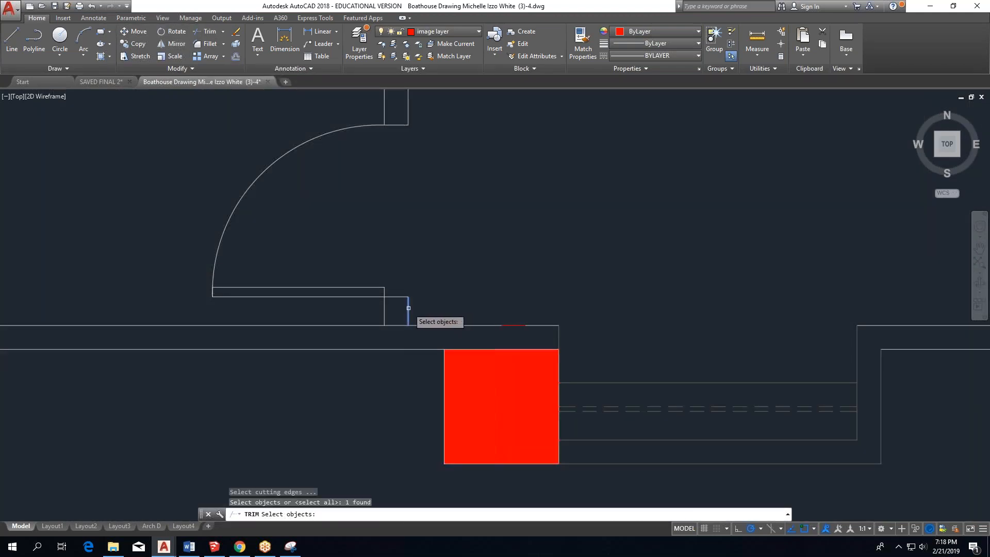
{"action": "left_click", "coordinate": [383, 310]}
{"action": "key", "text": "Return"}
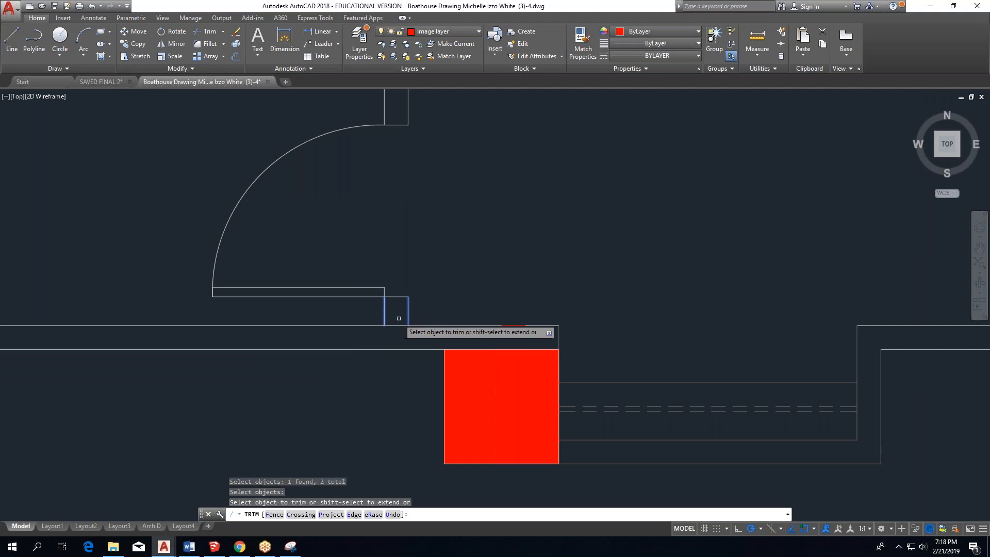
{"action": "key", "text": "Escape"}
{"action": "scroll", "coordinate": [480, 319], "scroll_direction": "down", "scroll_amount": 8}
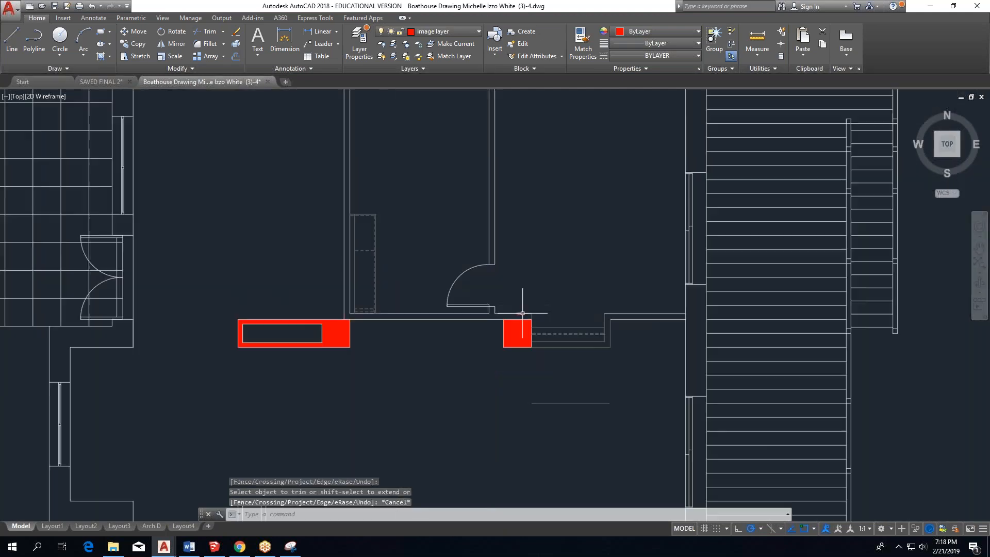
Delete the red solid hatch filling the rectangular fireplace wall and the square column.
{"action": "scroll", "coordinate": [479, 322], "scroll_direction": "up", "scroll_amount": 4}
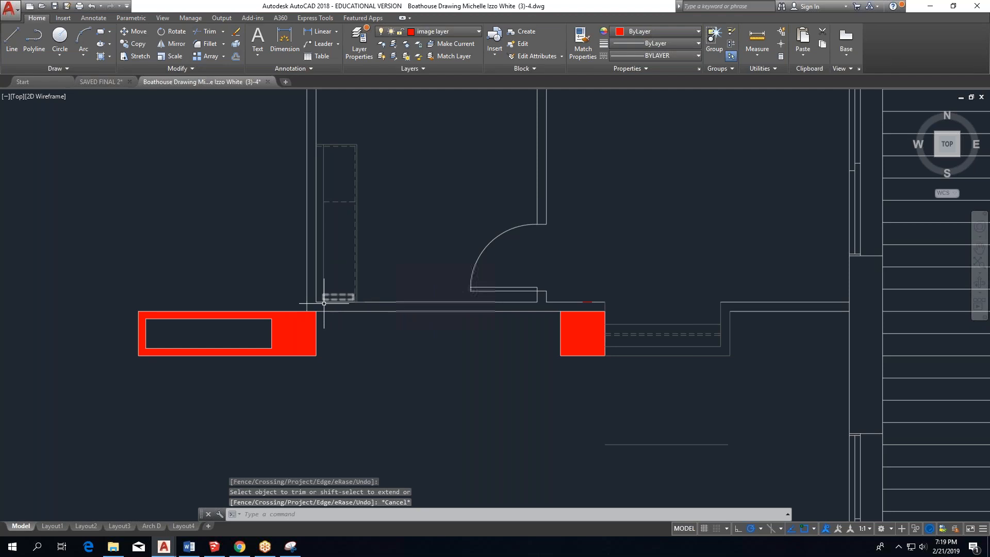
{"action": "scroll", "coordinate": [444, 218], "scroll_direction": "down", "scroll_amount": 2}
{"action": "scroll", "coordinate": [338, 458], "scroll_direction": "down", "scroll_amount": 2}
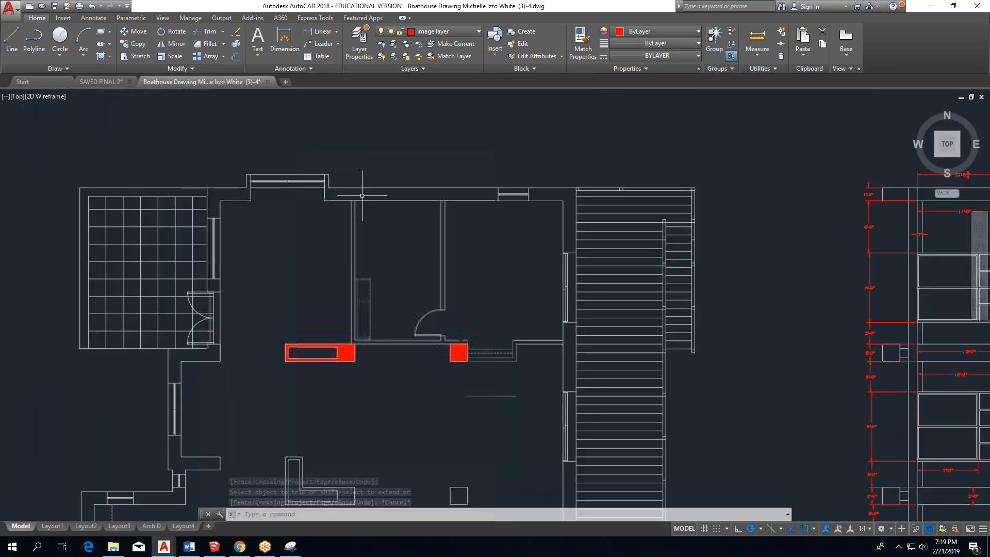
{"action": "scroll", "coordinate": [330, 351], "scroll_direction": "up", "scroll_amount": 4}
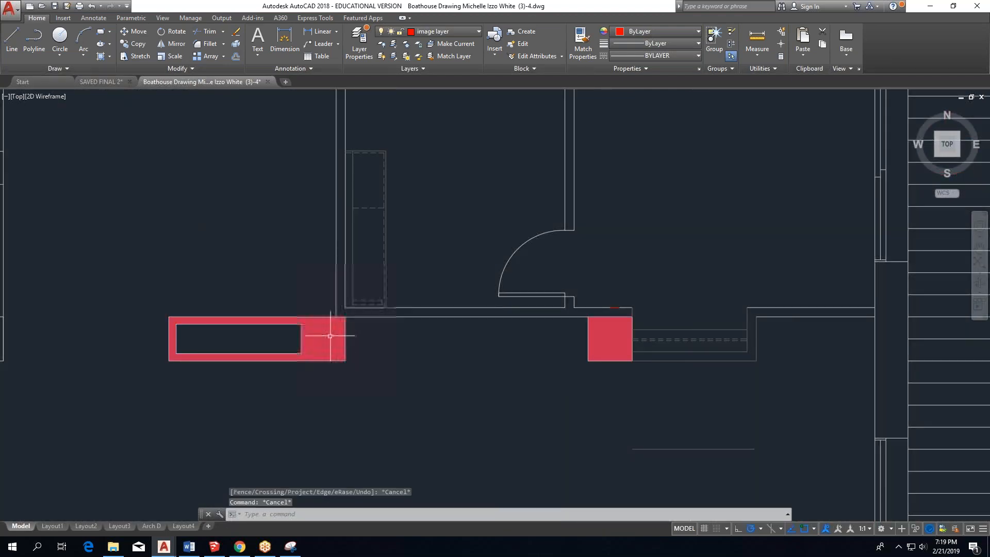
{"action": "left_click", "coordinate": [336, 341]}
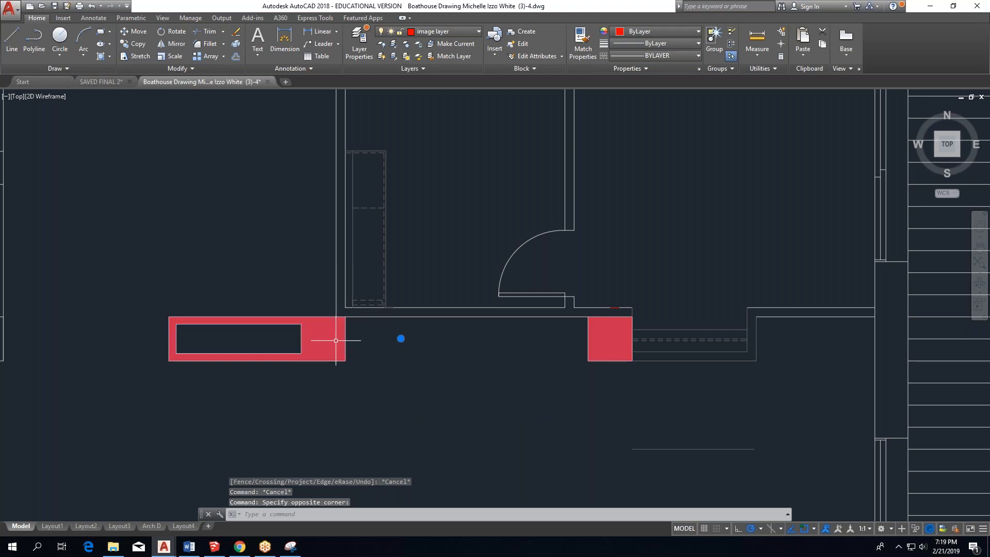
{"action": "key", "text": "Delete"}
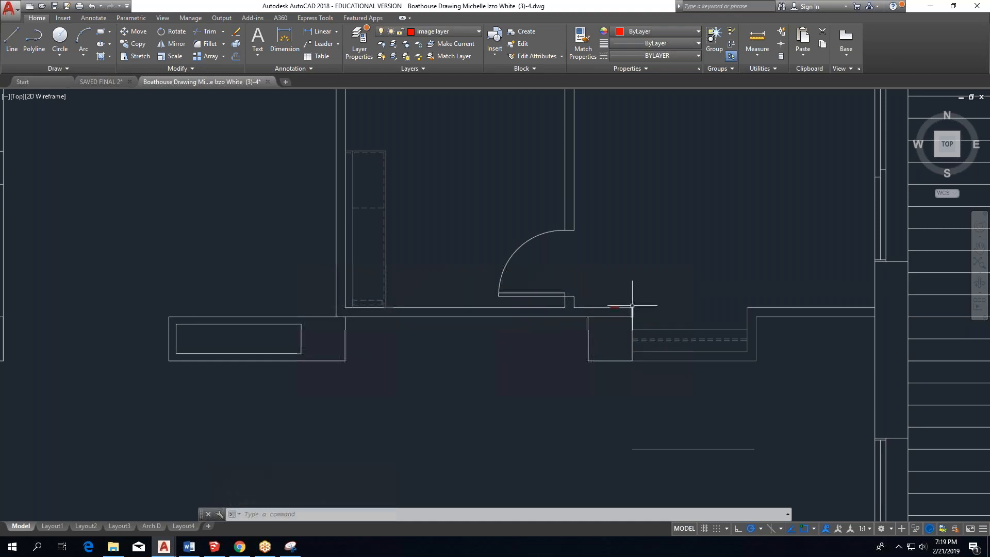
Erase the short red line above the square column and stretch the adjoining wall line's endpoint to close the gap.
{"action": "left_click", "coordinate": [614, 307]}
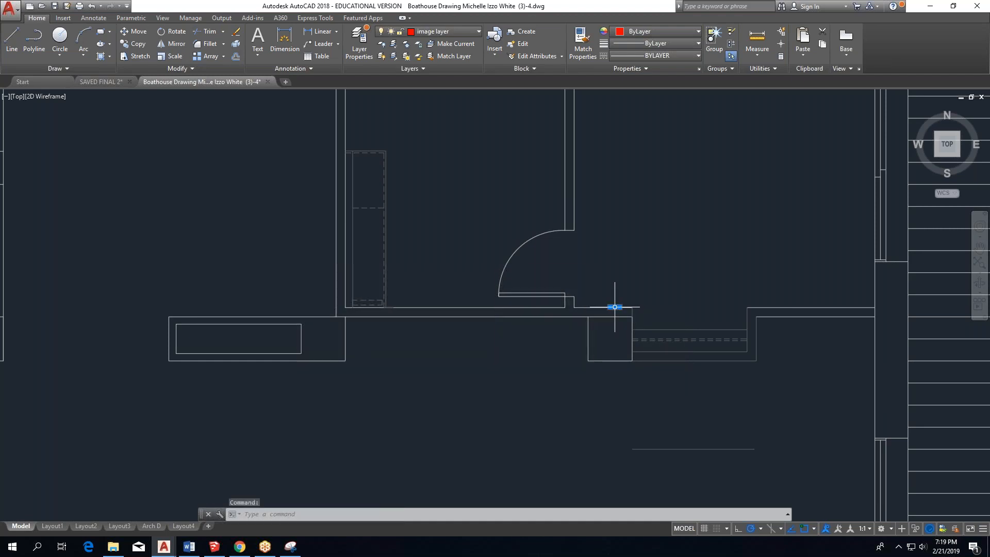
{"action": "key", "text": "Delete"}
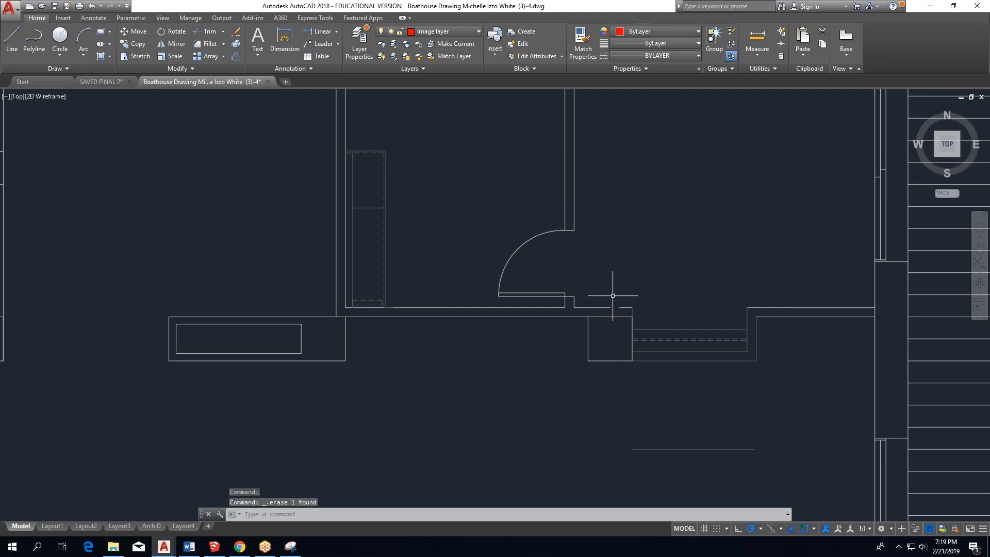
{"action": "scroll", "coordinate": [613, 295], "scroll_direction": "up", "scroll_amount": 4}
{"action": "left_click", "coordinate": [643, 300]}
{"action": "left_click", "coordinate": [632, 333]}
{"action": "left_click", "coordinate": [627, 325]}
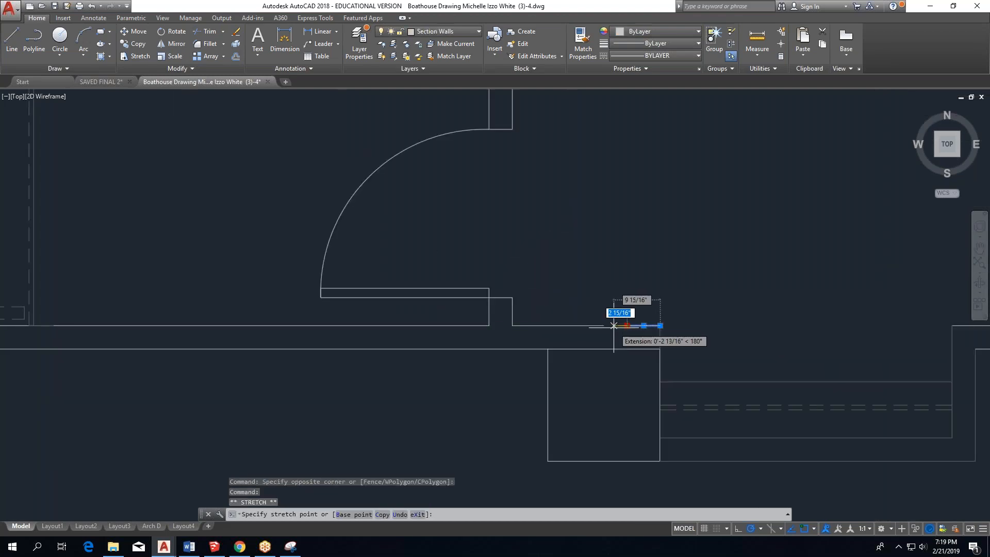
{"action": "left_click", "coordinate": [604, 326]}
{"action": "key", "text": "Escape"}
Examine the overall drawing and the cleaned-up wall lines around the interior door and square column.
{"action": "scroll", "coordinate": [517, 339], "scroll_direction": "down", "scroll_amount": 8}
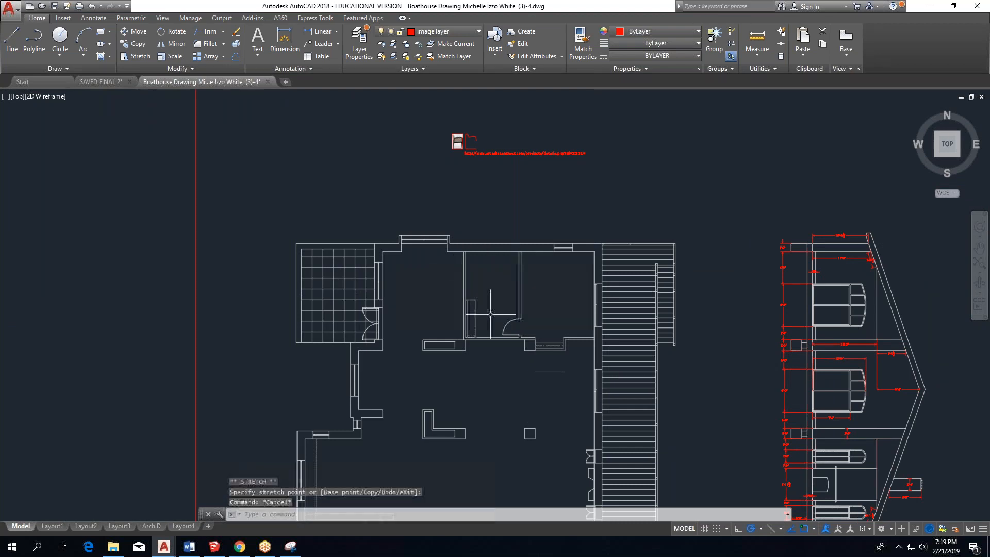
{"action": "scroll", "coordinate": [522, 371], "scroll_direction": "down", "scroll_amount": 4}
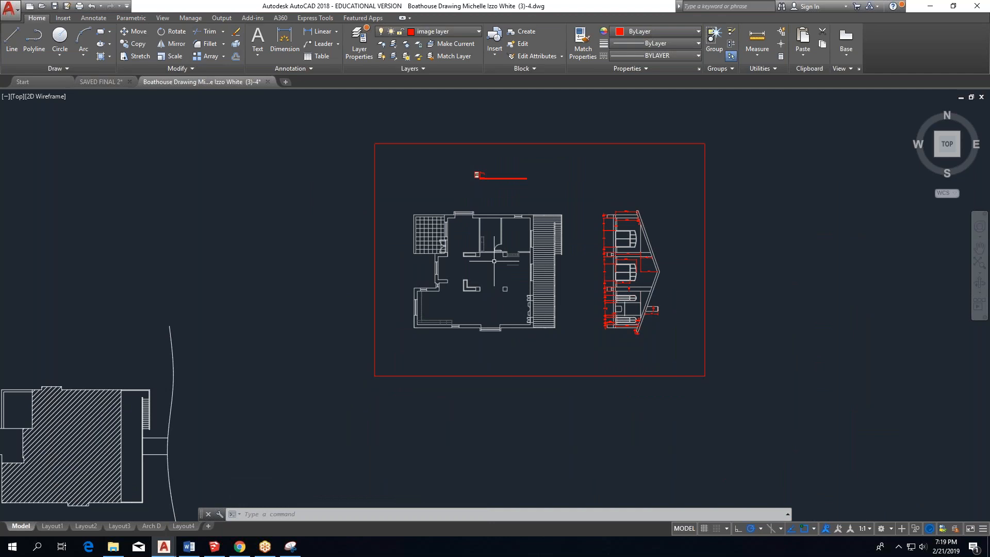
{"action": "scroll", "coordinate": [495, 248], "scroll_direction": "up", "scroll_amount": 10}
{"action": "mouse_move", "coordinate": [311, 253]}
{"action": "middle_mouse_down"}
{"action": "mouse_move", "coordinate": [511, 247]}
{"action": "mouse_move", "coordinate": [474, 230]}
{"action": "middle_mouse_up"}
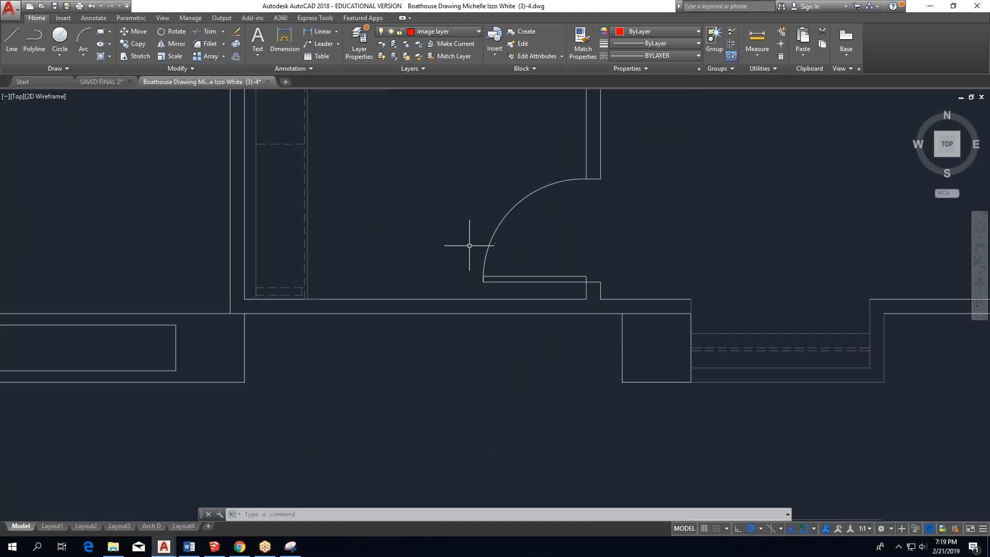
{"action": "scroll", "coordinate": [470, 245], "scroll_direction": "down", "scroll_amount": 4}
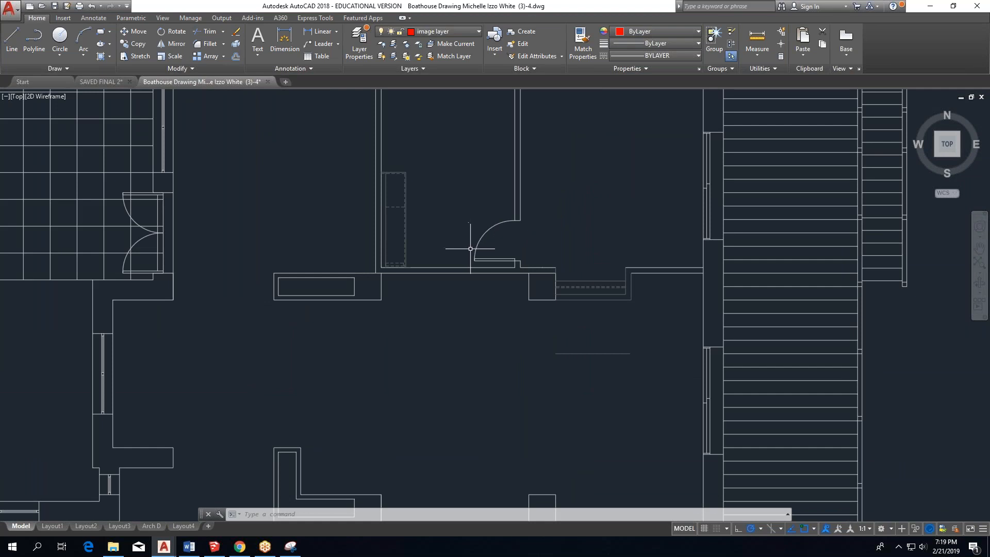
{"action": "scroll", "coordinate": [547, 265], "scroll_direction": "up", "scroll_amount": 5}
{"action": "scroll", "coordinate": [520, 276], "scroll_direction": "down", "scroll_amount": 2}
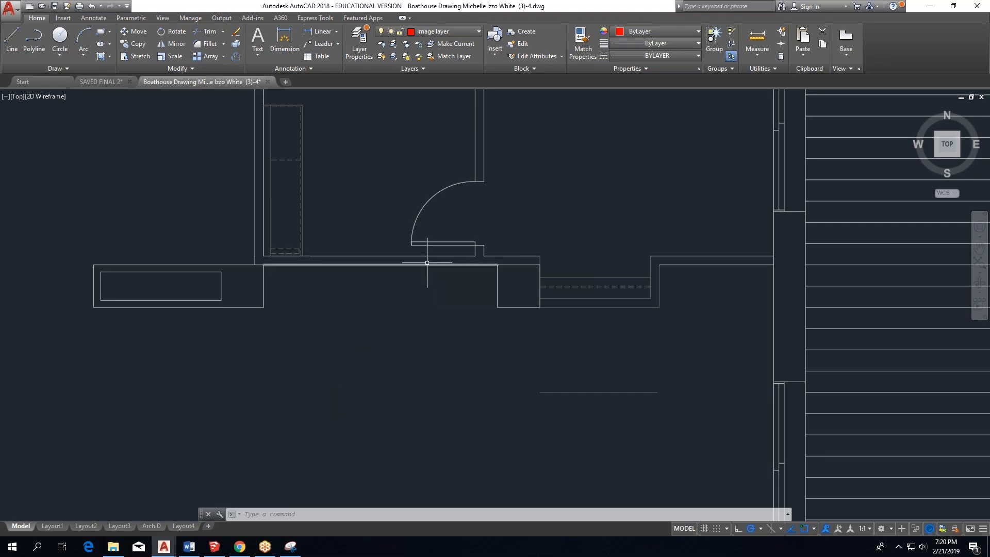
{"action": "scroll", "coordinate": [405, 283], "scroll_direction": "down", "scroll_amount": 6}
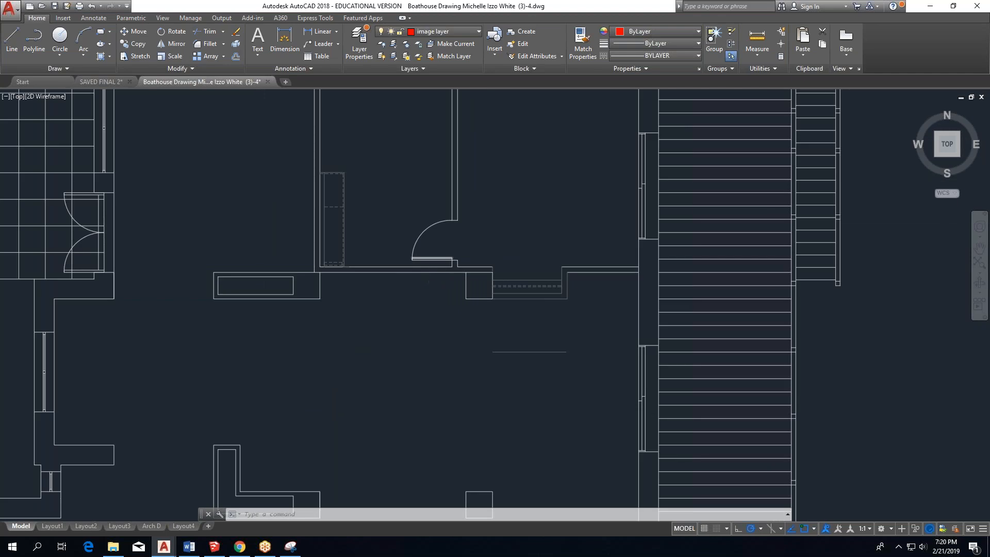
Delete the stray horizontal line in the open room below the dashed cabinet recess.
{"action": "scroll", "coordinate": [490, 284], "scroll_direction": "up", "scroll_amount": 3}
{"action": "scroll", "coordinate": [490, 284], "scroll_direction": "up", "scroll_amount": 2}
{"action": "left_click", "coordinate": [490, 284]}
{"action": "left_click", "coordinate": [365, 334]}
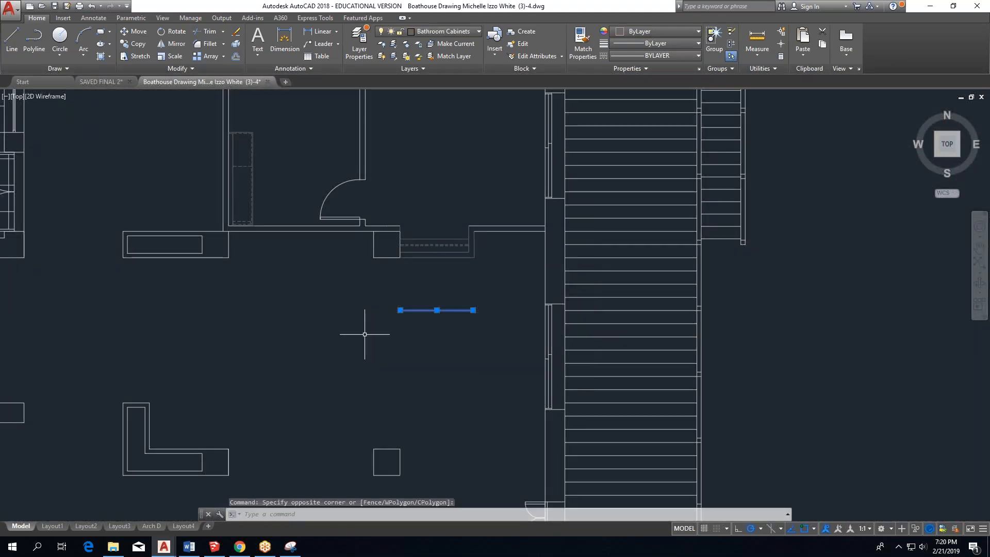
{"action": "key", "text": "Delete"}
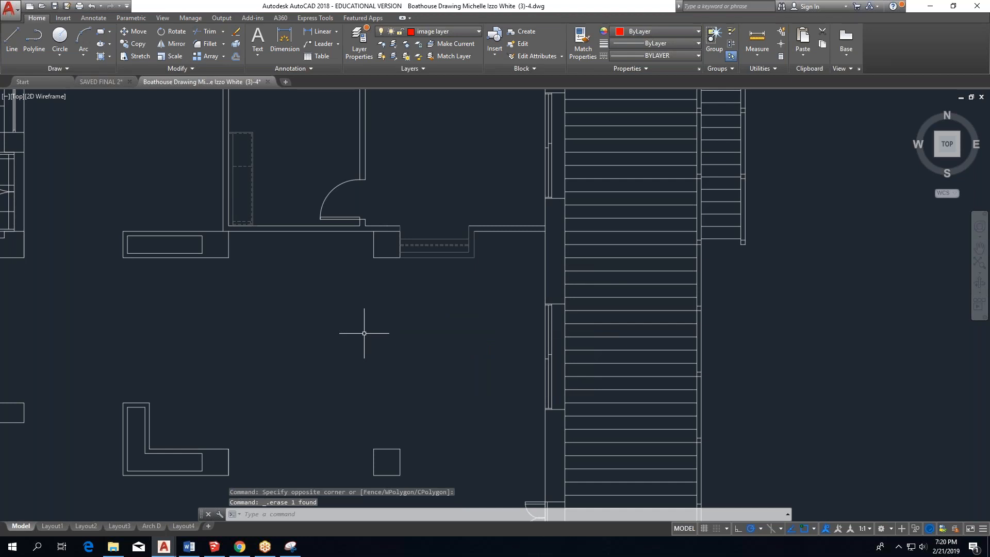
{"action": "scroll", "coordinate": [364, 333], "scroll_direction": "down", "scroll_amount": 4}
{"action": "mouse_move", "coordinate": [364, 333]}
{"action": "middle_mouse_down"}
{"action": "mouse_move", "coordinate": [514, 206]}
{"action": "mouse_move", "coordinate": [426, 272]}
{"action": "mouse_move", "coordinate": [447, 288]}
{"action": "middle_mouse_up"}
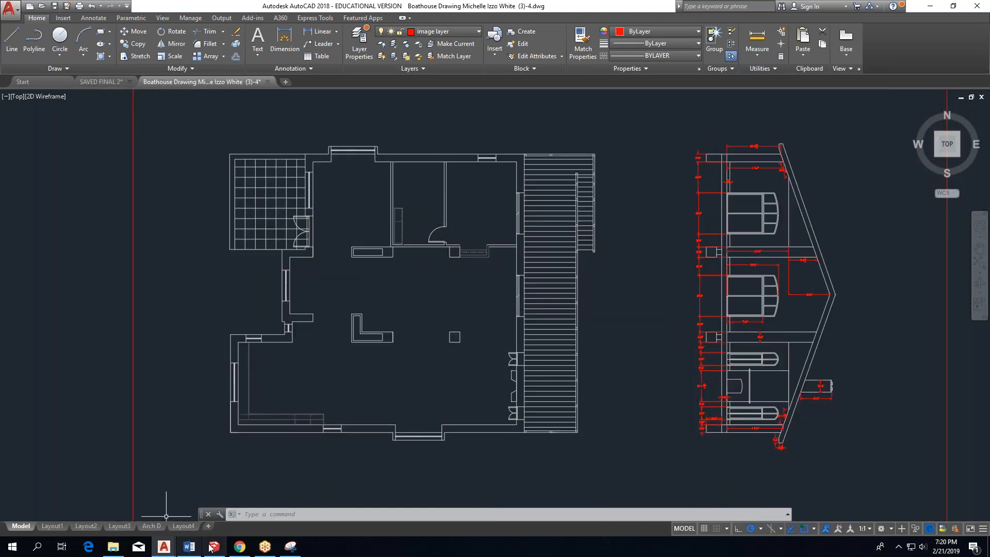
Switch to Chrome and review the Assignment 6 instructions down to the SketchUp download section.
{"action": "left_click", "coordinate": [240, 546]}
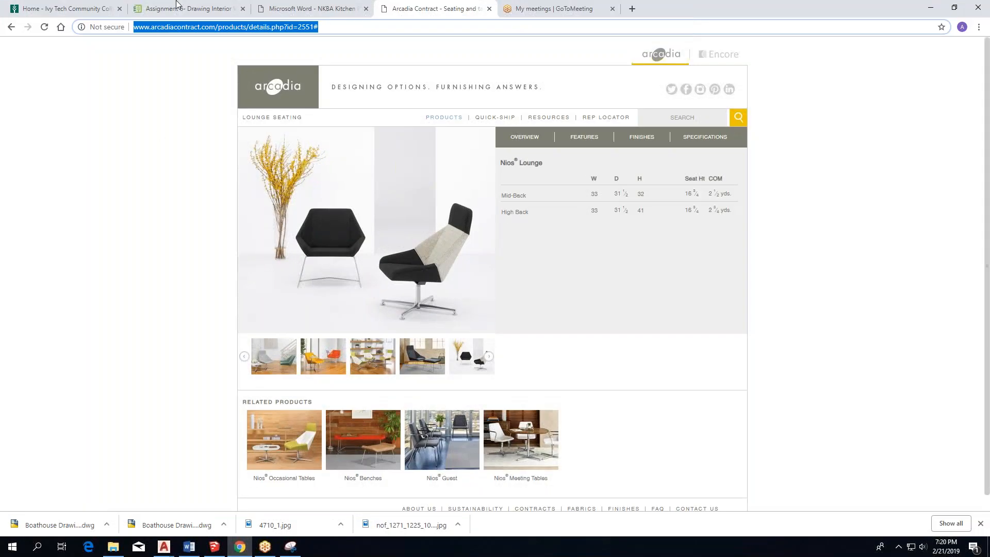
{"action": "left_click", "coordinate": [201, 8]}
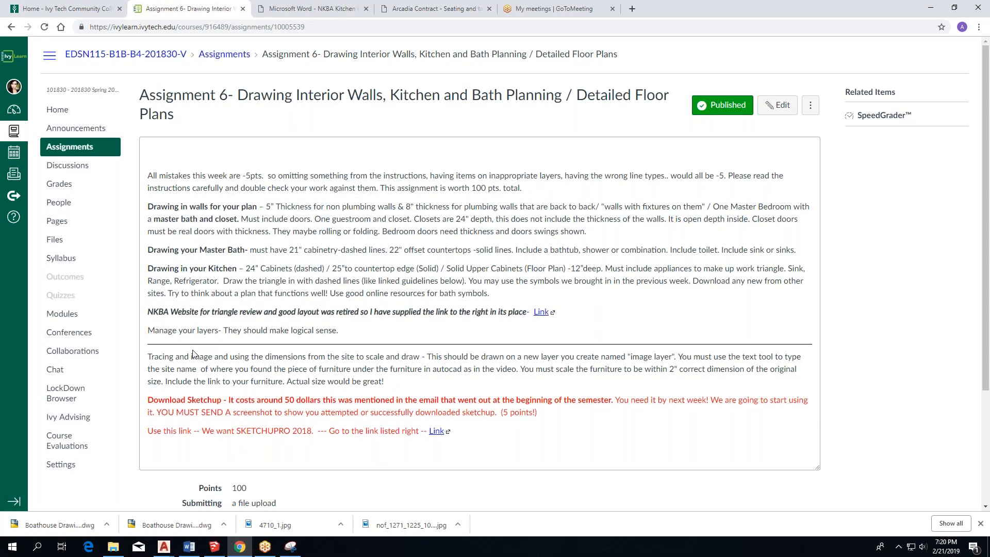
{"action": "scroll", "coordinate": [375, 355], "scroll_direction": "down", "scroll_amount": 2}
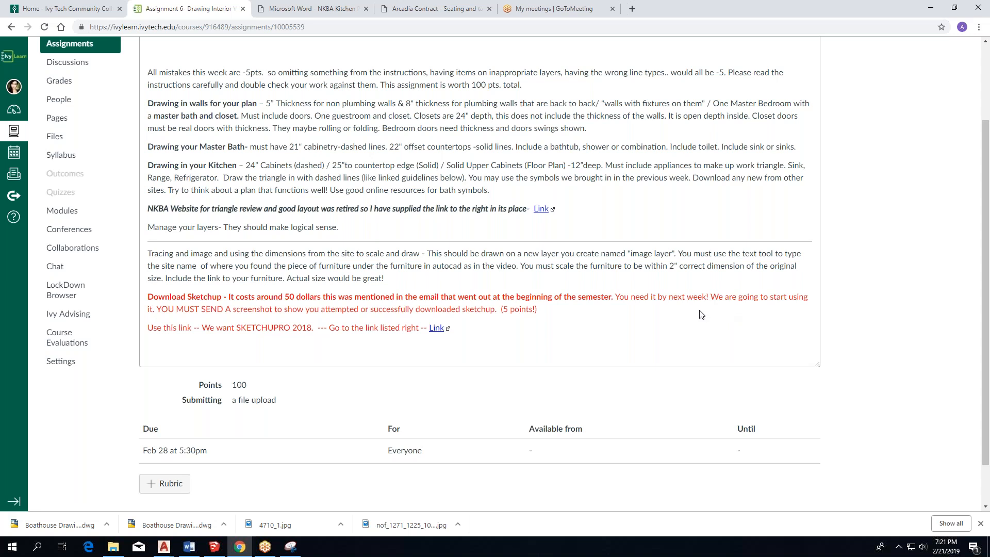
View the SketchUp Pro 2018 student license page through the assignment's link, and return to the assignment instructions.
{"action": "left_click", "coordinate": [437, 328]}
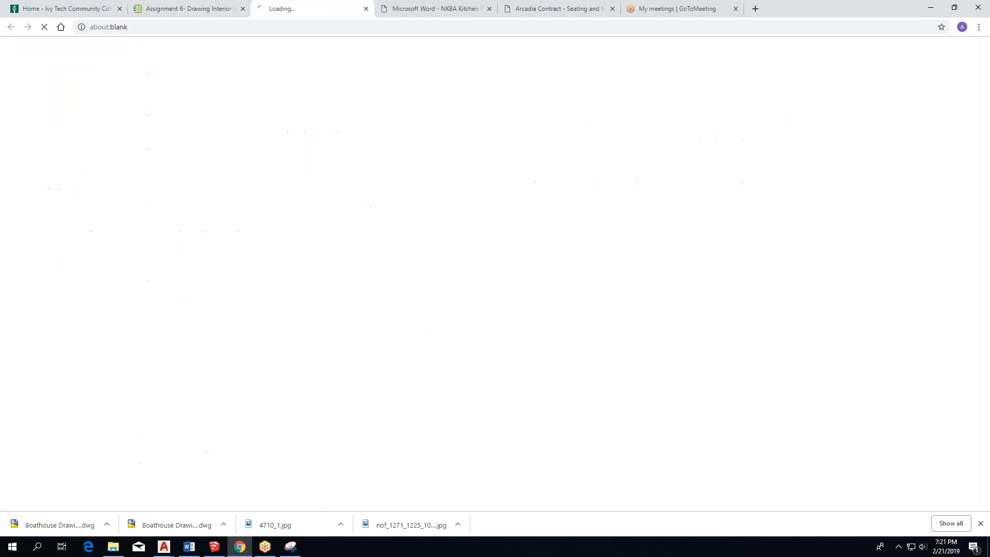
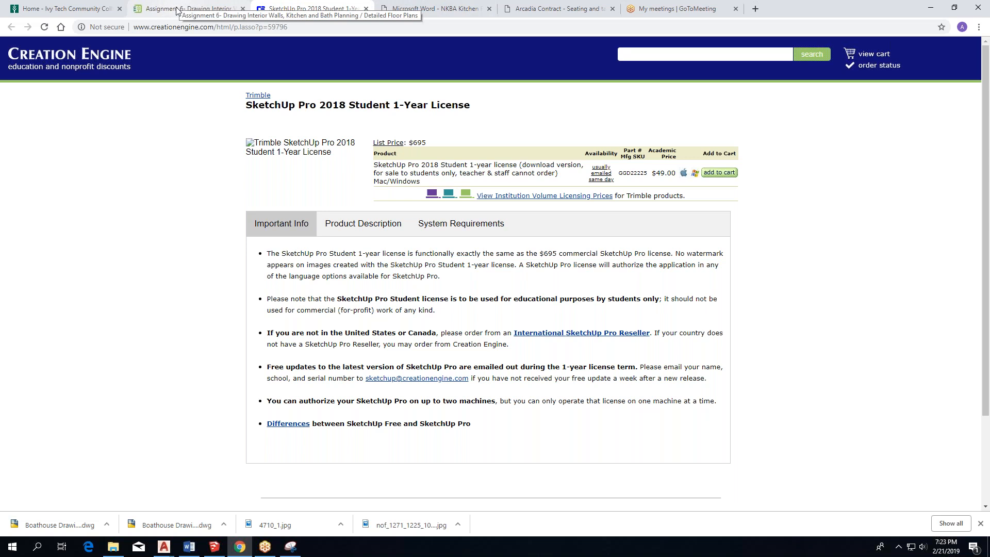
{"action": "left_click", "coordinate": [177, 11]}
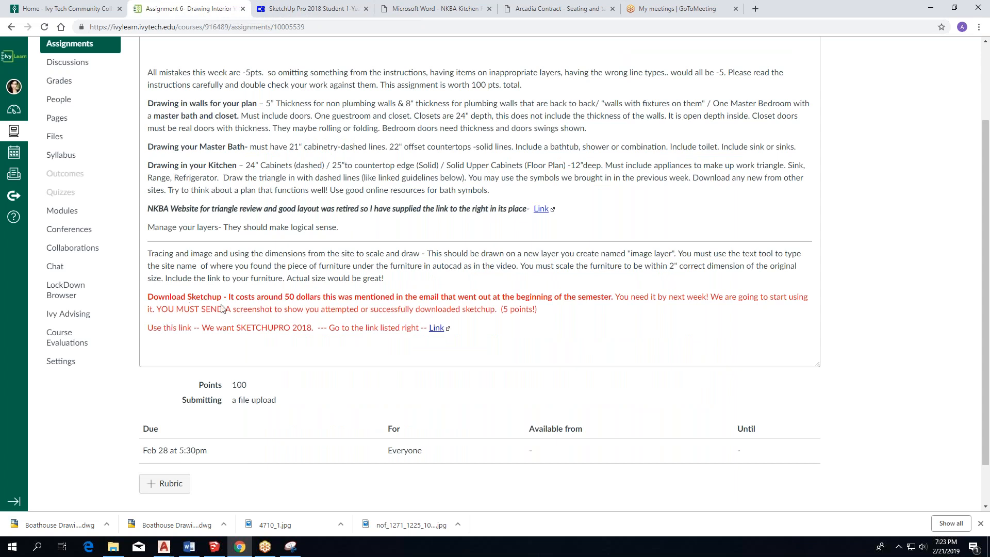
{"action": "scroll", "coordinate": [252, 175], "scroll_direction": "up", "scroll_amount": 3}
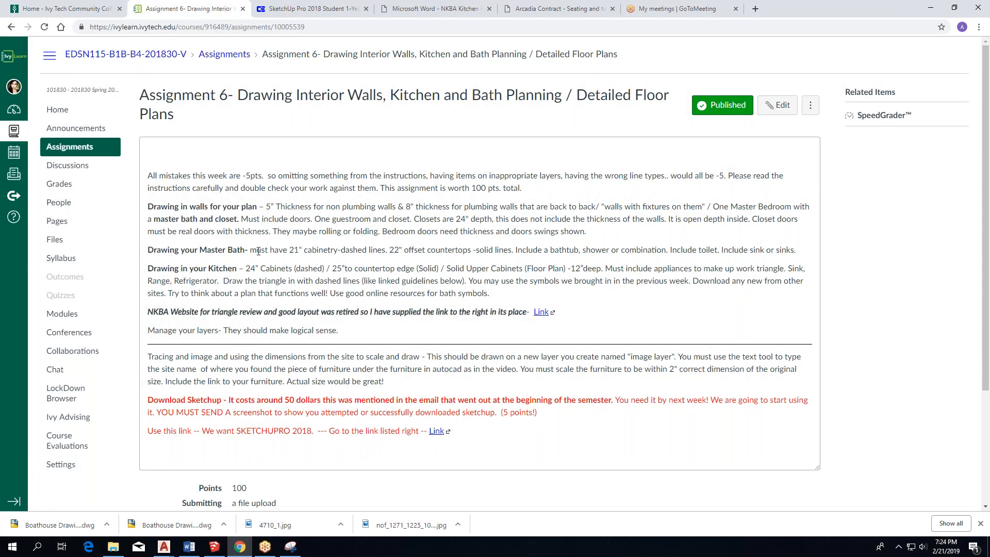
Switch to AutoCAD and look over the floor plans in the SAVED FINAL 2 drawing.
{"action": "left_click", "coordinate": [162, 547]}
{"action": "left_click", "coordinate": [153, 516]}
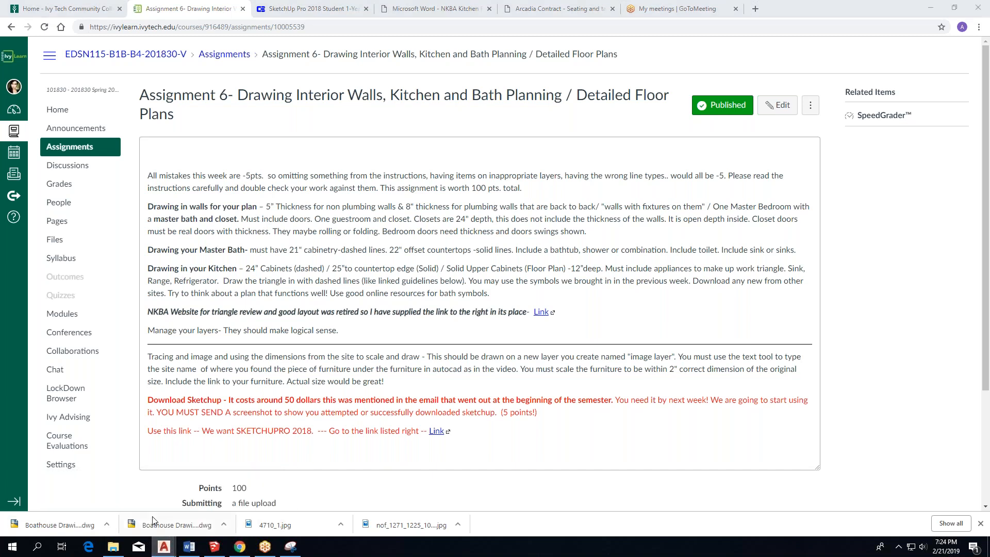
{"action": "scroll", "coordinate": [337, 292], "scroll_direction": "down", "scroll_amount": 5}
{"action": "scroll", "coordinate": [337, 292], "scroll_direction": "down", "scroll_amount": 4}
{"action": "scroll", "coordinate": [292, 418], "scroll_direction": "up", "scroll_amount": 8}
{"action": "middle_click_drag", "start_coordinate": [292, 426], "coordinate": [398, 216]}
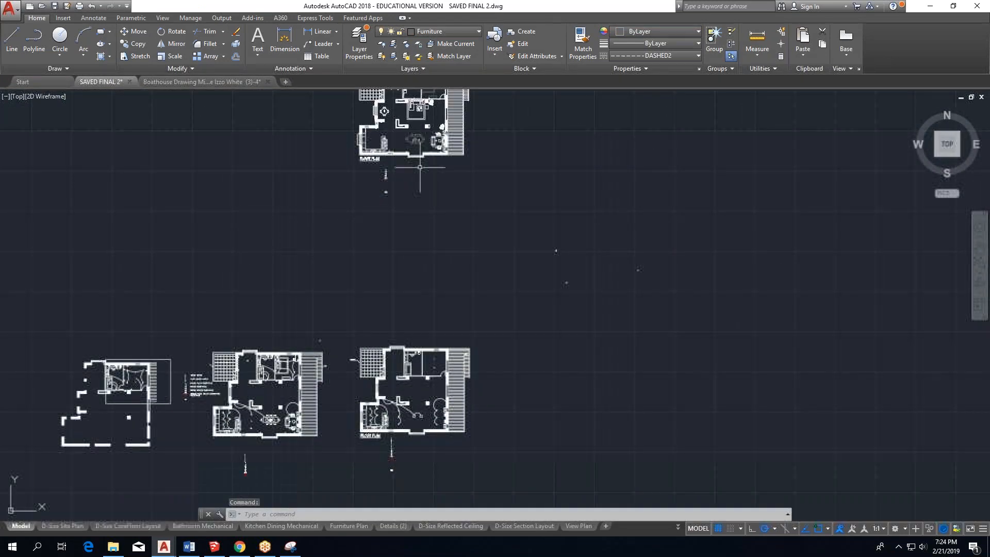
{"action": "scroll", "coordinate": [398, 217], "scroll_direction": "down", "scroll_amount": 4}
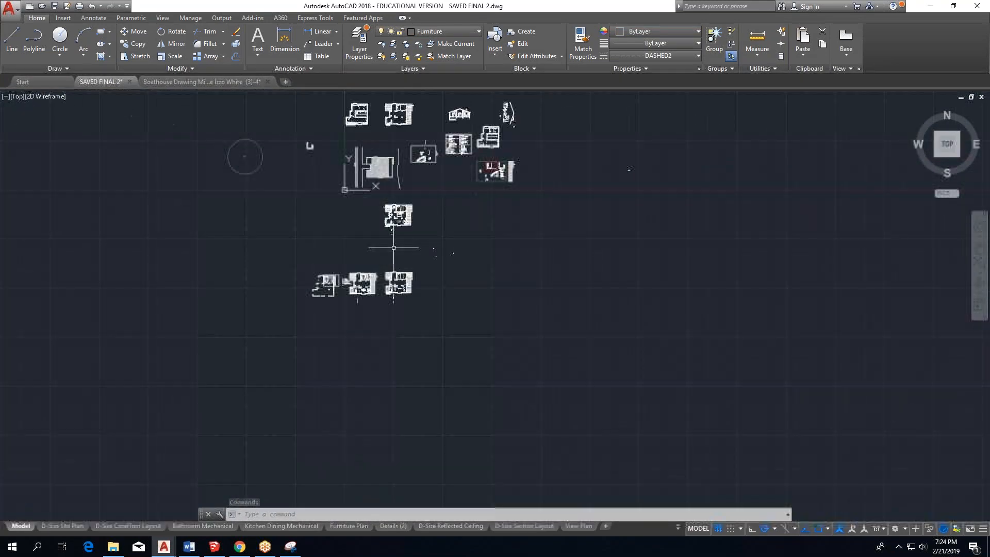
Open the NKBA DIMSTYLE ANNOTATIVE drawing from the desktop and inspect the dimensions above the kitchen elevation.
{"action": "left_click", "coordinate": [930, 6]}
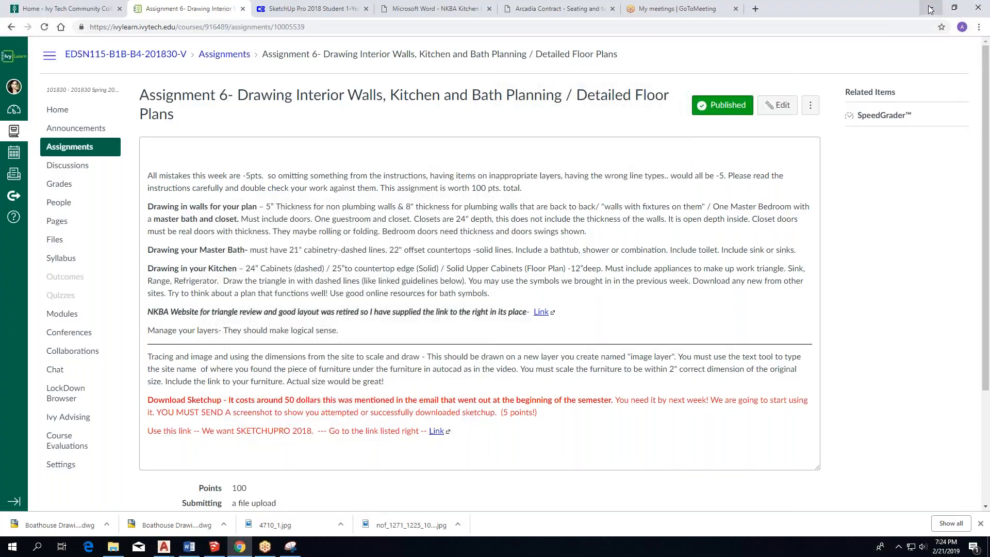
{"action": "left_click", "coordinate": [930, 8]}
{"action": "double_click", "coordinate": [200, 352]}
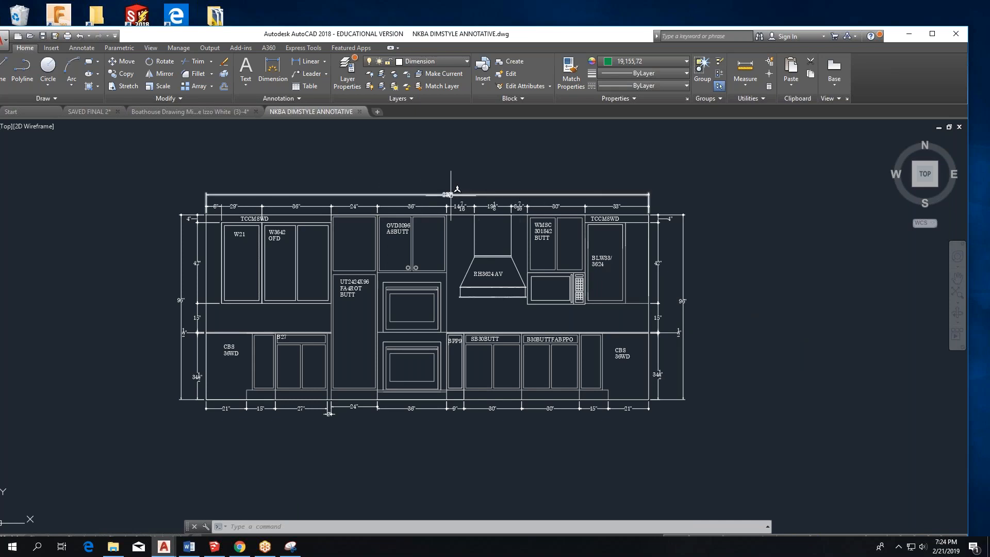
{"action": "scroll", "coordinate": [449, 193], "scroll_direction": "up", "scroll_amount": 6}
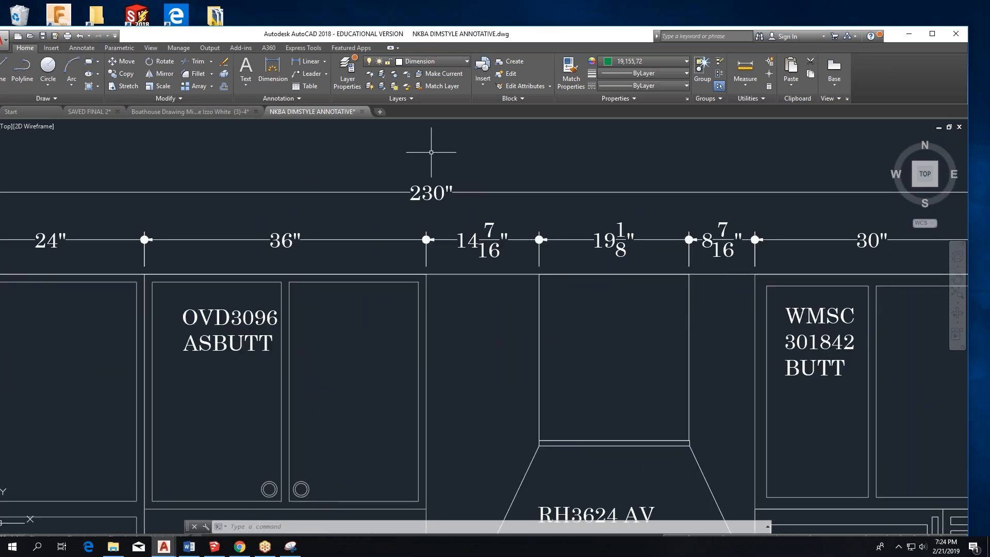
{"action": "scroll", "coordinate": [395, 205], "scroll_direction": "down", "scroll_amount": 4}
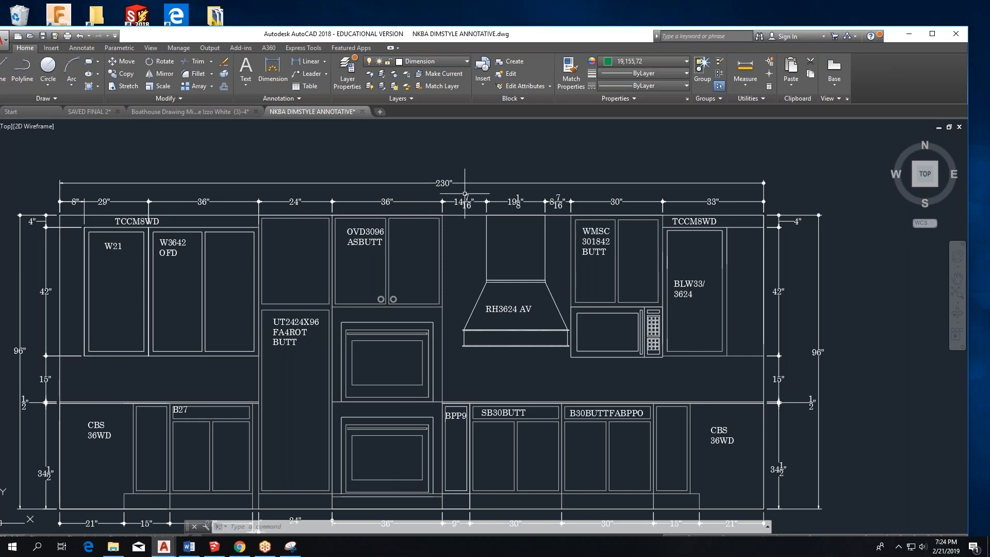
{"action": "scroll", "coordinate": [438, 184], "scroll_direction": "up", "scroll_amount": 2}
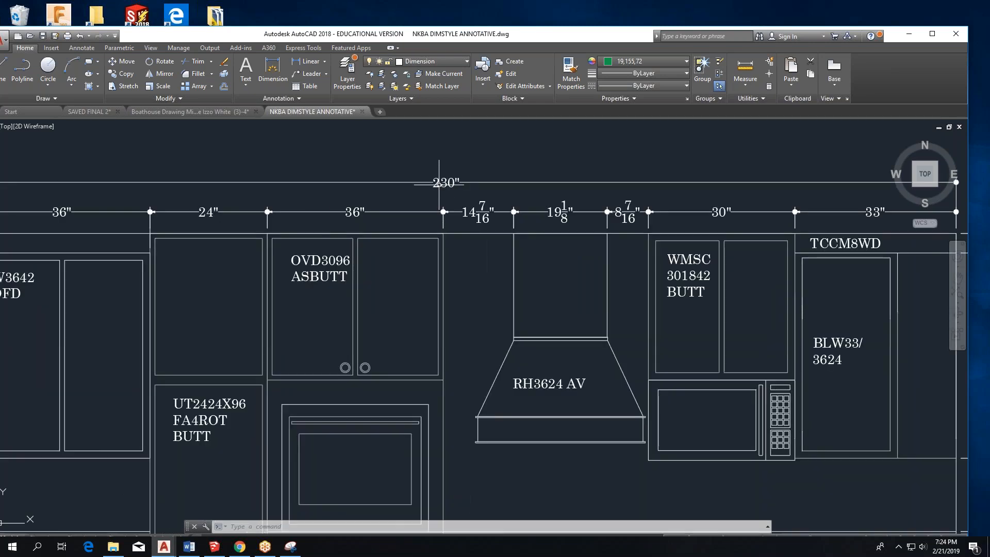
{"action": "scroll", "coordinate": [438, 184], "scroll_direction": "down", "scroll_amount": 3}
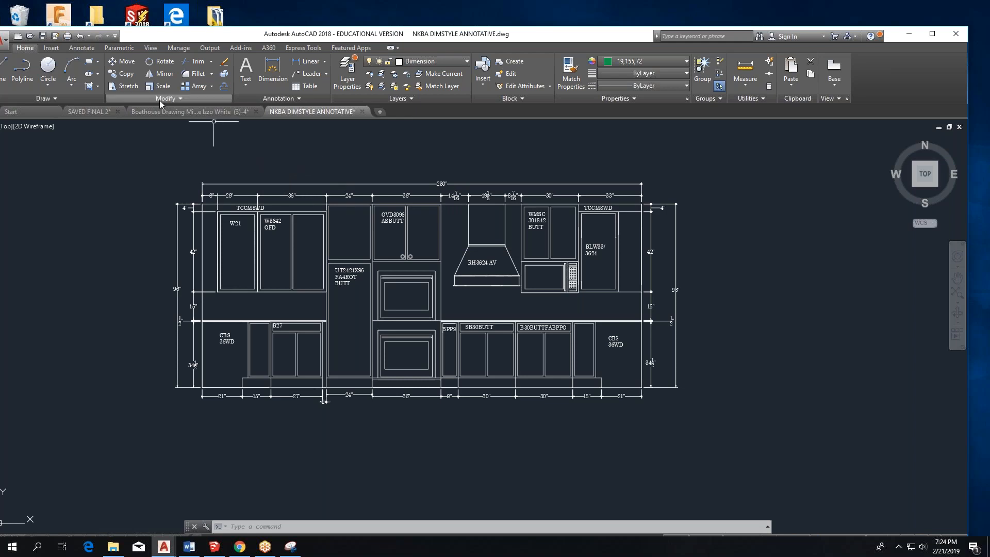
Return to the NKBA DIMSTYLE ANNOTATIVE drawing and erase most of the kitchen elevation along with its dimensions.
{"action": "left_click", "coordinate": [194, 110]}
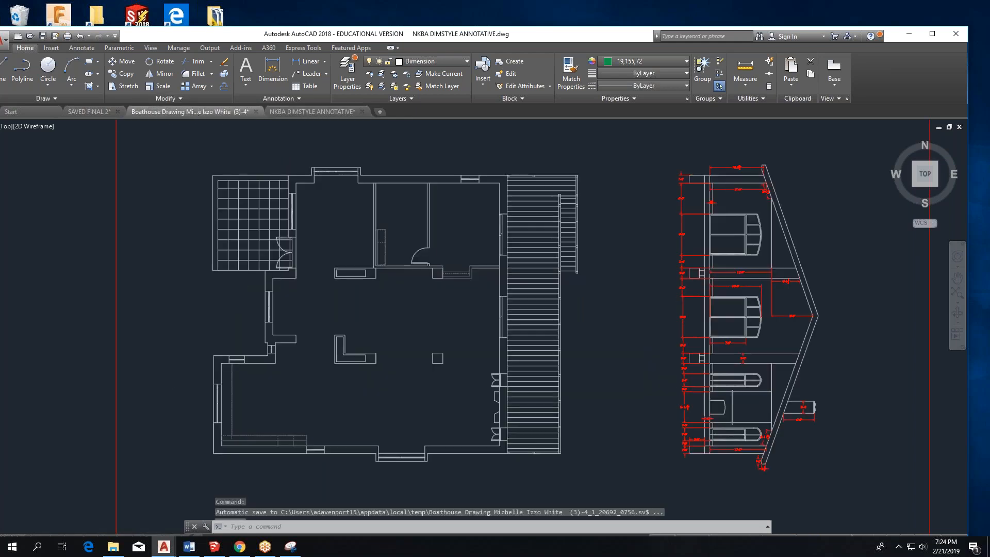
{"action": "left_click", "coordinate": [91, 112]}
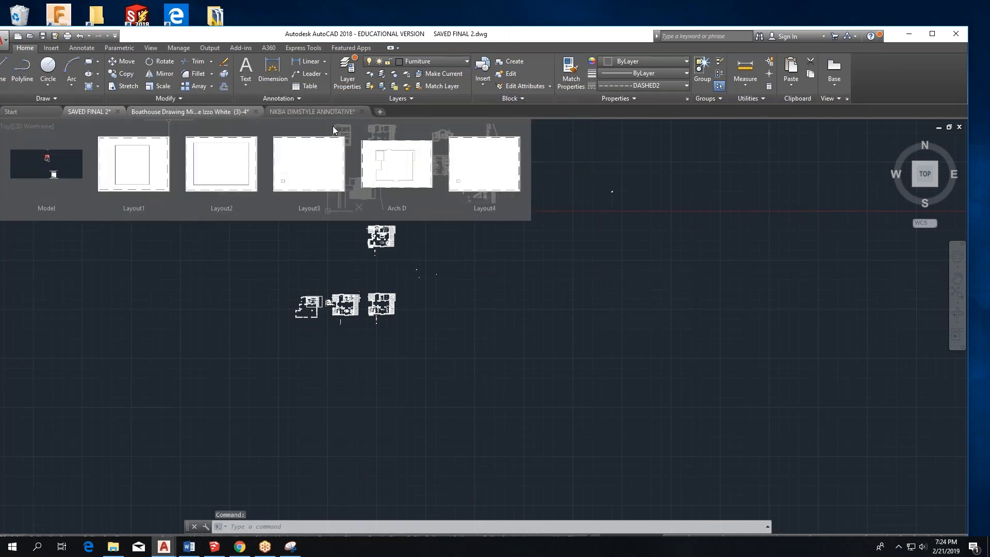
{"action": "left_click", "coordinate": [335, 112]}
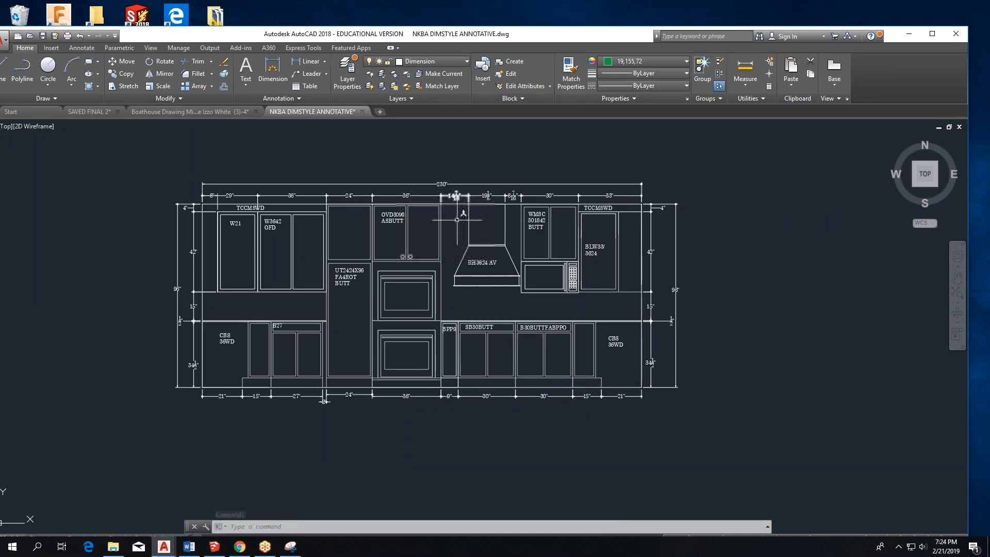
{"action": "scroll", "coordinate": [450, 171], "scroll_direction": "down", "scroll_amount": 2}
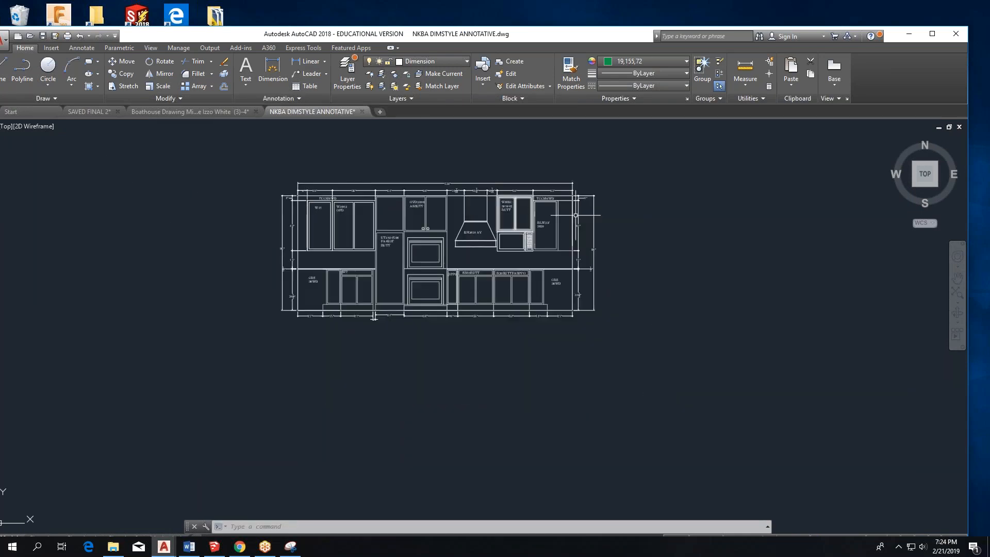
{"action": "left_click", "coordinate": [622, 197]}
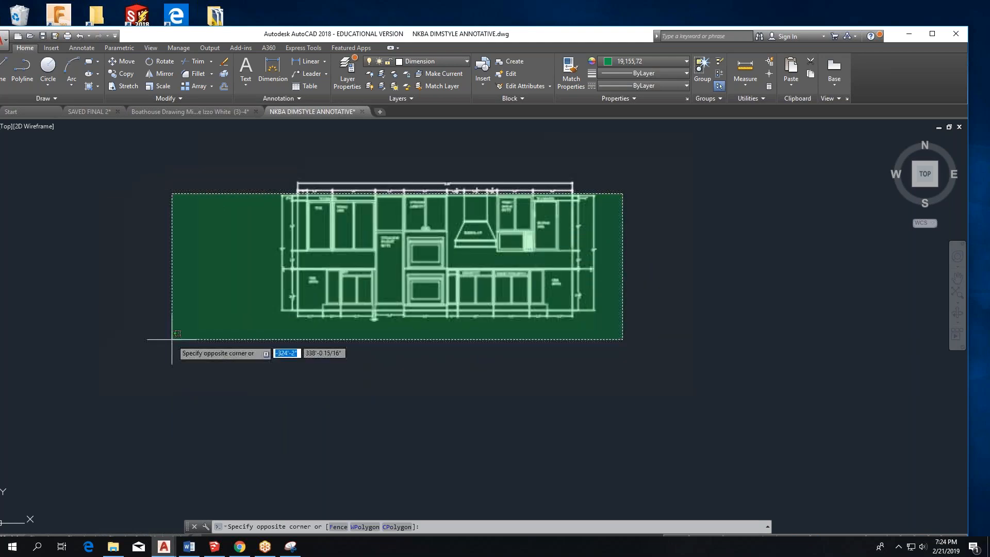
{"action": "left_click", "coordinate": [339, 353]}
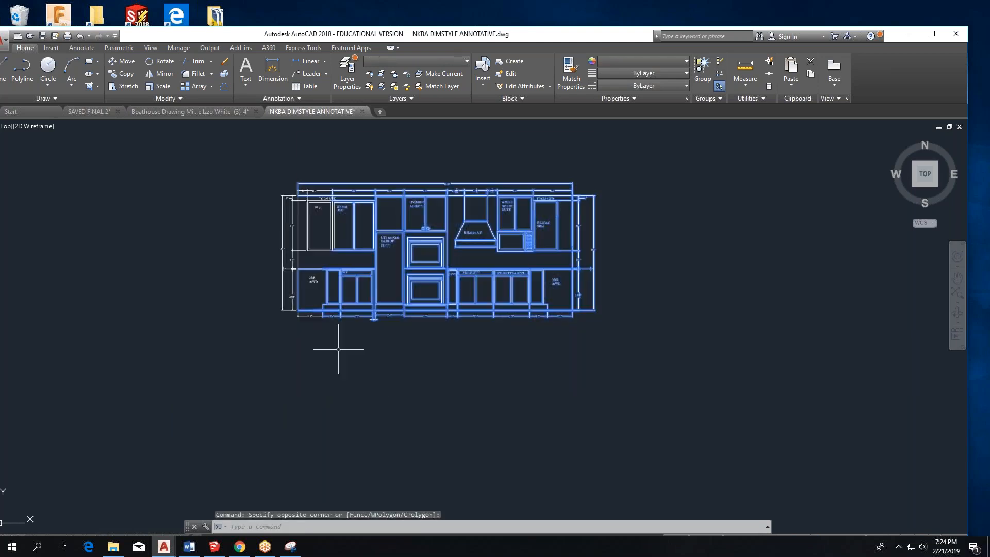
{"action": "key", "text": "Delete"}
Erase the leftover cabinet outlines, labels and short dimensions, keeping only the 96" overall height dimension.
{"action": "scroll", "coordinate": [313, 219], "scroll_direction": "up", "scroll_amount": 1}
{"action": "left_click", "coordinate": [377, 156]}
{"action": "left_click", "coordinate": [271, 428]}
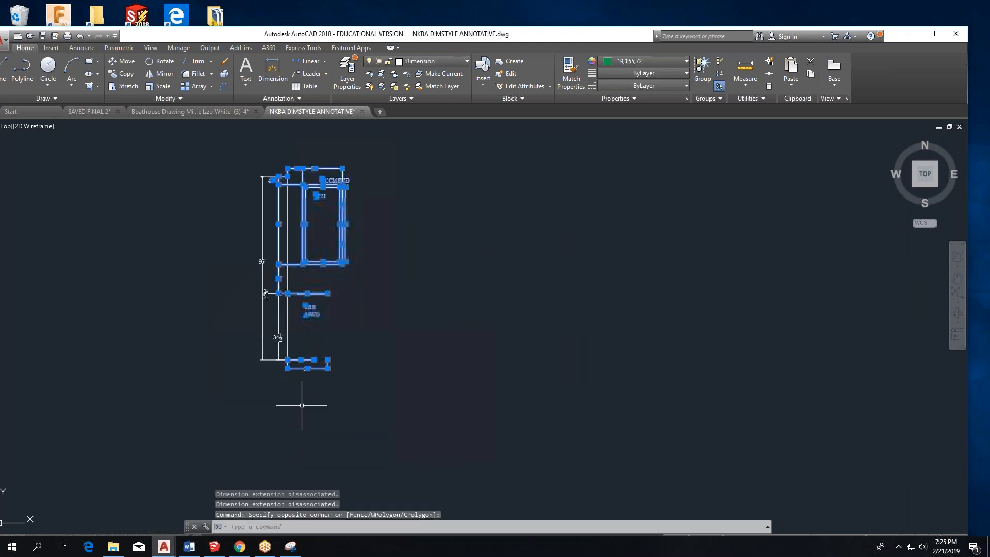
{"action": "key", "text": "Delete"}
{"action": "left_click", "coordinate": [304, 252]}
{"action": "left_click", "coordinate": [270, 352]}
{"action": "key", "text": "Delete"}
Copy the remaining vertical dimension and paste it into the Boathouse drawing in the empty space west of the floor plan.
{"action": "middle_click_drag", "start_coordinate": [247, 353], "coordinate": [360, 396]}
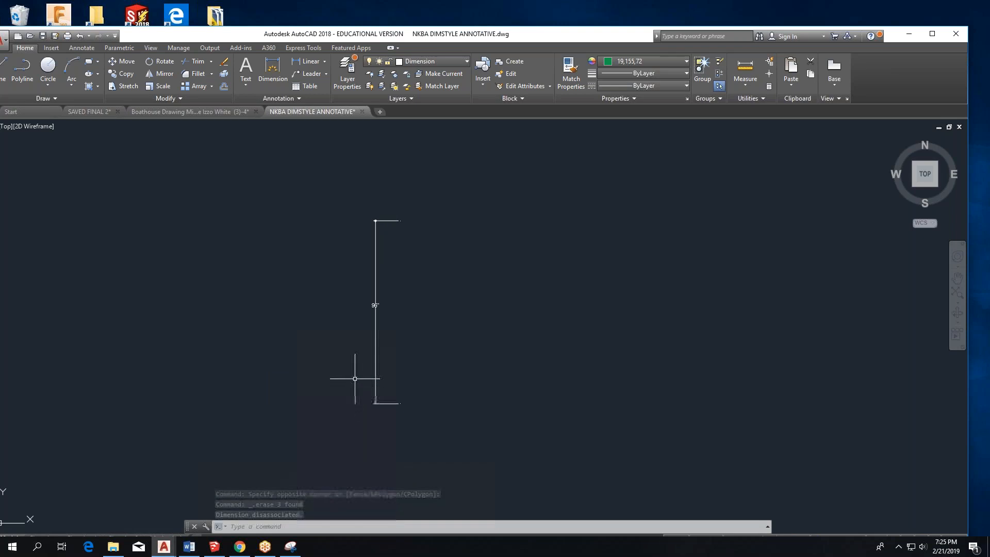
{"action": "scroll", "coordinate": [435, 186], "scroll_direction": "up", "scroll_amount": 2}
{"action": "scroll", "coordinate": [435, 186], "scroll_direction": "down", "scroll_amount": 4}
{"action": "left_click", "coordinate": [433, 184]}
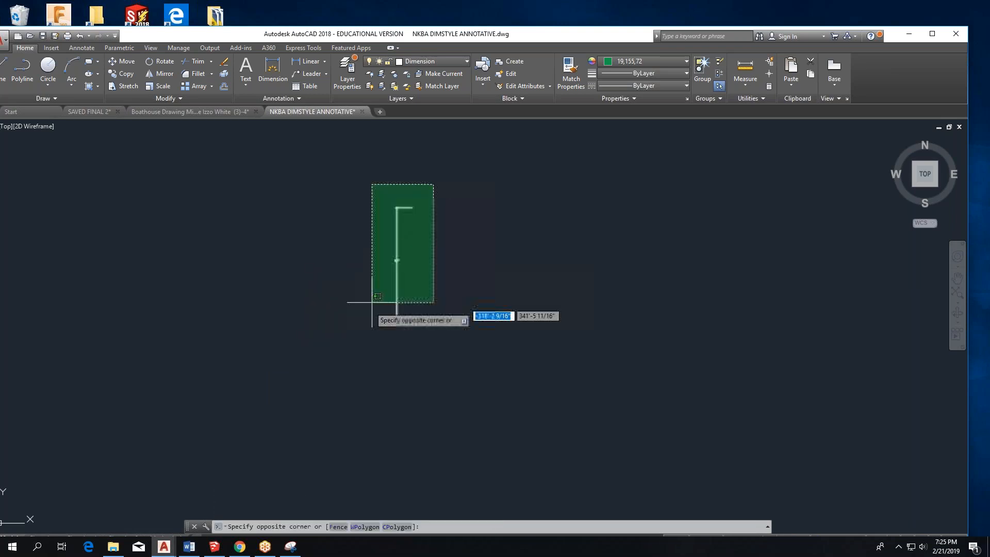
{"action": "left_click", "coordinate": [347, 360]}
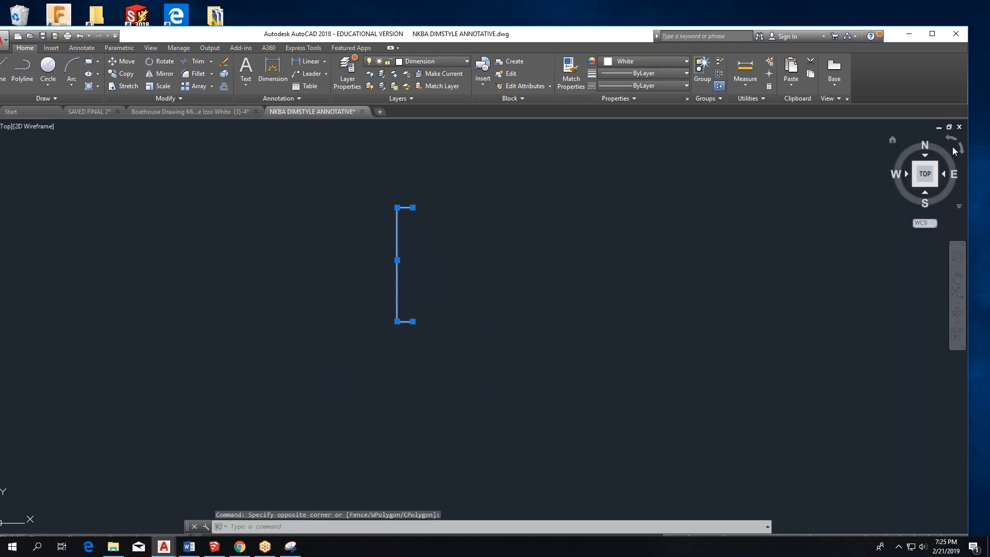
{"action": "left_click", "coordinate": [810, 76]}
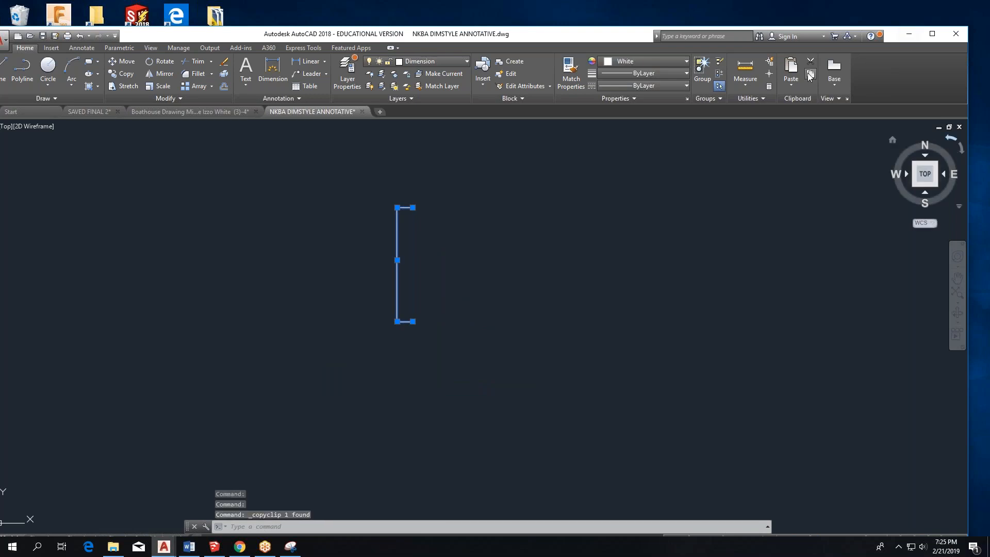
{"action": "left_click", "coordinate": [187, 112]}
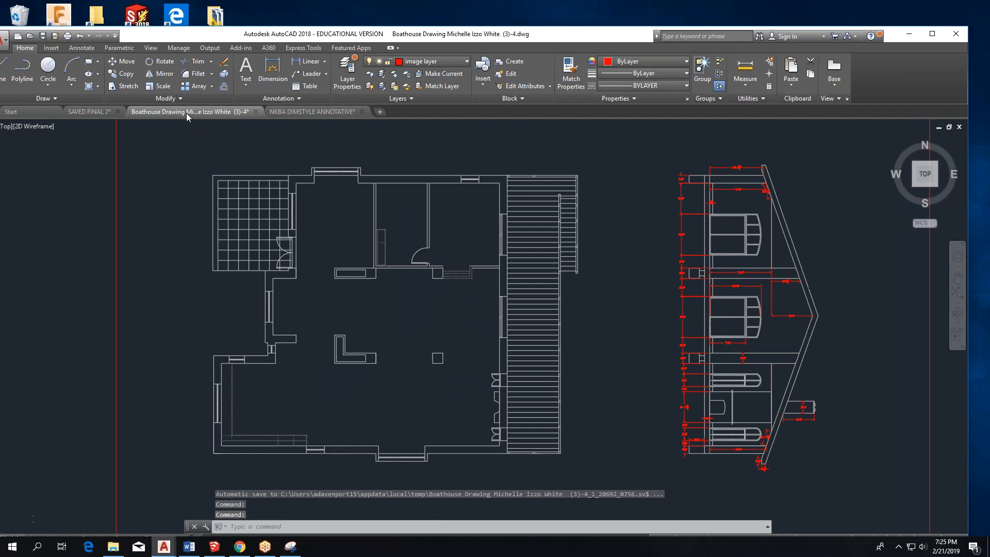
{"action": "left_click", "coordinate": [790, 71]}
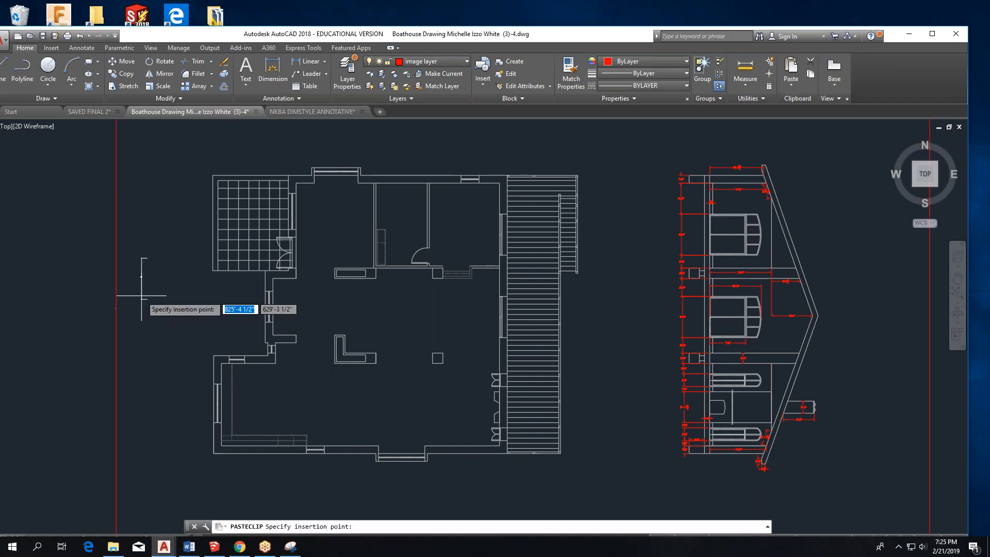
{"action": "left_click", "coordinate": [175, 309]}
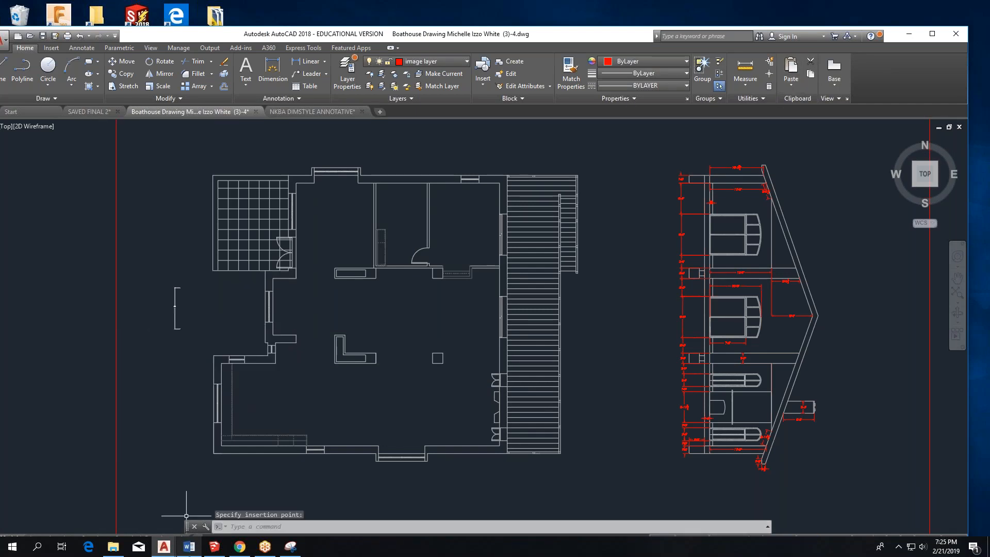
Delete the pasted dimension from the Boathouse drawing.
{"action": "mouse_move", "coordinate": [188, 546]}
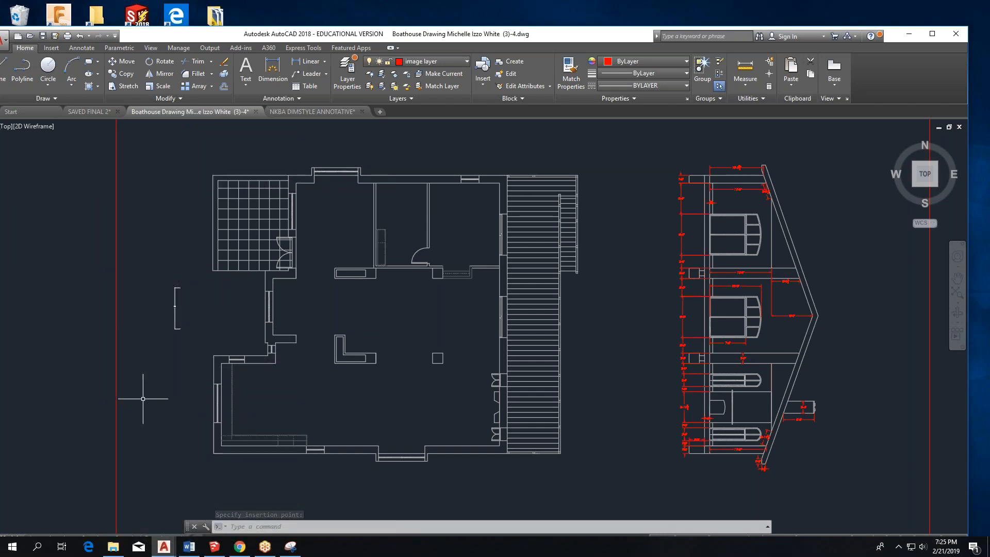
{"action": "left_click", "coordinate": [176, 304]}
{"action": "key", "text": "Delete"}
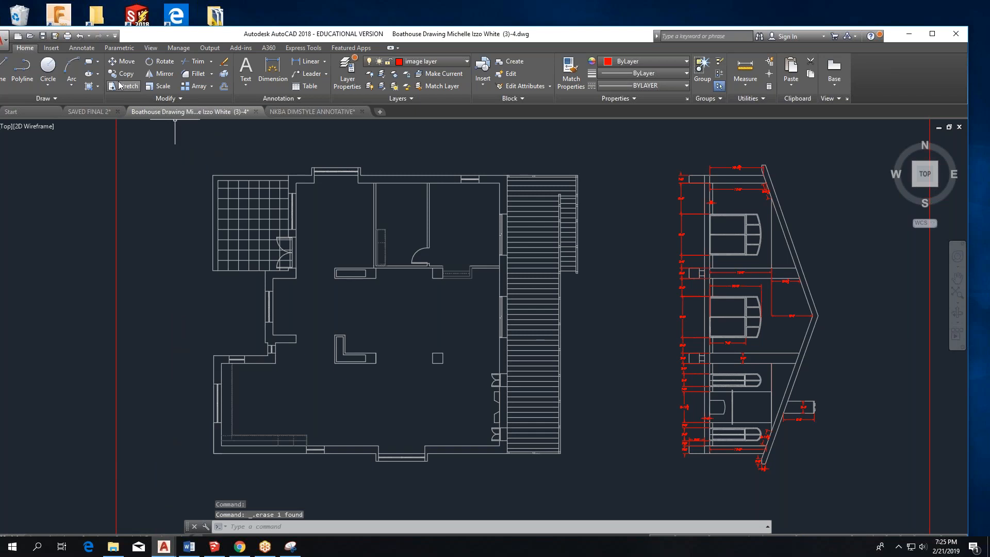
Browse the dimension styles in the Boathouse drawing, checking the annotative NKBA style and NKBA DimStyle.
{"action": "left_click", "coordinate": [290, 100]}
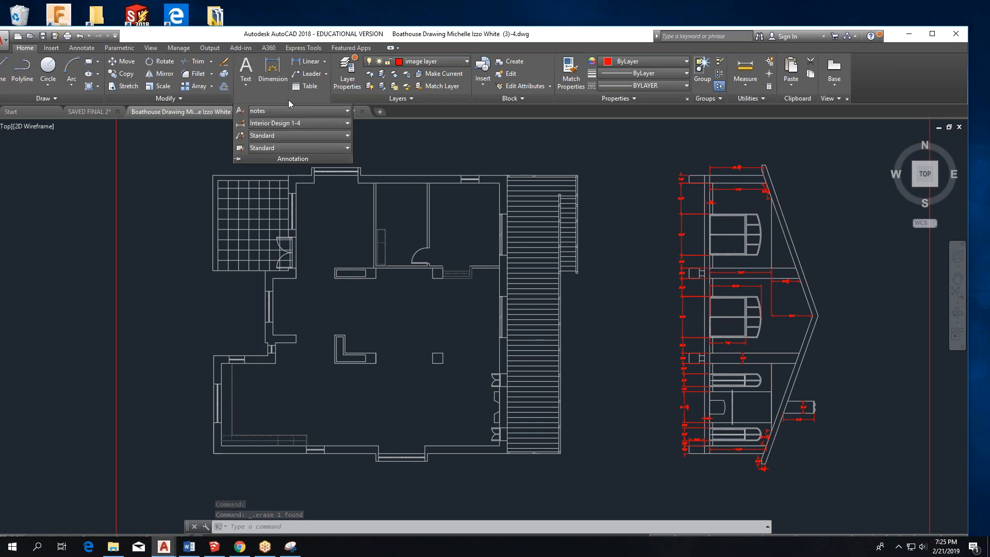
{"action": "left_click", "coordinate": [338, 123]}
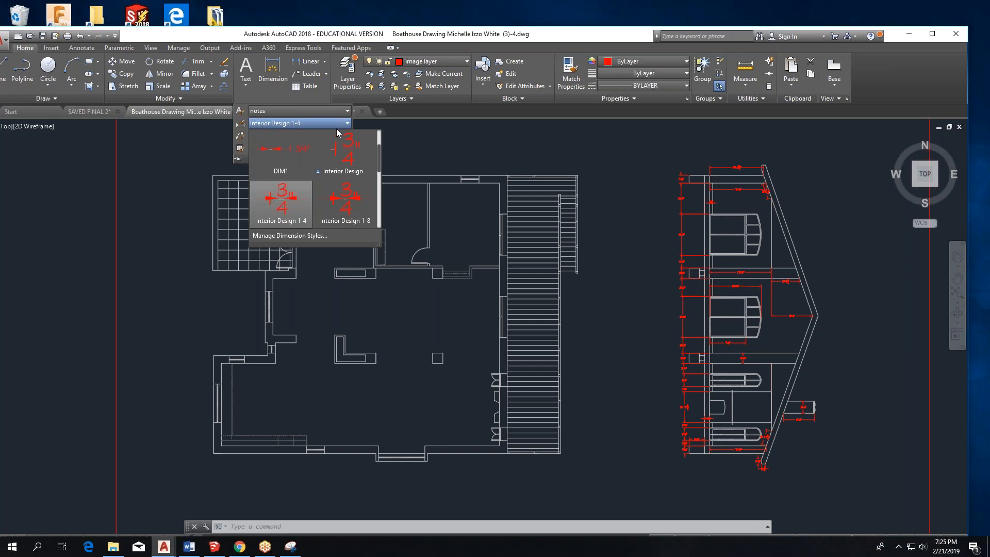
{"action": "scroll", "coordinate": [329, 202], "scroll_direction": "down", "scroll_amount": 1}
{"action": "scroll", "coordinate": [329, 204], "scroll_direction": "down", "scroll_amount": 3}
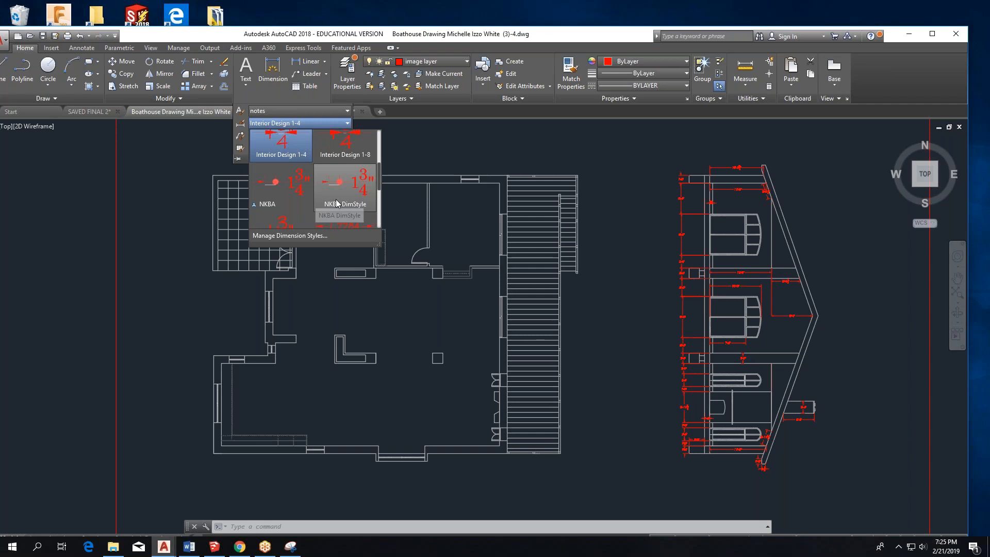
{"action": "scroll", "coordinate": [327, 177], "scroll_direction": "down", "scroll_amount": 3}
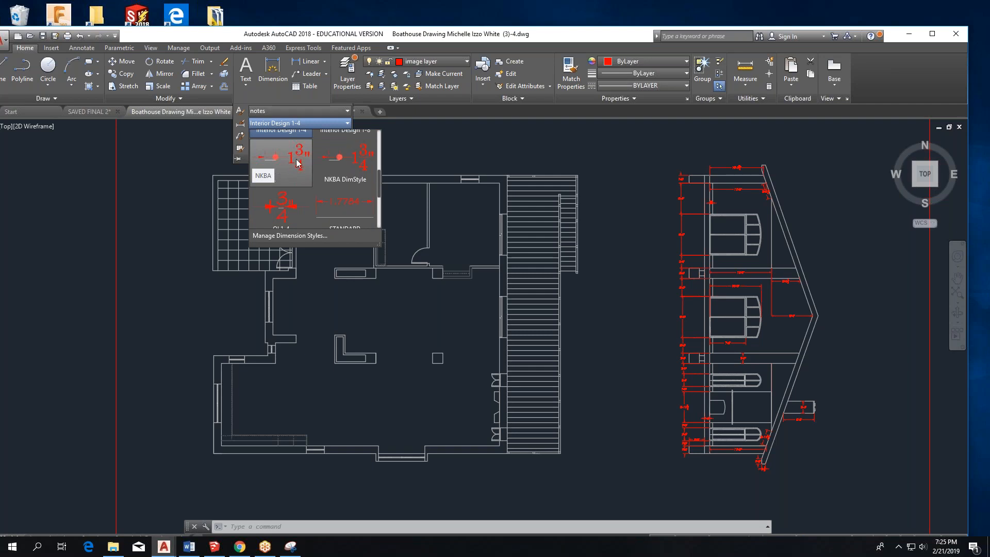
{"action": "scroll", "coordinate": [287, 149], "scroll_direction": "down", "scroll_amount": 2}
{"action": "scroll", "coordinate": [286, 149], "scroll_direction": "down", "scroll_amount": 10}
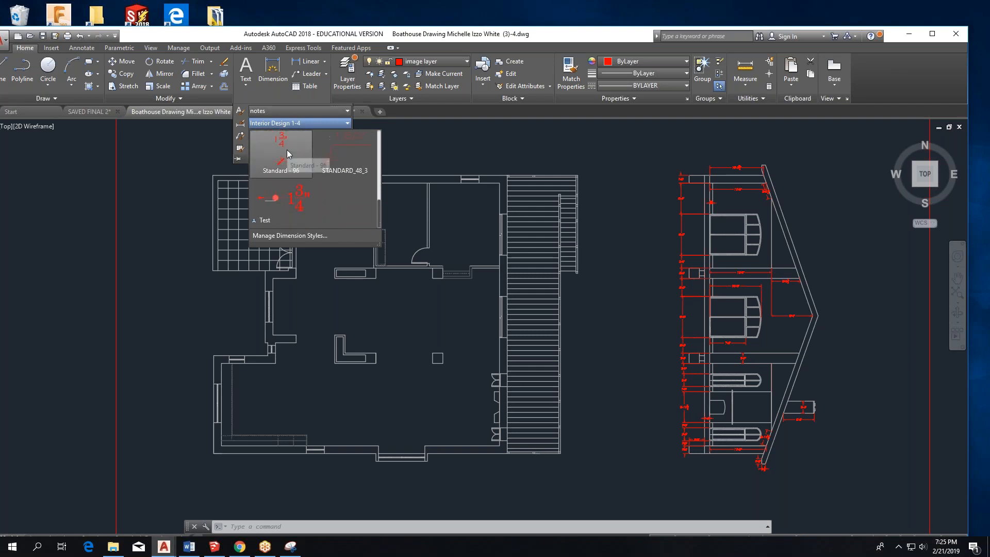
{"action": "scroll", "coordinate": [286, 150], "scroll_direction": "up", "scroll_amount": 12}
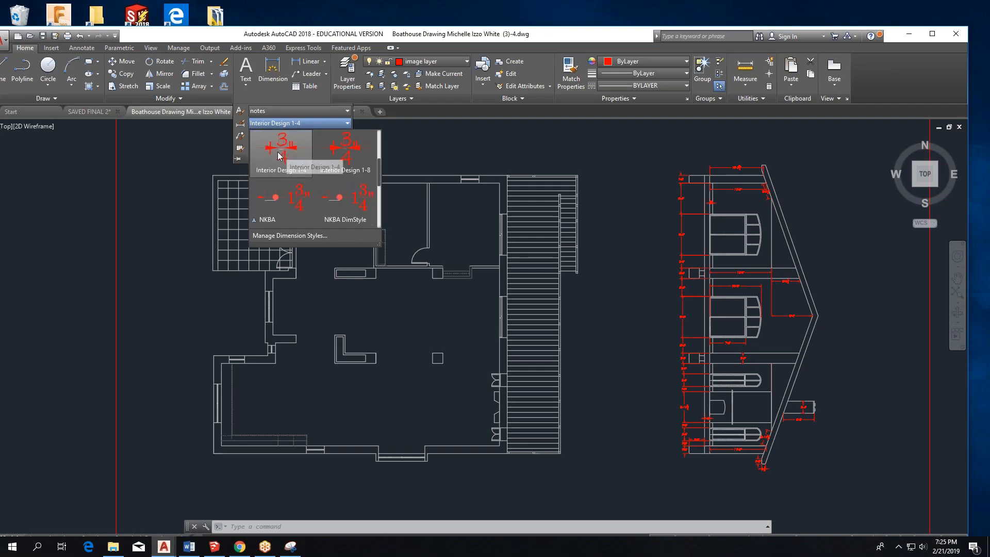
Undo the deletion of the pasted dimension.
{"action": "left_click", "coordinate": [79, 36]}
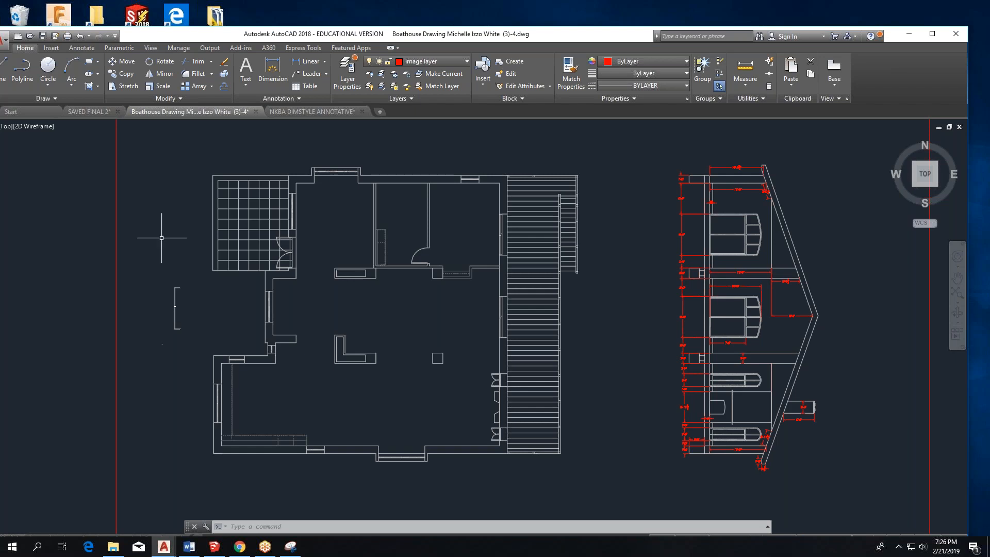
Switch to the SAVED FINAL 2 drawing, review its dimension styles and choose NKBA-Standard as the current style.
{"action": "left_click", "coordinate": [89, 112]}
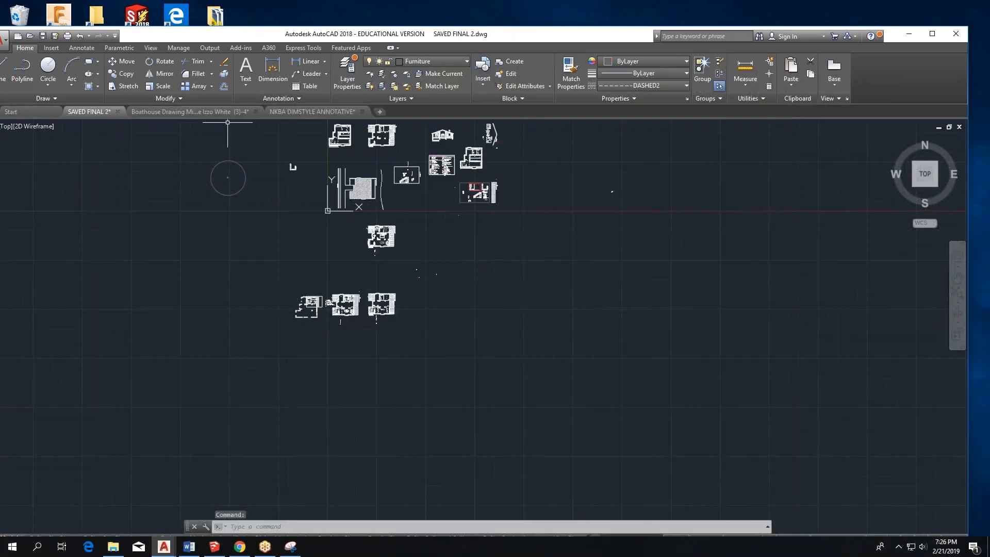
{"action": "left_click", "coordinate": [299, 98]}
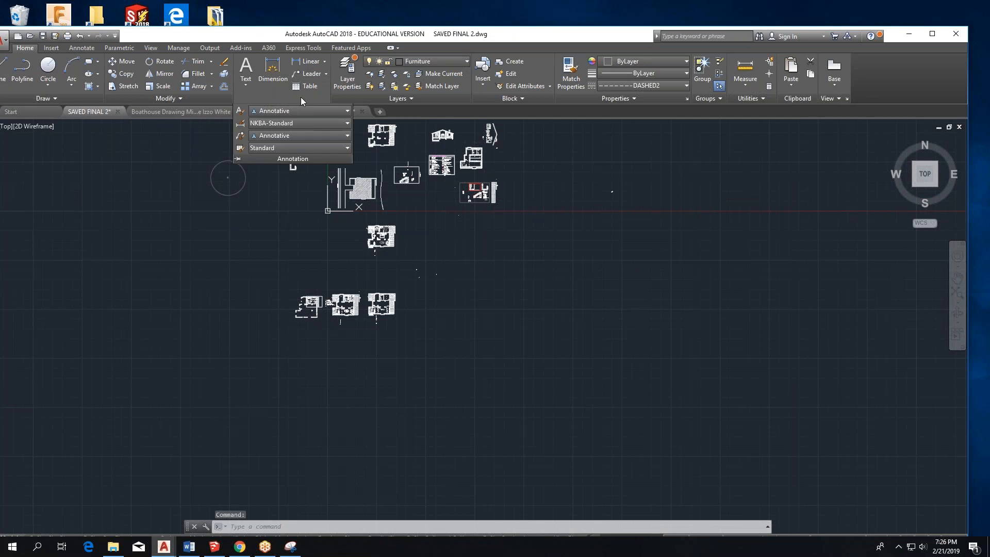
{"action": "left_click", "coordinate": [296, 123]}
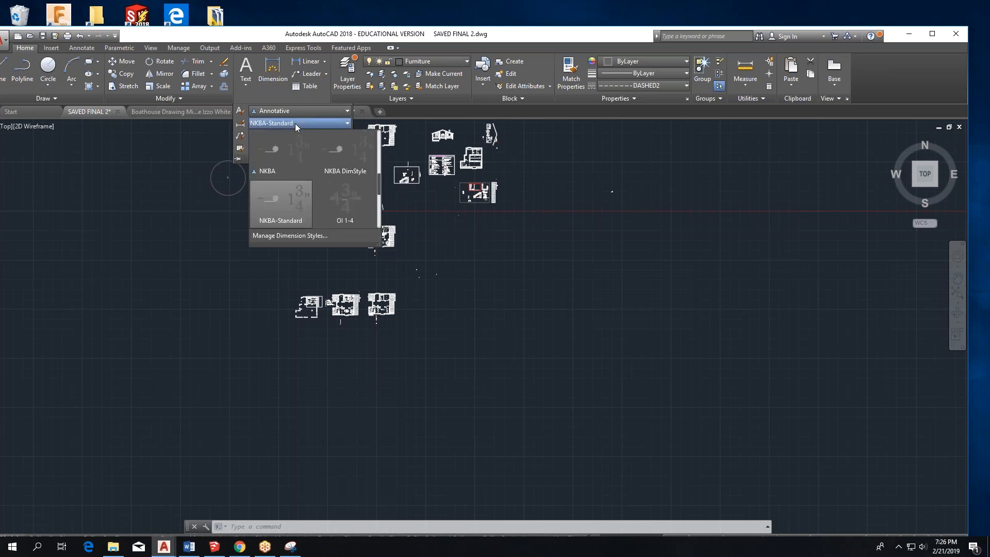
{"action": "scroll", "coordinate": [288, 167], "scroll_direction": "up", "scroll_amount": 2}
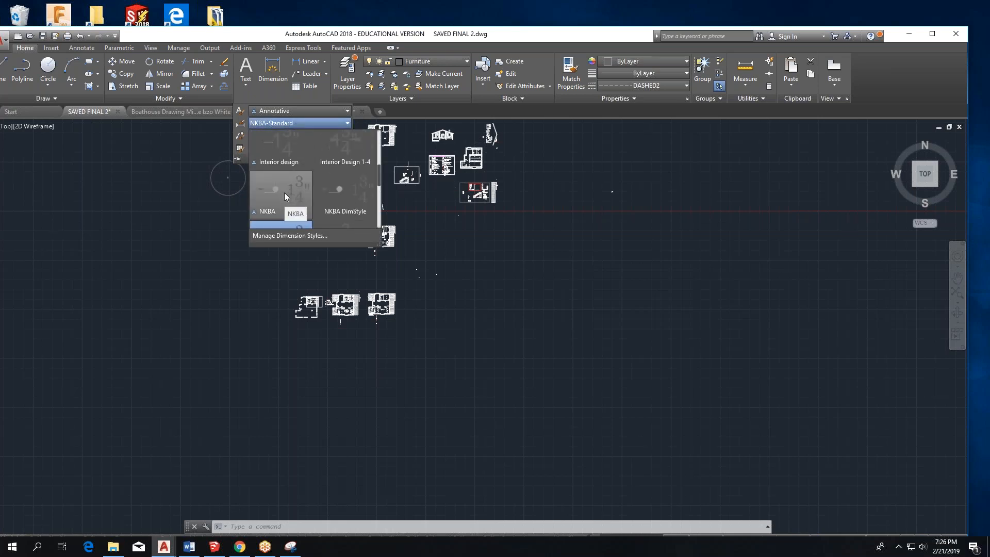
{"action": "scroll", "coordinate": [278, 201], "scroll_direction": "down", "scroll_amount": 2}
{"action": "scroll", "coordinate": [276, 214], "scroll_direction": "down", "scroll_amount": 1}
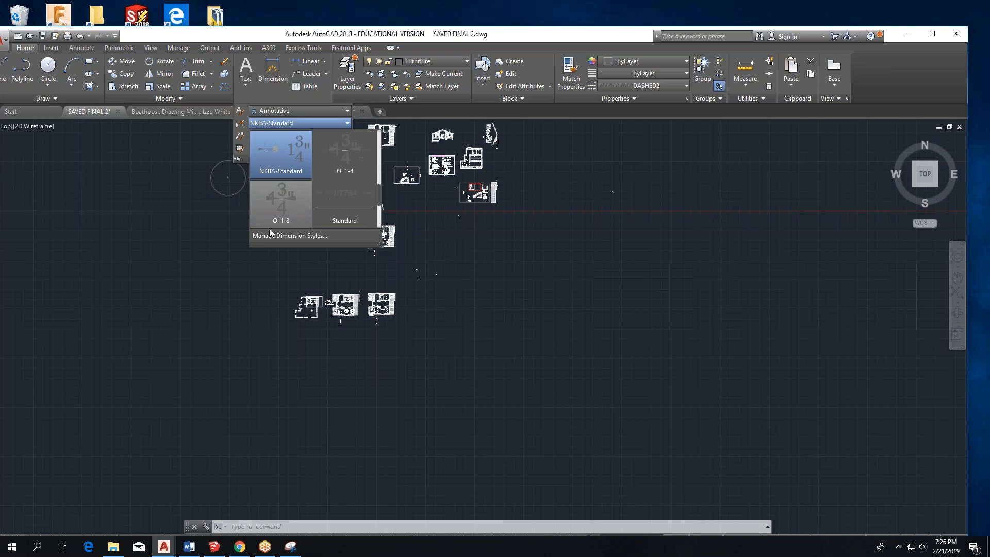
{"action": "left_click", "coordinate": [286, 162]}
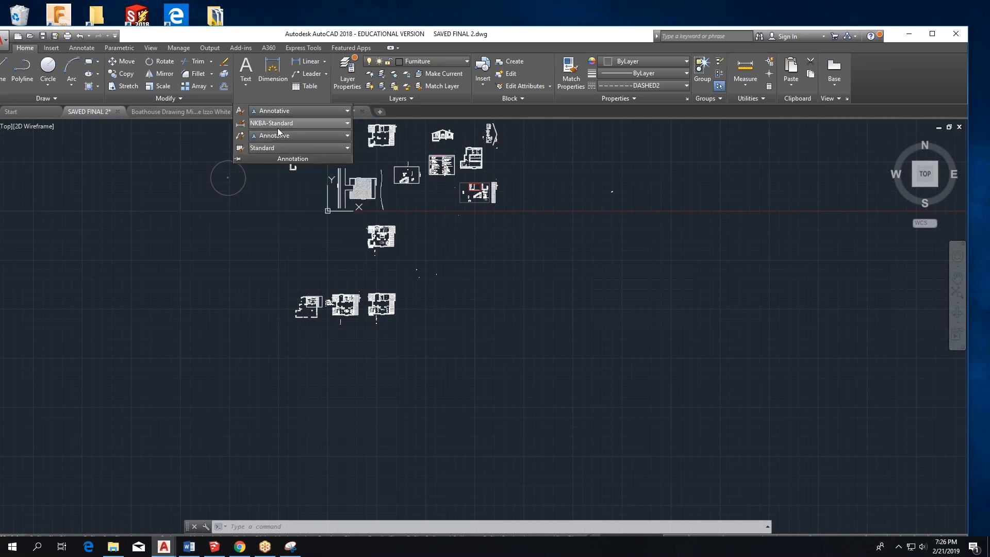
Dimension the solid wall segment on the east side of the westernmost lower floor plan, placing the dimension line outside the wall.
{"action": "left_click", "coordinate": [273, 70]}
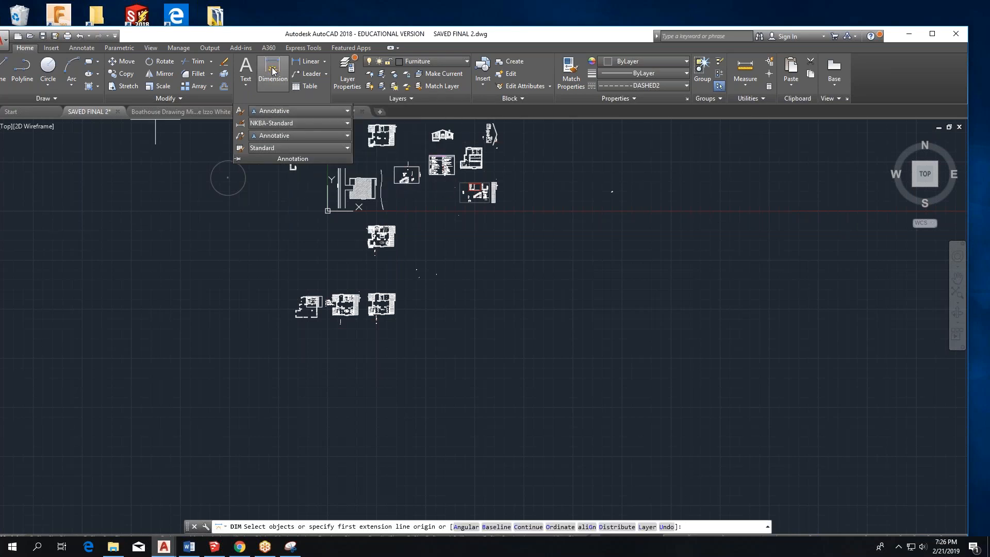
{"action": "scroll", "coordinate": [320, 266], "scroll_direction": "up", "scroll_amount": 5}
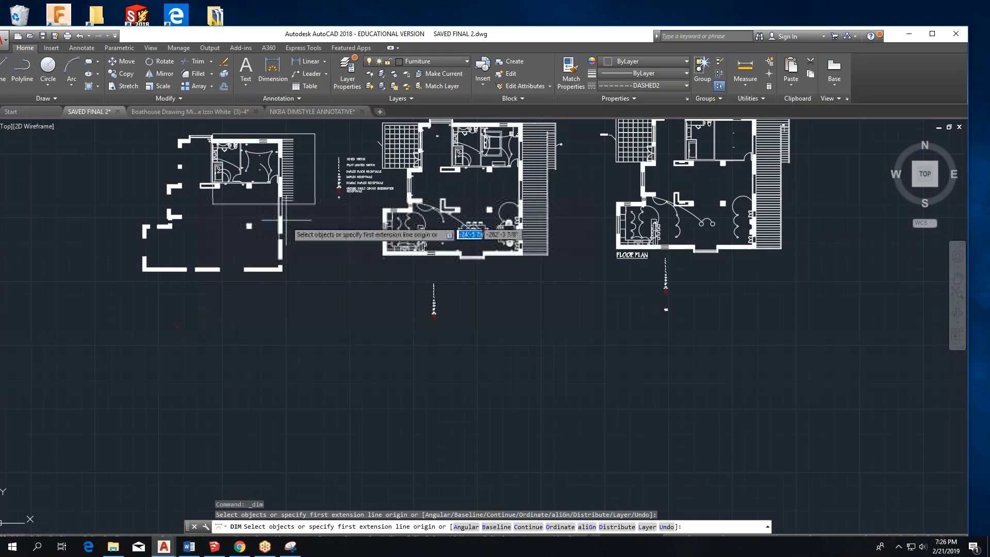
{"action": "scroll", "coordinate": [282, 219], "scroll_direction": "up", "scroll_amount": 3}
{"action": "left_click", "coordinate": [264, 211]}
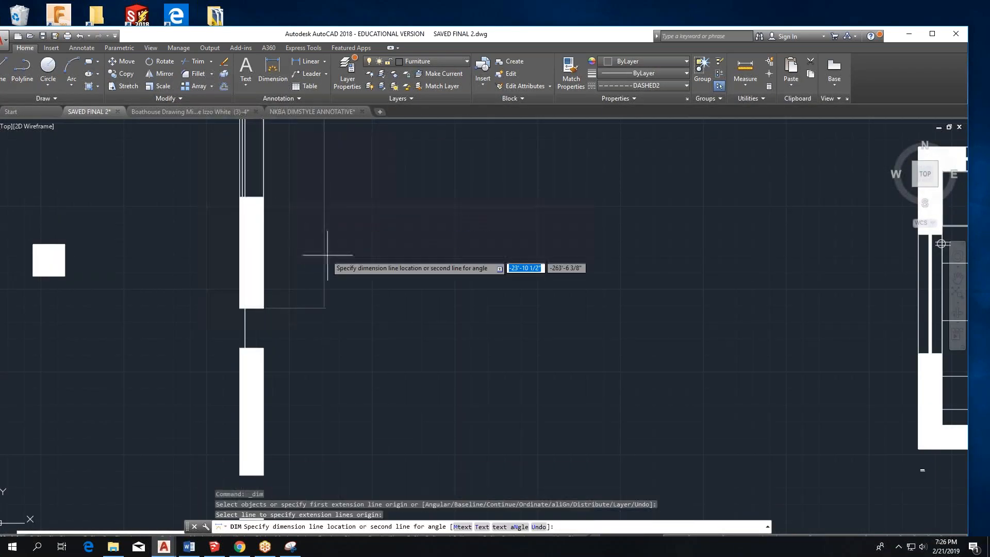
{"action": "scroll", "coordinate": [368, 282], "scroll_direction": "down", "scroll_amount": 5}
{"action": "left_click", "coordinate": [361, 392]}
Dimension the overall width of the small window symbol just below the arched windows, placing the dimension line above its upper edge.
{"action": "scroll", "coordinate": [330, 285], "scroll_direction": "up", "scroll_amount": 6}
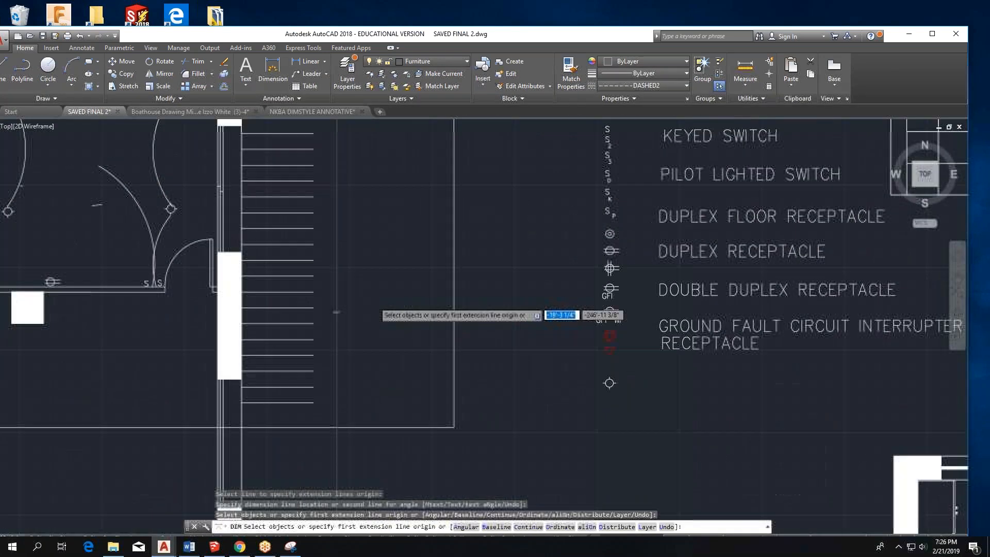
{"action": "scroll", "coordinate": [320, 286], "scroll_direction": "up", "scroll_amount": 3}
{"action": "scroll", "coordinate": [298, 340], "scroll_direction": "down", "scroll_amount": 10}
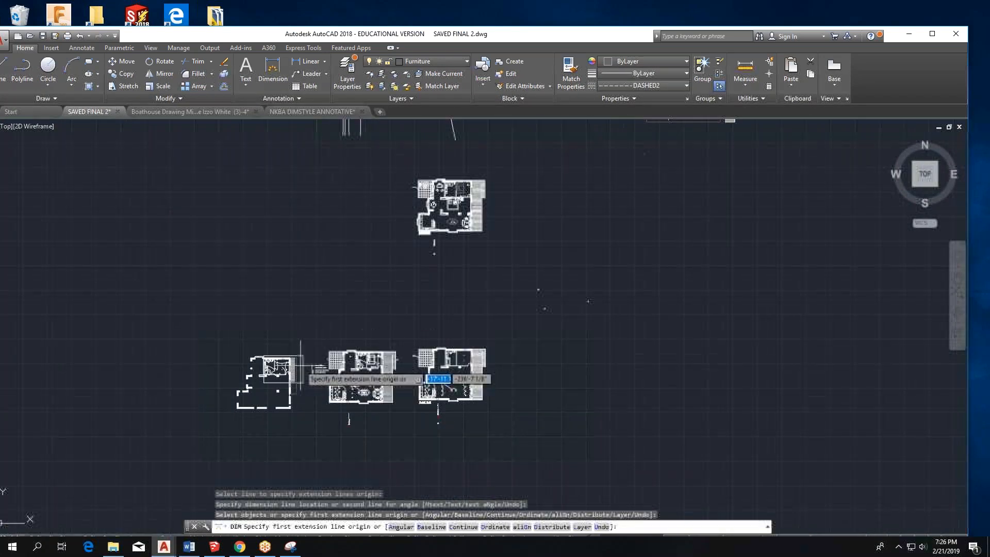
{"action": "middle_click_drag", "start_coordinate": [373, 160], "coordinate": [305, 423]}
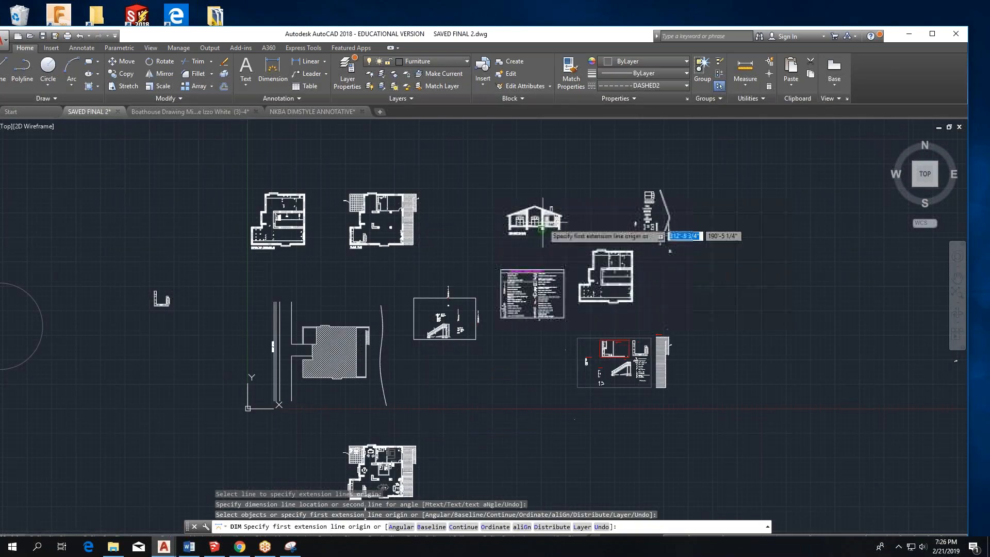
{"action": "scroll", "coordinate": [665, 177], "scroll_direction": "up", "scroll_amount": 2}
{"action": "scroll", "coordinate": [618, 304], "scroll_direction": "up", "scroll_amount": 5}
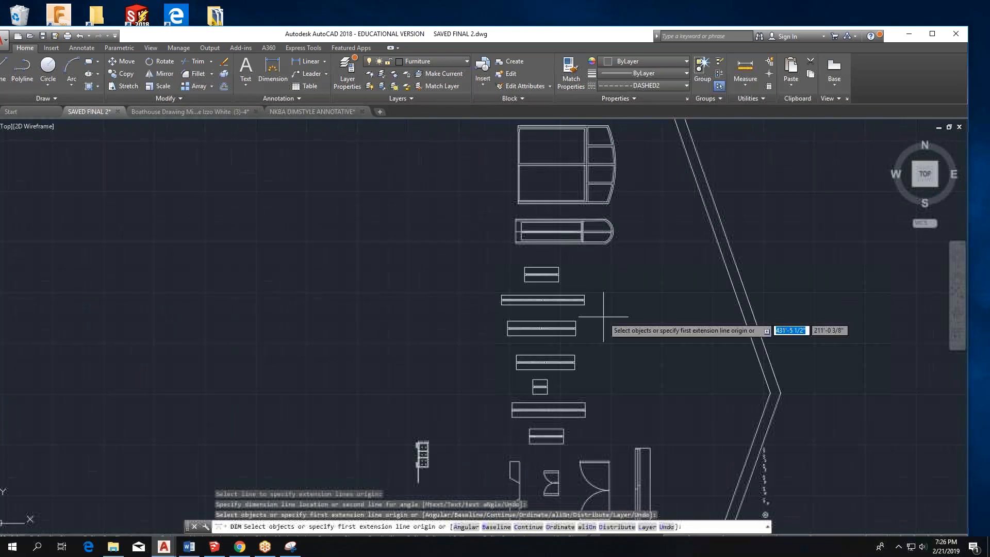
{"action": "middle_click_drag", "start_coordinate": [360, 165], "coordinate": [236, 240]}
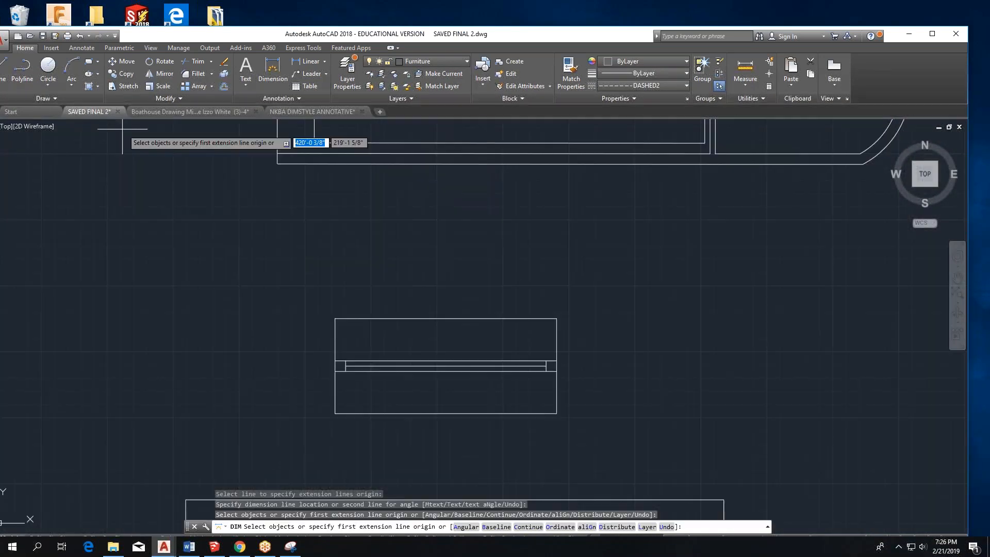
{"action": "left_click", "coordinate": [273, 72]}
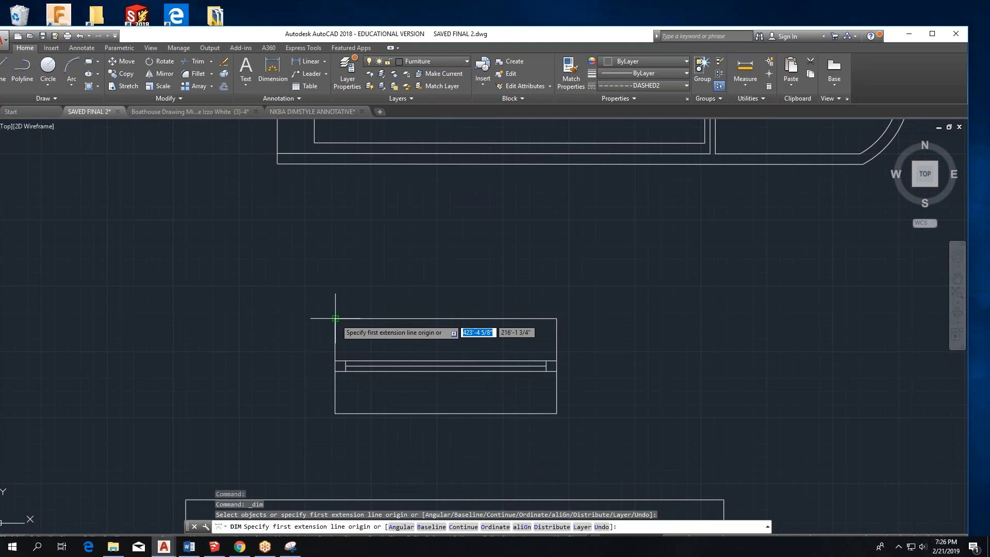
{"action": "left_click", "coordinate": [336, 319]}
{"action": "left_click", "coordinate": [556, 319]}
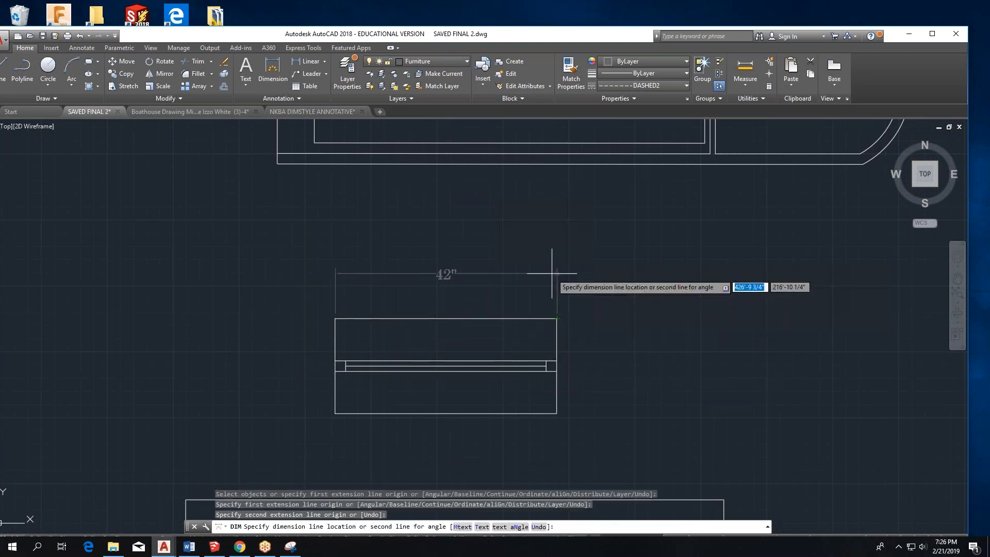
{"action": "left_click", "coordinate": [554, 252]}
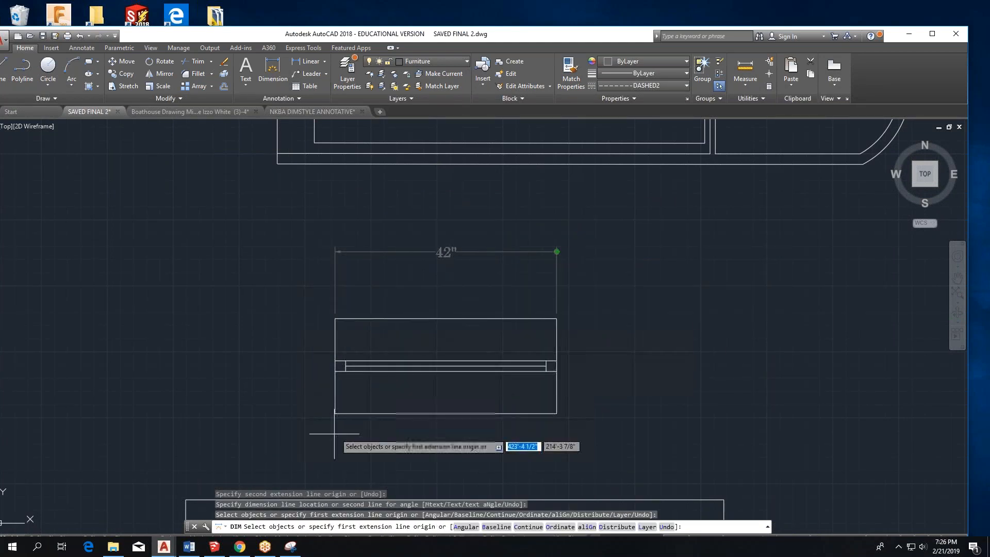
Switch to Chrome, search Google Images for "nkba dimensions" and view the Nkba Graphic Standards Kitchen Set plan.
{"action": "left_click", "coordinate": [241, 549]}
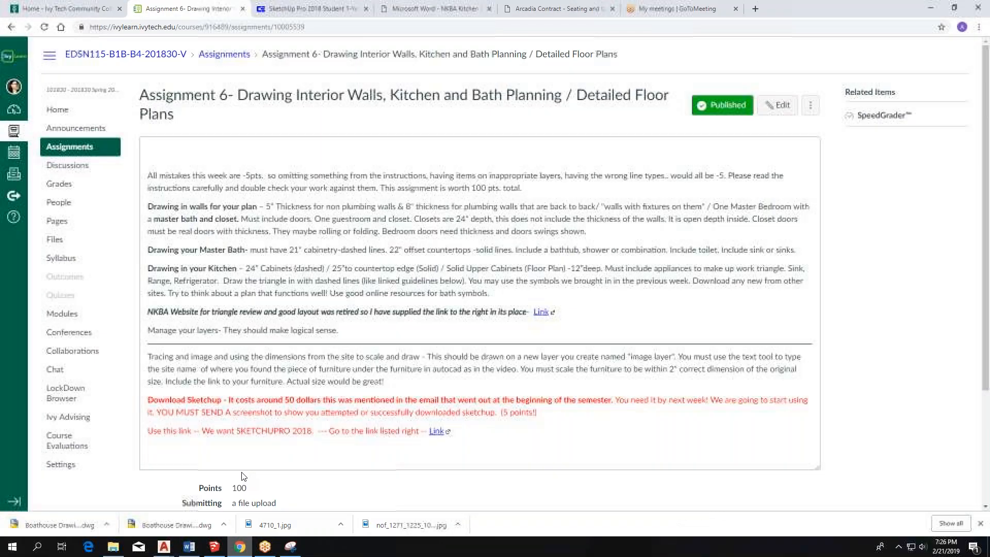
{"action": "left_click", "coordinate": [755, 9]}
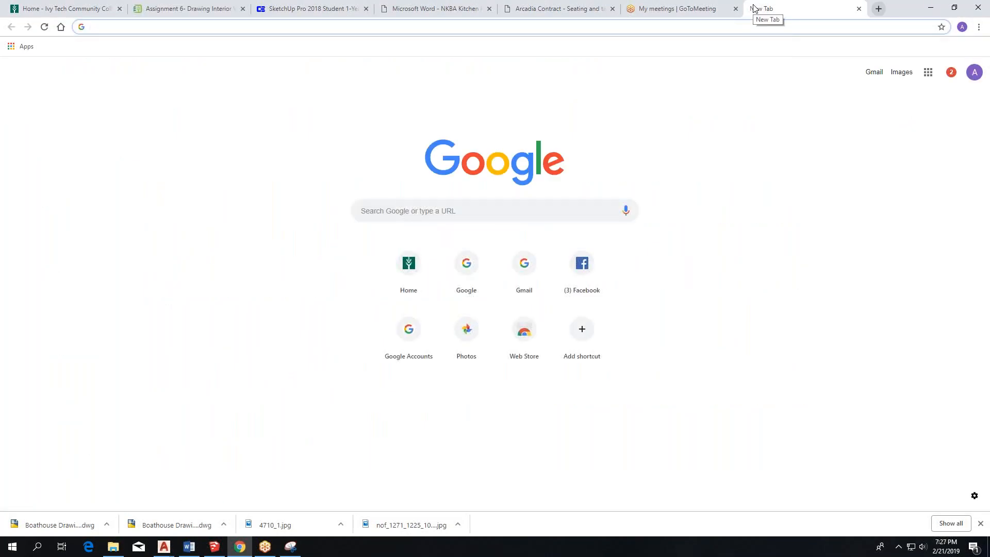
{"action": "type", "text": "nkb"}
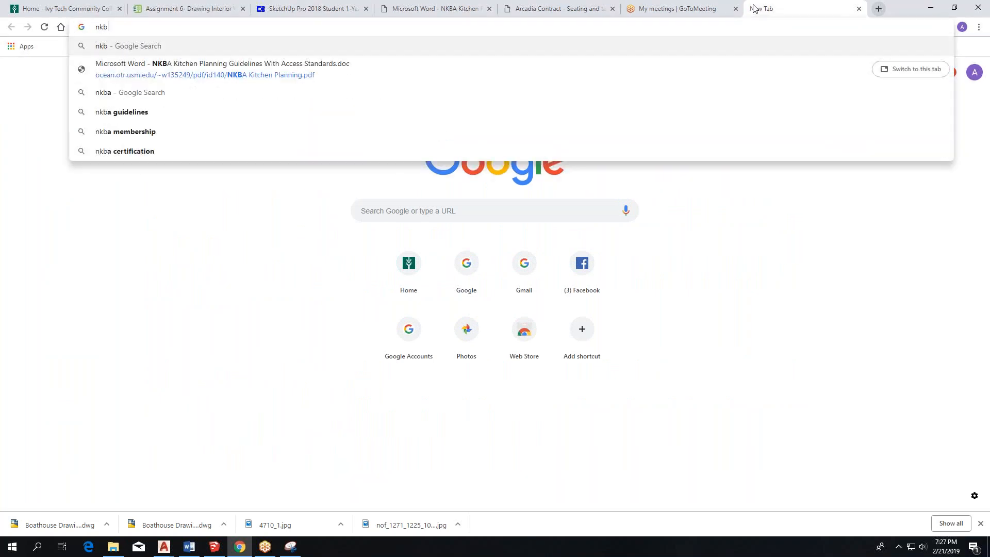
{"action": "type", "text": "a dimensions"}
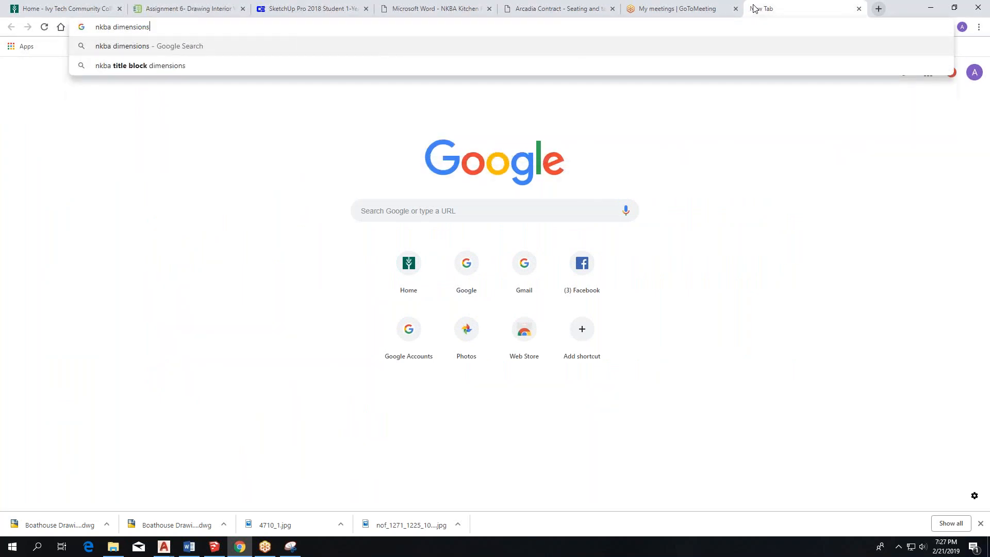
{"action": "key", "text": "Return"}
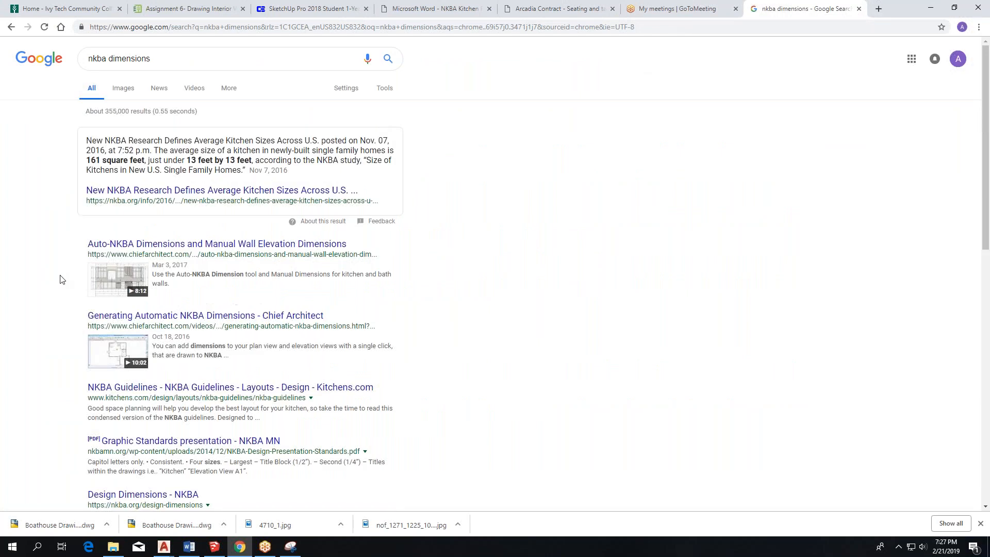
{"action": "left_click", "coordinate": [123, 88]}
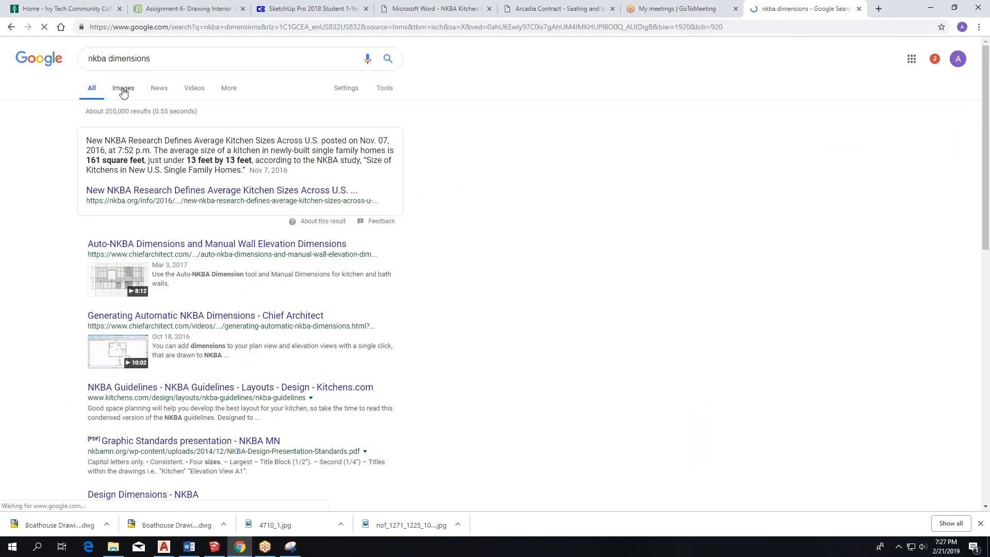
{"action": "left_click", "coordinate": [237, 190]}
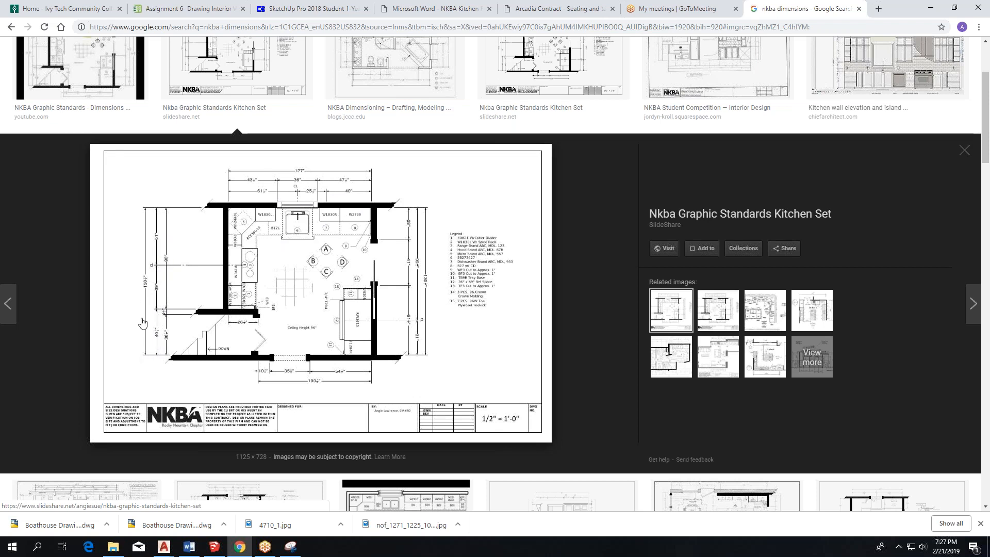
Examine the vertical dimensions on the NKBA Student Competition elevation at 150% zoom, and return to AutoCAD.
{"action": "left_click", "coordinate": [717, 67]}
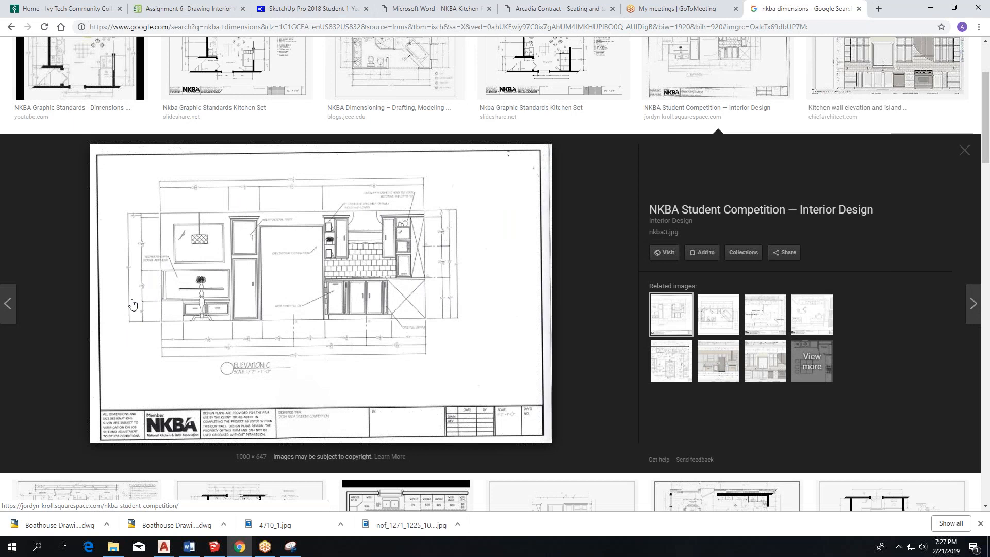
{"action": "scroll", "coordinate": [142, 293], "scroll_direction": "up", "scroll_amount": 3, "text": "ctrl"}
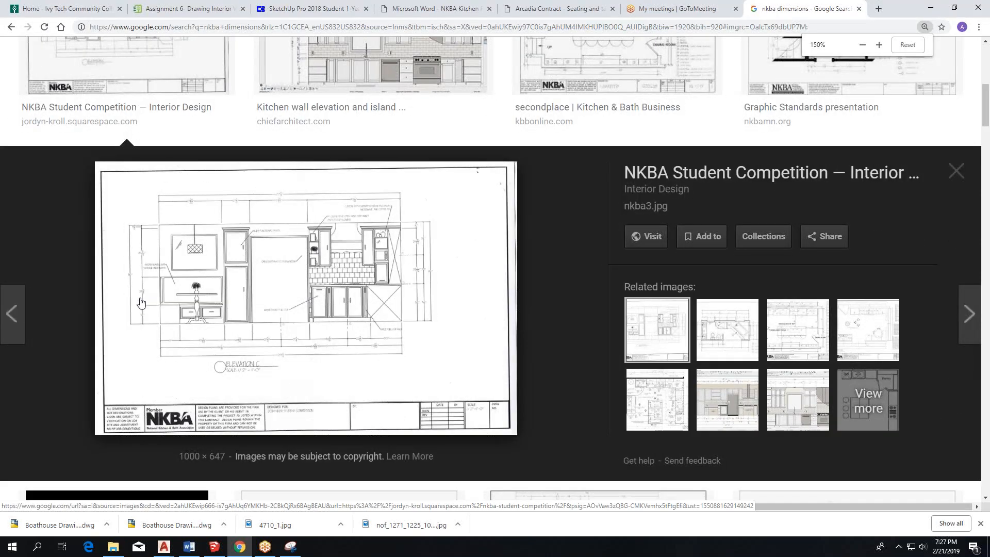
{"action": "left_click", "coordinate": [930, 8]}
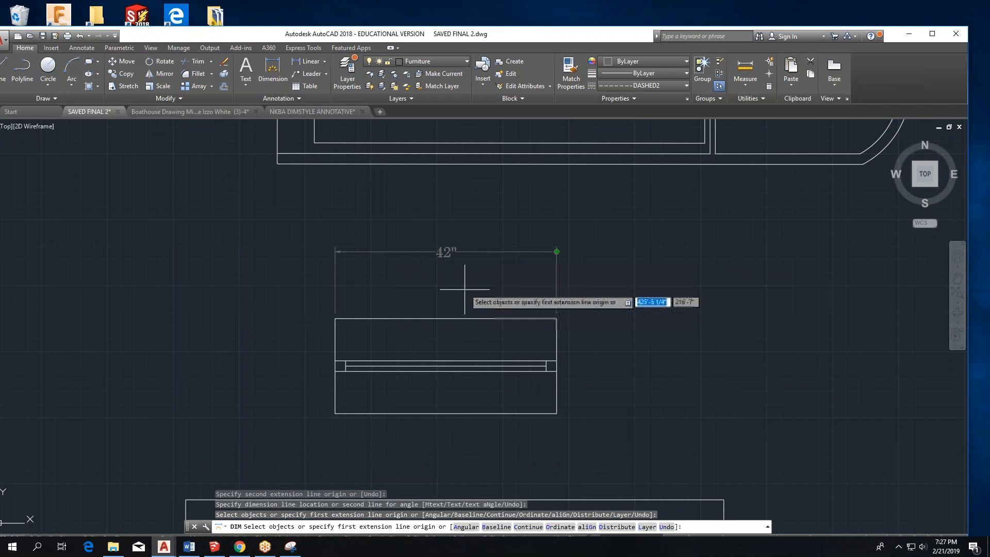
Add a linear dimension to the window symbol's left edge with its text angle set to 90, placed outside the symbol.
{"action": "key", "text": "Escape"}
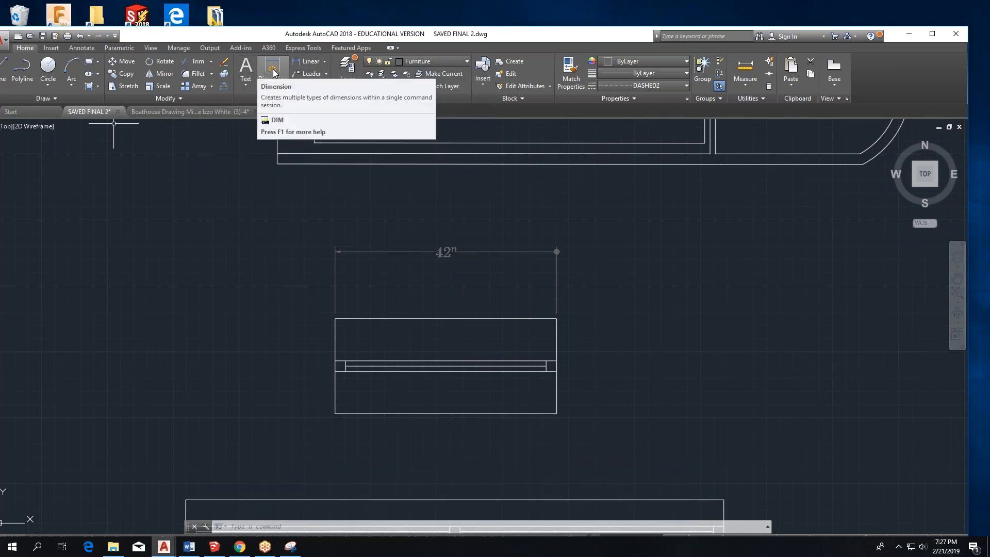
{"action": "left_click", "coordinate": [309, 61]}
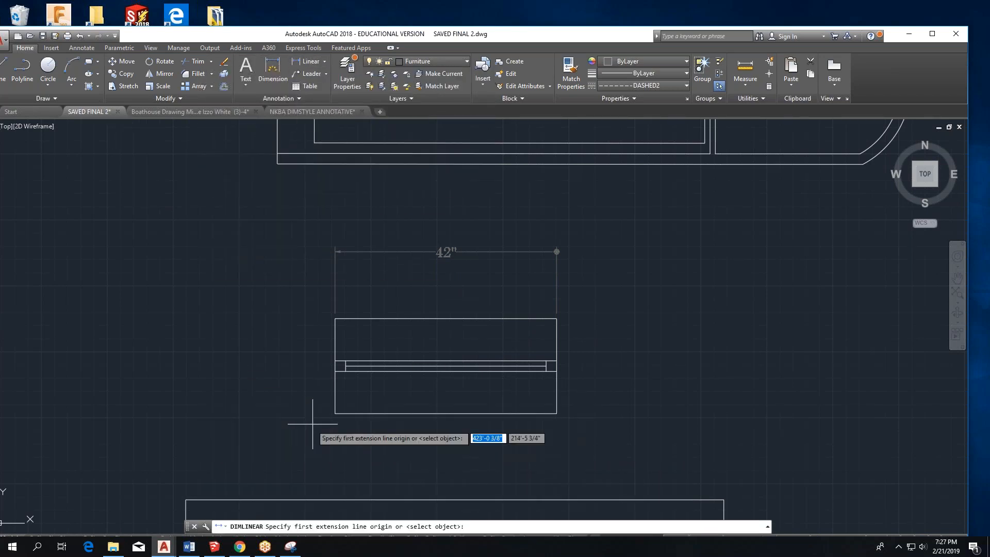
{"action": "left_click", "coordinate": [335, 413]}
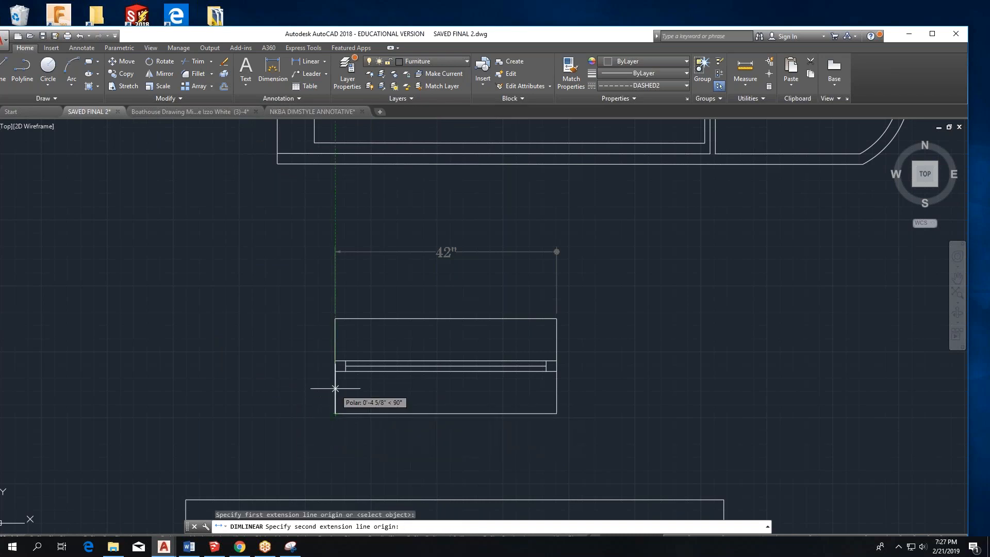
{"action": "left_click", "coordinate": [335, 318]}
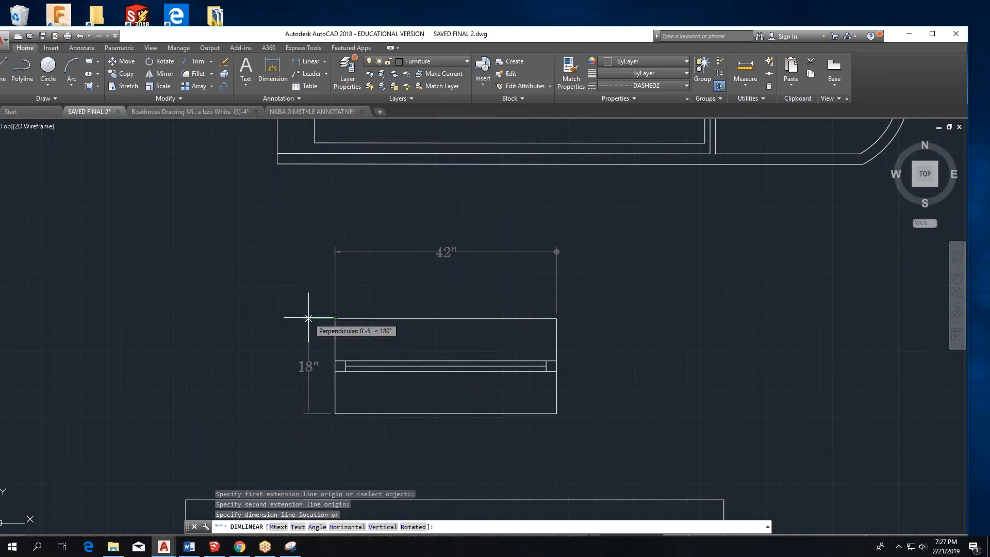
{"action": "type", "text": "a"}
{"action": "key", "text": "Return"}
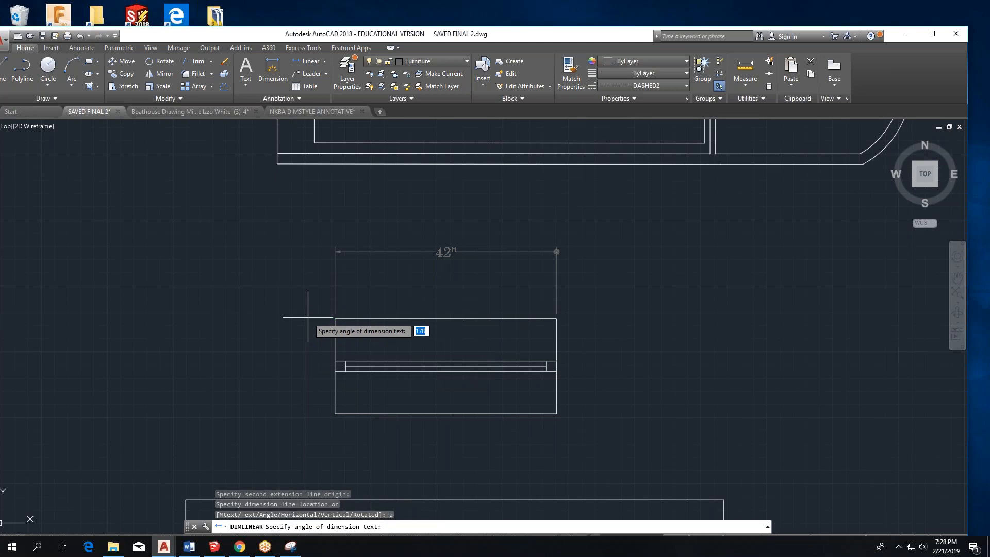
{"action": "type", "text": "90"}
{"action": "key", "text": "Return"}
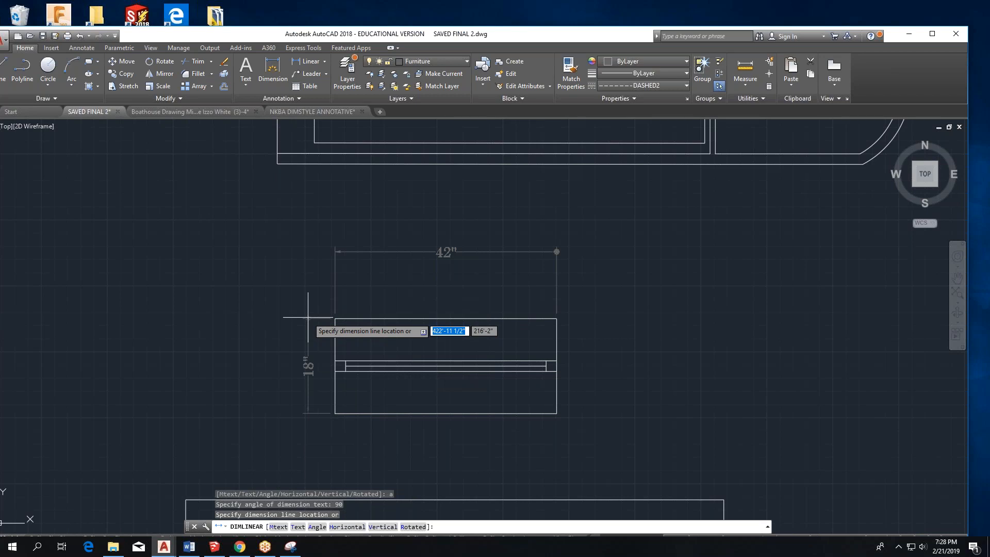
{"action": "left_click", "coordinate": [308, 317]}
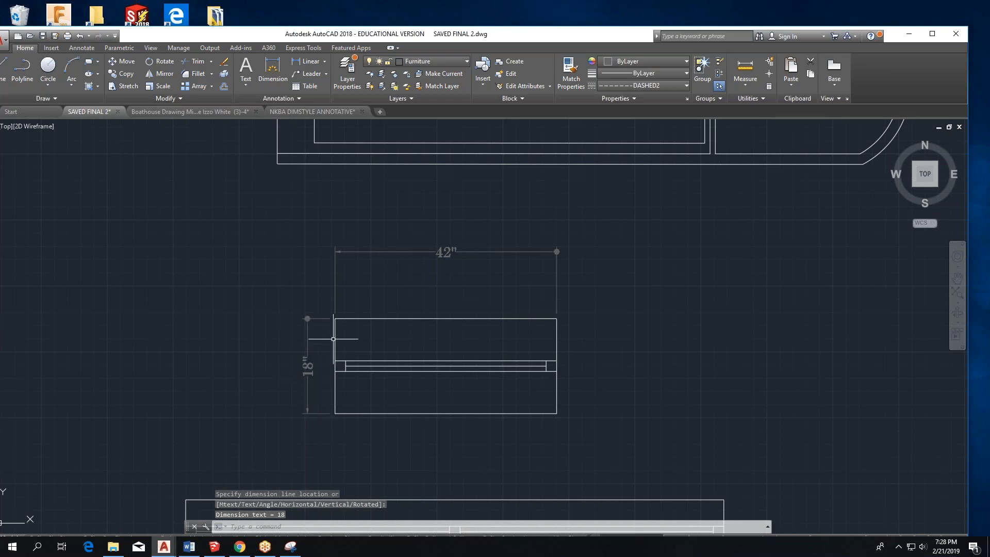
Dimension the window symbol's right edge with the general Dimension tool, placing the dimension line outside the symbol.
{"action": "scroll", "coordinate": [155, 219], "scroll_direction": "down", "scroll_amount": 2}
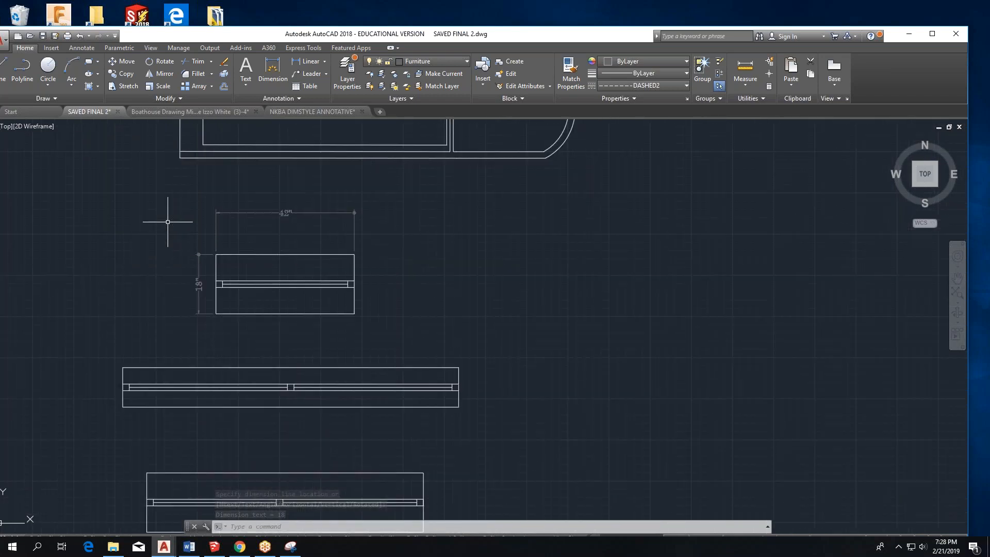
{"action": "left_click", "coordinate": [275, 70]}
{"action": "left_click", "coordinate": [354, 314]}
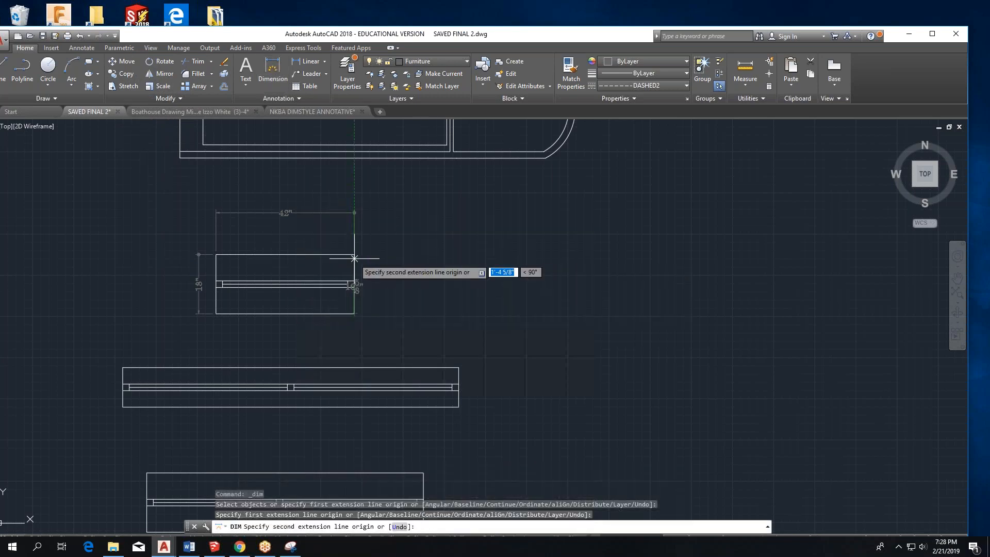
{"action": "left_click", "coordinate": [354, 258]}
{"action": "left_click", "coordinate": [391, 272]}
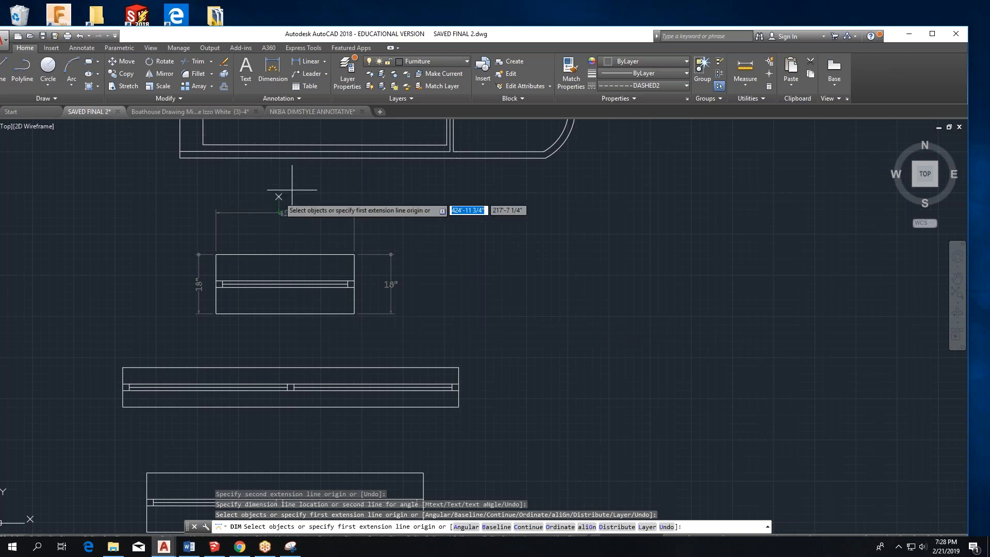
Copy the dimension from NKBA DIMSTYLE ANNOTATIVE into the Boathouse drawing, placing it west of the floor plan below the earlier copy.
{"action": "left_click", "coordinate": [352, 110]}
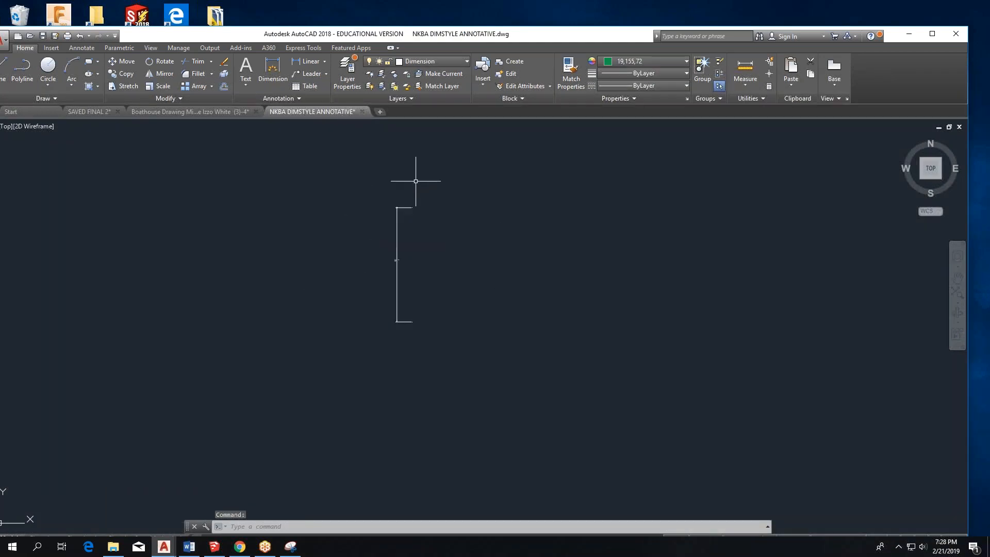
{"action": "left_click", "coordinate": [442, 177]}
{"action": "left_click", "coordinate": [350, 372]}
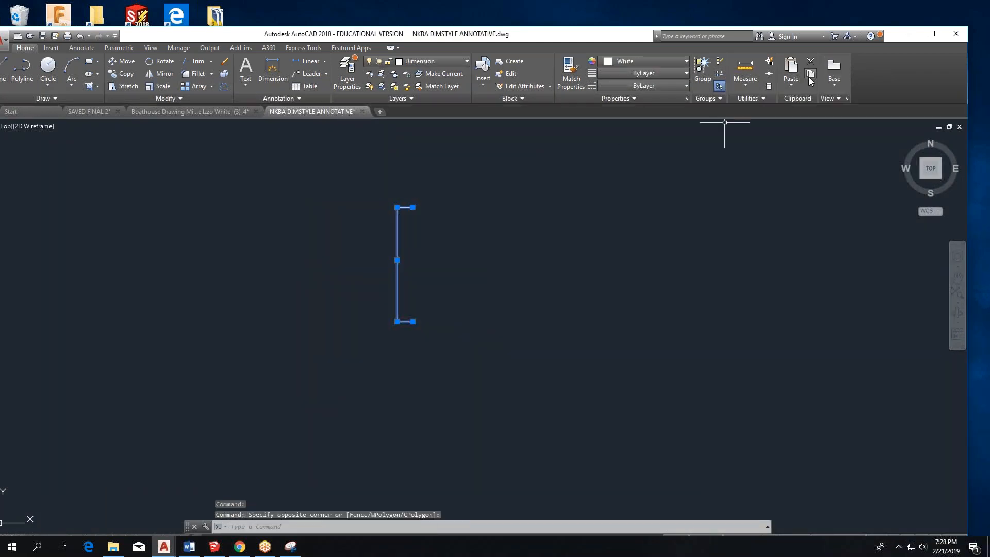
{"action": "left_click", "coordinate": [810, 74]}
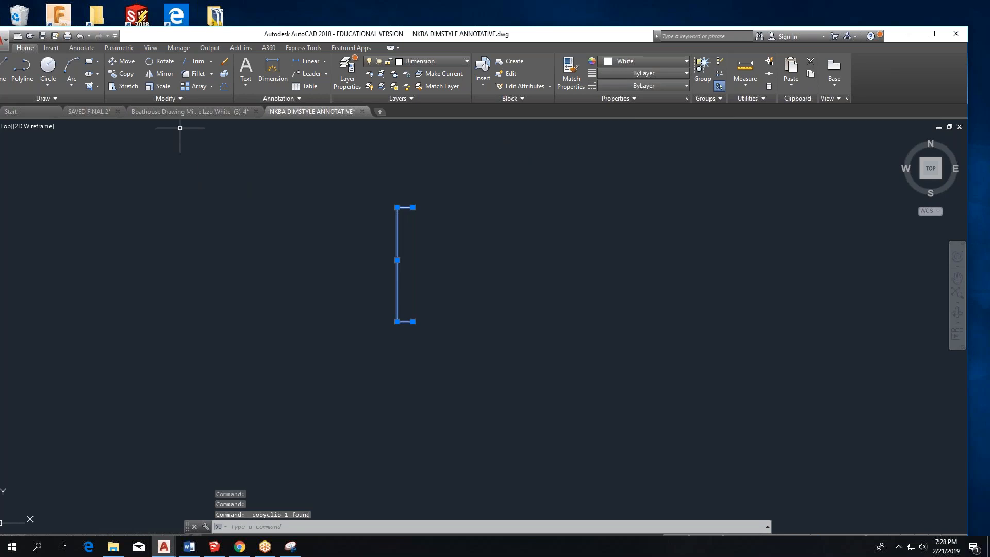
{"action": "left_click", "coordinate": [188, 111]}
{"action": "key", "text": "ctrl+v"}
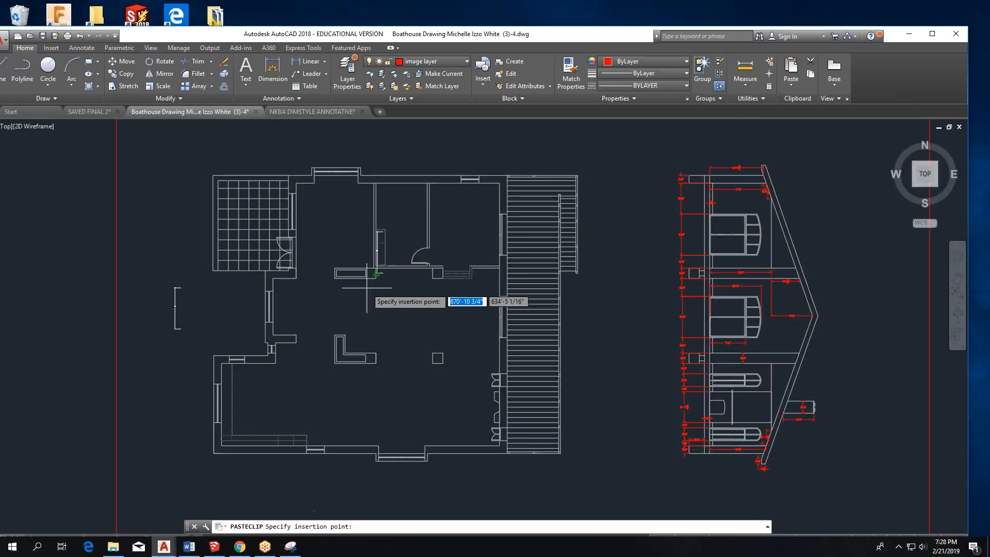
{"action": "left_click", "coordinate": [172, 395]}
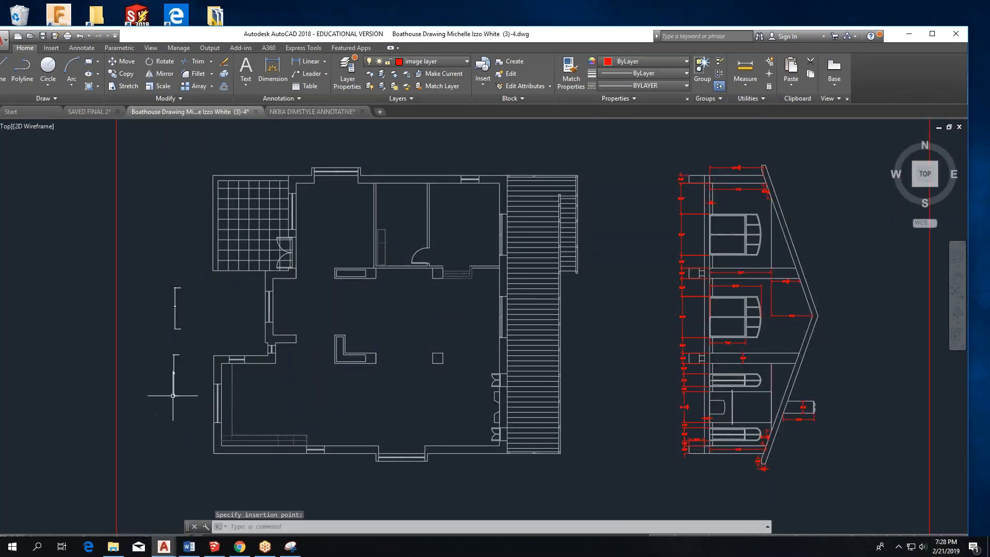
Review the dimension styles available in the Boathouse drawing and look over its floor plan, section and site plan.
{"action": "left_click", "coordinate": [279, 98]}
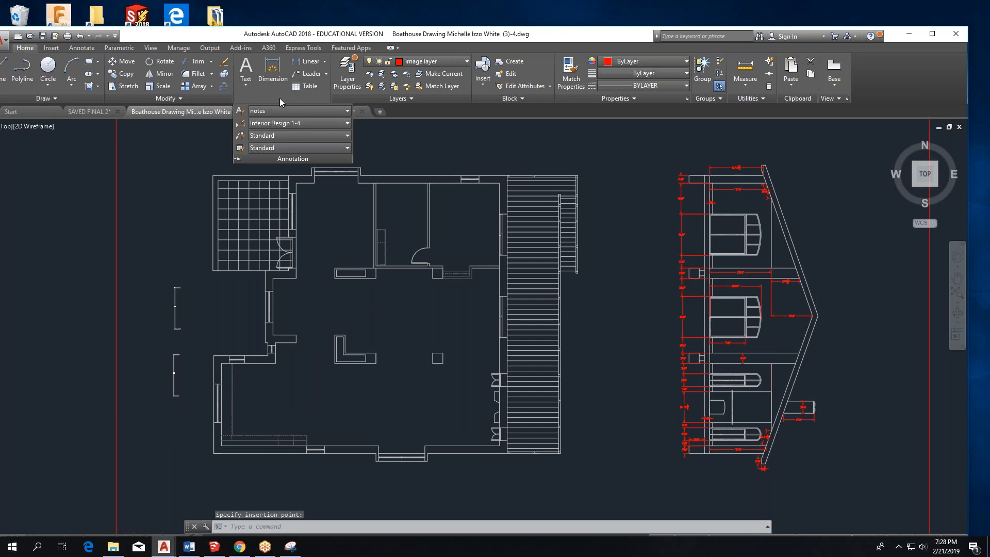
{"action": "left_click", "coordinate": [287, 126]}
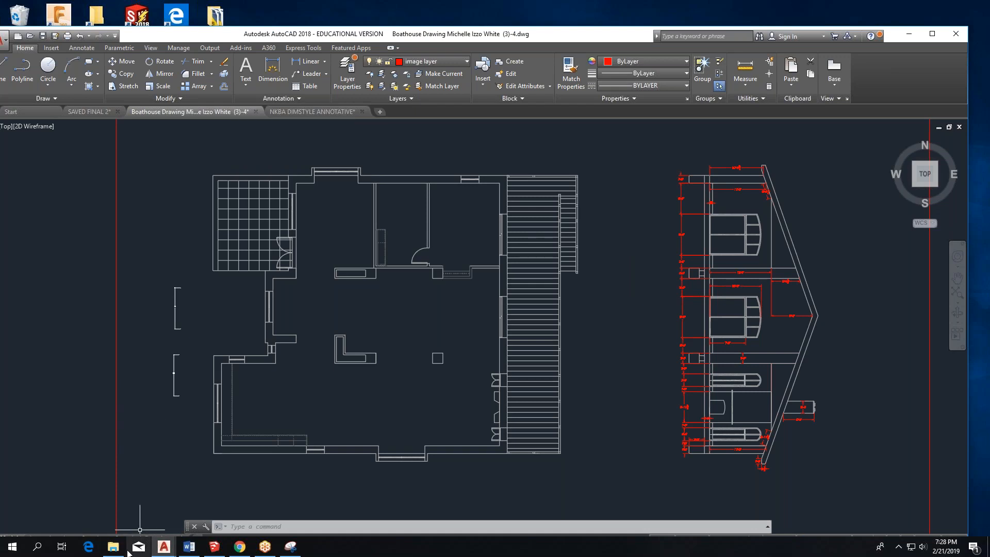
{"action": "scroll", "coordinate": [468, 268], "scroll_direction": "down", "scroll_amount": 4}
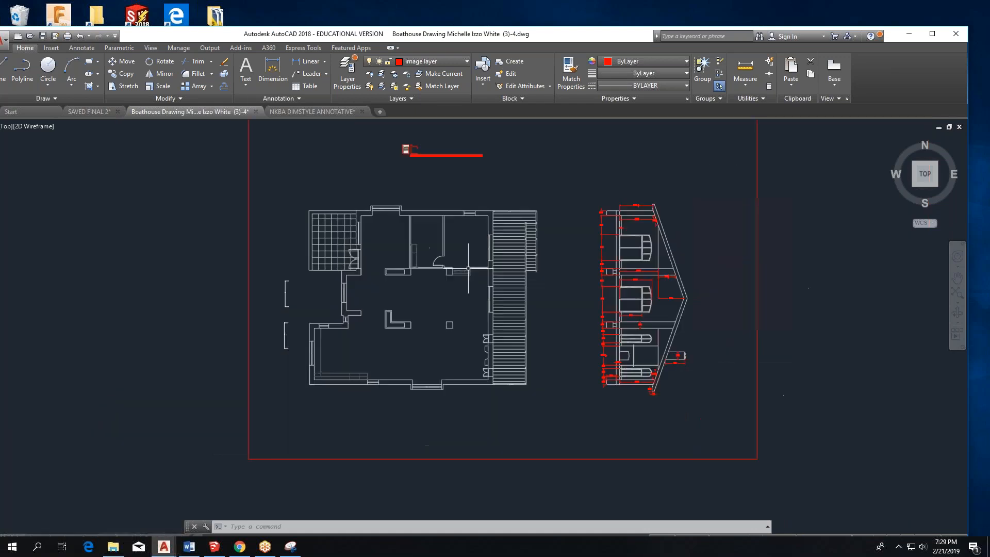
{"action": "scroll", "coordinate": [468, 268], "scroll_direction": "up", "scroll_amount": 2}
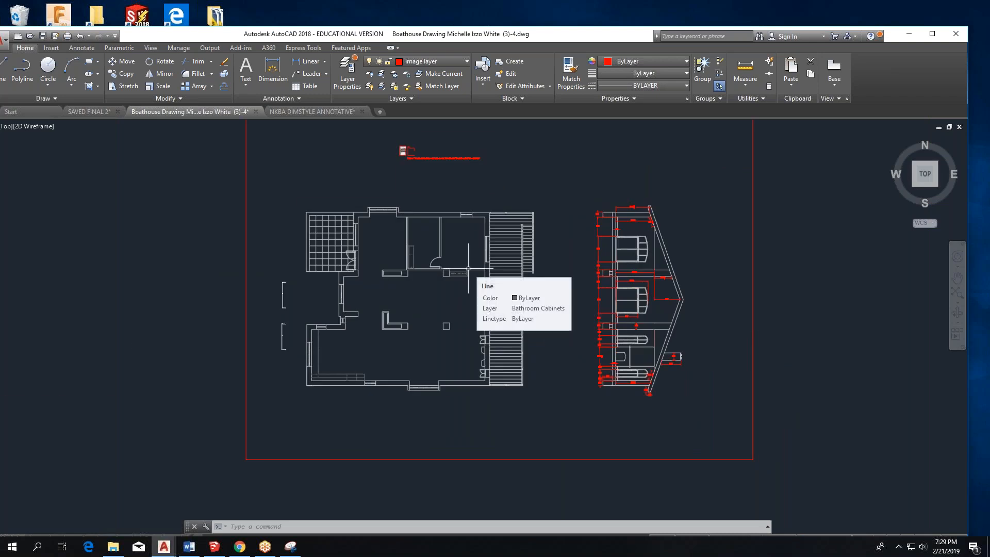
{"action": "scroll", "coordinate": [468, 268], "scroll_direction": "down", "scroll_amount": 4}
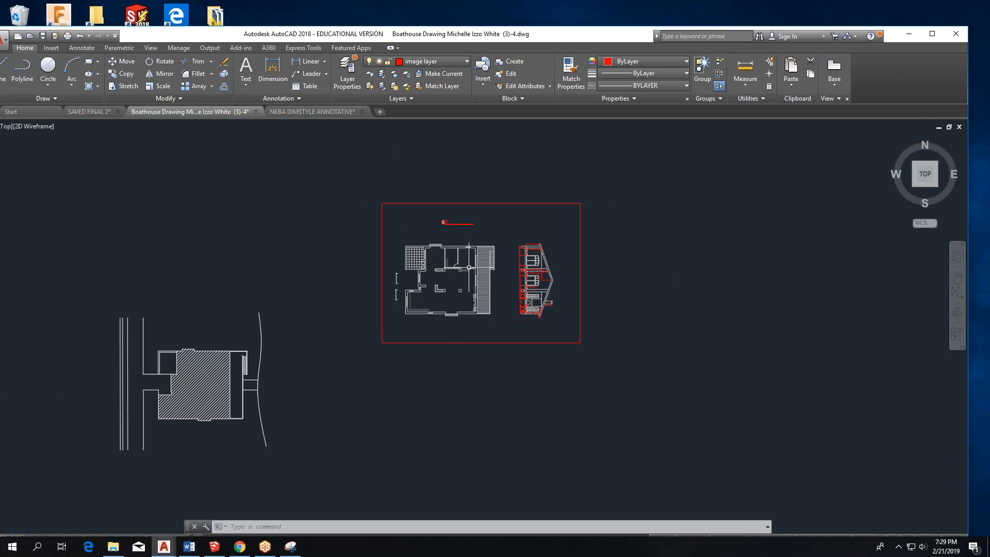